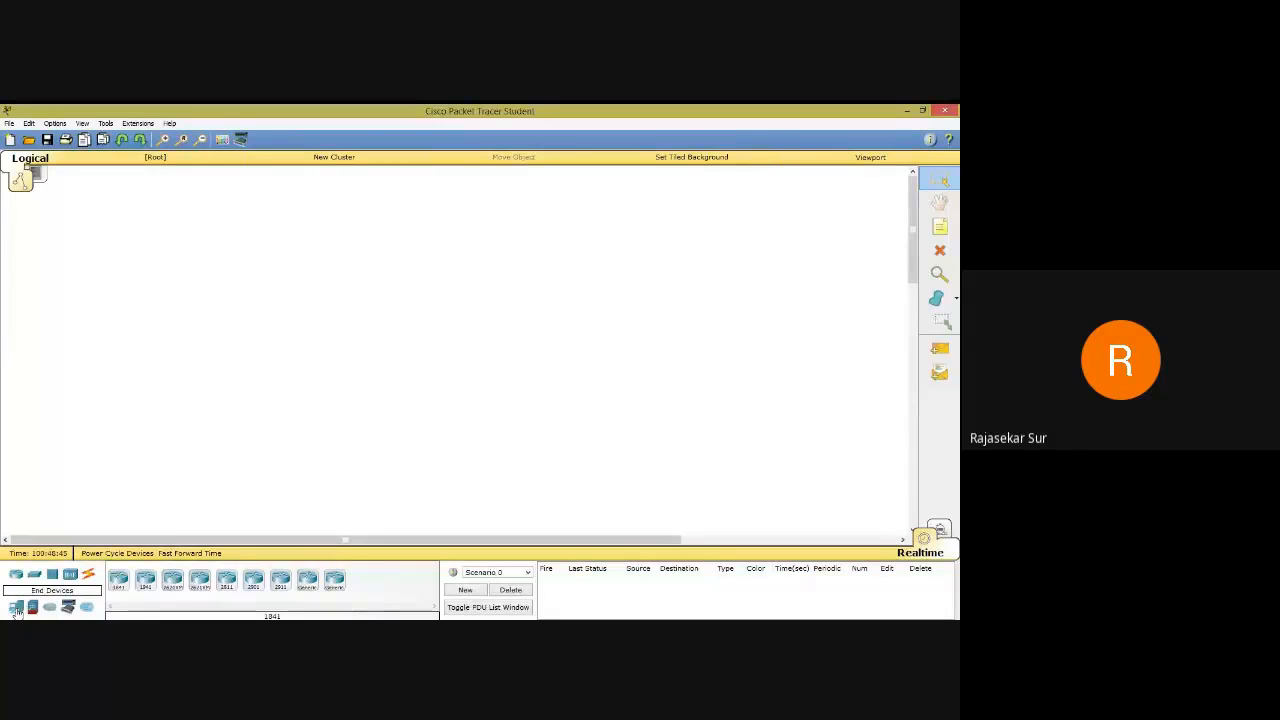
# Place five generic PCs, PC0 to PC4, in the empty workspace.
pyautogui.click(16, 608)
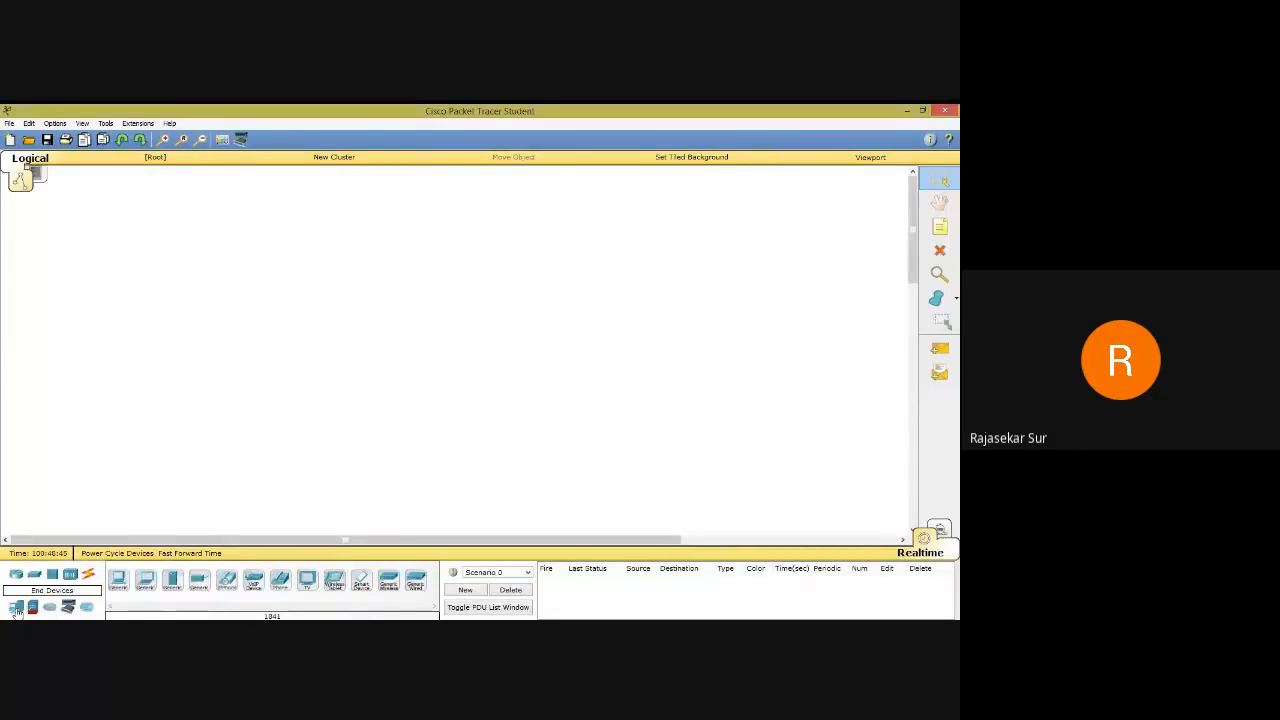
pyautogui.click(118, 581)
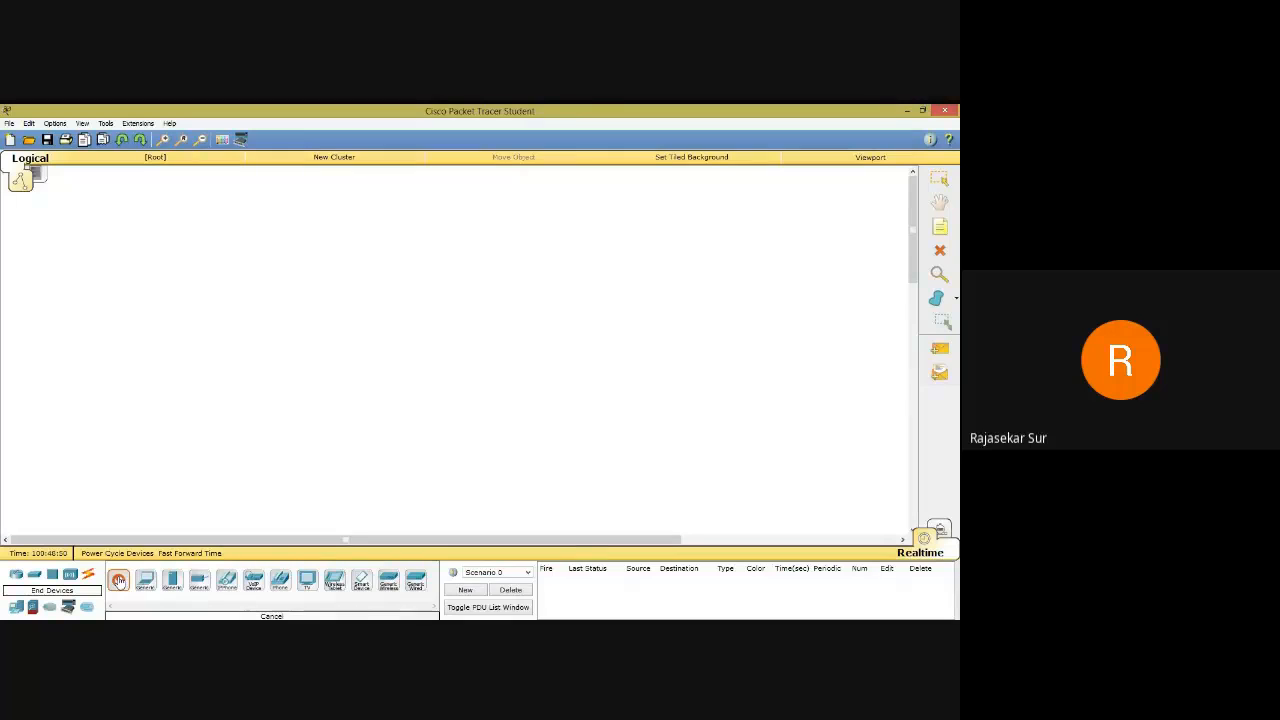
pyautogui.click(125, 247)
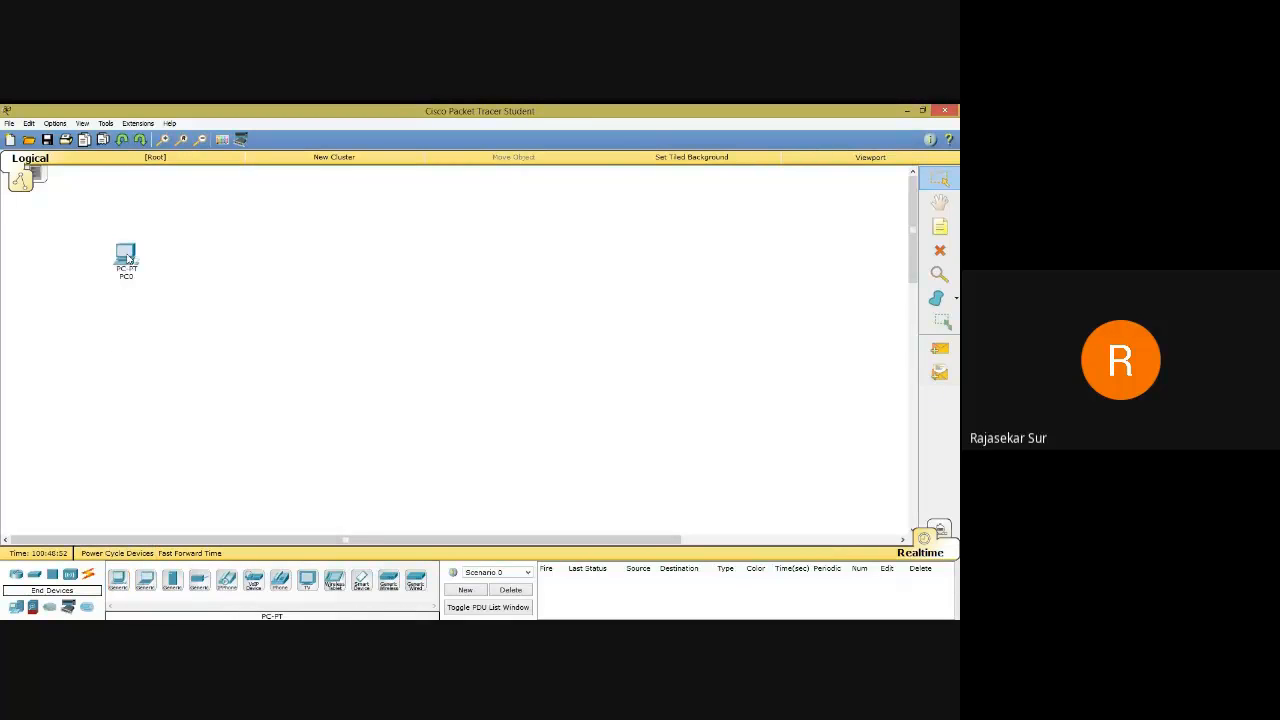
pyautogui.click(110, 322)
pyautogui.click(118, 581)
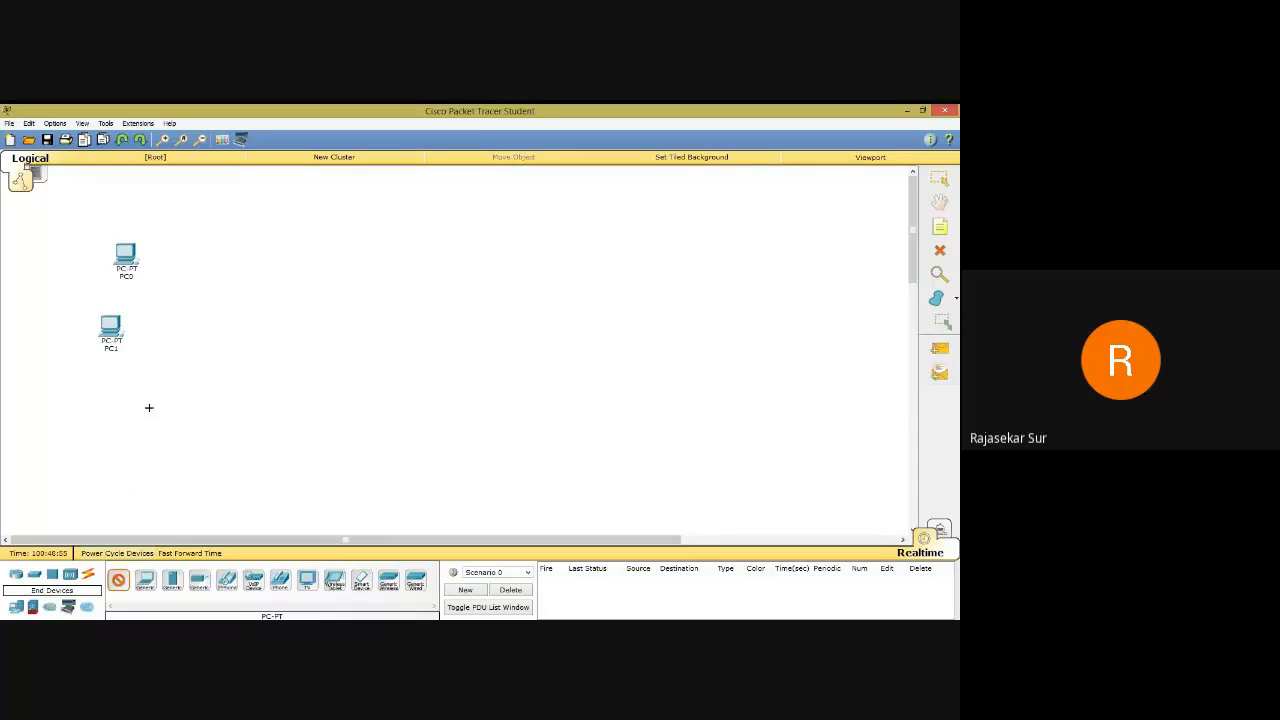
pyautogui.click(139, 399)
pyautogui.click(118, 581)
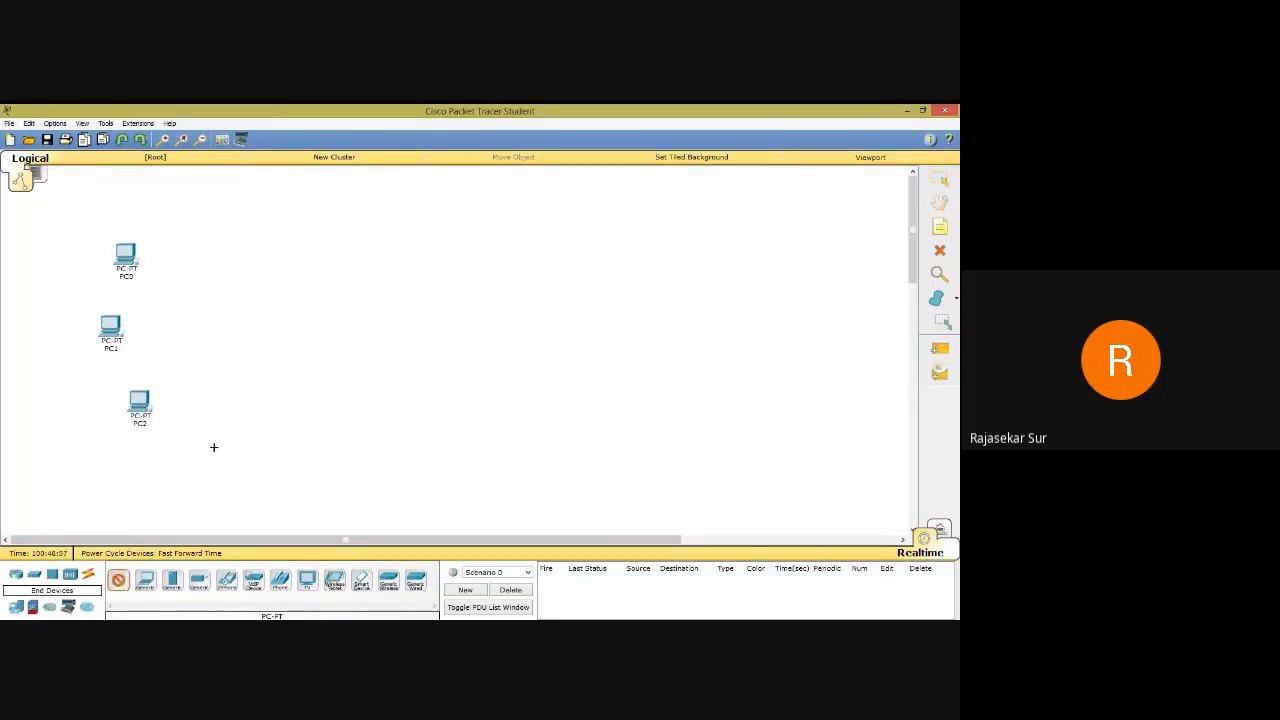
pyautogui.click(213, 446)
pyautogui.click(118, 581)
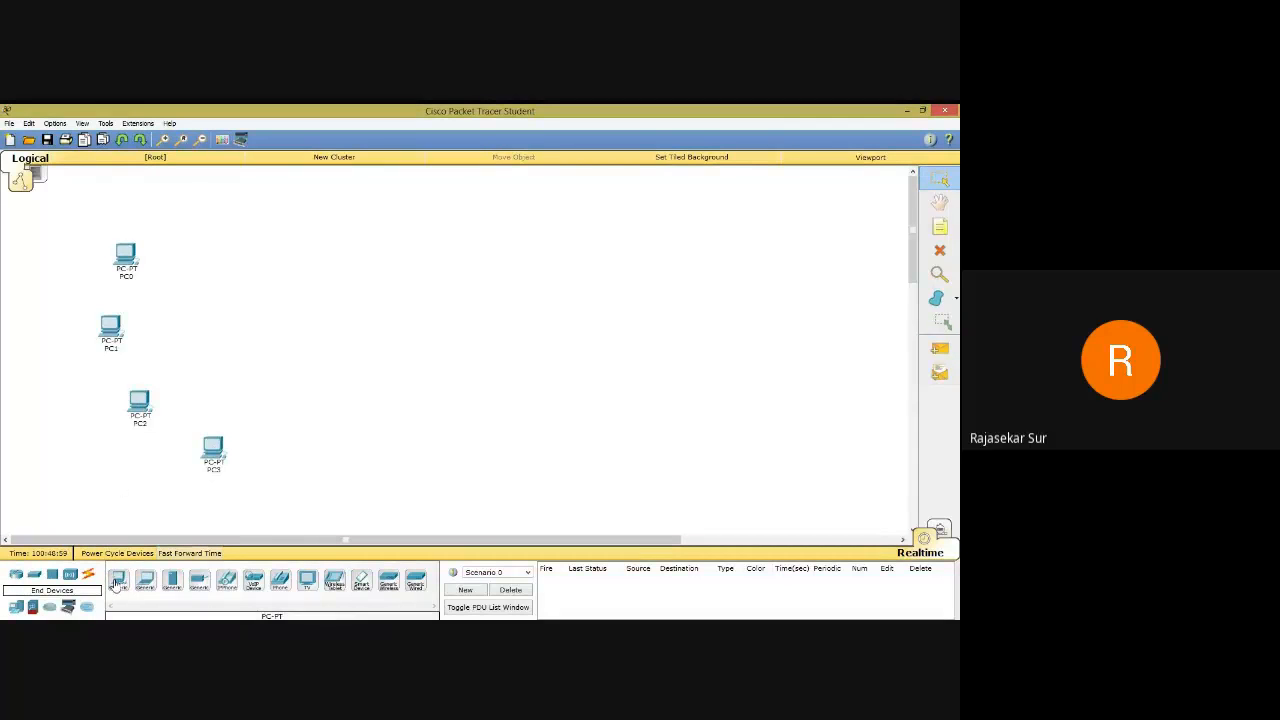
pyautogui.click(271, 451)
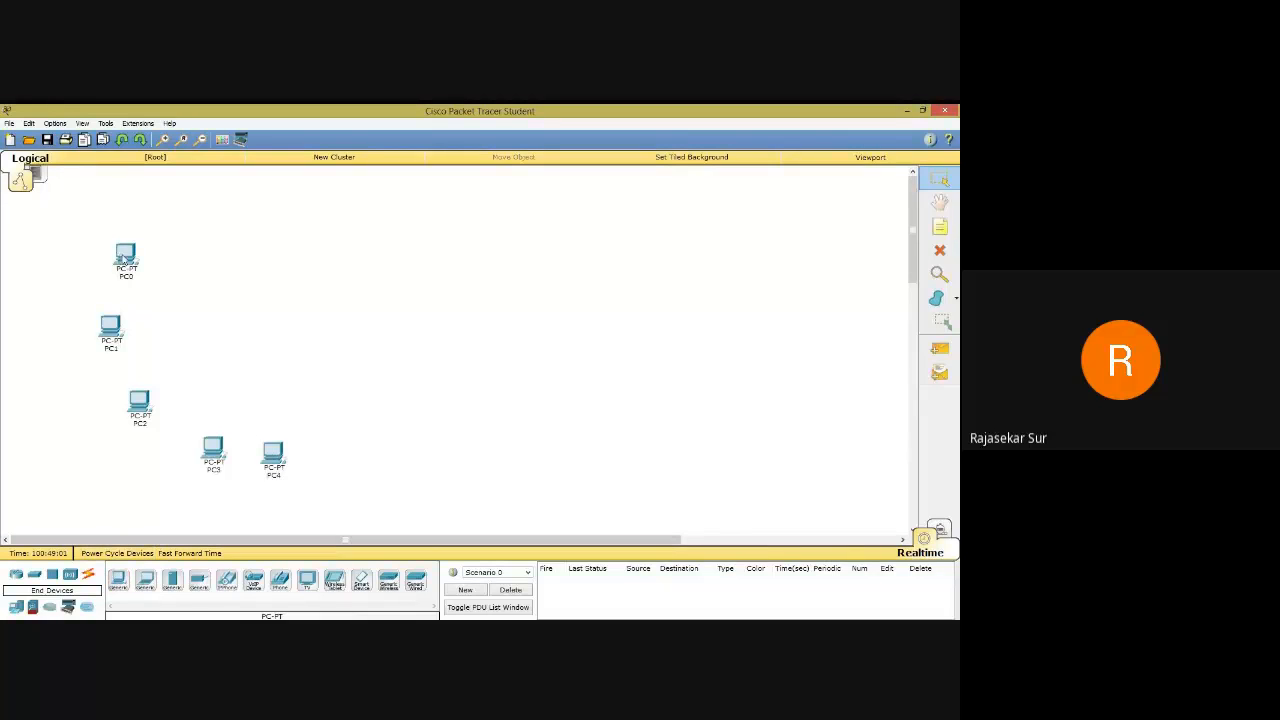
# Rearrange the five PCs into an open arc, leaving room for a central device.
pyautogui.moveTo(122, 260); pyautogui.dragTo(210, 247)
pyautogui.moveTo(122, 338); pyautogui.dragTo(149, 301)
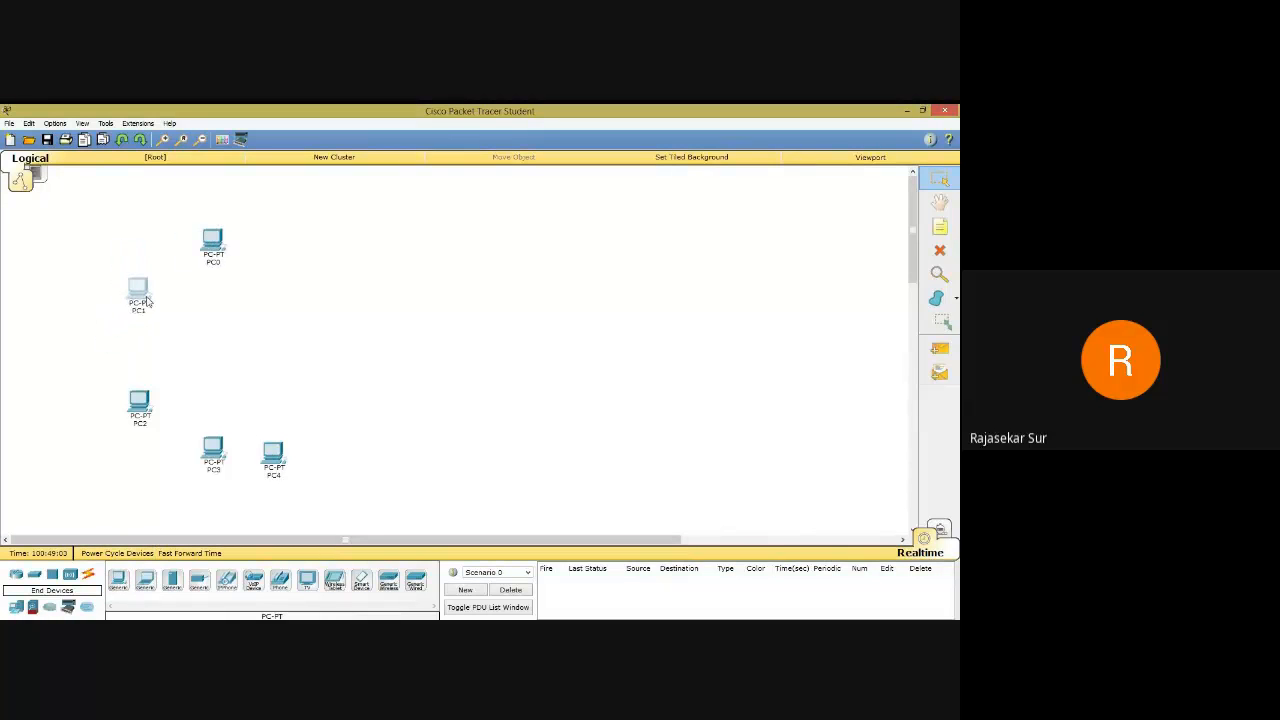
pyautogui.moveTo(135, 414); pyautogui.dragTo(117, 386)
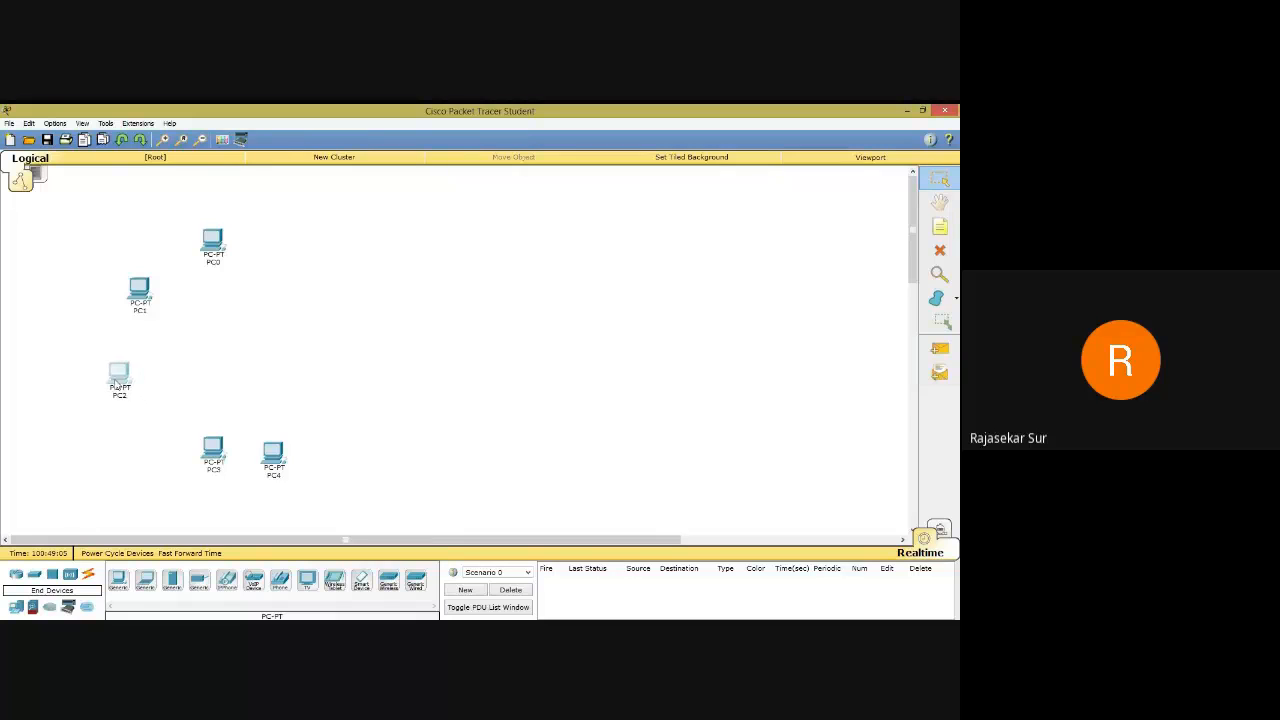
pyautogui.moveTo(218, 460); pyautogui.dragTo(180, 455)
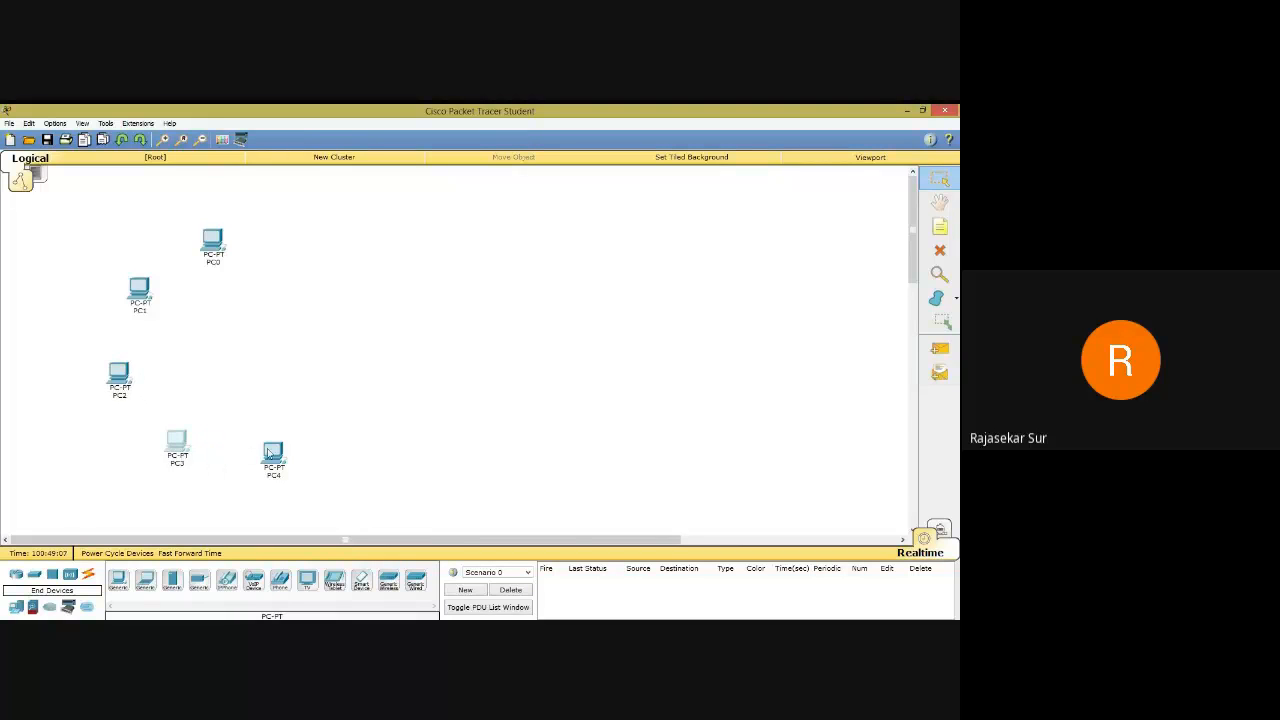
pyautogui.moveTo(271, 455); pyautogui.dragTo(250, 455)
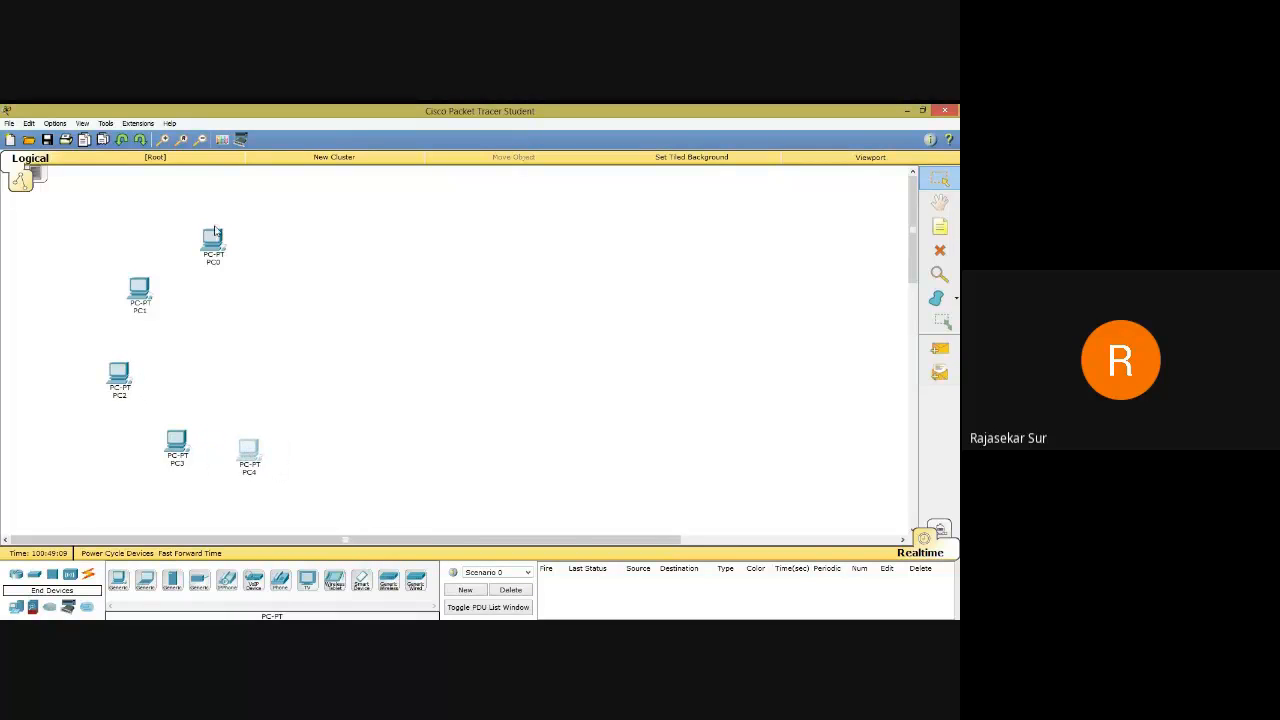
pyautogui.moveTo(219, 232); pyautogui.dragTo(222, 245)
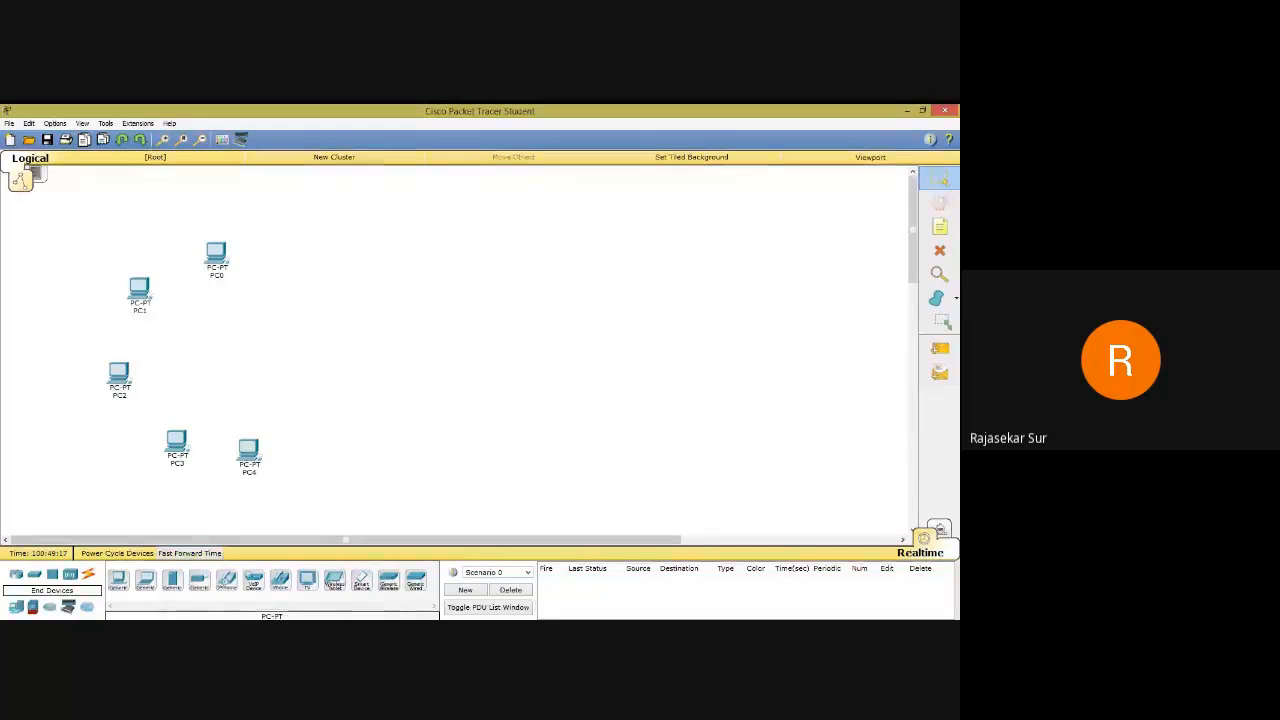
pyautogui.click(272, 632)
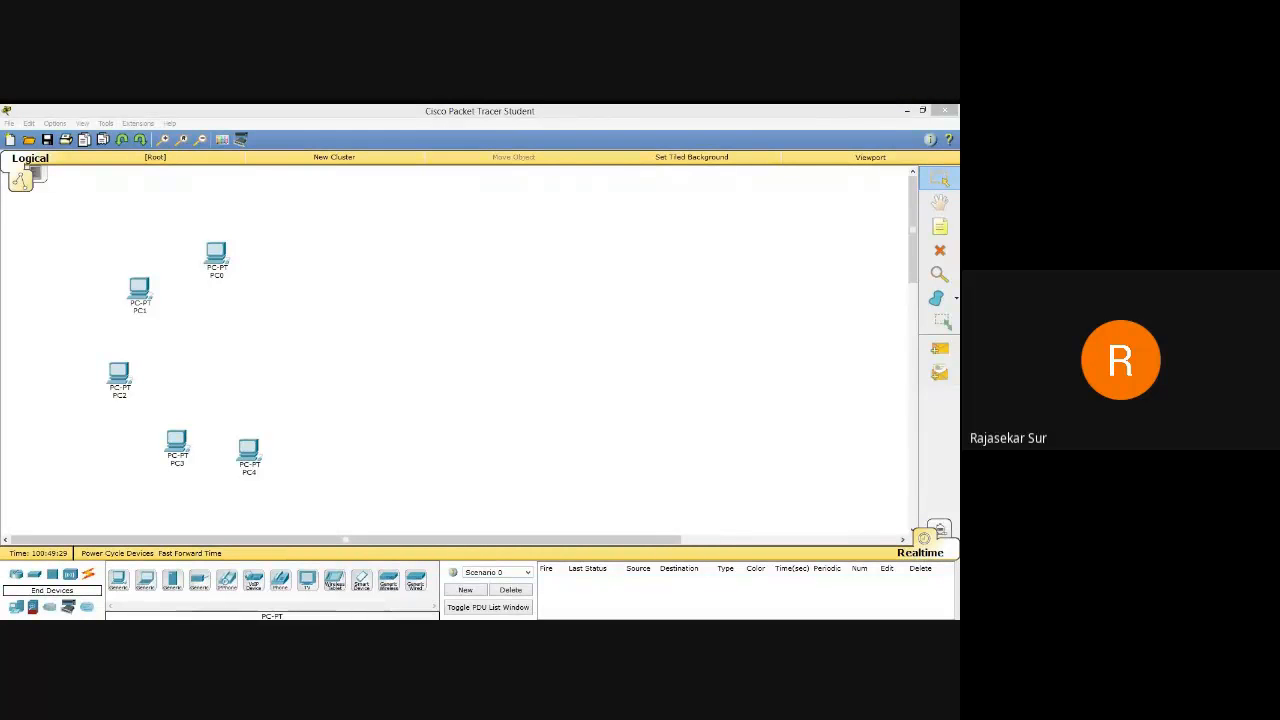
pyautogui.click(241, 528)
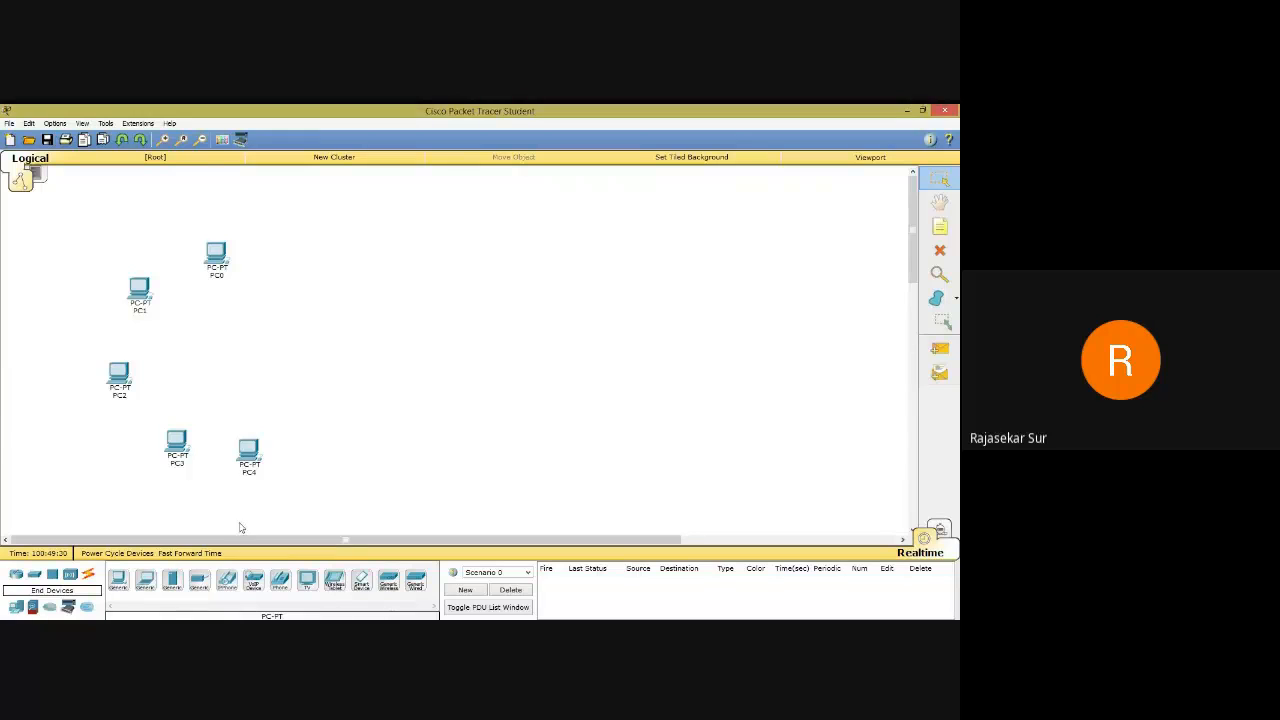
# Place a 2950-24 switch inside the arc of PCs.
pyautogui.click(33, 577)
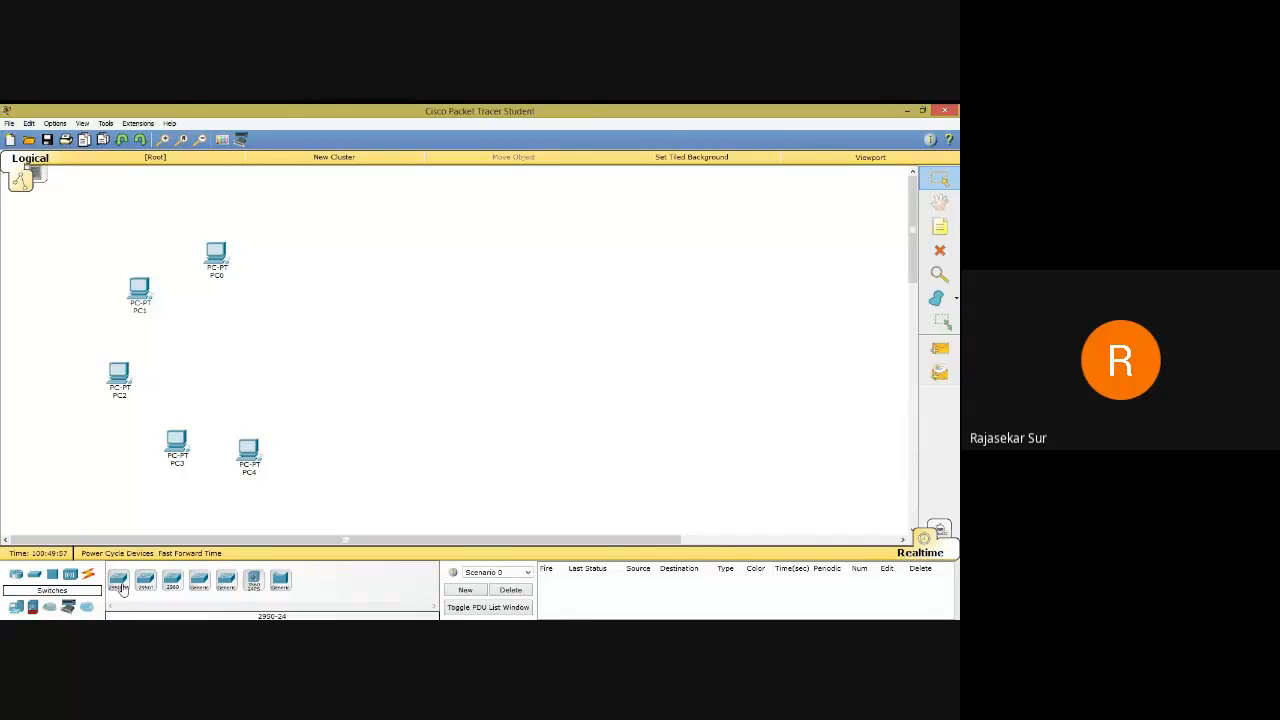
pyautogui.click(119, 582)
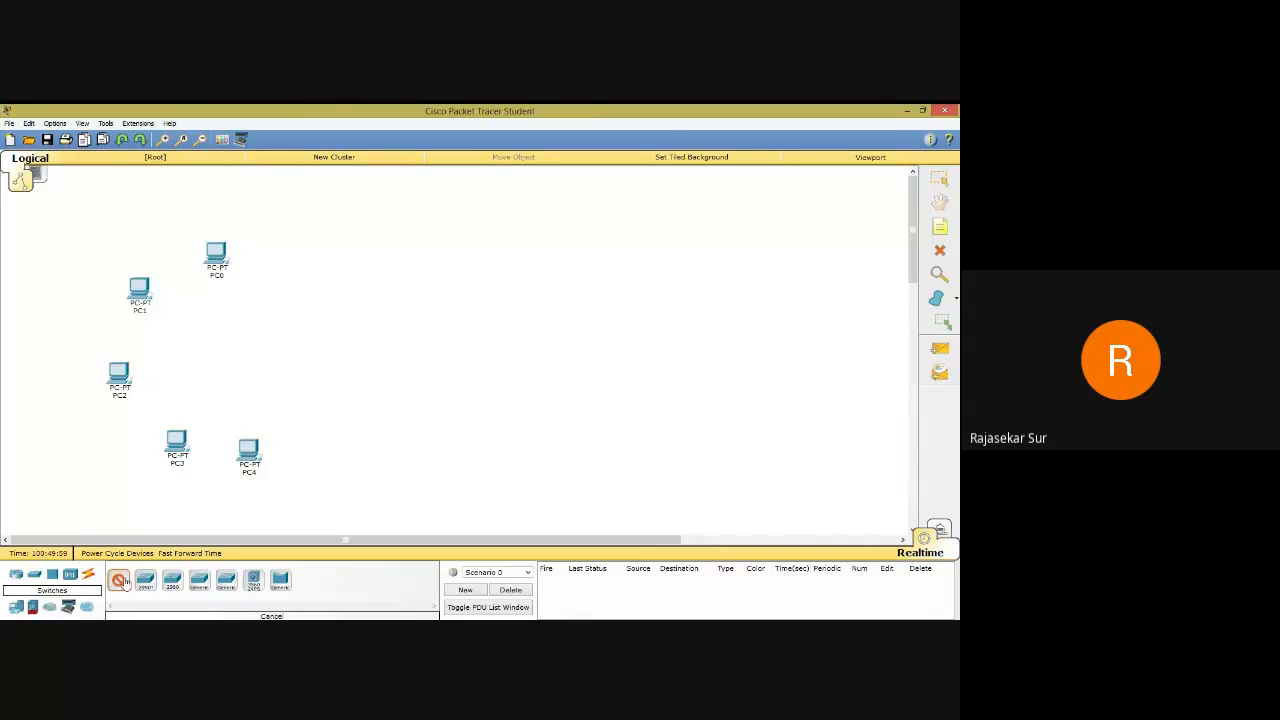
pyautogui.click(257, 335)
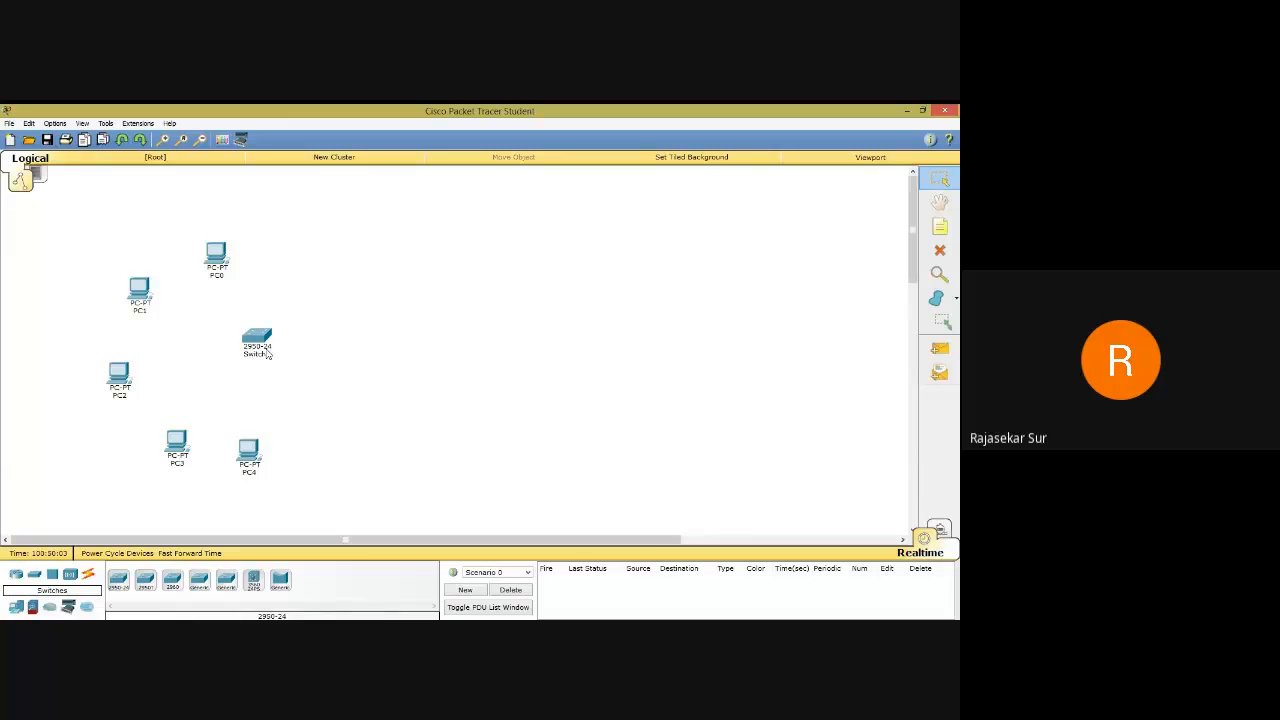
pyautogui.moveTo(262, 348)
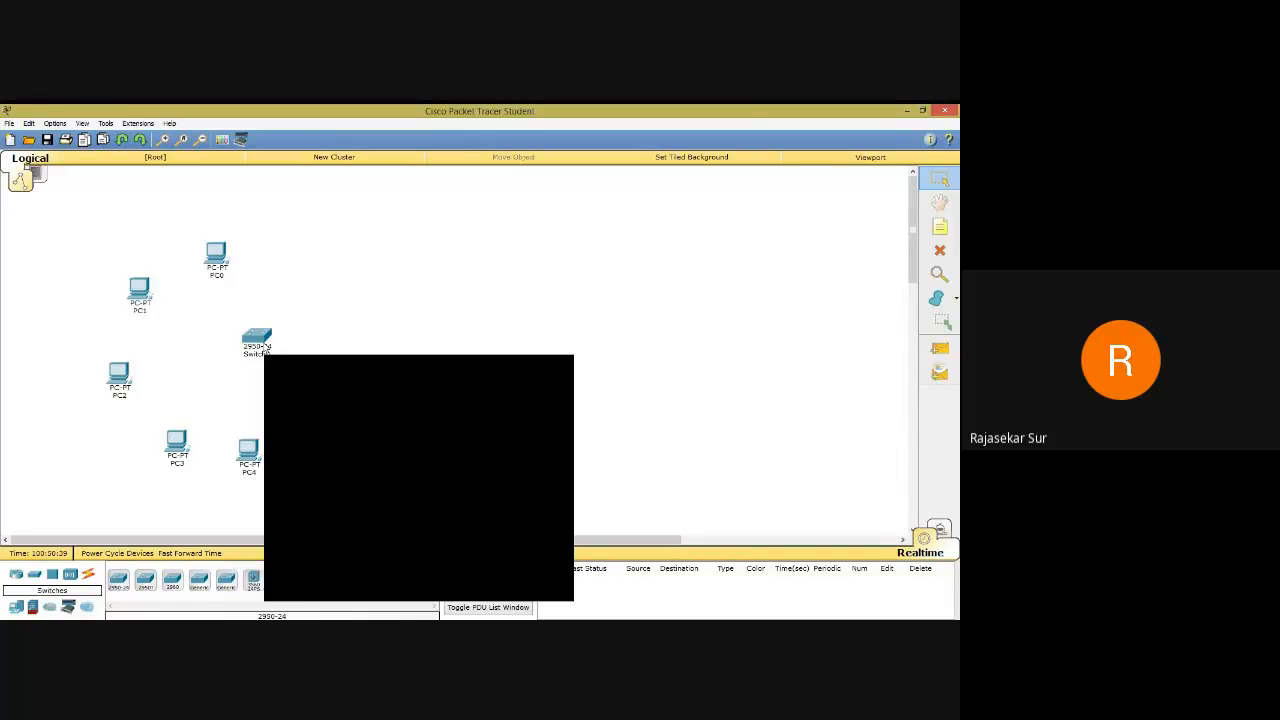
# Connect PC0 to the switch using the automatically chosen connection type.
pyautogui.click(87, 576)
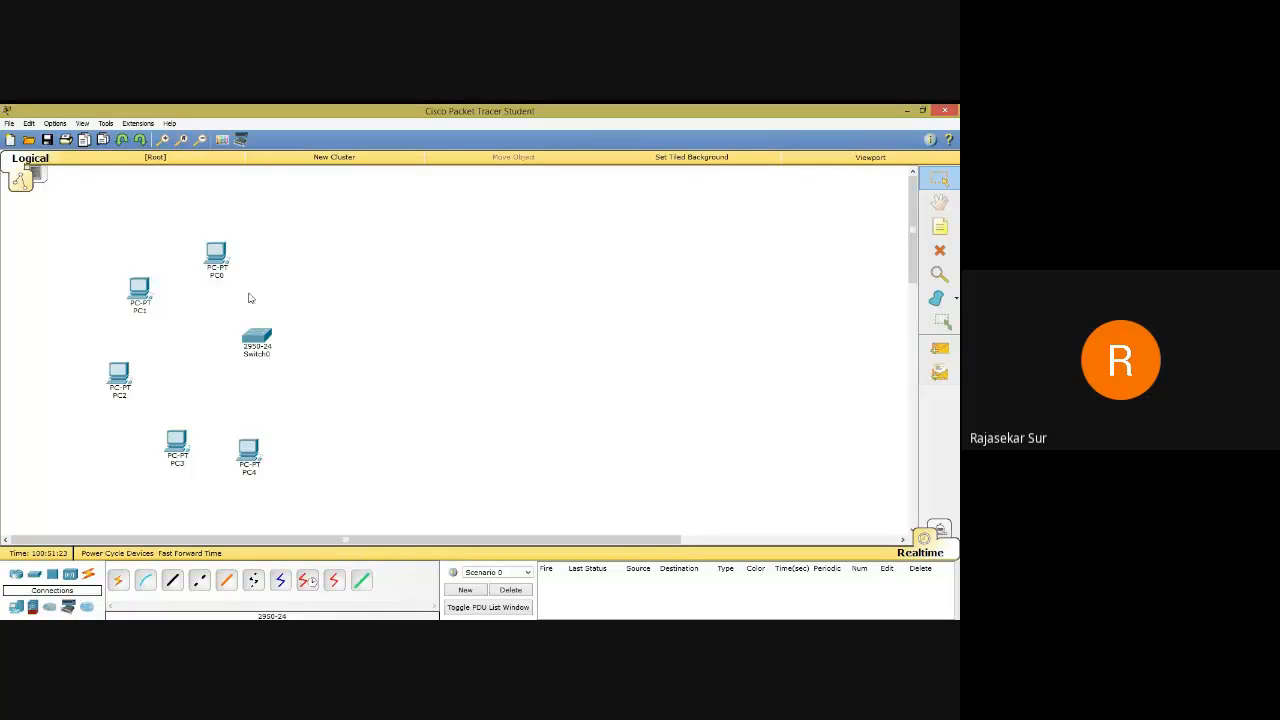
pyautogui.click(252, 337)
pyautogui.moveTo(248, 334)
pyautogui.click(117, 583)
pyautogui.click(118, 582)
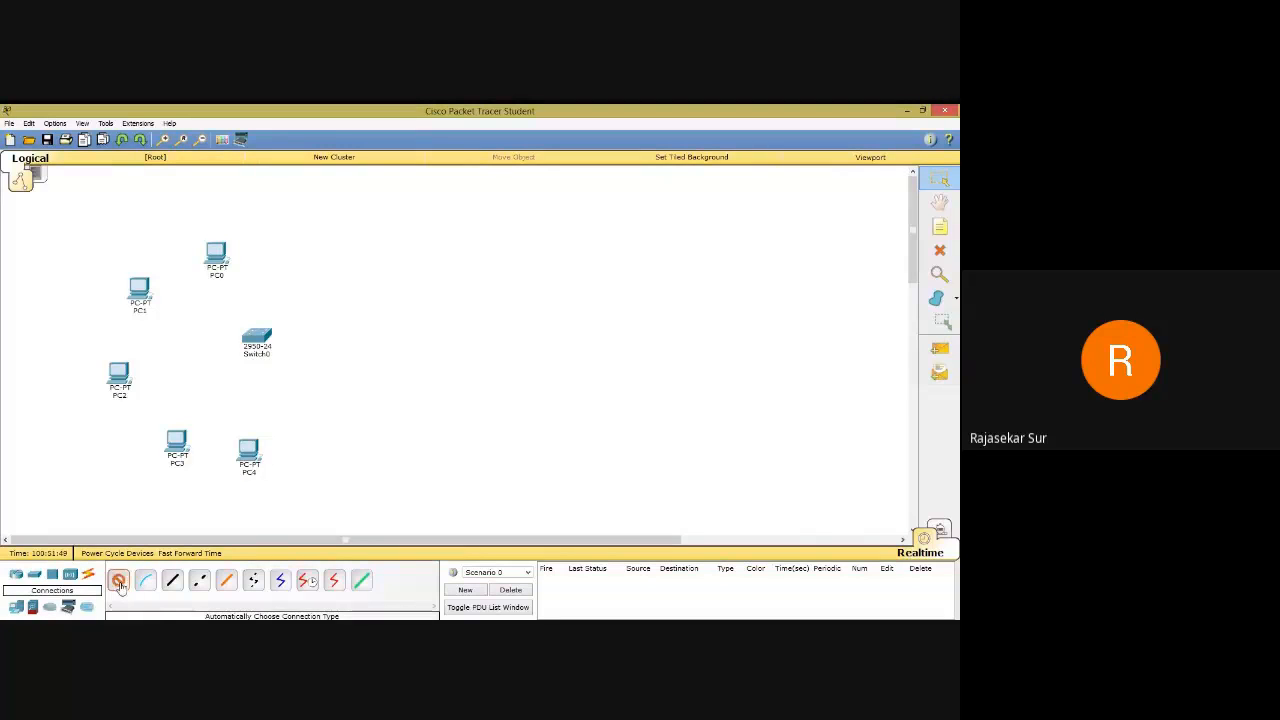
pyautogui.click(222, 268)
pyautogui.click(257, 338)
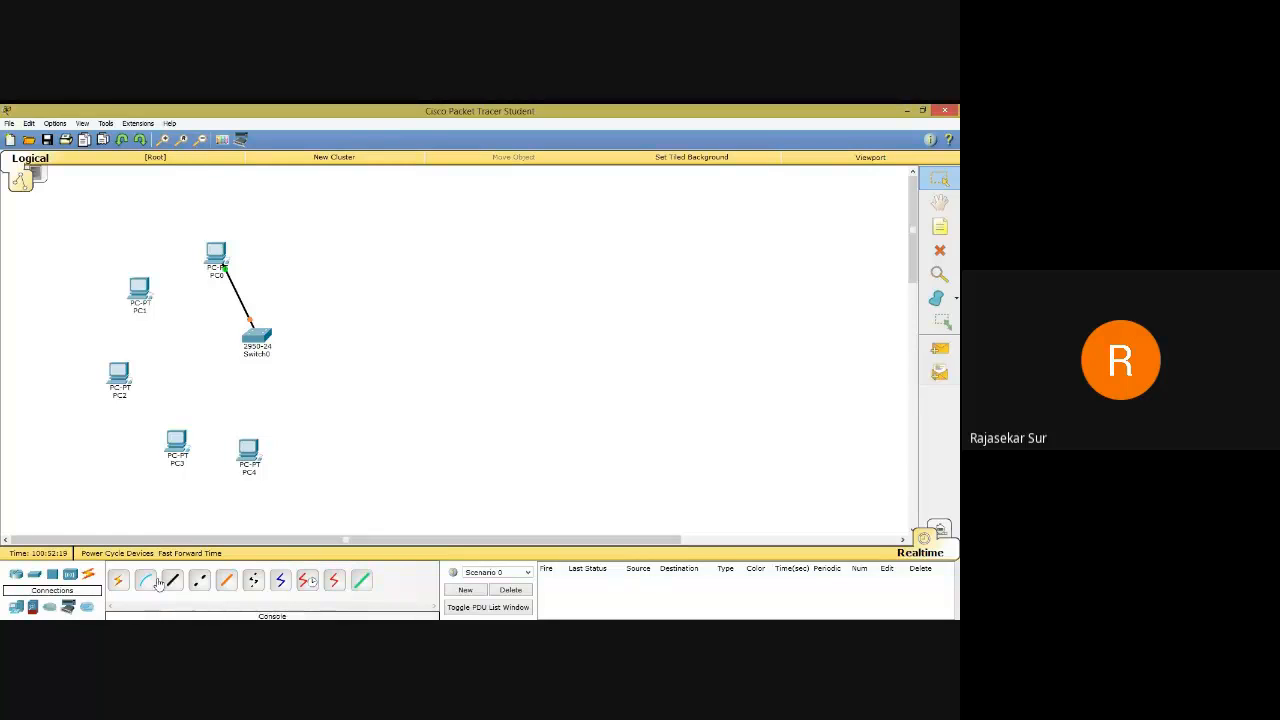
# Connect PC1 and PC2 to the switch with automatically chosen cables.
pyautogui.click(116, 586)
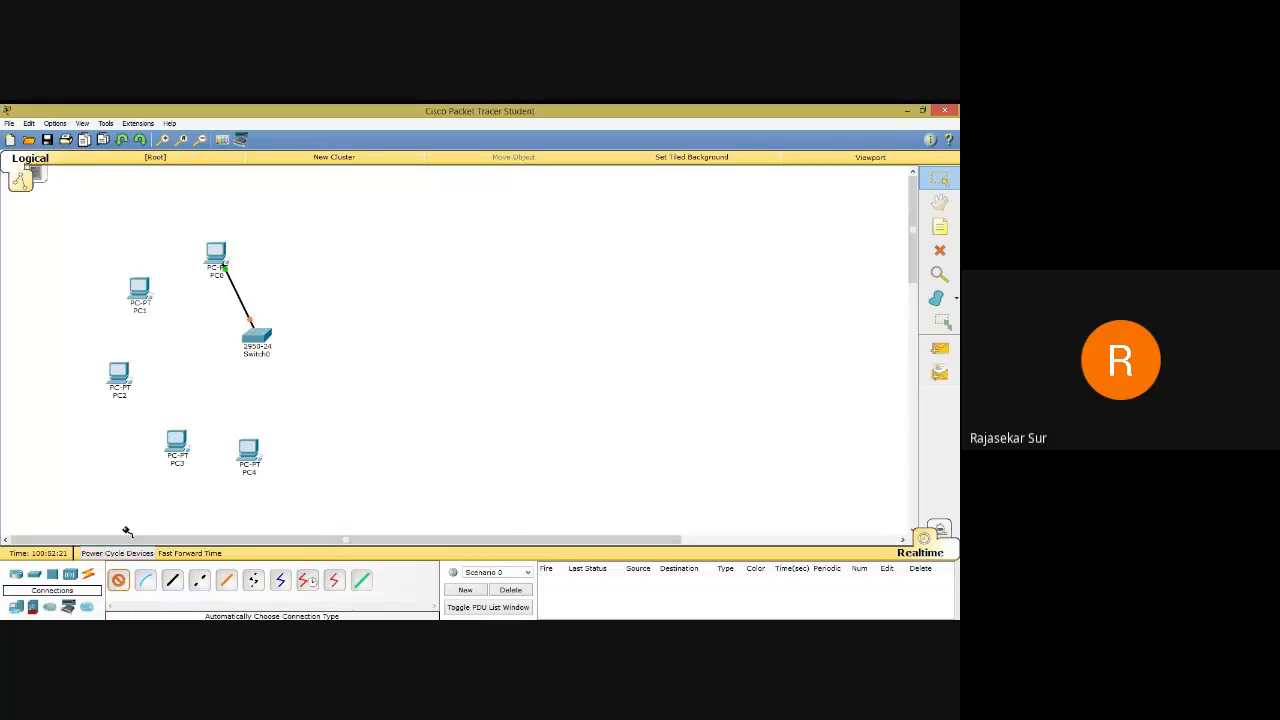
pyautogui.click(157, 300)
pyautogui.click(256, 338)
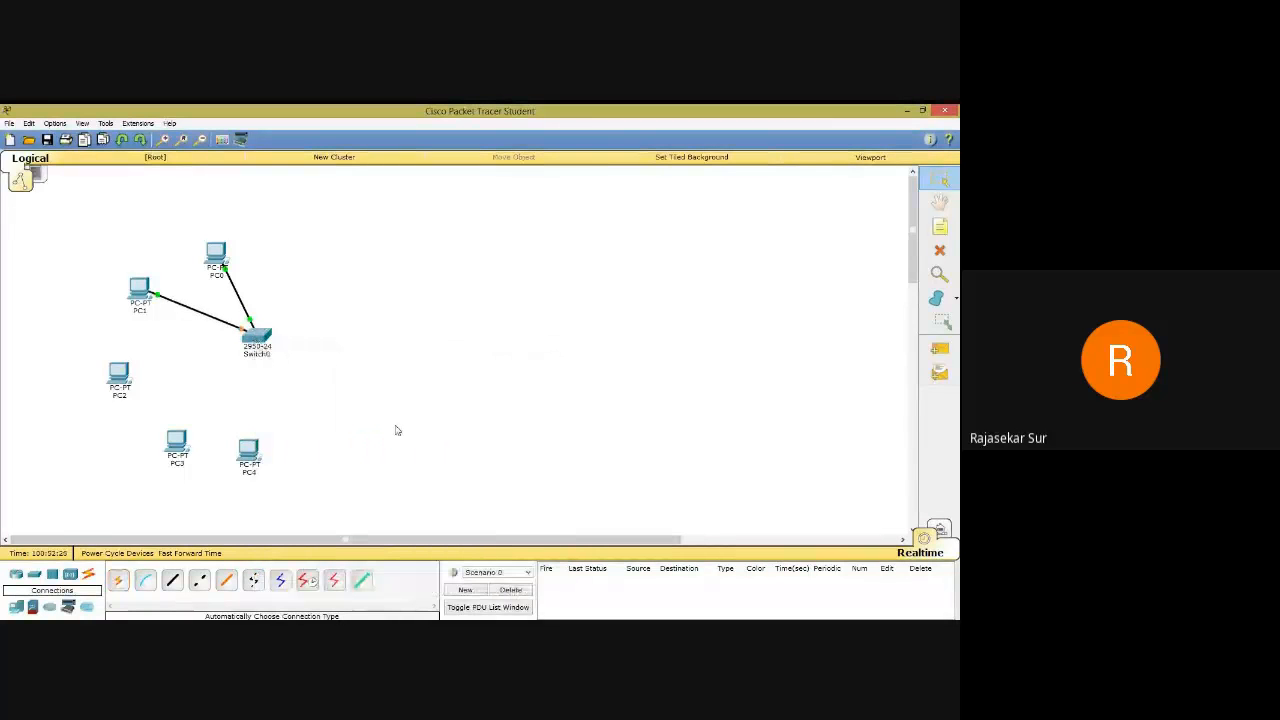
pyautogui.click(117, 582)
pyautogui.click(121, 374)
pyautogui.click(264, 340)
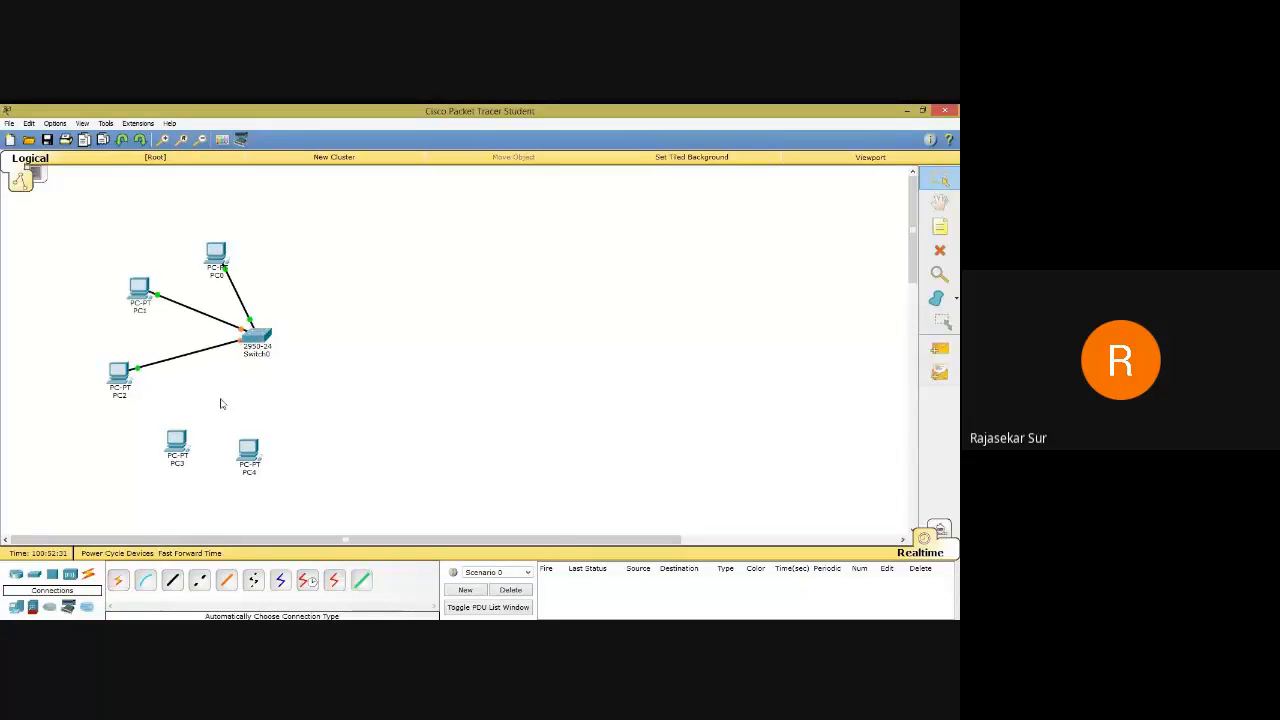
# Connect PC3 and PC4 to the switch with automatically chosen cables.
pyautogui.click(117, 582)
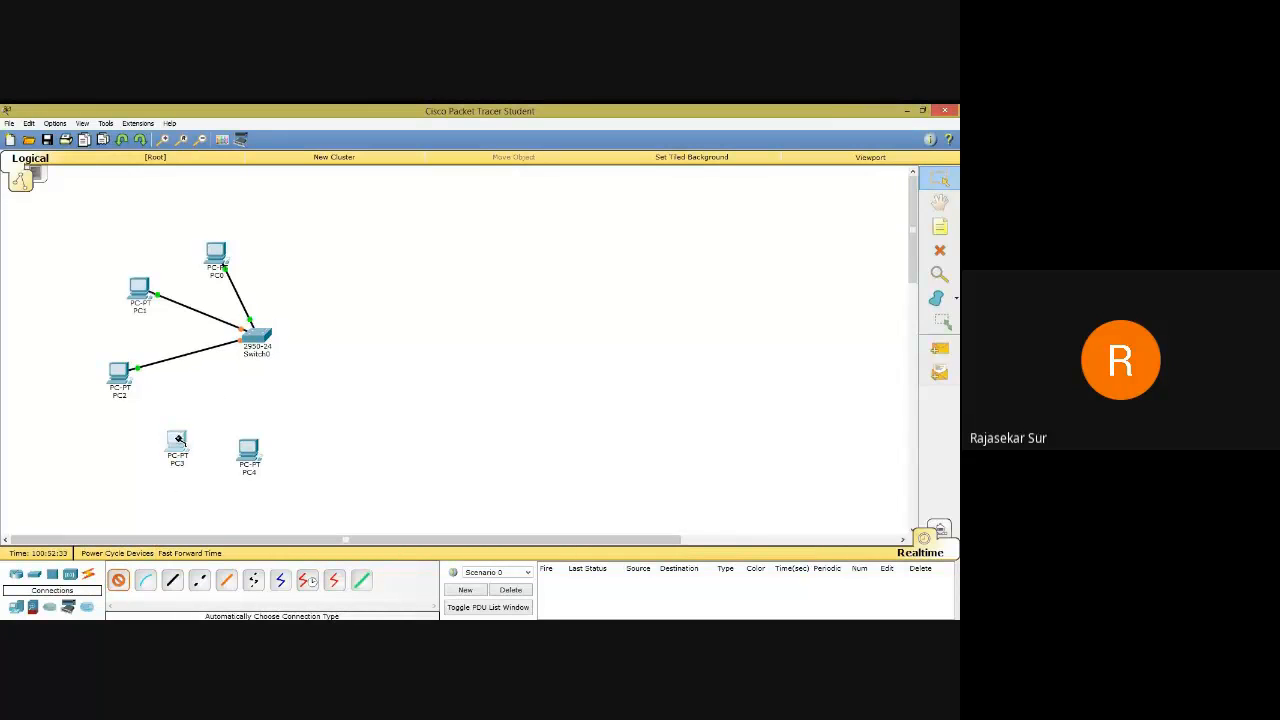
pyautogui.click(177, 441)
pyautogui.click(258, 338)
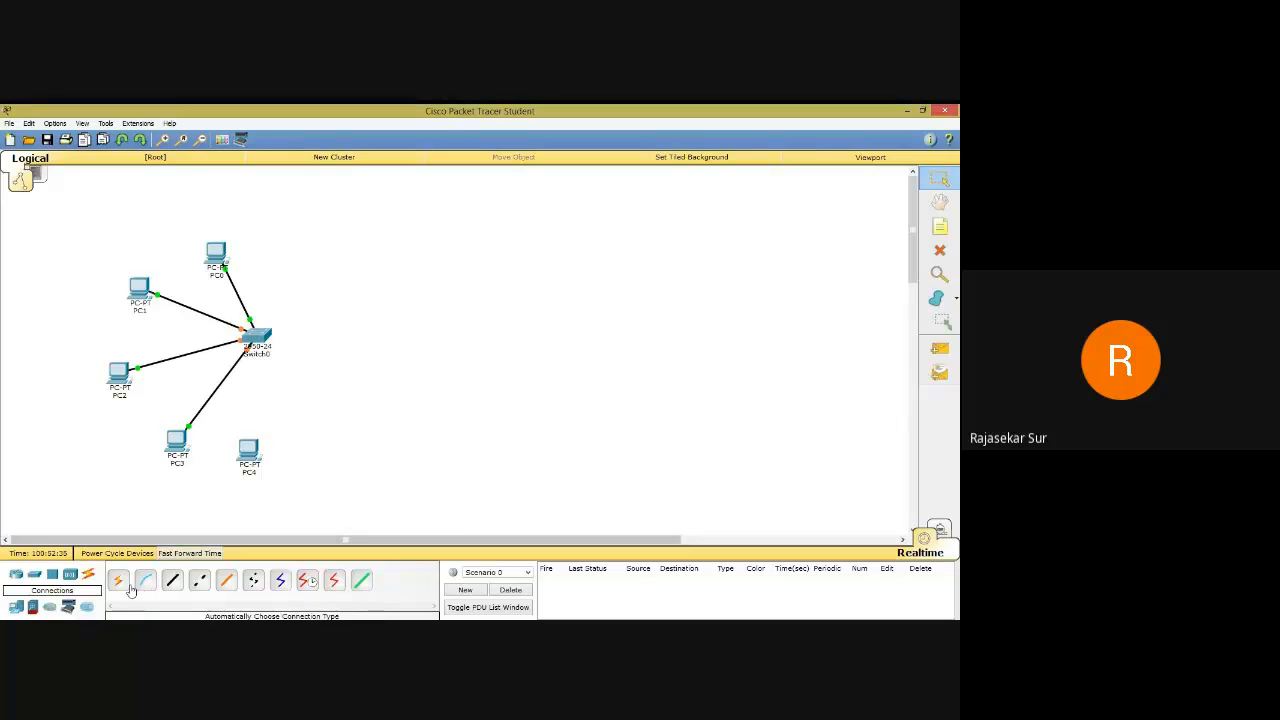
pyautogui.click(117, 582)
pyautogui.click(248, 452)
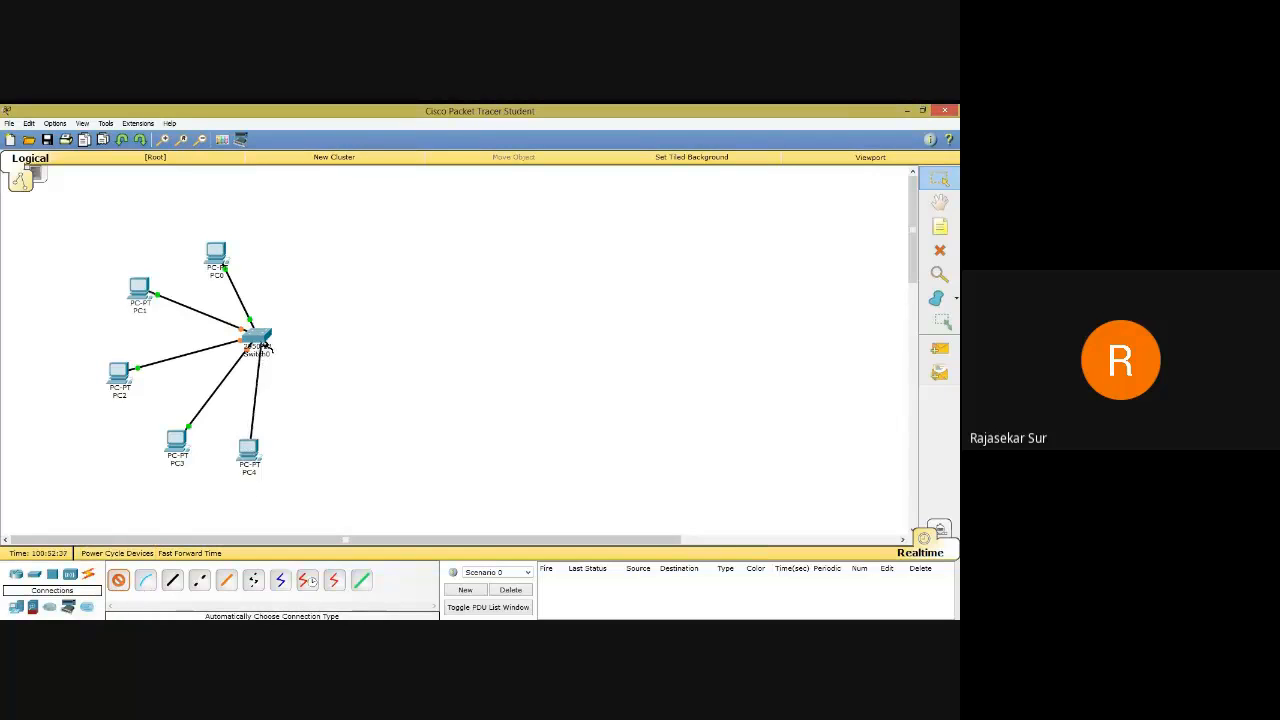
pyautogui.click(257, 339)
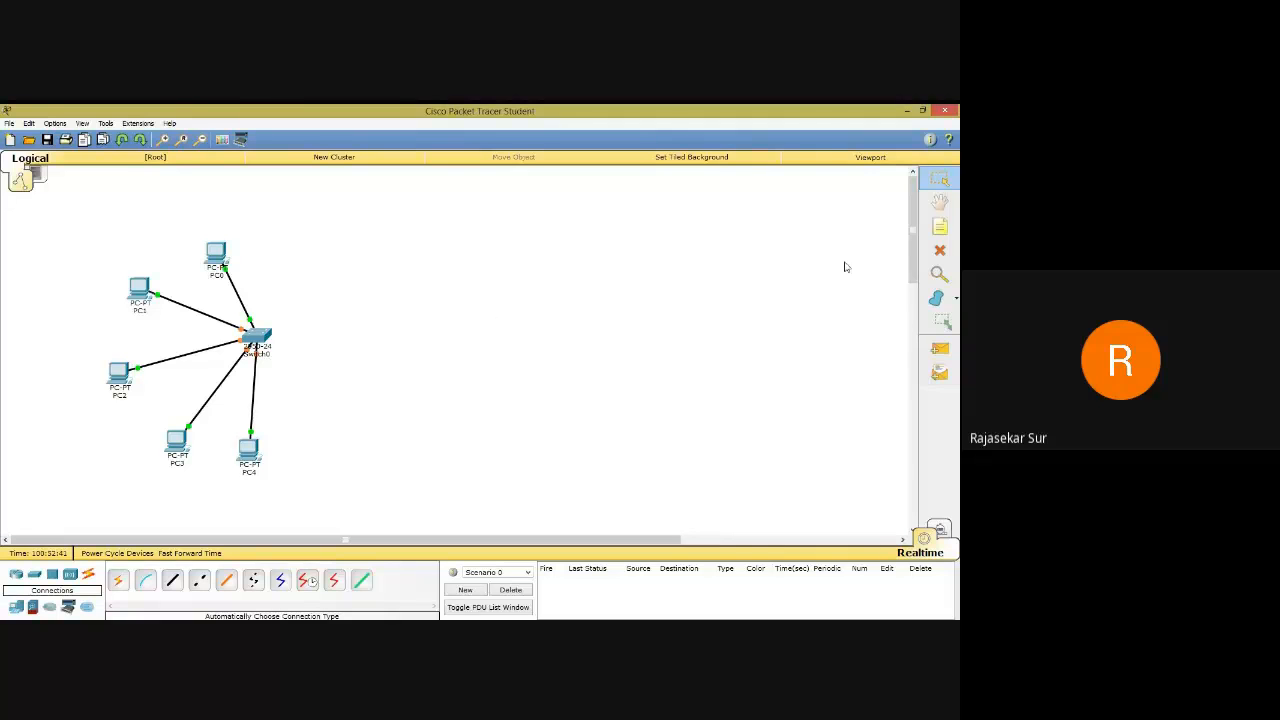
# Add a note reading "LOCAL AREA NETWORK" in the empty area to the right of the PCs.
pyautogui.click(940, 228)
pyautogui.click(448, 233)
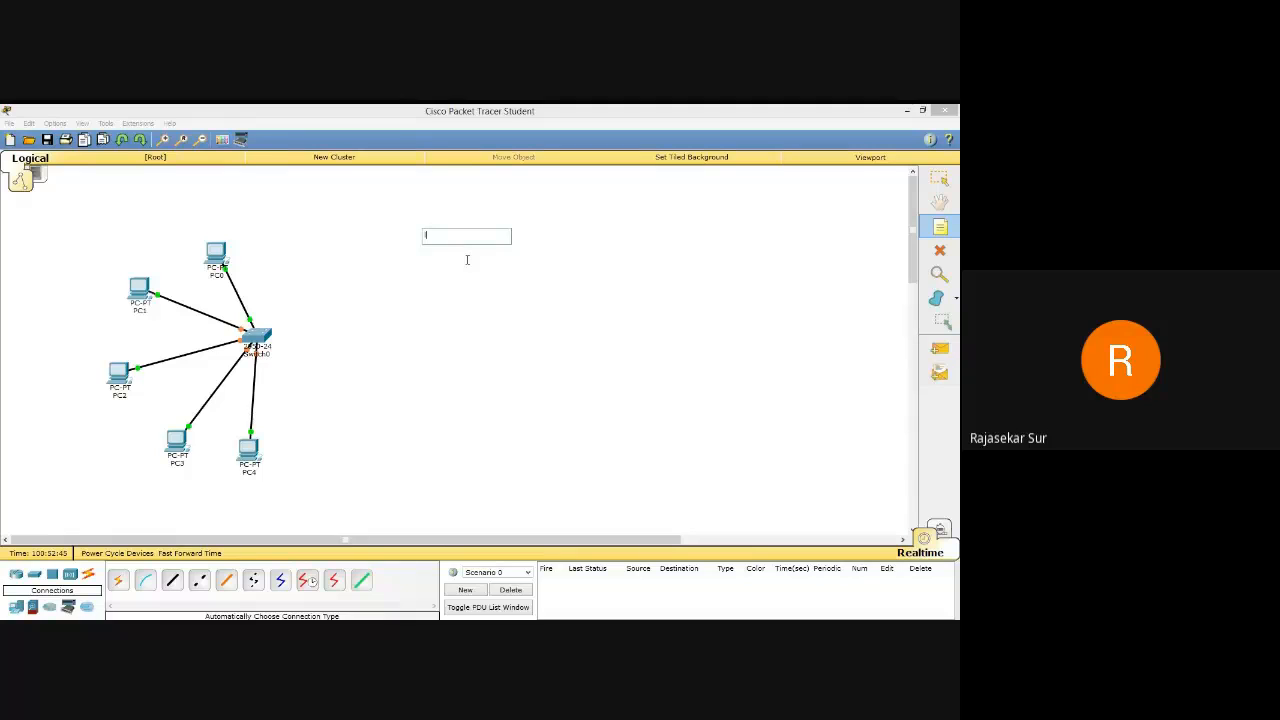
pyautogui.write('LOCAL AREA NETWORK')
# Move the "LOCAL AREA NETWORK" note down to just right of the switch.
pyautogui.click(163, 140)
pyautogui.click(163, 140)
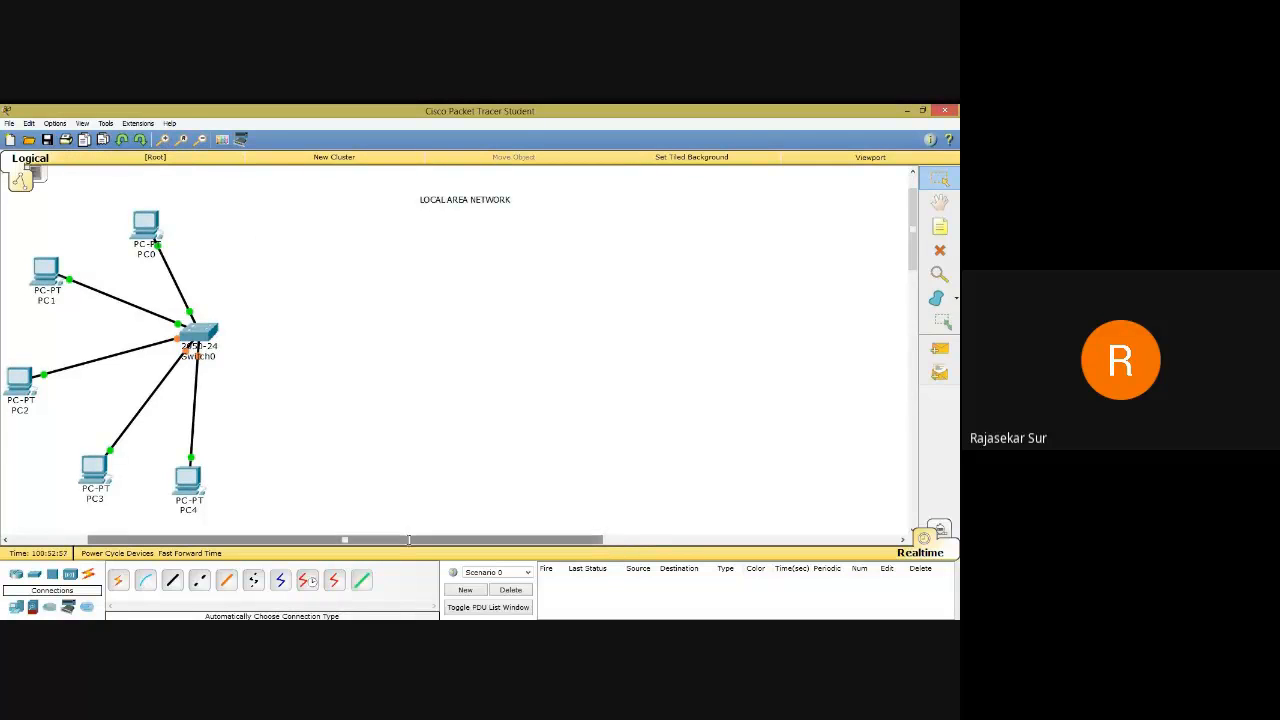
pyautogui.moveTo(409, 540); pyautogui.dragTo(328, 540)
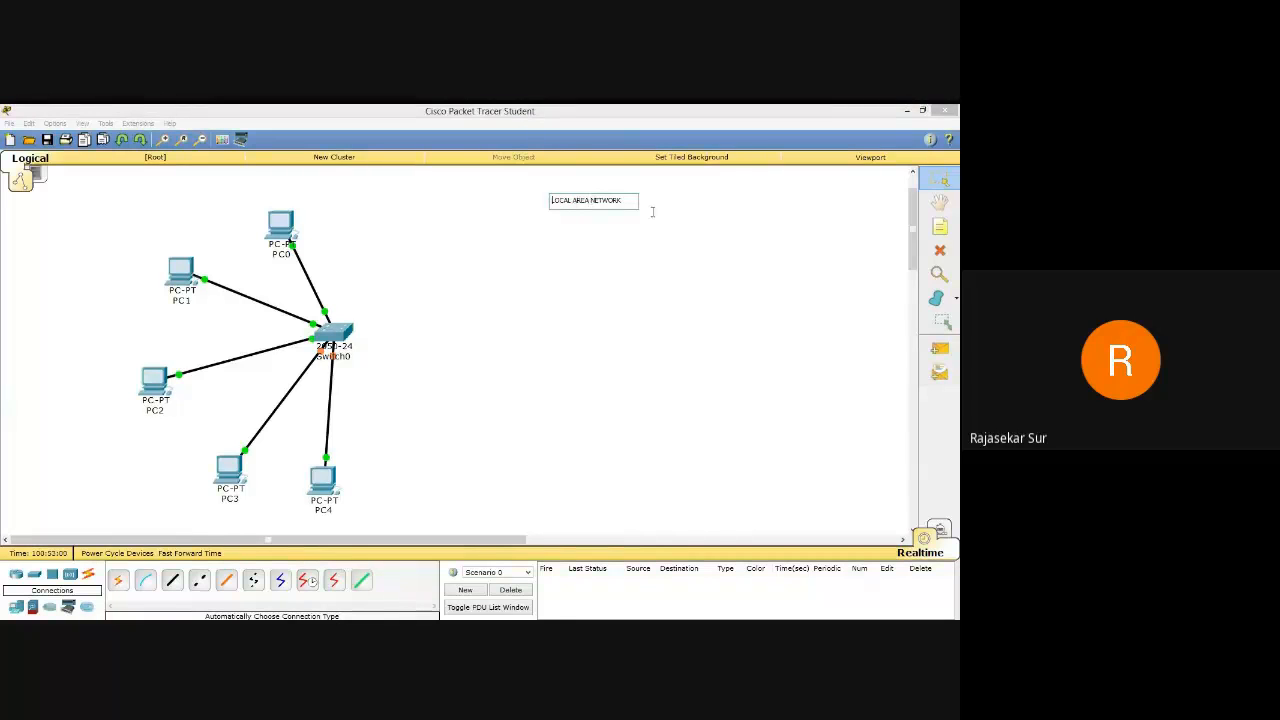
pyautogui.moveTo(588, 205); pyautogui.dragTo(443, 331)
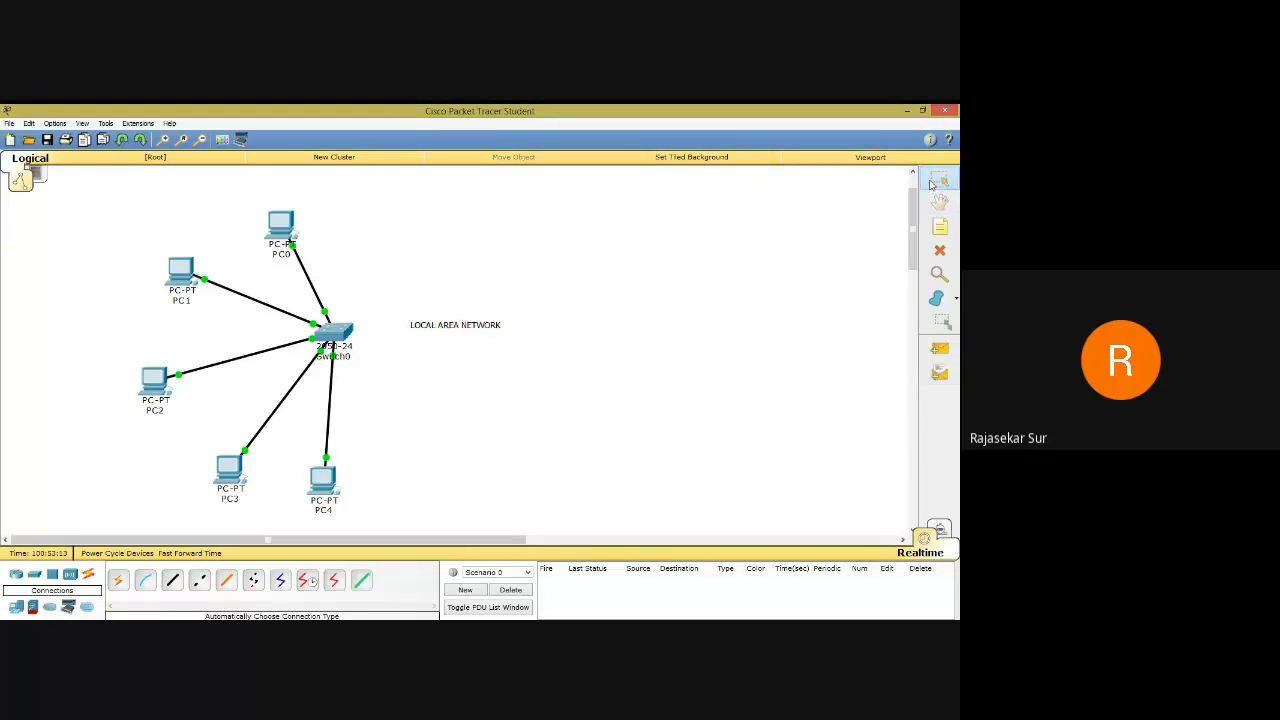
# Add a note to the right of the "LOCAL AREA NETWORK" label with the lines "10.0.0.0 NETWORK", "CLASS - A" and "NETWORK ID - 10.0.0.0".
pyautogui.click(940, 226)
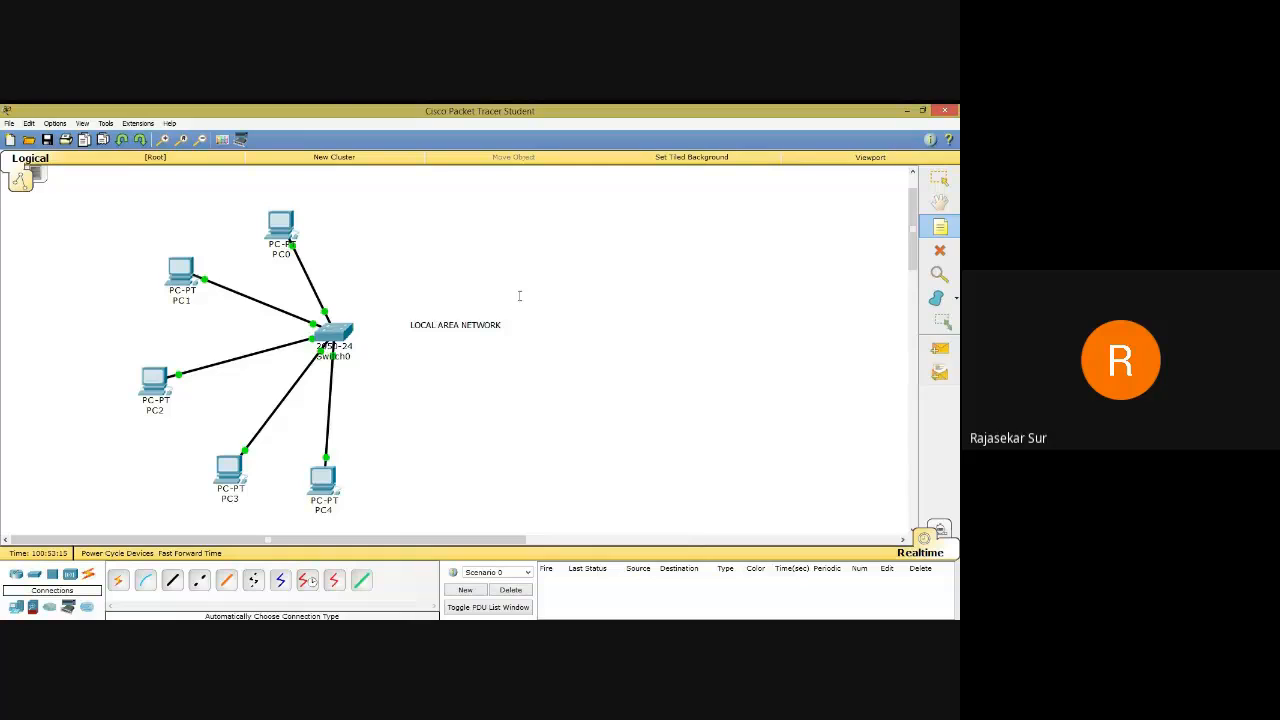
pyautogui.click(590, 342)
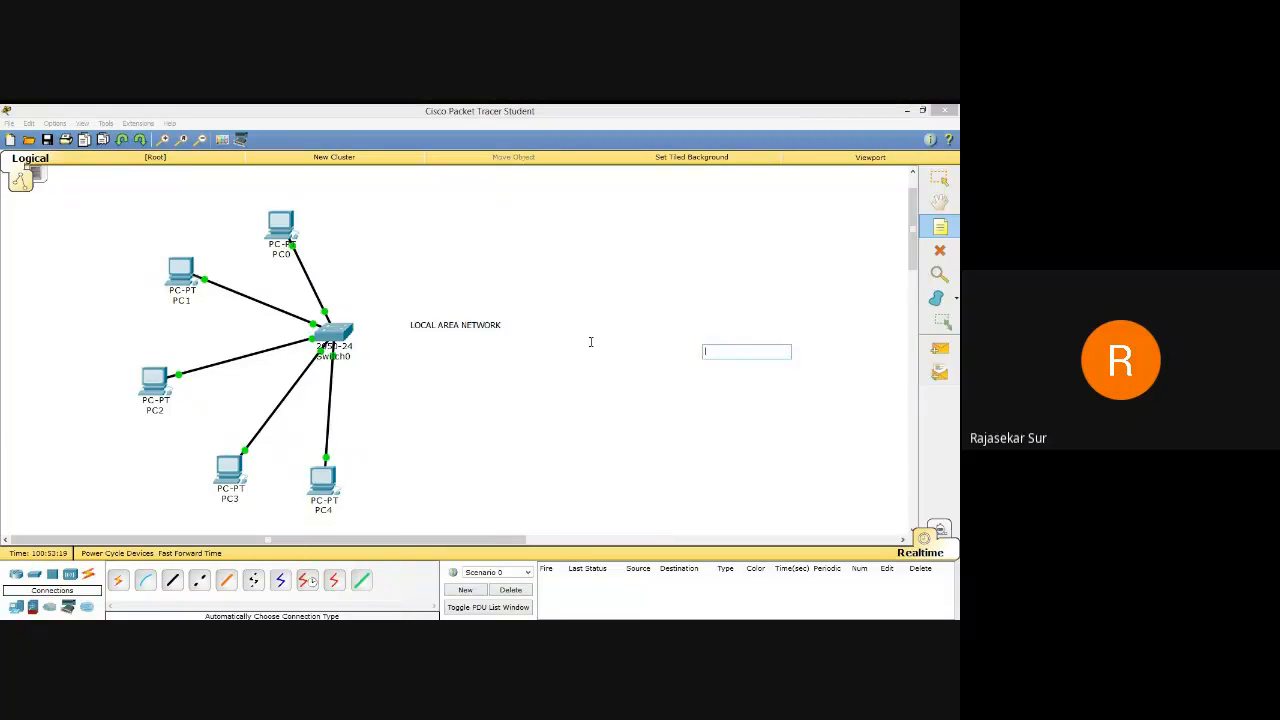
pyautogui.write('10.0.0.0 N')
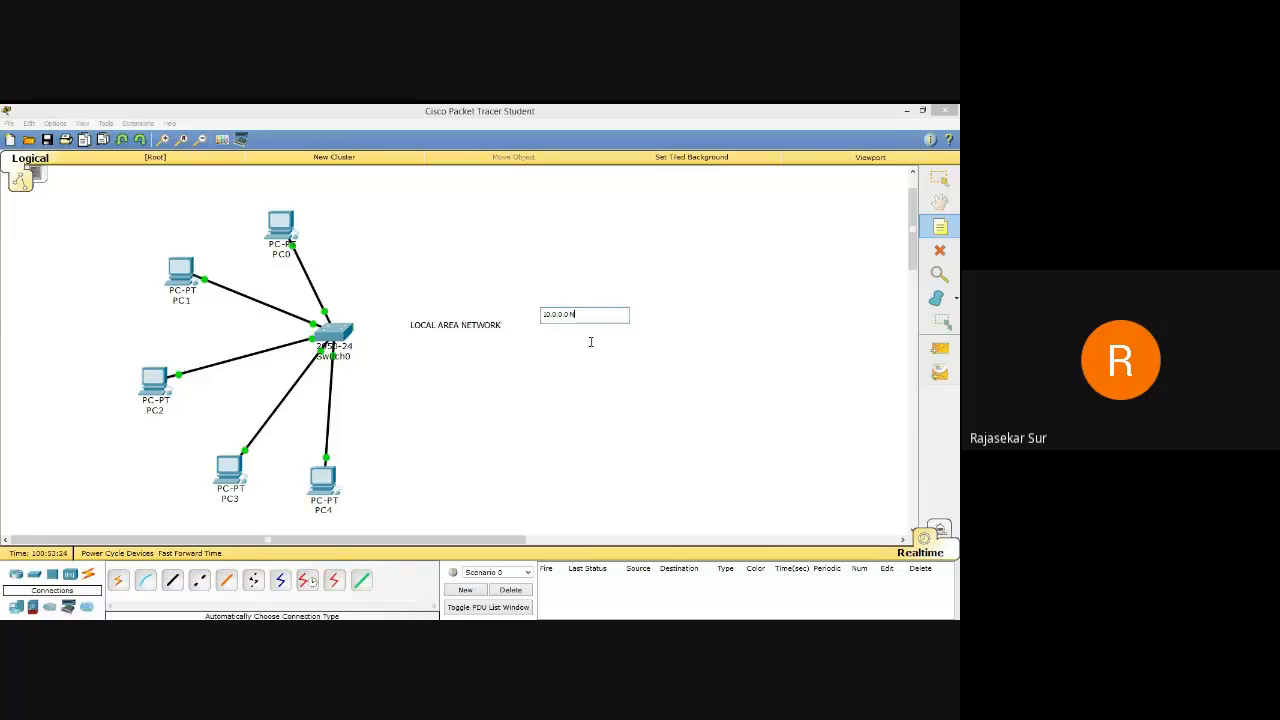
pyautogui.write('ETWORK')
pyautogui.press('Return')
pyautogui.write('CLASS')
pyautogui.press('Return')
pyautogui.write('- A')
pyautogui.press('Return')
pyautogui.write('NETWRORK ID -')
# Insert the line "SUBNET MASK - 255.0.0.0" below the class line, with a blank line before the network ID.
pyautogui.press('Return')
pyautogui.write('SUBNET')
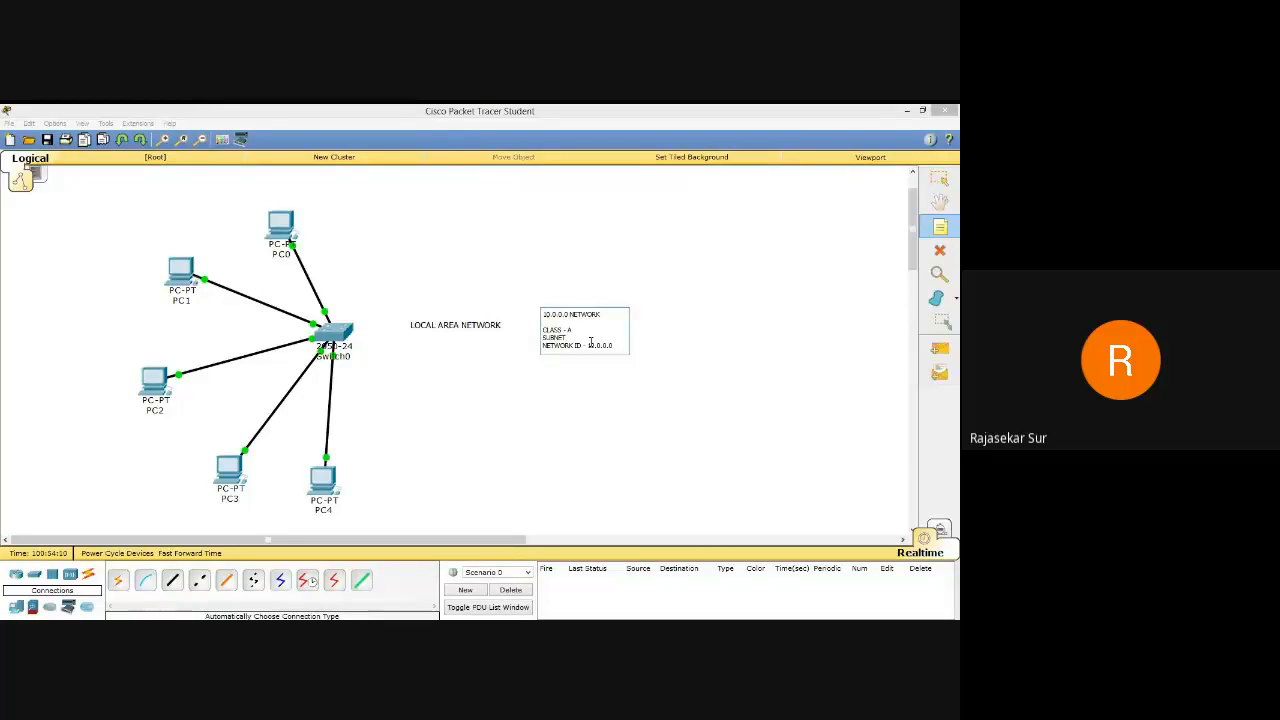
pyautogui.write(' MASK - 2')
pyautogui.write('55.0.0.0')
pyautogui.press('Return')
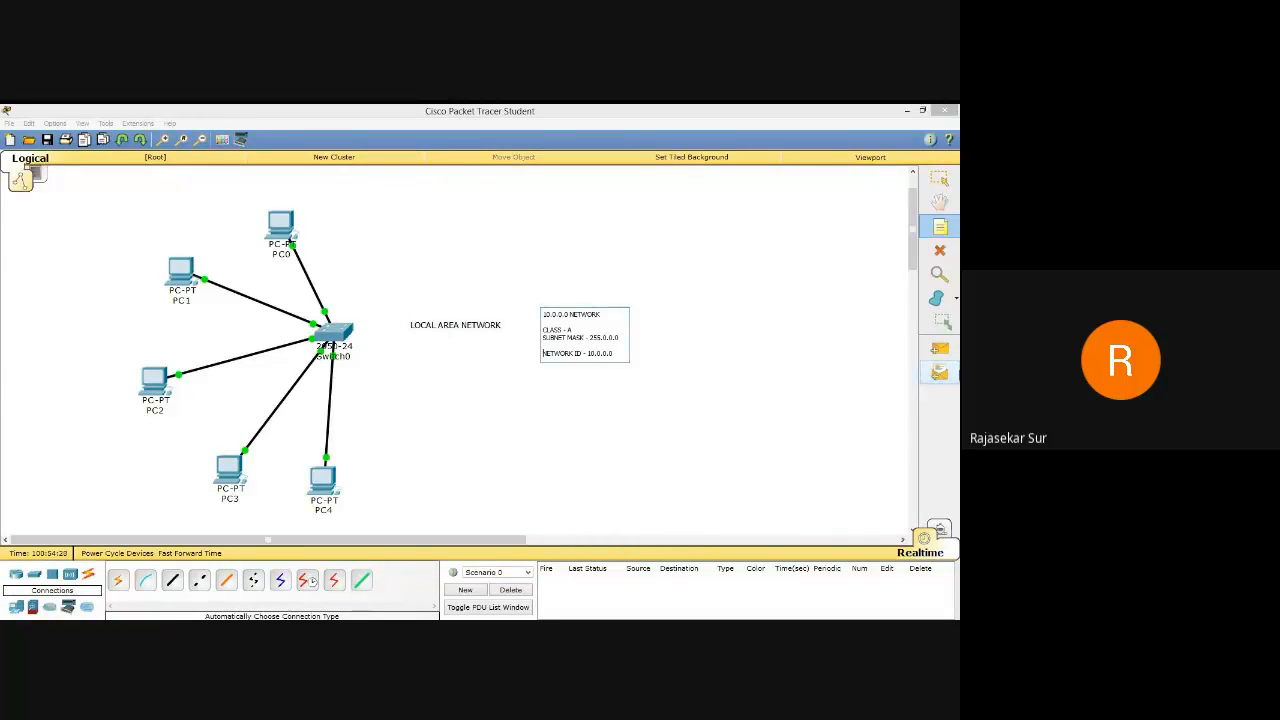
# Add the line "FIRST HOST ID - 10.0.0.1" below the network ID in the note.
pyautogui.press('End')
pyautogui.press('Return')
pyautogui.write('FIRST')
pyautogui.write(' NOST 1')
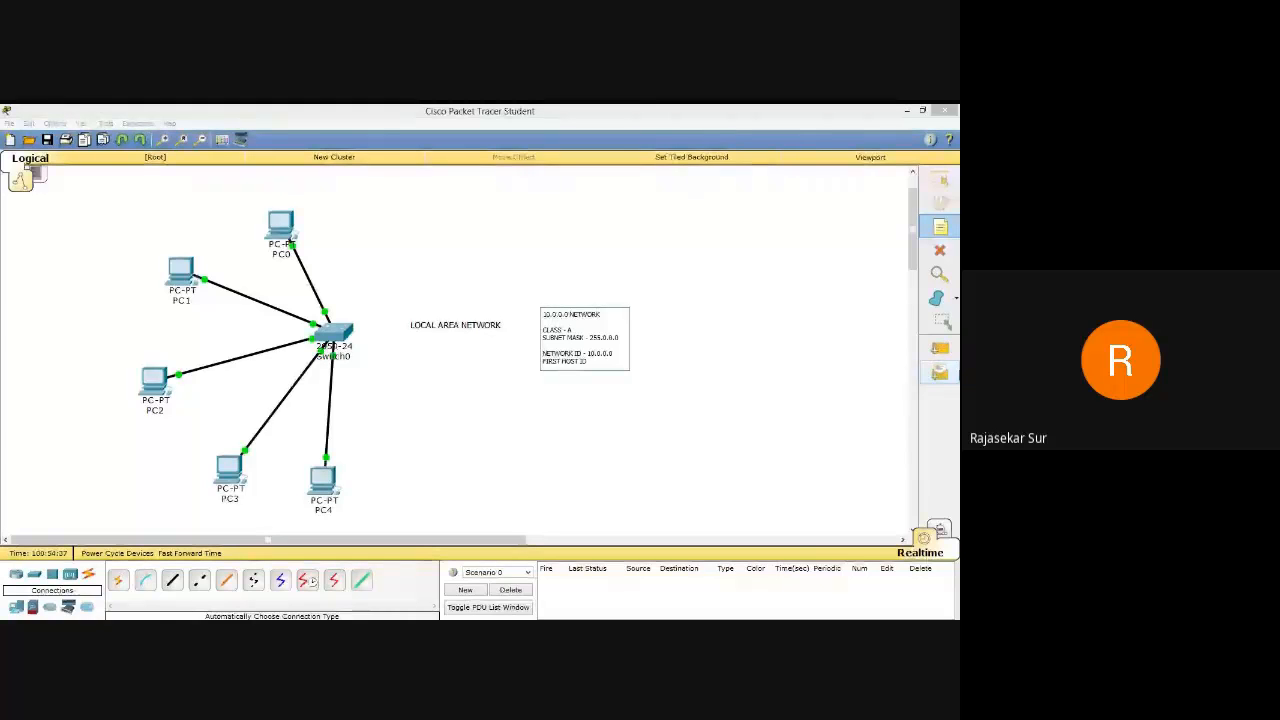
pyautogui.write('-')
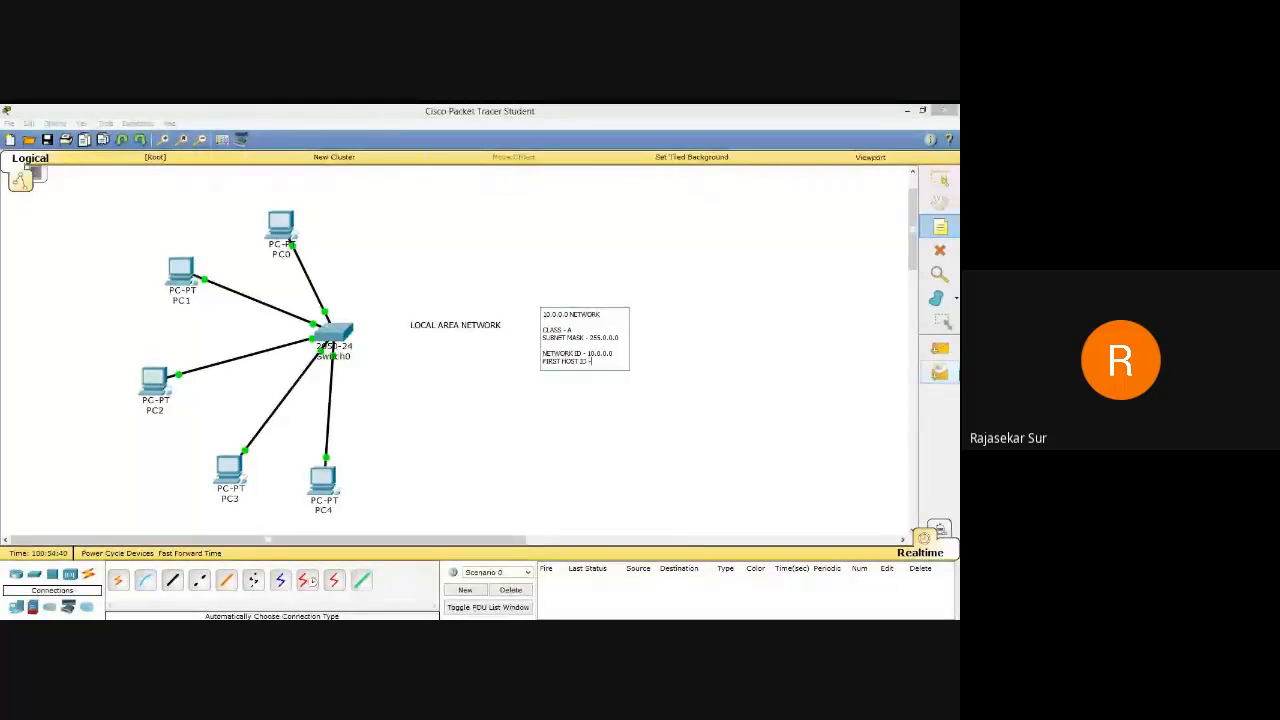
pyautogui.write(' 10.0.0.')
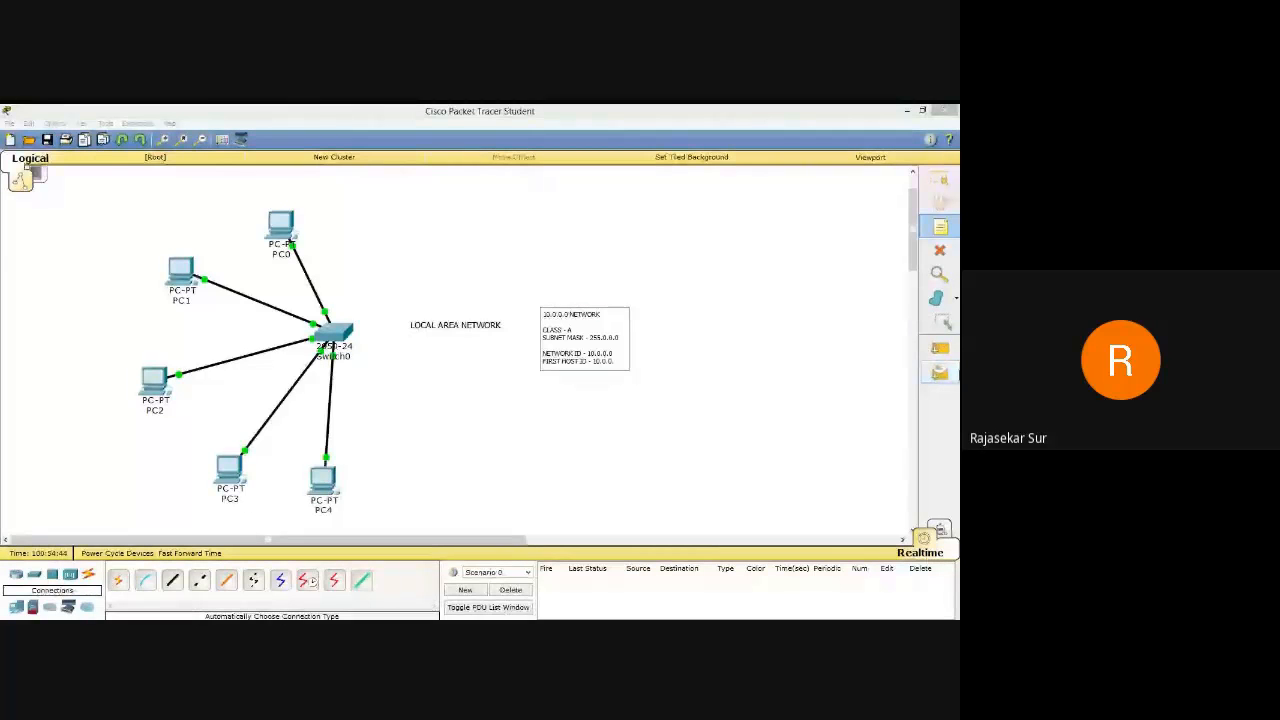
pyautogui.write('1')
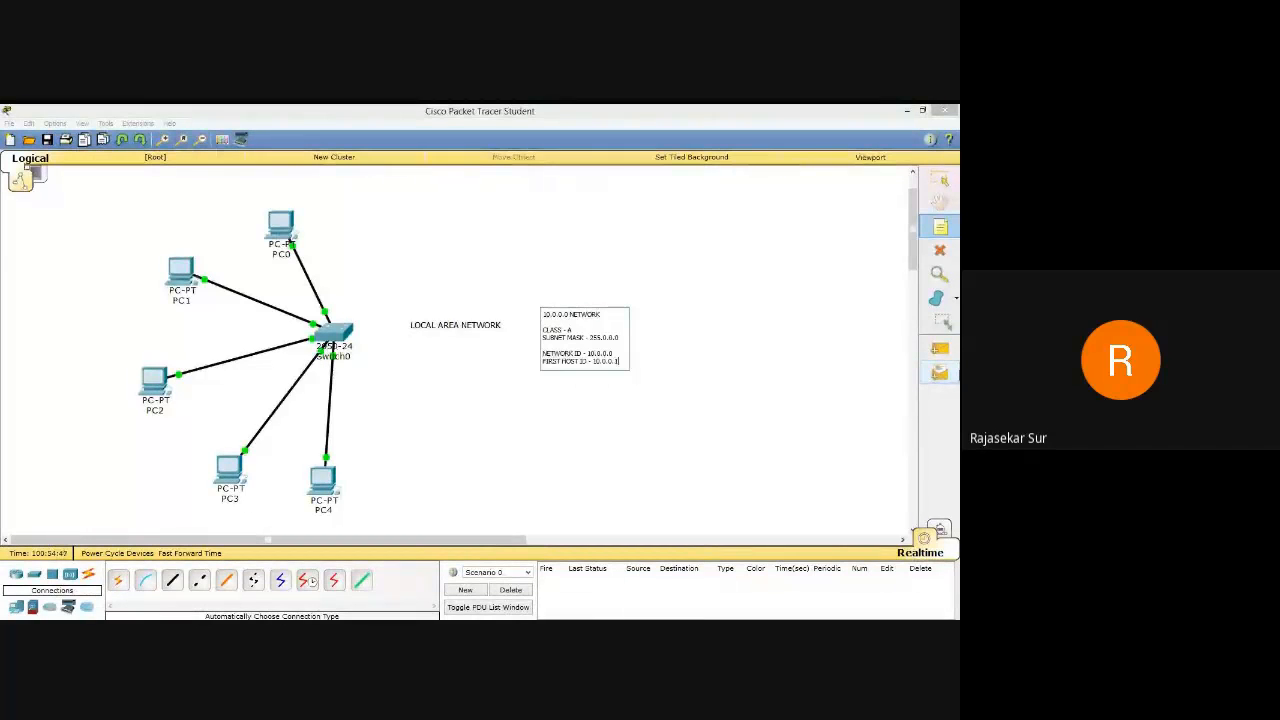
# Add the line "LAST HOST ID - 10.255.255.254" below the first host ID in the note.
pyautogui.press('Return')
pyautogui.write('LAST')
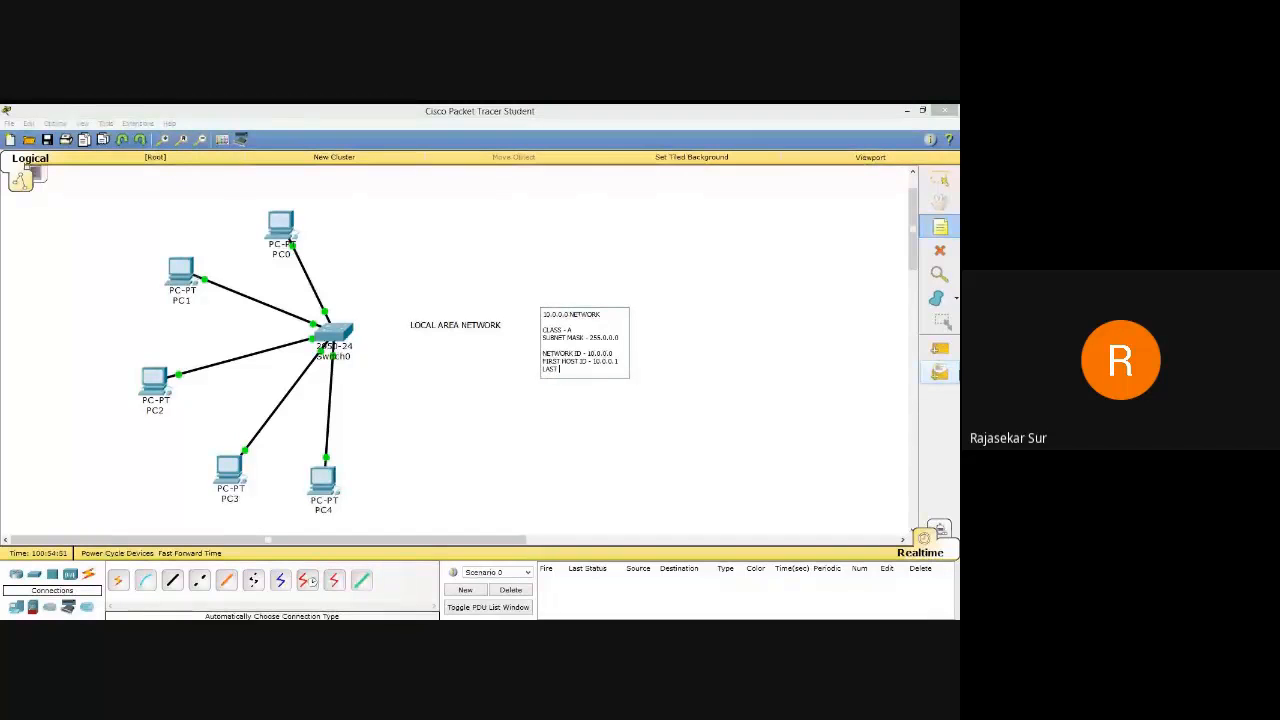
pyautogui.write(' HOST I')
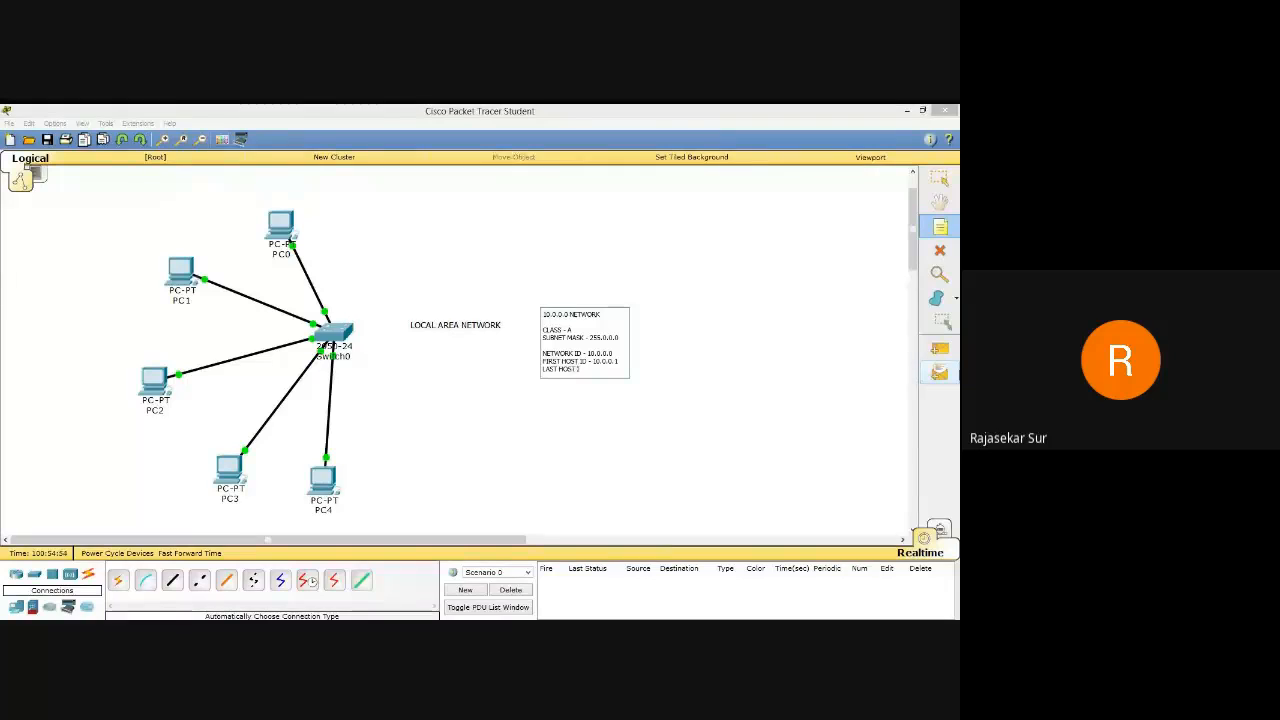
pyautogui.write('D - 10.255.255.254')
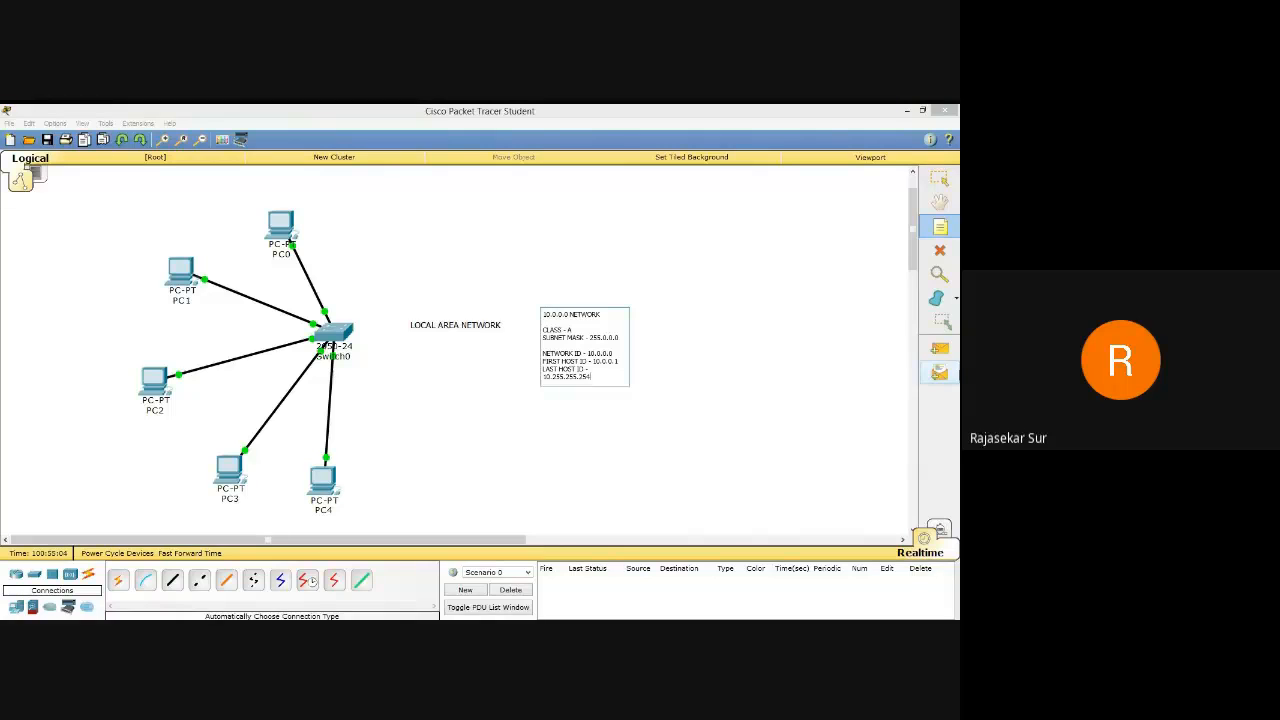
# Add the closing line "BROADCAST IP : 10.255.255.255" to the network details note.
pyautogui.press('Return')
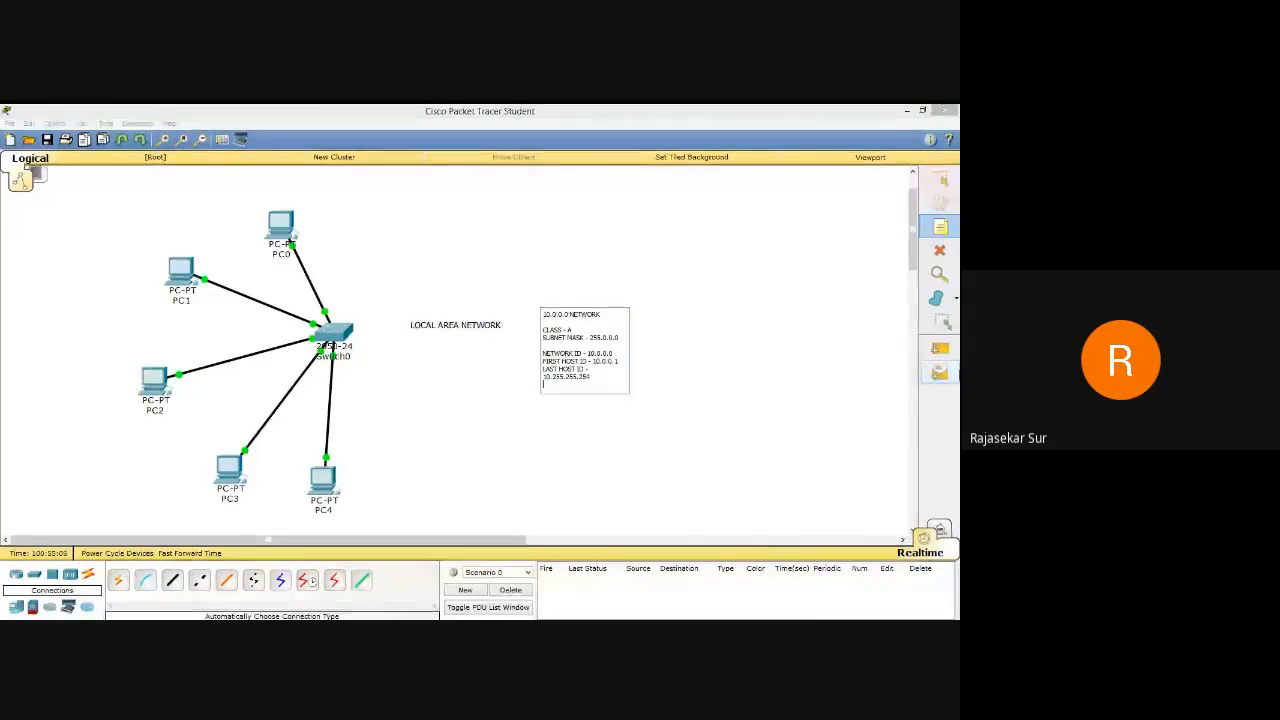
pyautogui.write('BROAD')
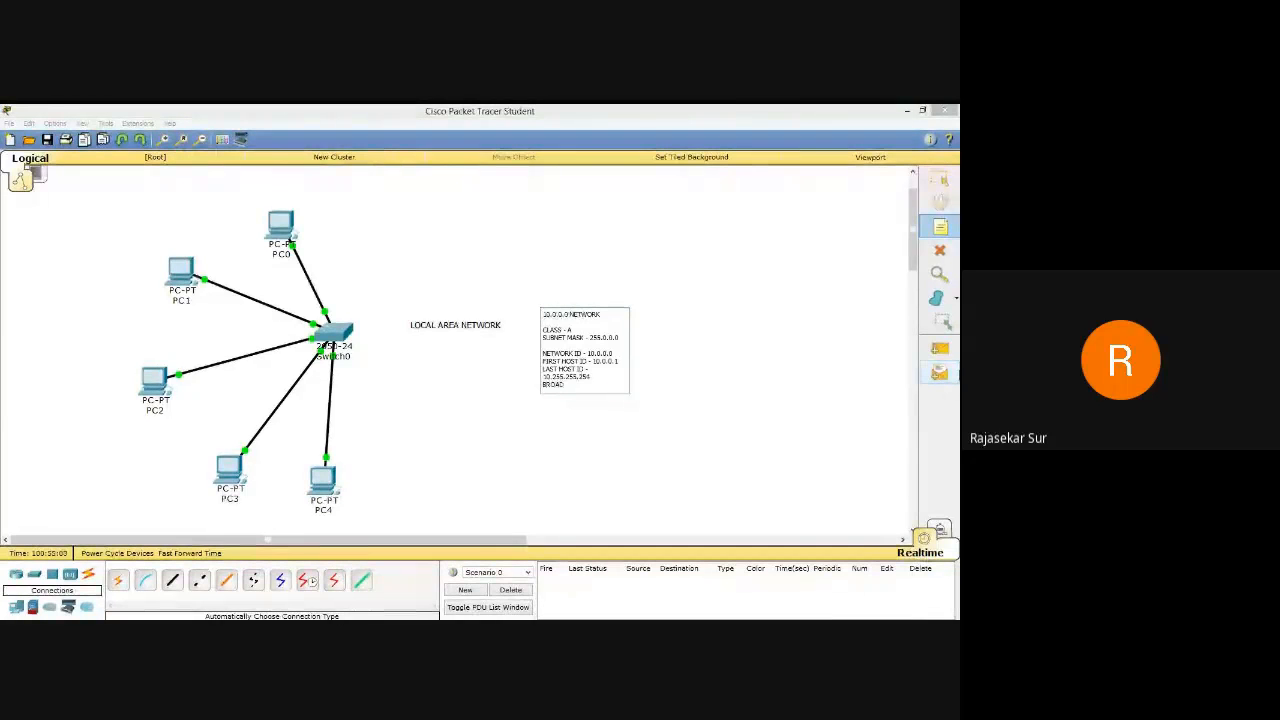
pyautogui.write('CAST IP :')
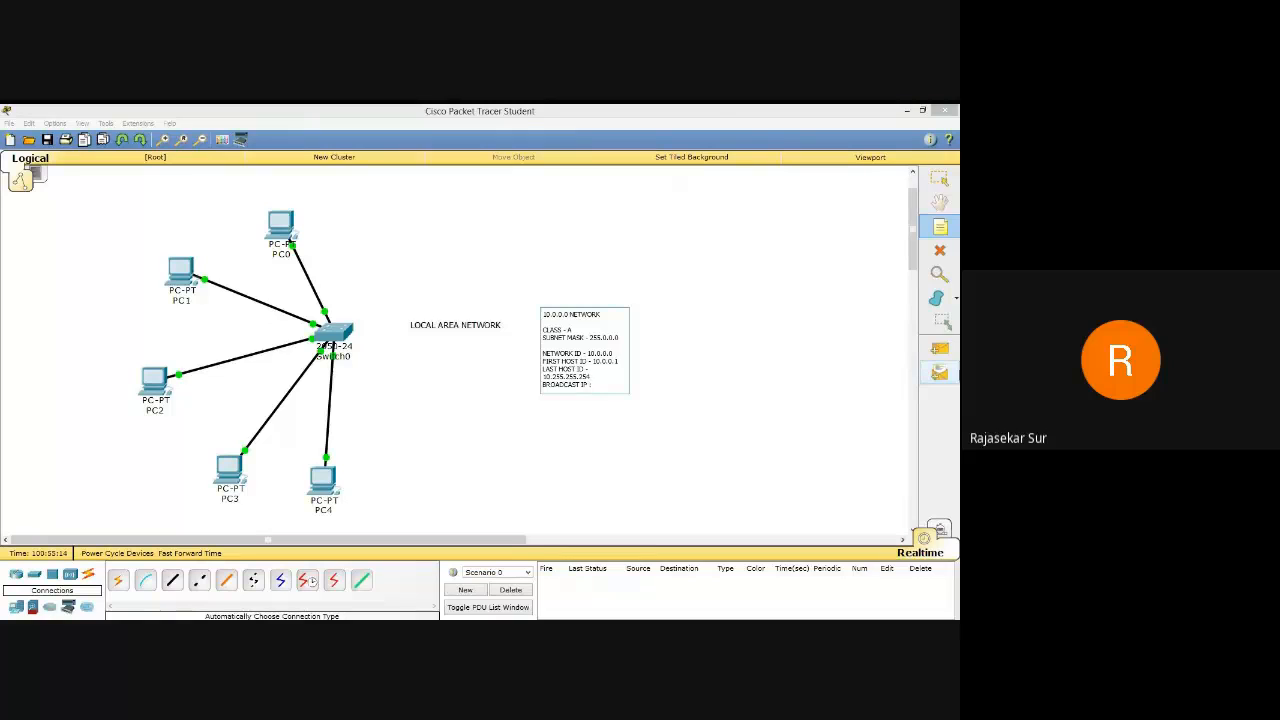
pyautogui.write(' 10.255.255')
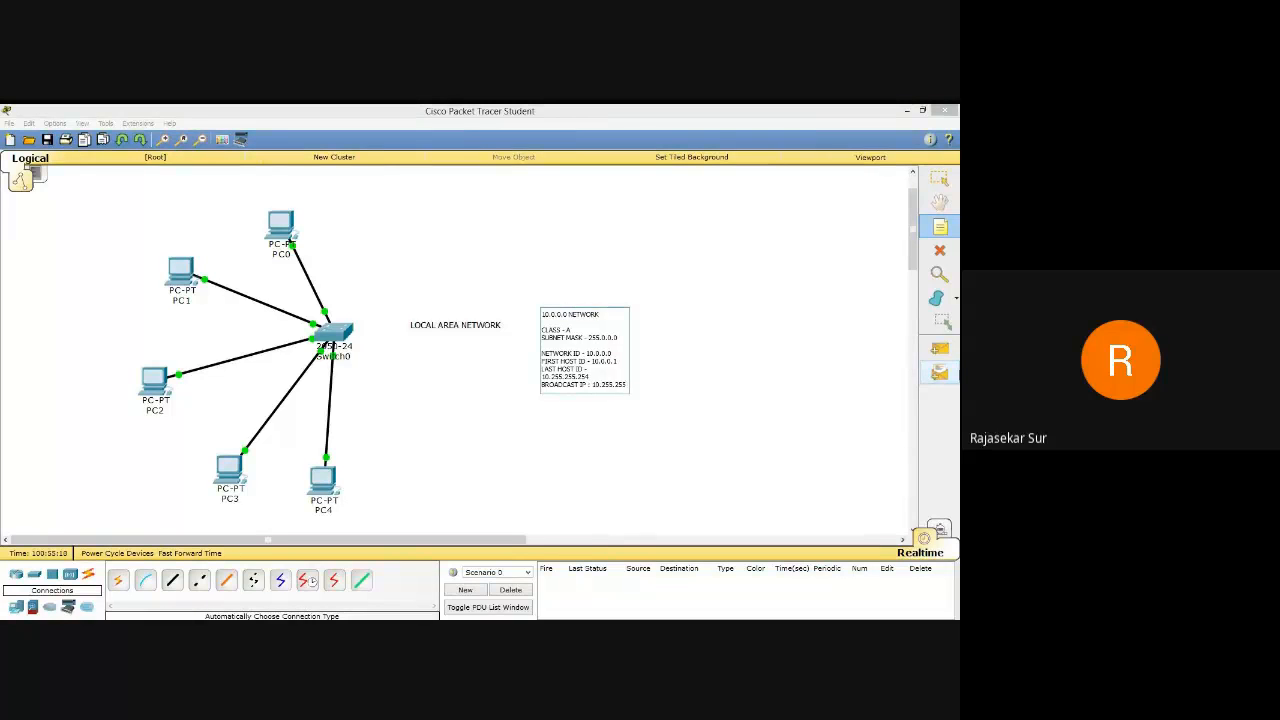
pyautogui.write('.255.255')
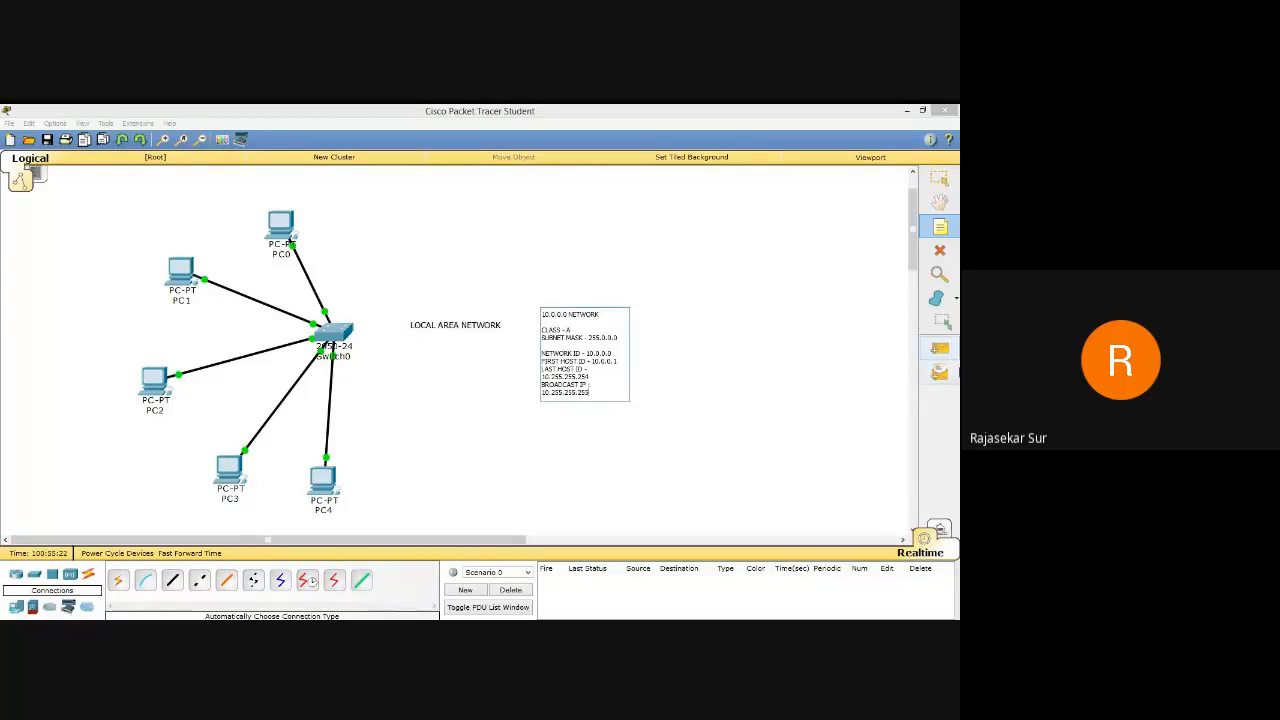
# Finish the network details note and arrange it to the right of the topology, with the "LOCAL AREA NETWORK" label above it.
pyautogui.click(942, 182)
pyautogui.moveTo(601, 388); pyautogui.dragTo(467, 423)
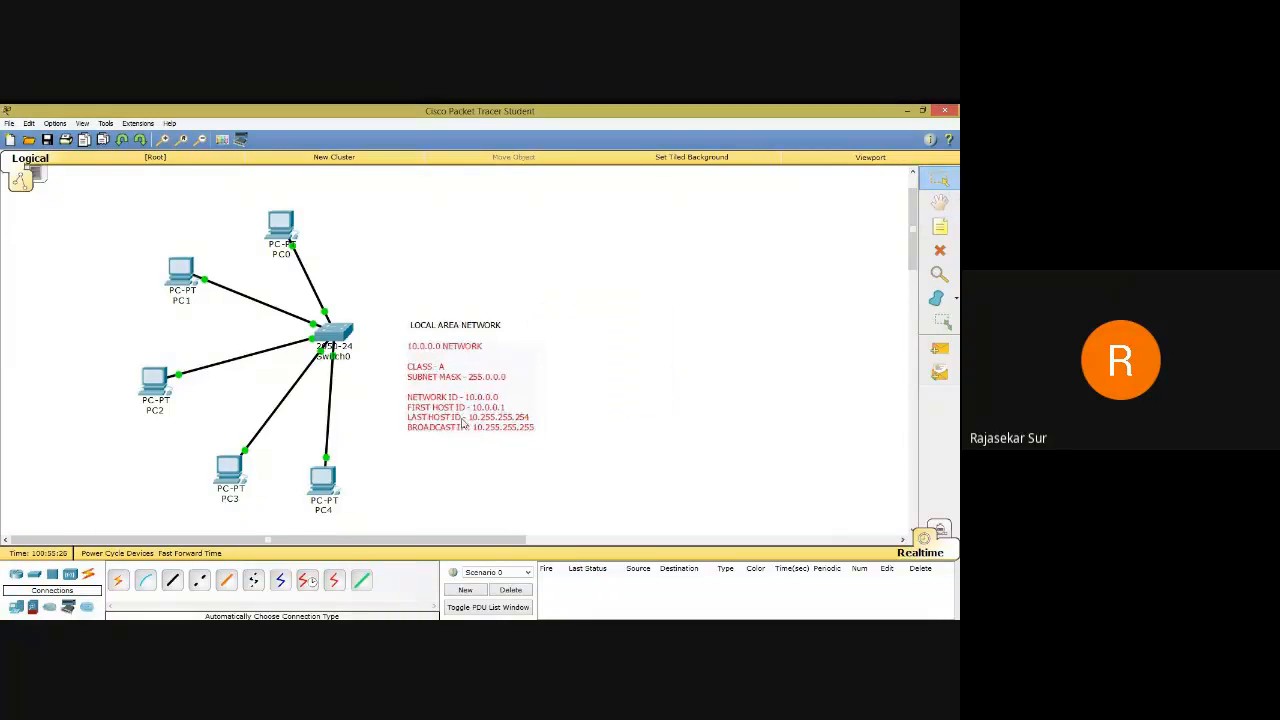
pyautogui.click(644, 437)
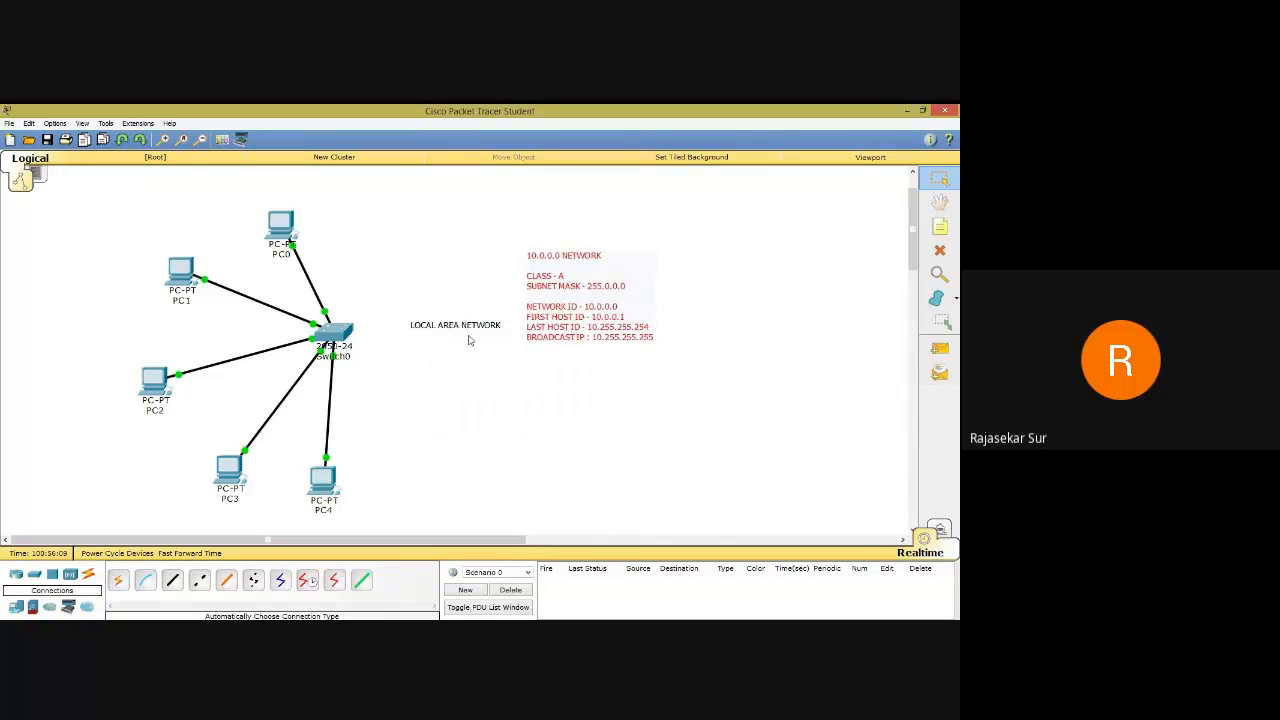
pyautogui.moveTo(468, 340); pyautogui.dragTo(586, 238)
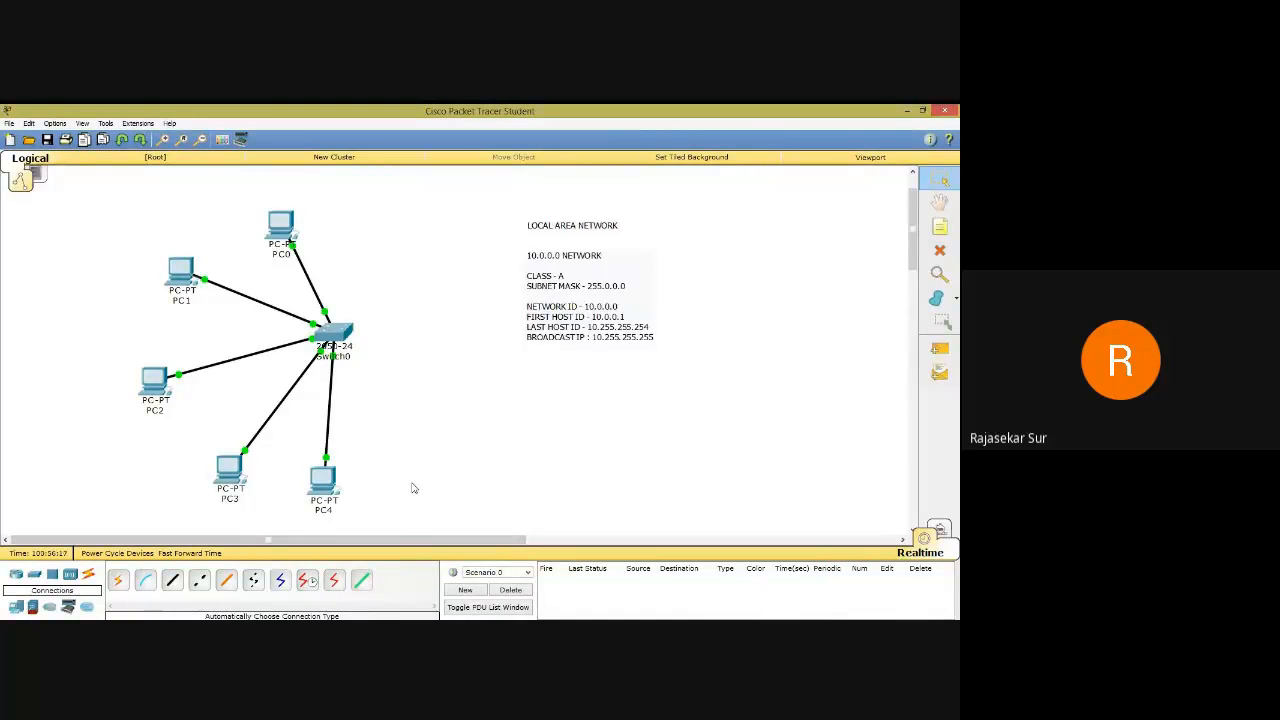
# Open PC0's IP configuration and try to assign the network ID 10.0.0.0 as its static IP address.
pyautogui.click(286, 221)
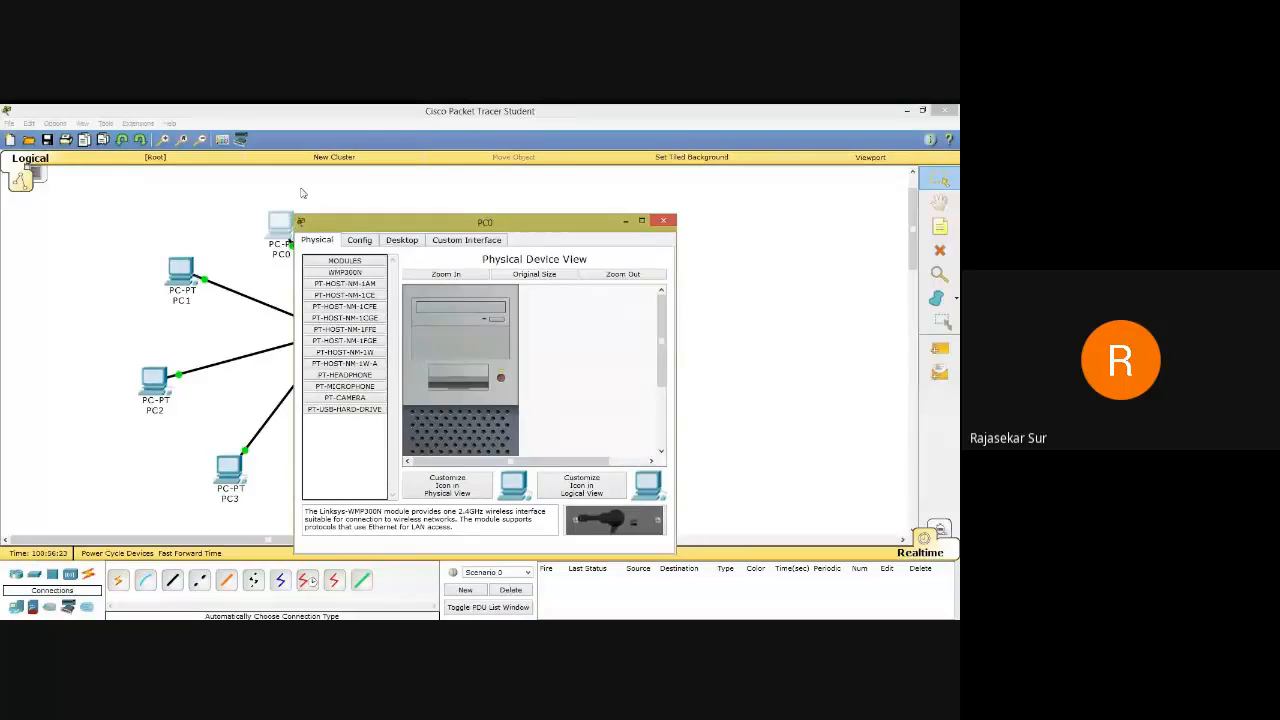
pyautogui.click(403, 240)
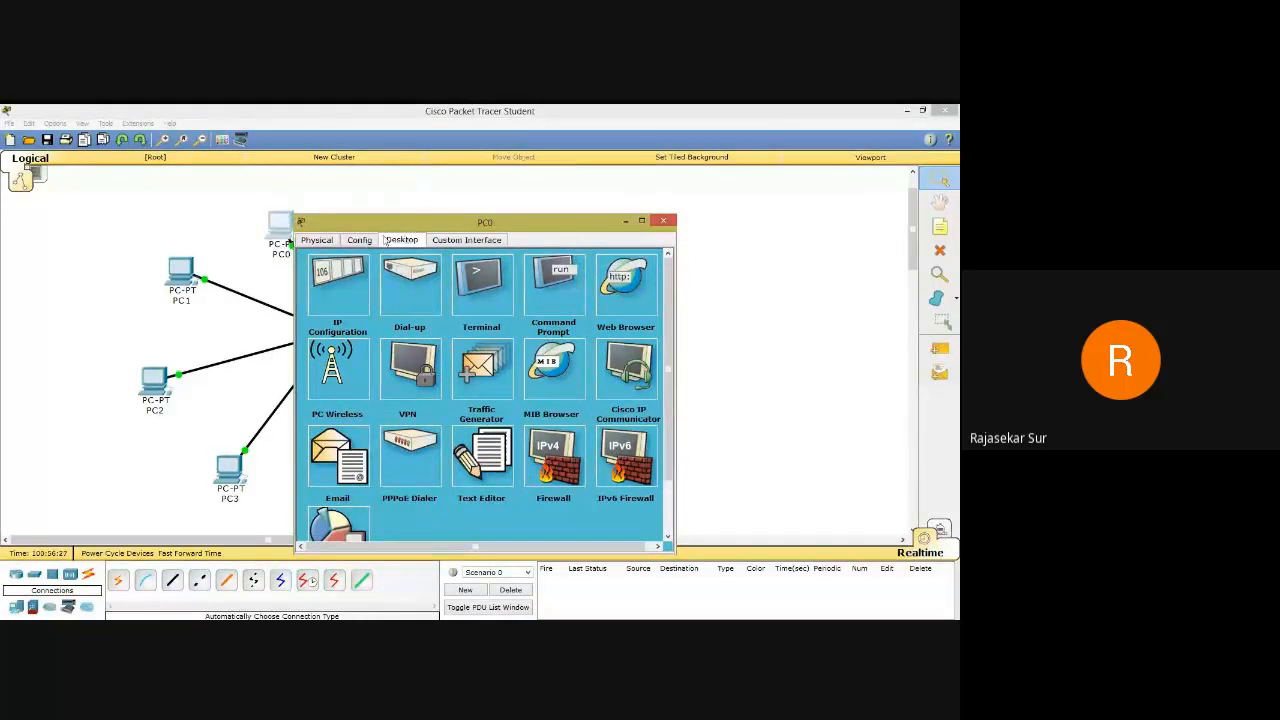
pyautogui.click(347, 287)
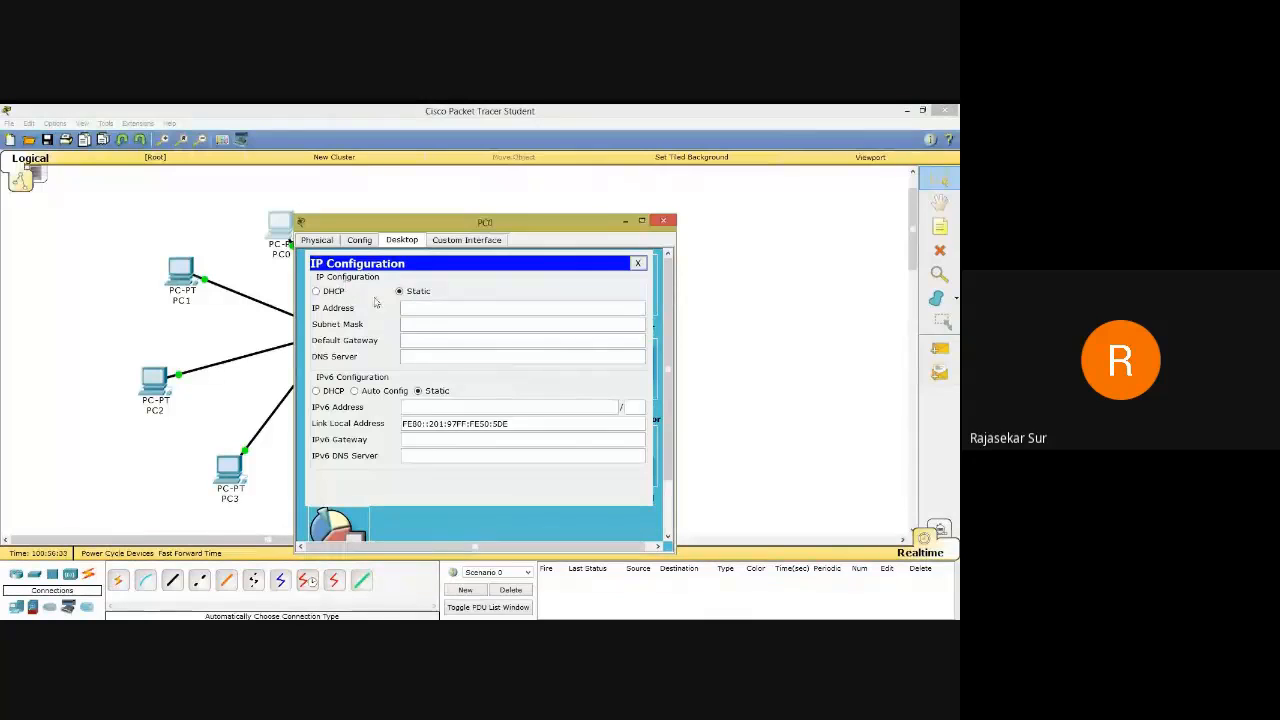
pyautogui.click(418, 309)
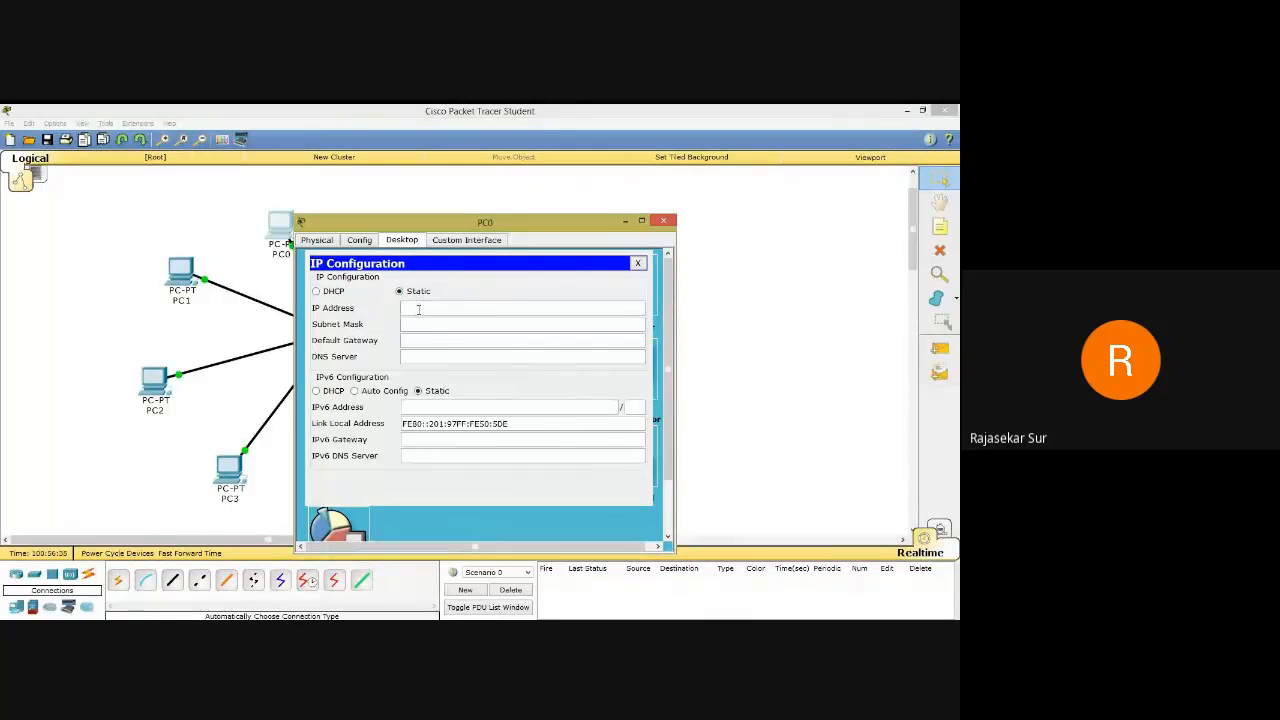
pyautogui.write('10.')
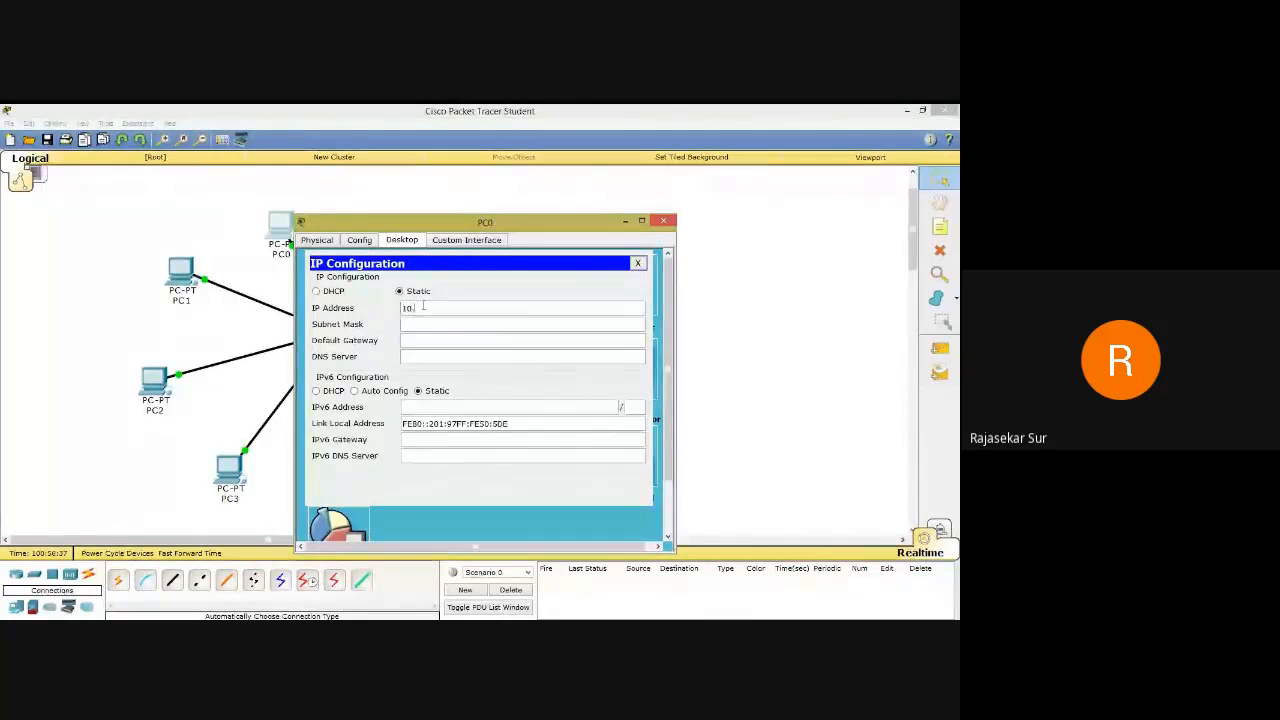
pyautogui.write('0.0.0')
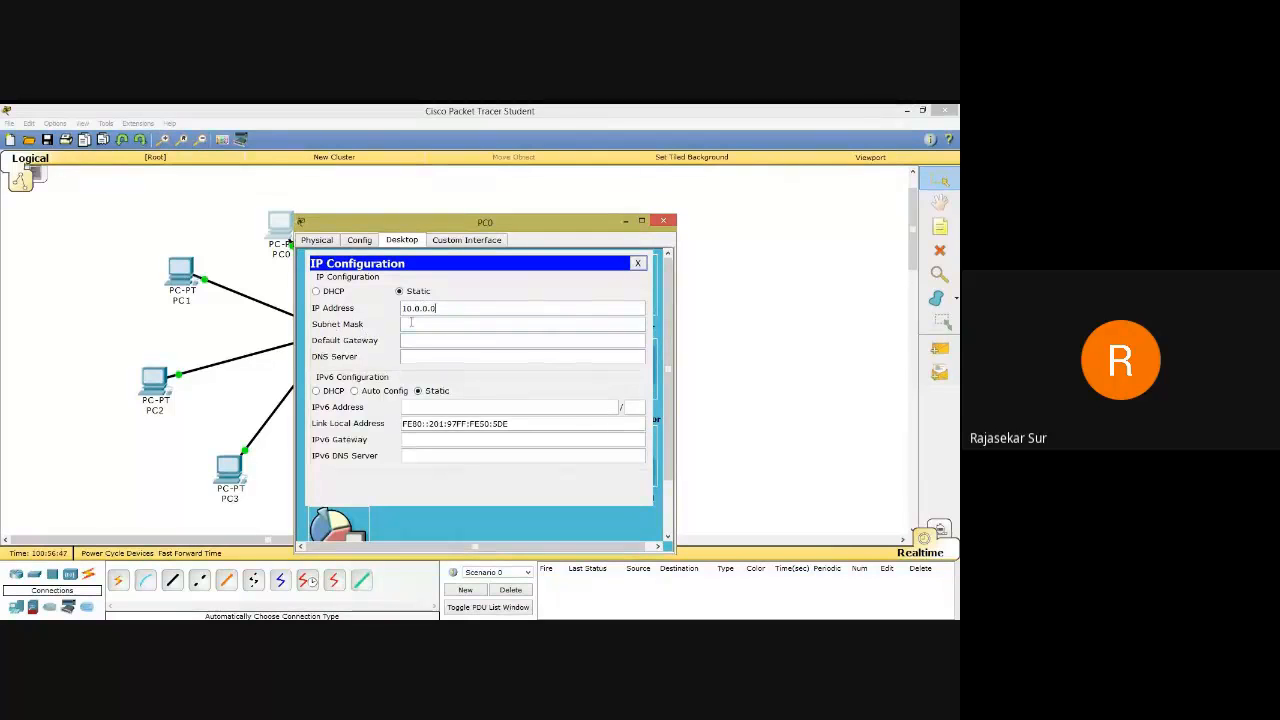
pyautogui.click(411, 324)
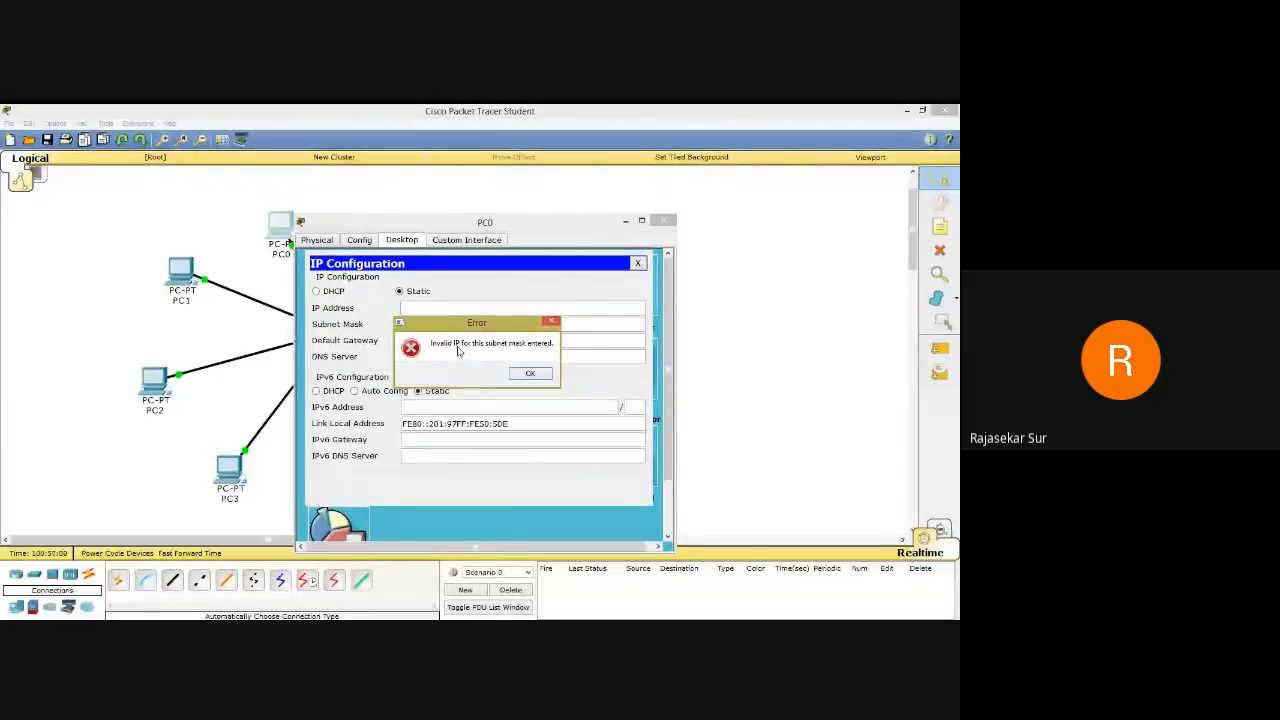
pyautogui.click(537, 375)
pyautogui.write('10')
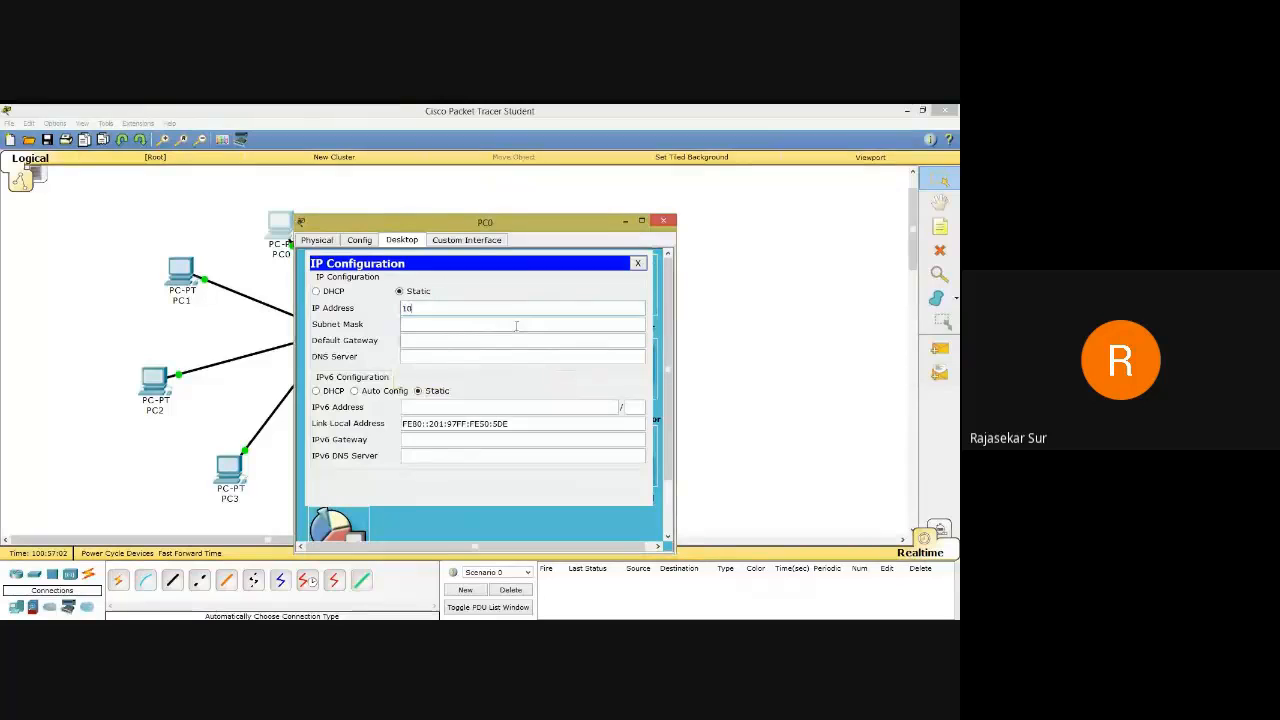
pyautogui.write('.0.0.0')
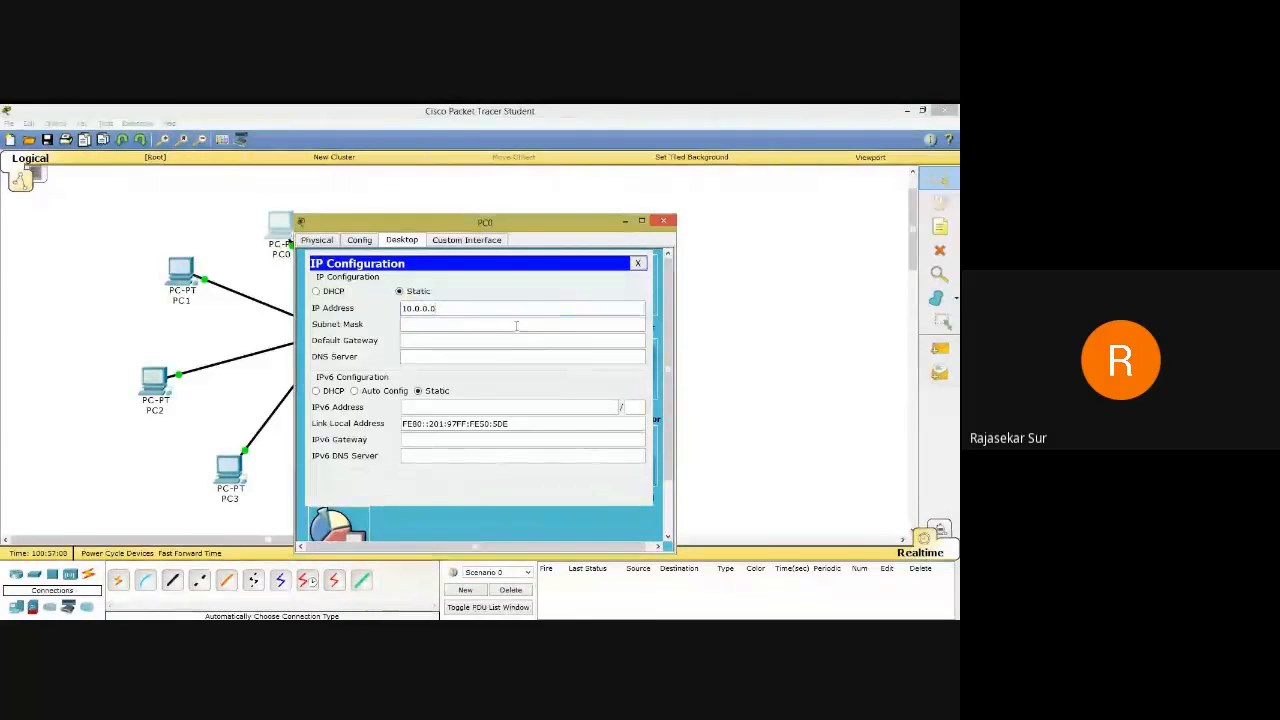
pyautogui.click(516, 325)
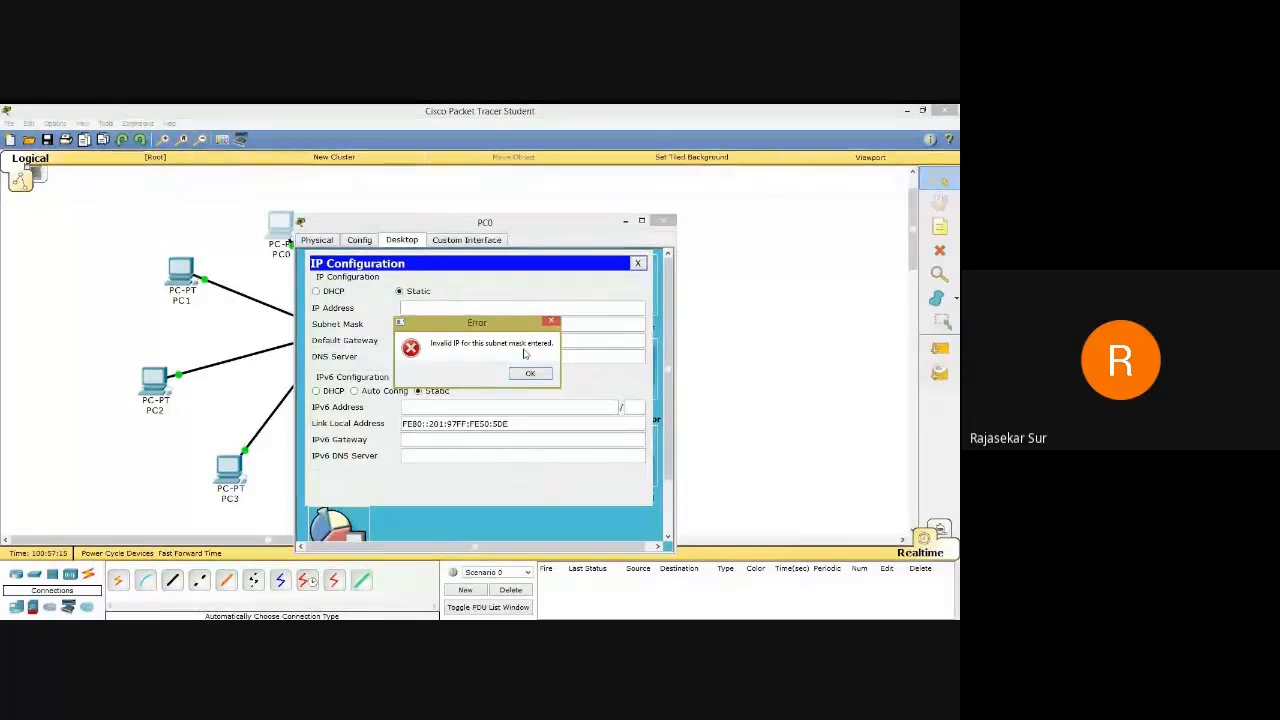
pyautogui.click(529, 374)
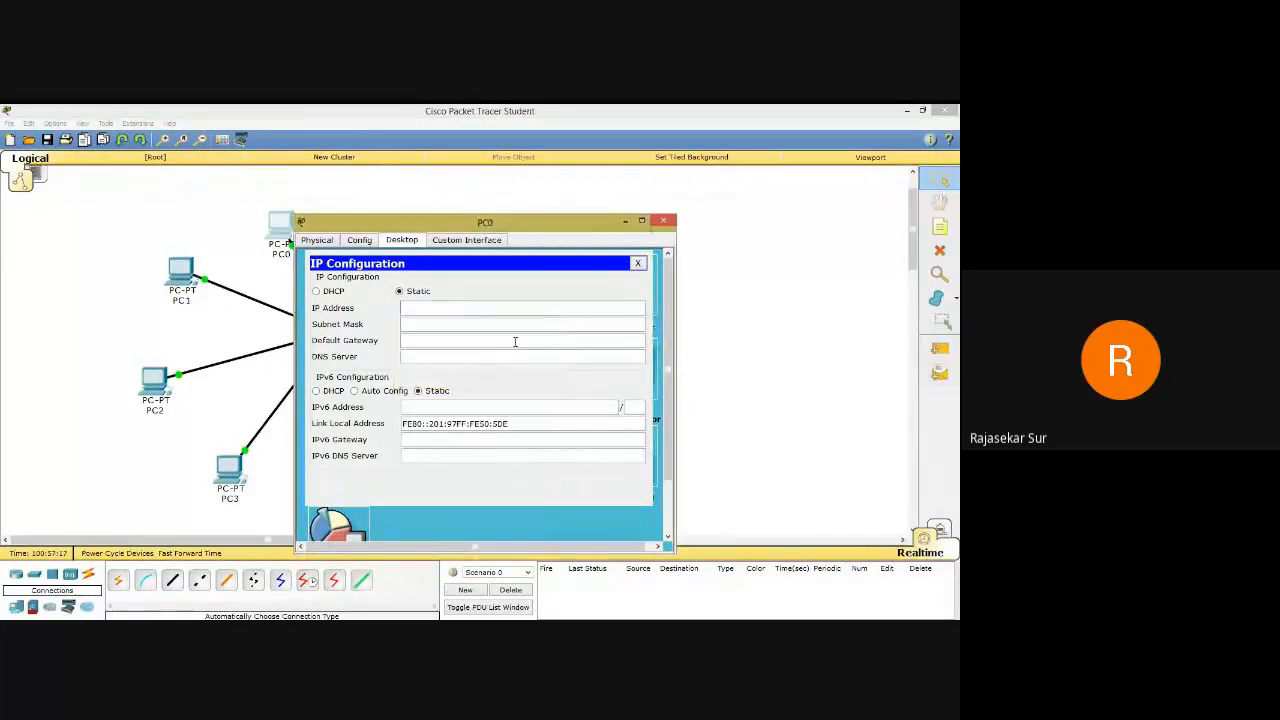
# Try to assign the network's broadcast address as PC0's static IP address, and close PC0's configuration window.
pyautogui.write('10.0.0.')
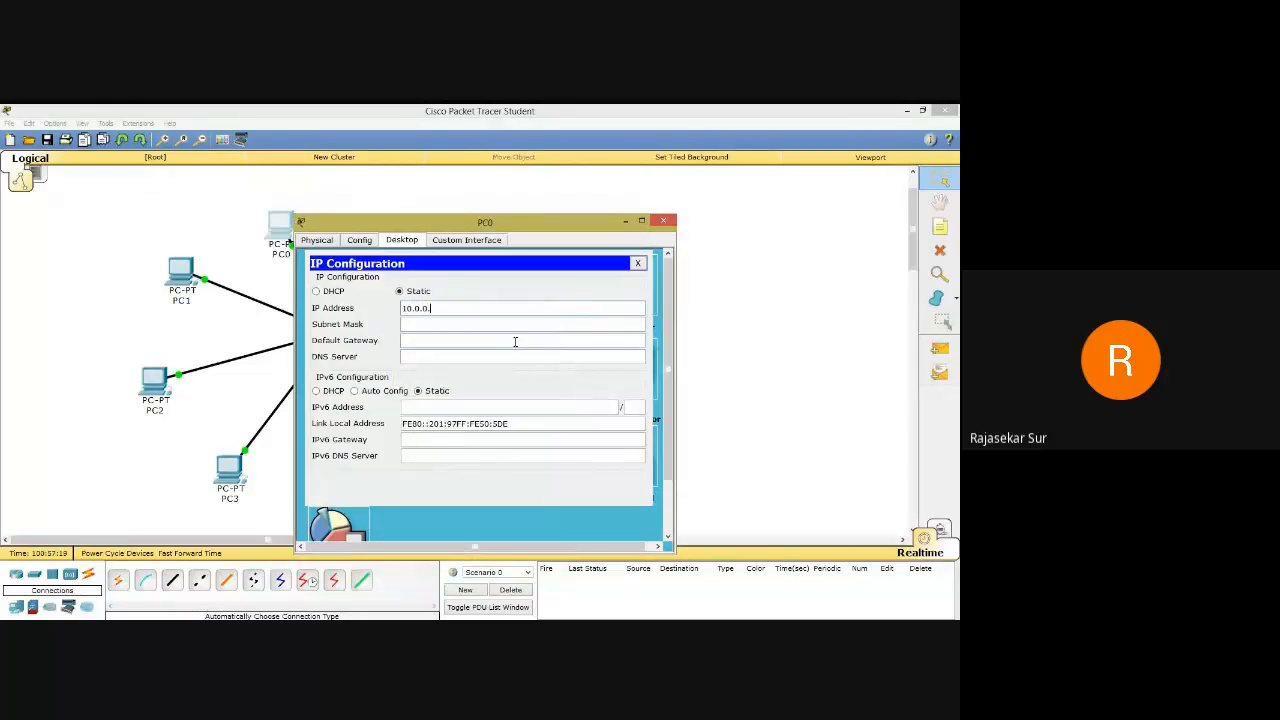
pyautogui.write('0')
pyautogui.press('BackSpace')
pyautogui.press('BackSpace')
pyautogui.press('BackSpace')
pyautogui.press('BackSpace')
pyautogui.press('BackSpace')
pyautogui.press('BackSpace')
pyautogui.press('BackSpace')
pyautogui.press('BackSpace')
pyautogui.write('10')
pyautogui.press('BackSpace')
pyautogui.write('255.255.255')
pyautogui.press('Tab')
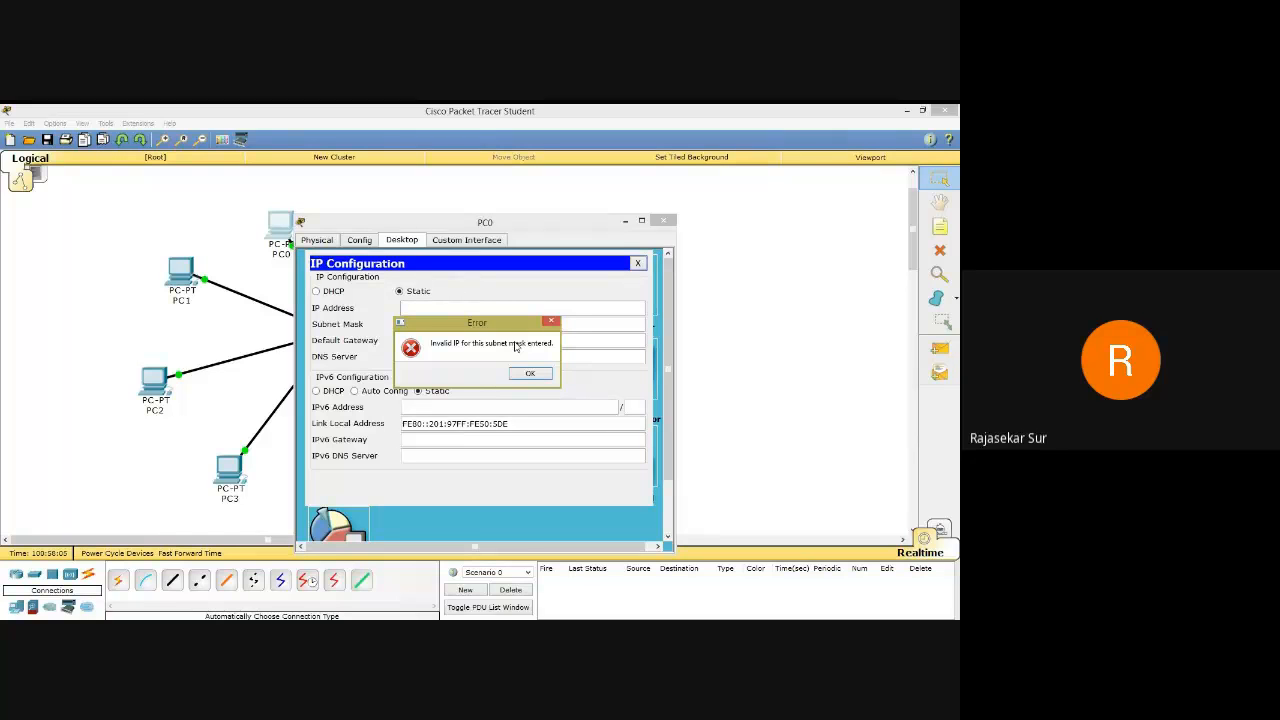
pyautogui.click(521, 373)
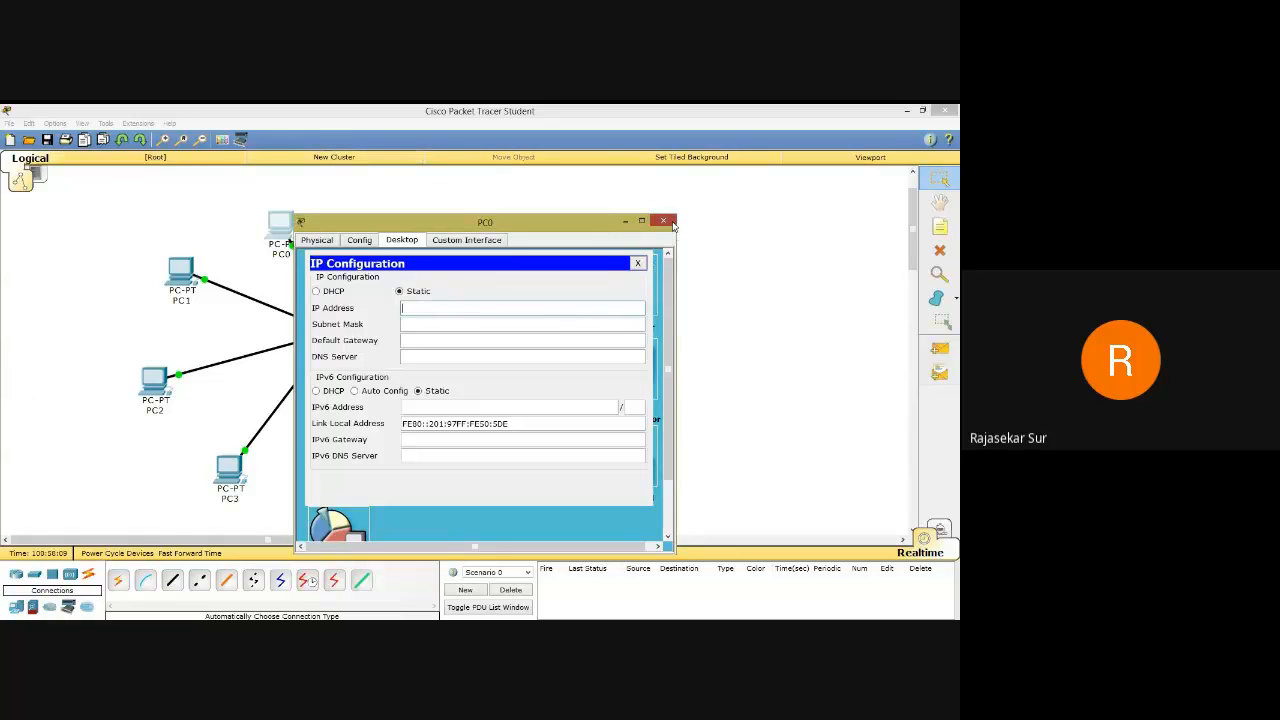
pyautogui.click(671, 223)
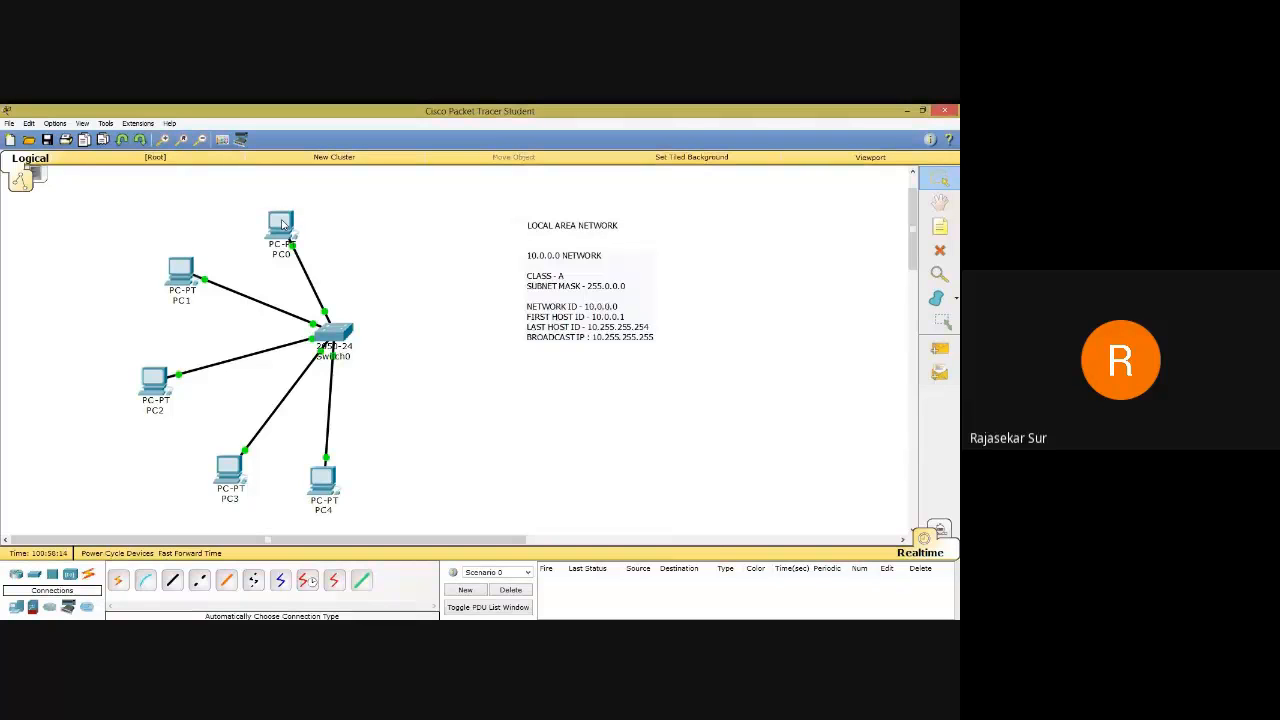
# Assign PC0 the static IP address 10.0.0.1 with subnet mask 255.0.0.0, and close its configuration window.
pyautogui.moveTo(145, 266)
pyautogui.click(285, 232)
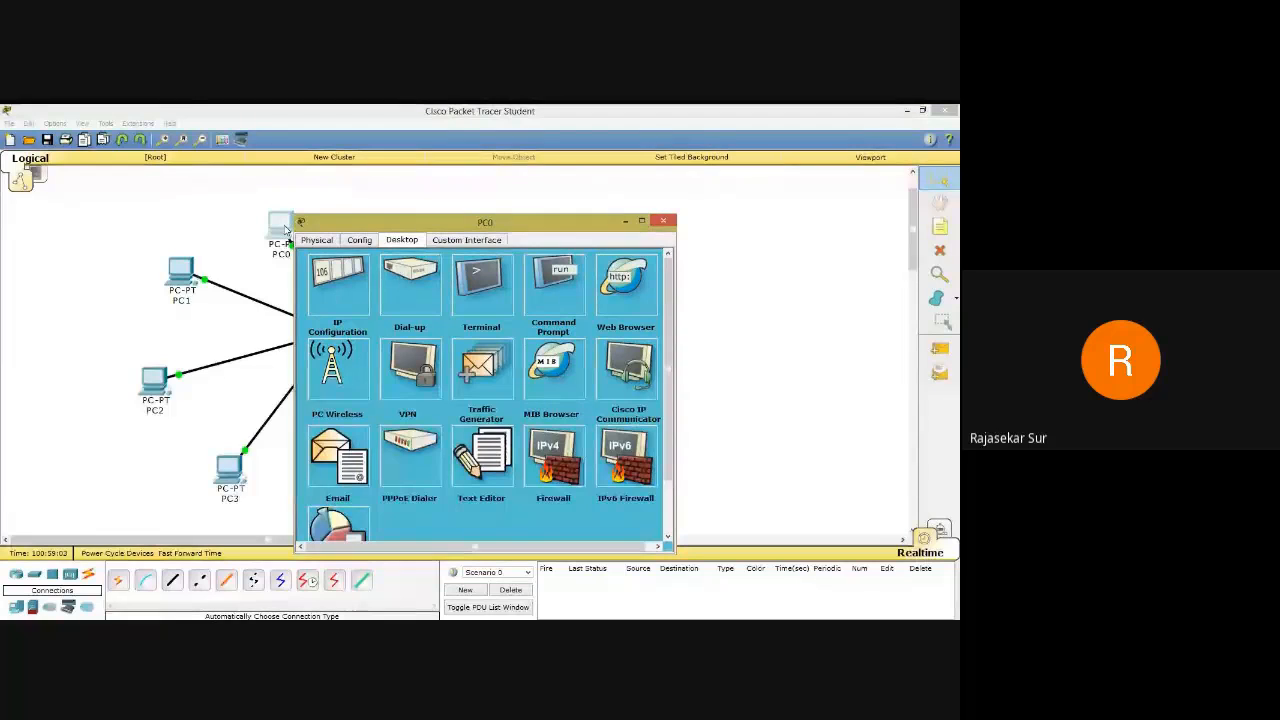
pyautogui.click(331, 303)
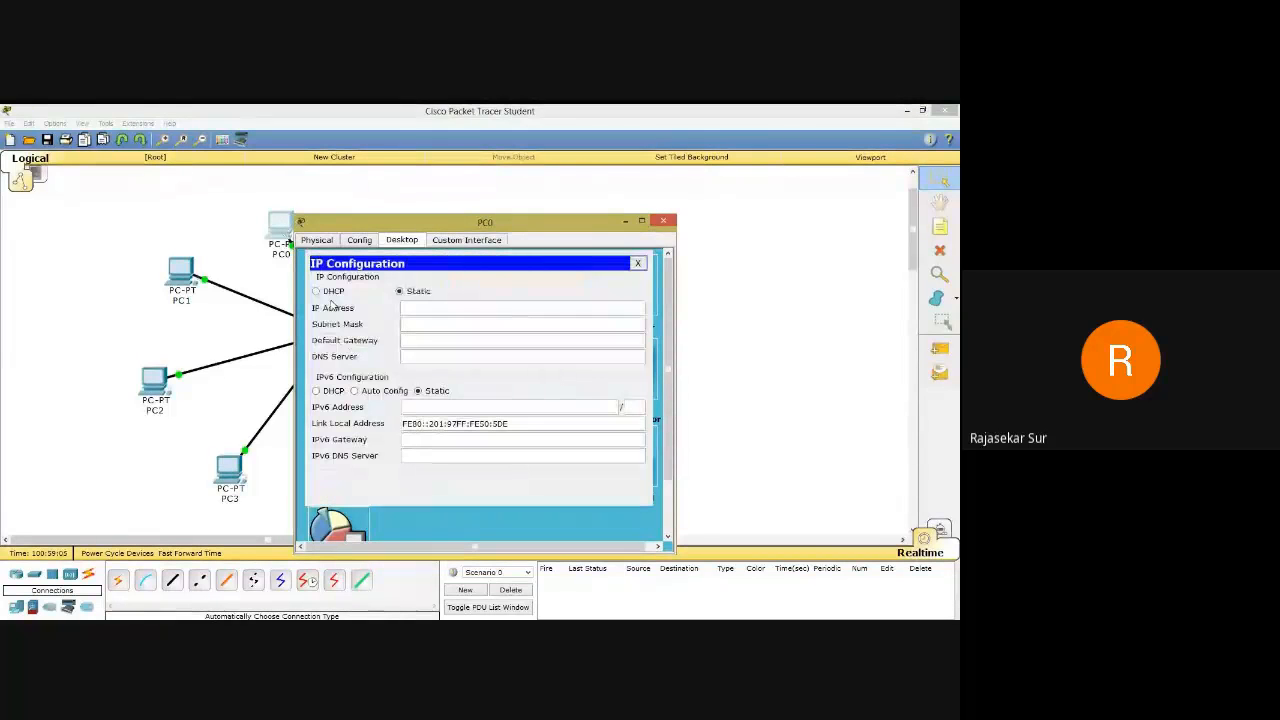
pyautogui.click(478, 313)
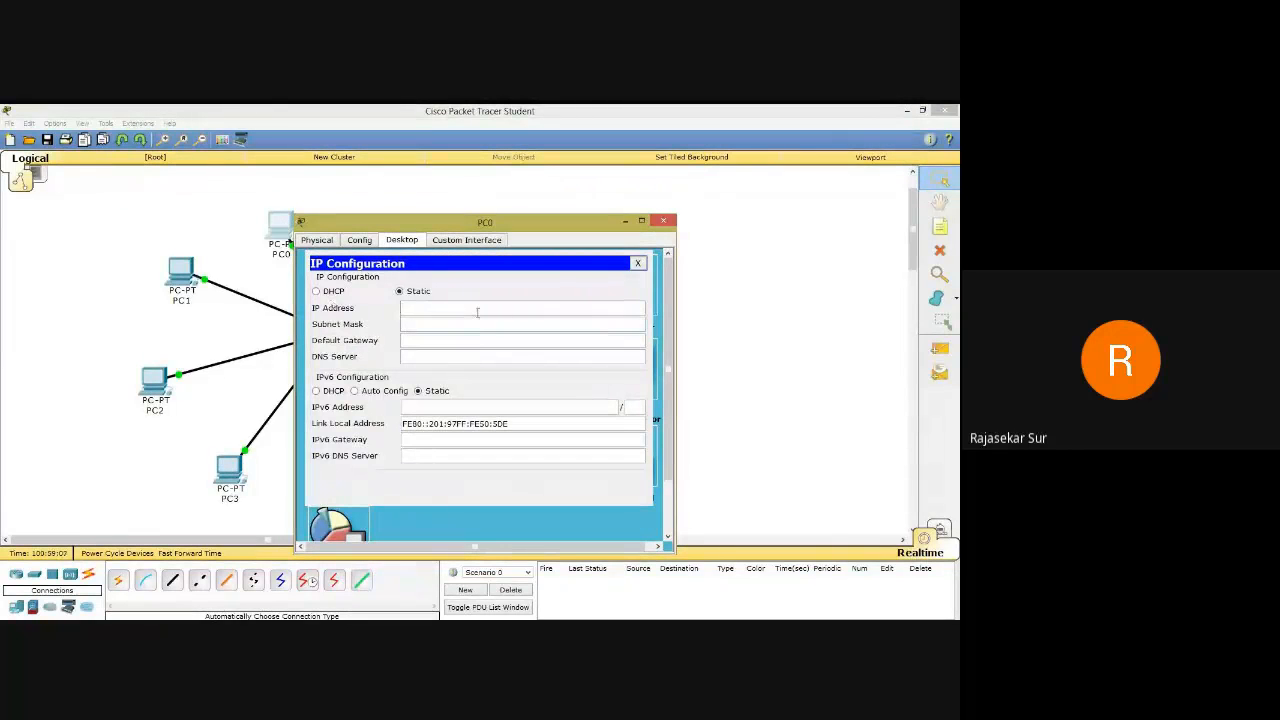
pyautogui.write('10.0.0.1')
pyautogui.click(473, 323)
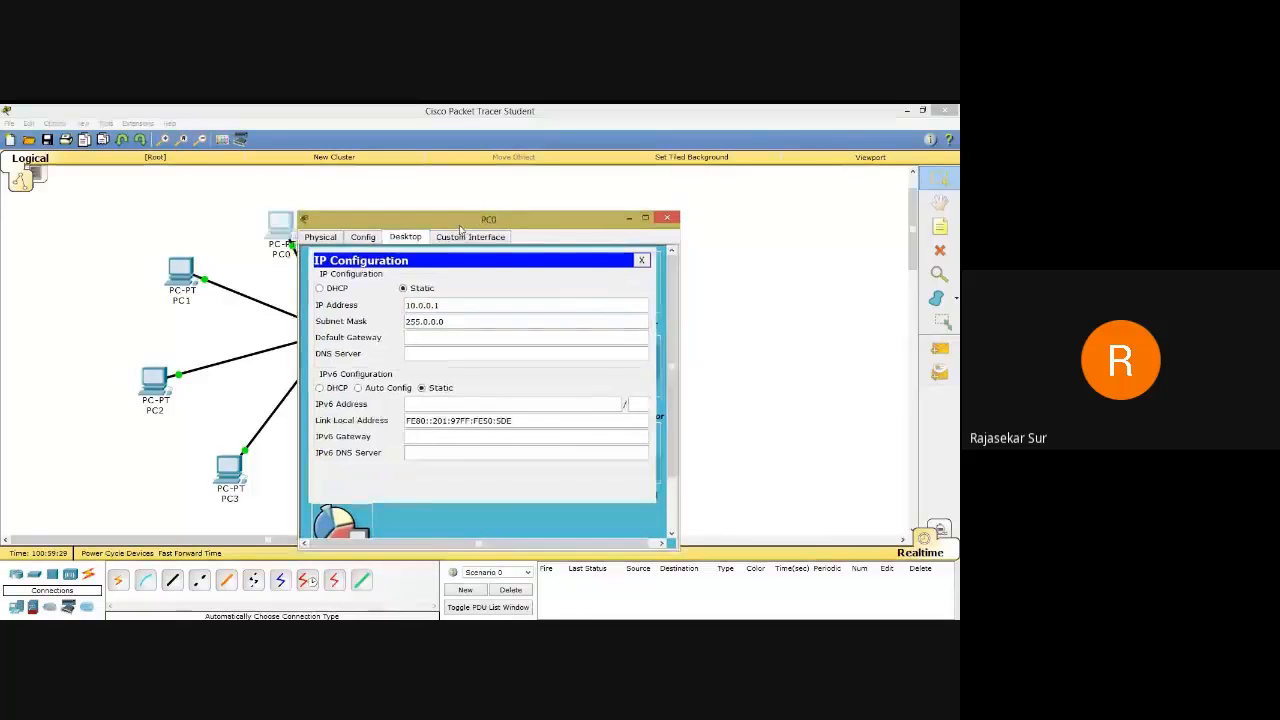
pyautogui.moveTo(470, 221); pyautogui.dragTo(569, 204)
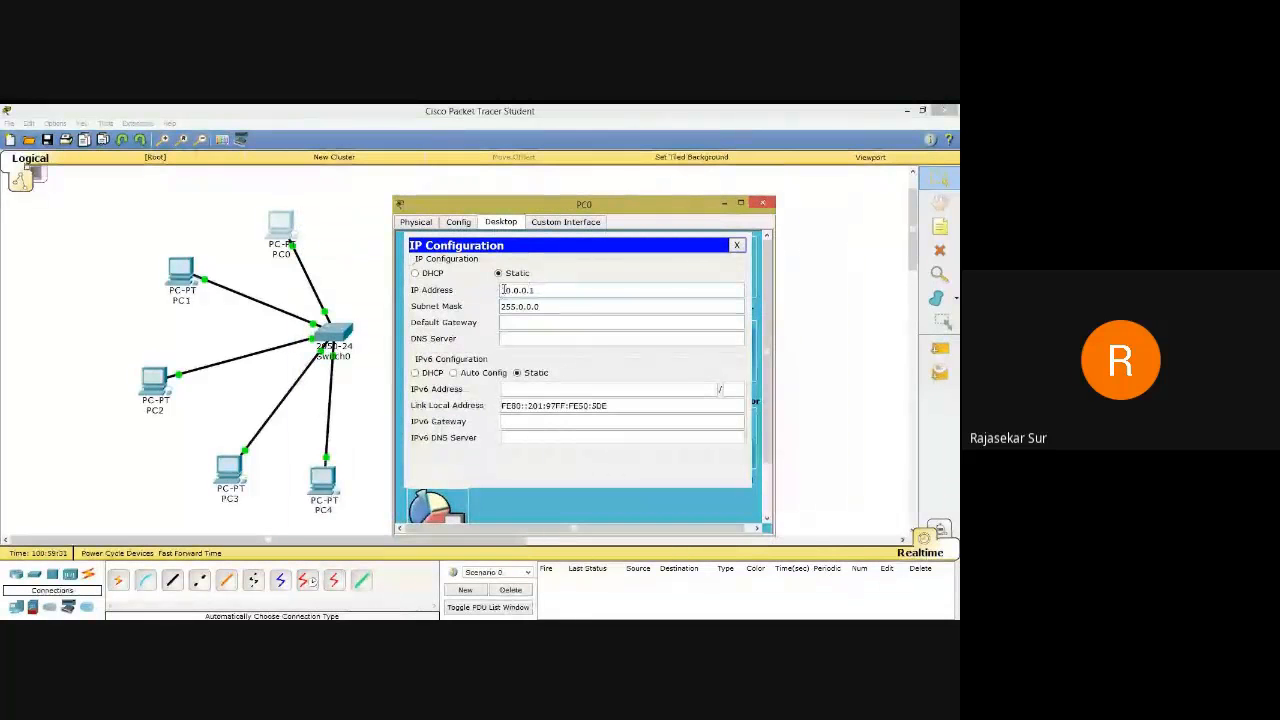
pyautogui.click(550, 324)
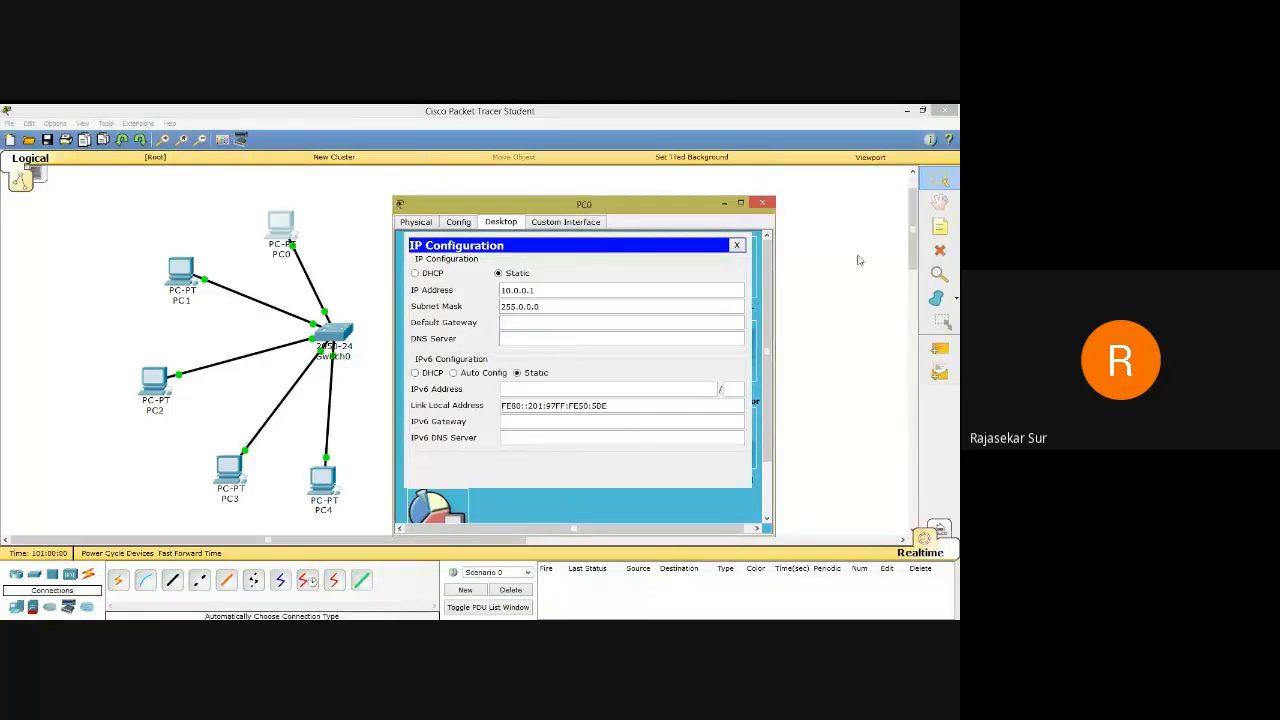
pyautogui.click(535, 322)
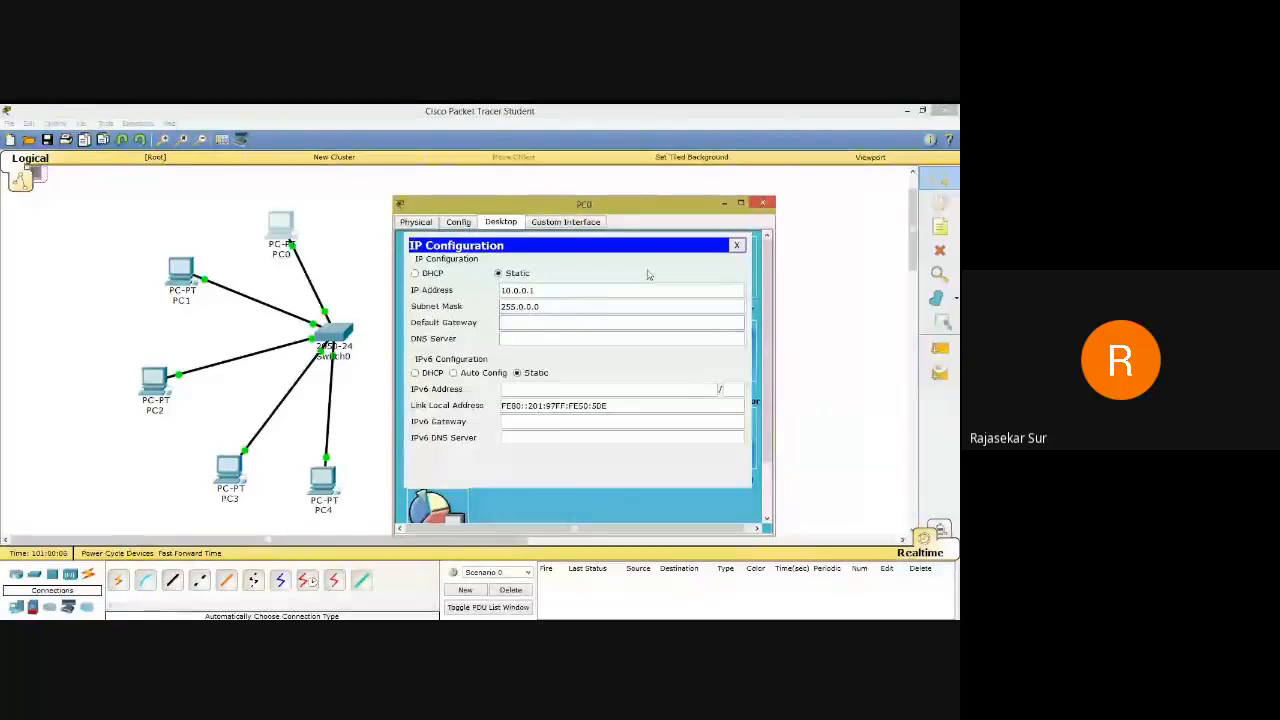
pyautogui.click(736, 245)
pyautogui.click(762, 203)
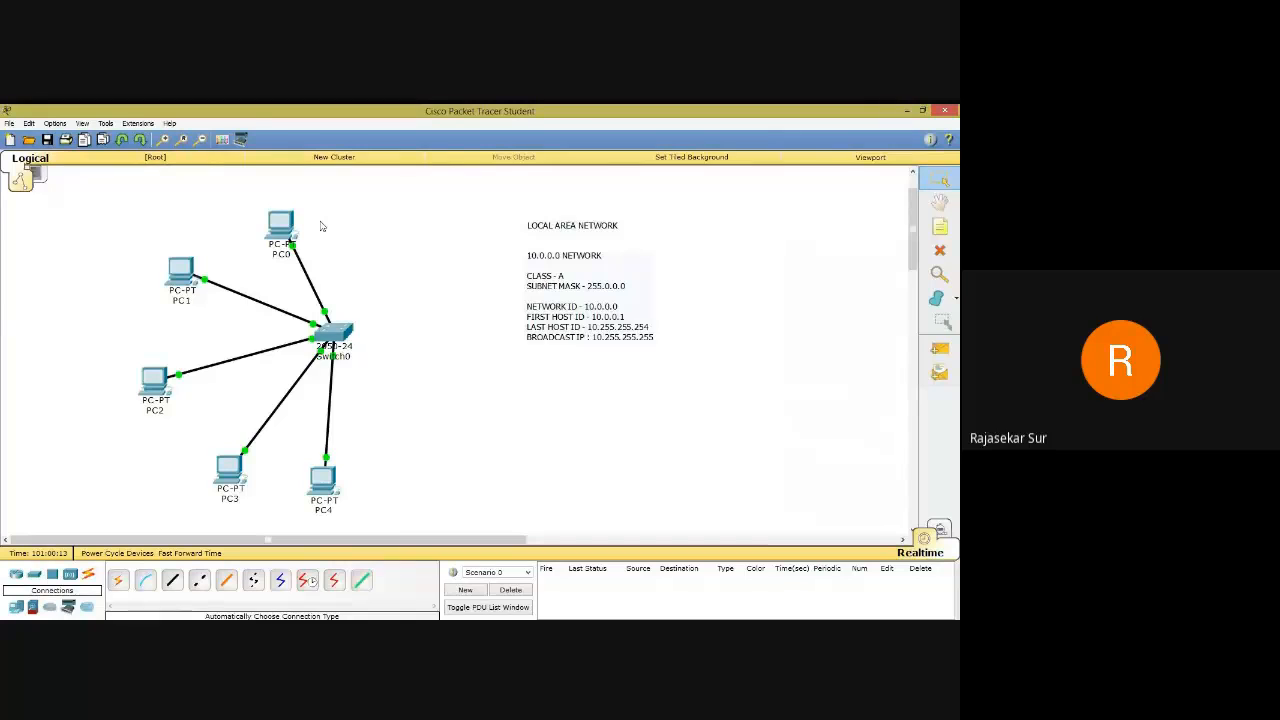
# Open PC1's IP configuration and try to assign 10.0.0.1, the same static address as PC0.
pyautogui.click(181, 272)
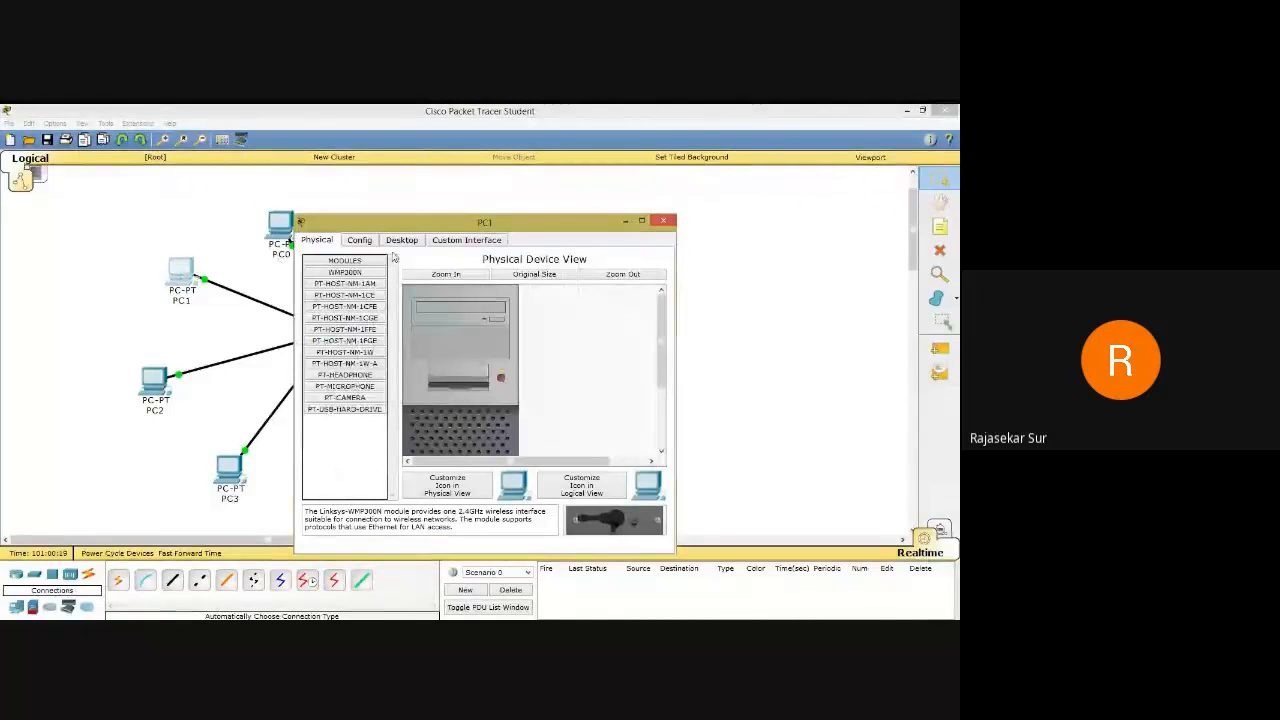
pyautogui.click(401, 240)
pyautogui.click(356, 300)
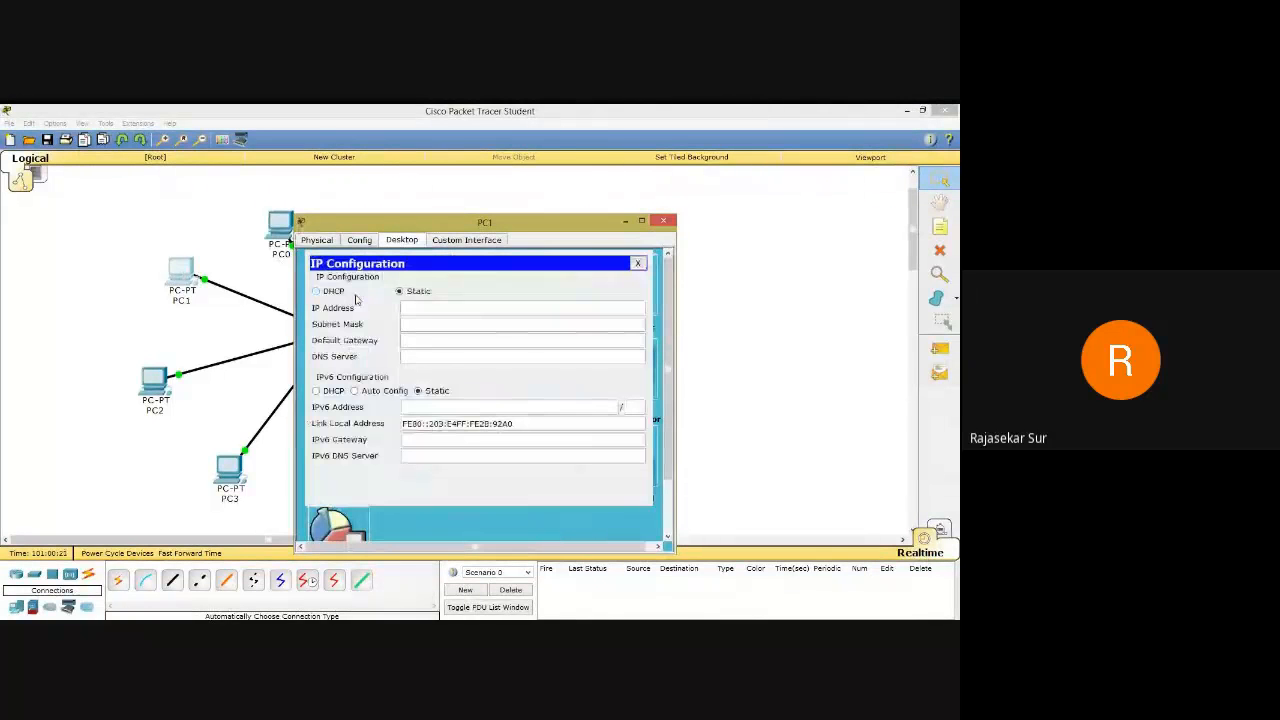
pyautogui.click(441, 310)
pyautogui.write('10')
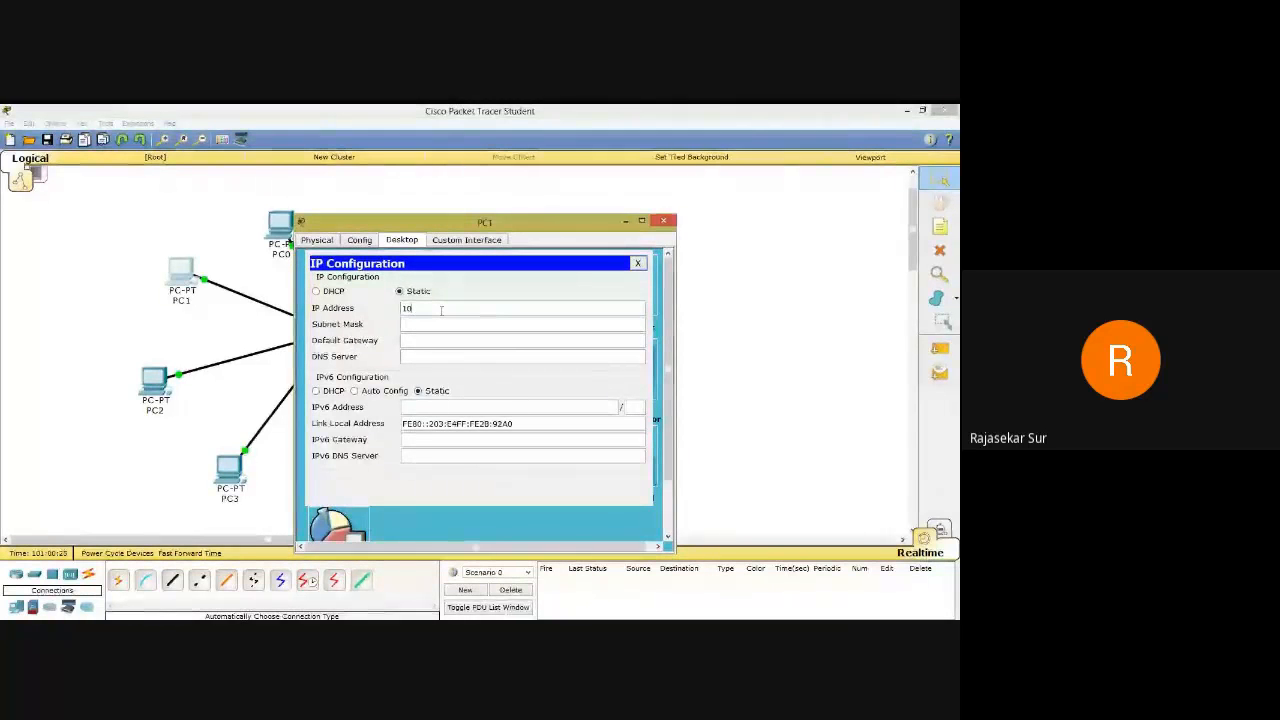
pyautogui.write('.0')
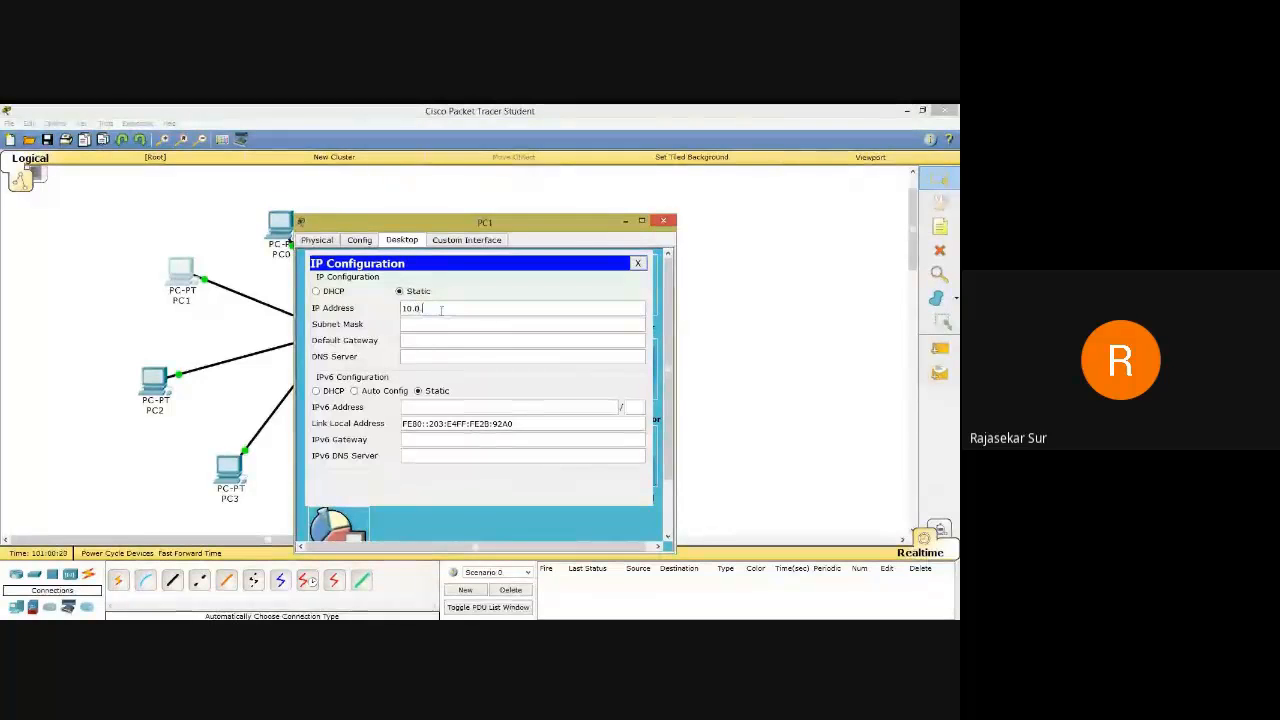
pyautogui.write('.0.1')
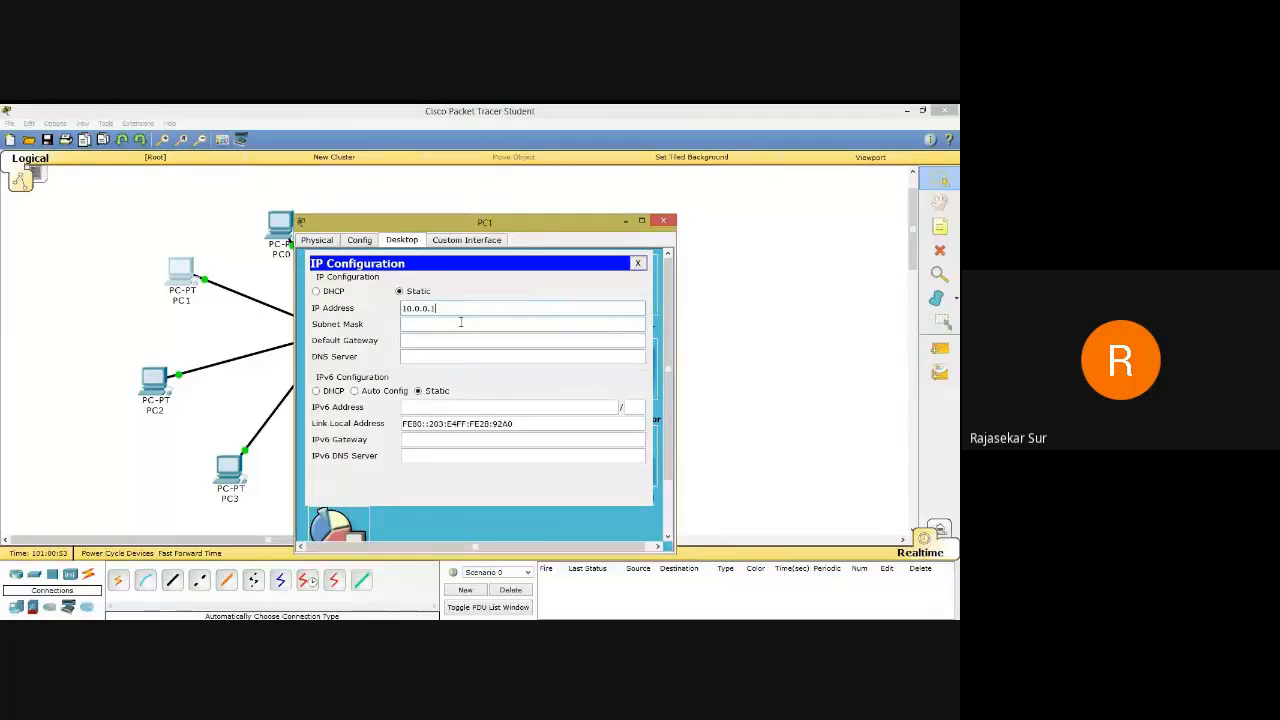
pyautogui.click(461, 322)
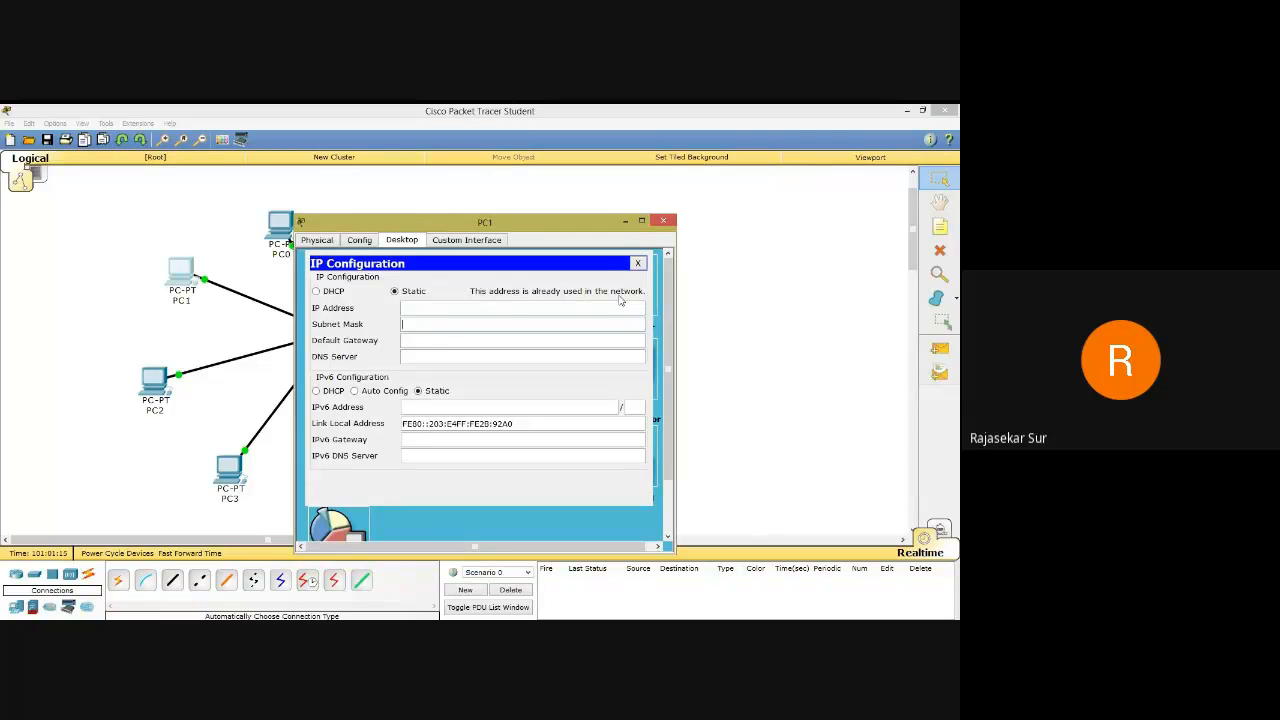
# Assign PC1 the static IP address 10.0.0.2 with subnet mask 255.0.0.0, and close its configuration window.
pyautogui.click(537, 310)
pyautogui.write('10.0.0.2')
pyautogui.click(507, 326)
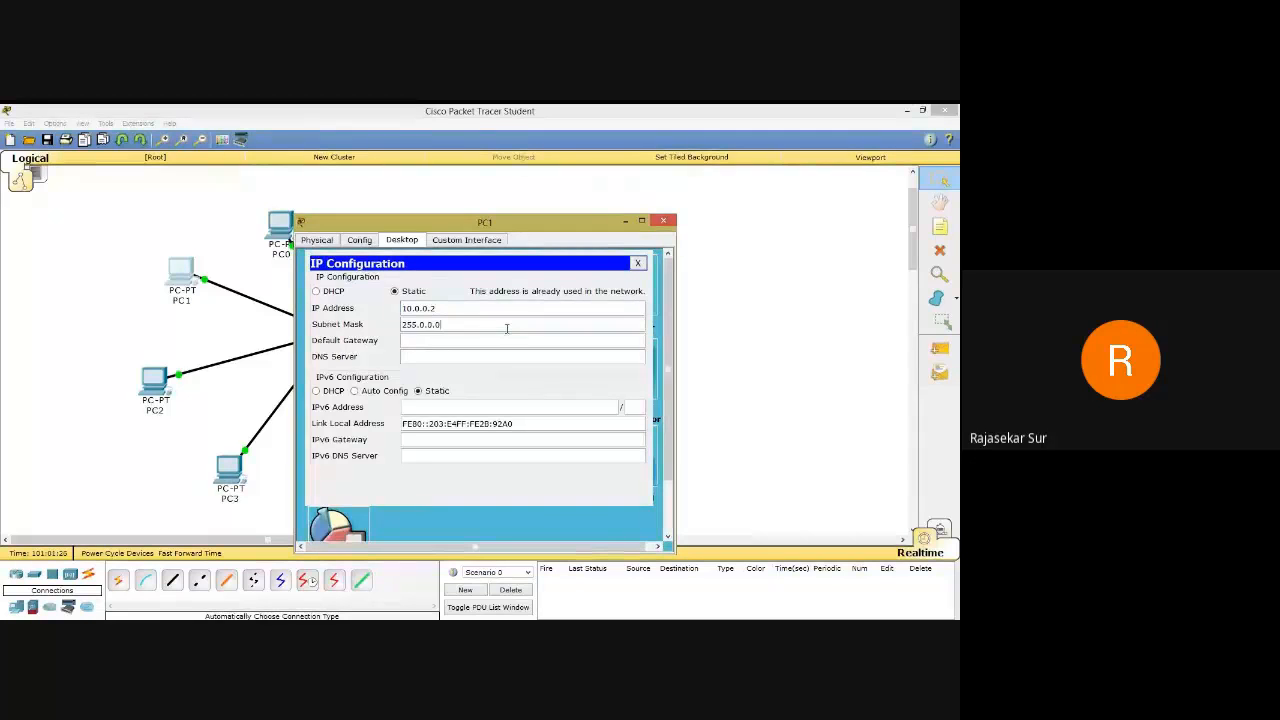
pyautogui.click(638, 264)
pyautogui.click(663, 220)
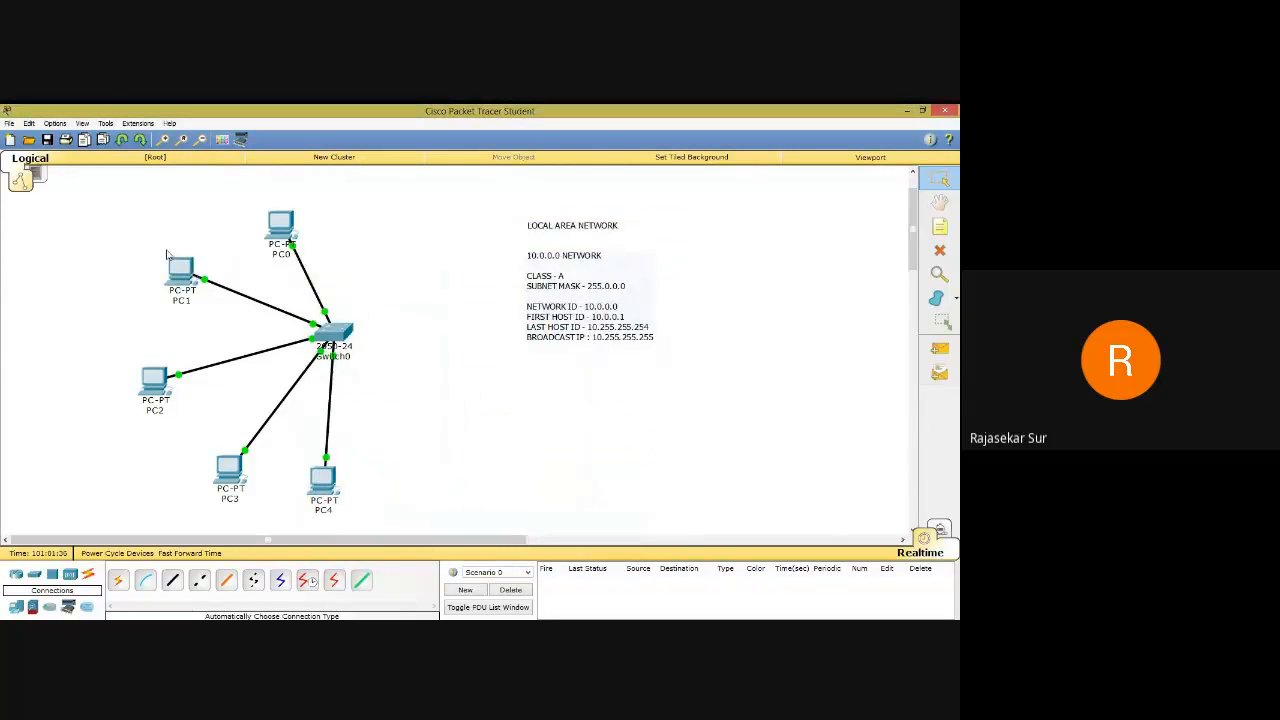
# Assign PC2 the static IP address 10.255.255.250 with the default subnet mask, and close its configuration window.
pyautogui.click(154, 408)
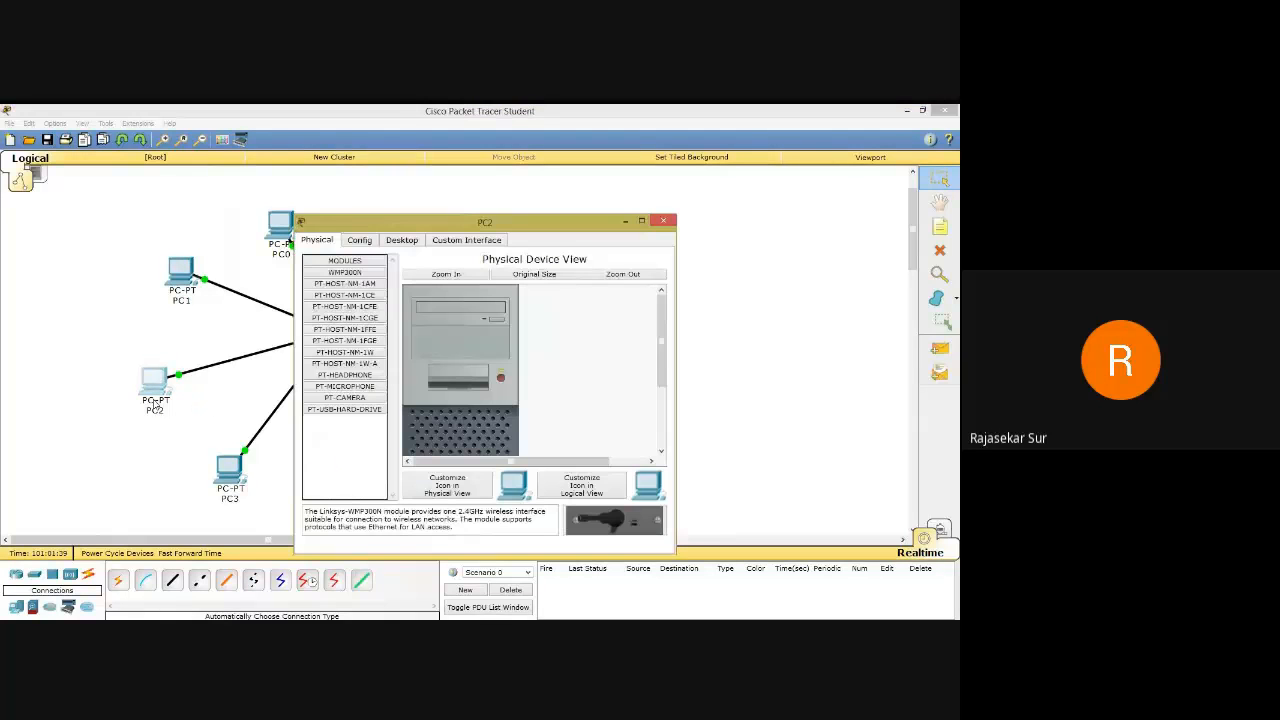
pyautogui.click(399, 246)
pyautogui.click(345, 290)
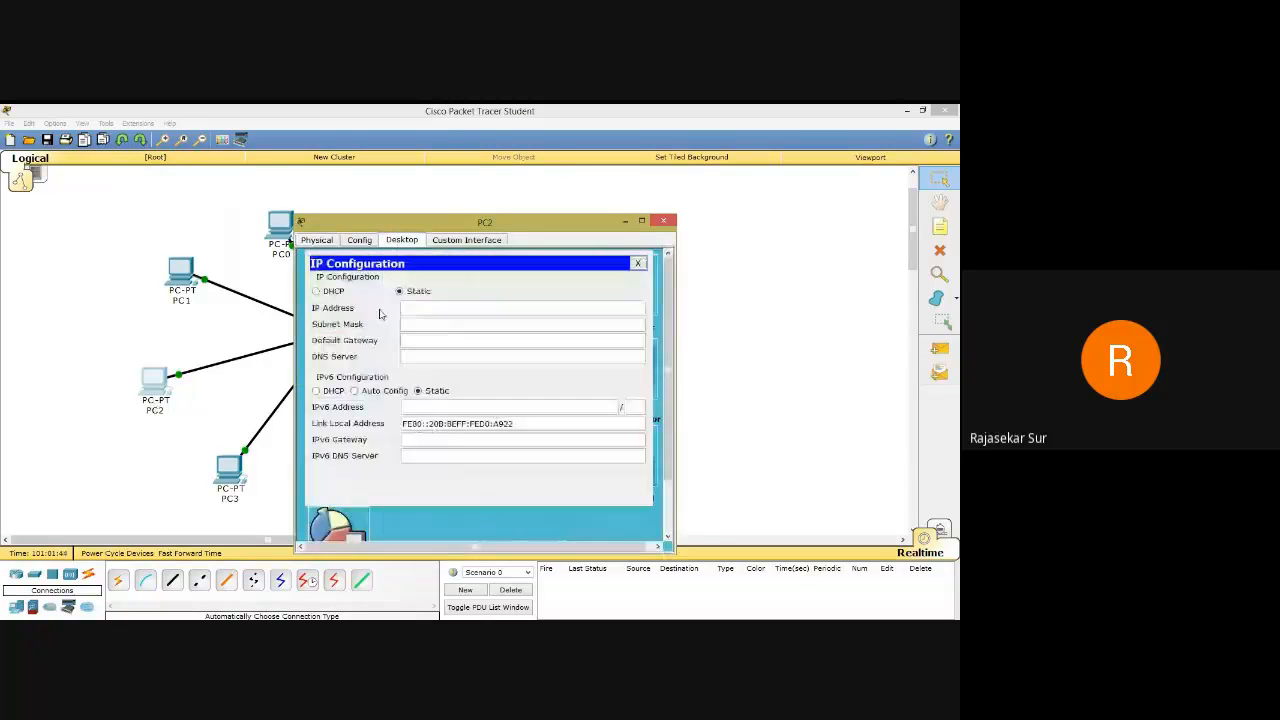
pyautogui.write('10.')
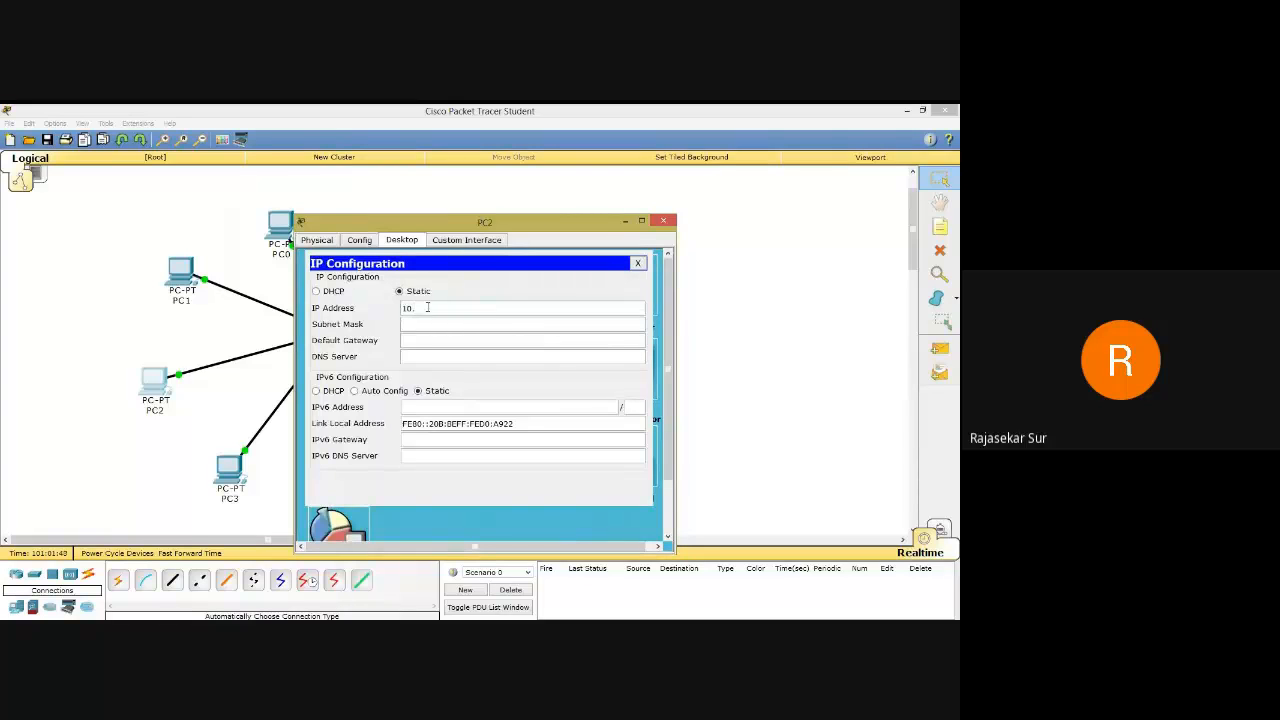
pyautogui.write('255.255.')
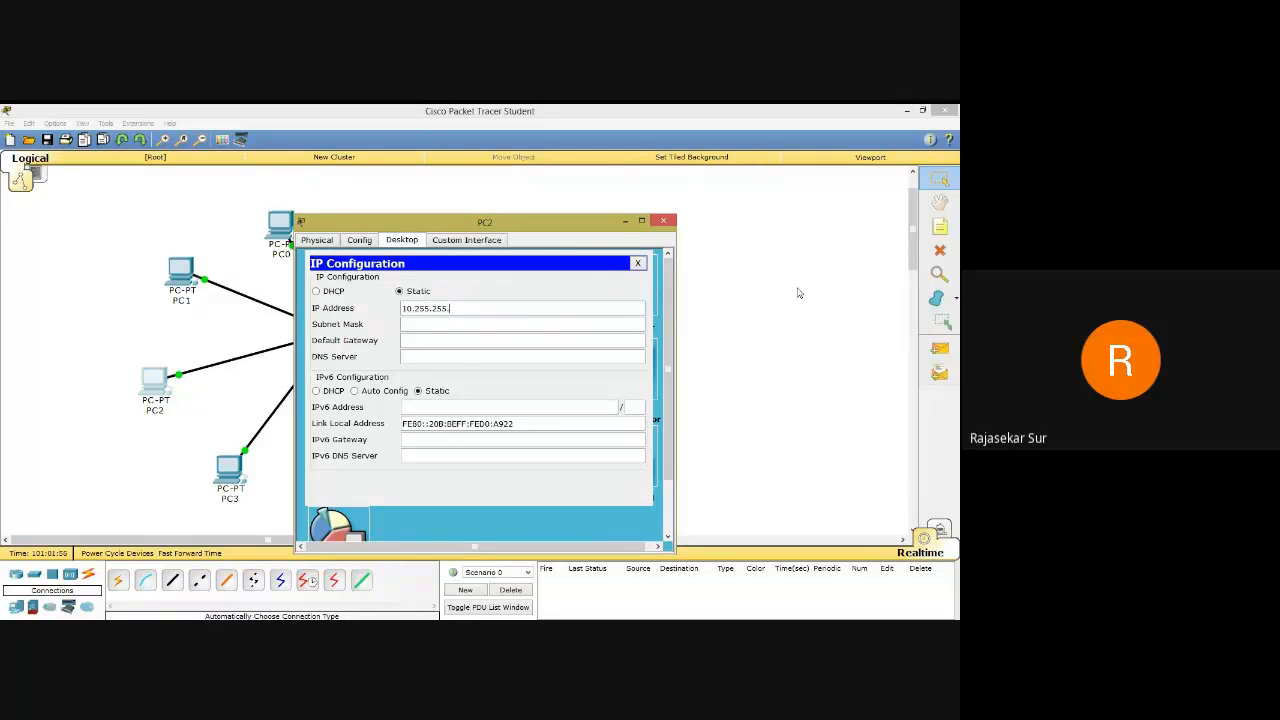
pyautogui.write('250')
pyautogui.moveTo(614, 226); pyautogui.dragTo(398, 197)
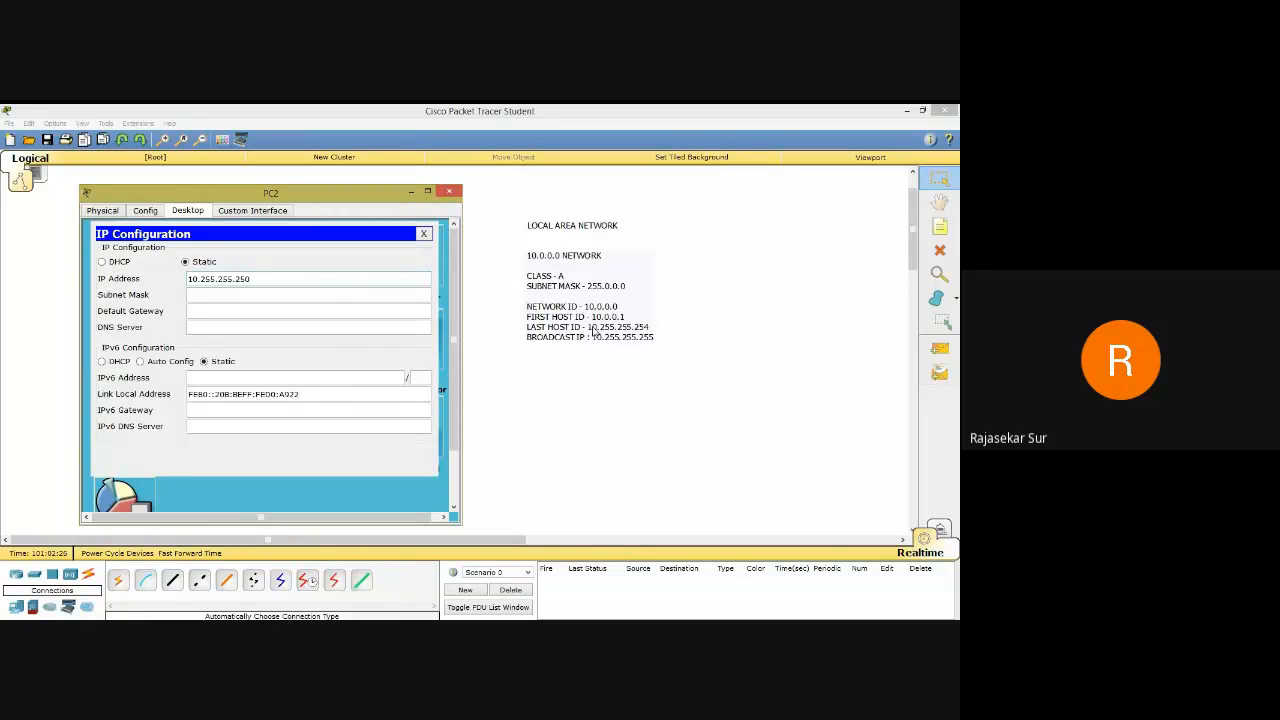
pyautogui.click(278, 294)
pyautogui.moveTo(189, 295); pyautogui.dragTo(235, 298)
pyautogui.click(448, 194)
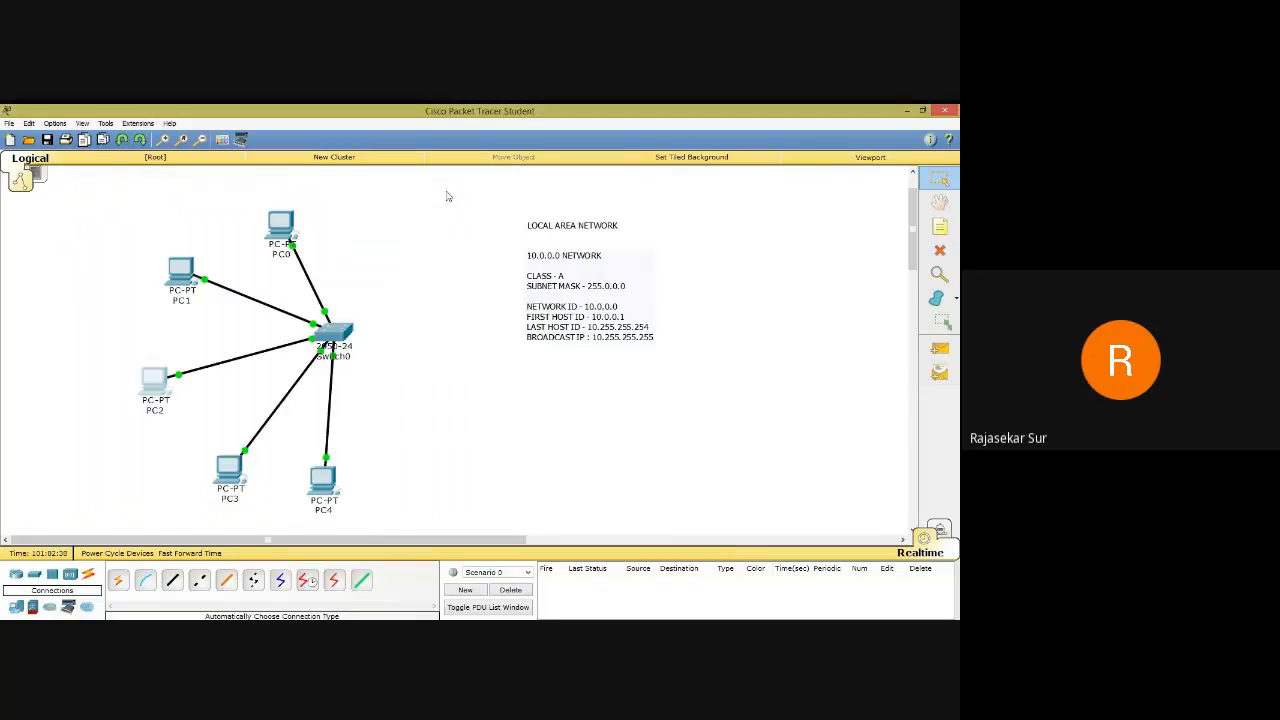
# Assign PC3 the static IP address 10.10.10.10 with subnet mask 255.0.0.0, and close its configuration window.
pyautogui.click(233, 475)
pyautogui.click(401, 240)
pyautogui.click(337, 280)
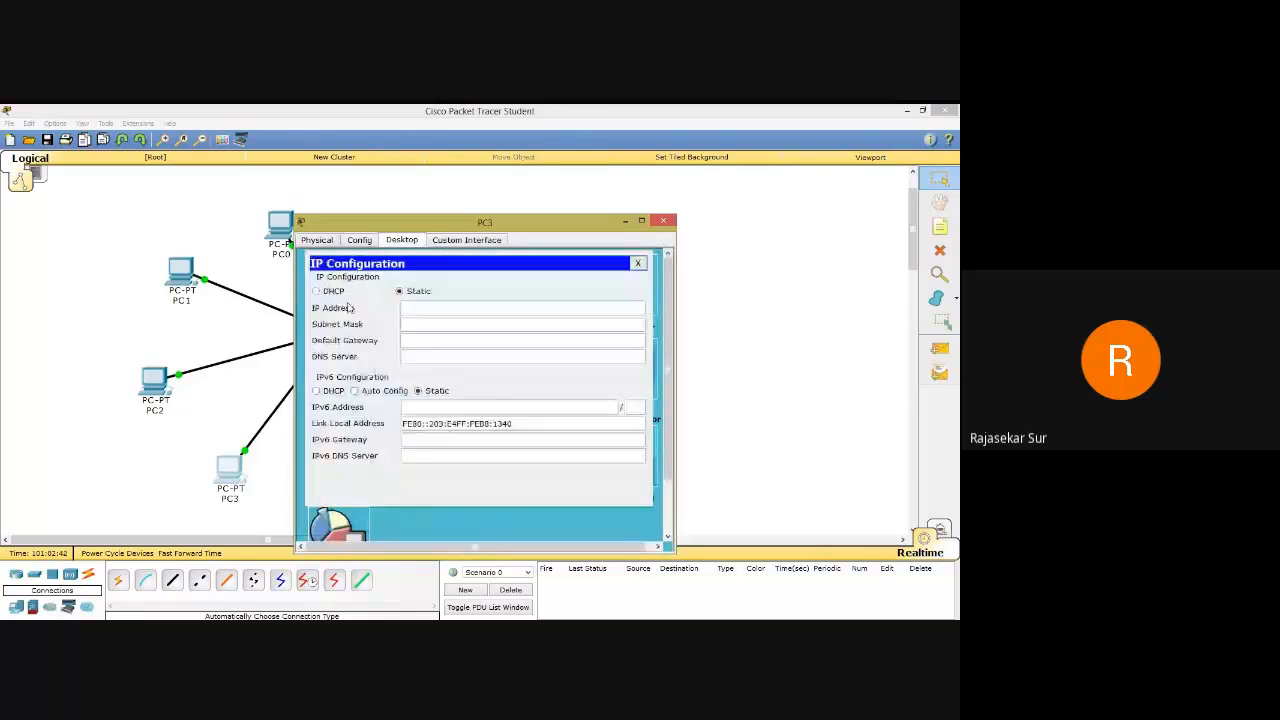
pyautogui.click(424, 312)
pyautogui.write('10')
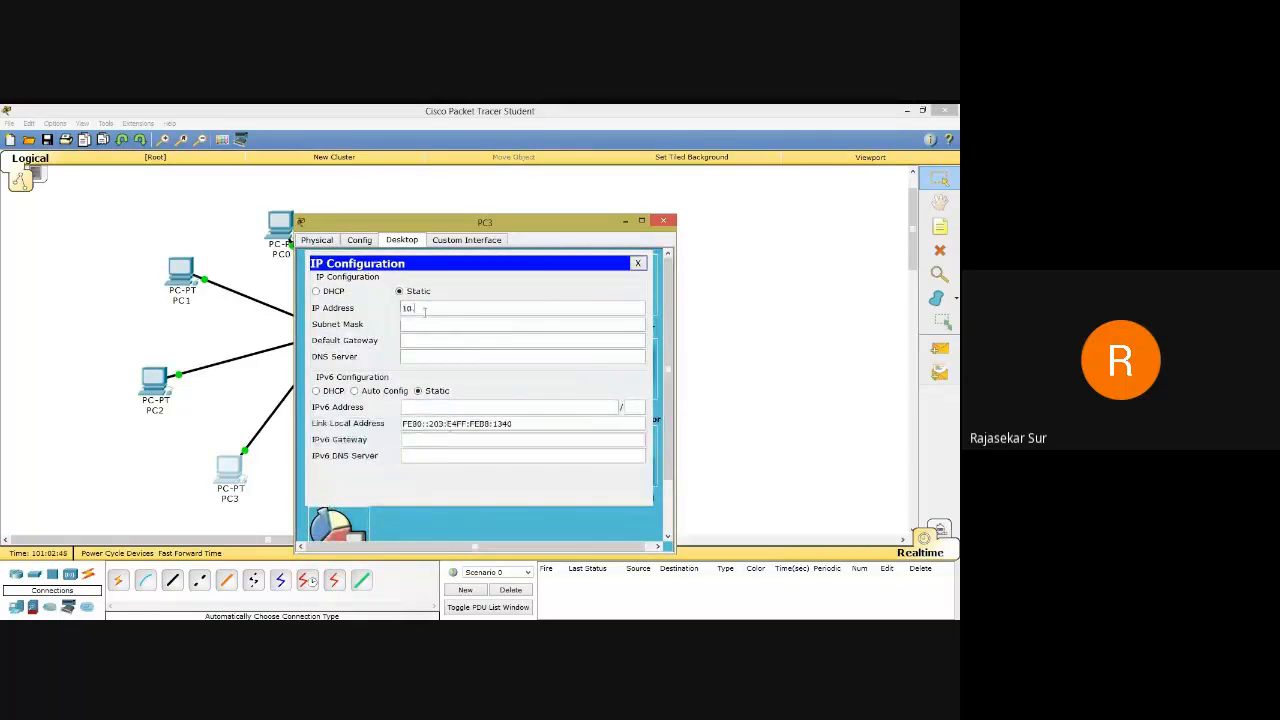
pyautogui.write('.')
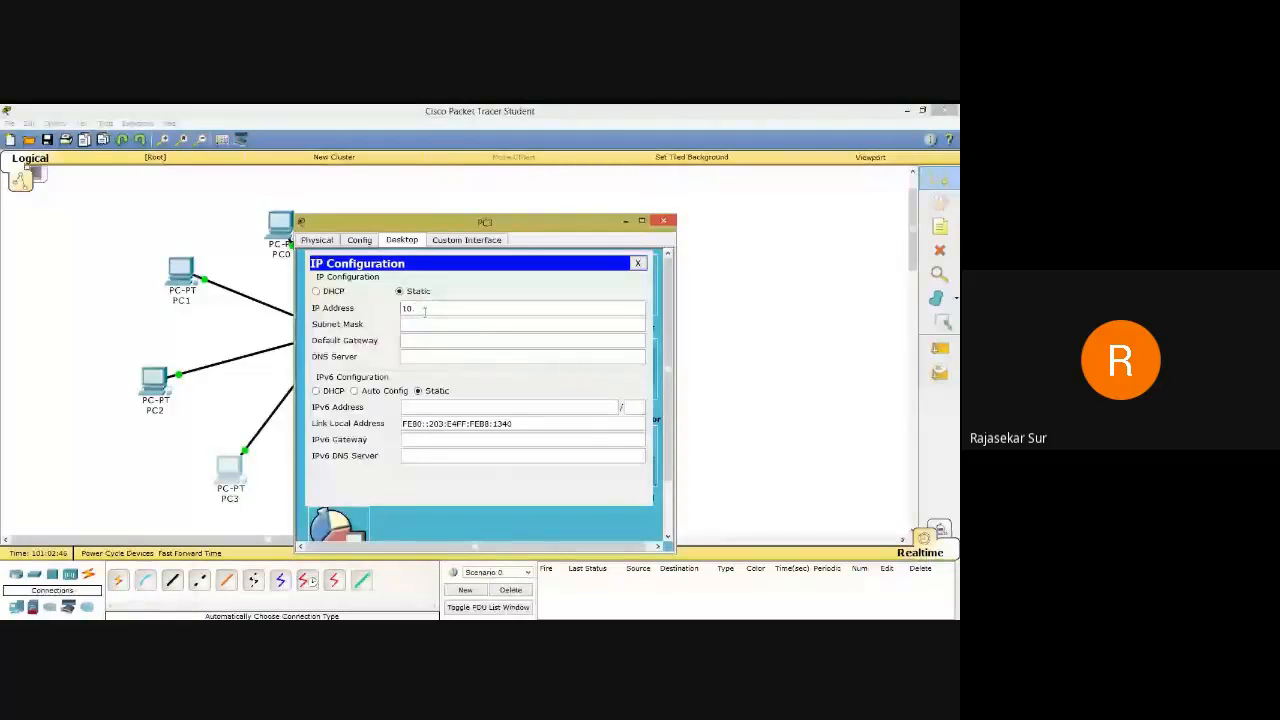
pyautogui.write('10.10.10')
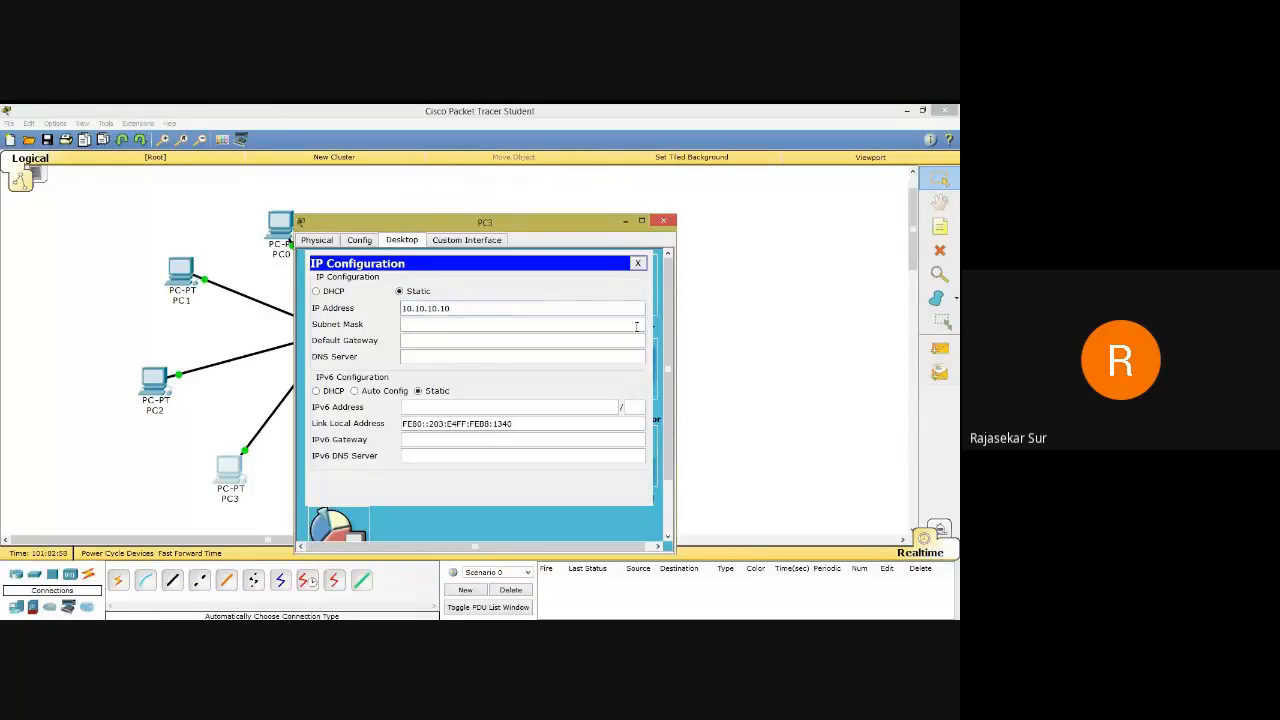
pyautogui.moveTo(586, 228); pyautogui.dragTo(404, 197)
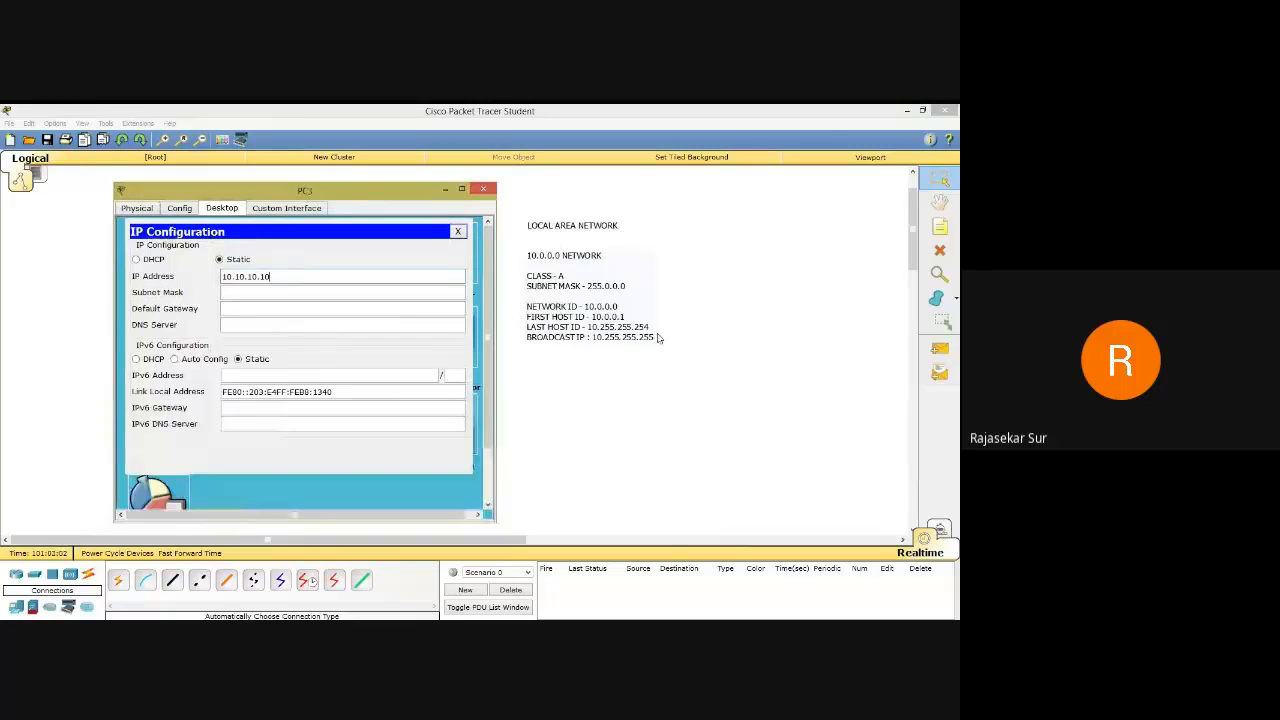
pyautogui.click(336, 296)
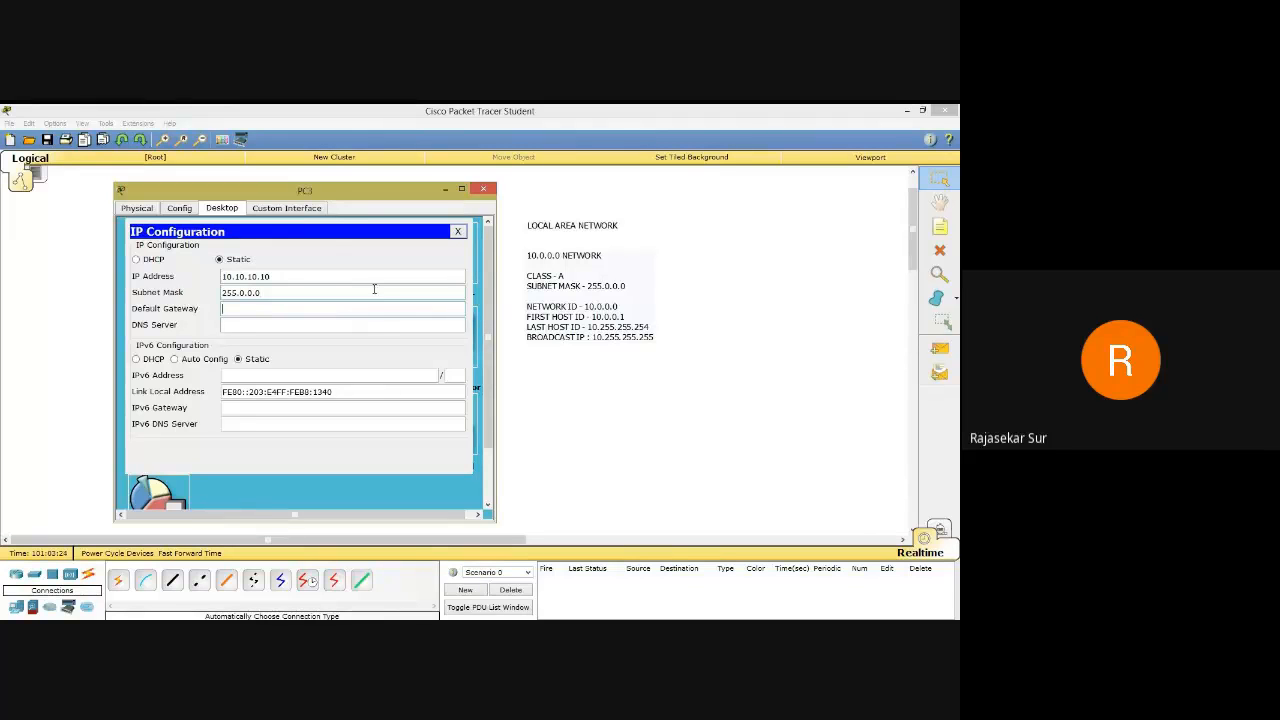
pyautogui.click(486, 192)
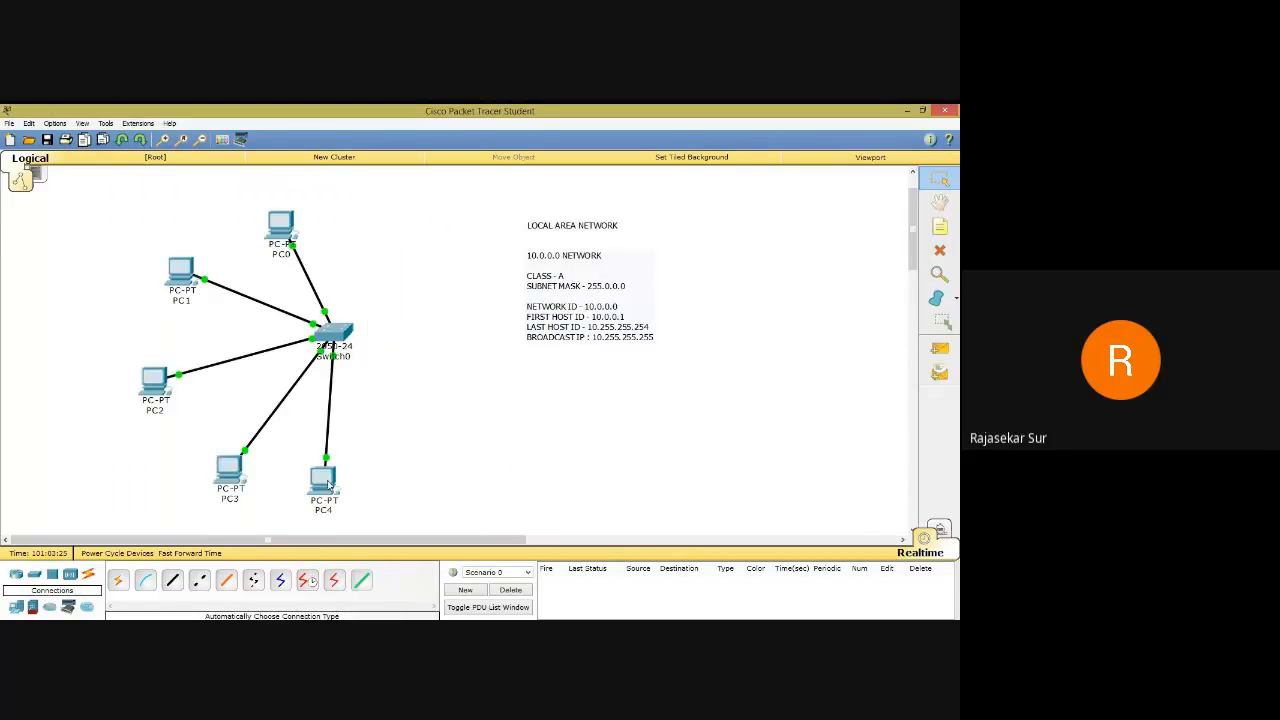
# Assign PC4 the last host address, 10.255.255.254, with subnet mask 255.0.0.0, and close its configuration window.
pyautogui.click(331, 482)
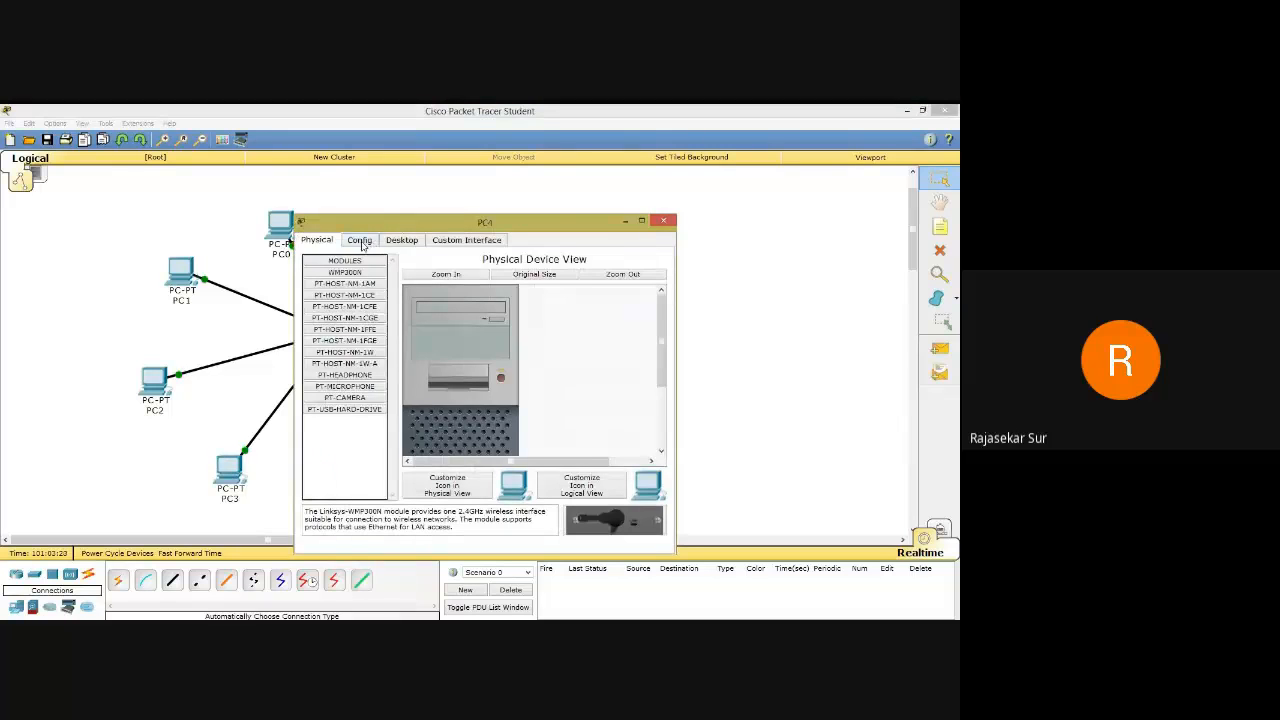
pyautogui.click(400, 241)
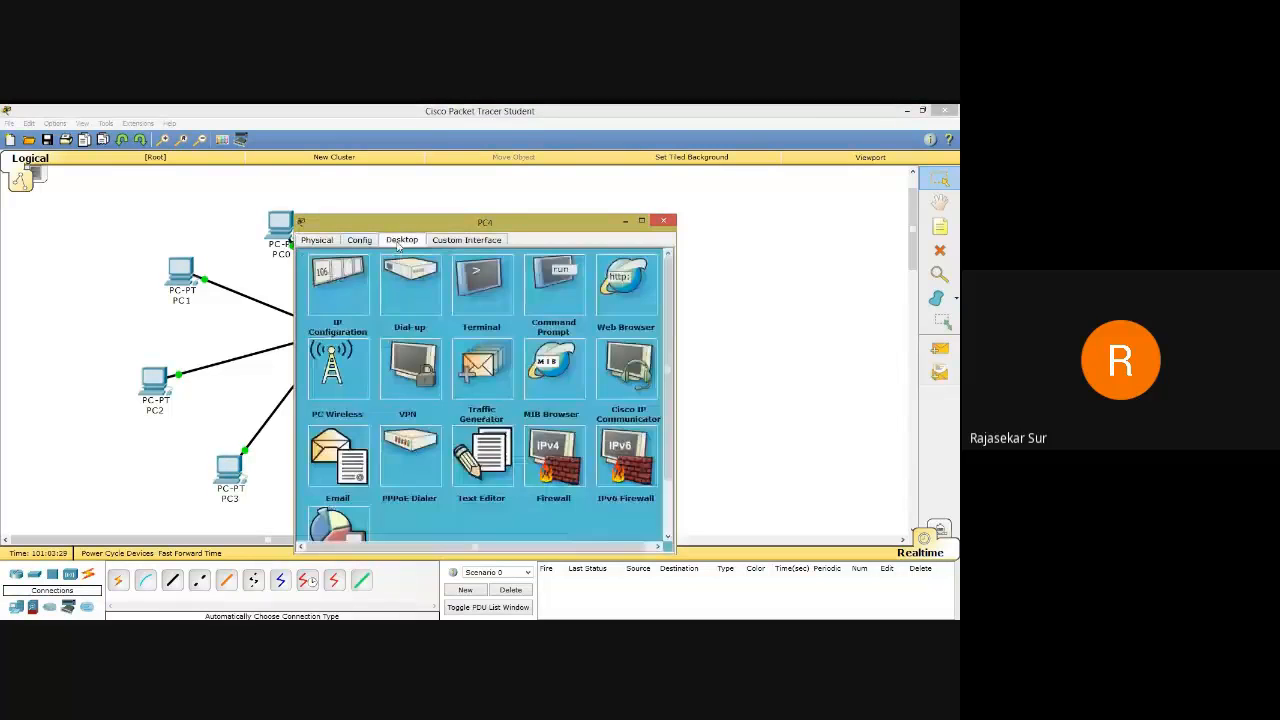
pyautogui.click(343, 290)
pyautogui.click(430, 308)
pyautogui.write('10')
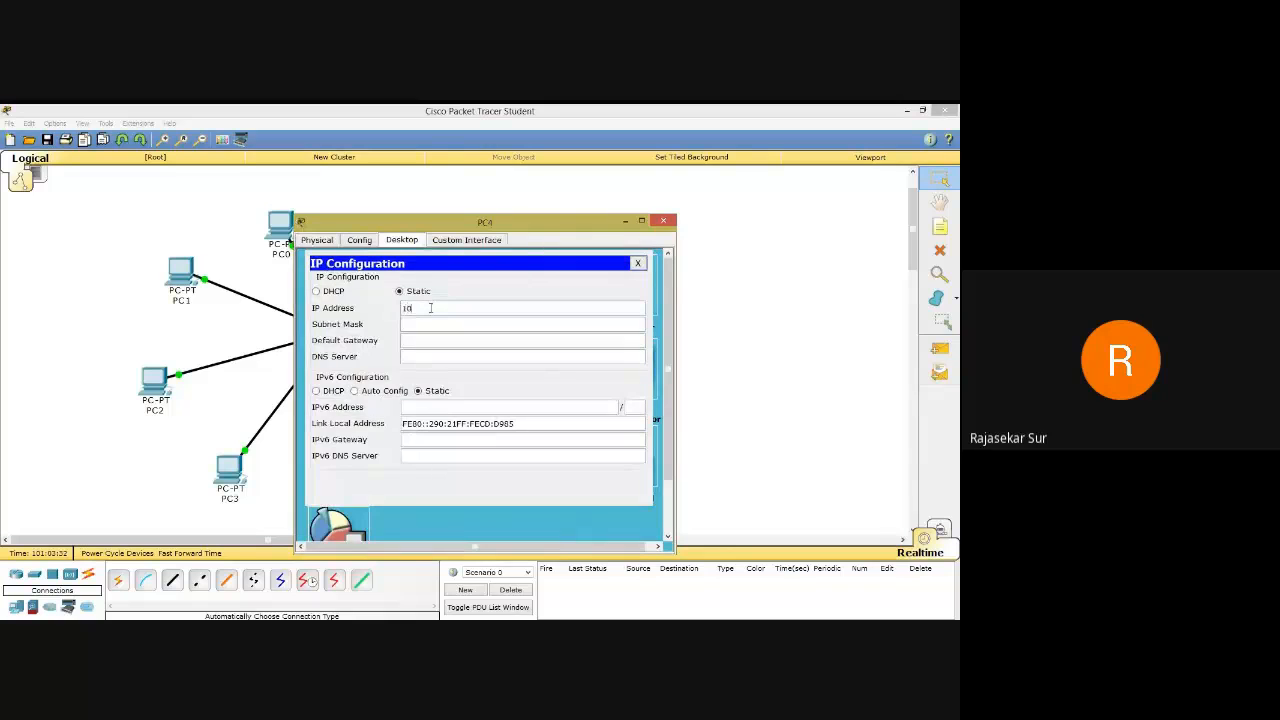
pyautogui.write('.')
pyautogui.write('122')
pyautogui.press('BackSpace')
pyautogui.press('BackSpace')
pyautogui.press('BackSpace')
pyautogui.write('255.255.254')
pyautogui.click(572, 324)
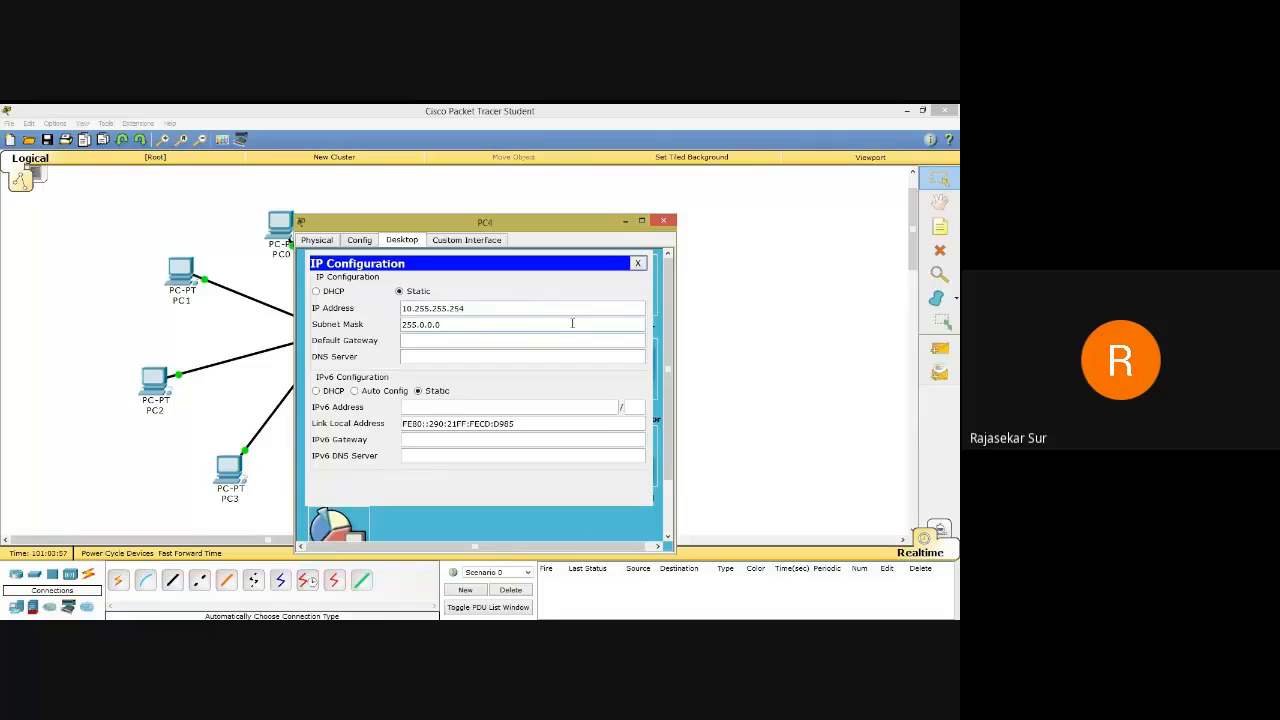
pyautogui.click(665, 221)
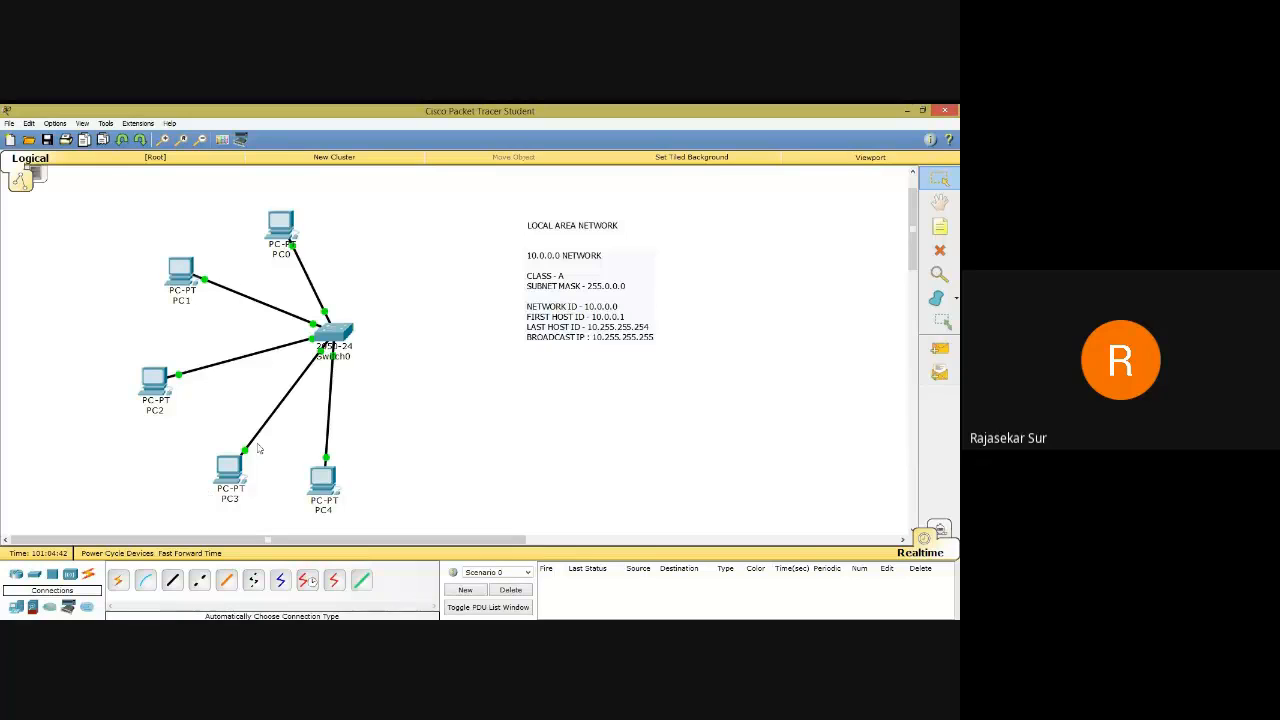
# Move PC4 up and to the right, so that it sits to the lower right of the switch.
pyautogui.moveTo(330, 490); pyautogui.dragTo(440, 414)
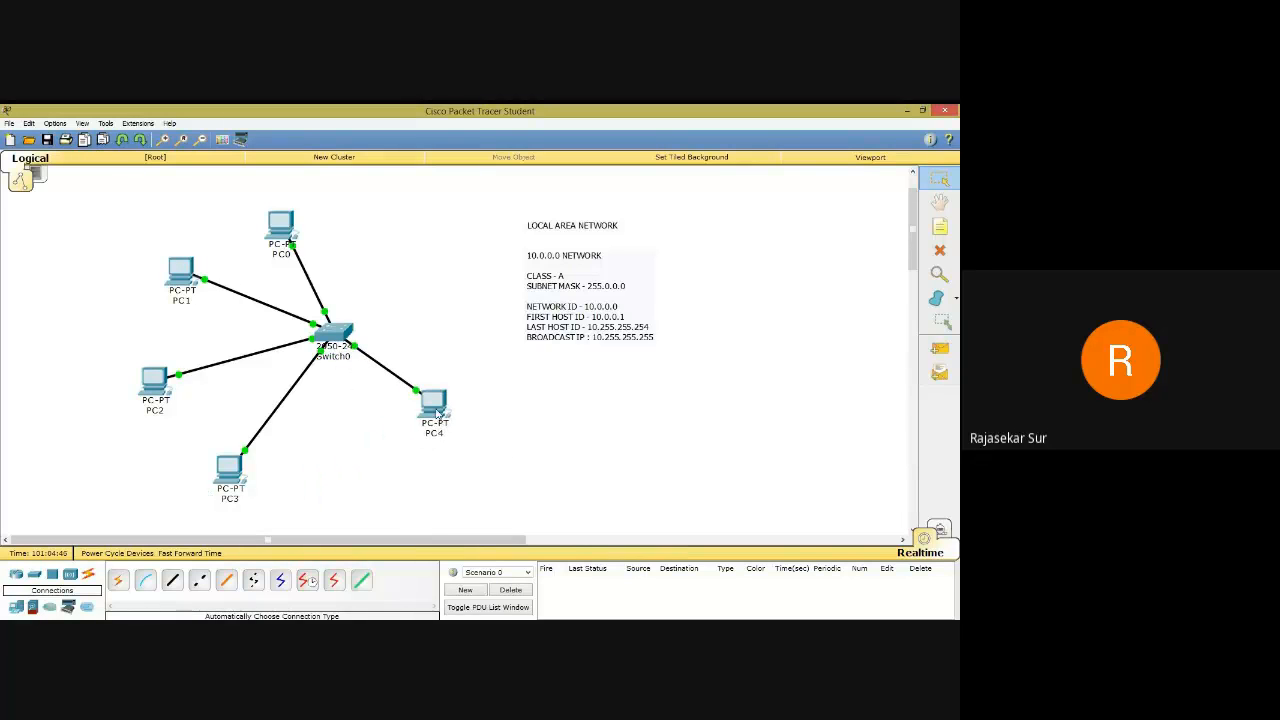
# Ping 10.0.0.1 from PC4's command prompt, with PC4's window moved clear of the network diagram.
pyautogui.click(434, 405)
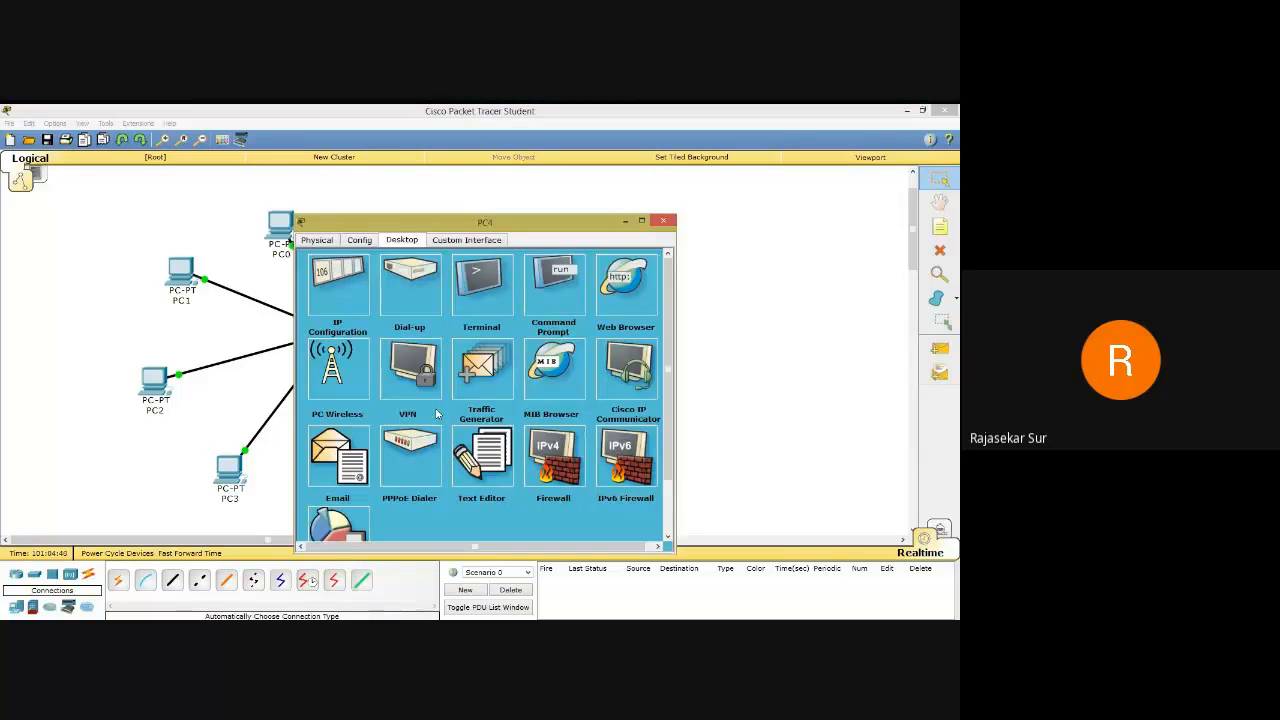
pyautogui.click(558, 289)
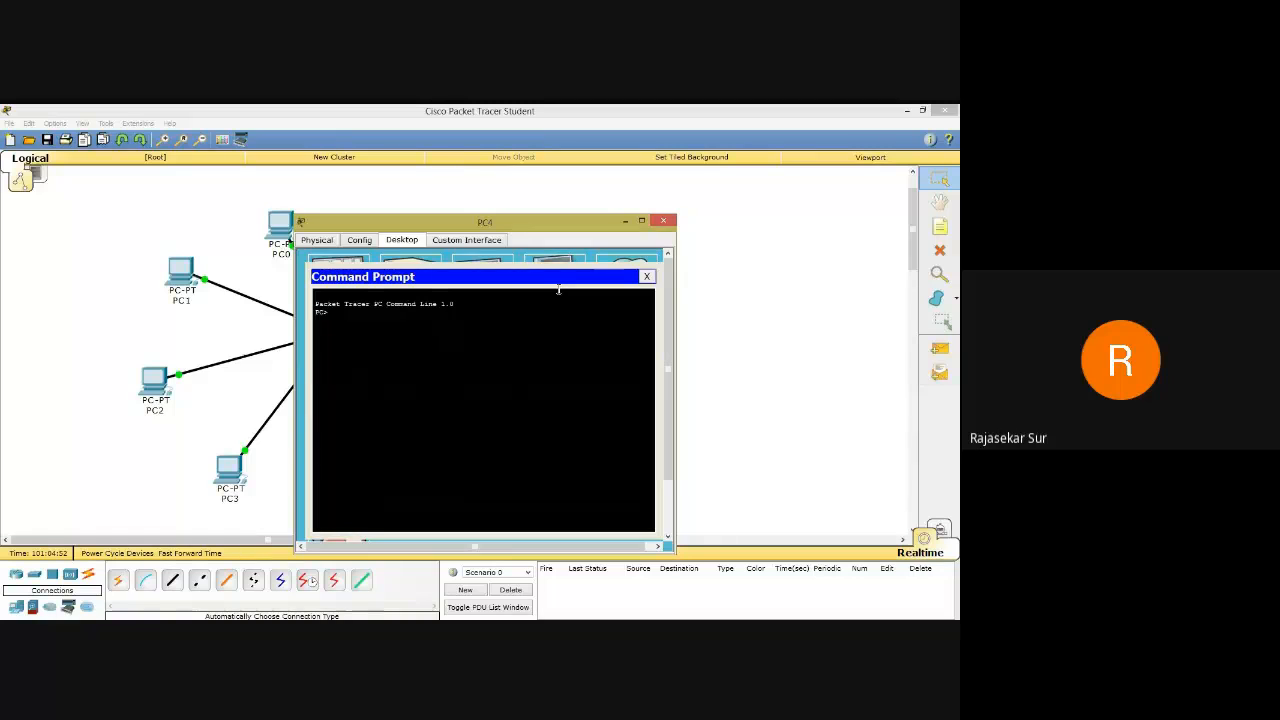
pyautogui.press('Return')
pyautogui.press('Return')
pyautogui.press('Return')
pyautogui.moveTo(498, 230); pyautogui.dragTo(640, 190)
pyautogui.write('p')
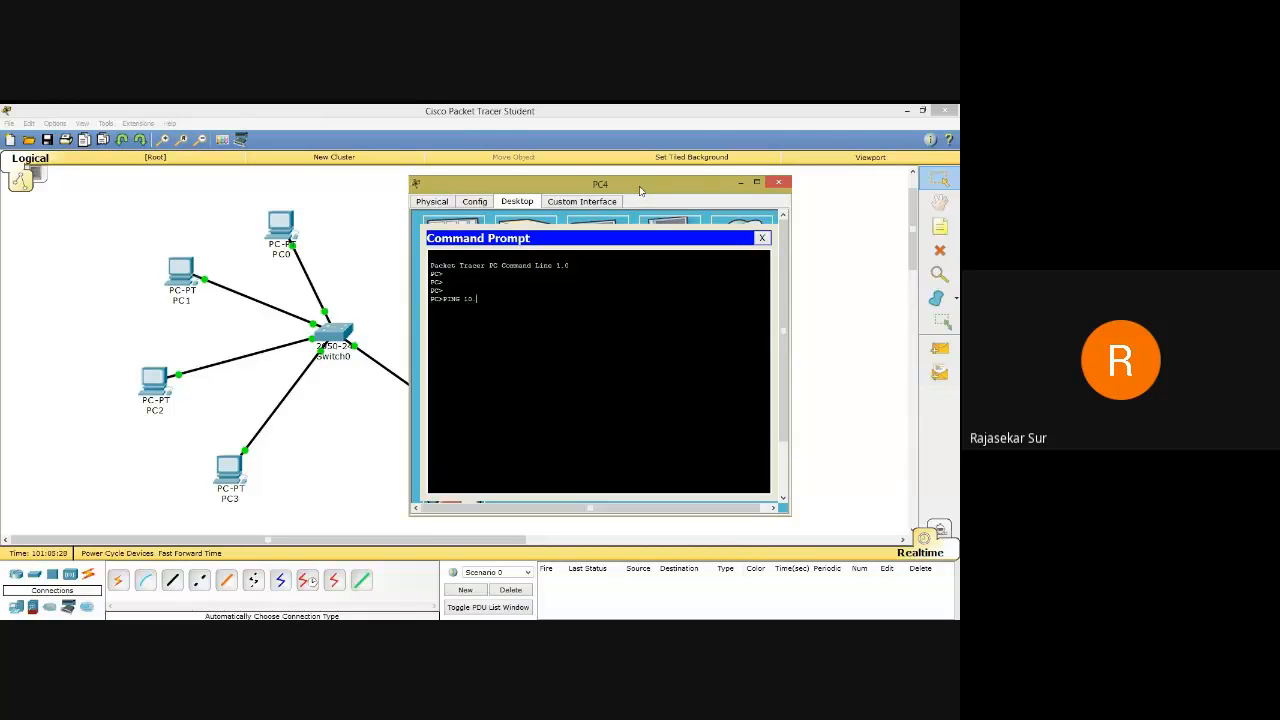
pyautogui.write('.0.0.1')
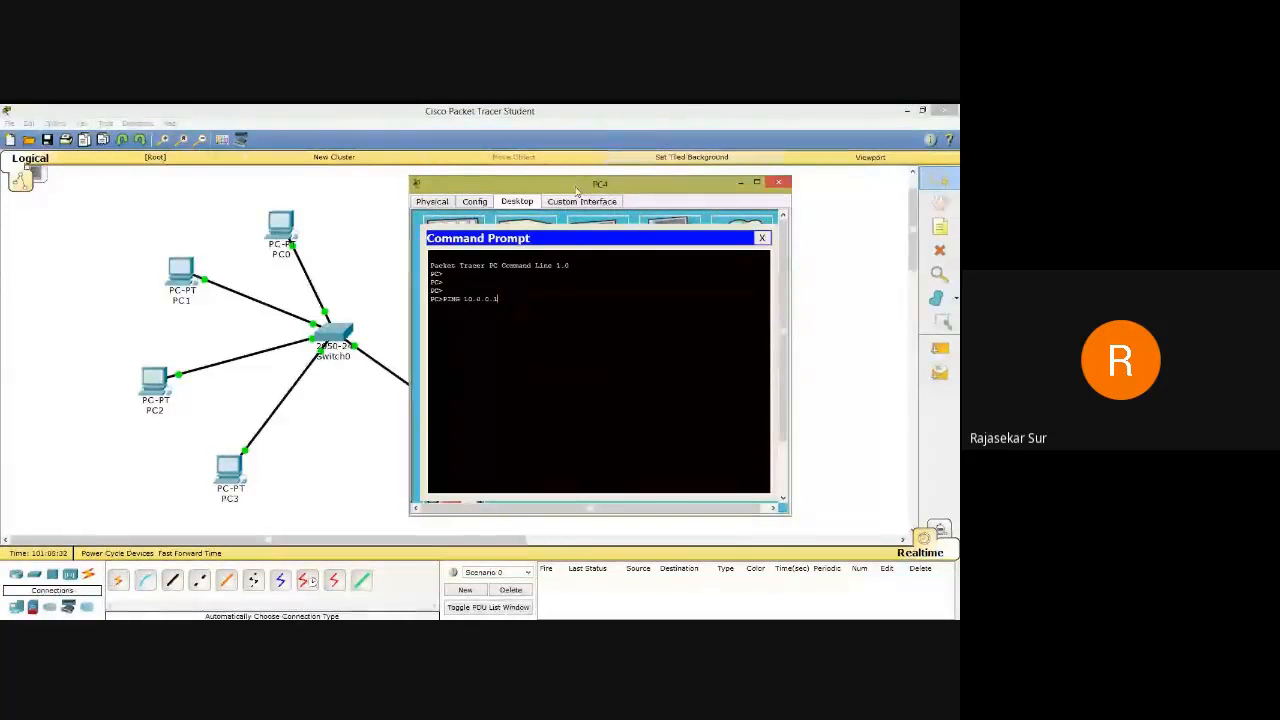
pyautogui.moveTo(579, 192); pyautogui.dragTo(689, 194)
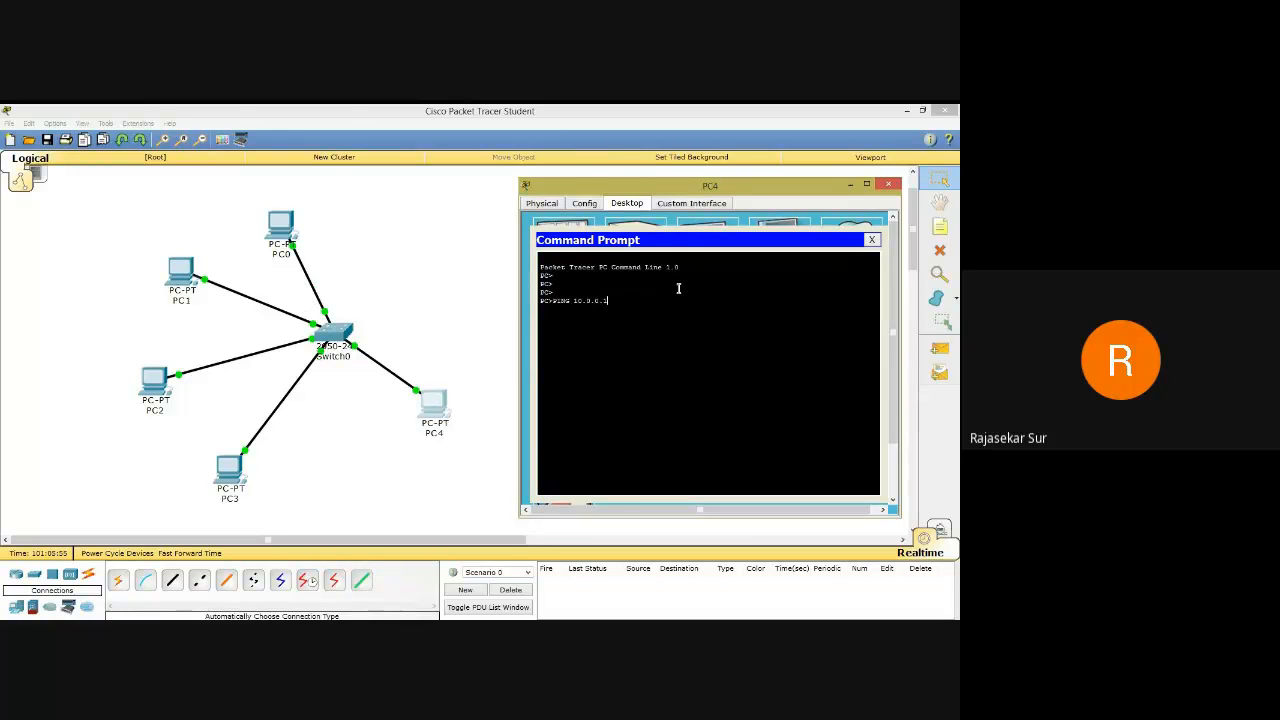
pyautogui.press('Return')
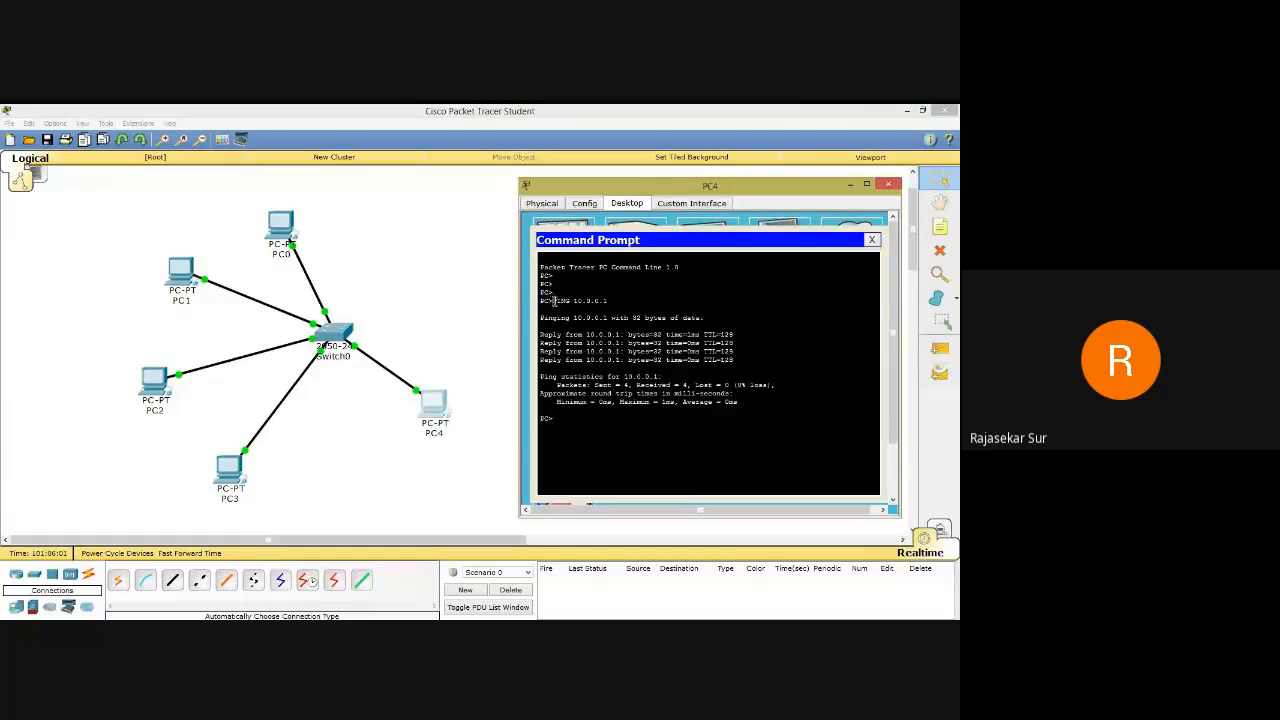
# Examine the ping replies and the sent, received and lost packet statistics, and close PC4's command prompt and window.
pyautogui.moveTo(554, 301); pyautogui.dragTo(628, 301)
pyautogui.moveTo(540, 336); pyautogui.dragTo(622, 337)
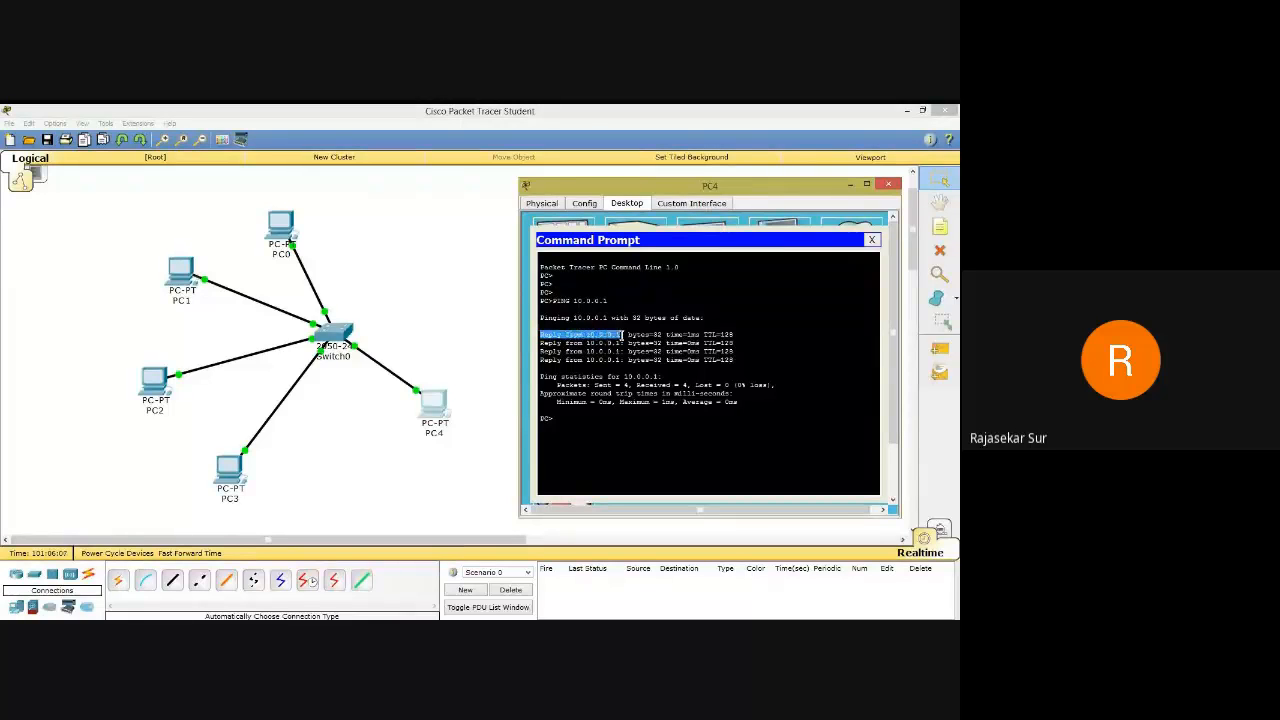
pyautogui.moveTo(541, 344); pyautogui.dragTo(734, 352)
pyautogui.moveTo(588, 359); pyautogui.dragTo(628, 386)
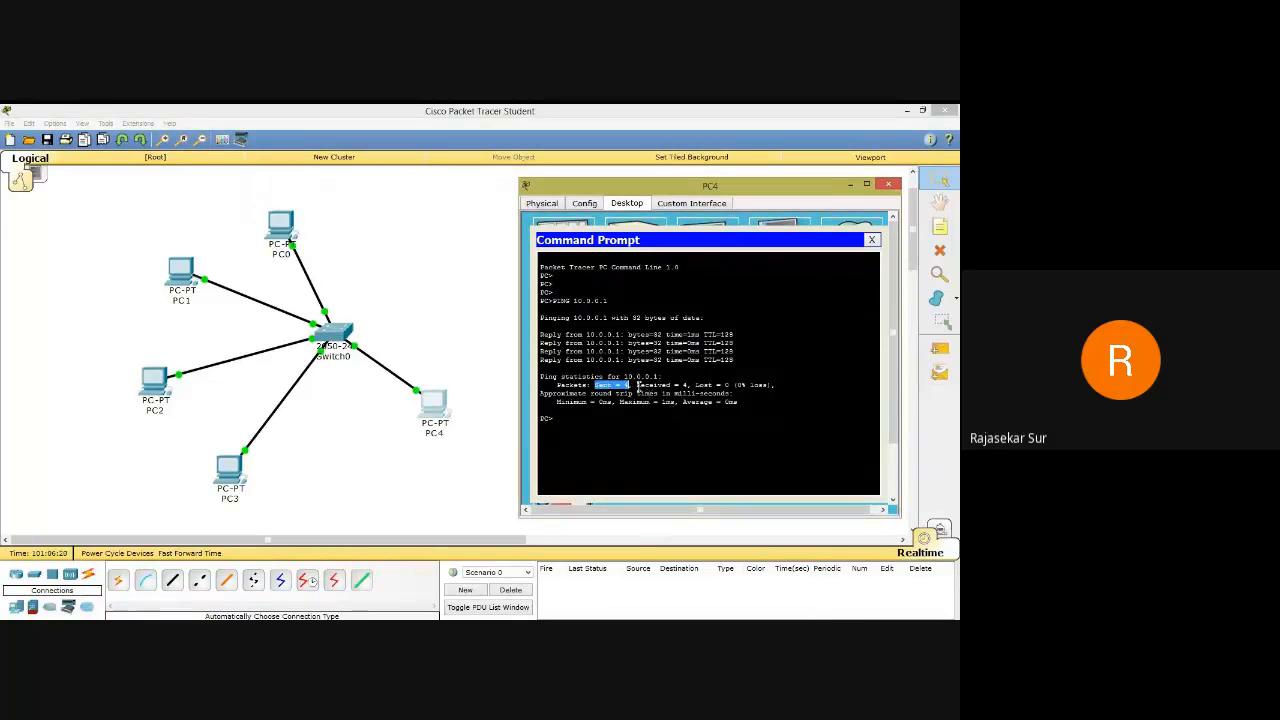
pyautogui.moveTo(637, 385); pyautogui.dragTo(688, 386)
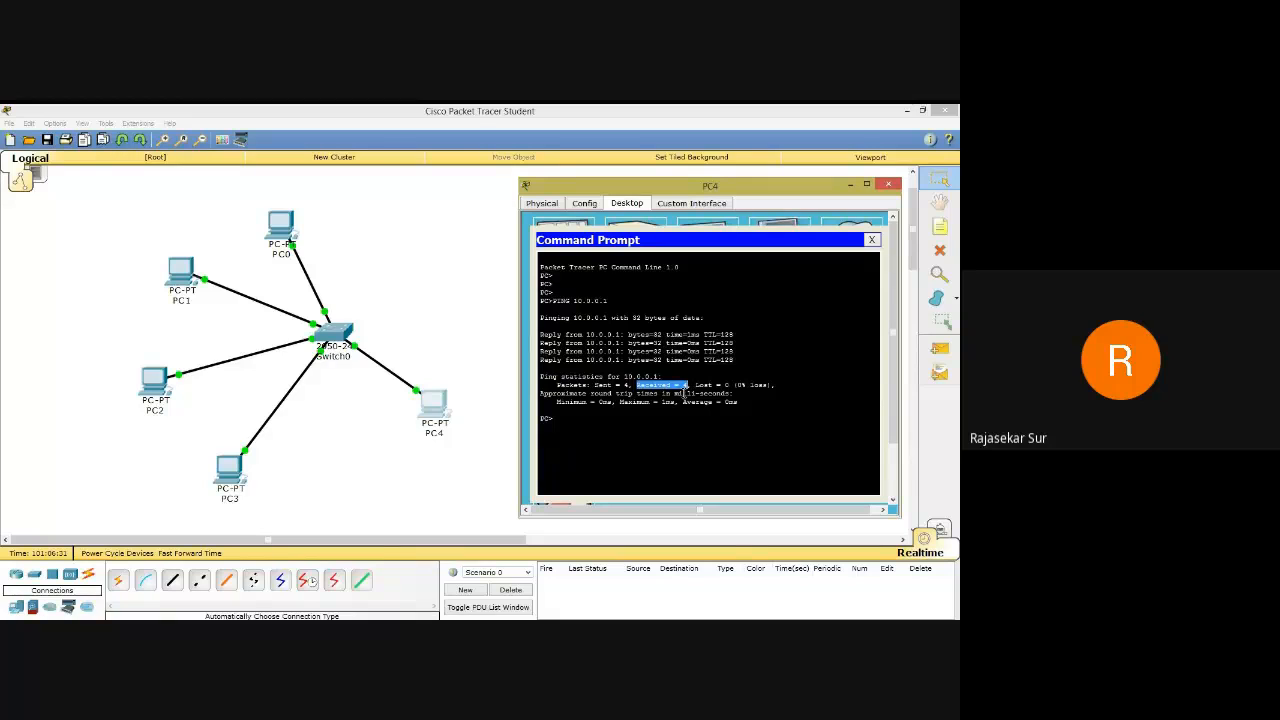
pyautogui.moveTo(696, 385); pyautogui.dragTo(772, 385)
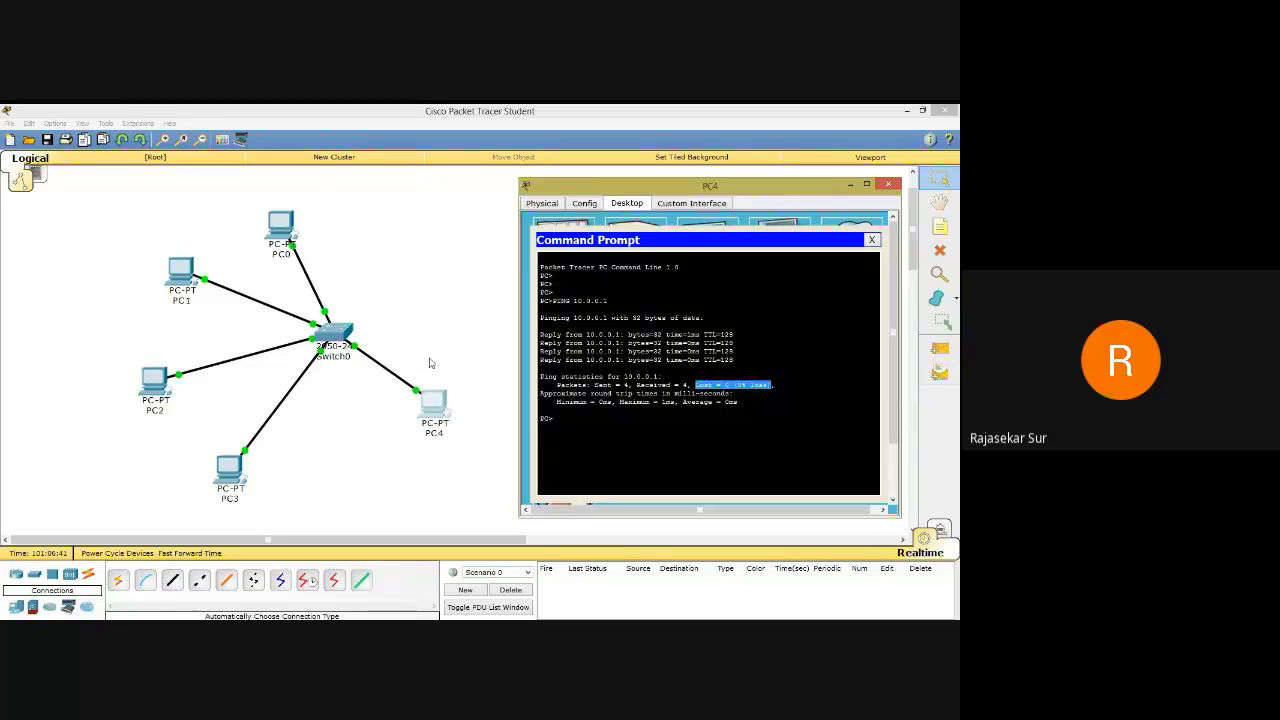
pyautogui.click(872, 240)
pyautogui.click(891, 186)
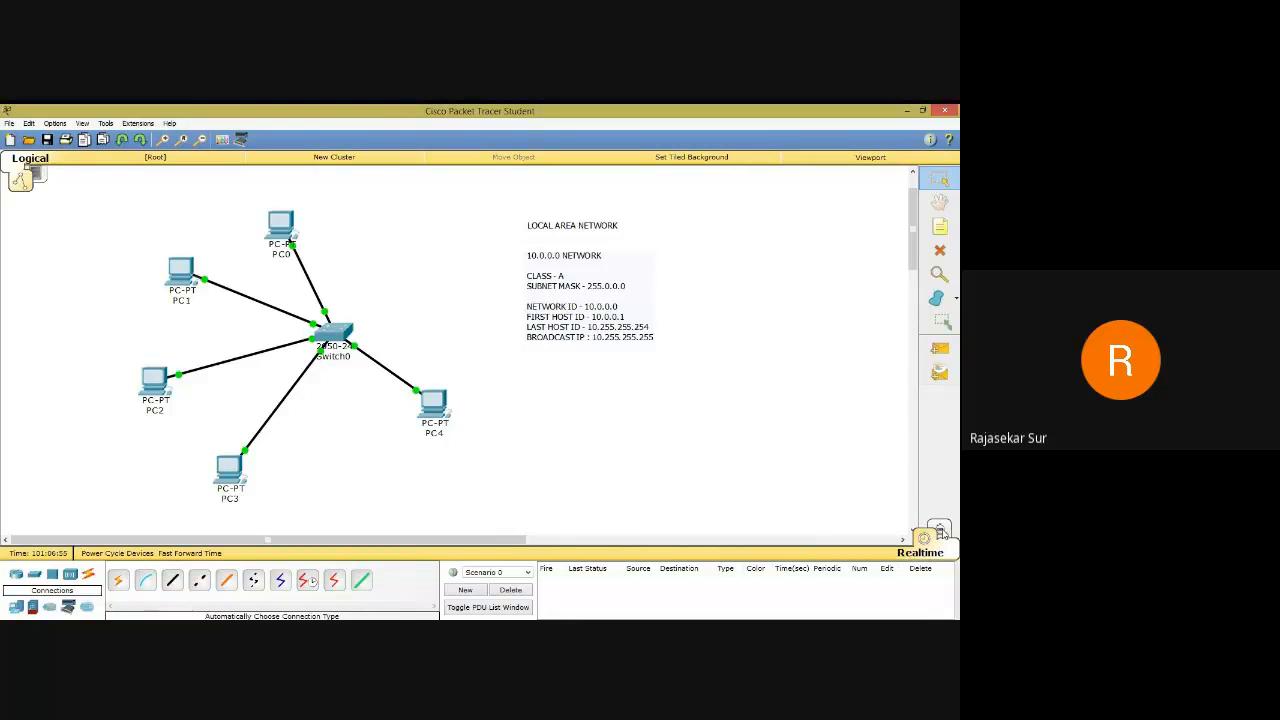
# Switch to Simulation mode and limit the visible events in the event list filters to ICMP only.
pyautogui.click(940, 531)
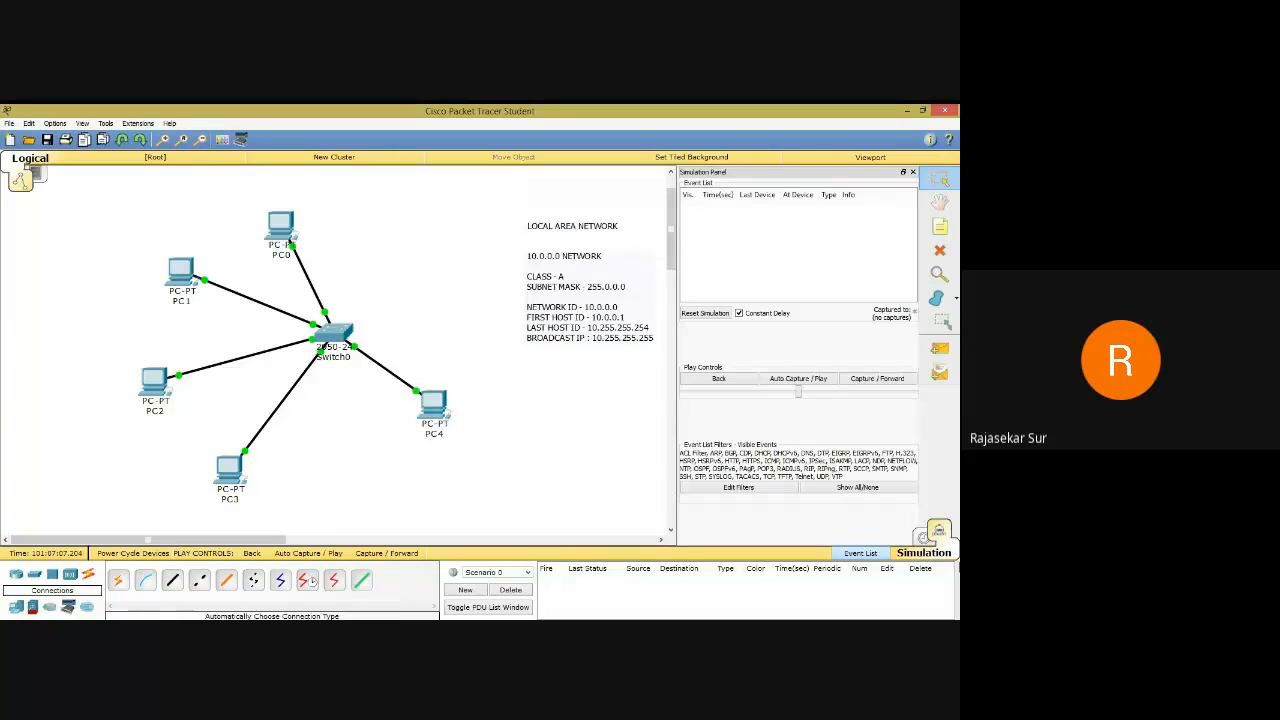
pyautogui.click(855, 488)
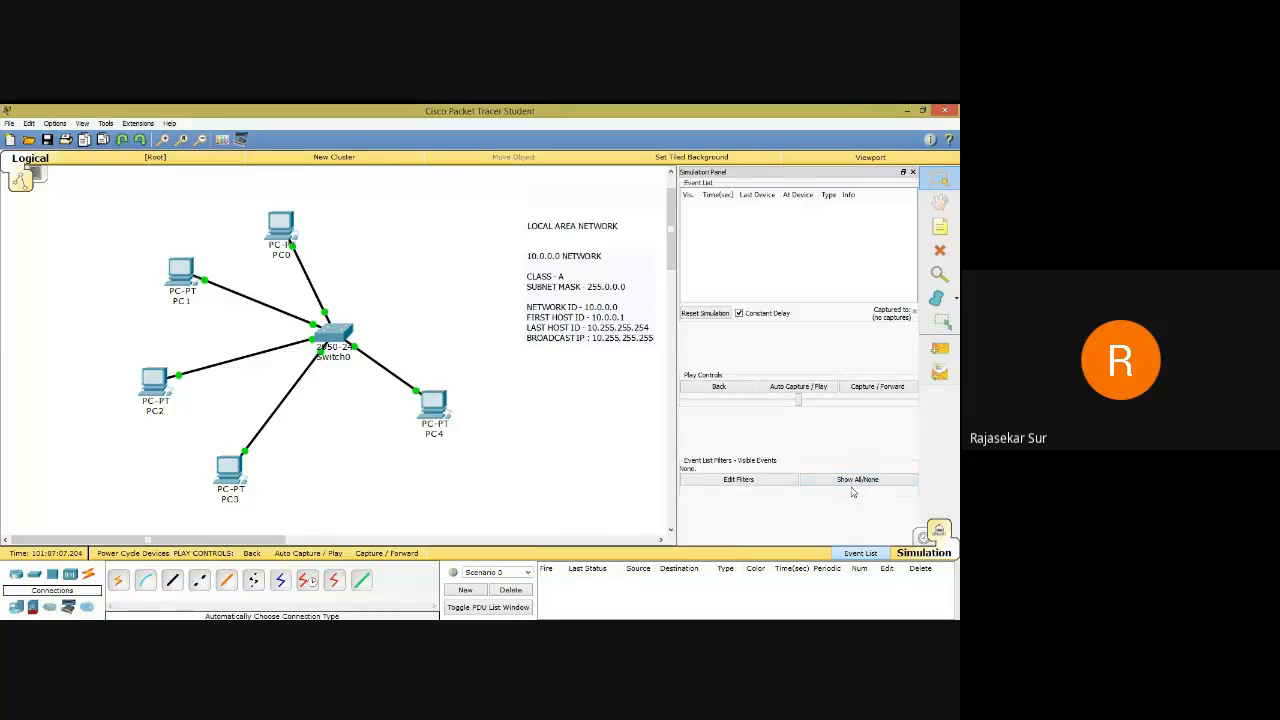
pyautogui.click(854, 481)
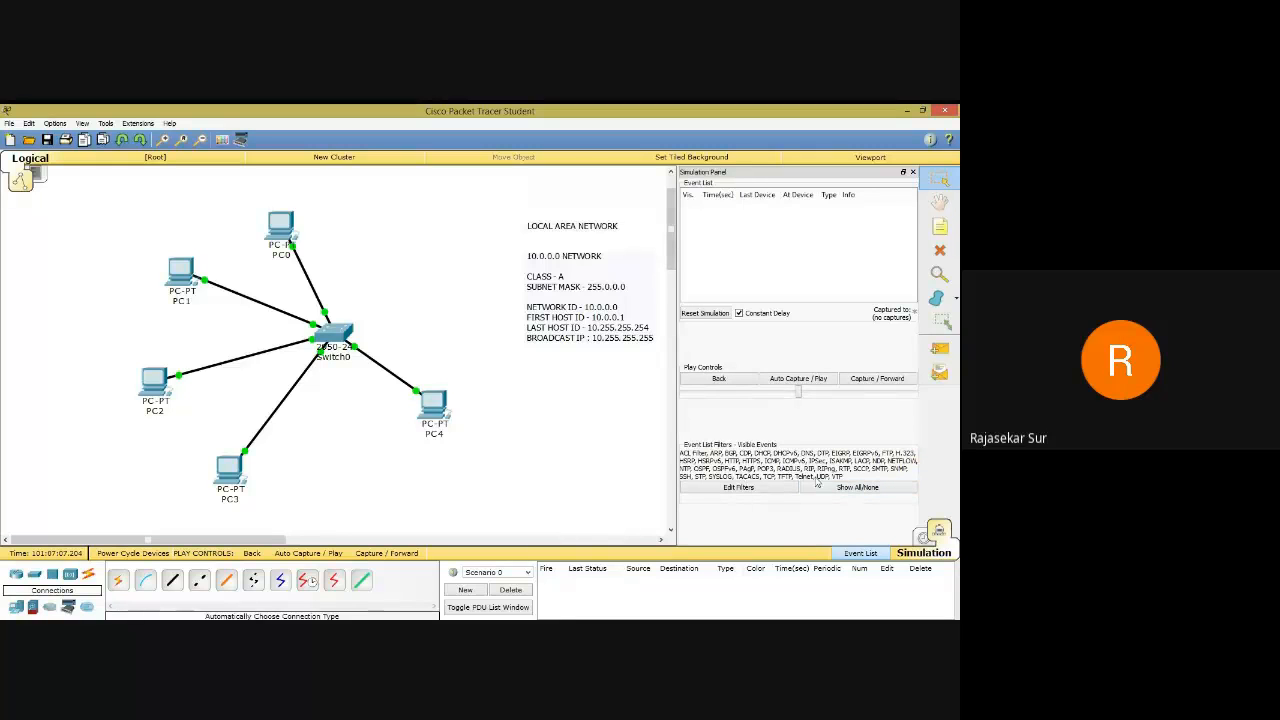
pyautogui.click(851, 488)
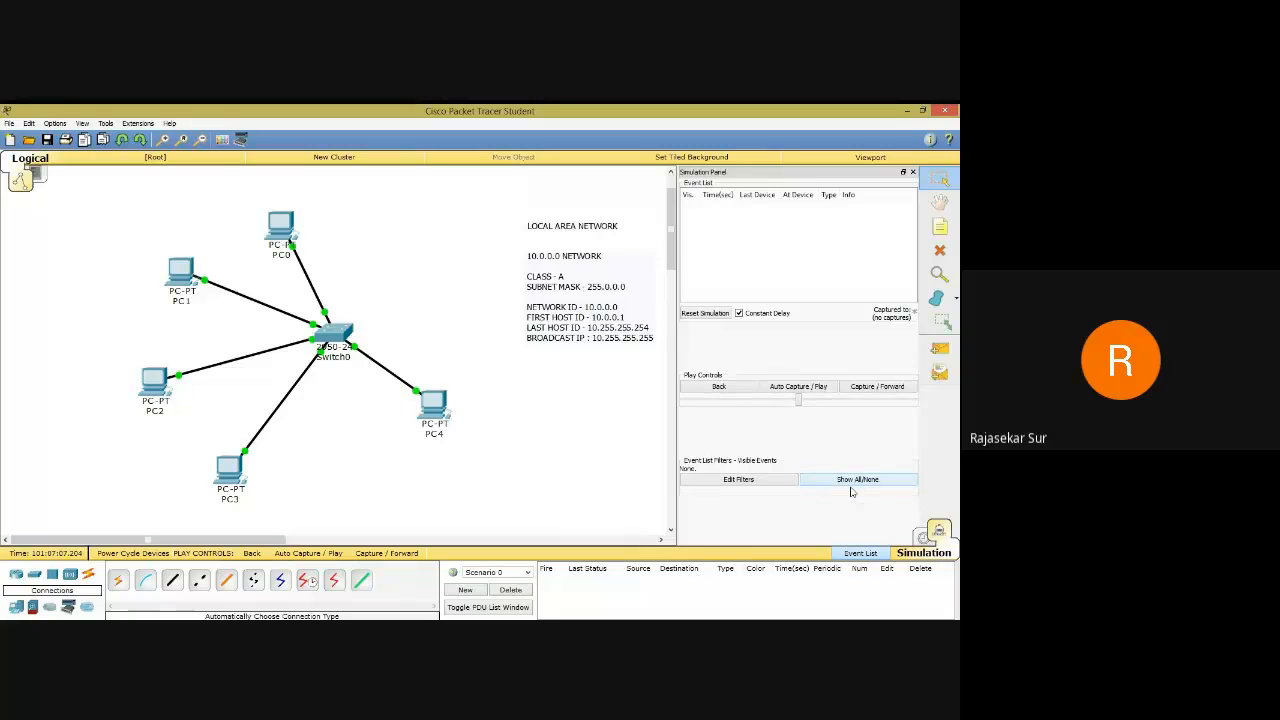
pyautogui.click(747, 482)
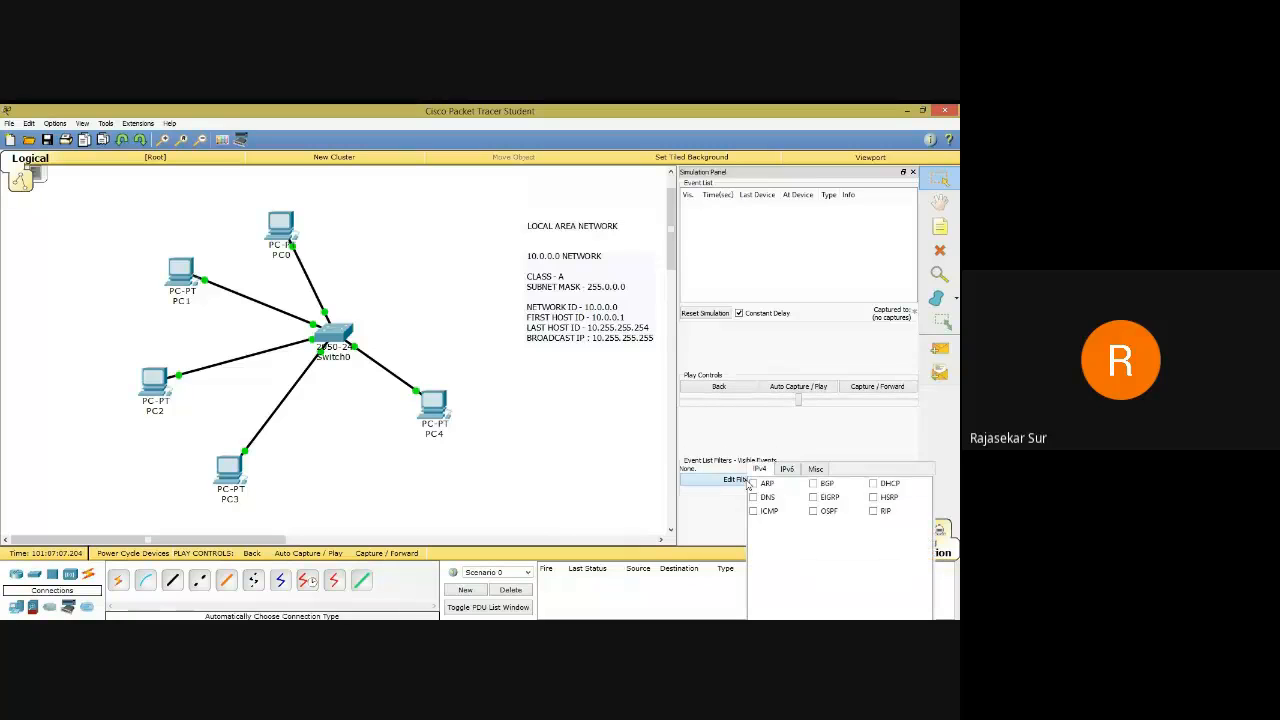
pyautogui.click(738, 492)
pyautogui.click(738, 480)
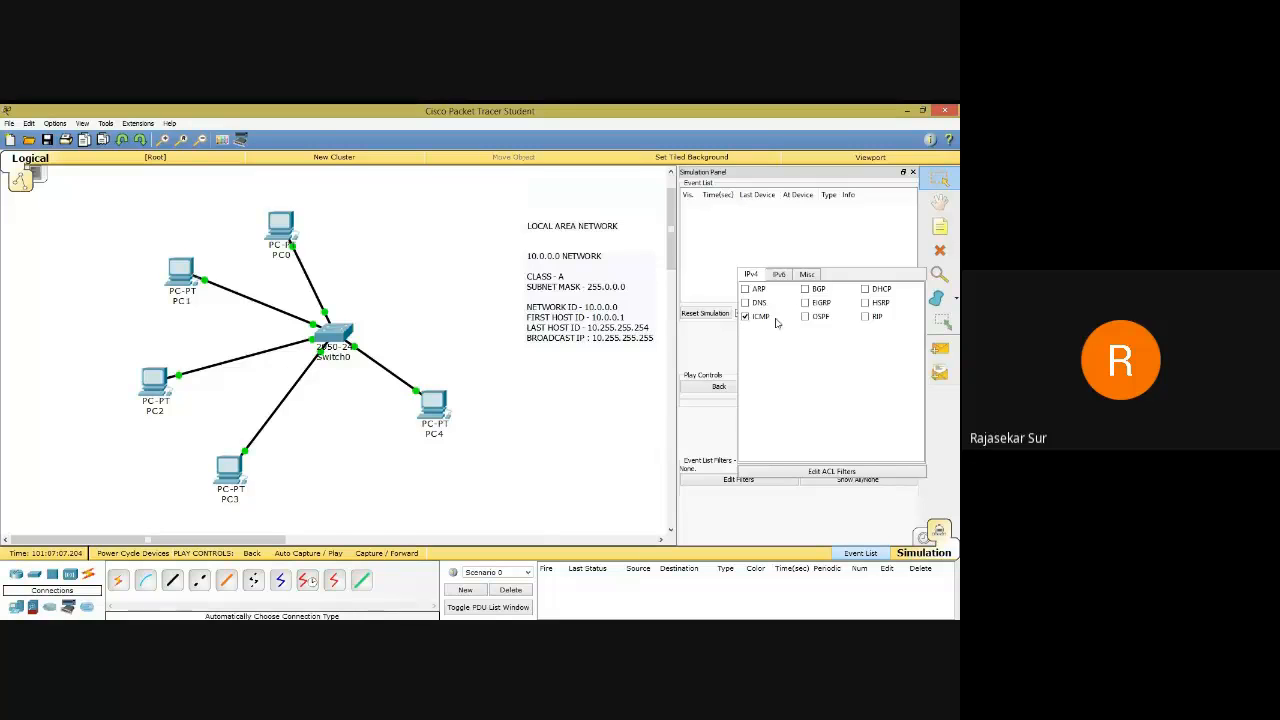
pyautogui.click(690, 436)
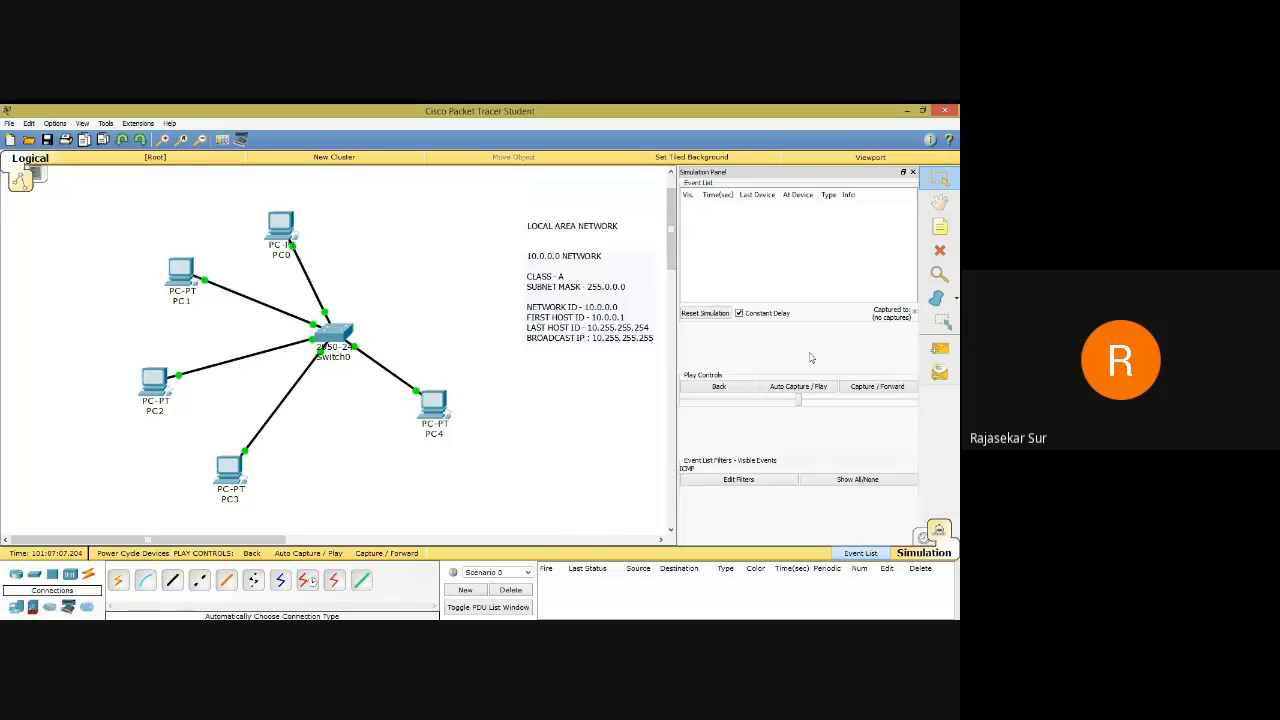
# Add a simple PDU with PC4 as source and PC0 as destination, and select its ICMP event.
pyautogui.click(940, 351)
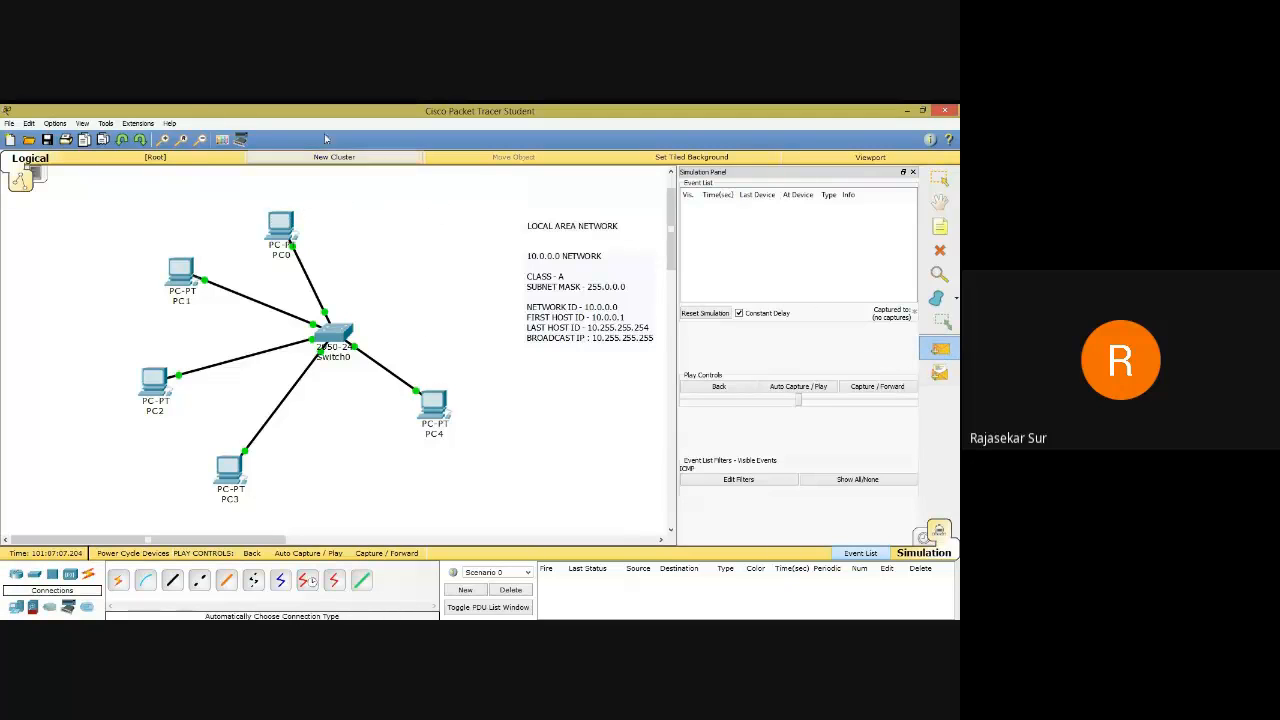
pyautogui.click(438, 402)
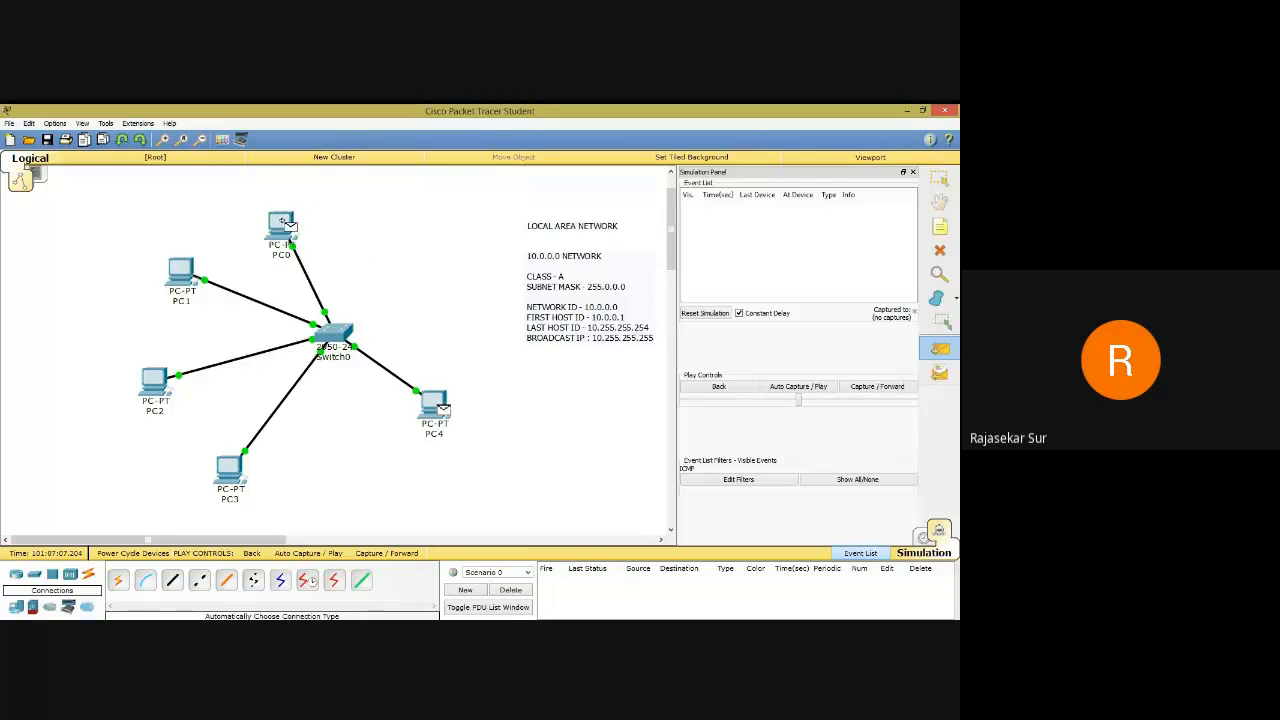
pyautogui.click(282, 224)
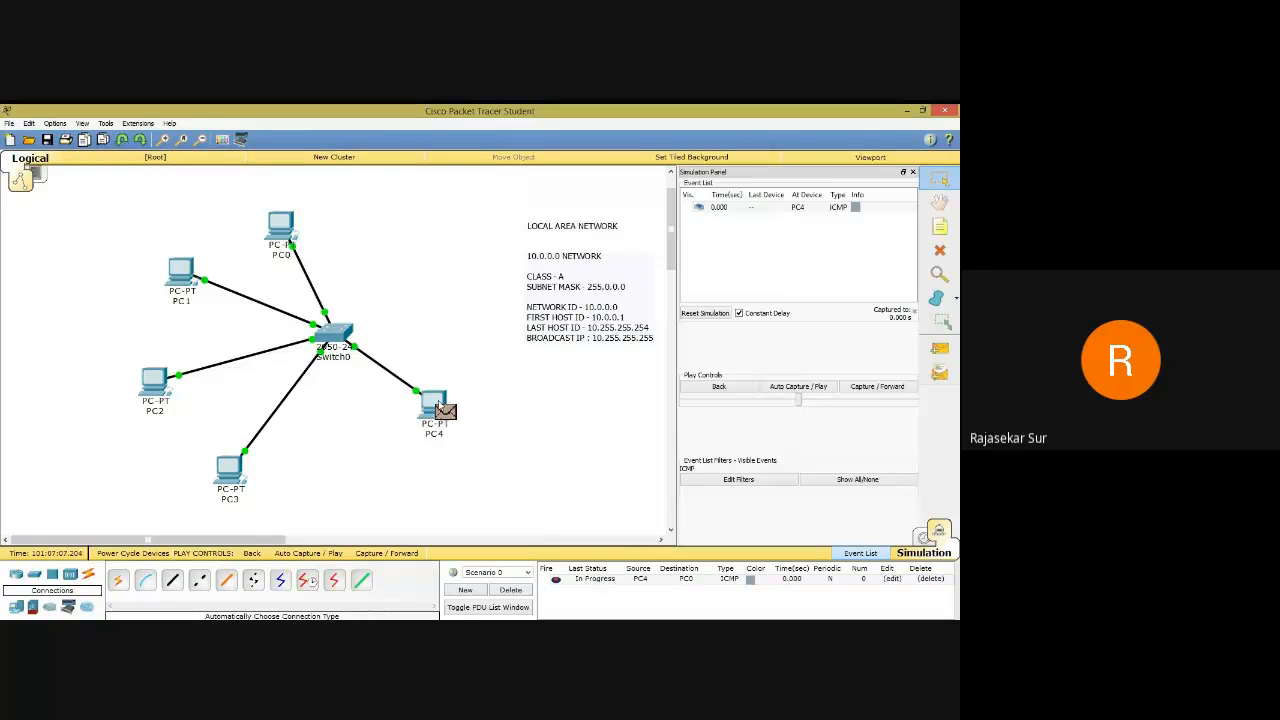
pyautogui.click(845, 209)
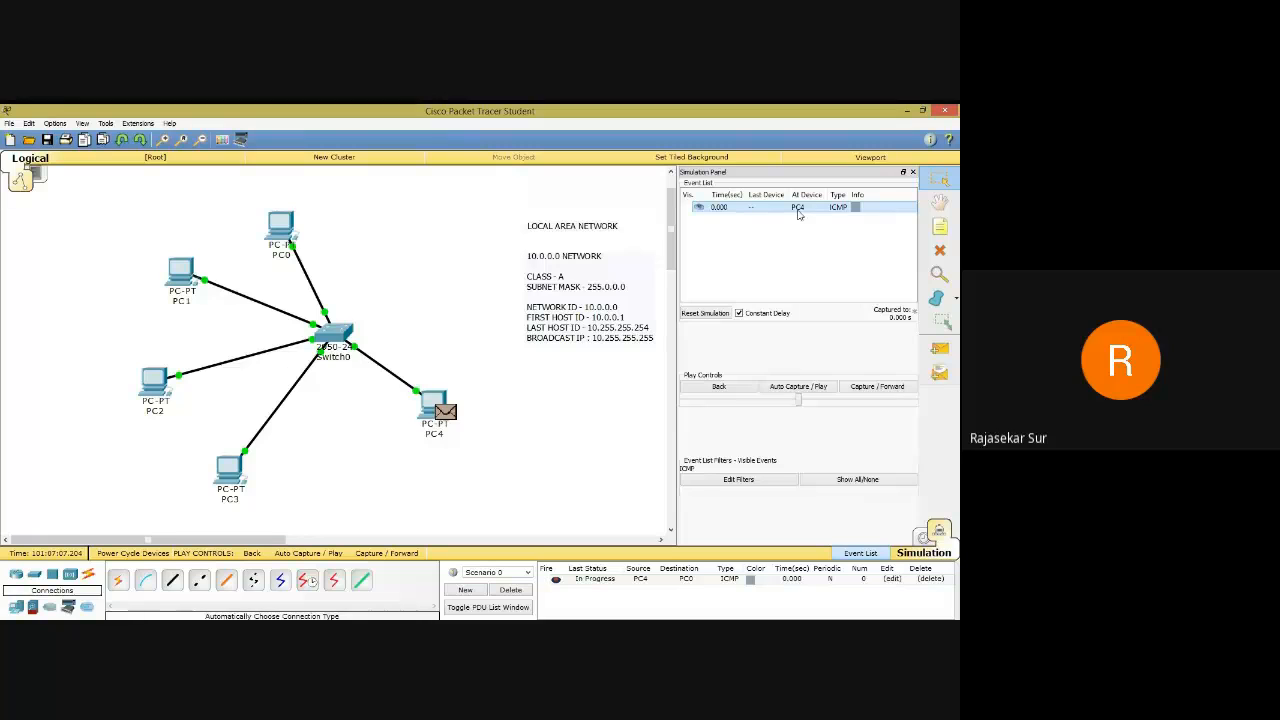
# Run the PC4-to-PC0 message through the simulation with Auto Capture / Play, and delete the scenario.
pyautogui.click(782, 388)
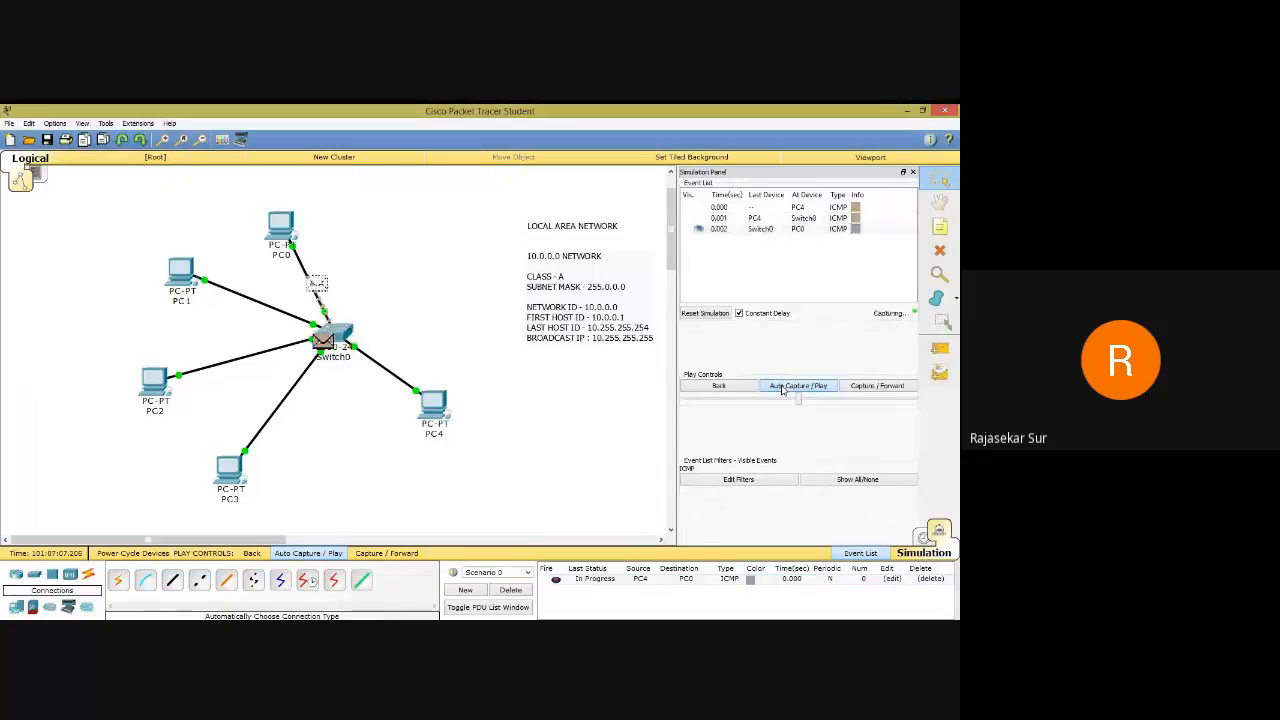
pyautogui.click(797, 386)
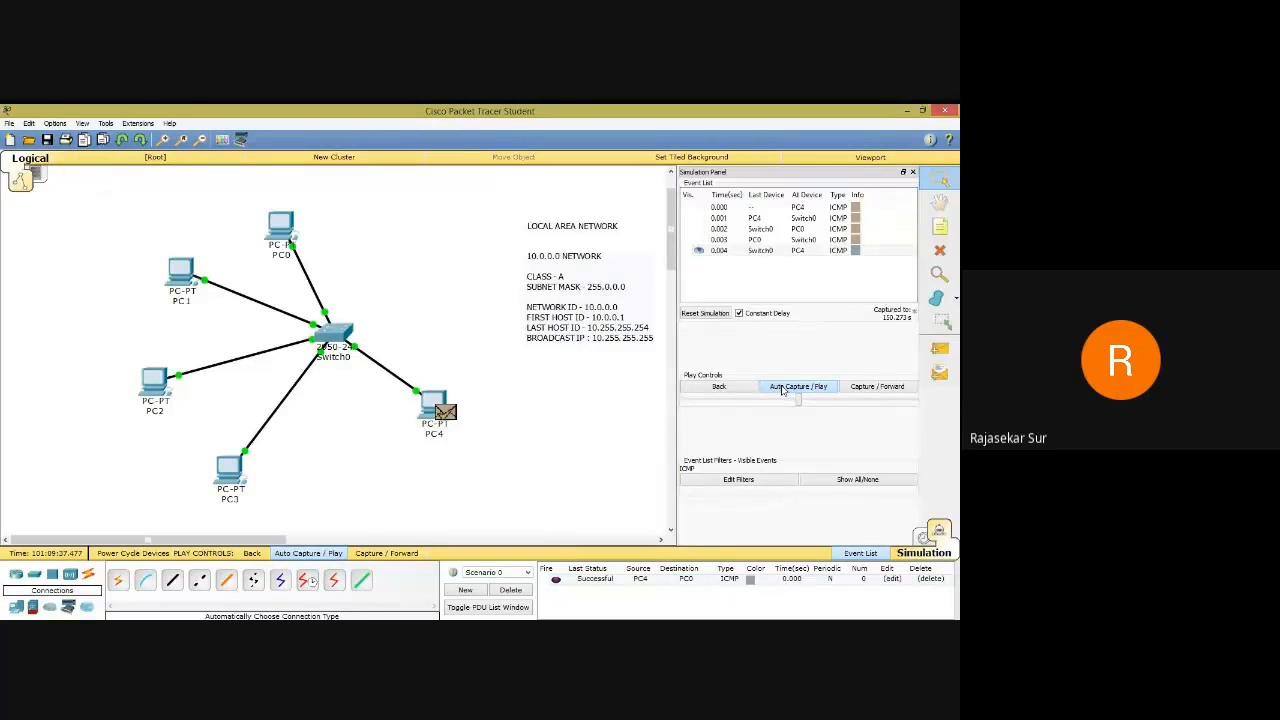
pyautogui.click(783, 390)
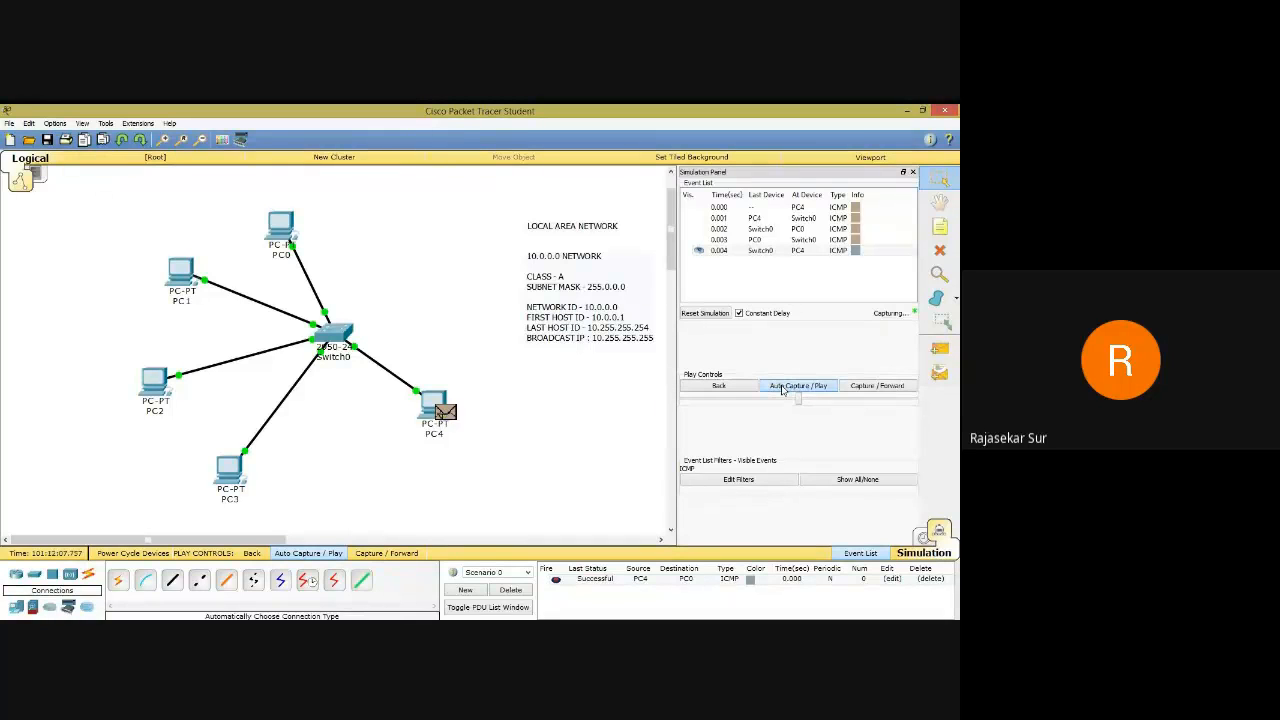
pyautogui.click(783, 390)
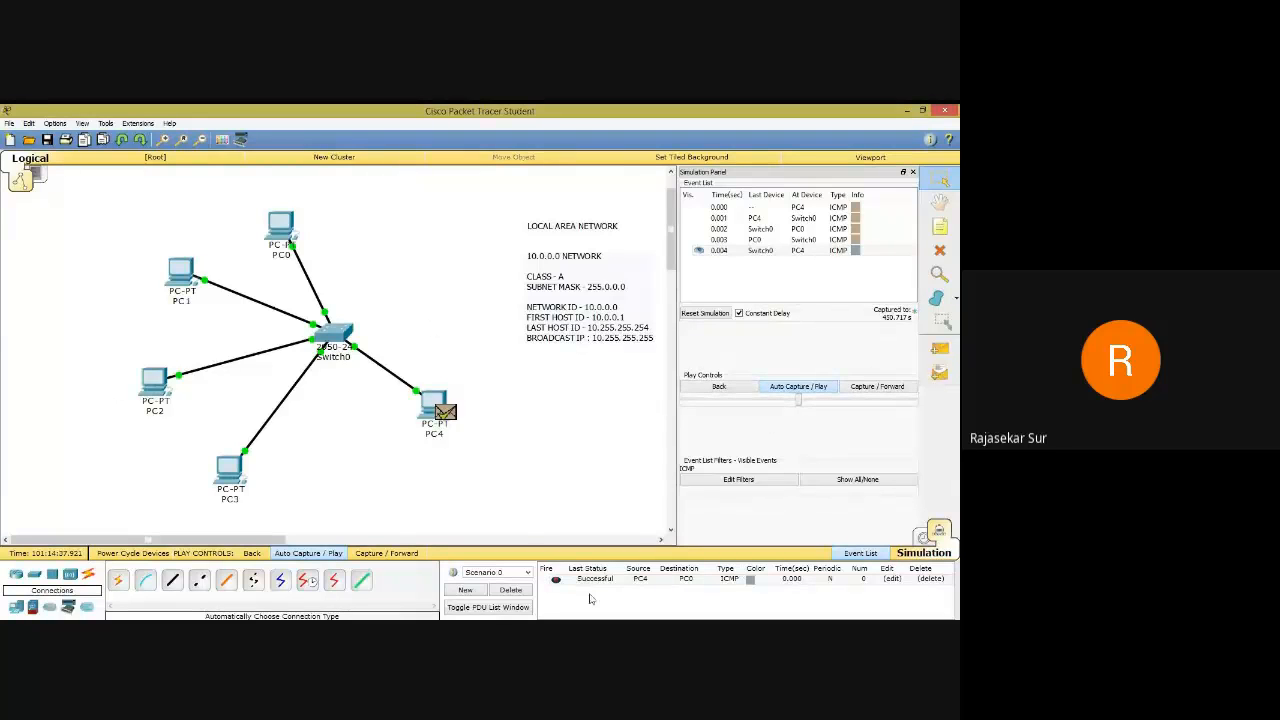
pyautogui.click(510, 591)
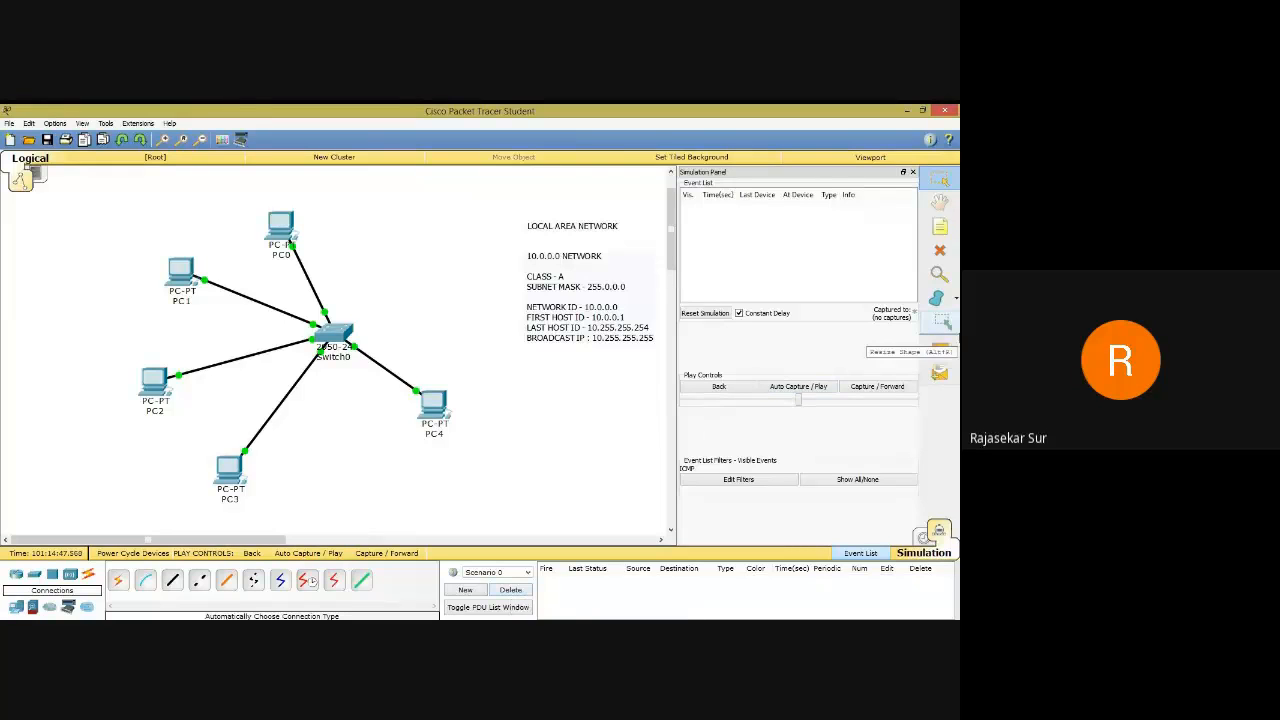
# Add a simple PDU with PC4 as source and PC2 as destination.
pyautogui.click(940, 348)
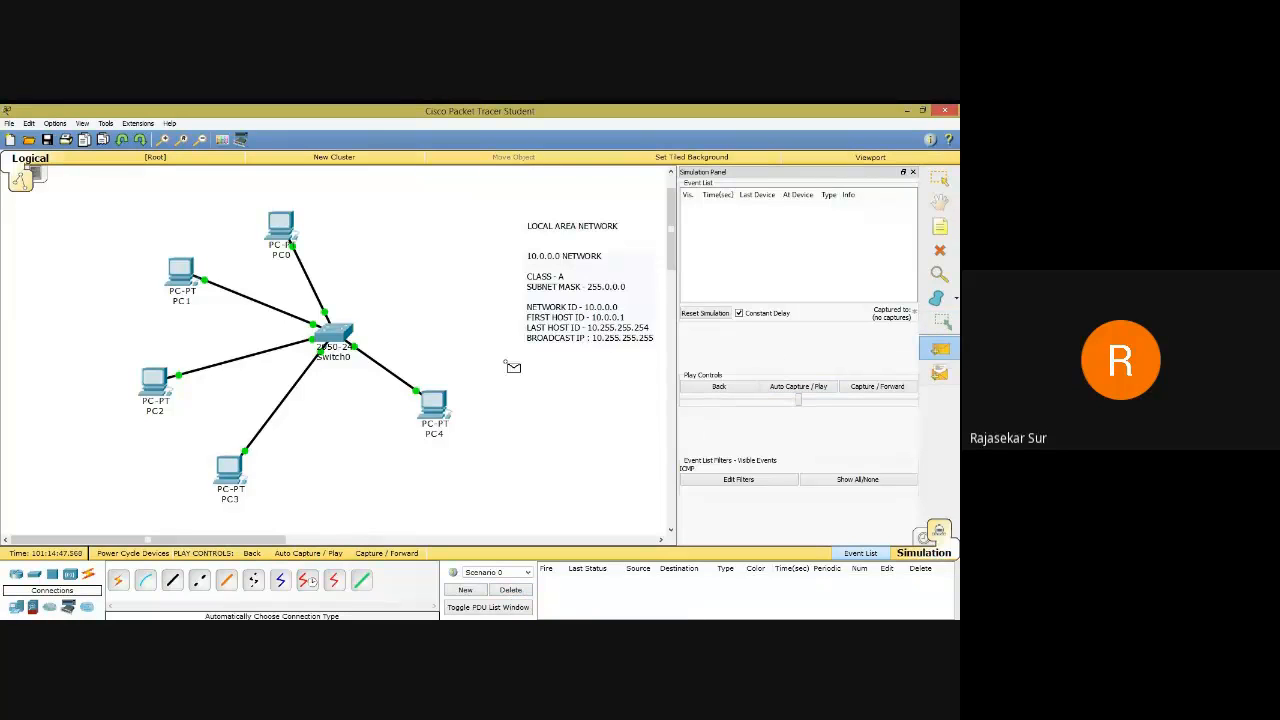
pyautogui.click(438, 402)
pyautogui.click(152, 384)
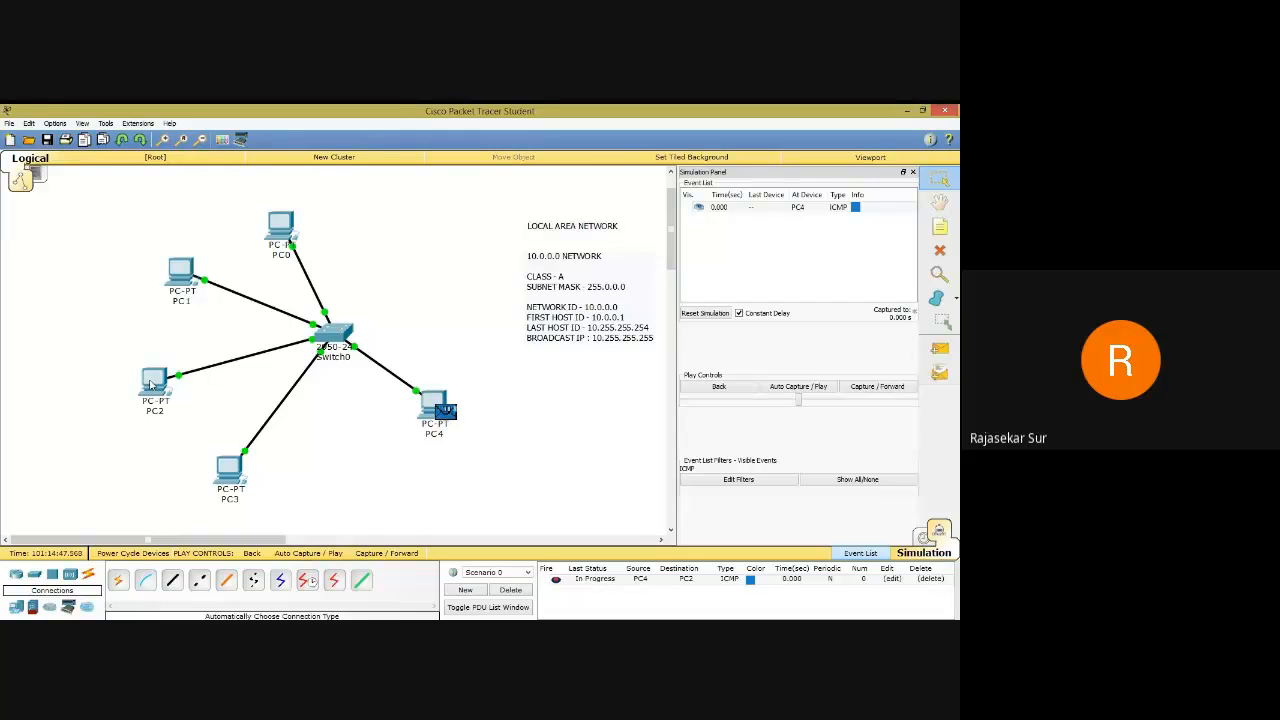
# Run the PC4-to-PC2 message through the simulation with Auto Capture / Play, and delete the scenario.
pyautogui.click(797, 387)
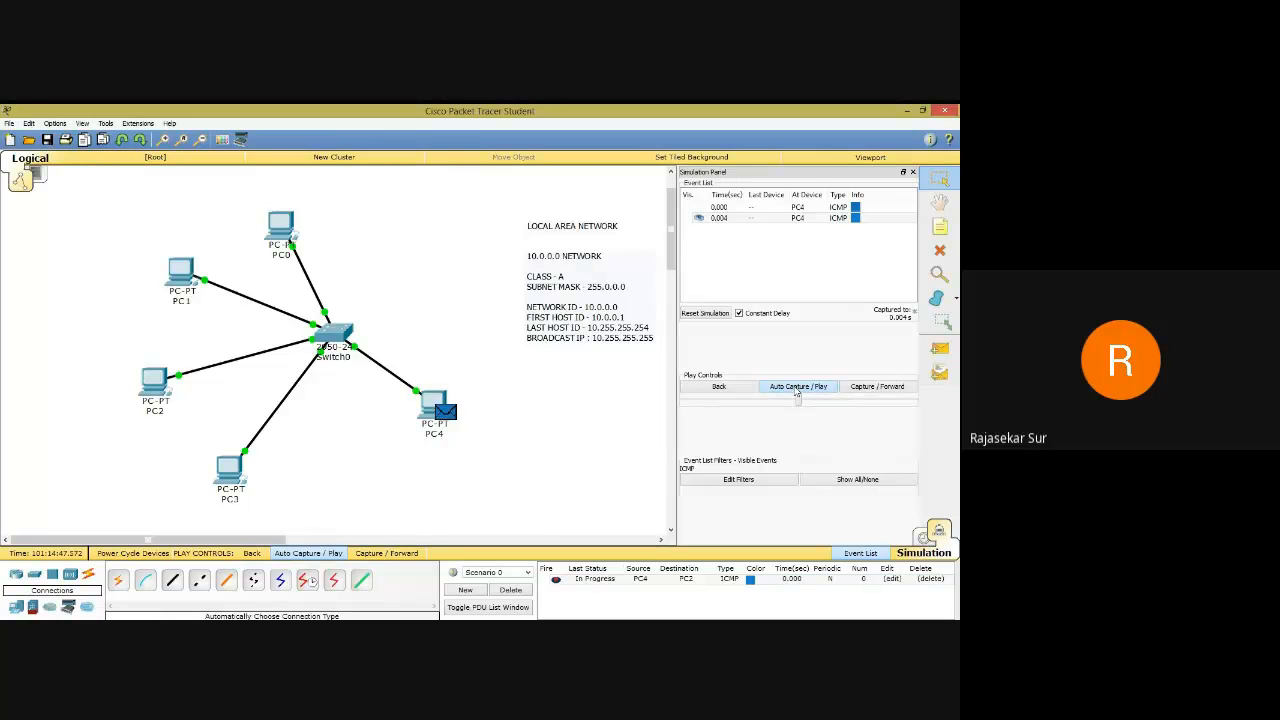
pyautogui.click(797, 387)
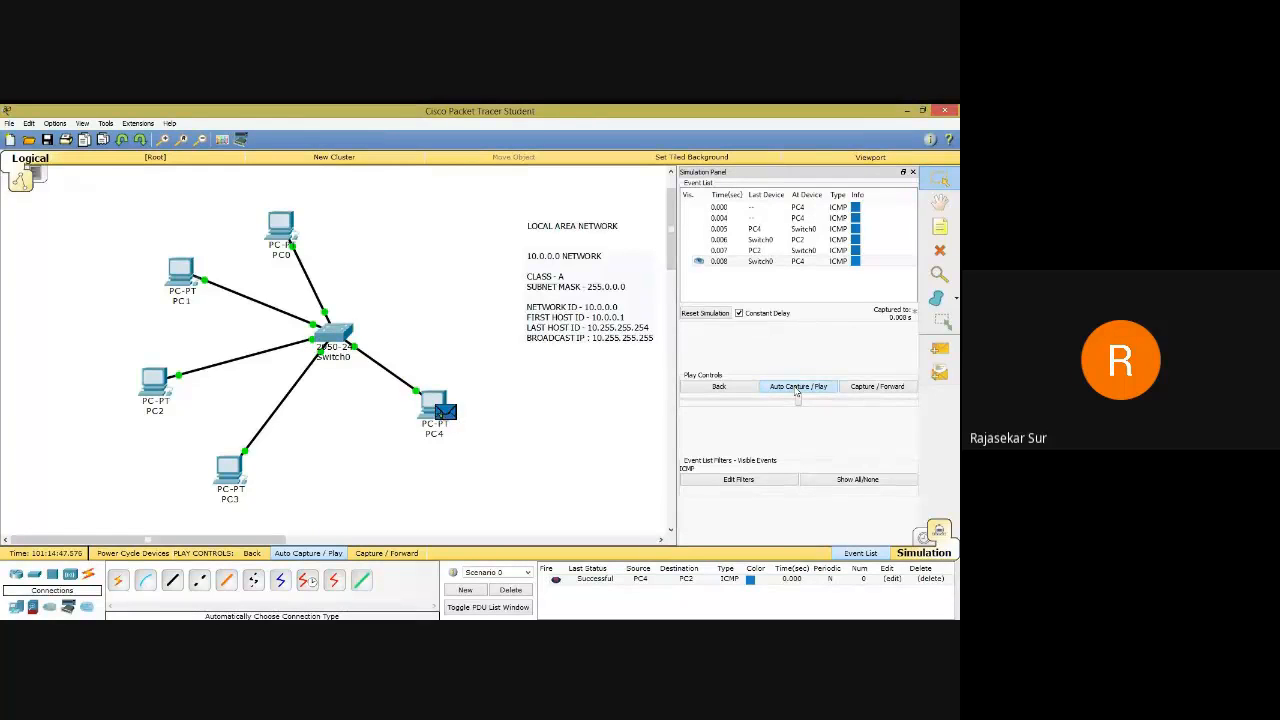
pyautogui.click(797, 386)
pyautogui.click(797, 386)
pyautogui.click(511, 590)
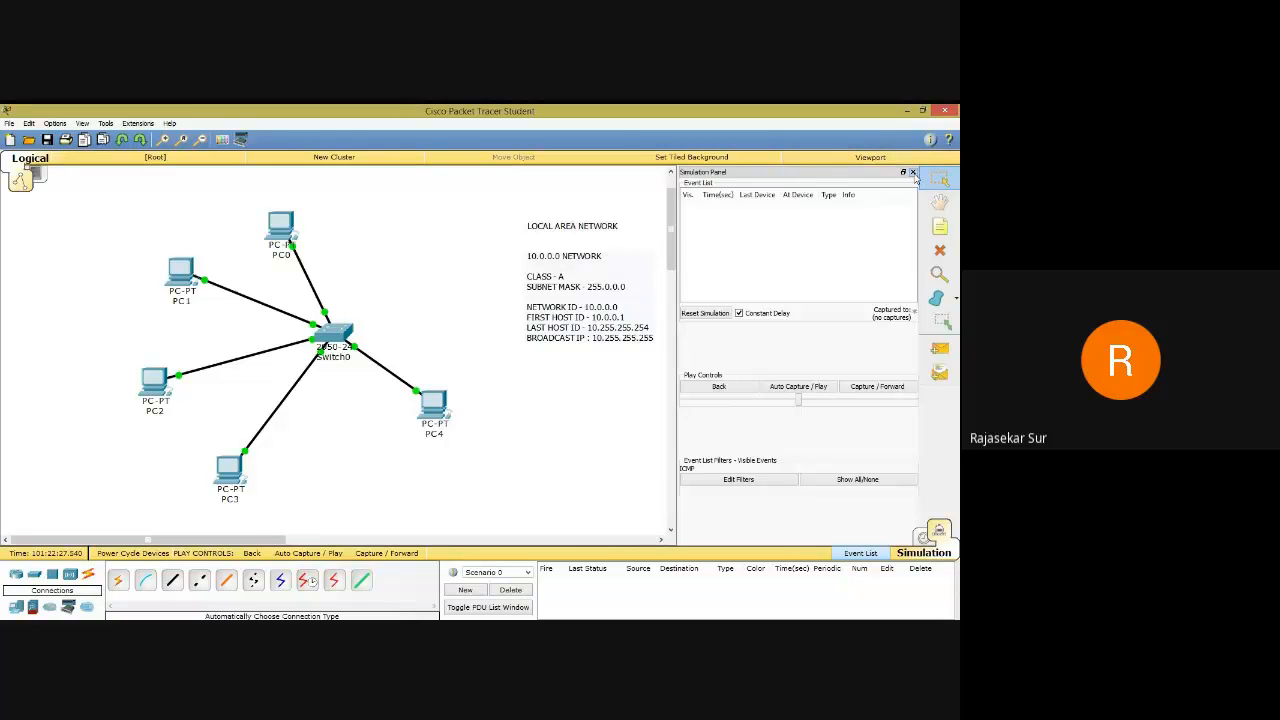
# Close the Simulation Panel and move PC4 closer to the switch.
pyautogui.click(913, 173)
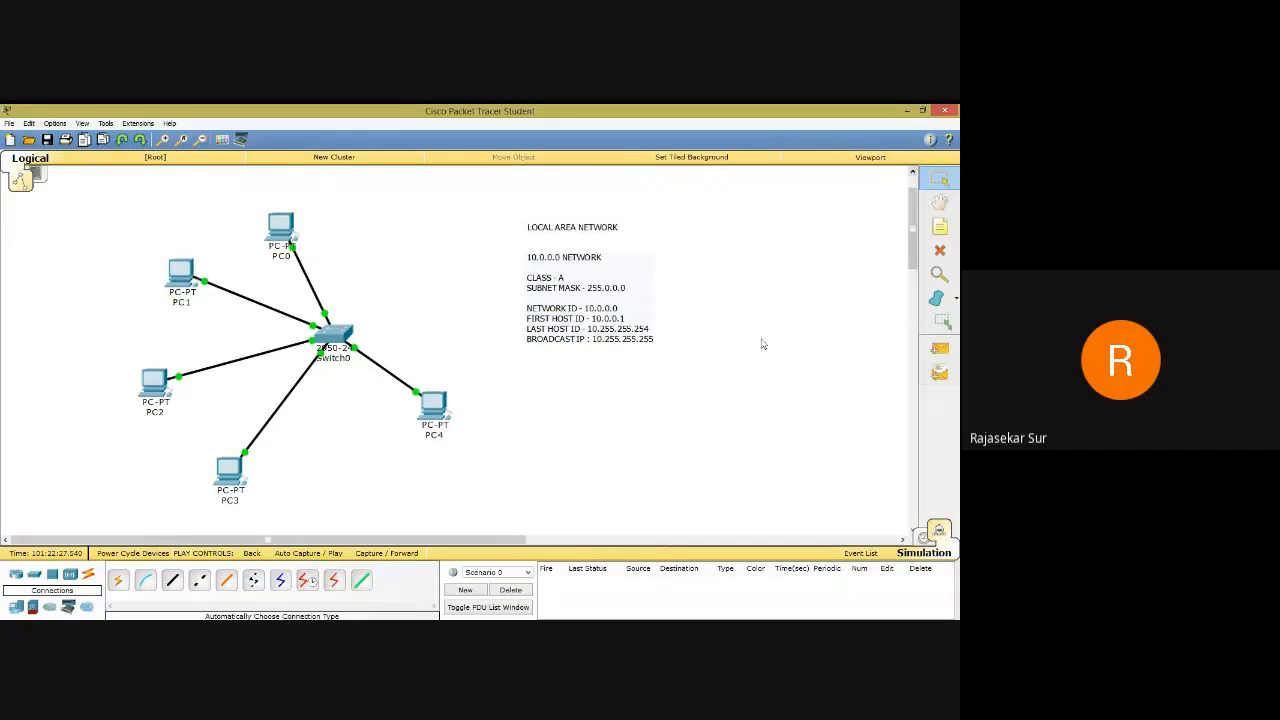
pyautogui.click(450, 402)
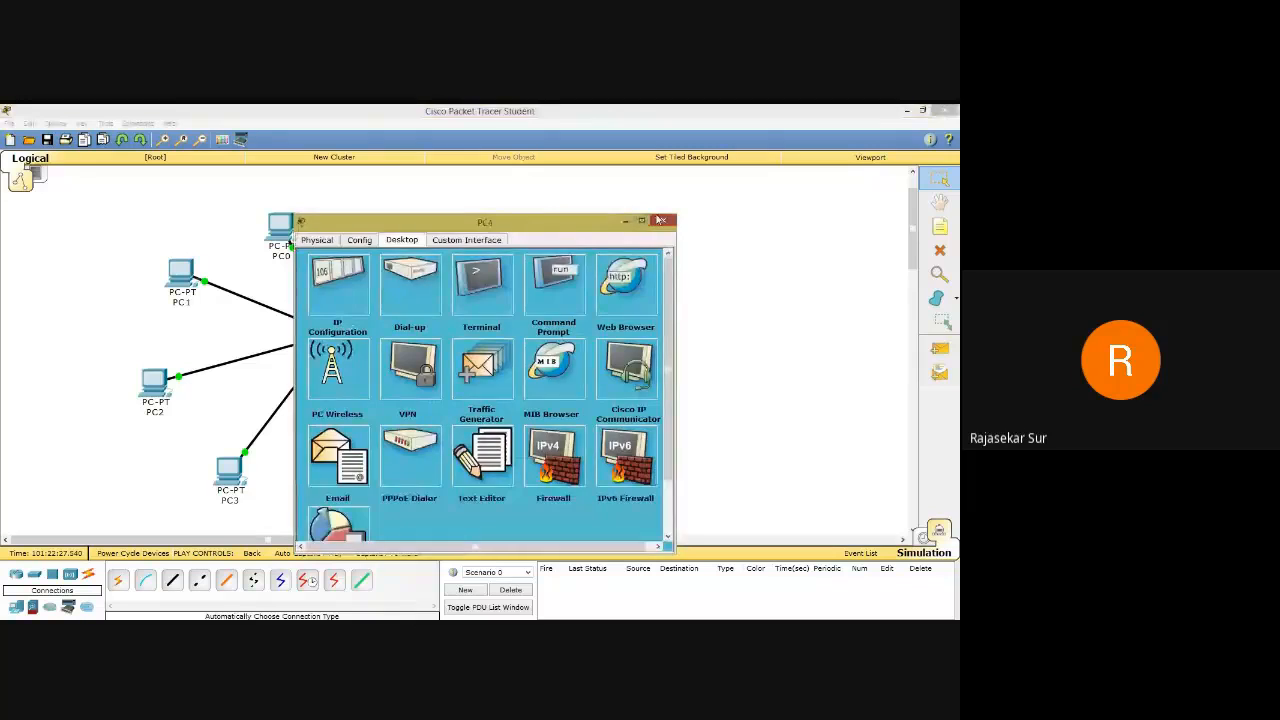
pyautogui.click(660, 220)
pyautogui.moveTo(428, 412); pyautogui.dragTo(394, 404)
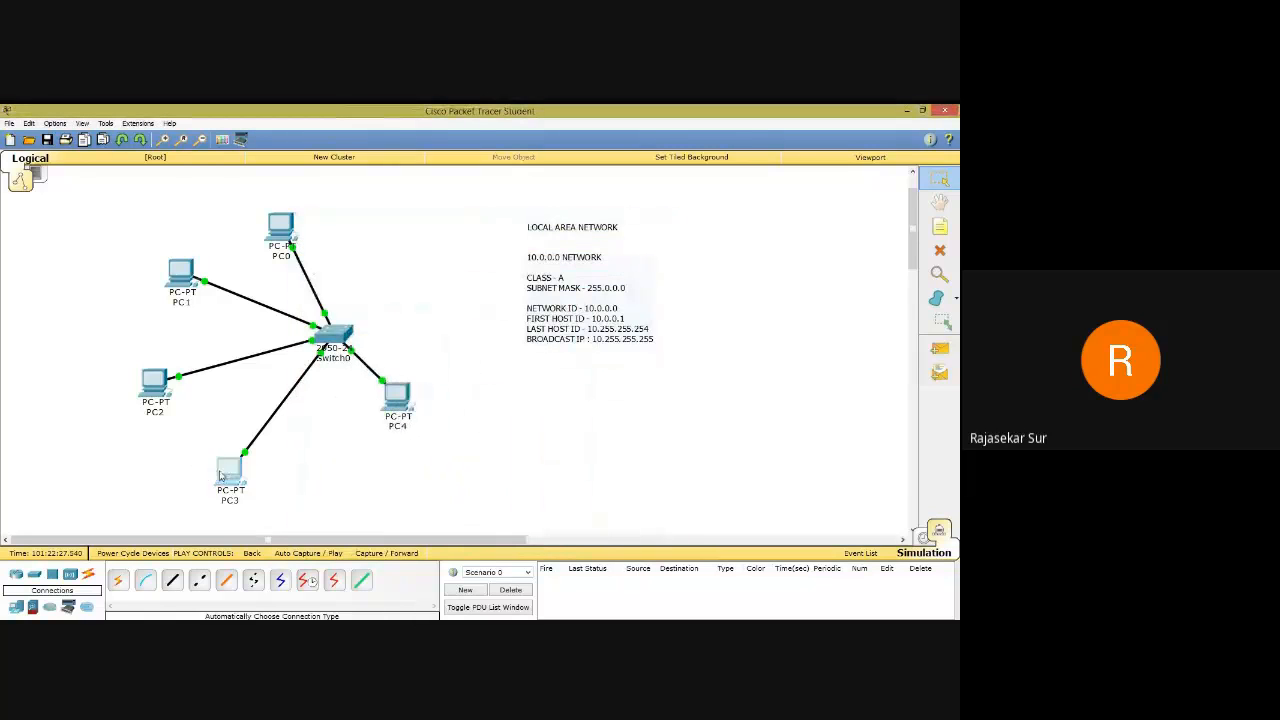
# Move PC3, PC2, PC1 and PC0 closer to the switch to make the first LAN more compact.
pyautogui.moveTo(221, 476); pyautogui.dragTo(267, 412)
pyautogui.moveTo(157, 385); pyautogui.dragTo(230, 358)
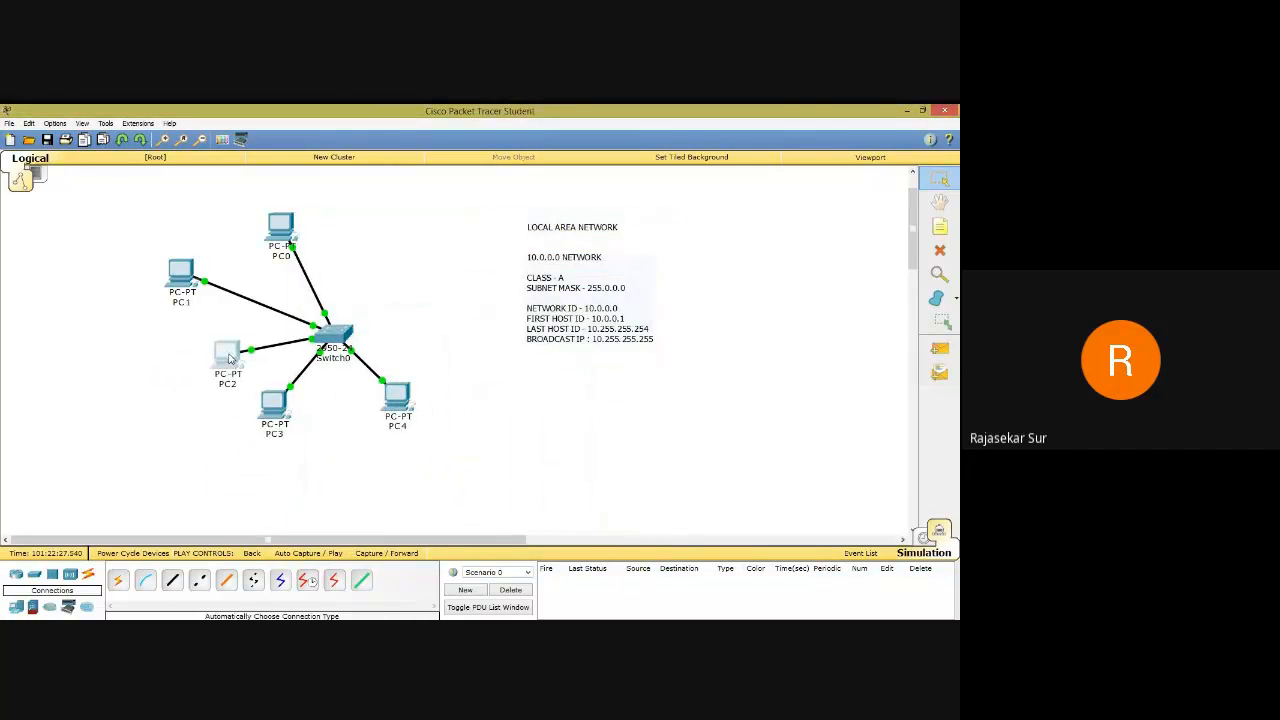
pyautogui.moveTo(186, 276); pyautogui.dragTo(231, 286)
pyautogui.moveTo(280, 228); pyautogui.dragTo(295, 235)
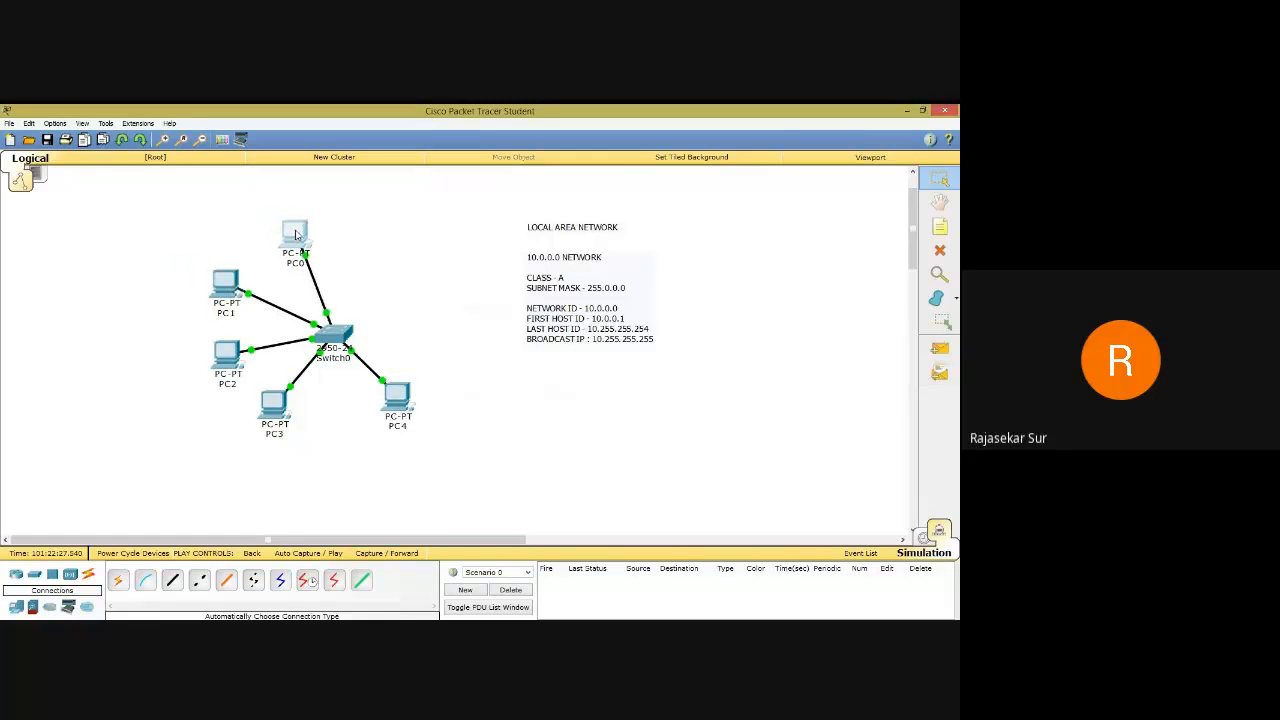
# Move the 10.0.0.0 network details note and the LOCAL AREA NETWORK title to the empty area left of PC1 and PC2.
pyautogui.moveTo(598, 311); pyautogui.dragTo(128, 342)
pyautogui.moveTo(600, 237); pyautogui.dragTo(142, 242)
pyautogui.click(549, 341)
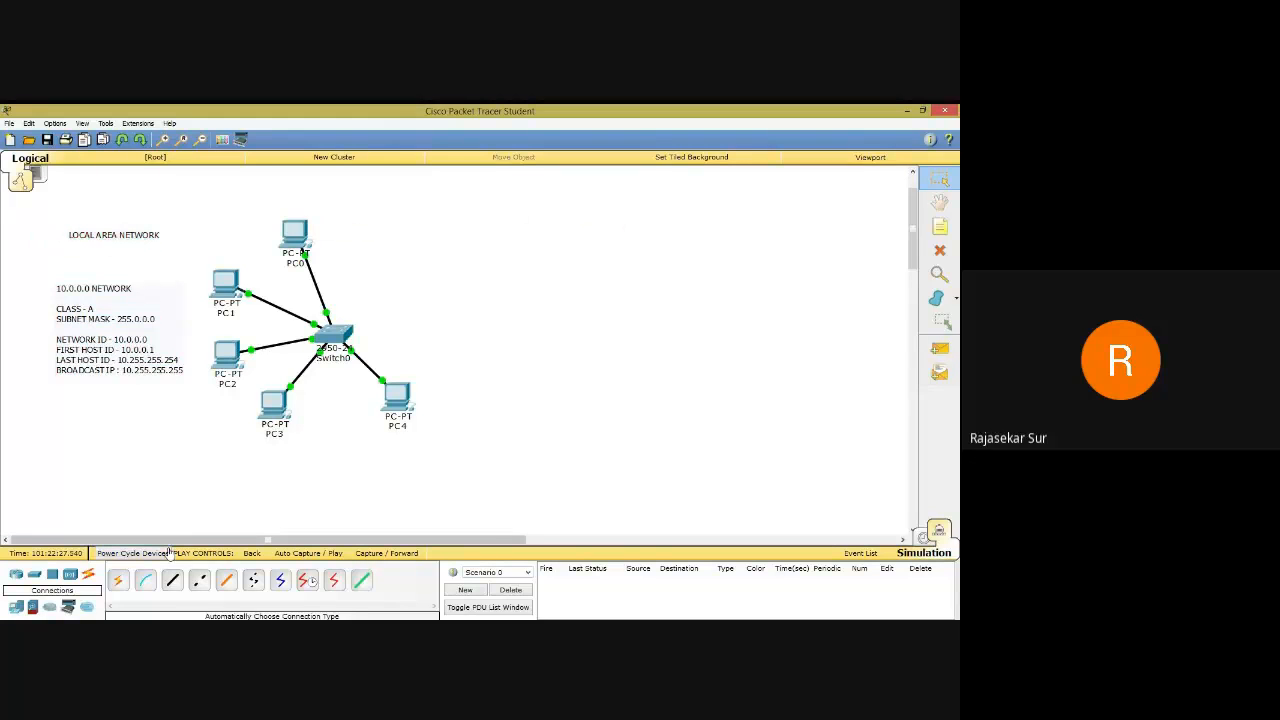
# Add four generic PCs in the empty area right of the first LAN and arrange them in an arc.
pyautogui.click(24, 608)
pyautogui.click(145, 580)
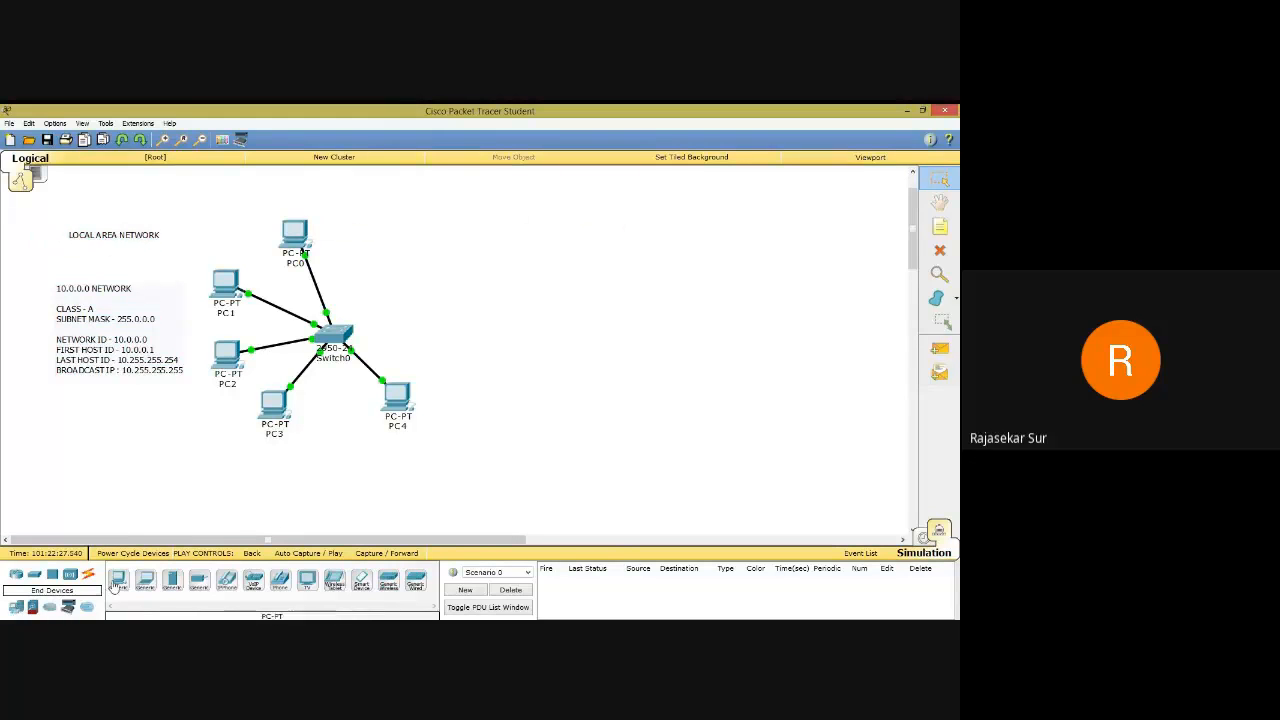
pyautogui.click(665, 278)
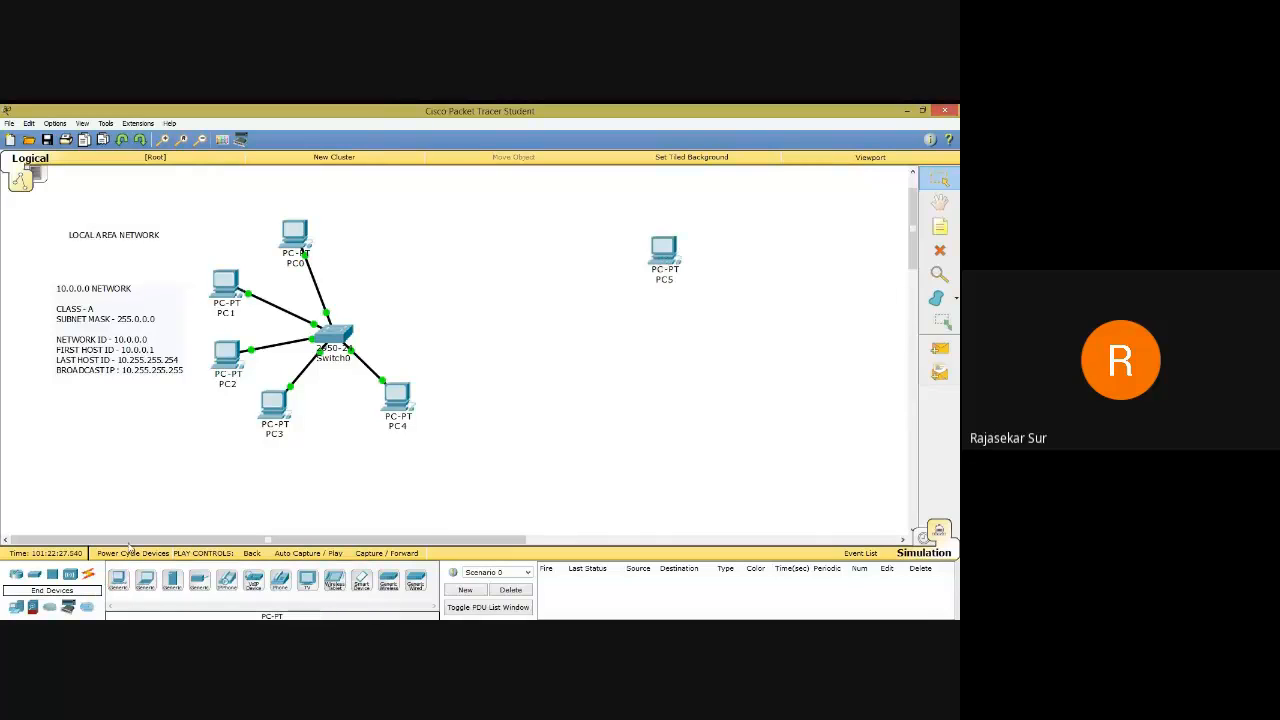
pyautogui.click(118, 580)
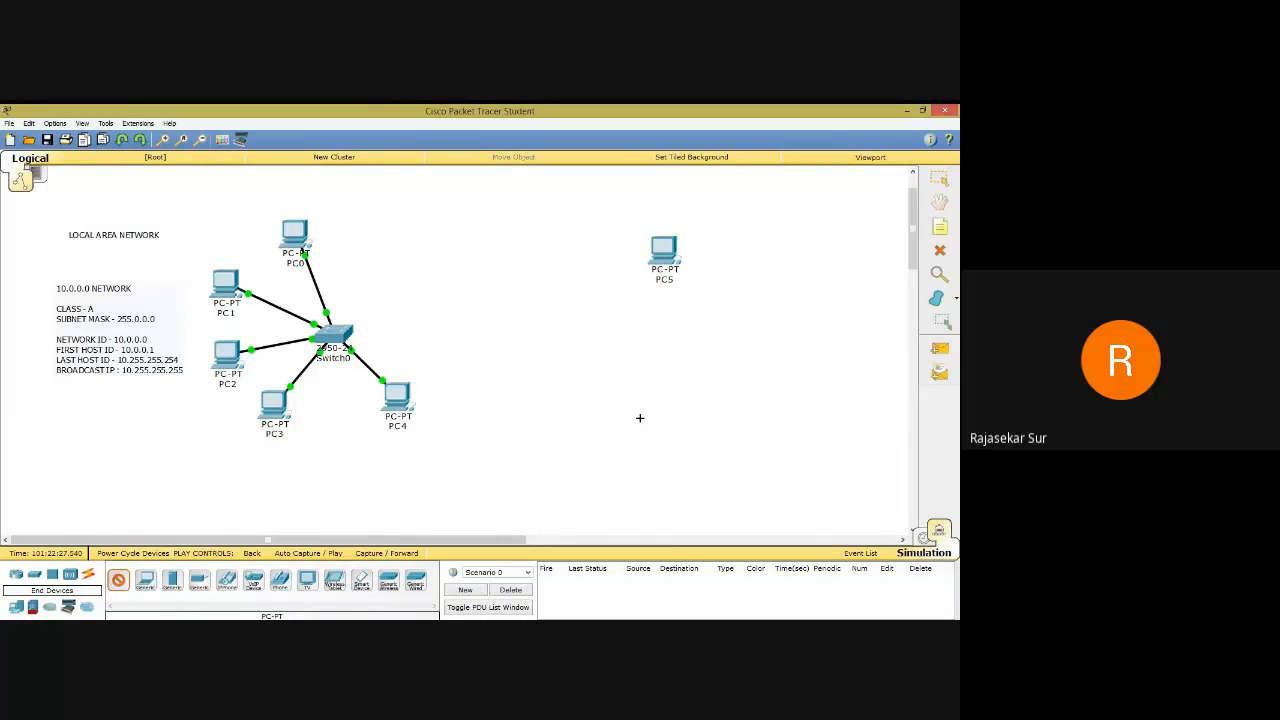
pyautogui.click(754, 300)
pyautogui.click(120, 582)
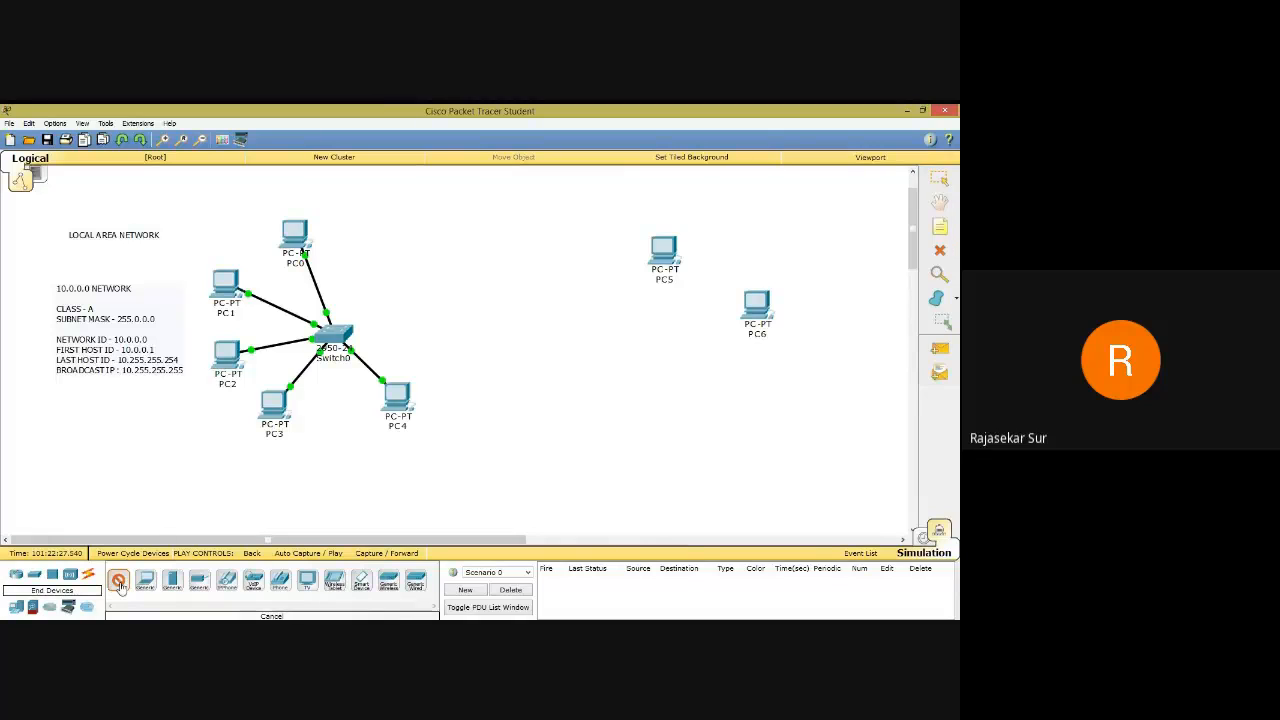
pyautogui.click(738, 425)
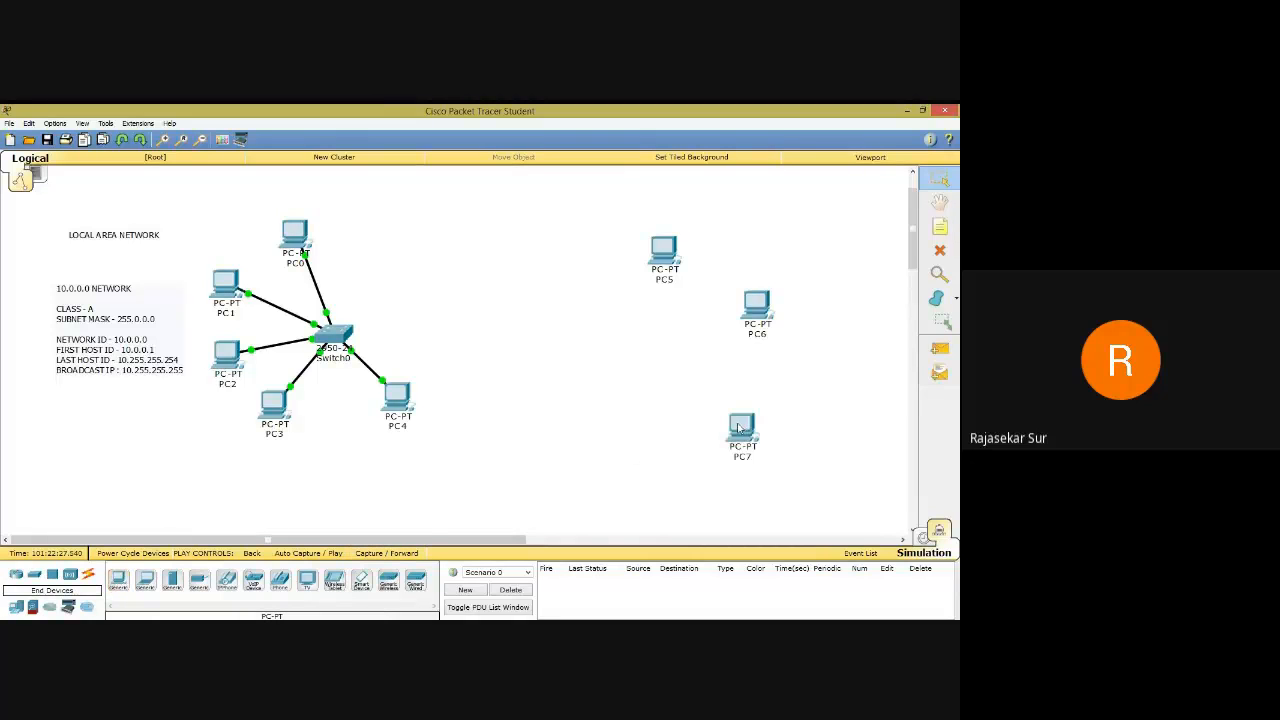
pyautogui.click(127, 578)
pyautogui.click(608, 452)
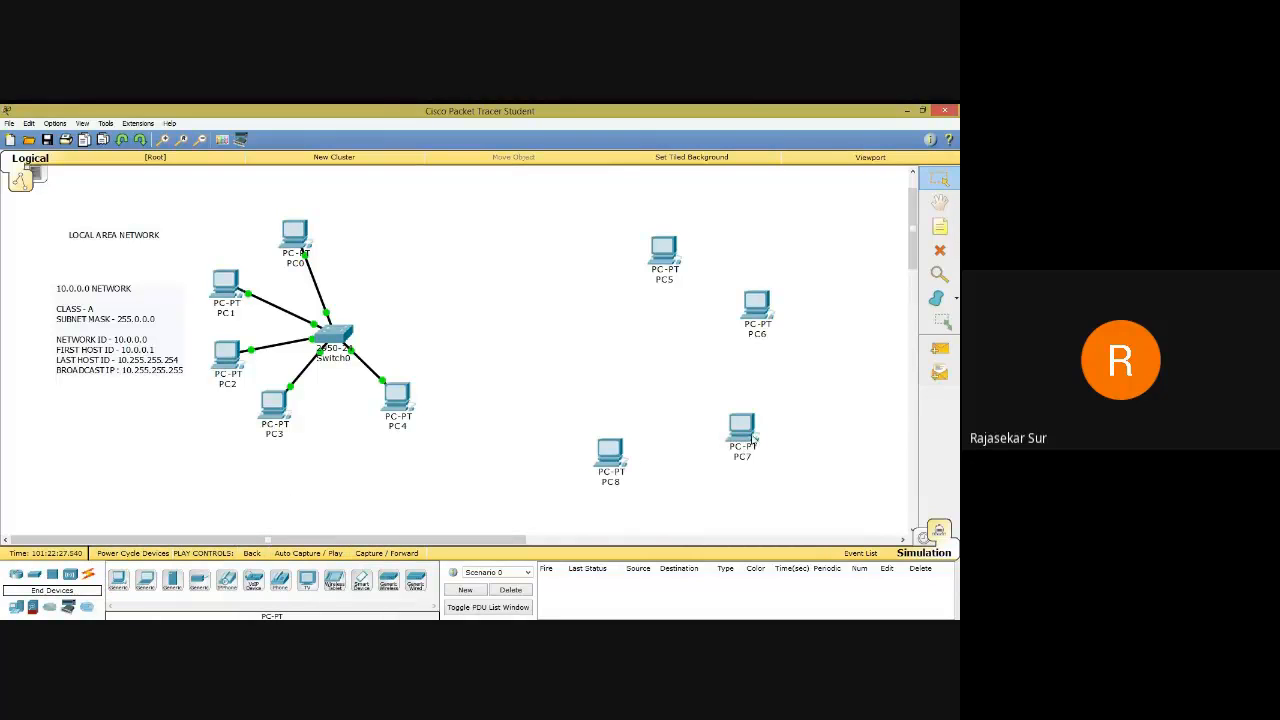
pyautogui.moveTo(755, 440); pyautogui.dragTo(738, 415)
pyautogui.moveTo(615, 452); pyautogui.dragTo(638, 428)
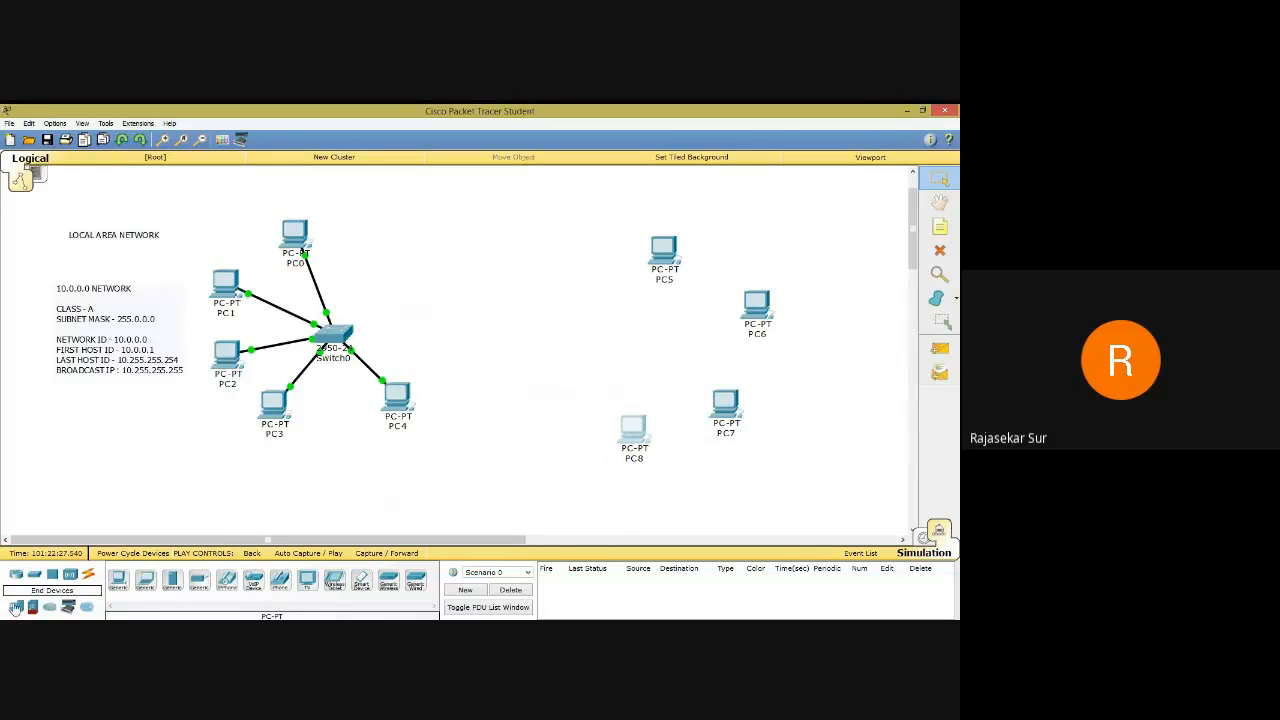
# Place a 2950-24 switch among the four new PCs.
pyautogui.click(35, 578)
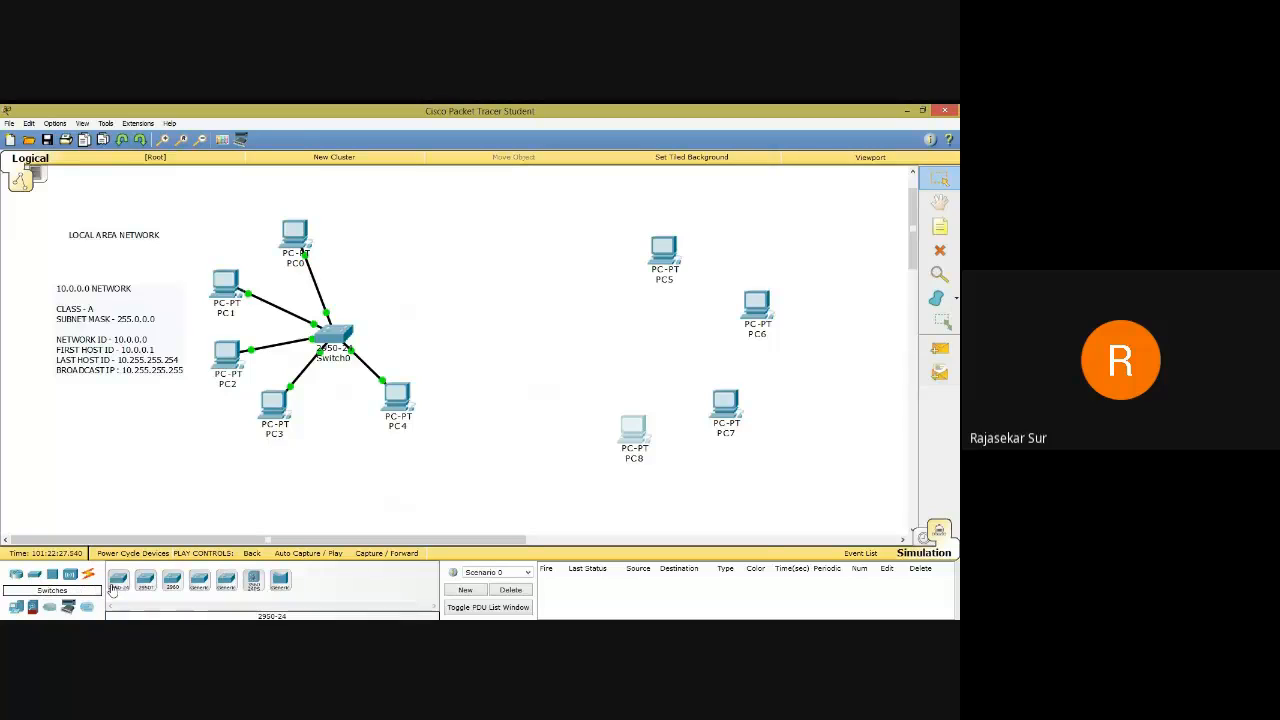
pyautogui.click(118, 579)
pyautogui.click(634, 328)
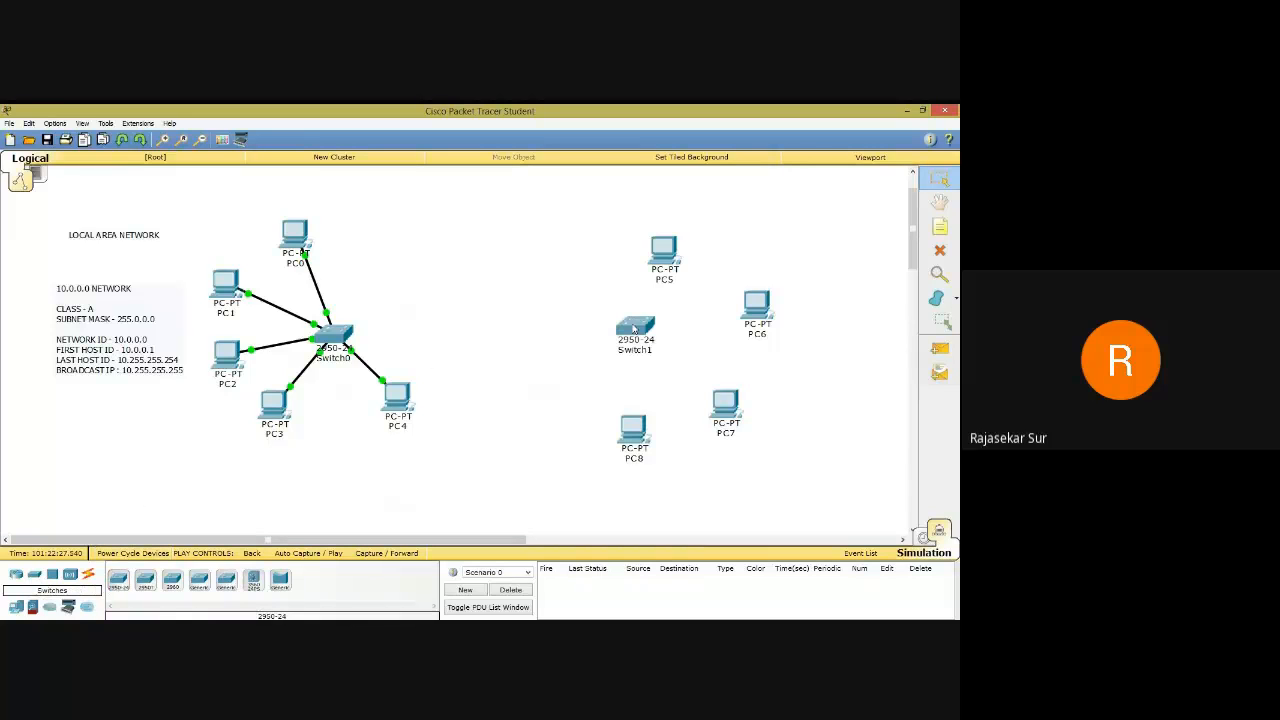
# Cable the new switch to PC5 and PC6 with the automatically chosen connection type.
pyautogui.click(90, 575)
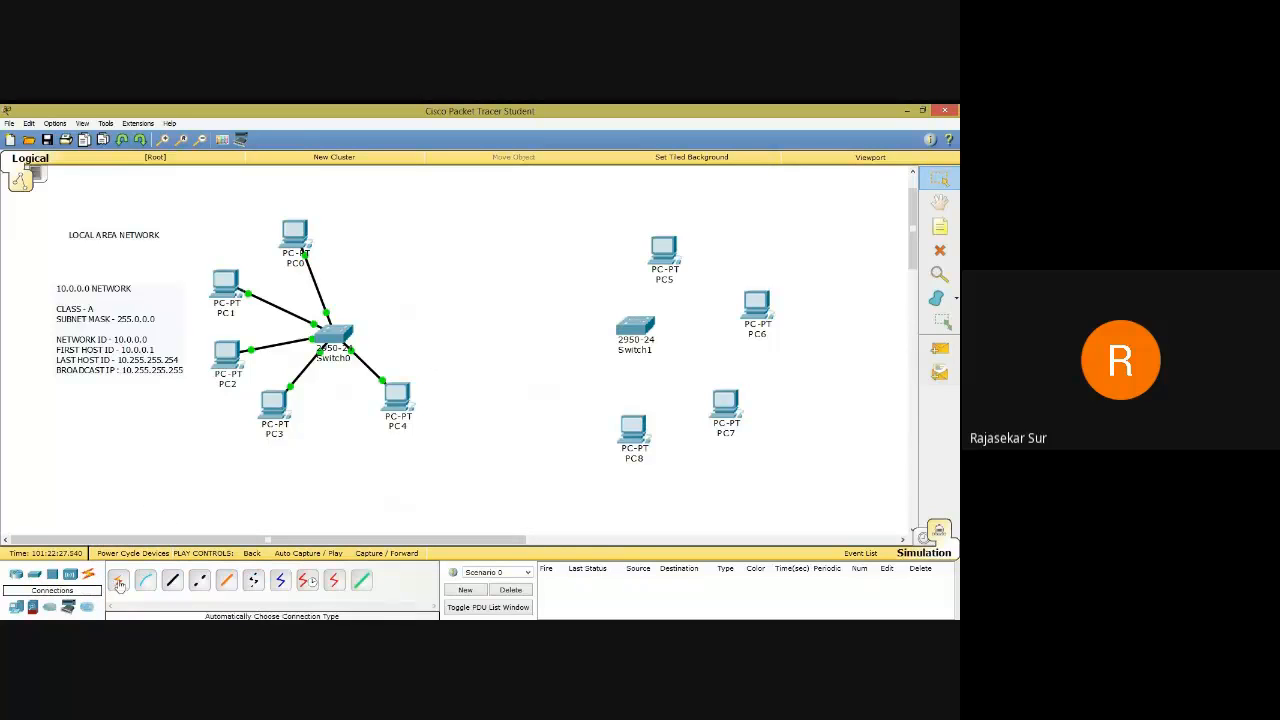
pyautogui.click(118, 580)
pyautogui.click(637, 325)
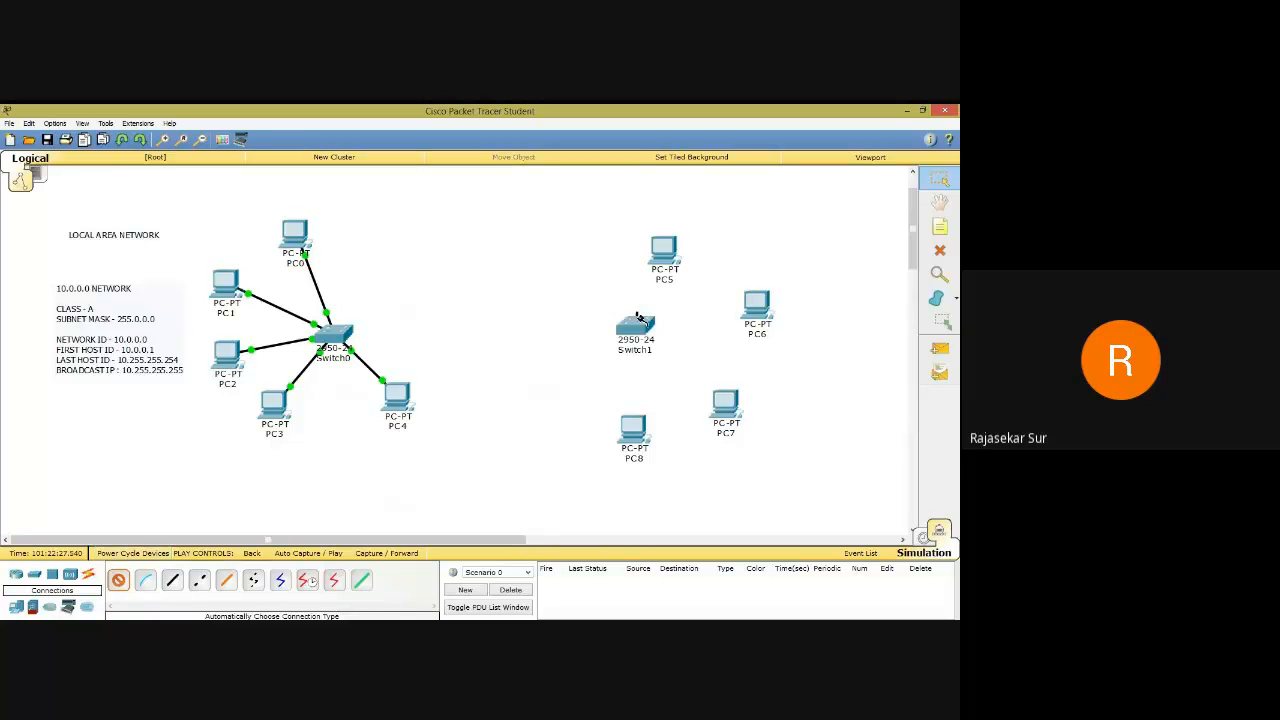
pyautogui.click(663, 252)
pyautogui.click(118, 580)
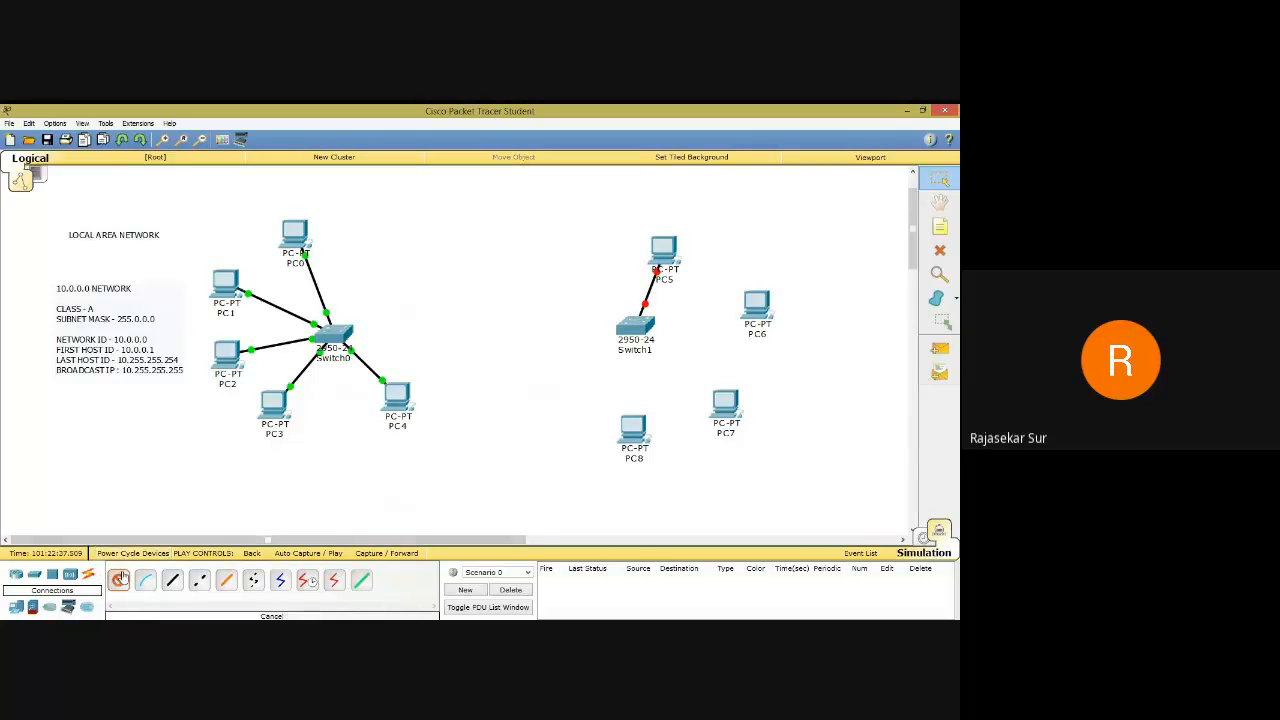
pyautogui.click(636, 326)
pyautogui.click(756, 305)
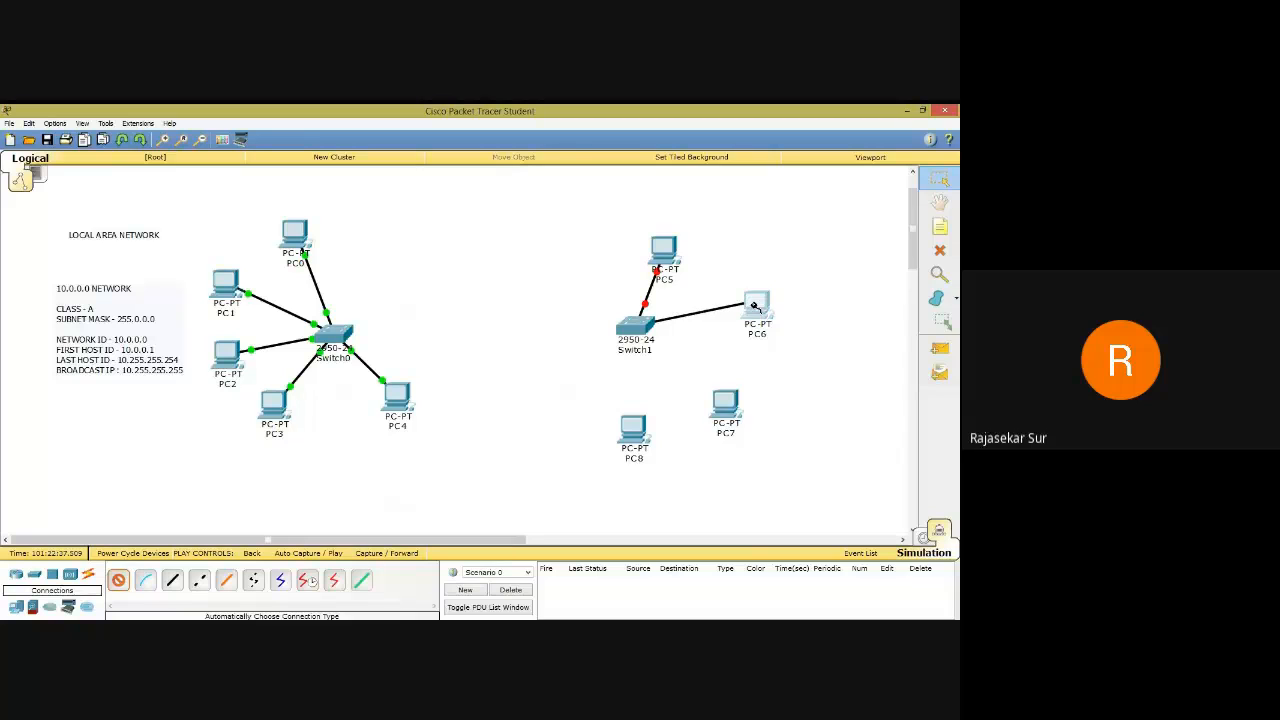
# Cable the new switch to PC7 and PC8 with the automatically chosen connection type.
pyautogui.click(118, 580)
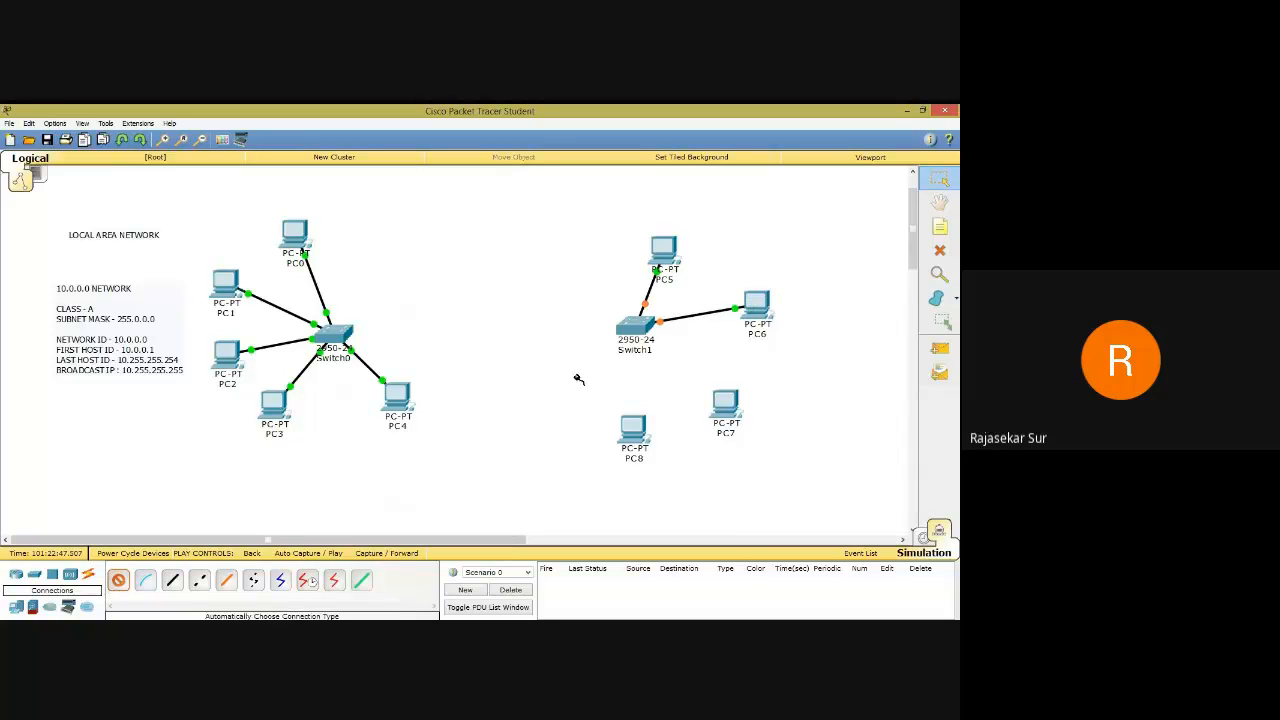
pyautogui.click(637, 326)
pyautogui.click(737, 401)
pyautogui.click(118, 580)
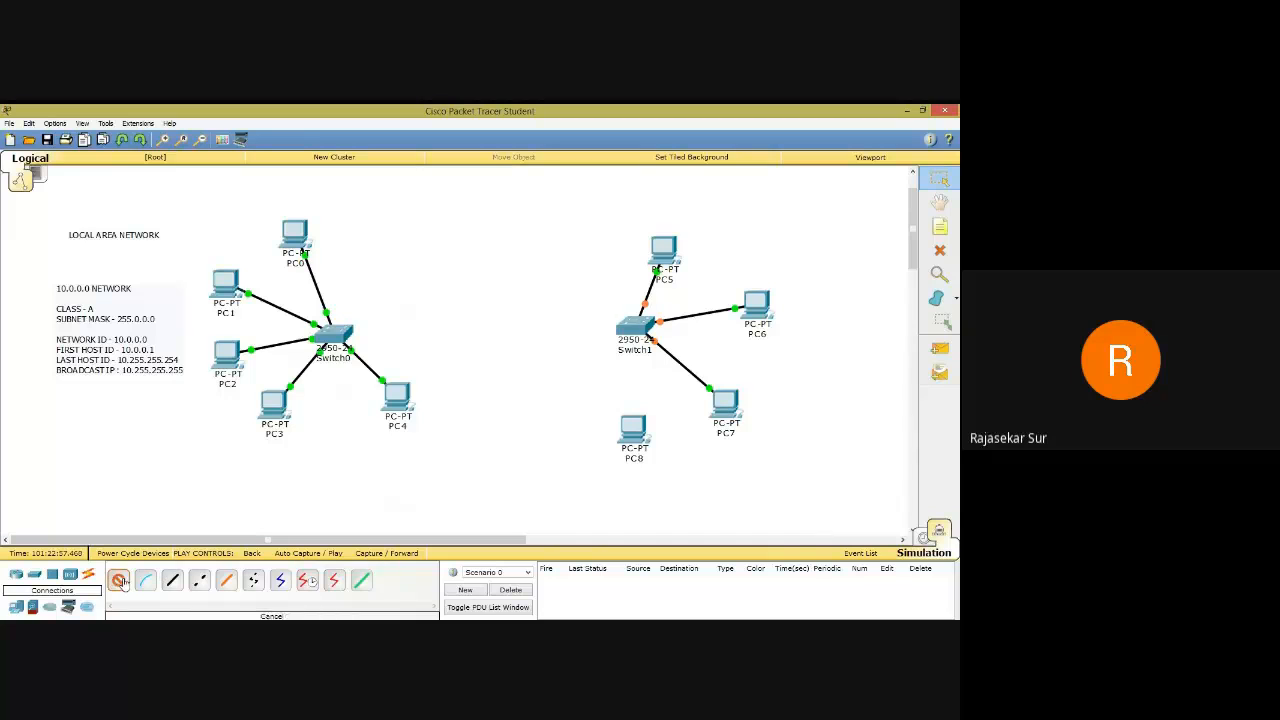
pyautogui.click(630, 330)
pyautogui.click(641, 433)
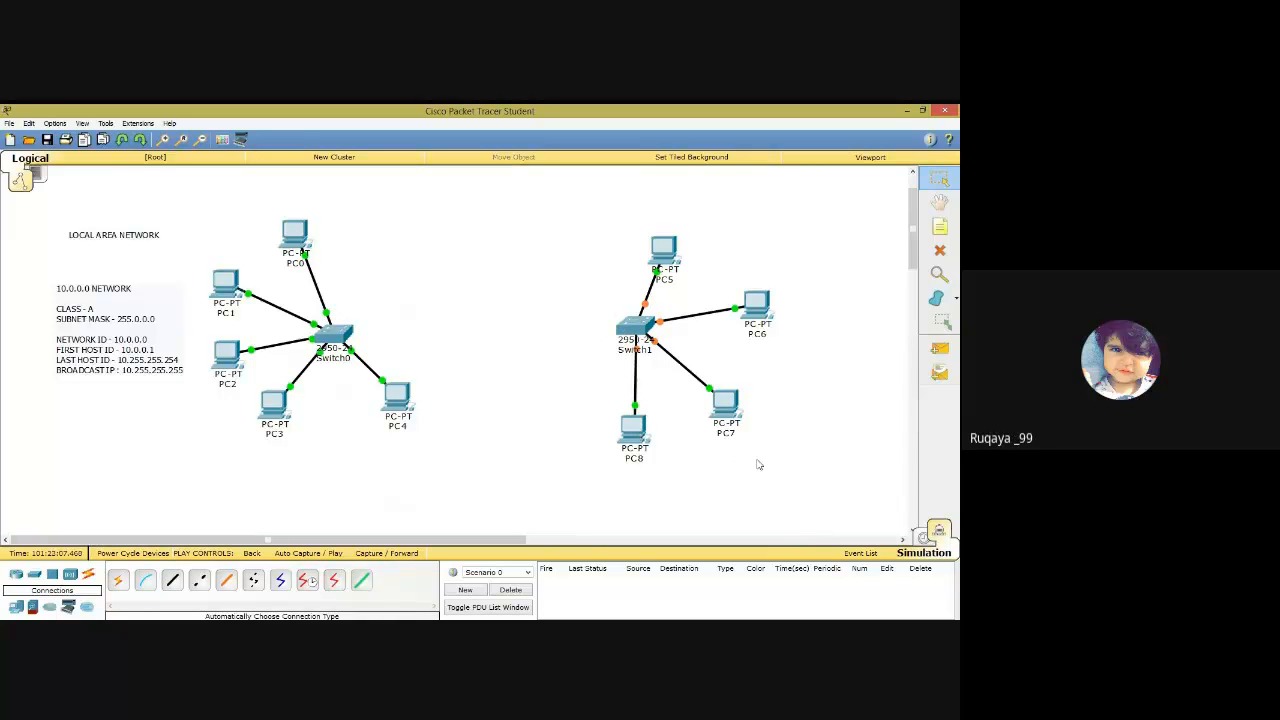
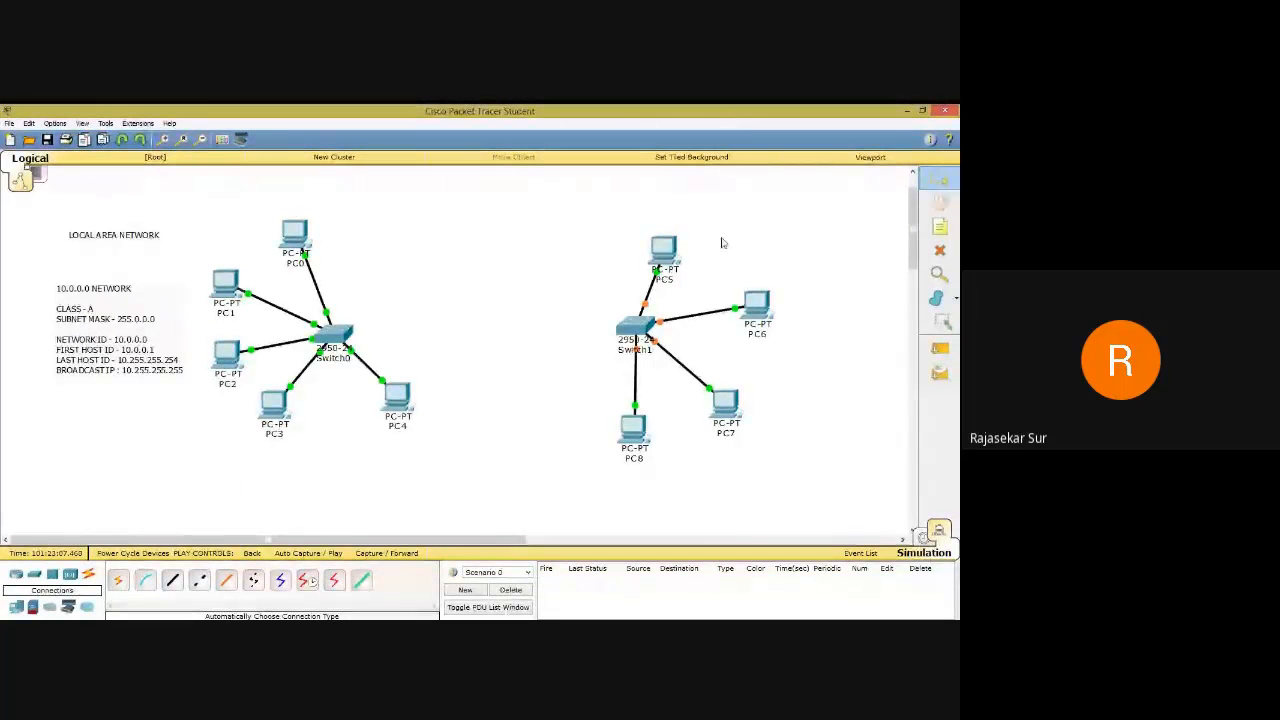
# Shift PC5, the second switch, PC6, PC7 and PC8 slightly up and left to tidy the second LAN.
pyautogui.moveTo(666, 250); pyautogui.dragTo(624, 224)
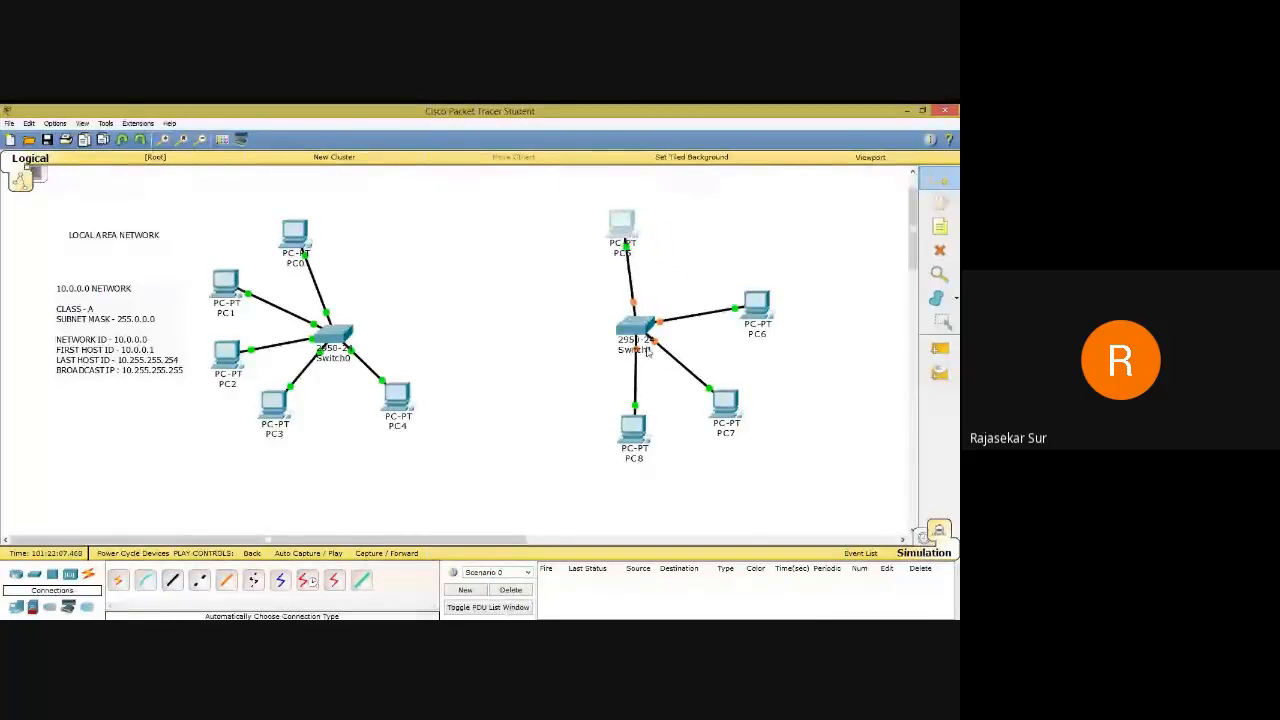
pyautogui.moveTo(640, 328); pyautogui.dragTo(600, 306)
pyautogui.moveTo(757, 305); pyautogui.dragTo(719, 282)
pyautogui.moveTo(725, 408); pyautogui.dragTo(709, 376)
pyautogui.moveTo(619, 433); pyautogui.dragTo(596, 403)
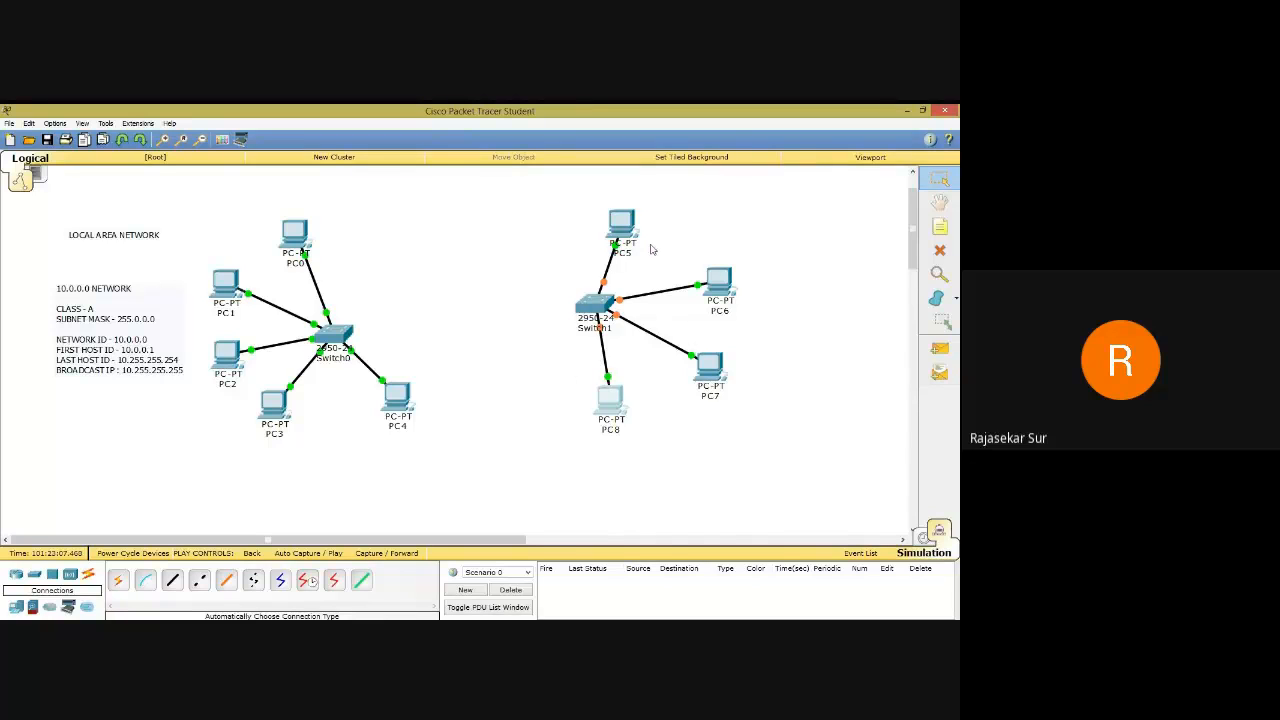
# Add a note below the second LAN, beside PC8, with the first line "20.0.0.0 NETWORK".
pyautogui.doubleClick(114, 357)
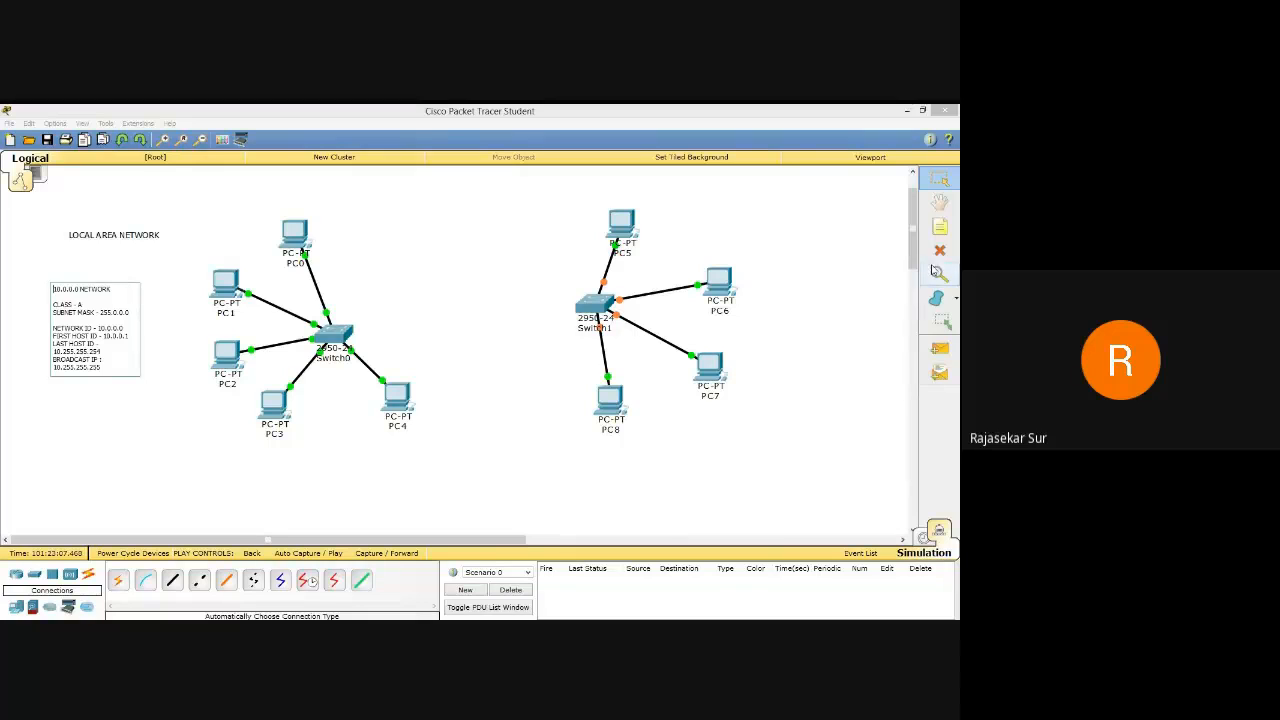
pyautogui.click(940, 230)
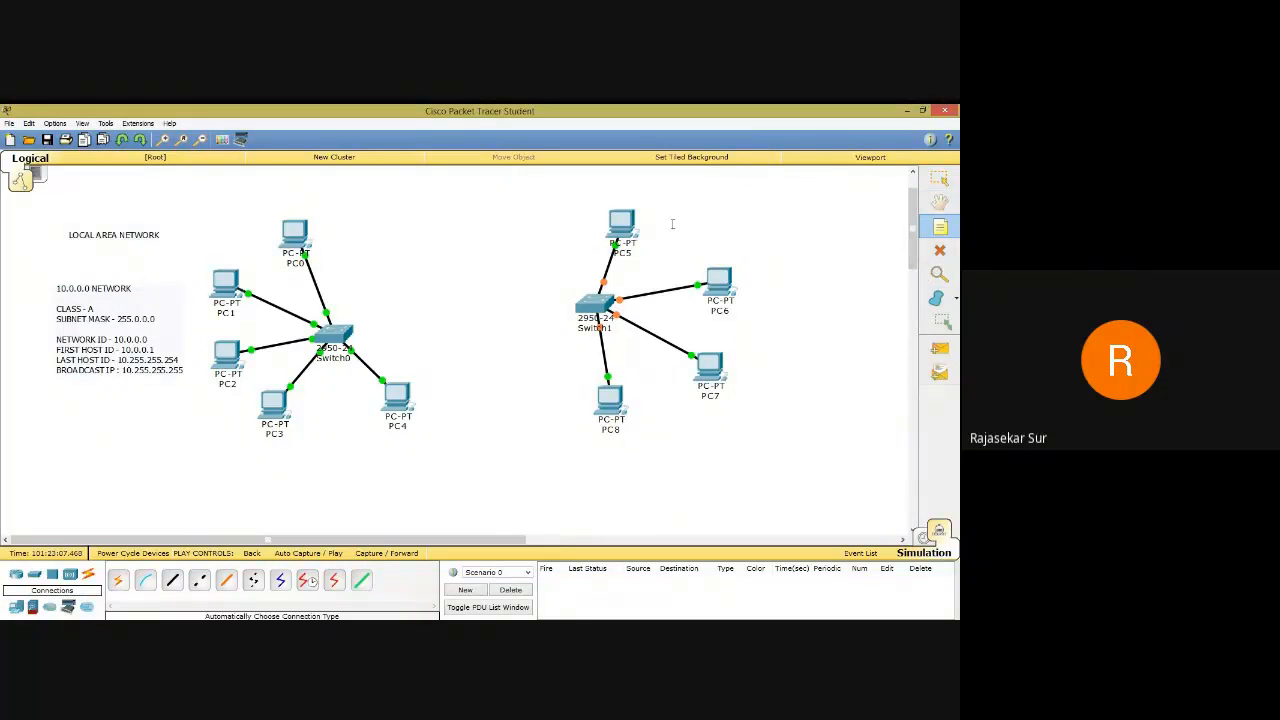
pyautogui.click(650, 432)
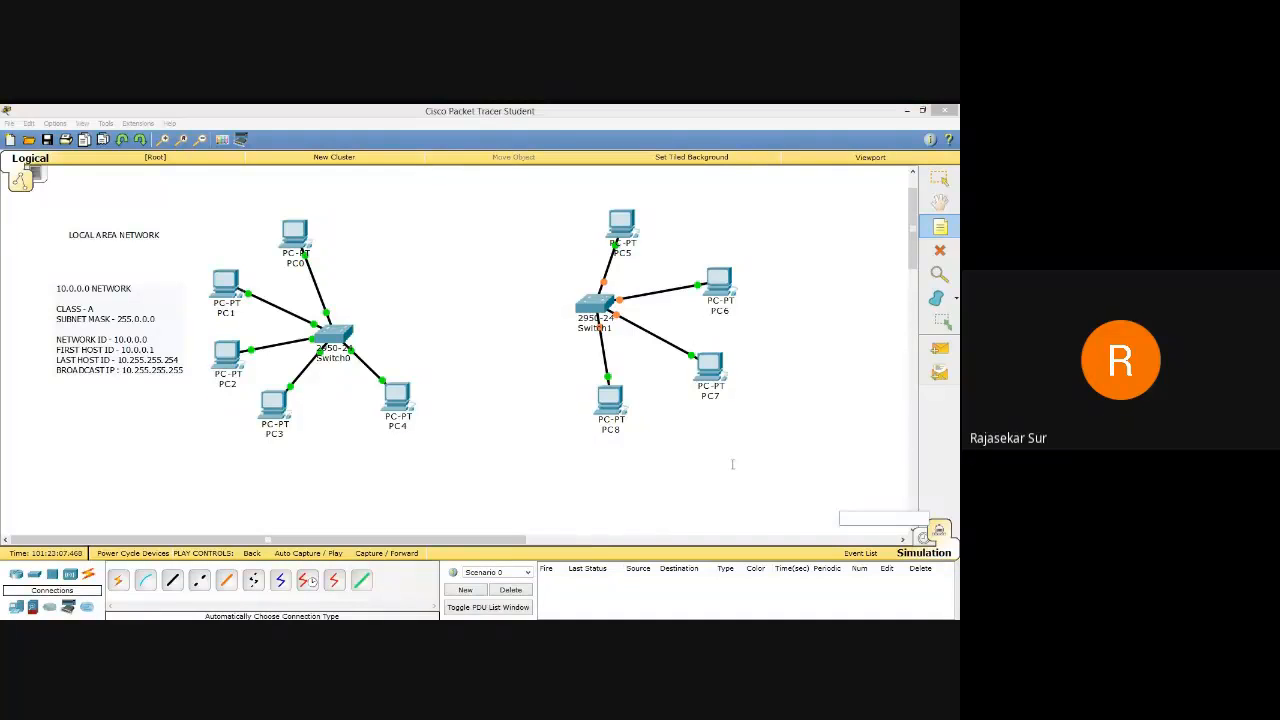
pyautogui.write('20.0.0.0')
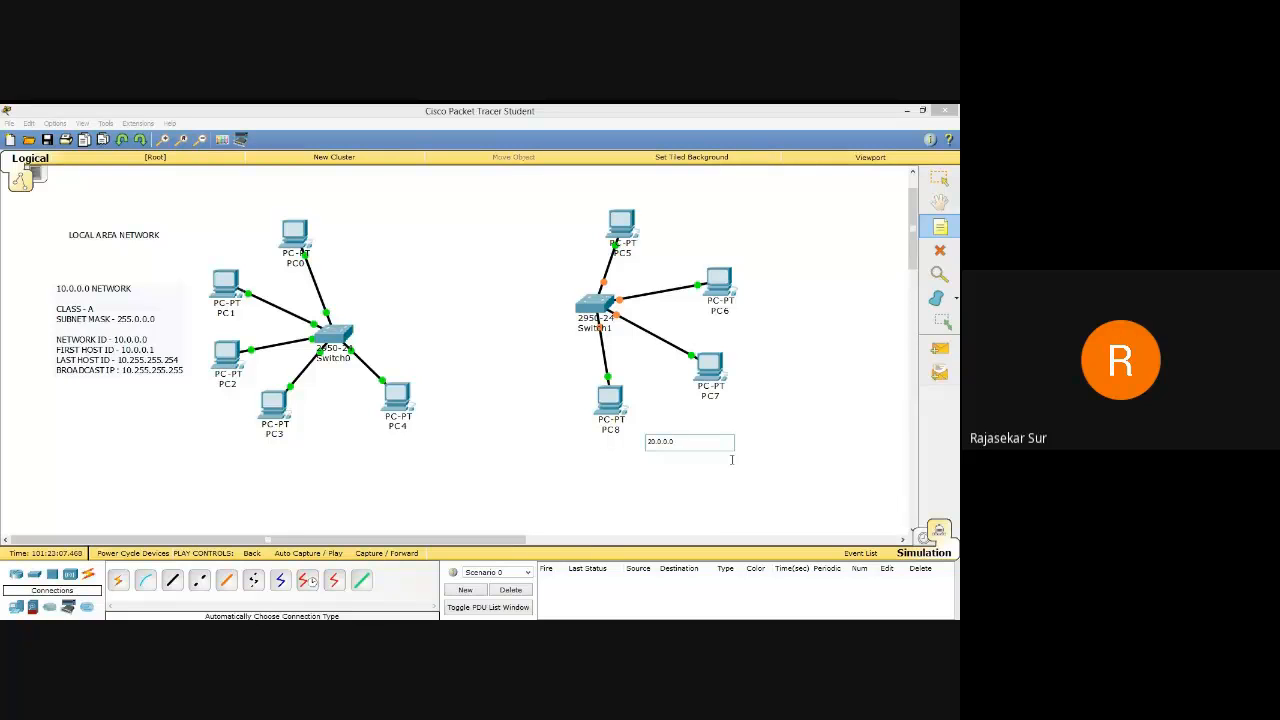
pyautogui.write('netwo')
pyautogui.press('BackSpace')
pyautogui.press('BackSpace')
pyautogui.press('BackSpace')
pyautogui.press('BackSpace')
pyautogui.write('NETWR')
pyautogui.press('Return')
# Add the lines "CLASS - A" and "SUBNET MASK" to the 20.0.0.0 network note.
pyautogui.write('CLASS - A')
pyautogui.press('Return')
pyautogui.write('SUBN')
pyautogui.press('BackSpace')
pyautogui.press('BackSpace')
pyautogui.write('NET MAS')
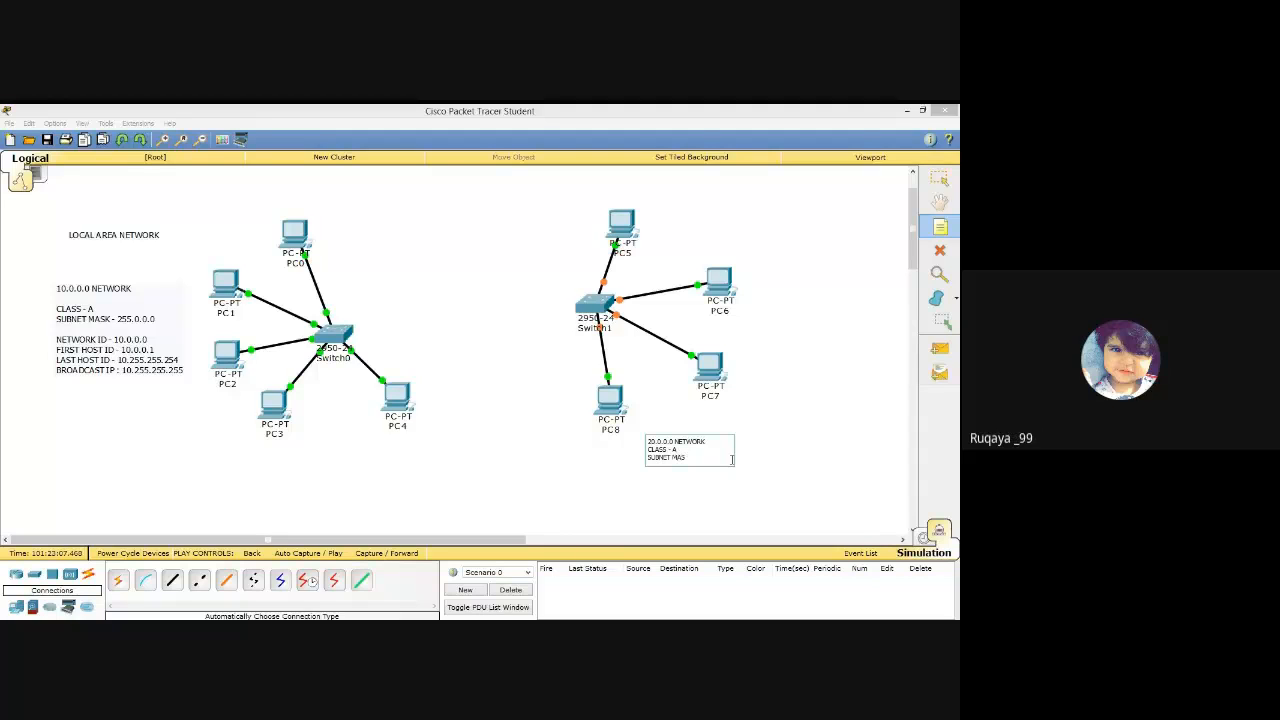
pyautogui.write('K')
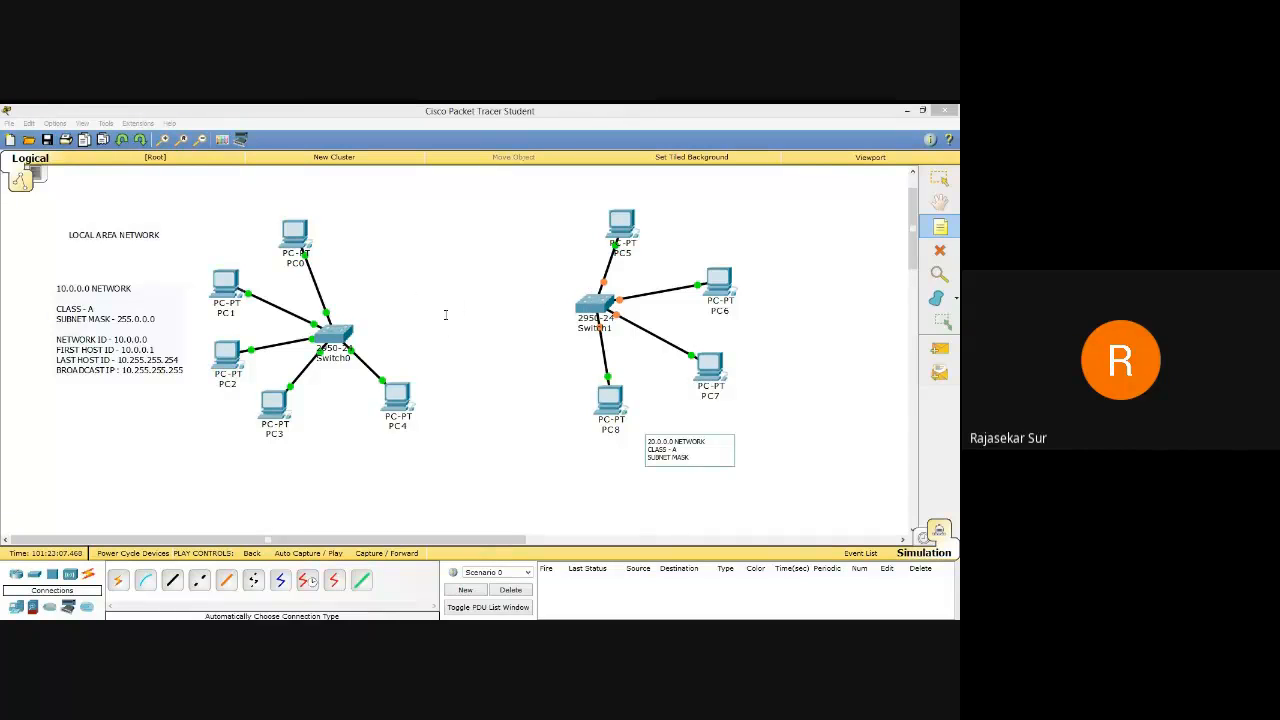
# Place a generic Router-PT between the two LANs.
pyautogui.click(15, 579)
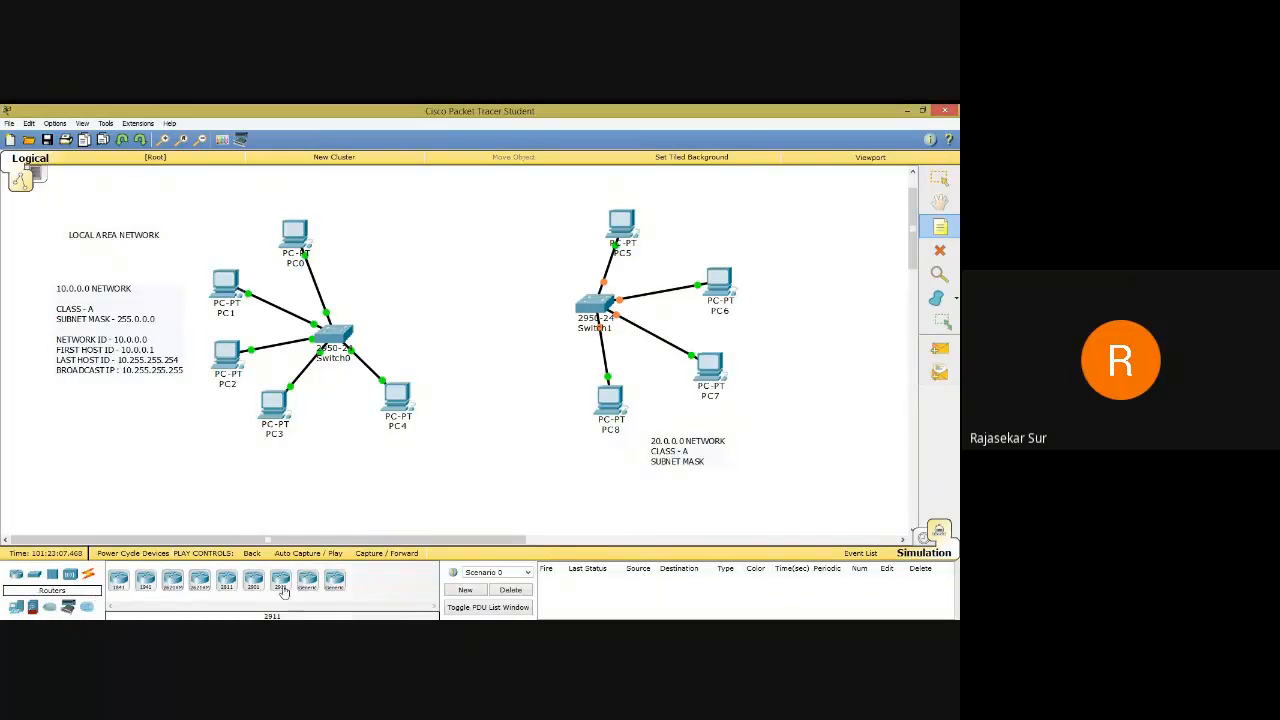
pyautogui.click(307, 579)
pyautogui.click(463, 303)
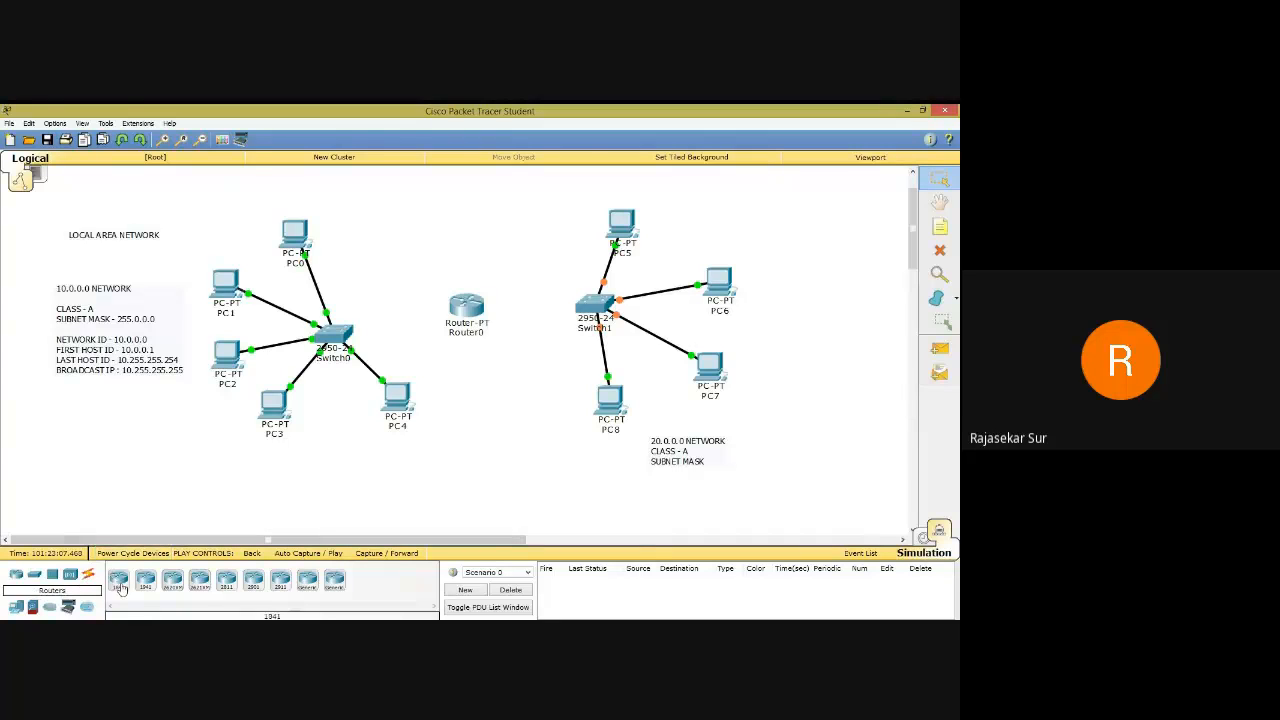
# Cable the router to the switches of both LANs with the automatically chosen connection type.
pyautogui.click(88, 576)
pyautogui.click(118, 580)
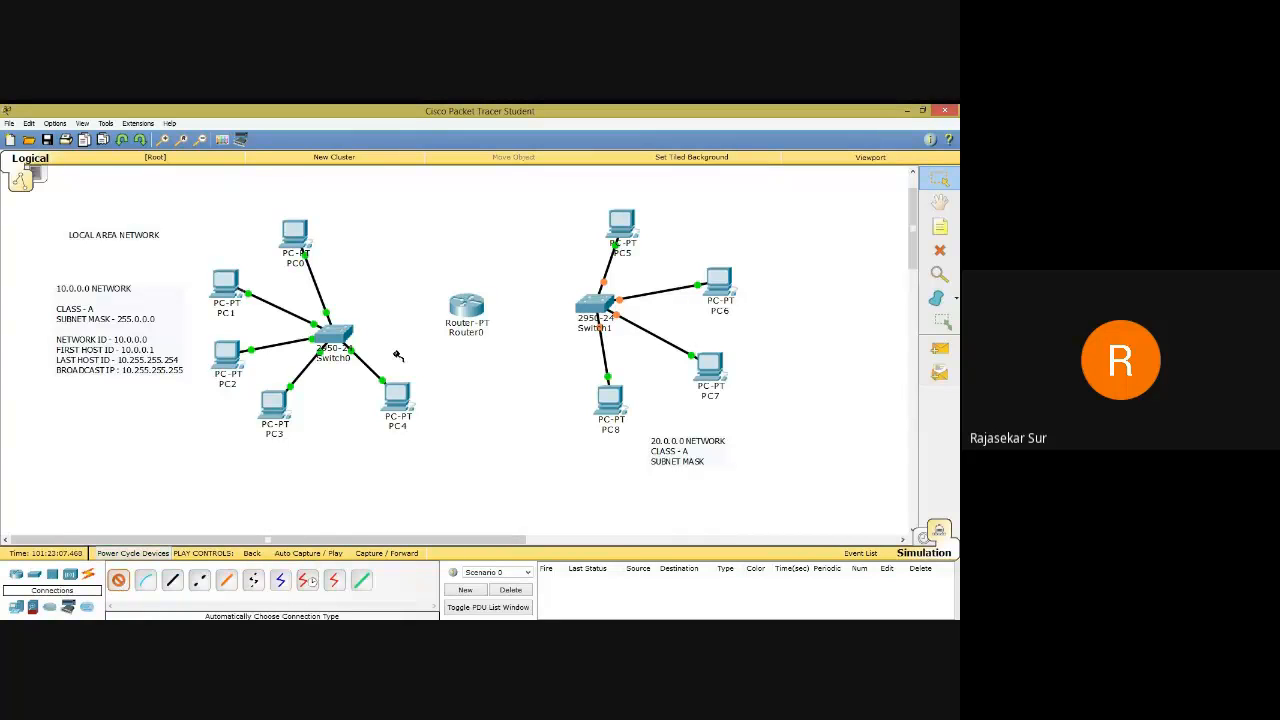
pyautogui.click(345, 338)
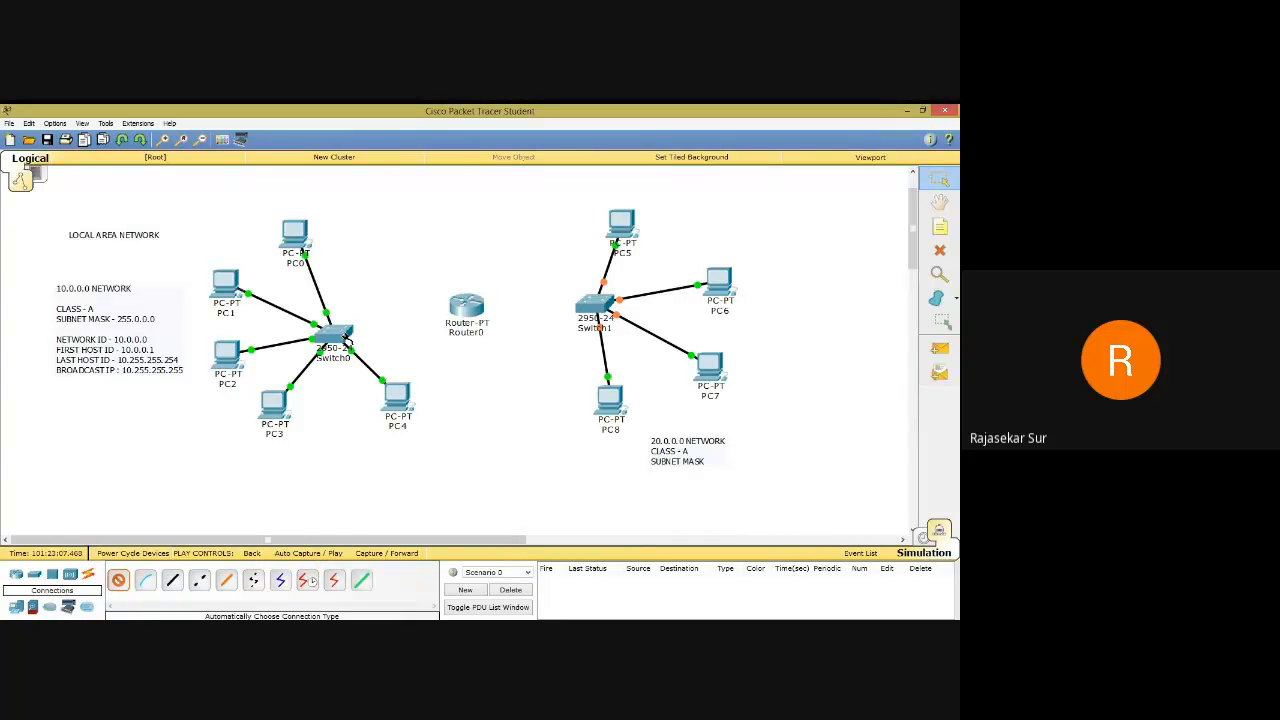
pyautogui.click(465, 304)
pyautogui.click(118, 580)
pyautogui.click(472, 305)
pyautogui.click(594, 304)
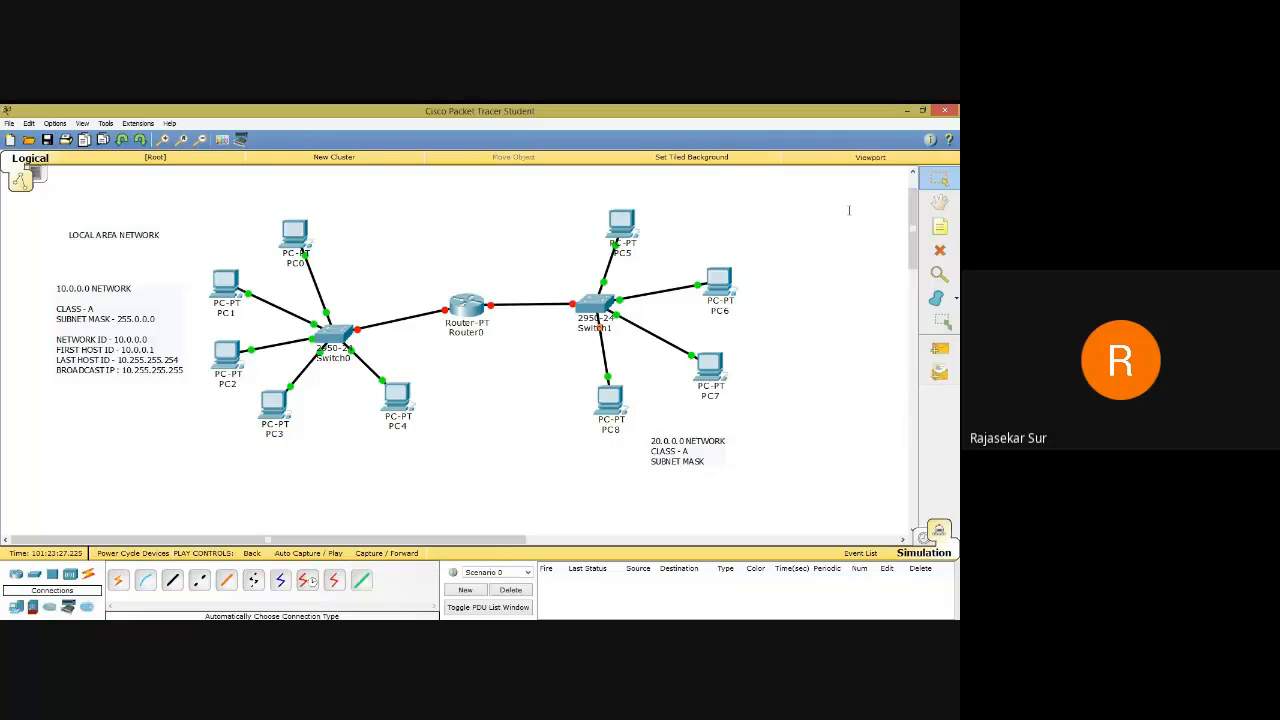
# Delete the router between the two switches.
pyautogui.click(940, 250)
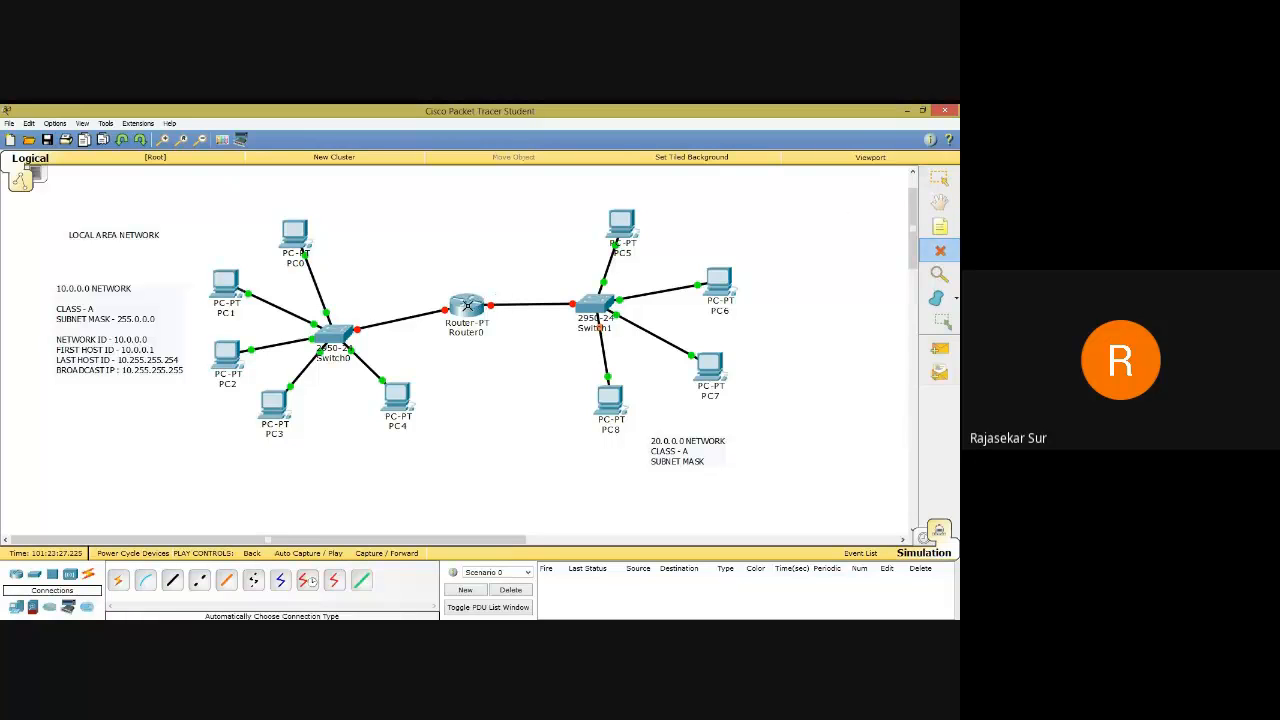
pyautogui.click(467, 305)
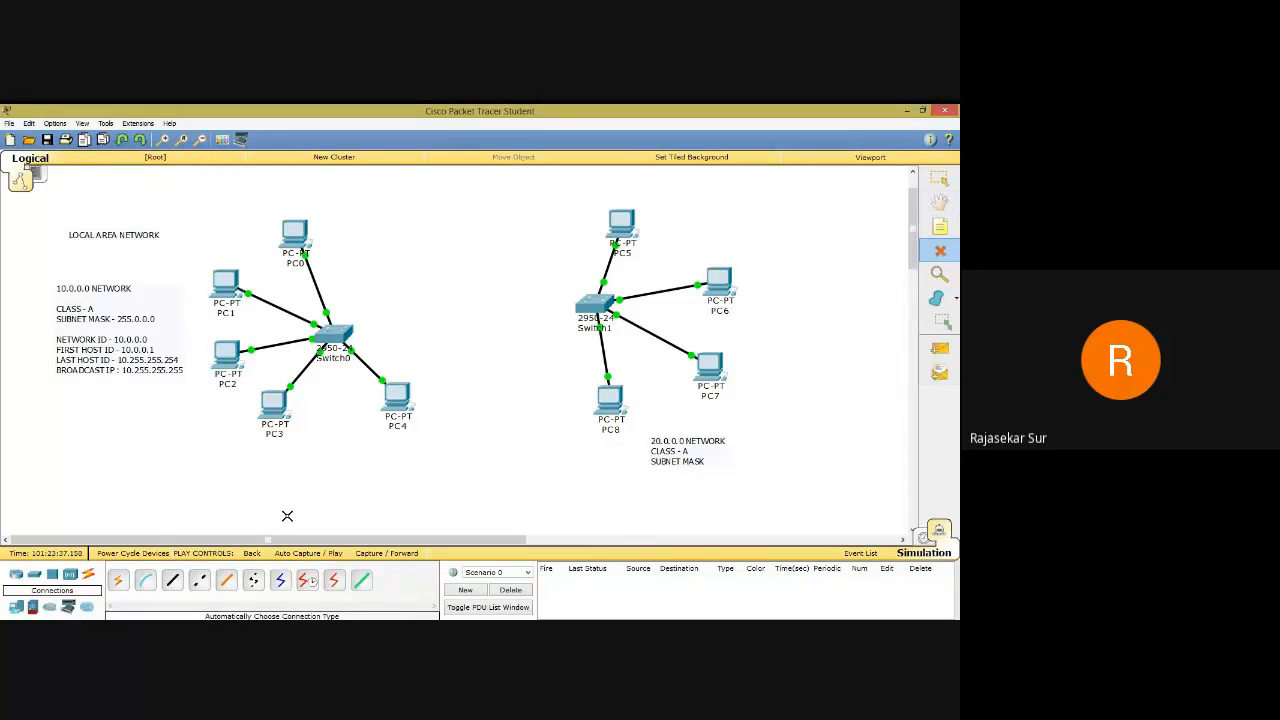
# Place a generic Router-PT between the two switches and delete it again.
pyautogui.click(14, 577)
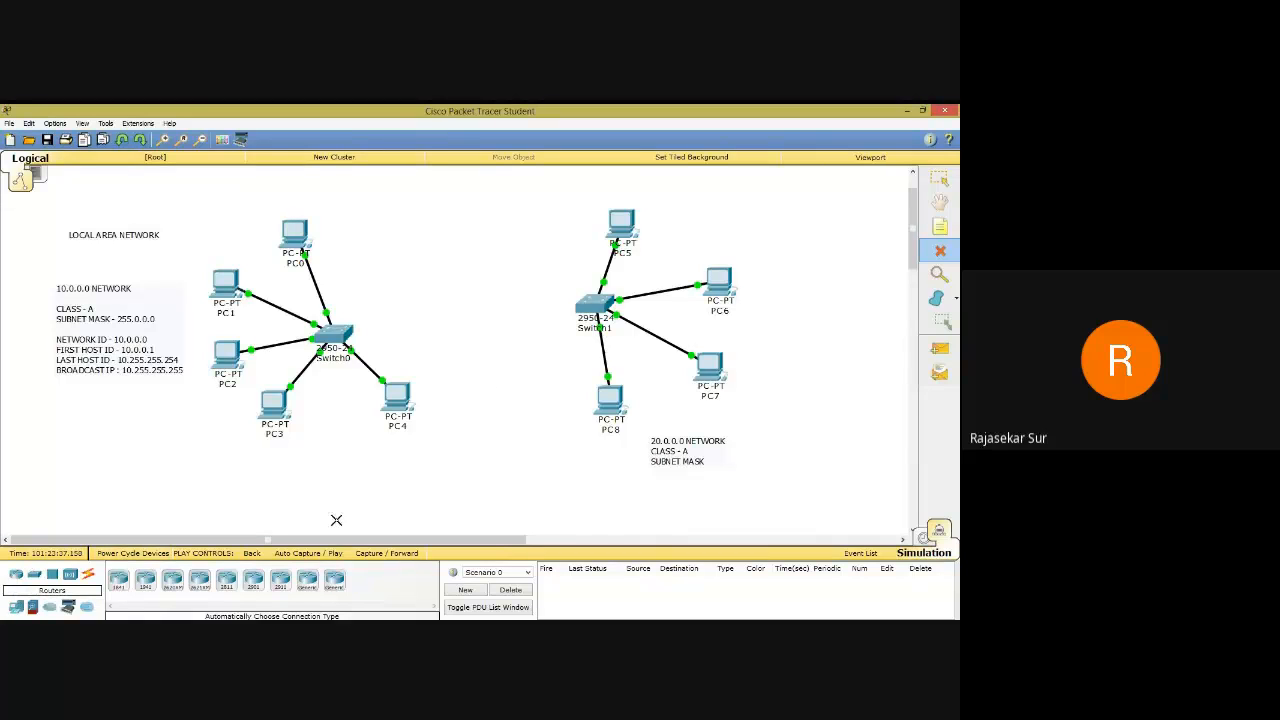
pyautogui.click(307, 582)
pyautogui.click(476, 312)
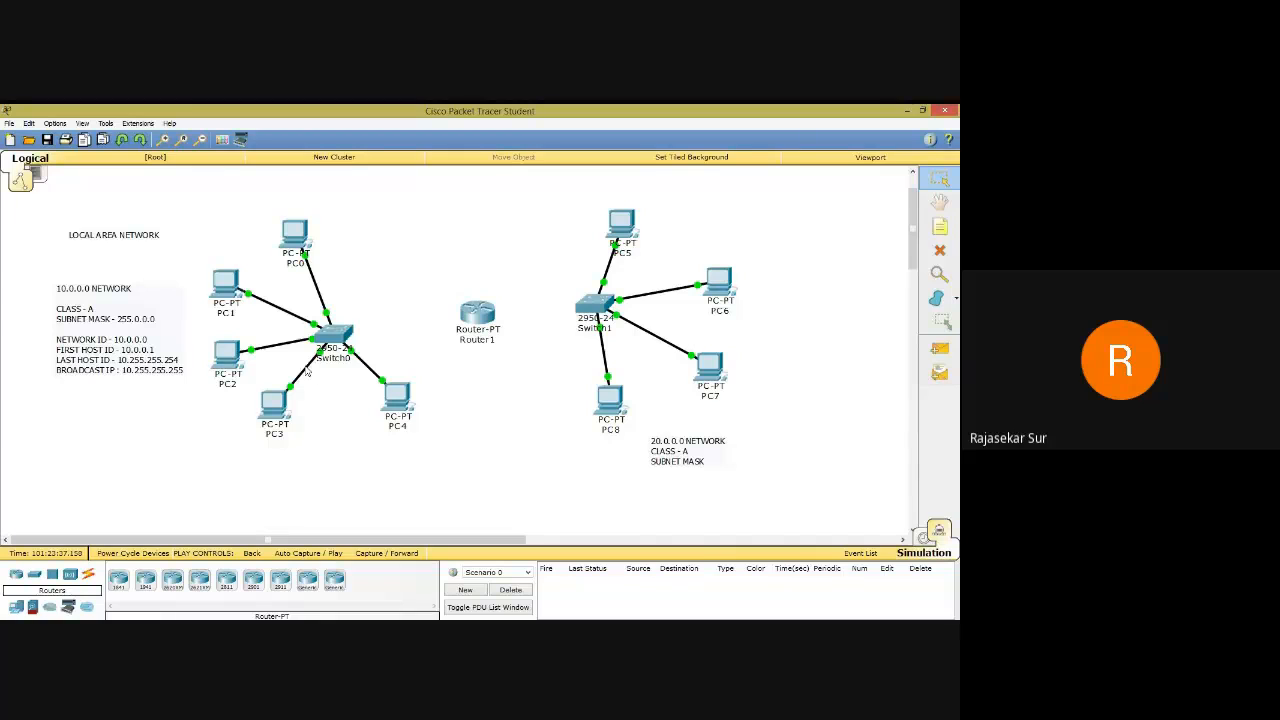
pyautogui.click(930, 255)
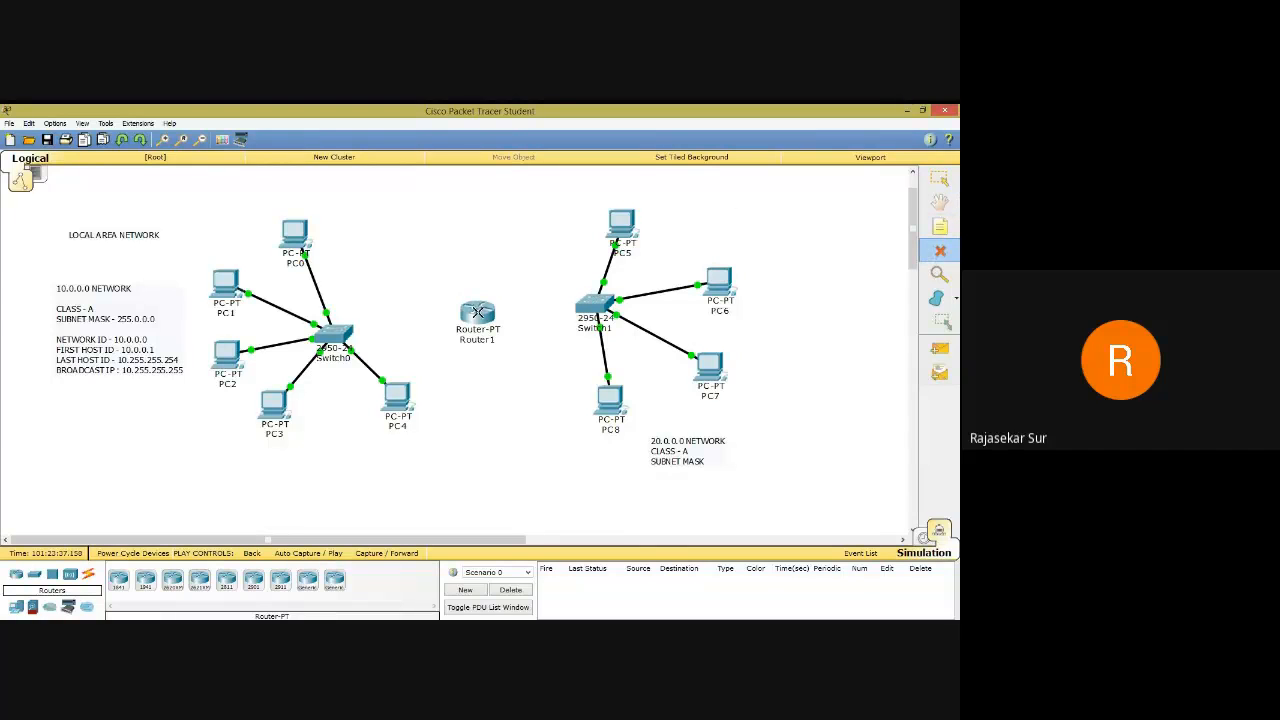
pyautogui.click(478, 312)
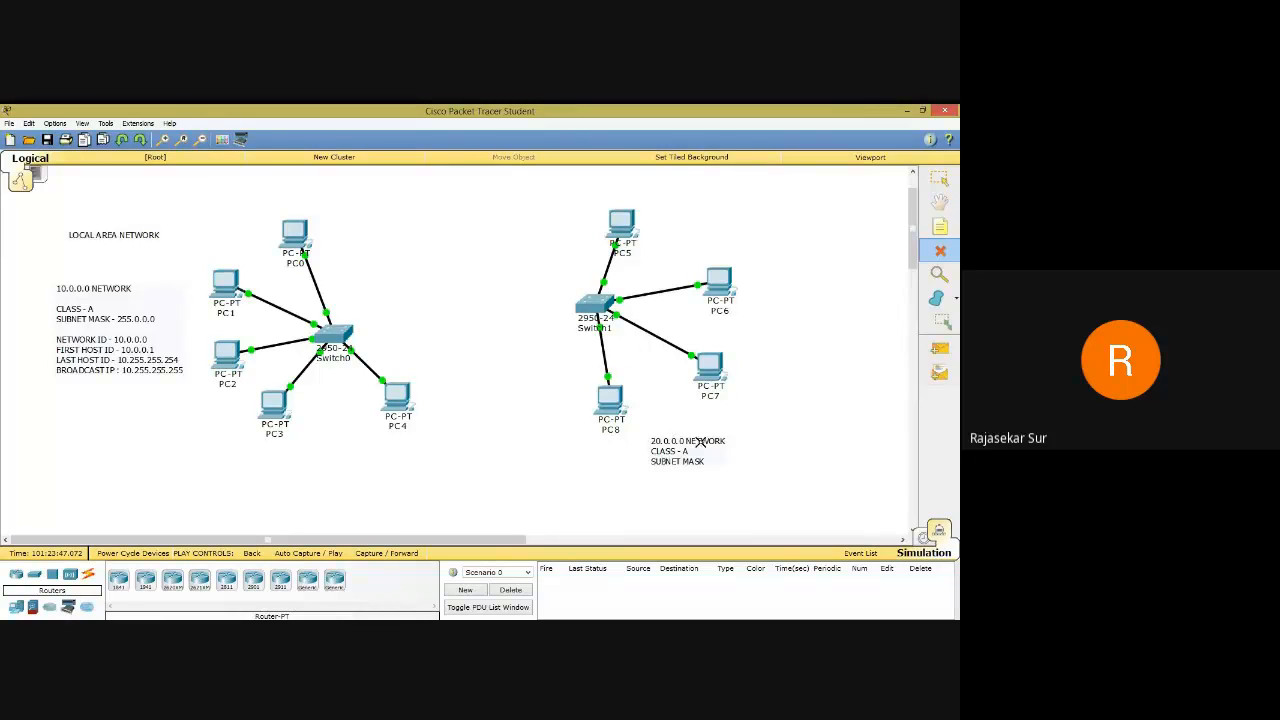
# Complete the subnet mask line in the 20.0.0.0 note as "SUBNET MASK - 255.0.0.0" and add "NETWORKID- 20.0.0.0".
pyautogui.click(939, 178)
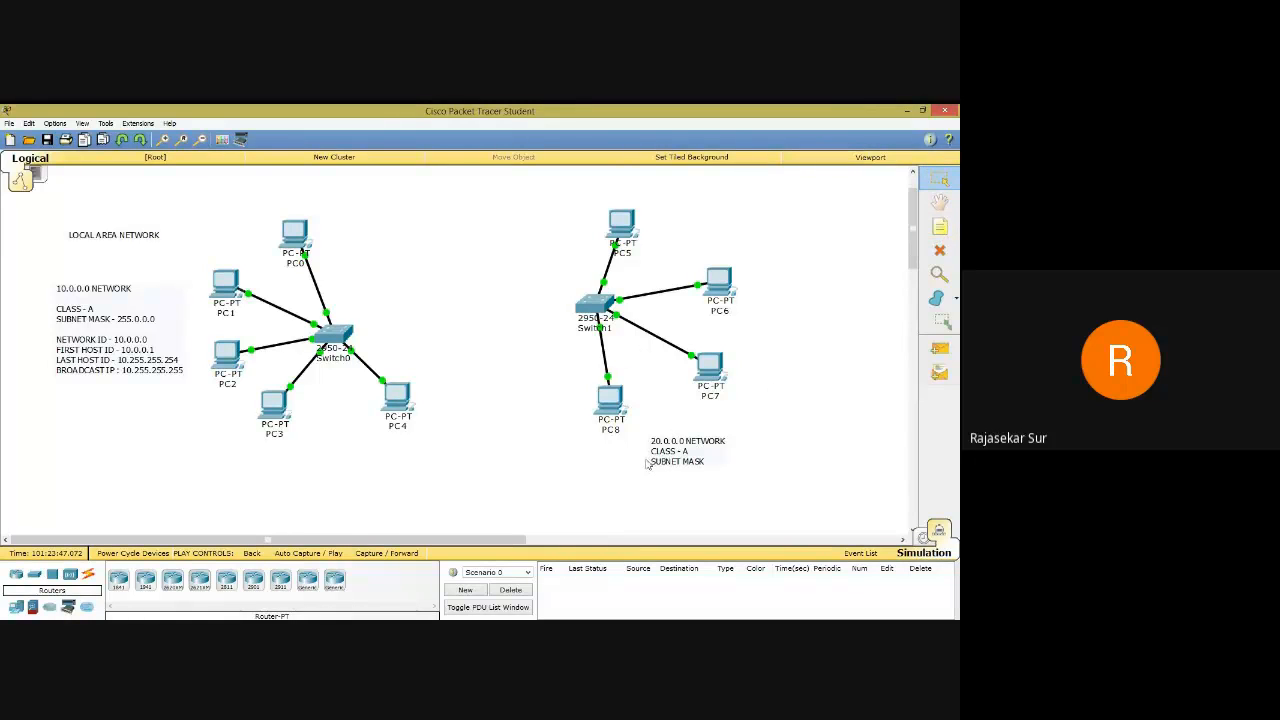
pyautogui.doubleClick(708, 463)
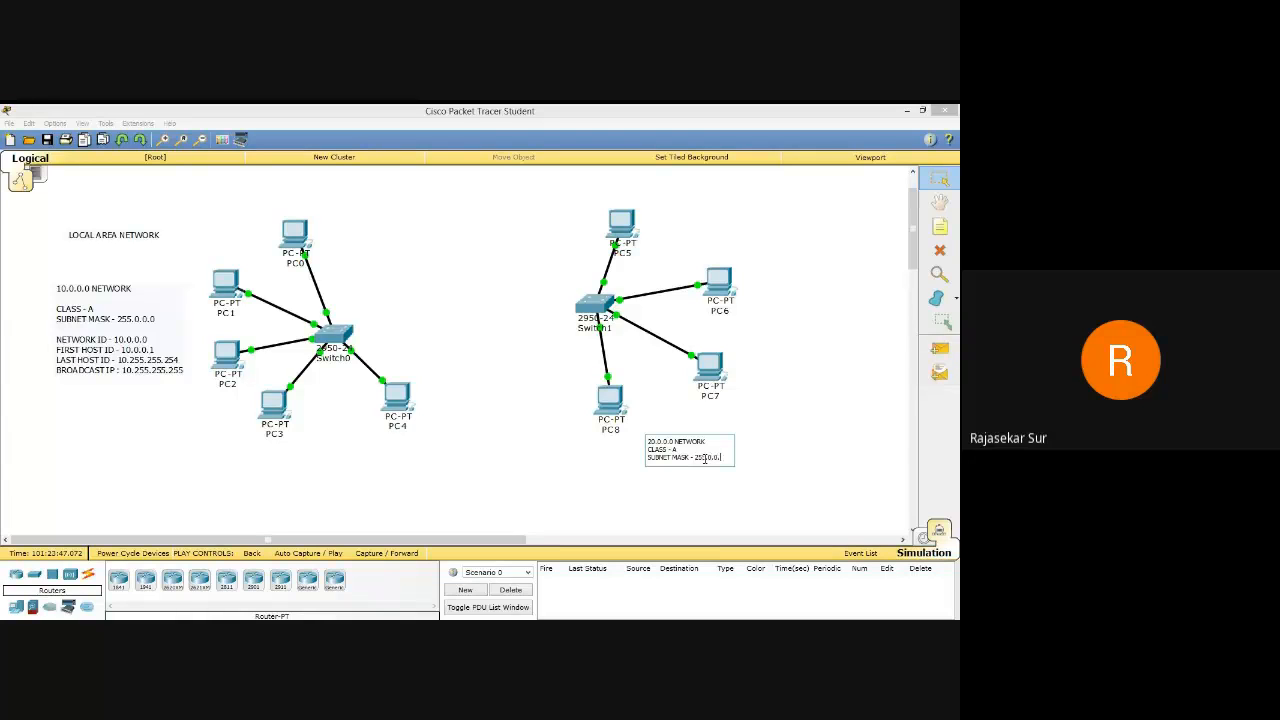
pyautogui.press('Return')
pyautogui.write('NET')
pyautogui.write('WRO')
pyautogui.write('OR')
pyautogui.press('BackSpace')
pyautogui.press('BackSpace')
pyautogui.press('BackSpace')
pyautogui.write('.0.0')
# Add the lines "FIRST HOSTID - 20.0.0.1" and "LAST HOSTID - 20.255.255.254" to the 20.0.0.0 note.
pyautogui.press('Return')
pyautogui.write('FIRST HOSTID - ')
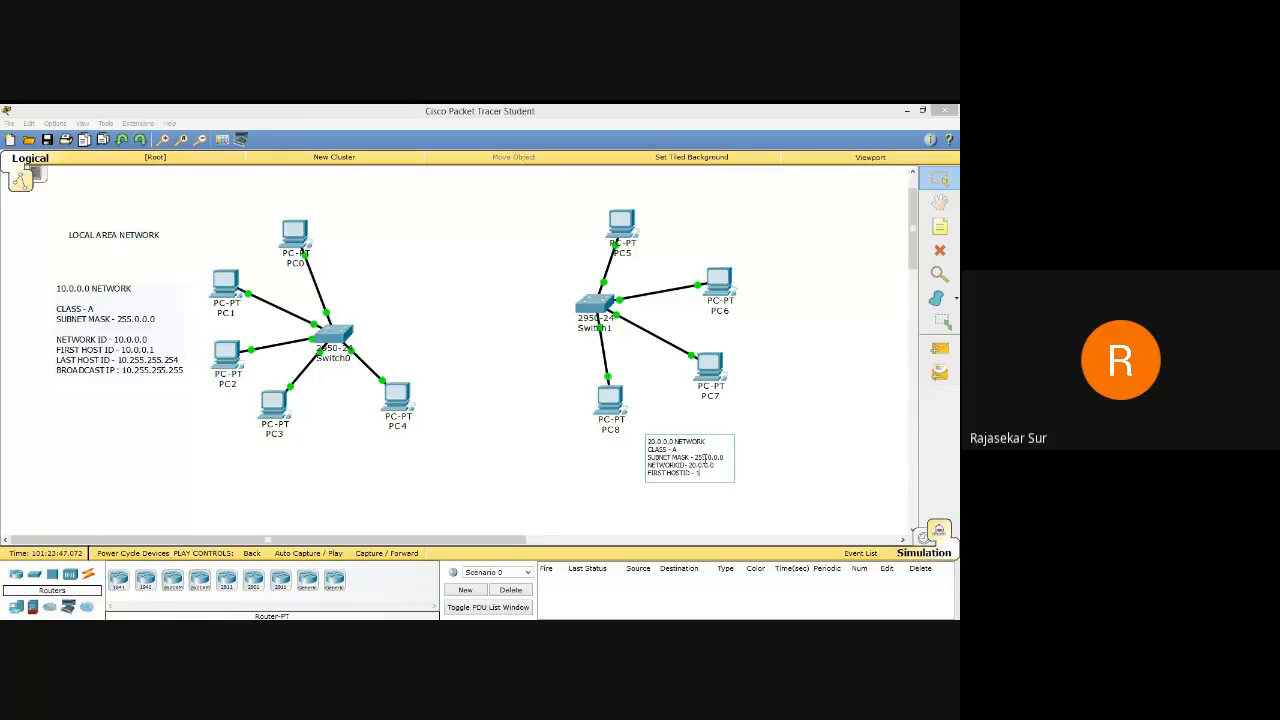
pyautogui.write('20.0.0.1')
pyautogui.press('Return')
pyautogui.write('LAST HOSTID - 20.255.255.')
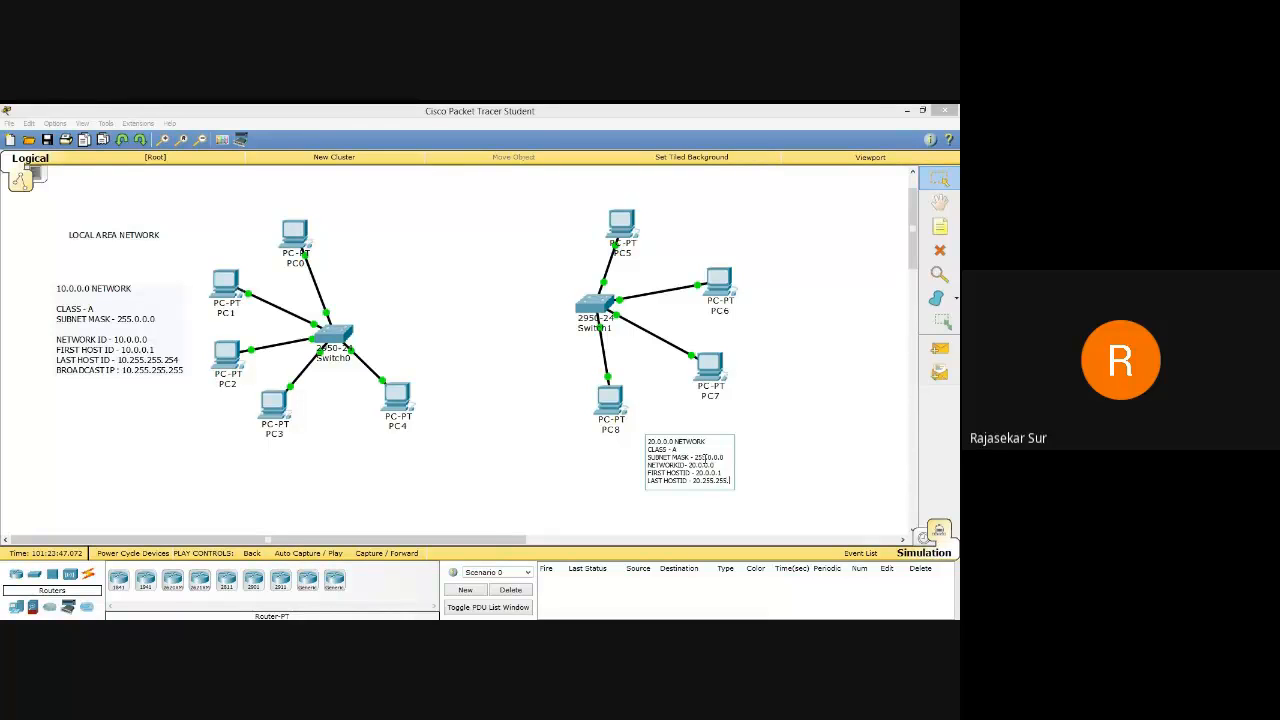
pyautogui.write('25')
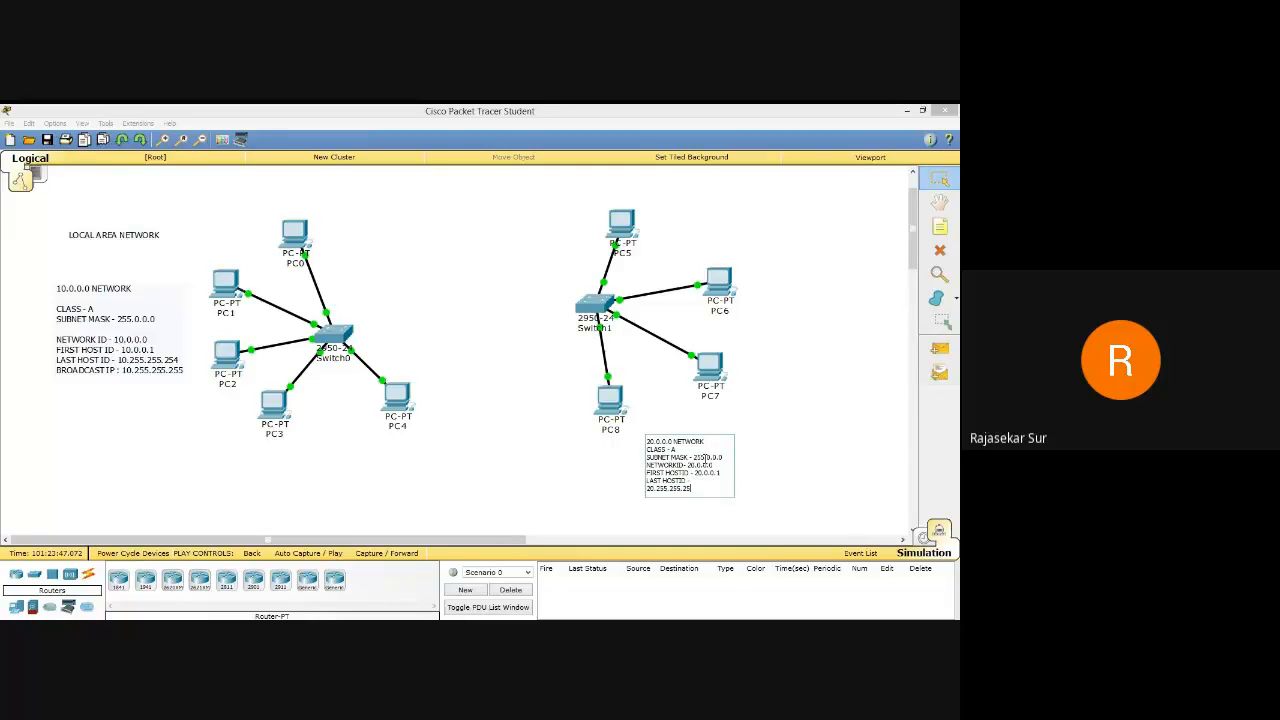
pyautogui.write('4')
# Add "BROADCAST IP: 20.255.255.255" to the 20.0.0.0 note and move the note above PC6.
pyautogui.press('Return')
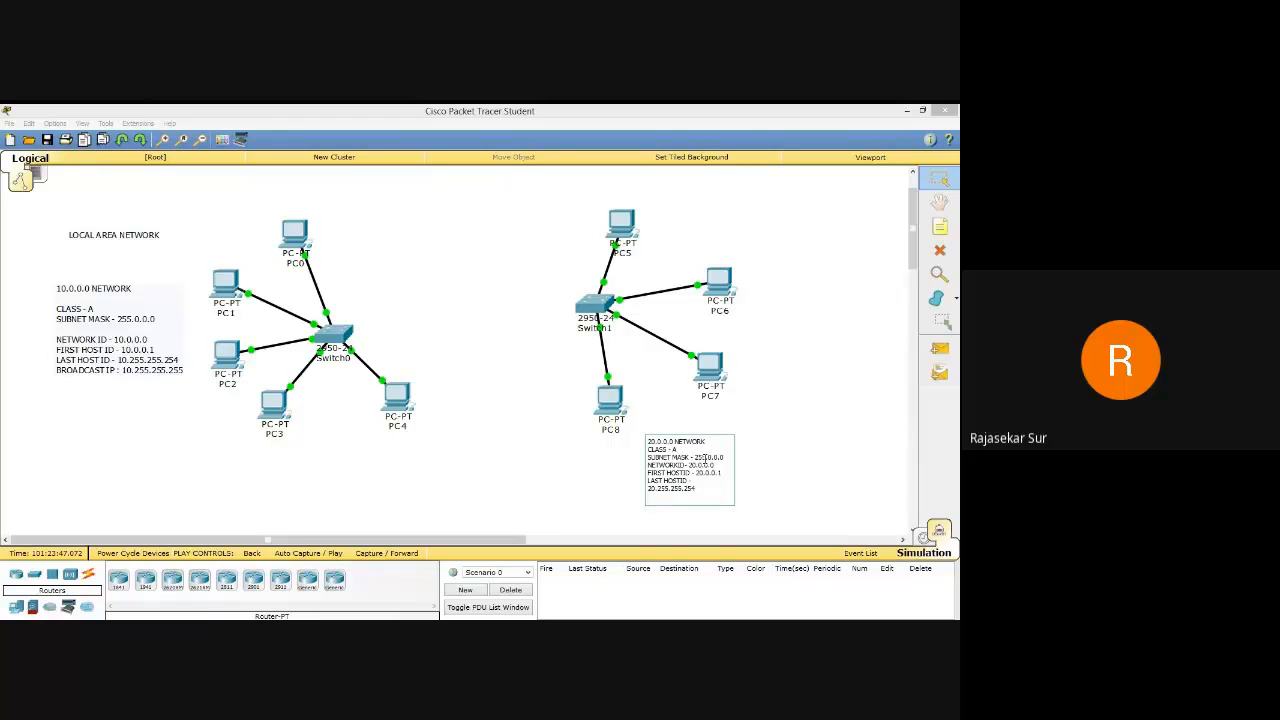
pyautogui.write('BROADCAS')
pyautogui.write('T IP:')
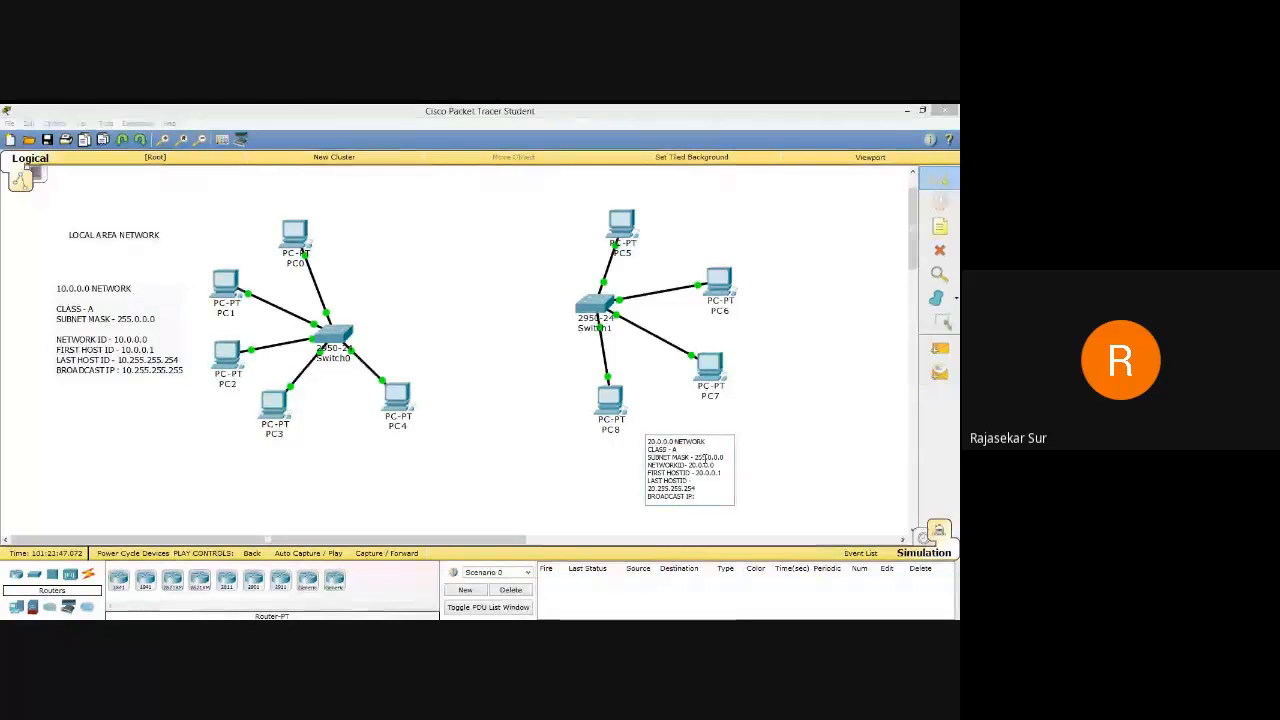
pyautogui.write(' 20.')
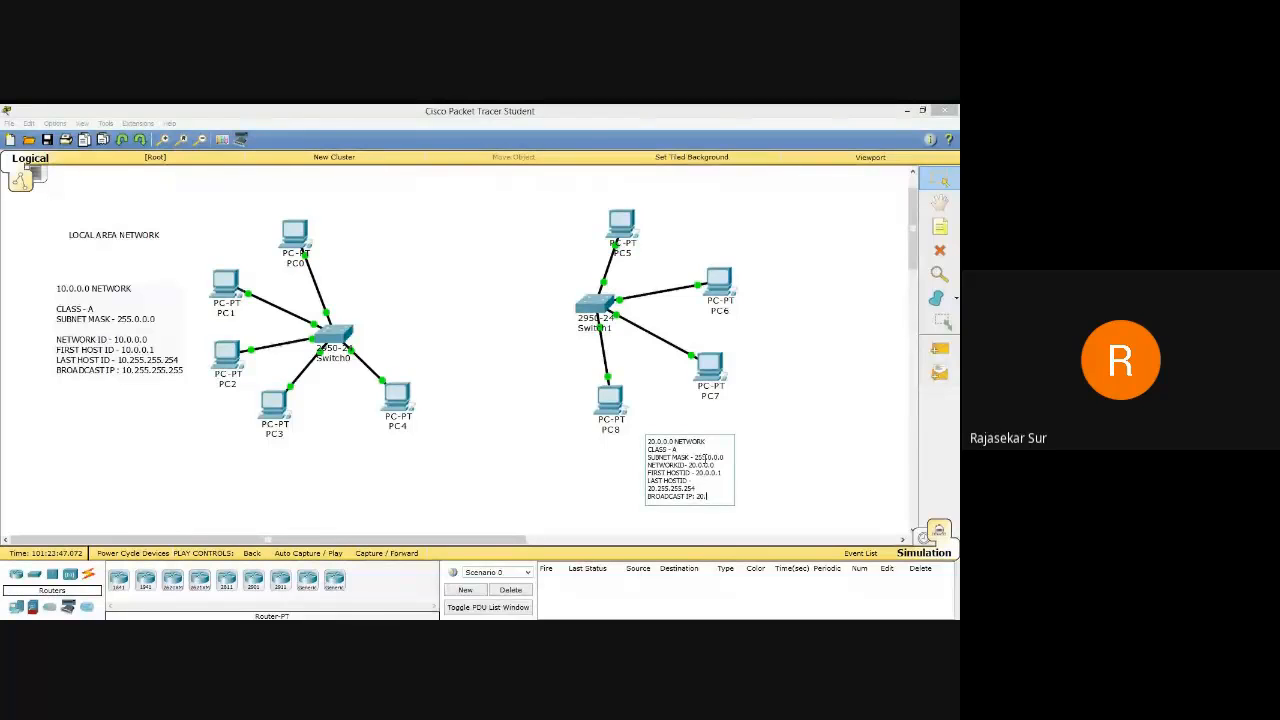
pyautogui.write('255.255.255')
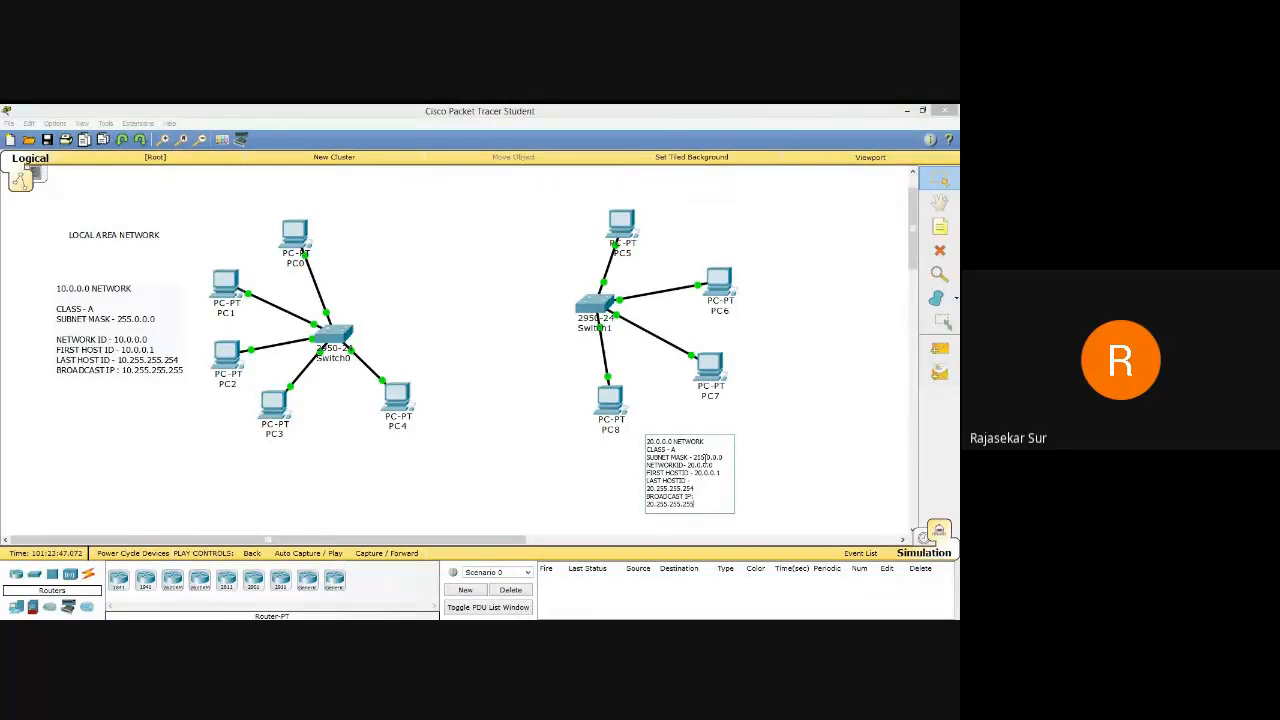
pyautogui.click(940, 178)
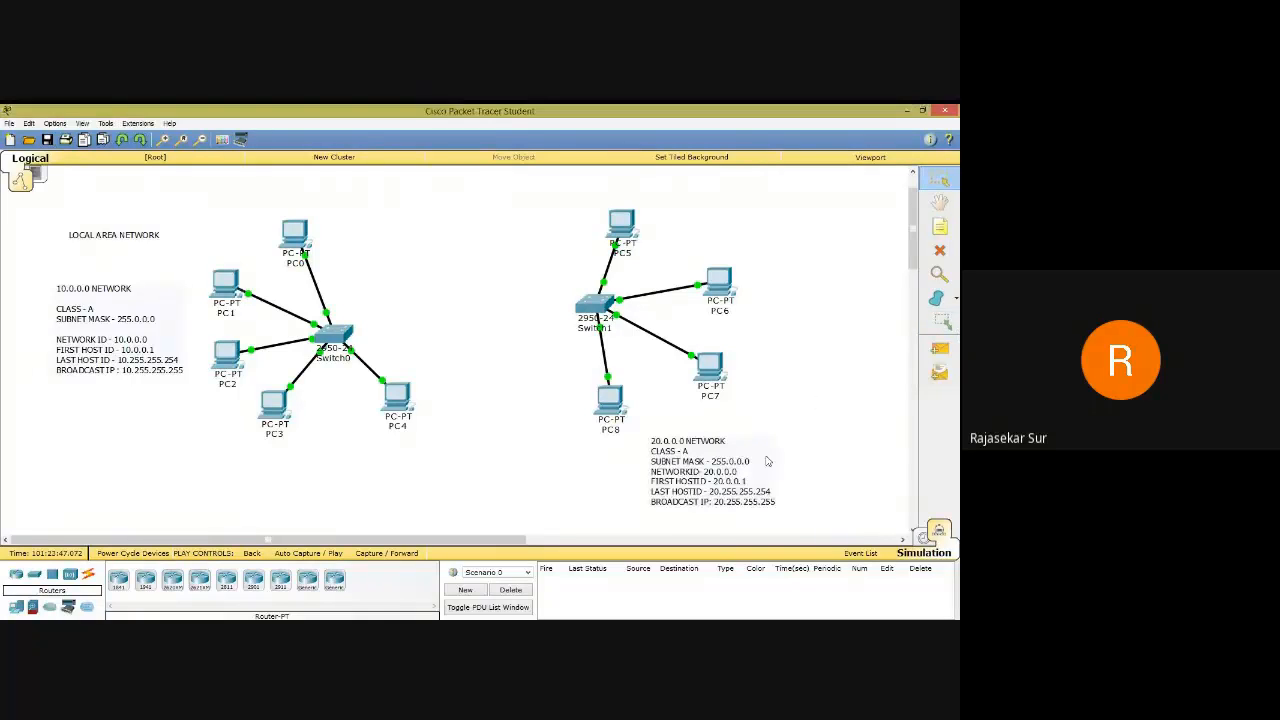
pyautogui.moveTo(699, 490); pyautogui.dragTo(727, 243)
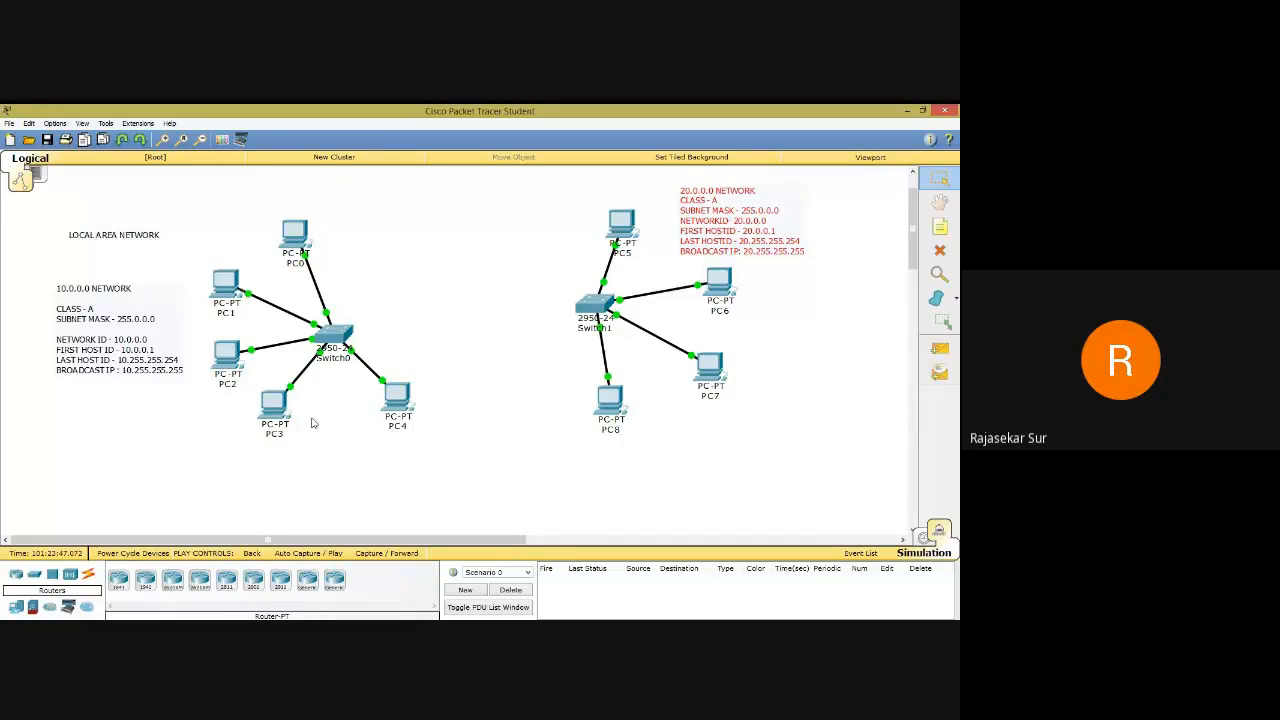
# Append the line "2 (24)" to the end of the 10.0.0.0 network note, after a blank line.
pyautogui.doubleClick(172, 370)
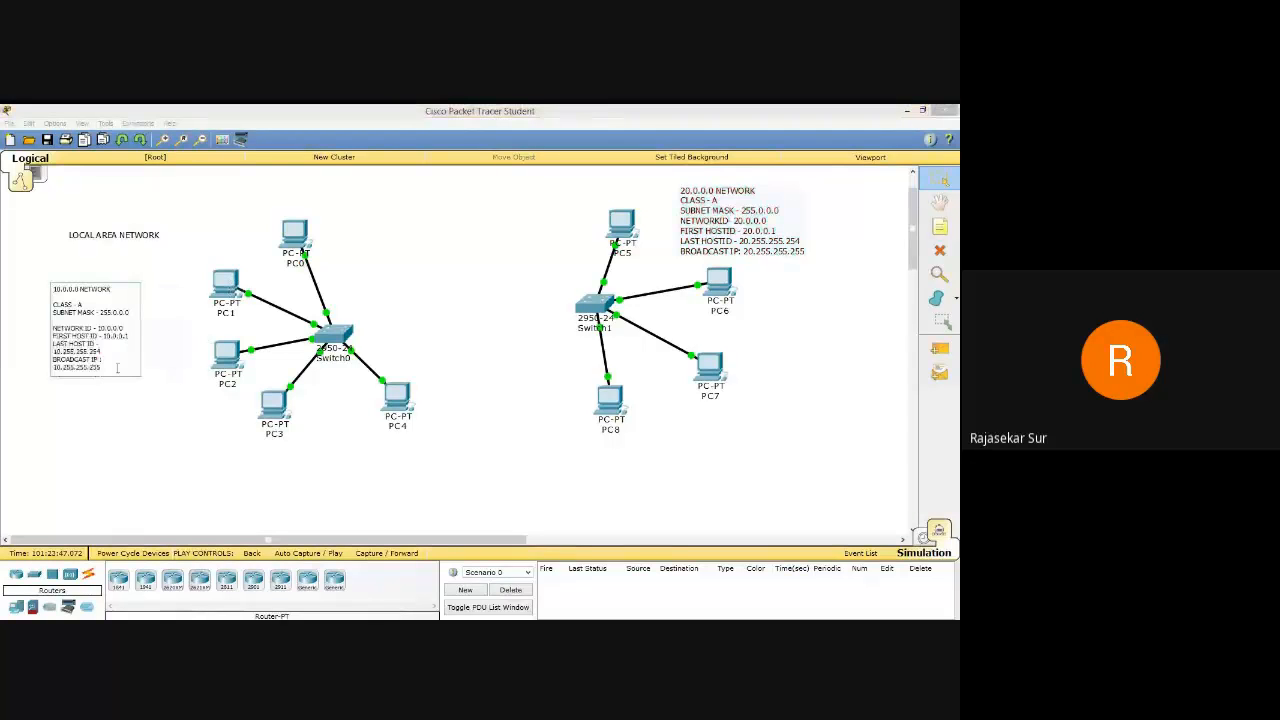
pyautogui.press('Return')
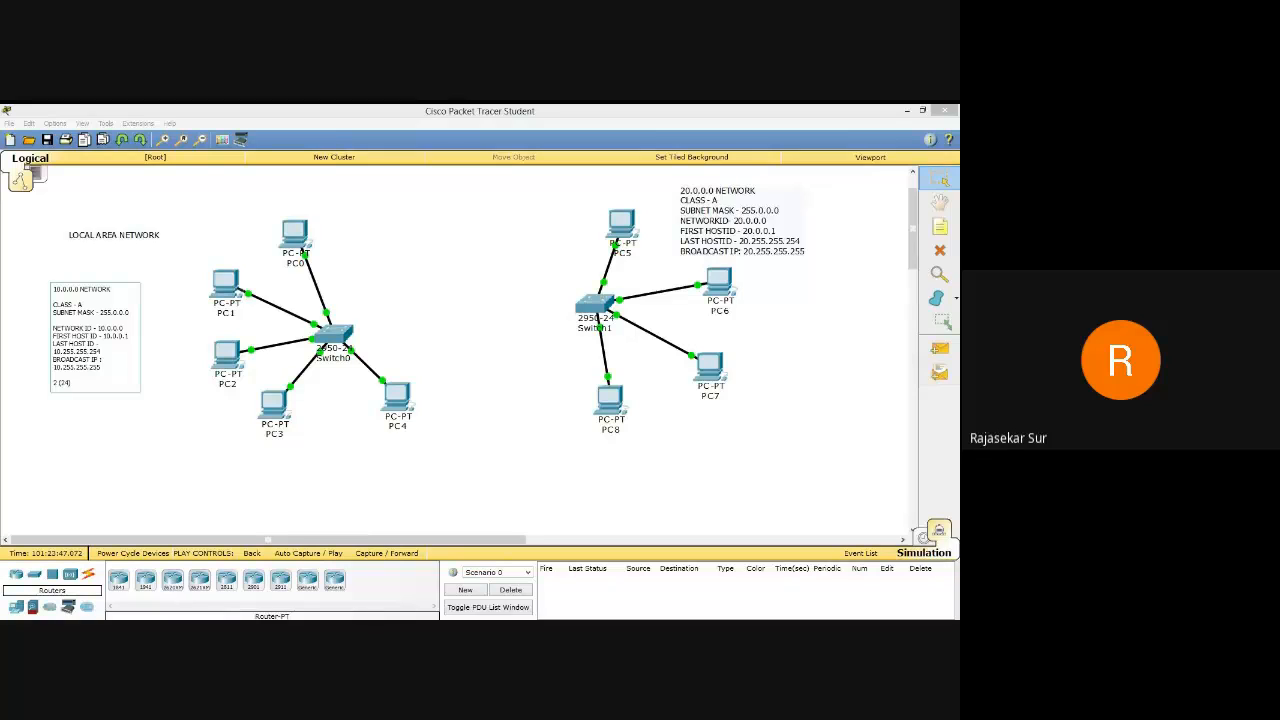
pyautogui.press('Escape')
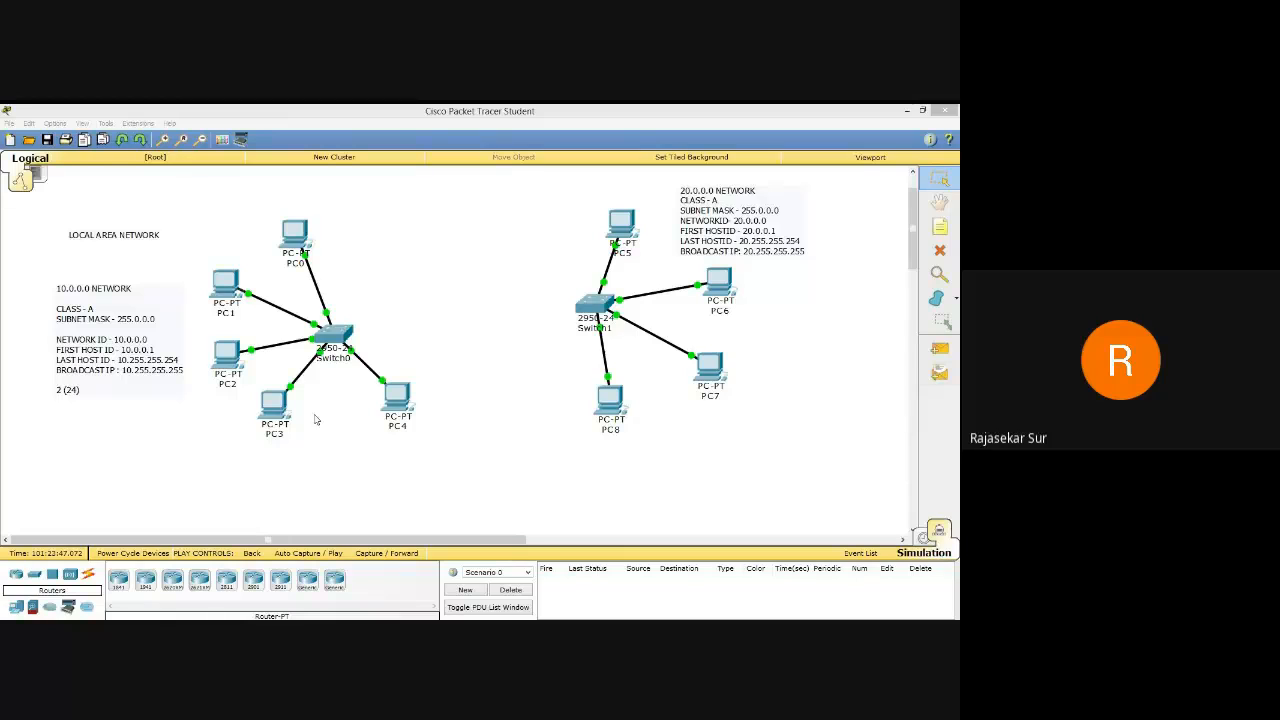
# Extend the "2 (24)" line of the 10.0.0.0 note with "= 16777214" and write "5" beneath the number.
pyautogui.click(86, 394)
pyautogui.doubleClick(106, 396)
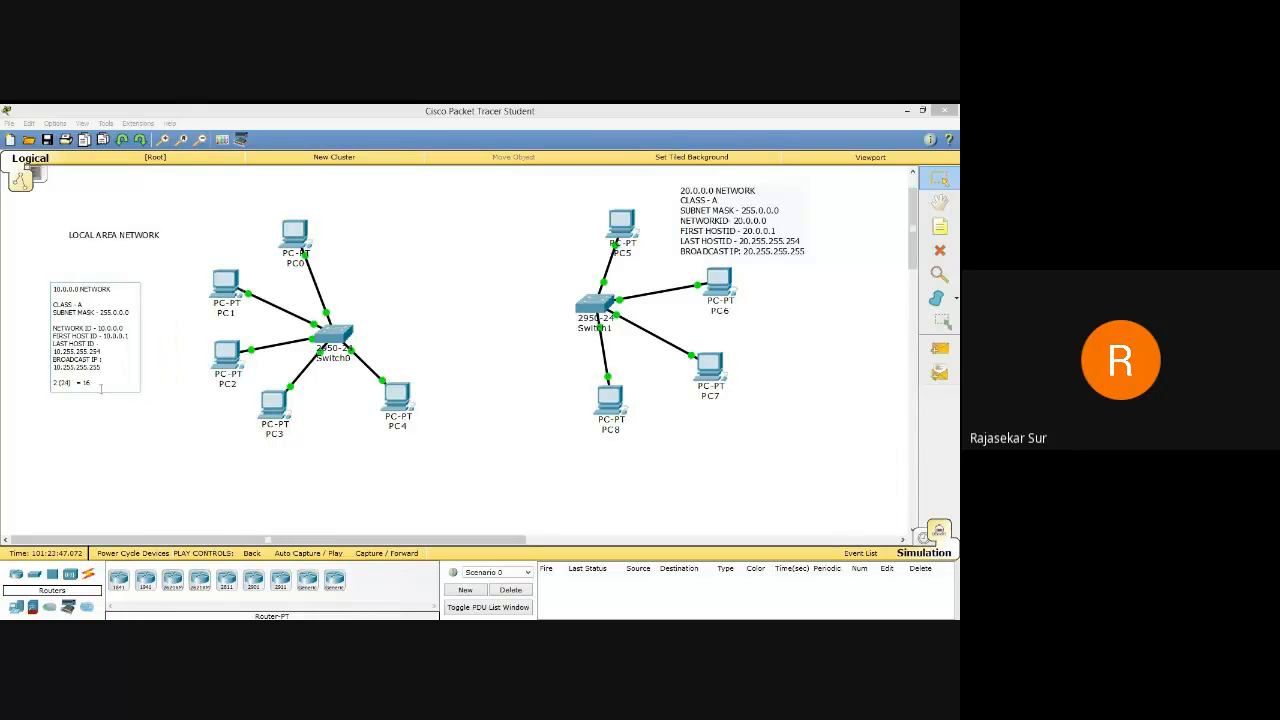
pyautogui.write('777214')
pyautogui.press('Return')
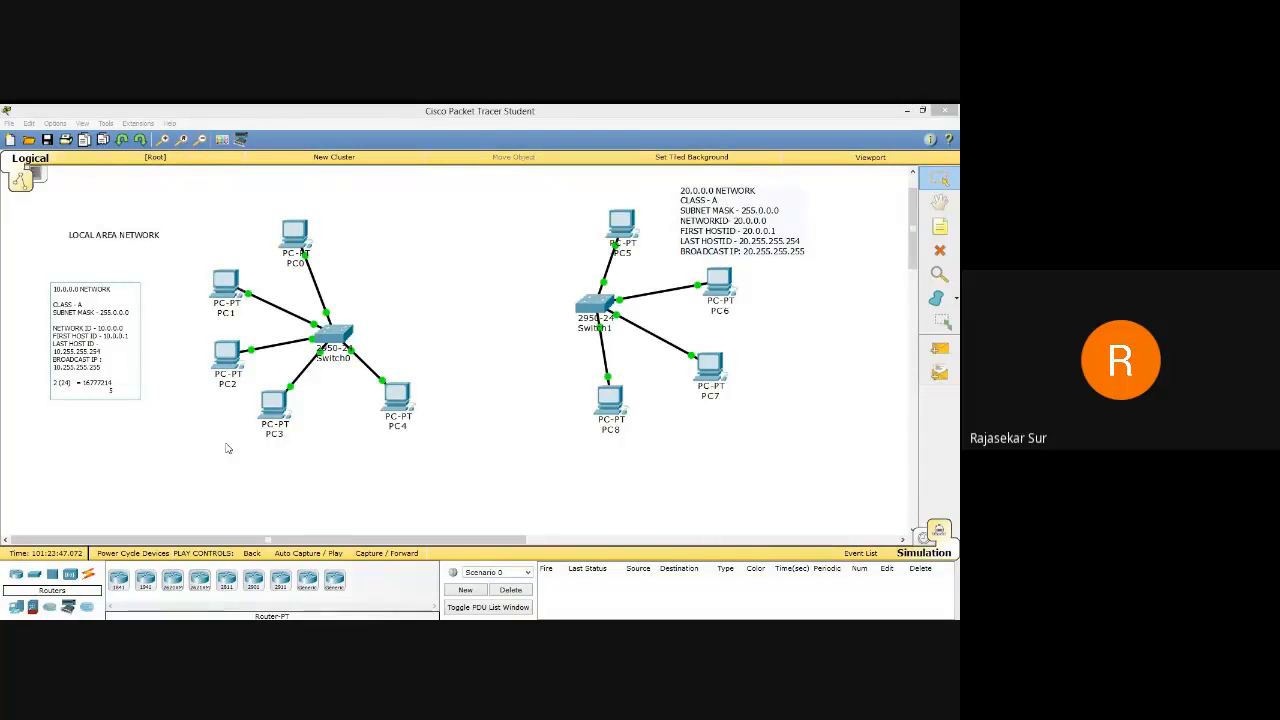
pyautogui.write('5')
# Add "Wasted" as the last line of the 10.0.0.0 note.
pyautogui.press('Return')
pyautogui.write('w')
pyautogui.press('BackSpace')
pyautogui.press('BackSpace')
pyautogui.press('BackSpace')
pyautogui.write('we')
pyautogui.press('BackSpace')
pyautogui.press('BackSpace')
pyautogui.press('BackSpace')
pyautogui.write('Was')
pyautogui.press('BackSpace')
pyautogui.press('BackSpace')
pyautogui.press('BackSpace')
pyautogui.press('Return')
pyautogui.write('Wasted')
pyautogui.click(657, 434)
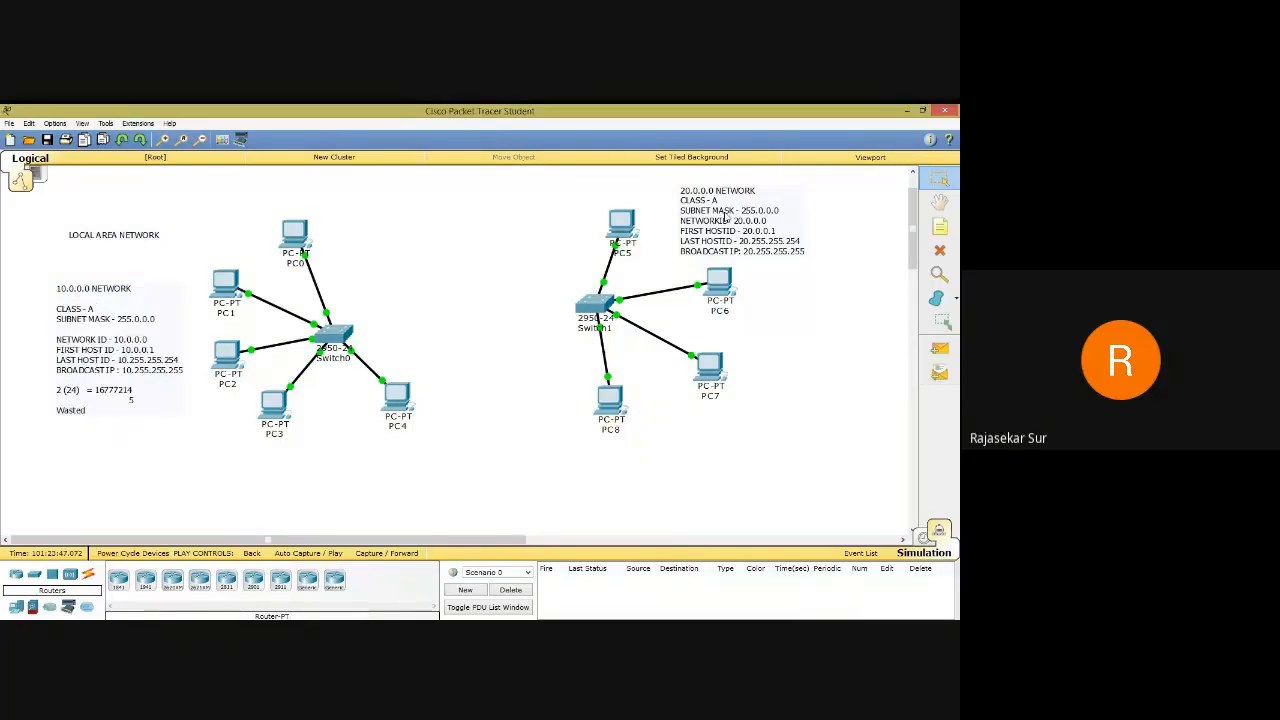
# Create a separate note reading "16777214 - 4 = 16777210 wasted" by the 20.0.0.0 network details.
pyautogui.doubleClick(800, 252)
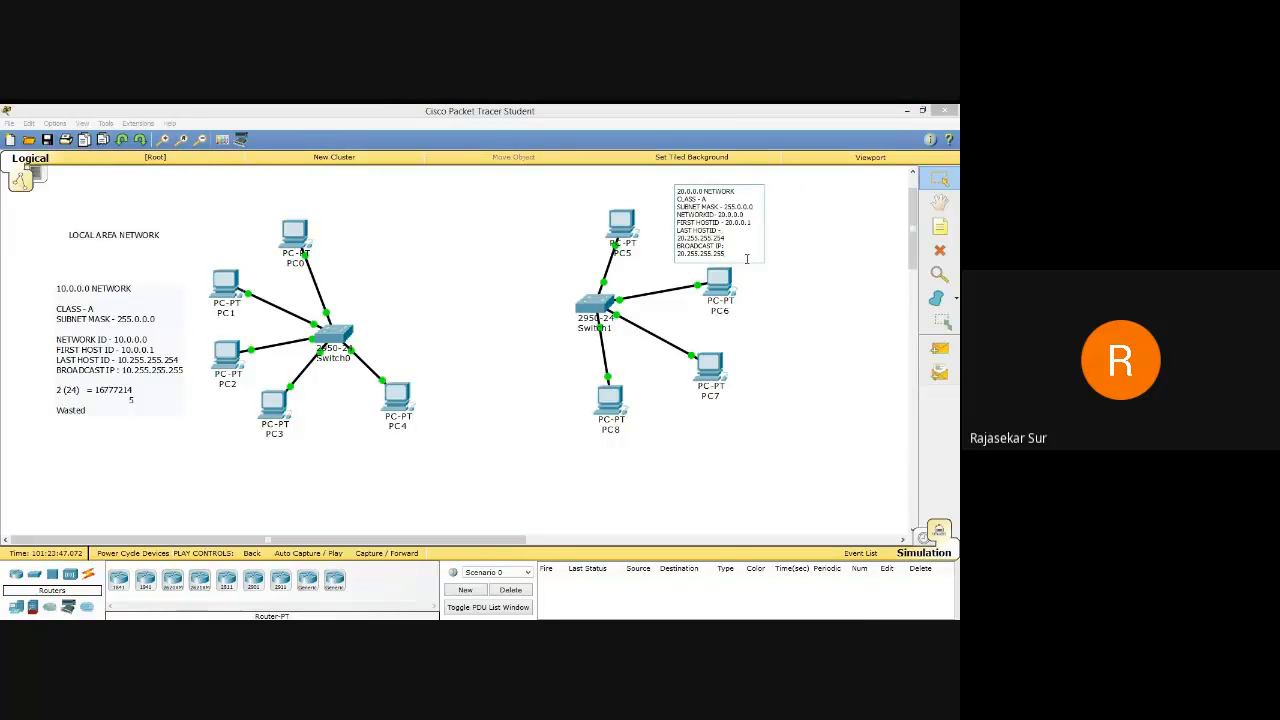
pyautogui.click(794, 326)
pyautogui.click(932, 231)
pyautogui.click(806, 320)
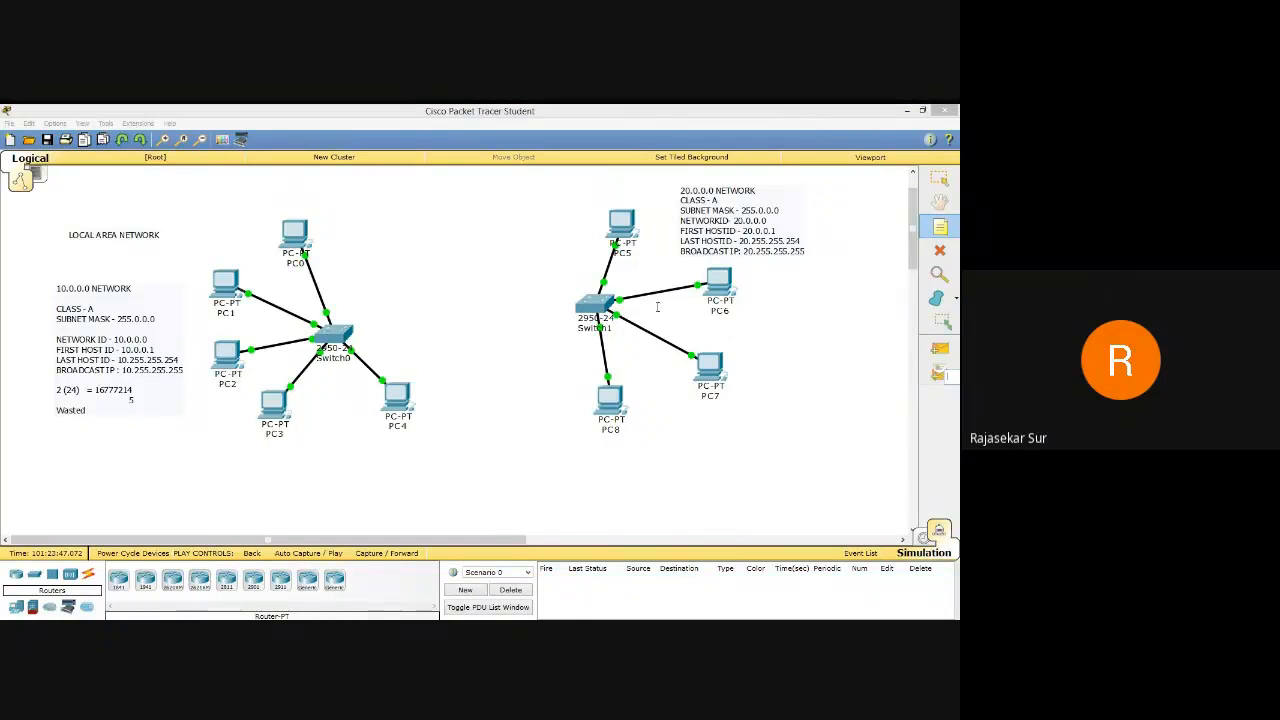
pyautogui.click(706, 248)
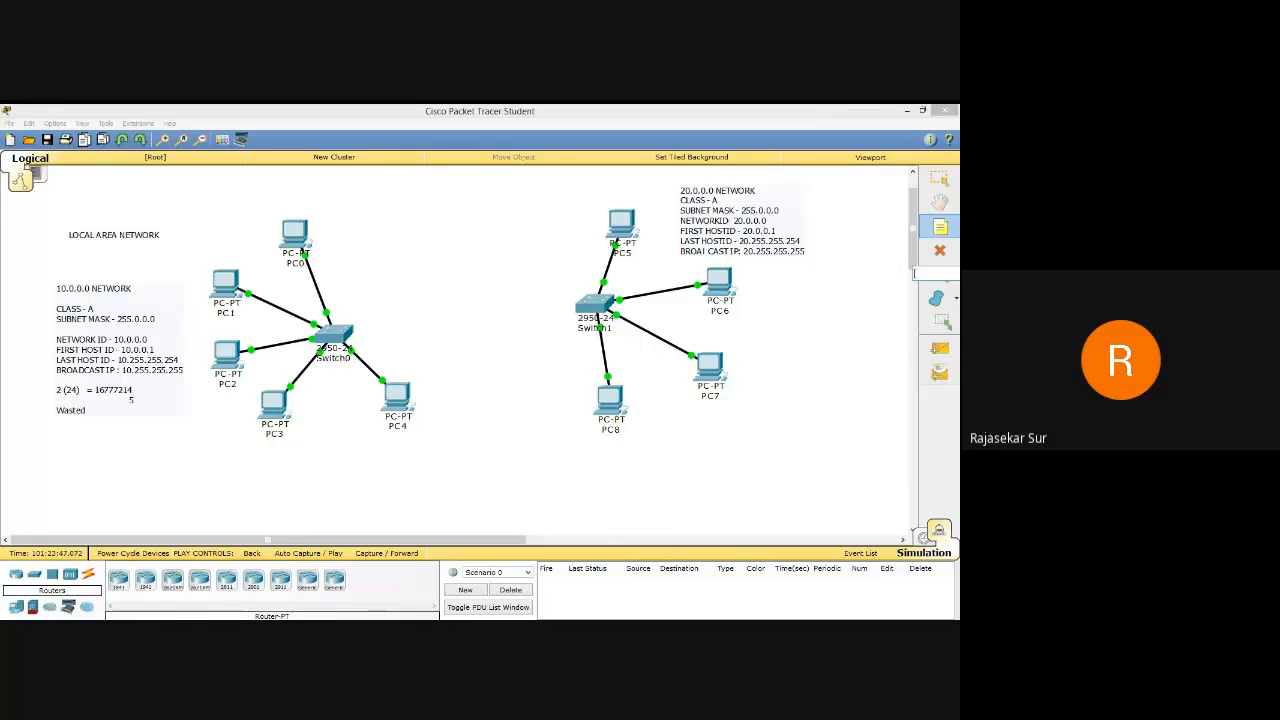
pyautogui.write('16777')
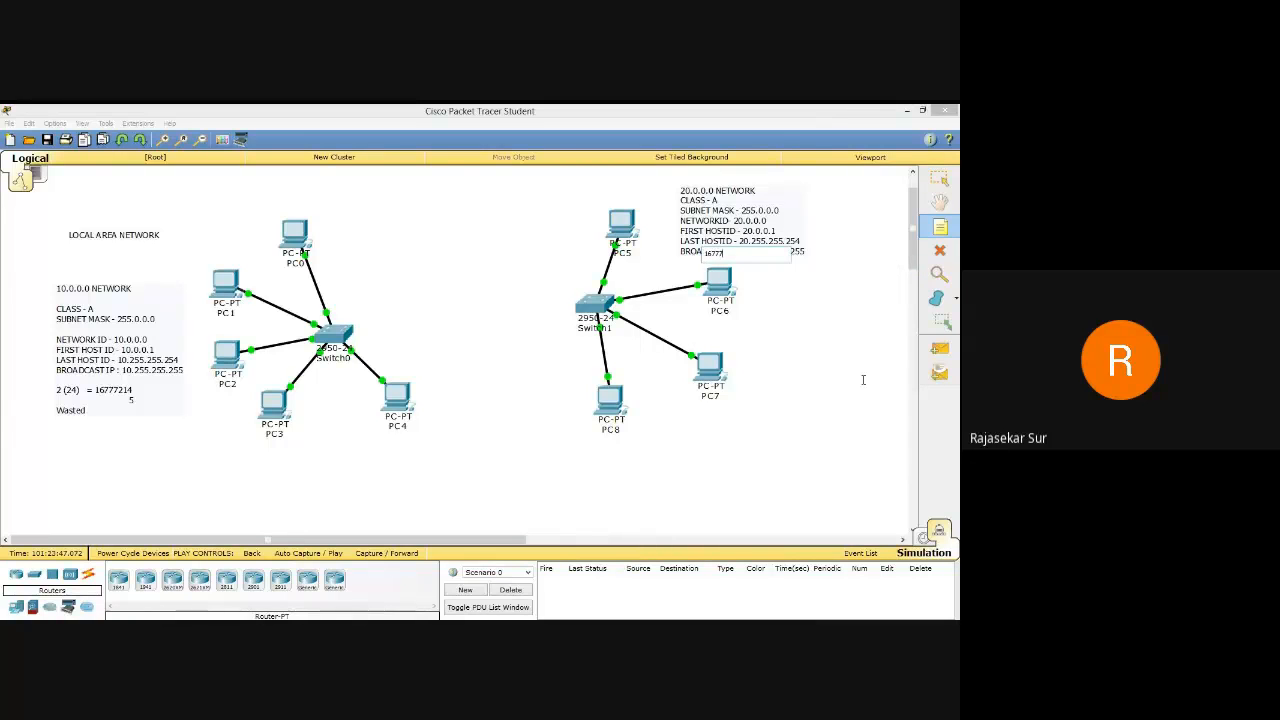
pyautogui.write('21')
pyautogui.write(' - 4 = 16777210')
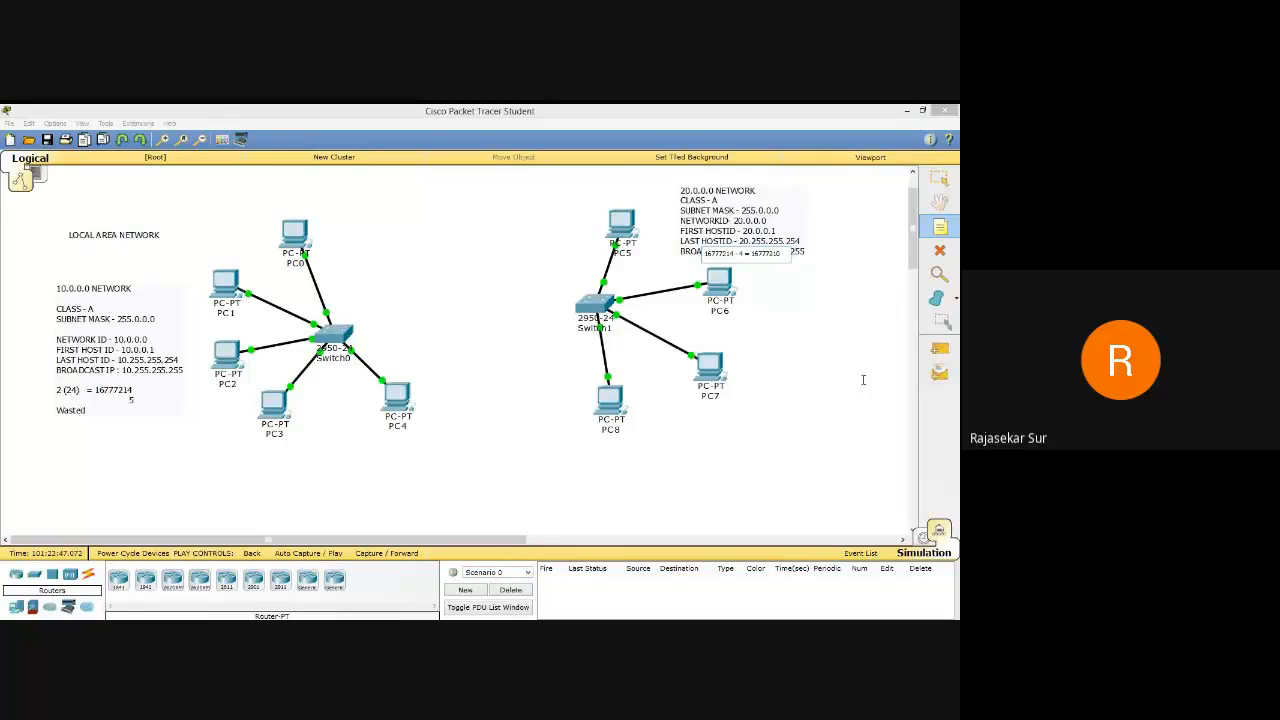
pyautogui.write(' wasted')
pyautogui.click(845, 394)
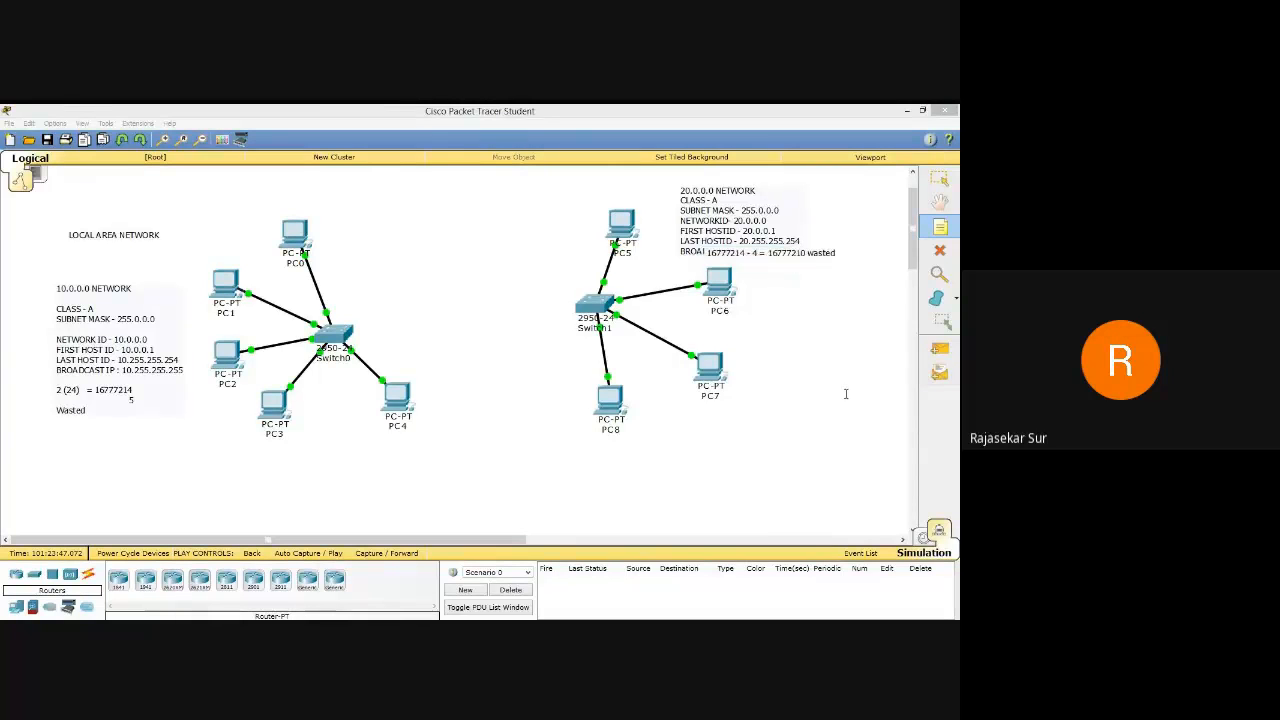
# Move the "16777214 - 4 = 16777210 wasted" note to just below PC6.
pyautogui.click(940, 178)
pyautogui.moveTo(813, 264); pyautogui.dragTo(762, 324)
pyautogui.click(507, 500)
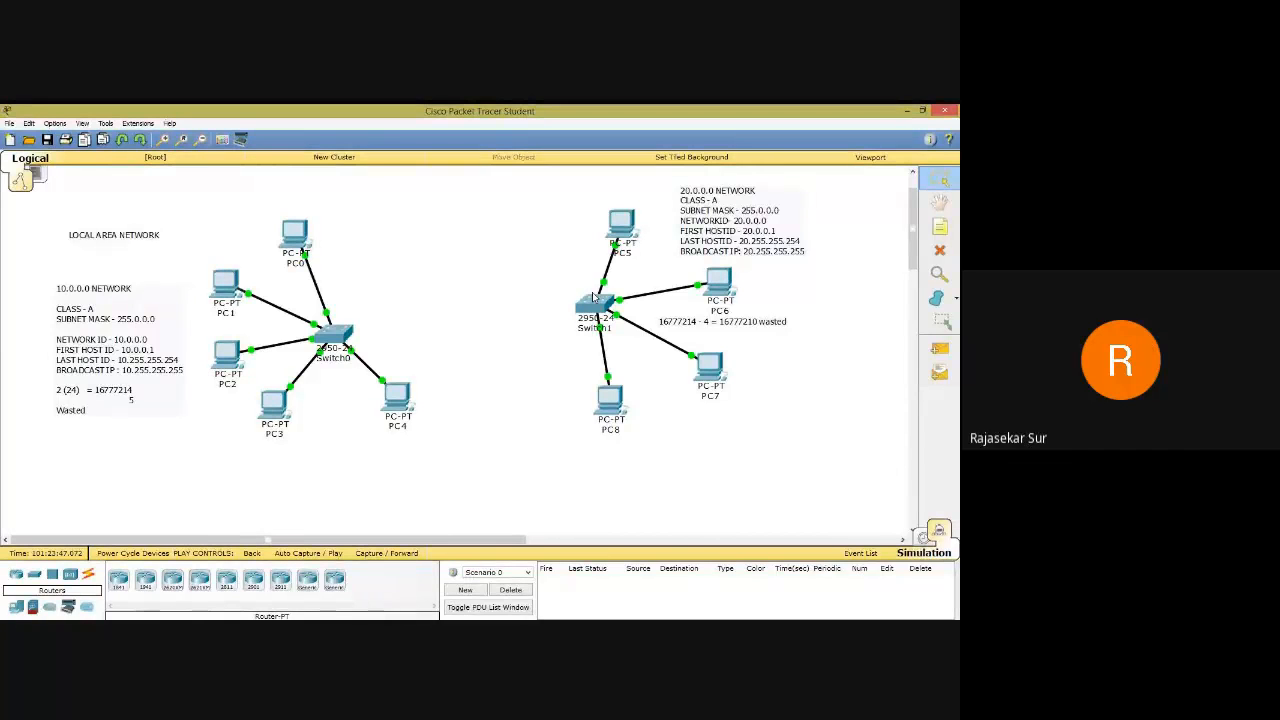
# Insert the line "16777209" above "Wasted" in the 10.0.0.0 note.
pyautogui.doubleClick(128, 400)
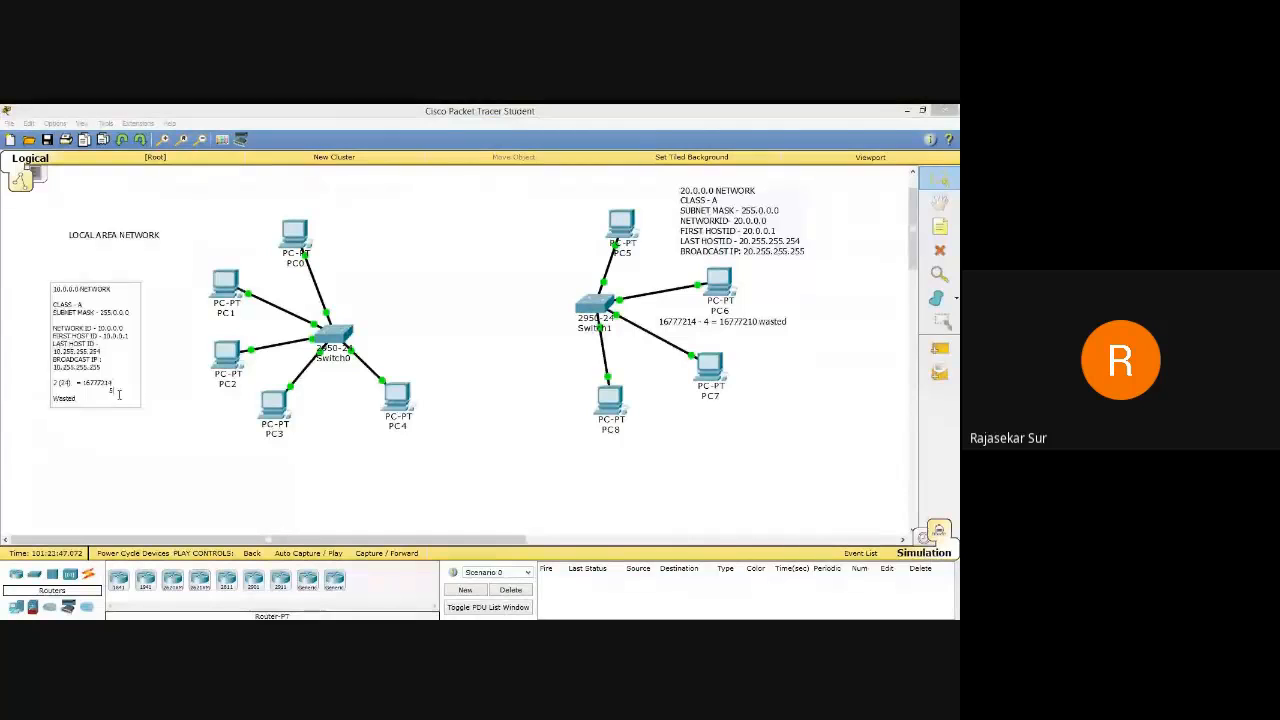
pyautogui.press('Return')
pyautogui.write('16777')
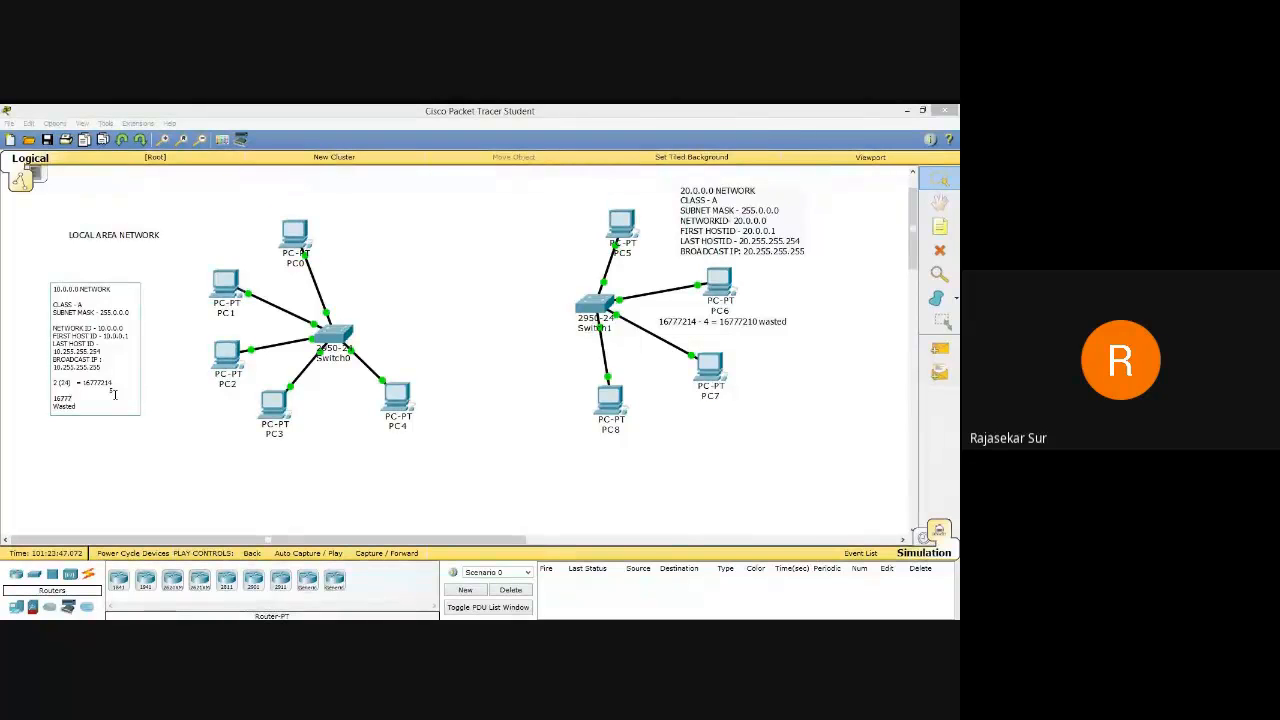
pyautogui.write('1')
pyautogui.press('BackSpace')
pyautogui.write('209')
pyautogui.press('Return')
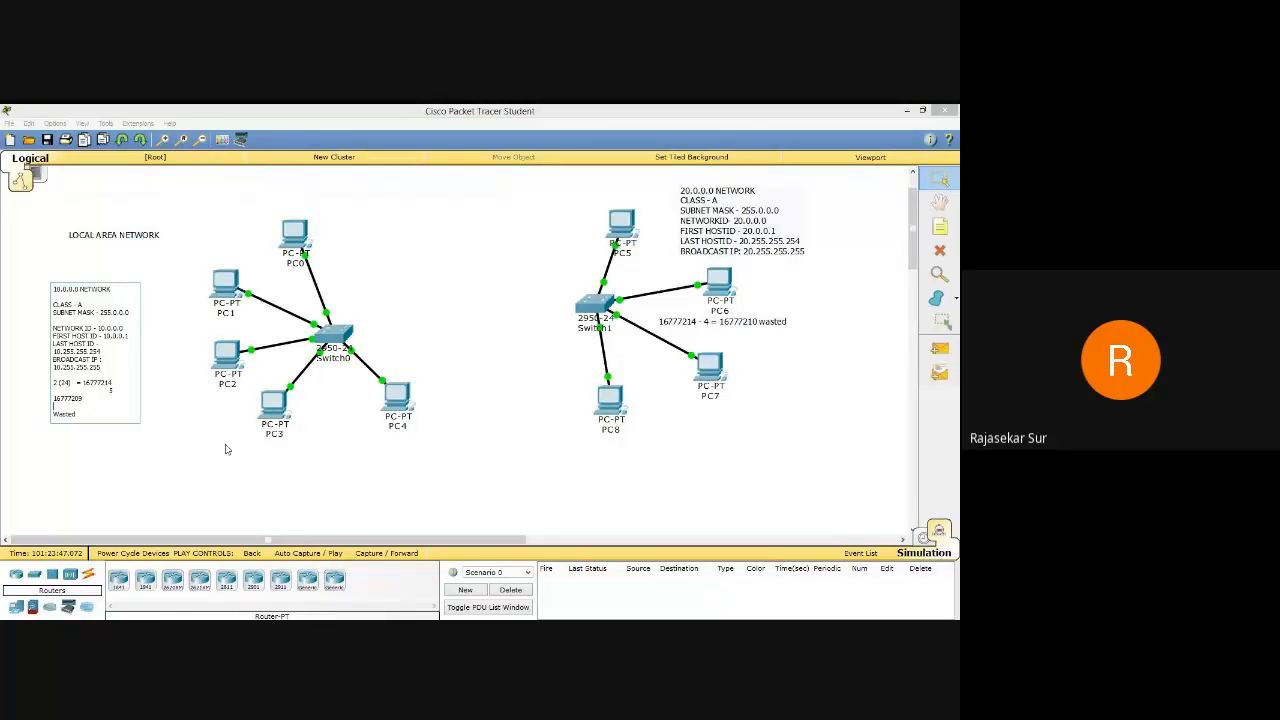
pyautogui.click(218, 450)
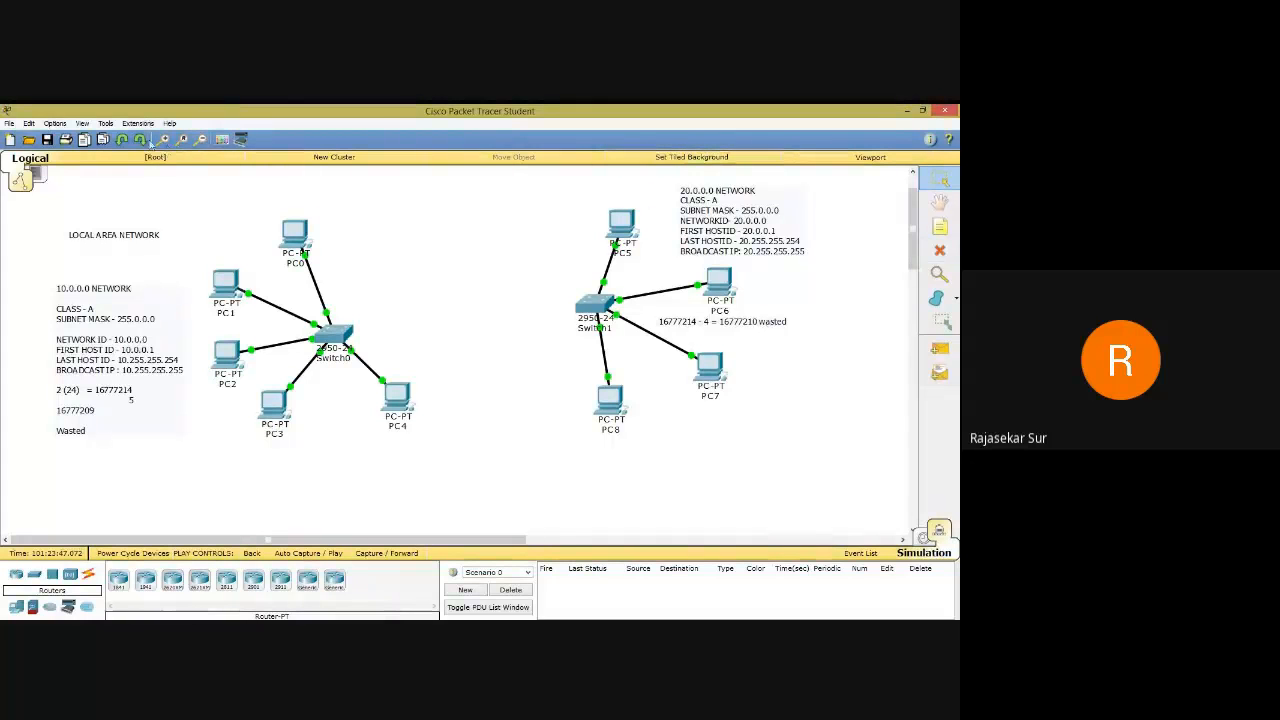
# Draw an unfilled ellipse with a black outline in the space between the two LANs.
pyautogui.click(222, 139)
pyautogui.click(411, 158)
pyautogui.moveTo(402, 243); pyautogui.dragTo(489, 281)
pyautogui.click(584, 112)
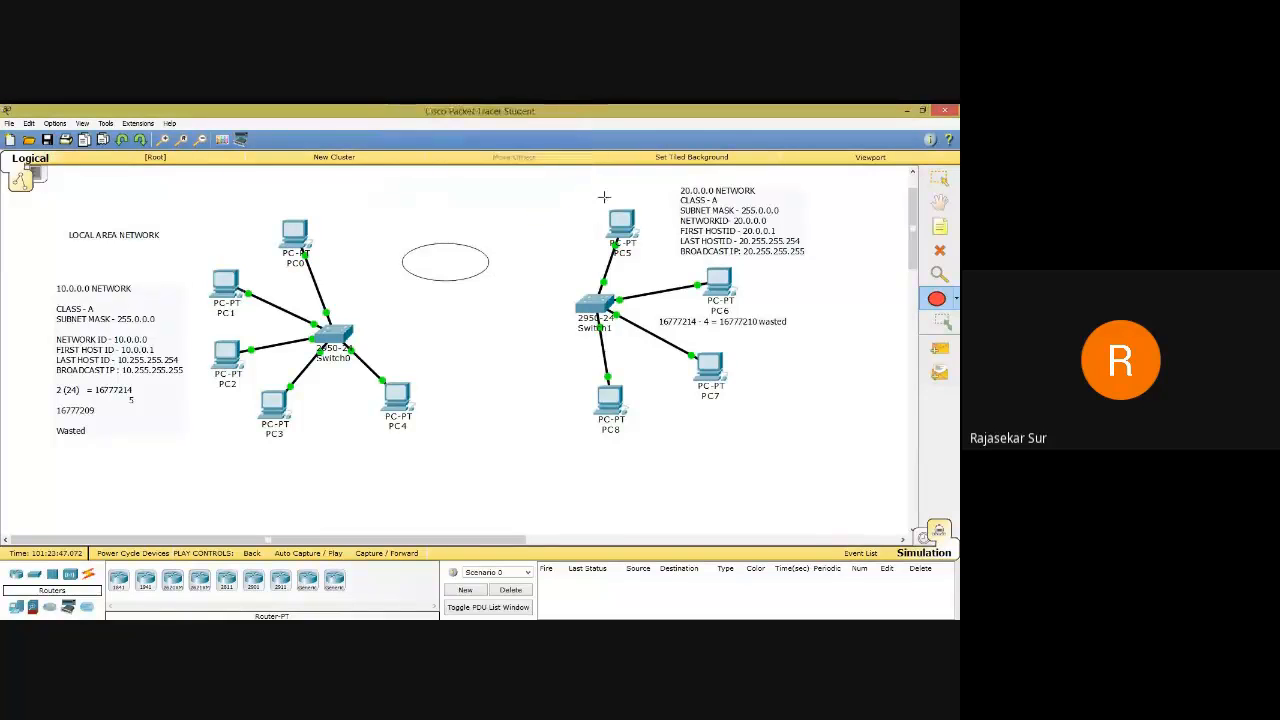
# Draw a slanted straight line crossing the ellipse between the two LANs.
pyautogui.click(222, 139)
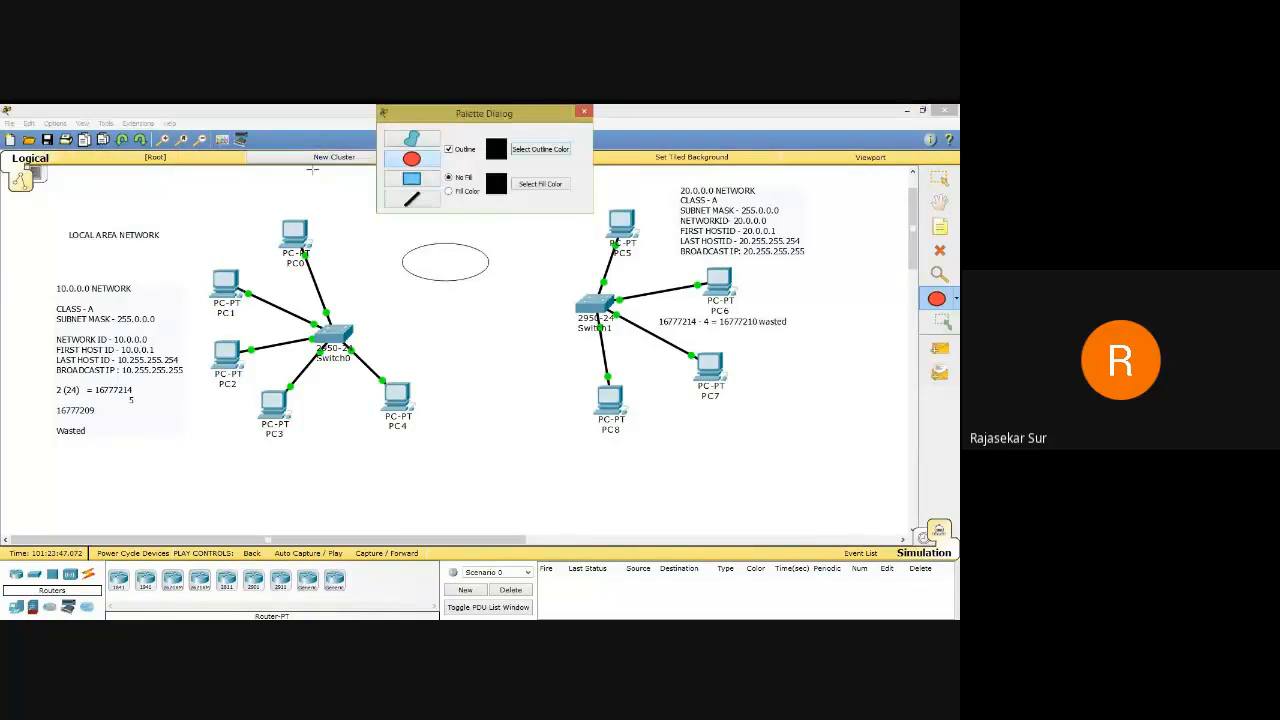
pyautogui.click(411, 198)
pyautogui.moveTo(436, 230)
pyautogui.mouseDown()
pyautogui.moveTo(436, 297)
pyautogui.moveTo(466, 314)
pyautogui.mouseUp()
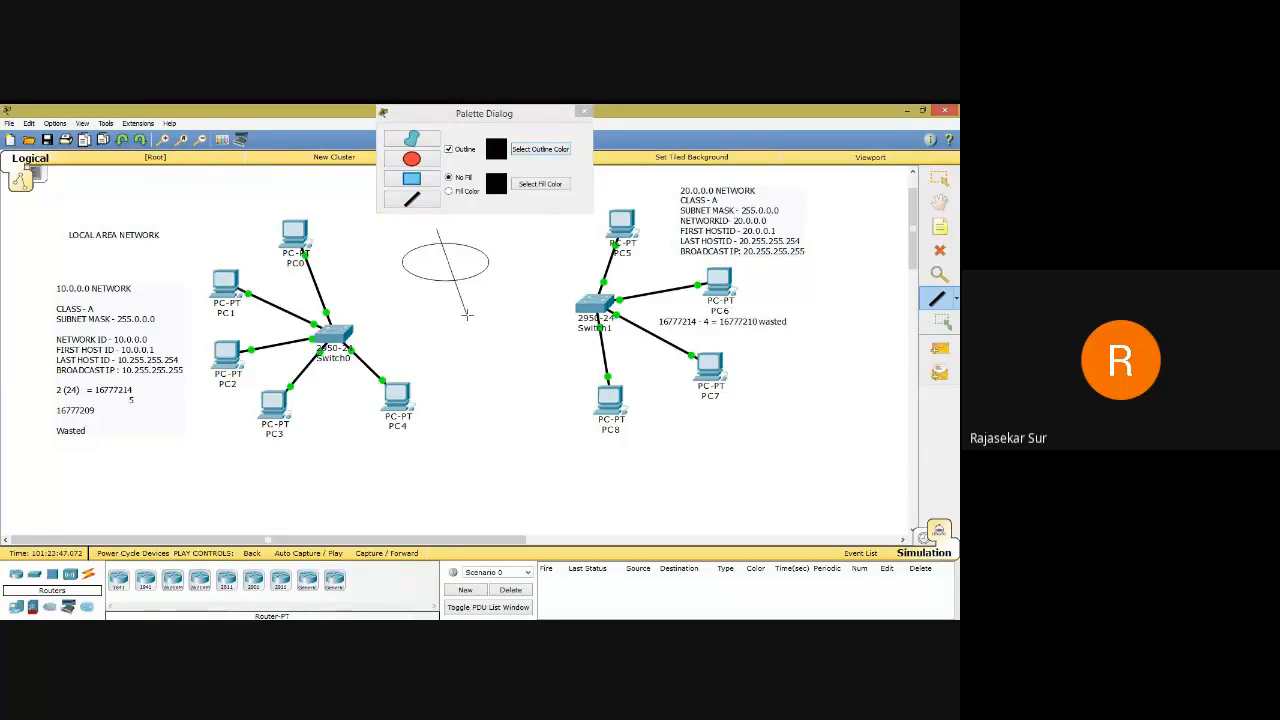
# Add a note between the two LANs, below the ellipse, with the lines "10.0.0.0 Network", "Class - A" and "Subnet Mask - 255.0.0.0".
pyautogui.click(584, 112)
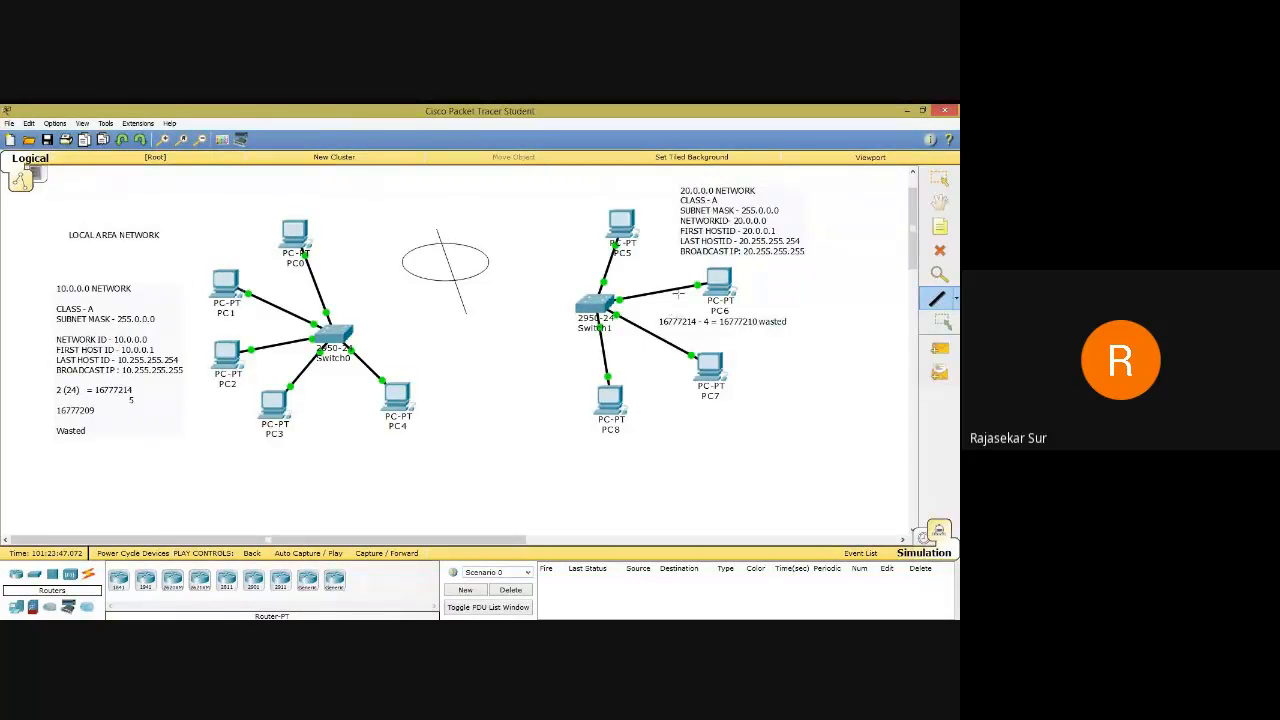
pyautogui.click(940, 227)
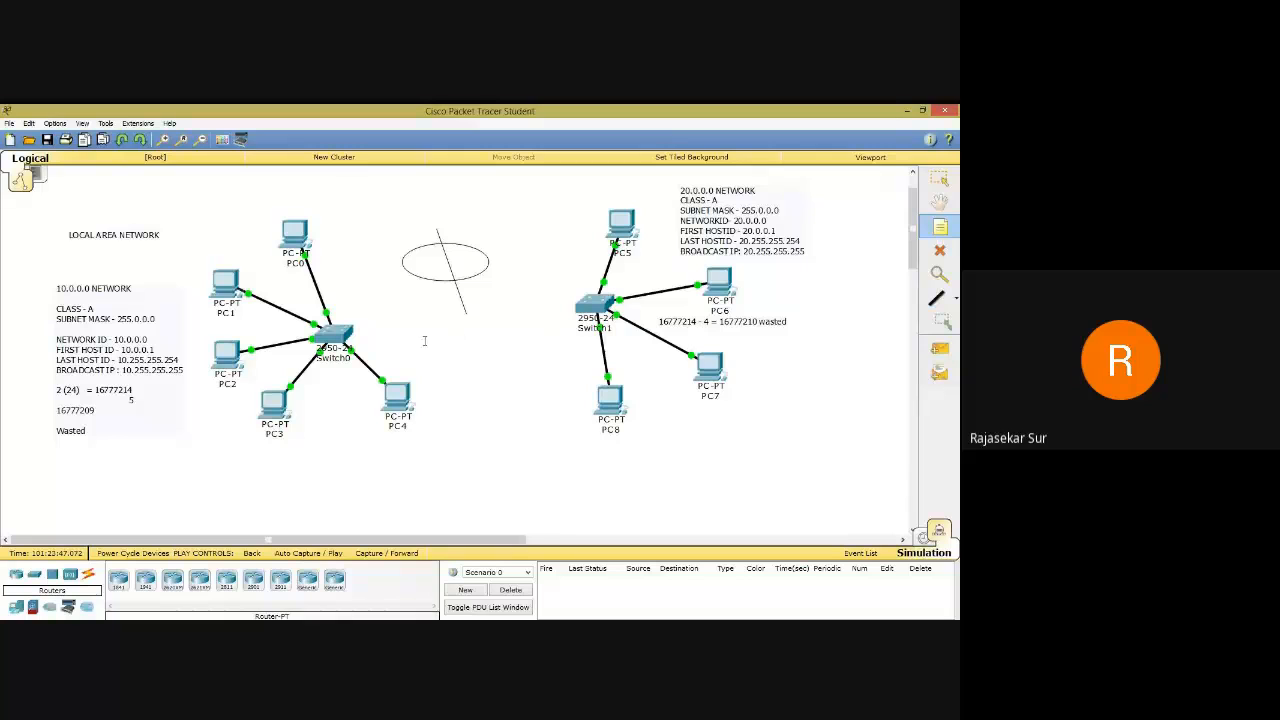
pyautogui.click(600, 389)
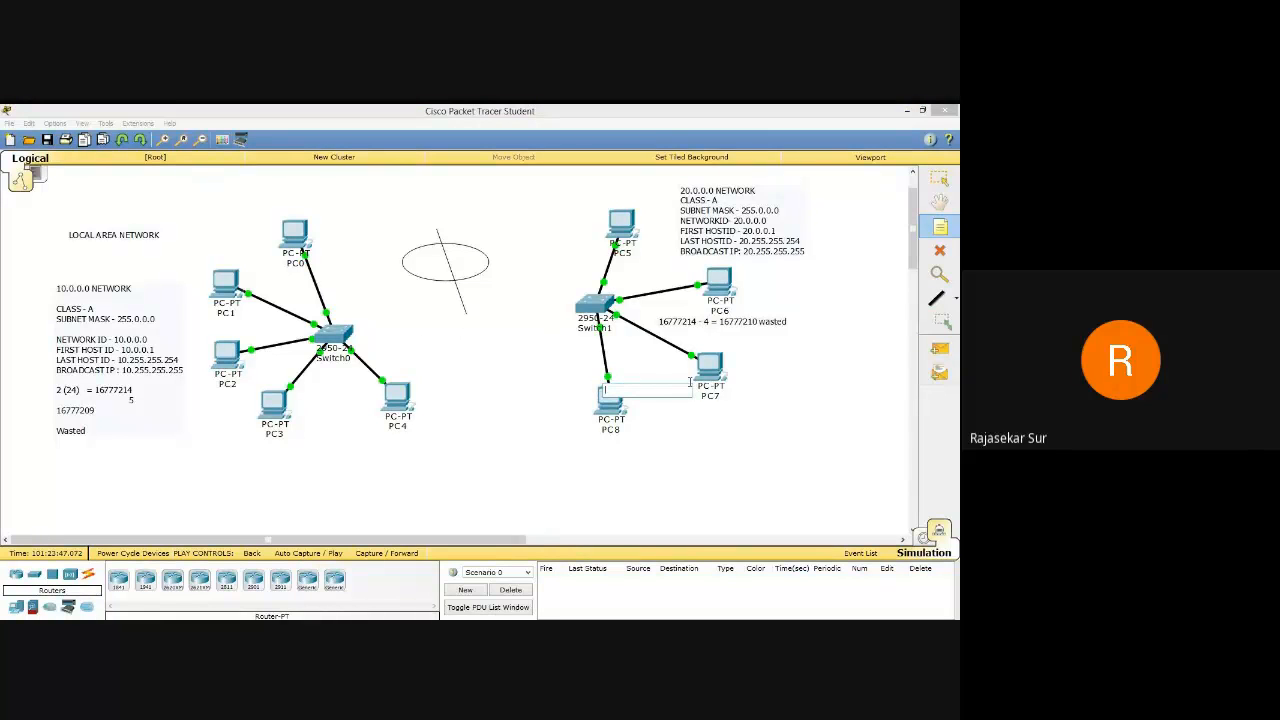
pyautogui.write('10.0.0.0')
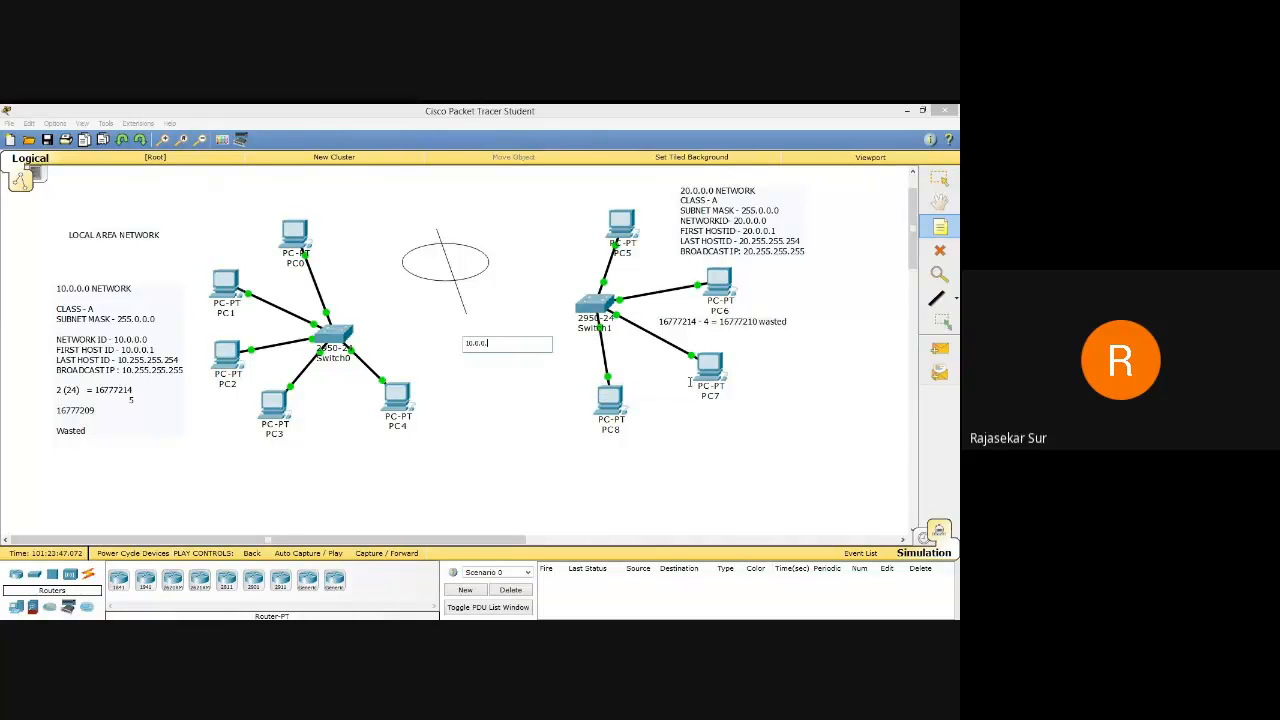
pyautogui.write(' Network')
pyautogui.press('Return')
pyautogui.write('Class - A')
pyautogui.press('Return')
pyautogui.write('S')
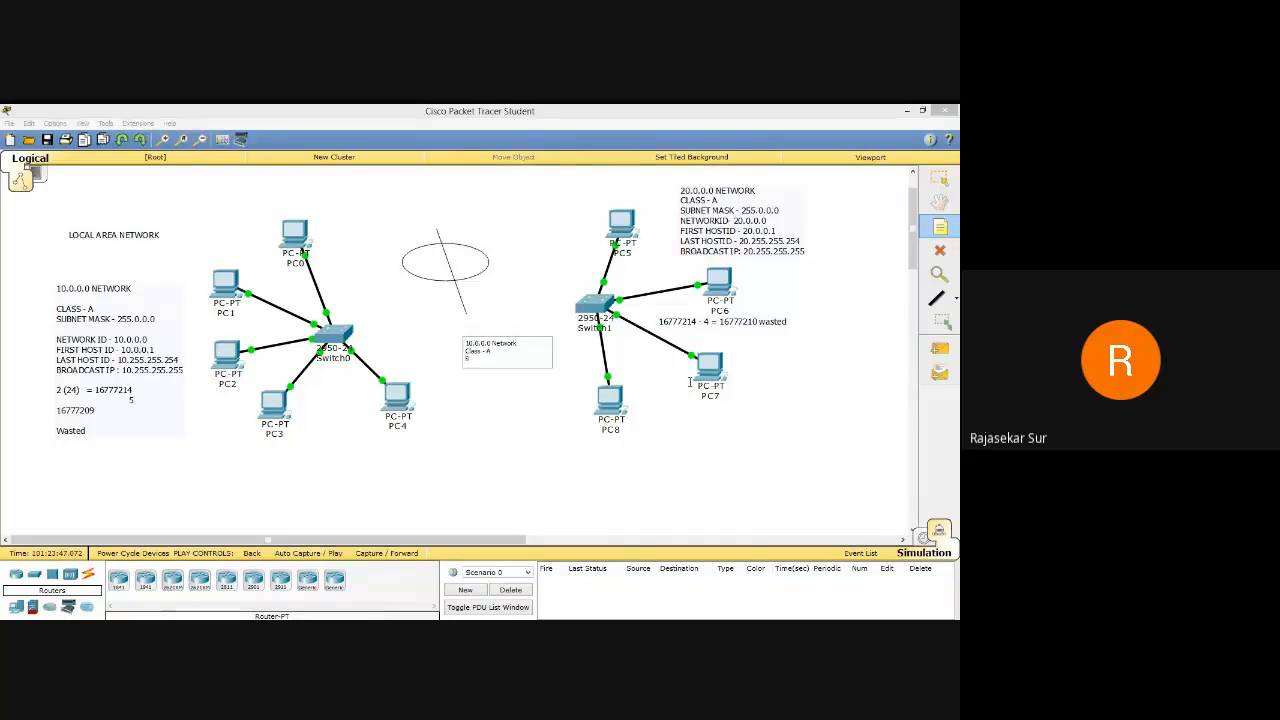
pyautogui.write('ubnet Mask')
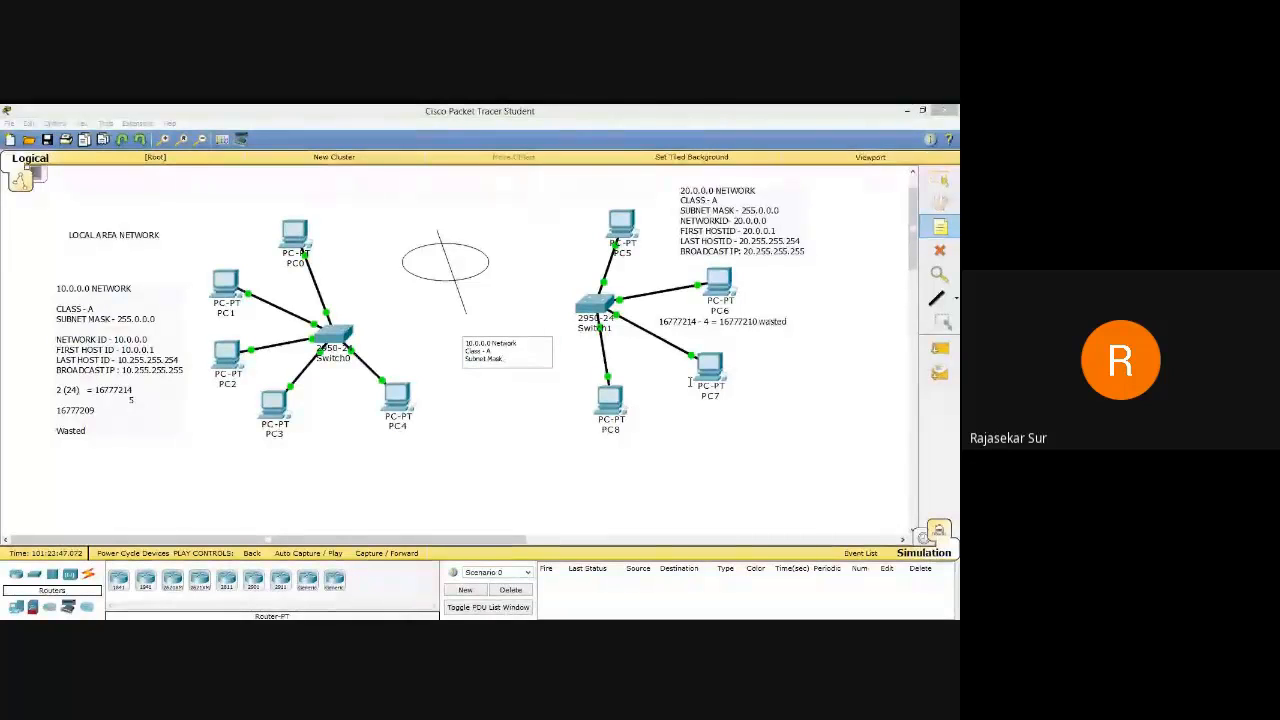
pyautogui.write(' - 255.0.0.0')
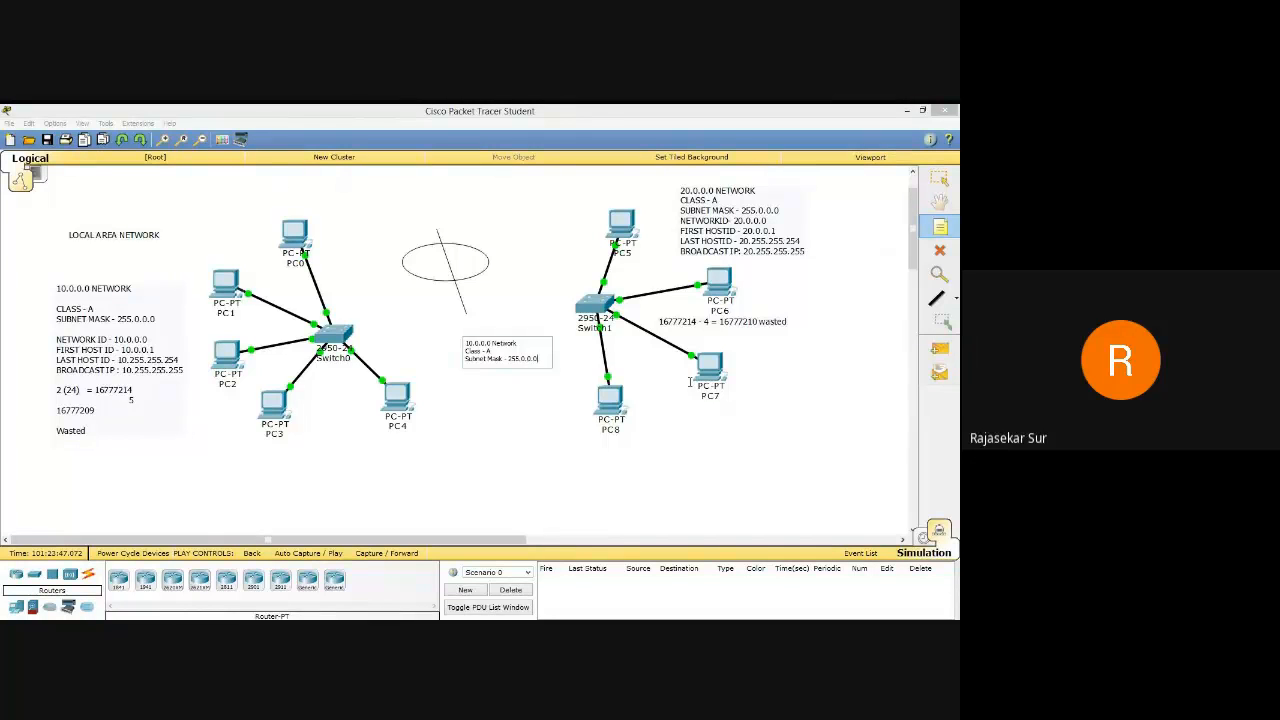
# Extend the note below the ellipse with "CIDR - /8", a blank line, "NUMBER OF SUBNETS NEED:" and "2" on separate lines.
pyautogui.press('Return')
pyautogui.moveTo(507, 358); pyautogui.dragTo(521, 362)
pyautogui.click(493, 367)
pyautogui.press('Return')
pyautogui.press('Return')
pyautogui.write('NUMBER OF SUBNET')
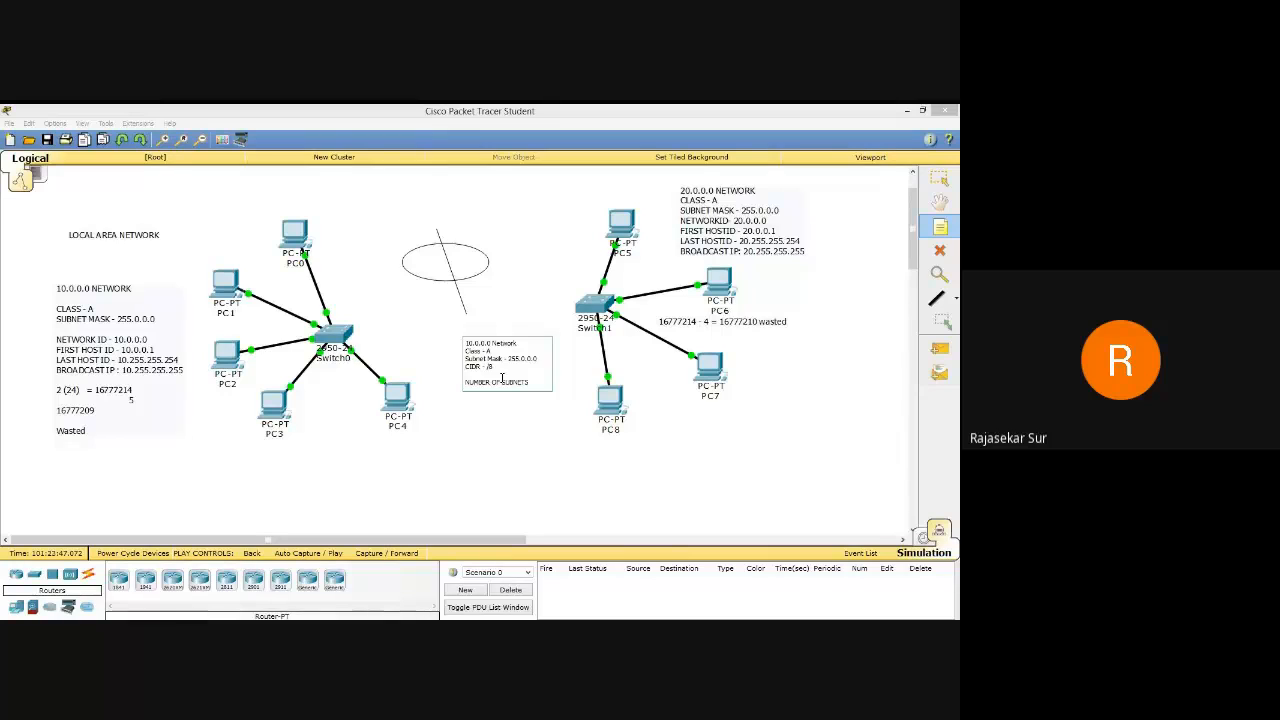
pyautogui.write('S NEED:')
pyautogui.press('Return')
pyautogui.write('2')
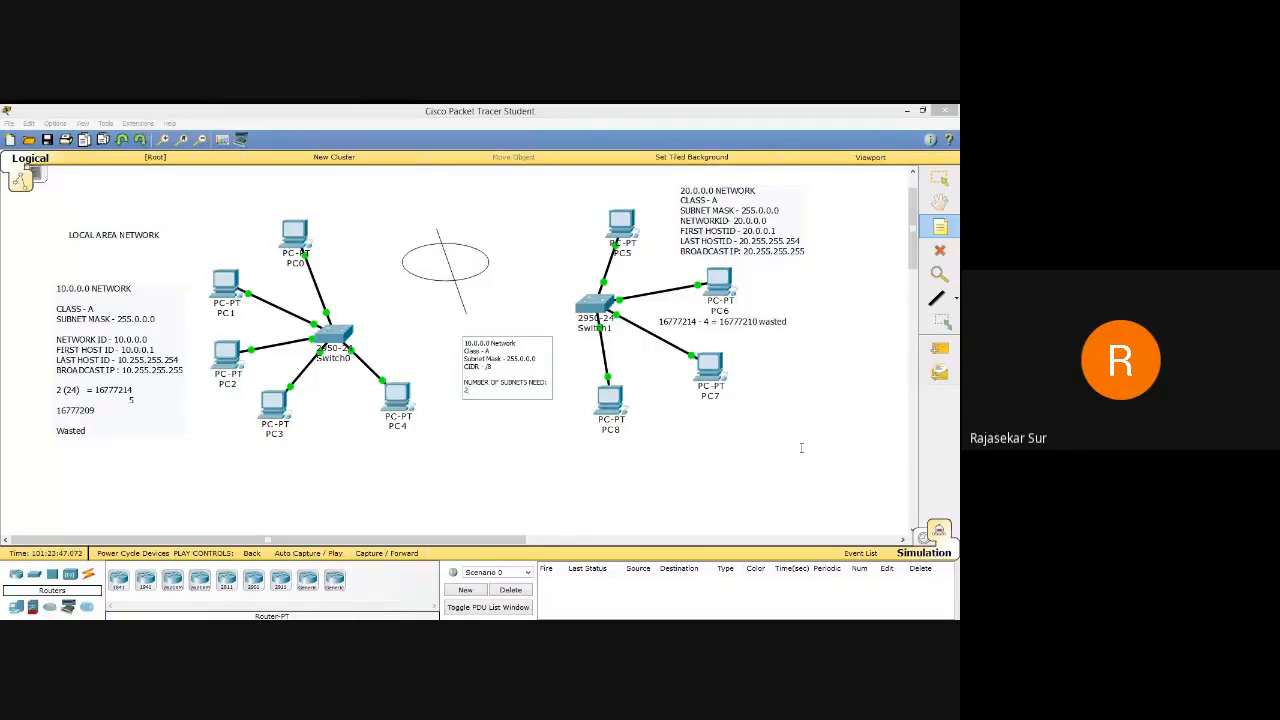
# Add the line "NUMBER OF BITS TO BE BOROWWED :" below the subnet count in the 10.0.0.0 Network note.
pyautogui.press('Return')
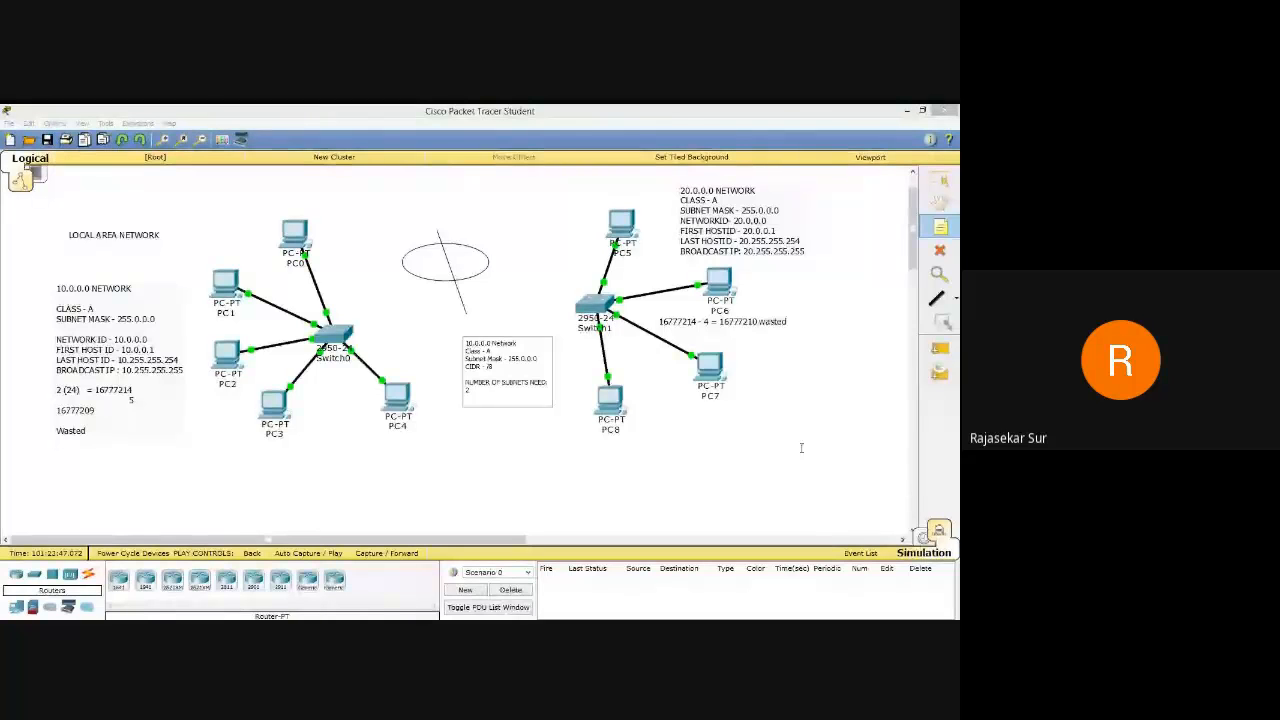
pyautogui.write('NO.')
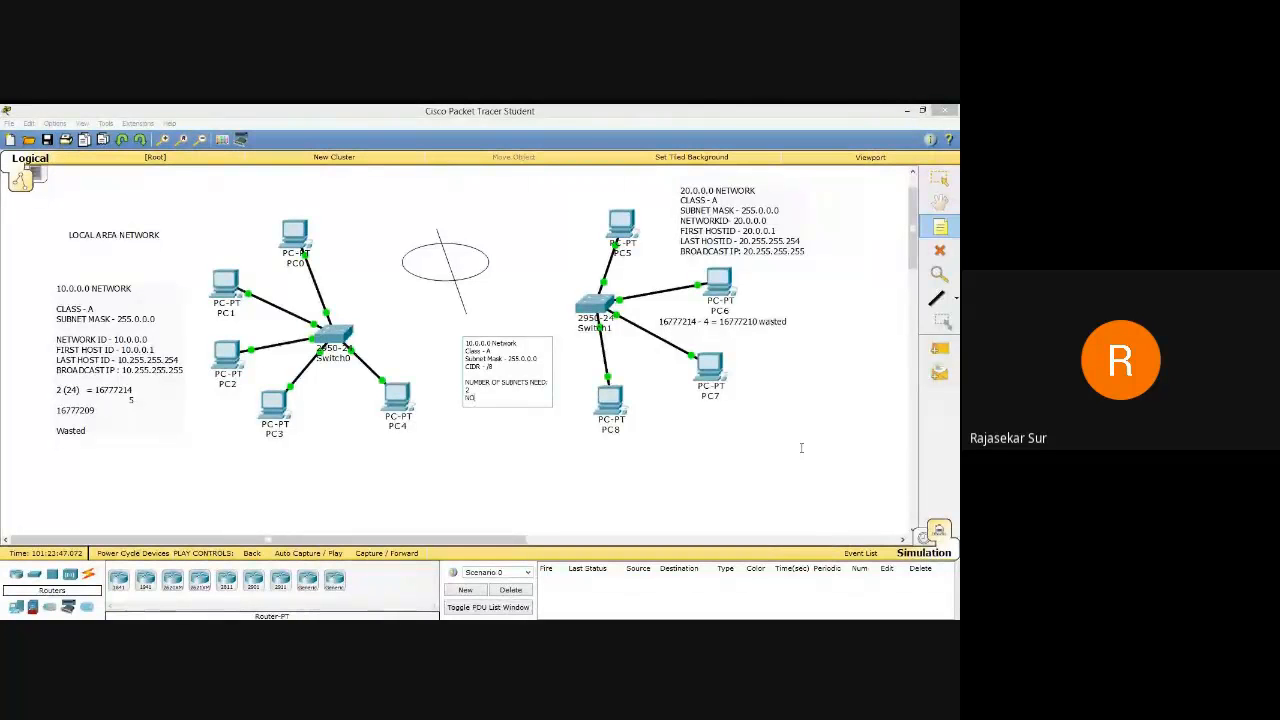
pyautogui.press('BackSpace')
pyautogui.press('BackSpace')
pyautogui.write('UMBER OF BITS')
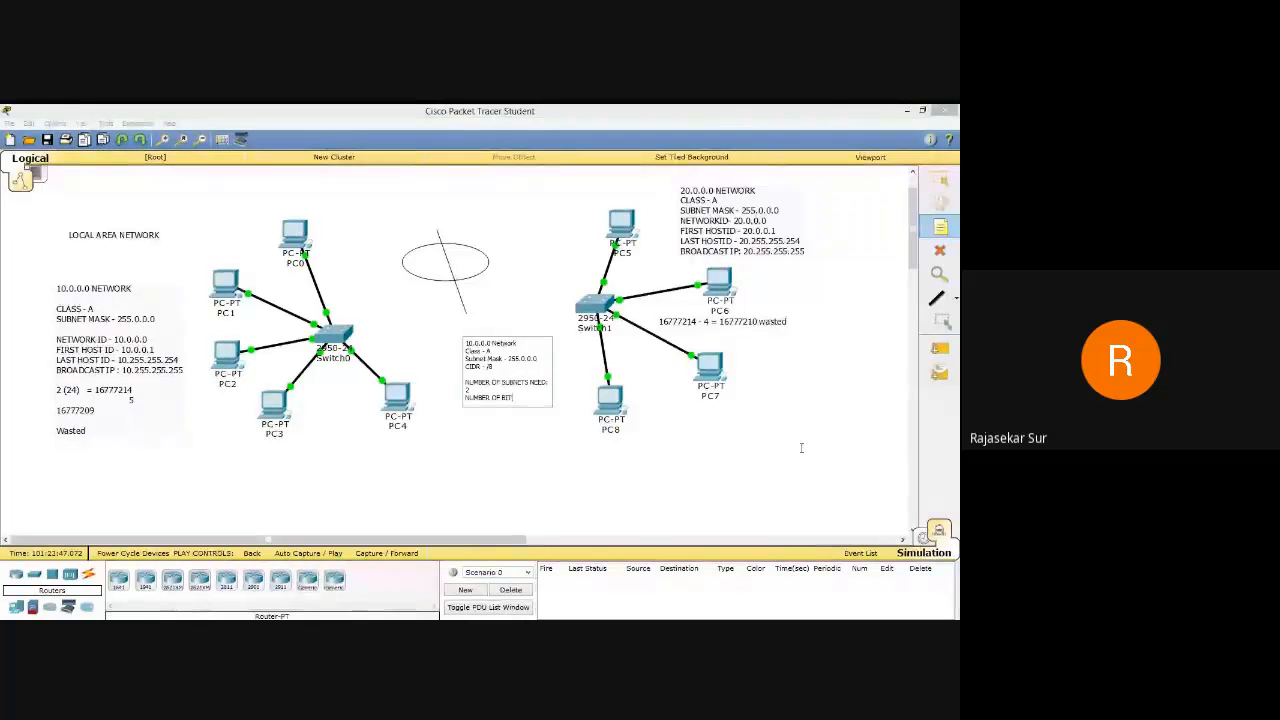
pyautogui.write(' TO BE BO')
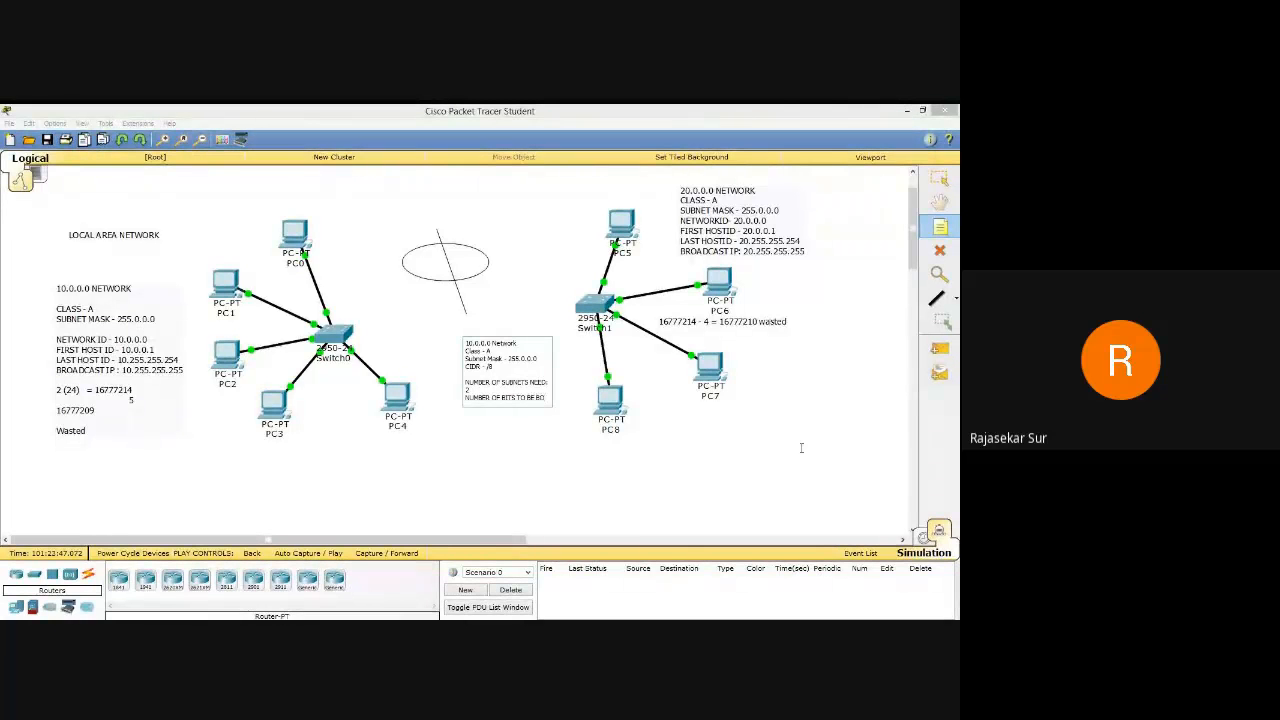
pyautogui.write('ROWWE')
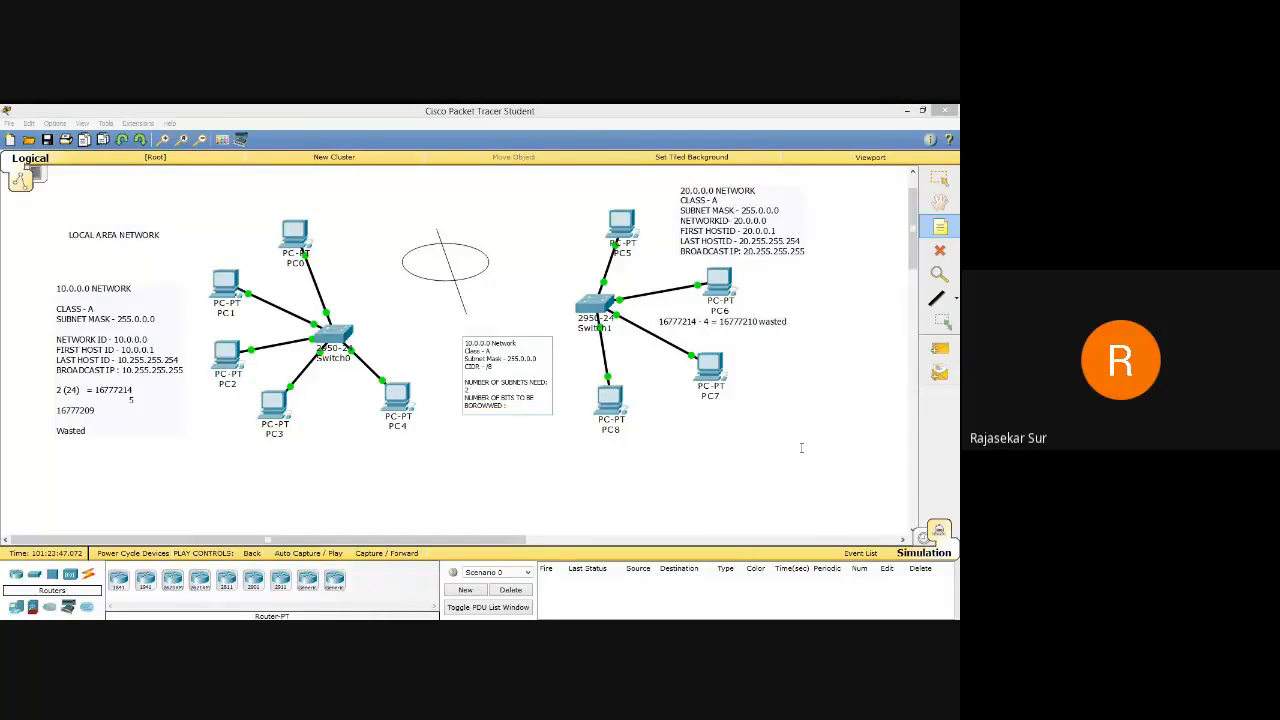
pyautogui.write('D :')
pyautogui.press('Return')
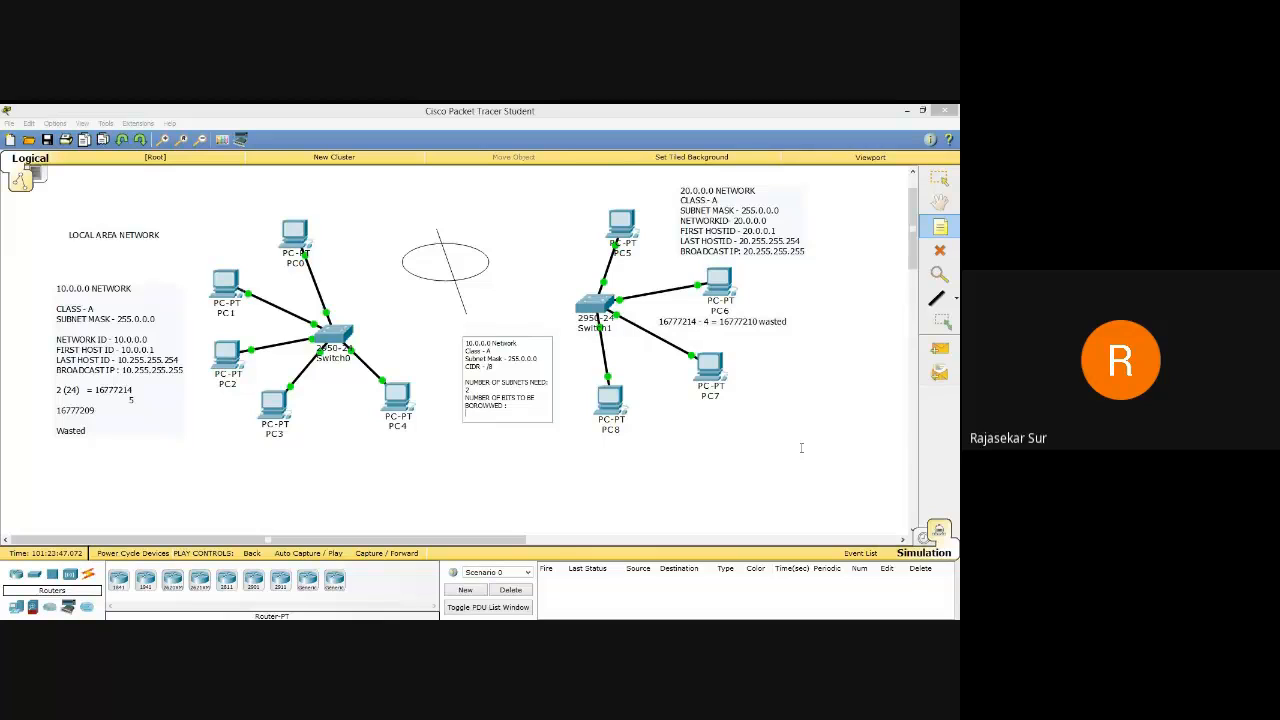
# Write the powers-of-two lines "2(0) = 1" and "2(1) = 2" under the borrowed-bits heading.
pyautogui.press('Return')
pyautogui.write('2')
pyautogui.write('(8)')
pyautogui.write(' =')
pyautogui.write(' 1')
pyautogui.press('Return')
pyautogui.write('2(1) = 2')
pyautogui.press('Return')
# Add the line "Custom (New) CIDR = /9 (8+1)" to the note, below the powers of two.
pyautogui.hotkey('shift', 'Right')
pyautogui.press('Right')
pyautogui.press('Return')
pyautogui.press('Return')
pyautogui.write('cal')
pyautogui.press('BackSpace')
pyautogui.press('BackSpace')
pyautogui.press('BackSpace')
pyautogui.write('Custom (New')
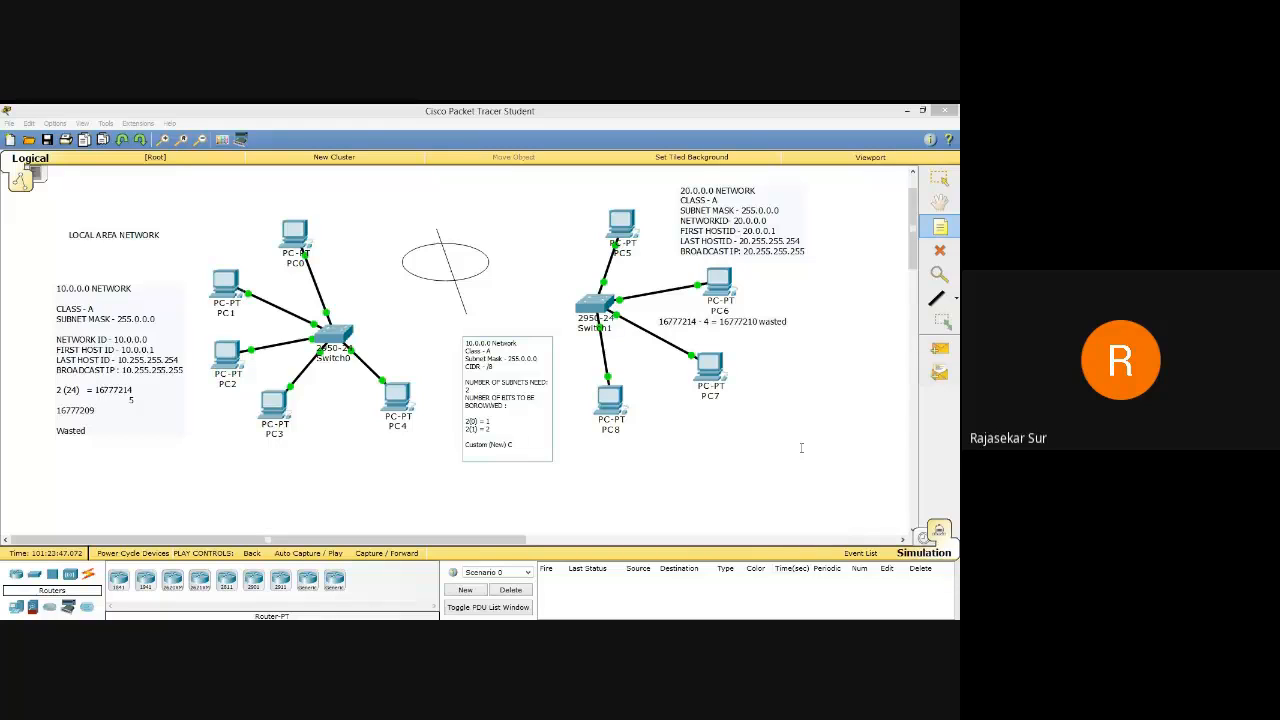
pyautogui.write(') CIDR = /9')
pyautogui.press('Return')
pyautogui.write('8+1)')
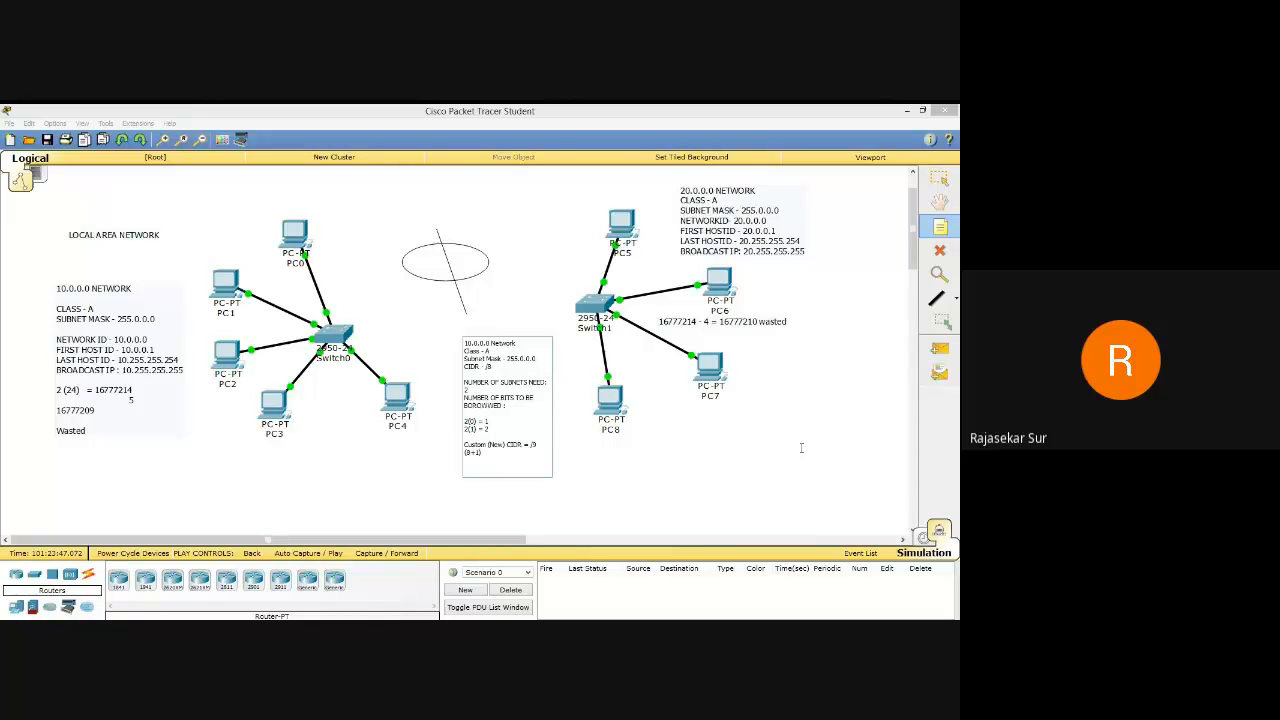
# Add the line "Custom (New) Subnemask : 255.128.0.0" beneath the new CIDR in the note.
pyautogui.press('Return')
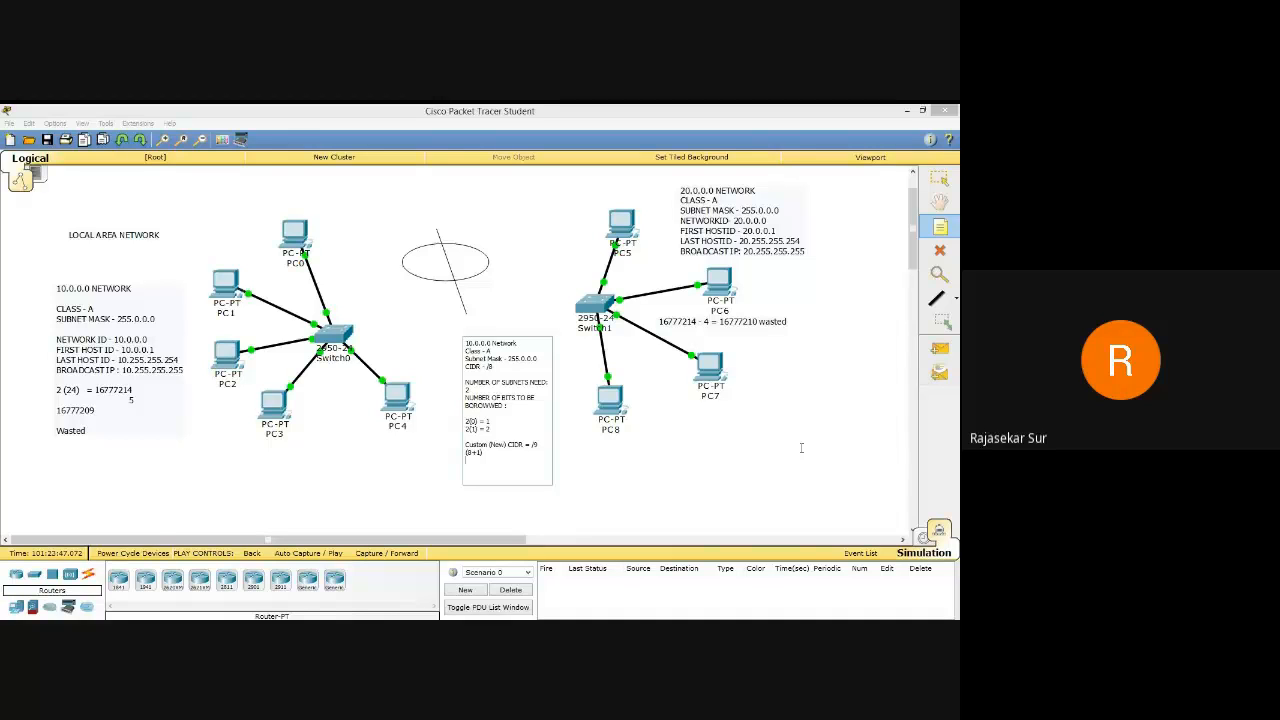
pyautogui.write('cUS')
pyautogui.write('Cust')
pyautogui.write('om (New')
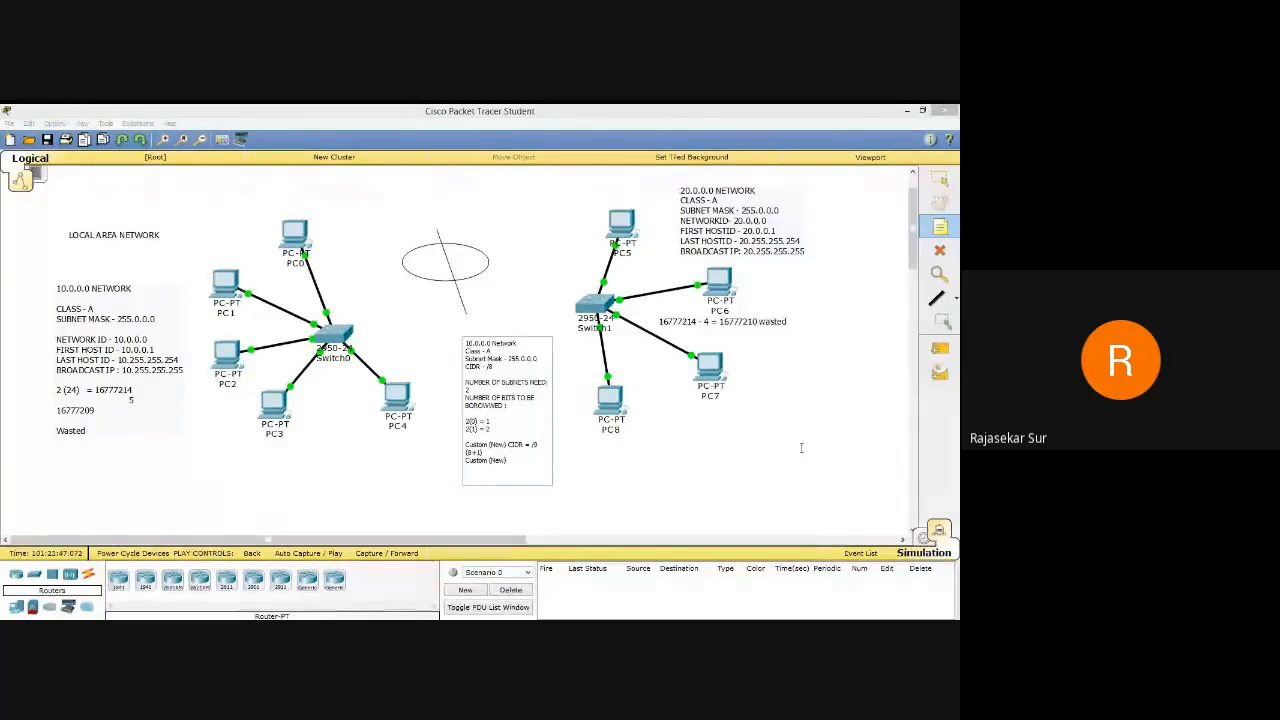
pyautogui.write(') Subnetmas')
pyautogui.write('k : 2')
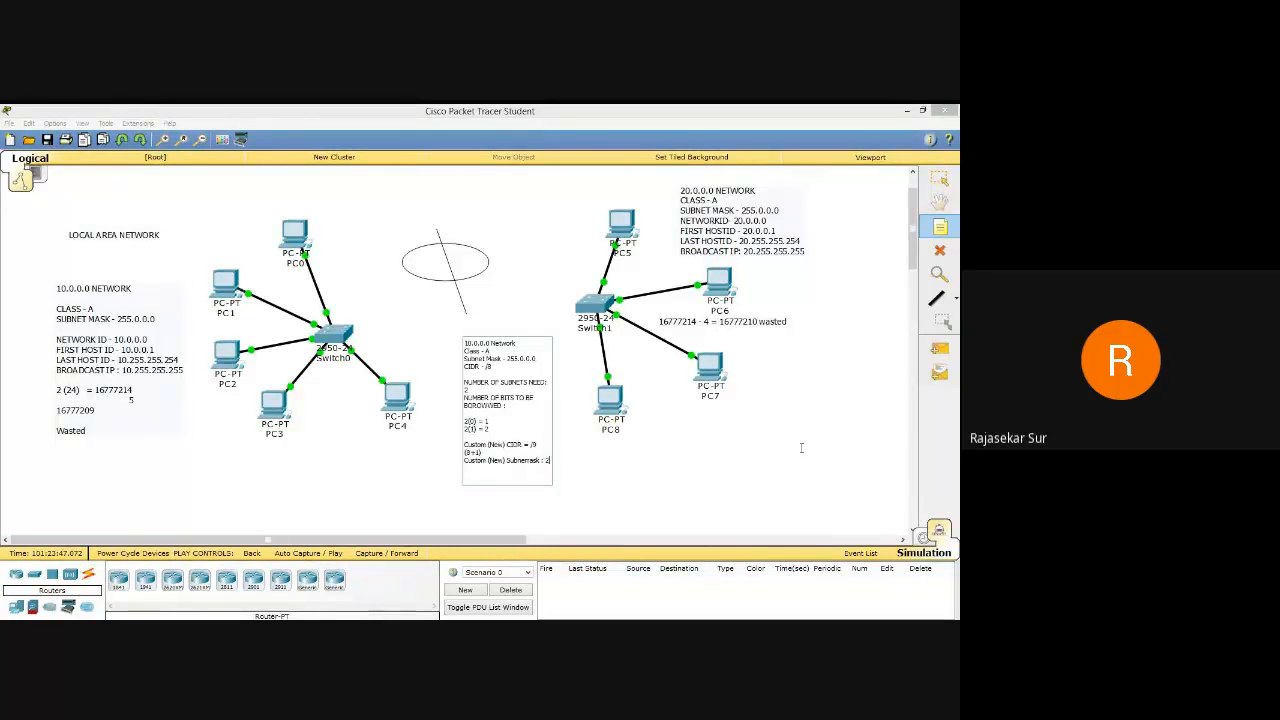
pyautogui.write('55.')
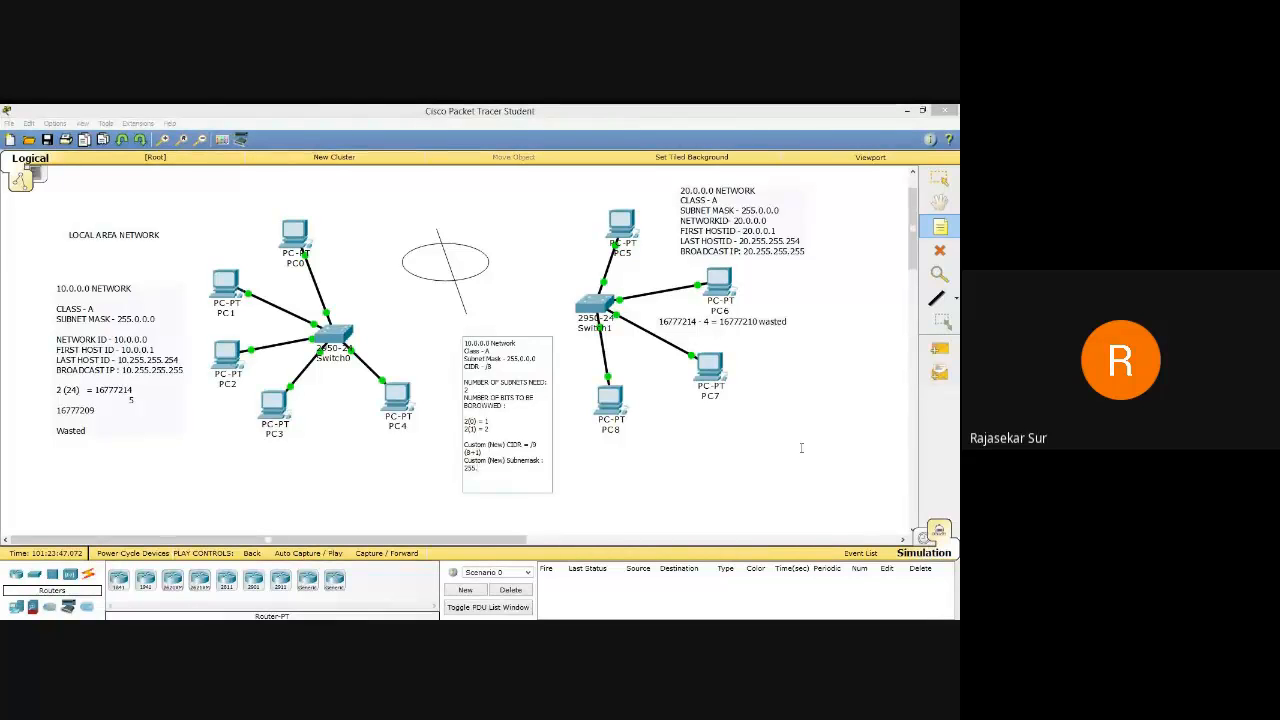
pyautogui.write('128')
pyautogui.write('.0.0')
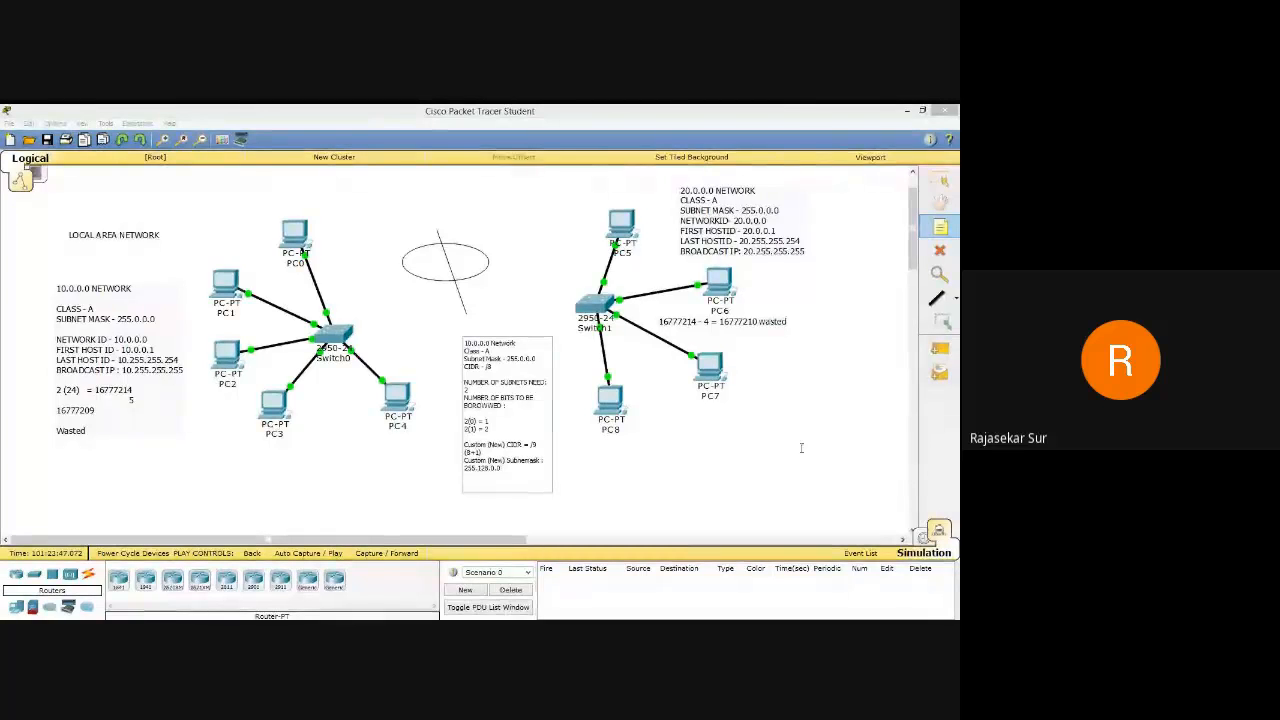
# Finish the subnetting note and move it up over the ellipse between the two switch networks.
pyautogui.click(705, 463)
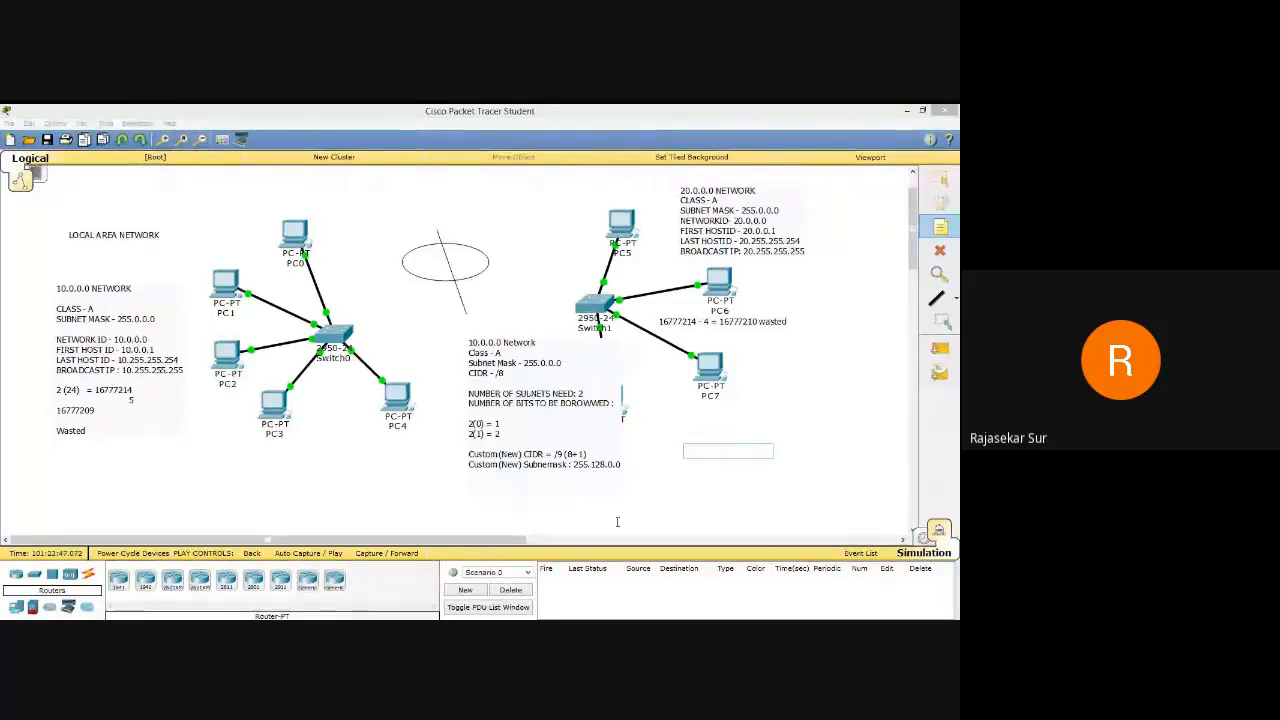
pyautogui.click(940, 173)
pyautogui.moveTo(582, 459); pyautogui.dragTo(497, 298)
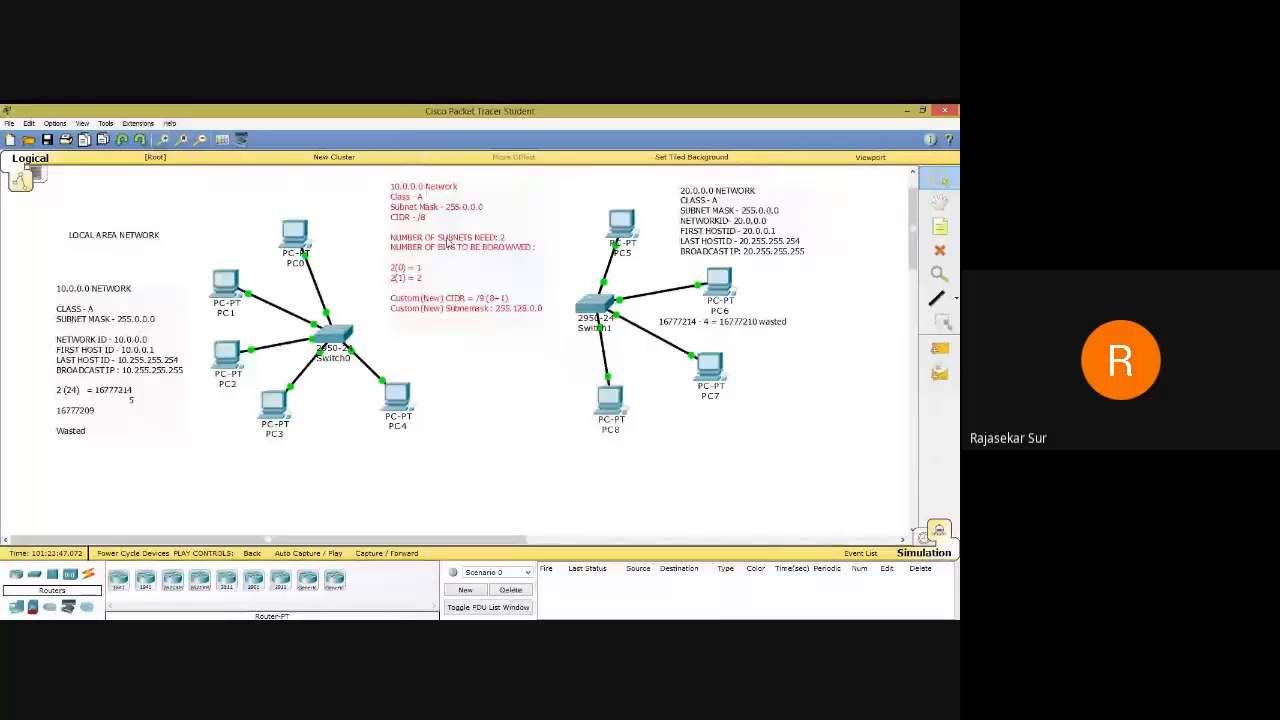
# Reopen the subnetting note and add the headings "Subnet1:" and "Subnet2:" at its end.
pyautogui.doubleClick(537, 300)
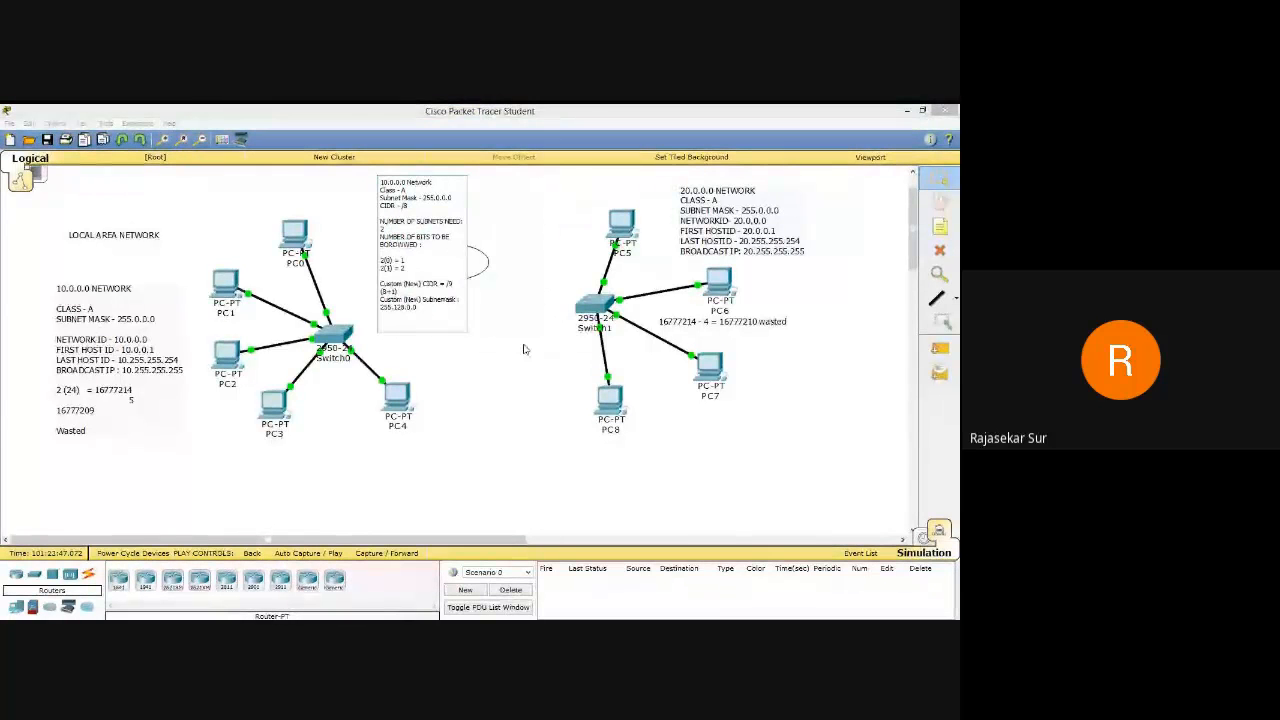
pyautogui.press('Return')
pyautogui.press('Return')
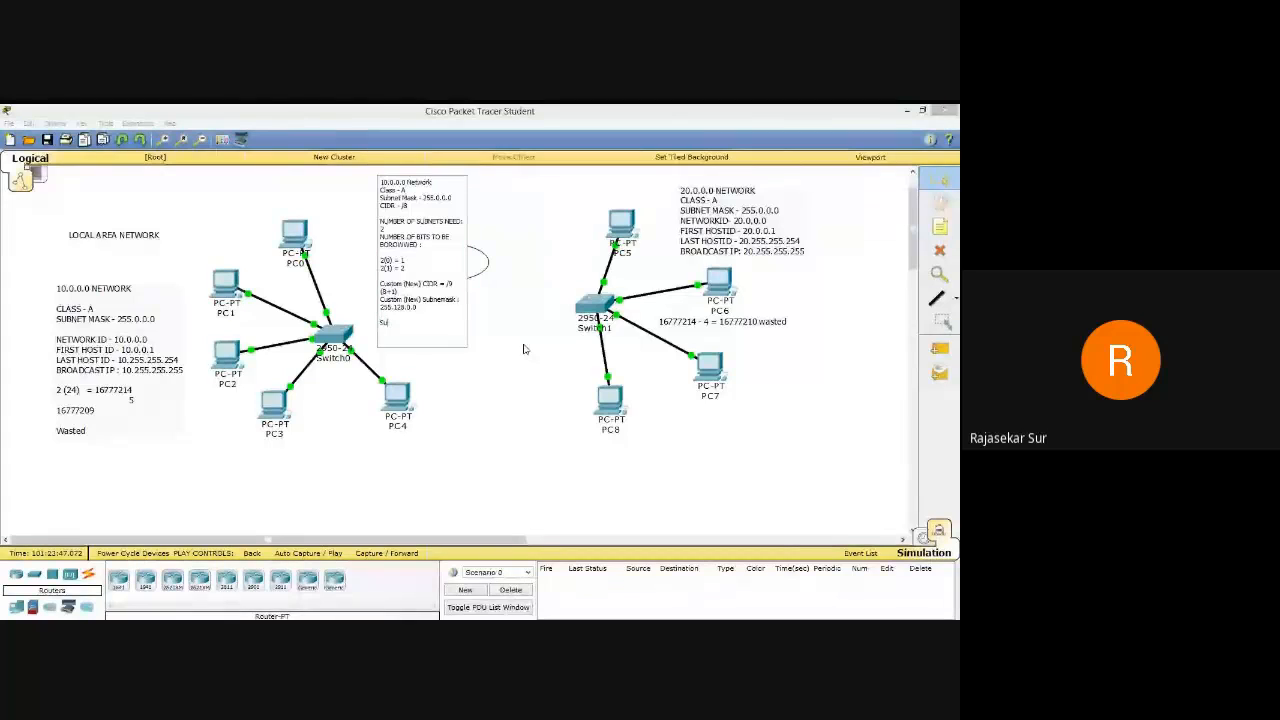
pyautogui.write('Su')
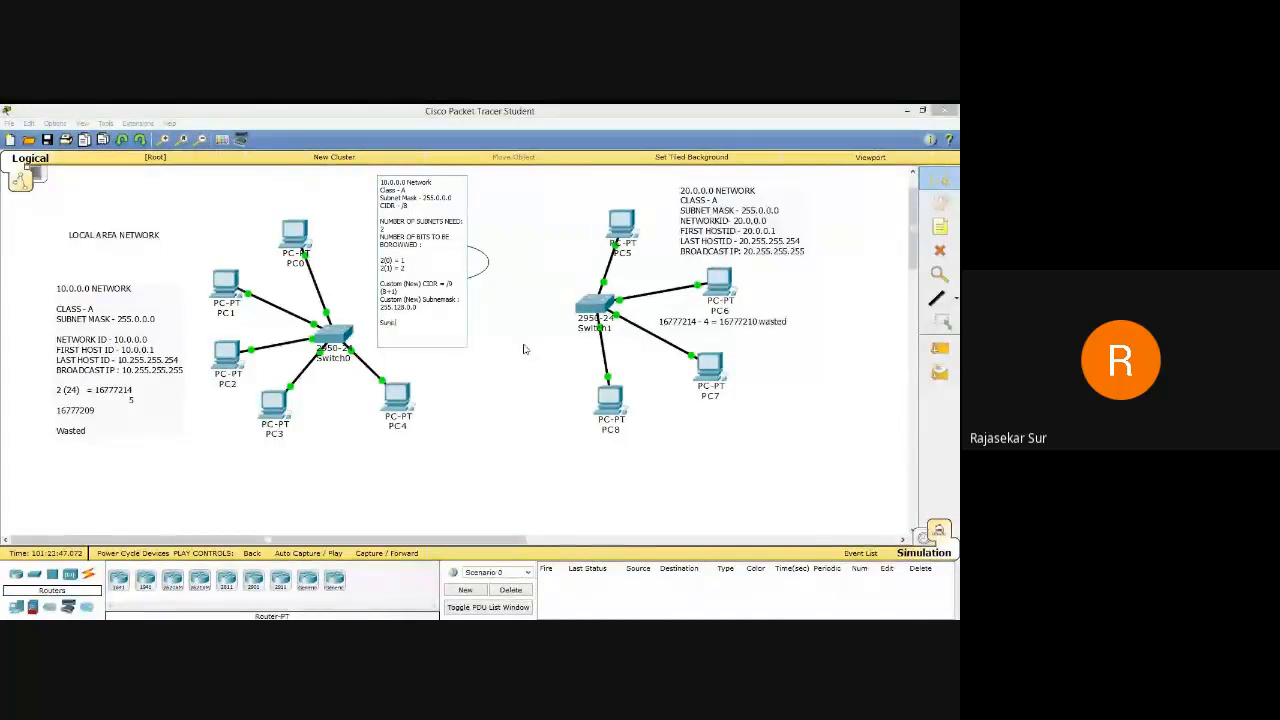
pyautogui.write('bnet1:')
pyautogui.press('Return')
pyautogui.write('Su')
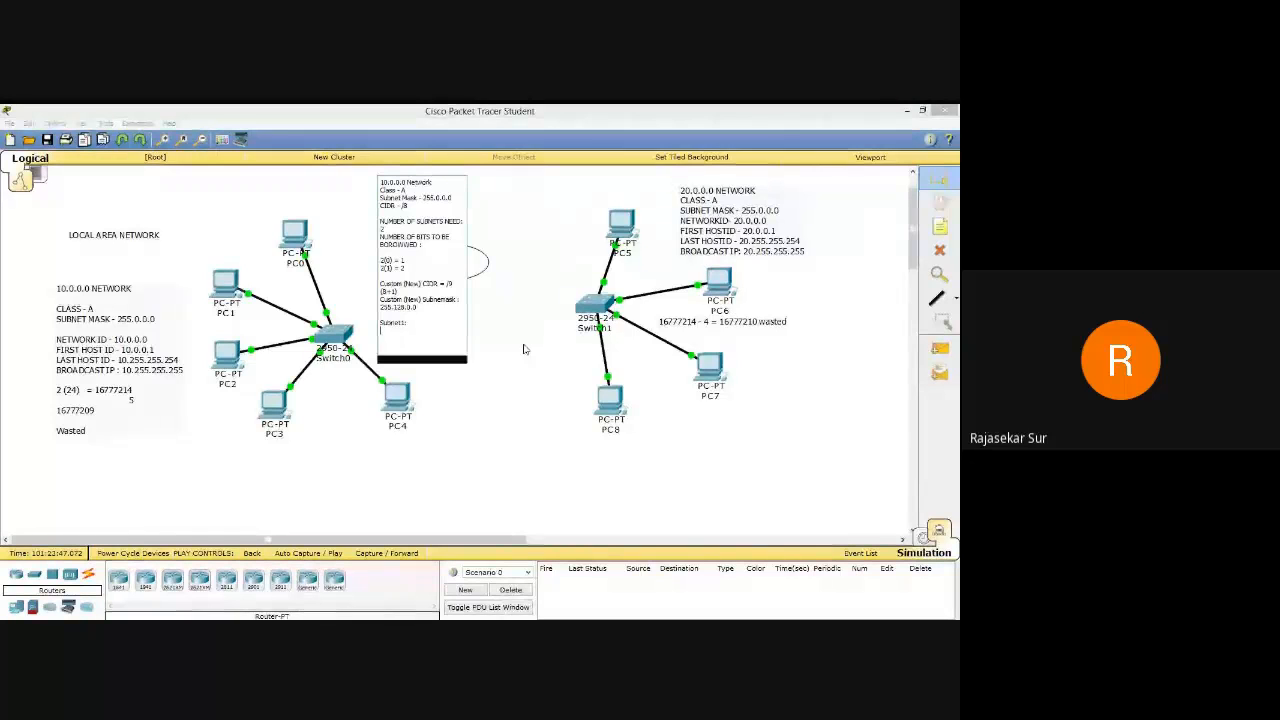
pyautogui.write('b')
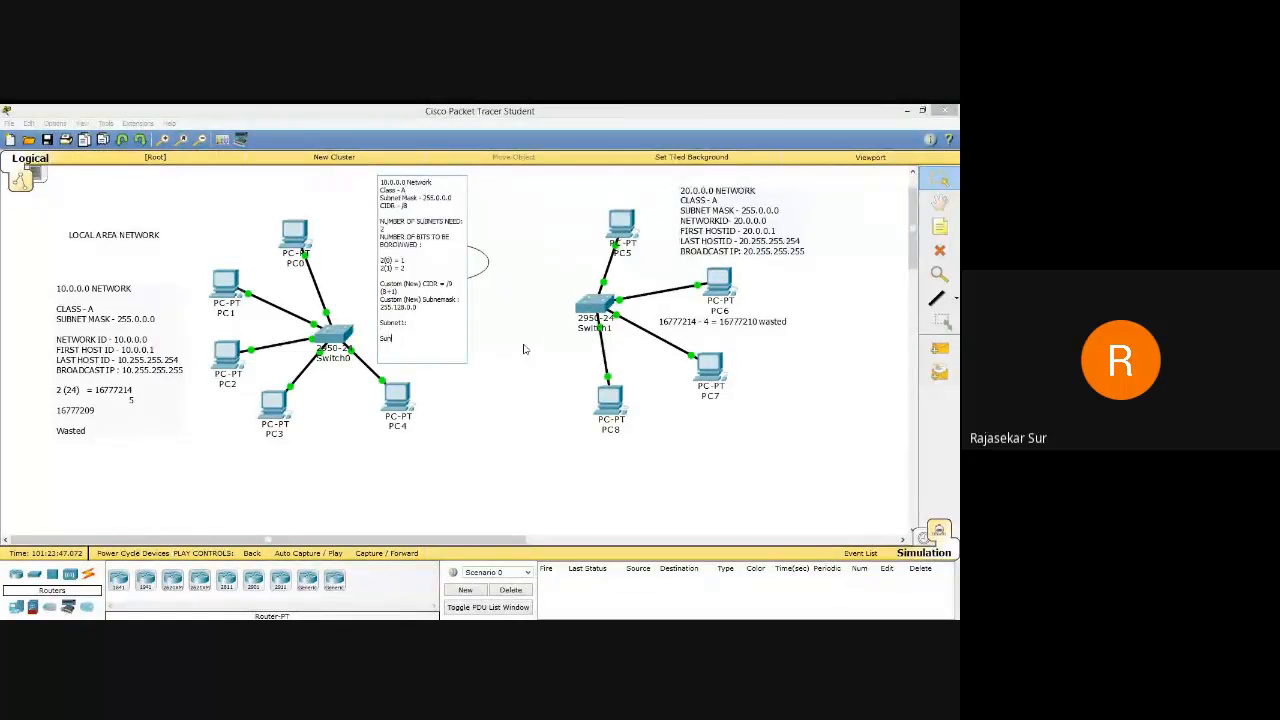
pyautogui.write('net')
# Add the labels Network id, First Hostid, Last Hostid and Broadcastid on separate lines under Subnet1.
pyautogui.write('etwo')
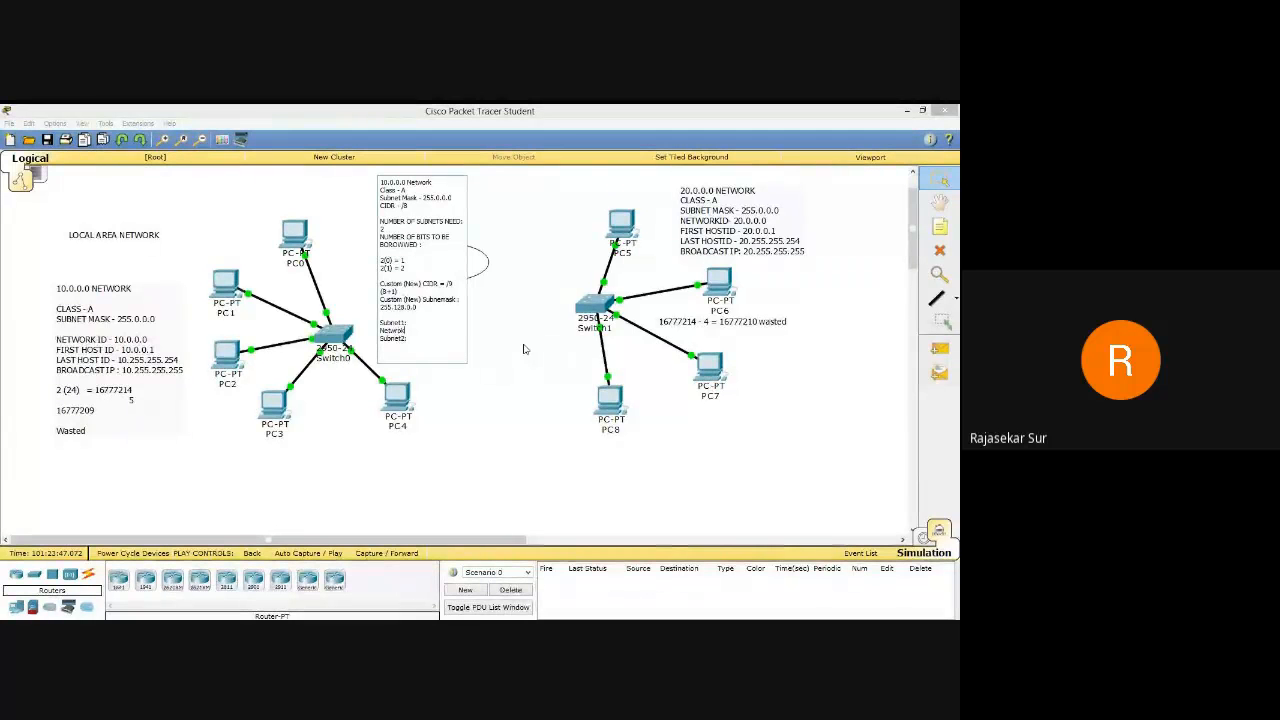
pyautogui.write('rk id:')
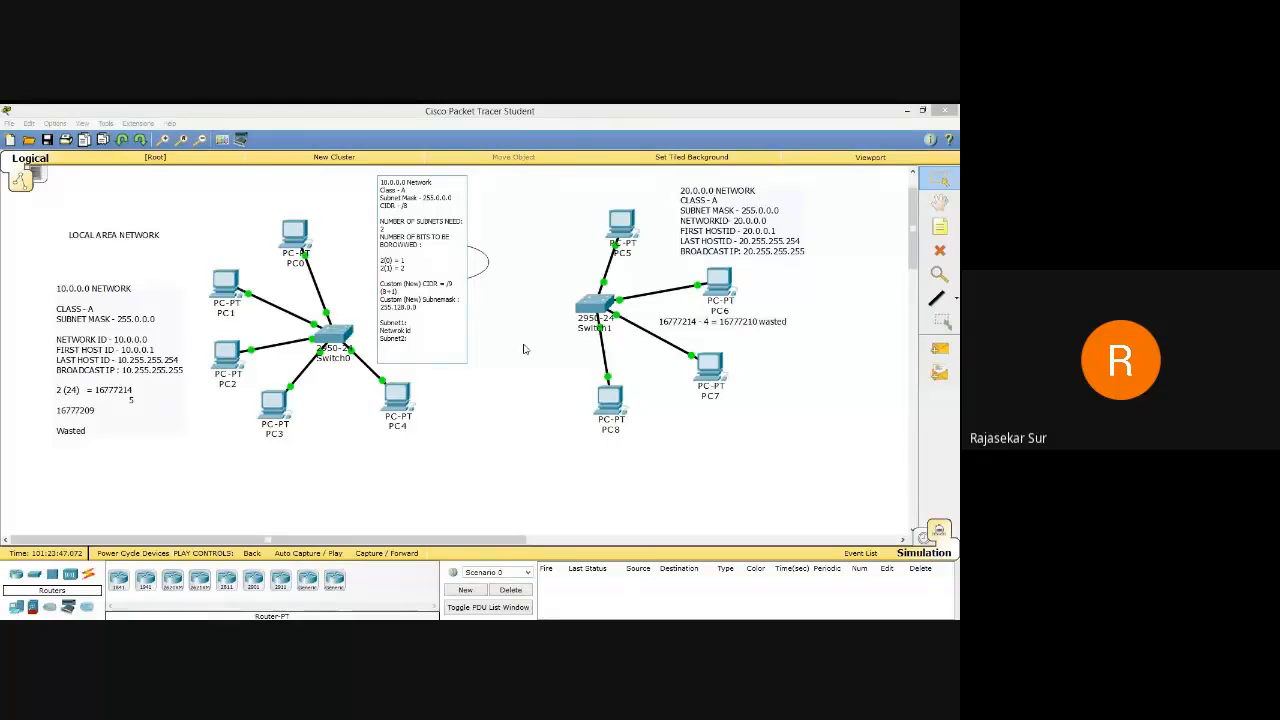
pyautogui.press('Return')
pyautogui.write('First')
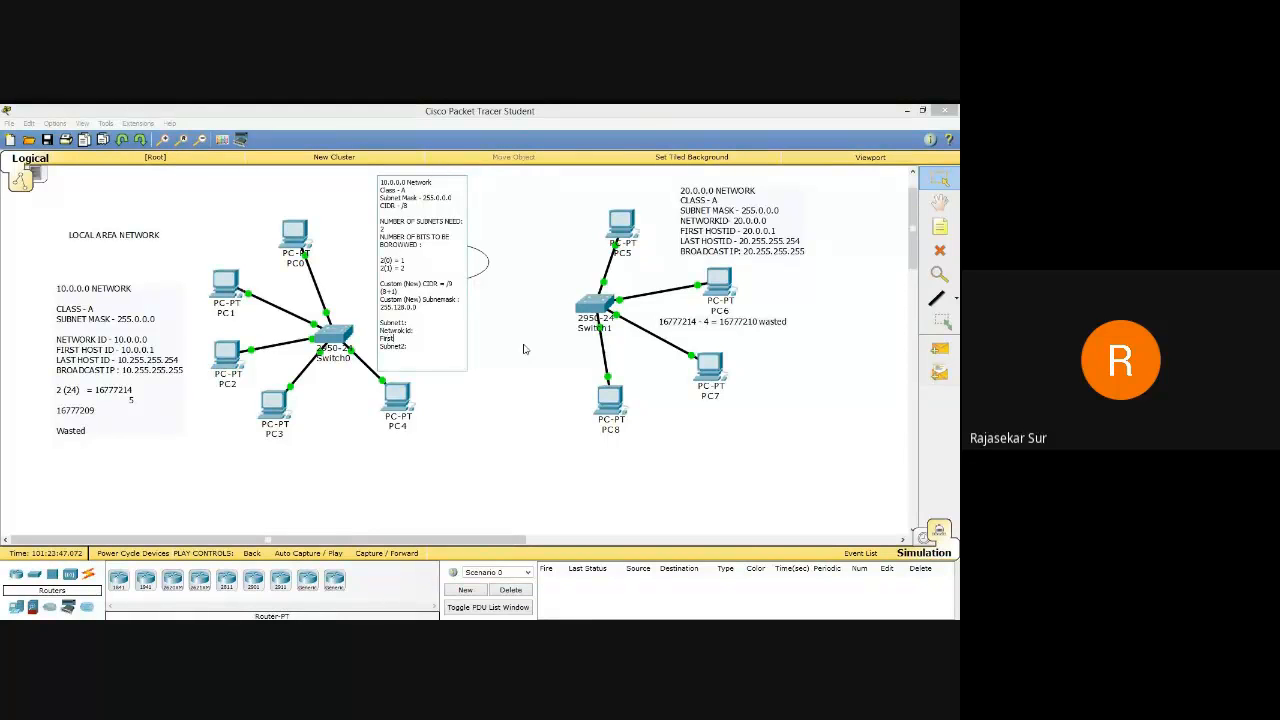
pyautogui.write(' Ho')
pyautogui.write('sti')
pyautogui.write('id:')
pyautogui.press('Return')
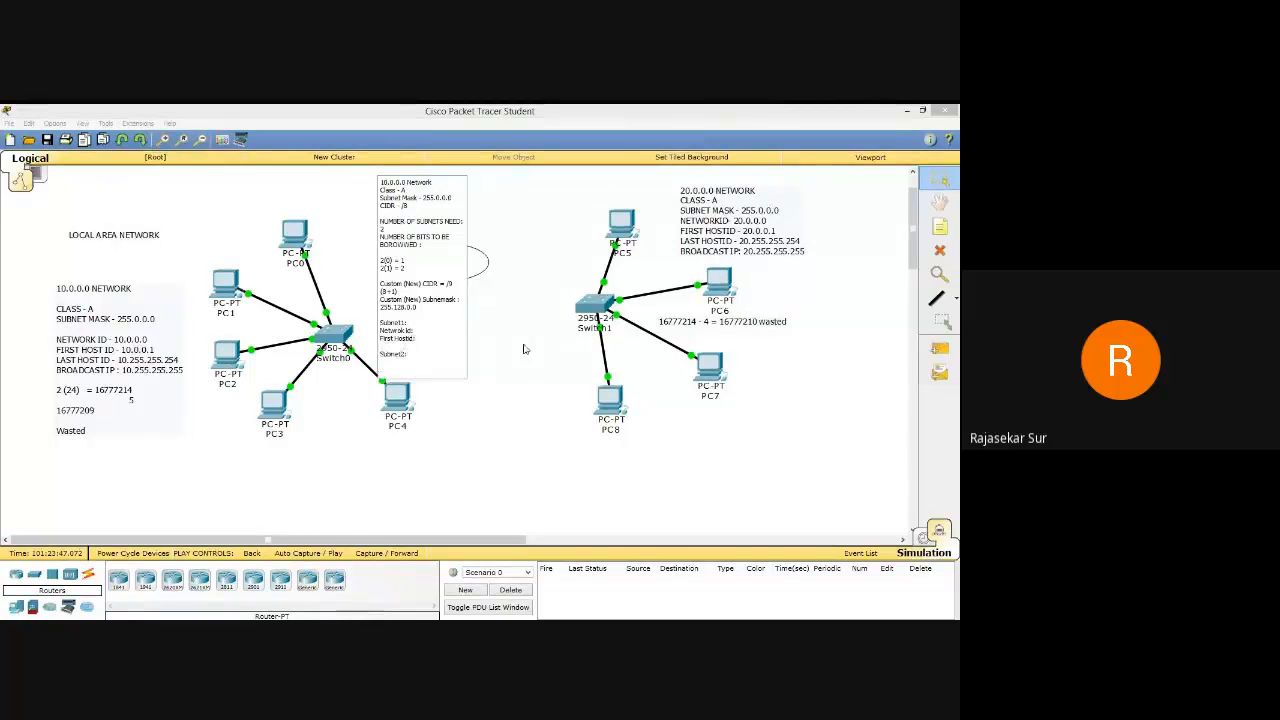
pyautogui.write('Last Hostid:')
pyautogui.press('Return')
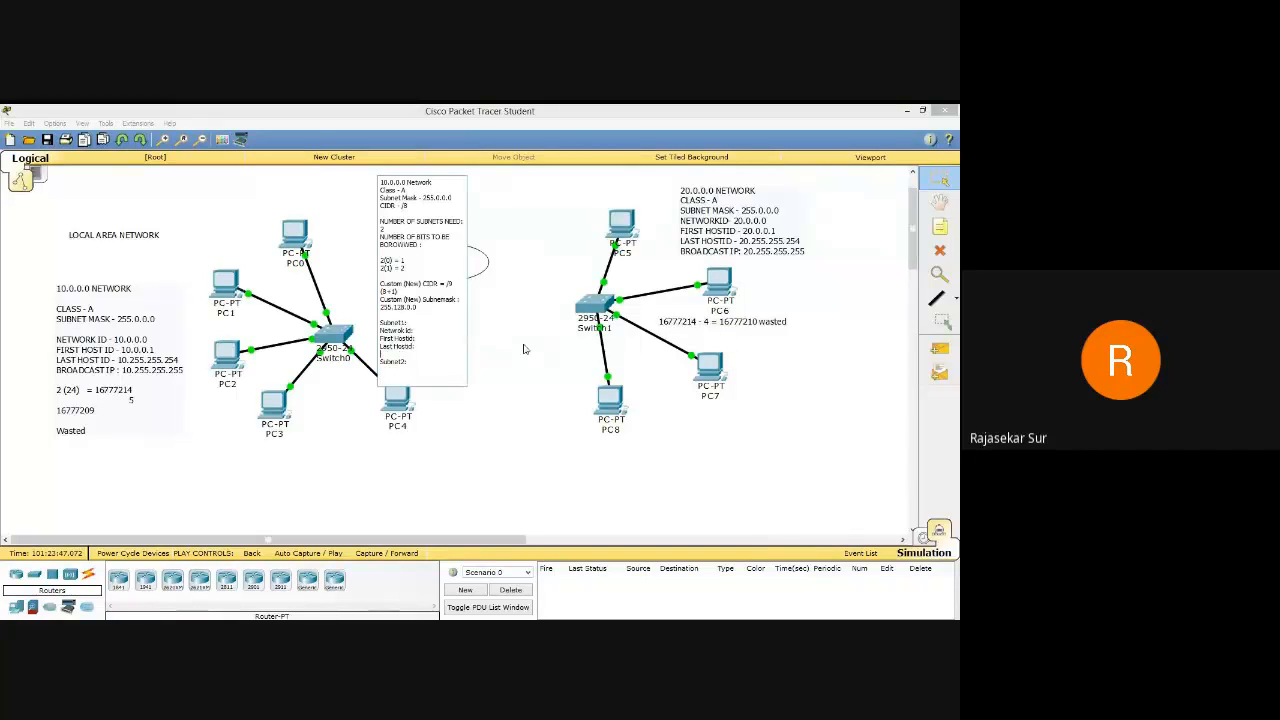
pyautogui.write('Broadcastid:')
pyautogui.press('Return')
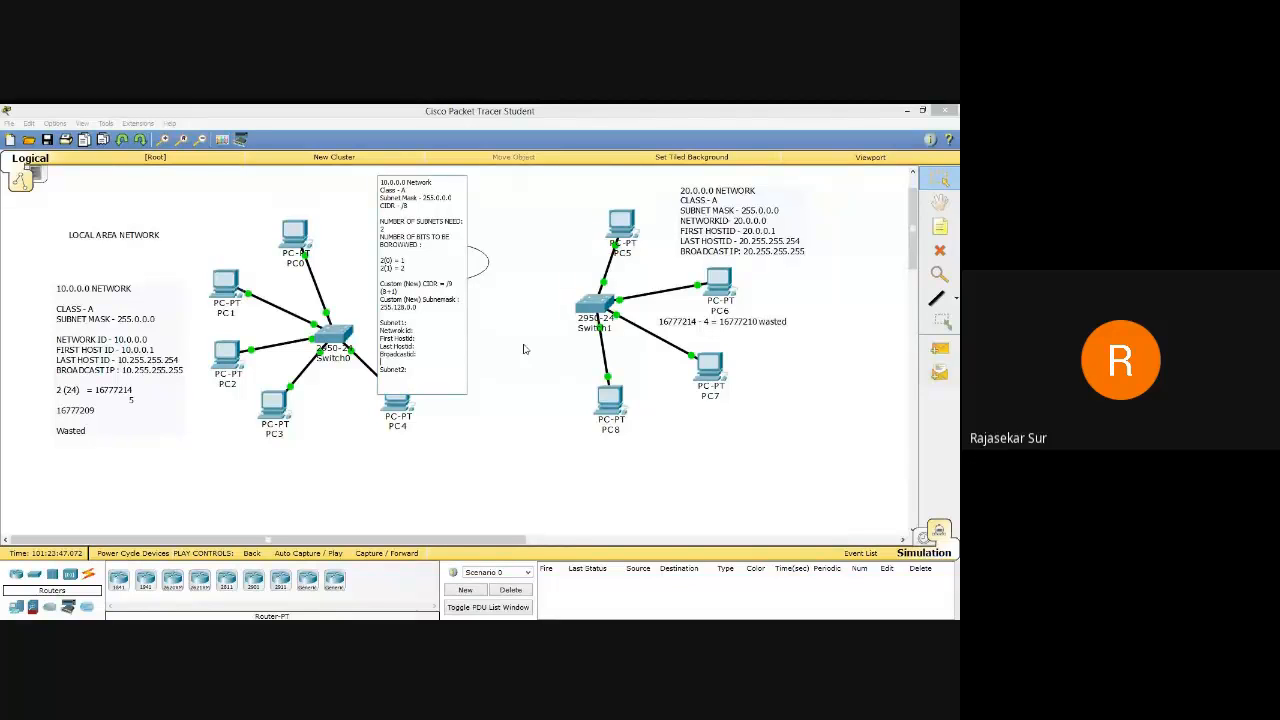
# Copy the four address labels of Subnet1 and paste them under Subnet2.
pyautogui.hotkey('shift', 'Up')
pyautogui.hotkey('shift', 'Up')
pyautogui.hotkey('shift', 'Up')
pyautogui.hotkey('shift', 'Up')
pyautogui.hotkey('ctrl', 'c')
pyautogui.press('Down')
pyautogui.hotkey('ctrl', 'v')
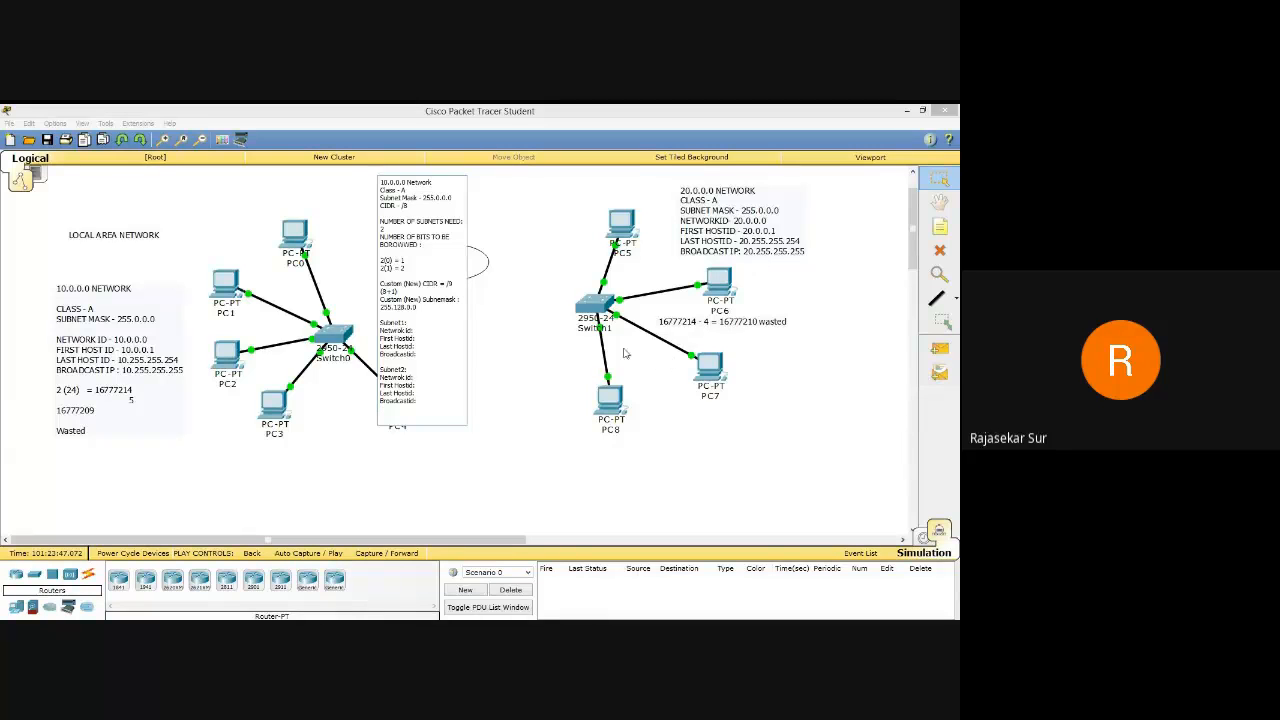
# Fill in Subnet1's network id as 10.0.0.0/9 and its first host id as 10.0.0.1/9.
pyautogui.click(412, 330)
pyautogui.write('10.0.0.0/8')
pyautogui.press('Down')
pyautogui.write('10.0.0.1/9')
pyautogui.press('Return')
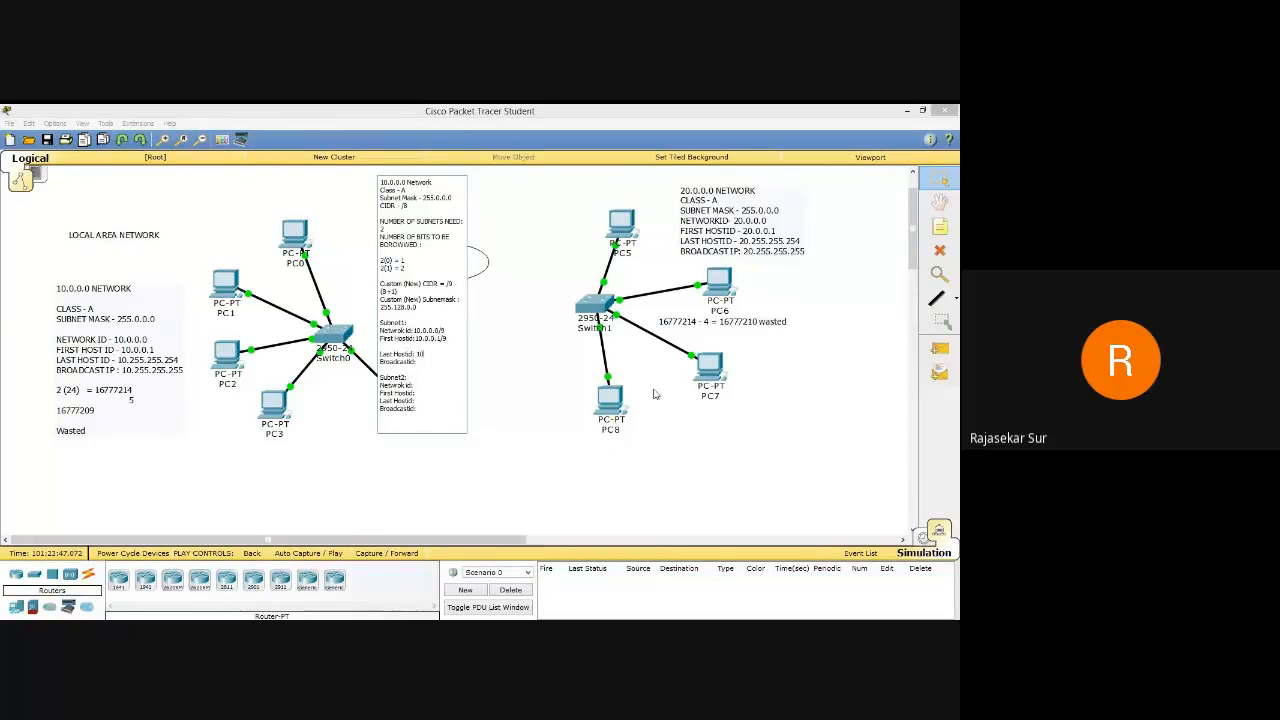
# Write Subnet1's last host id in binary as 10.(0)+1111111.11111111.11111110.
pyautogui.write('.(0)+')
pyautogui.write('111111')
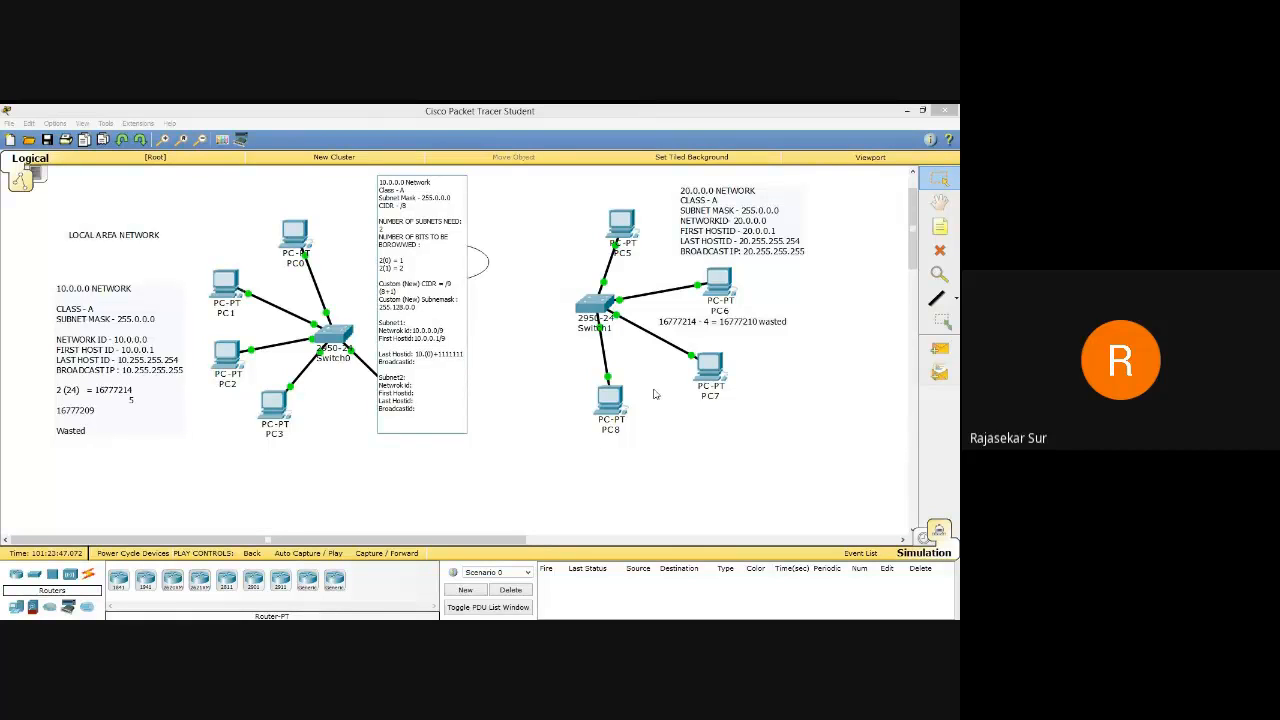
pyautogui.write('.11')
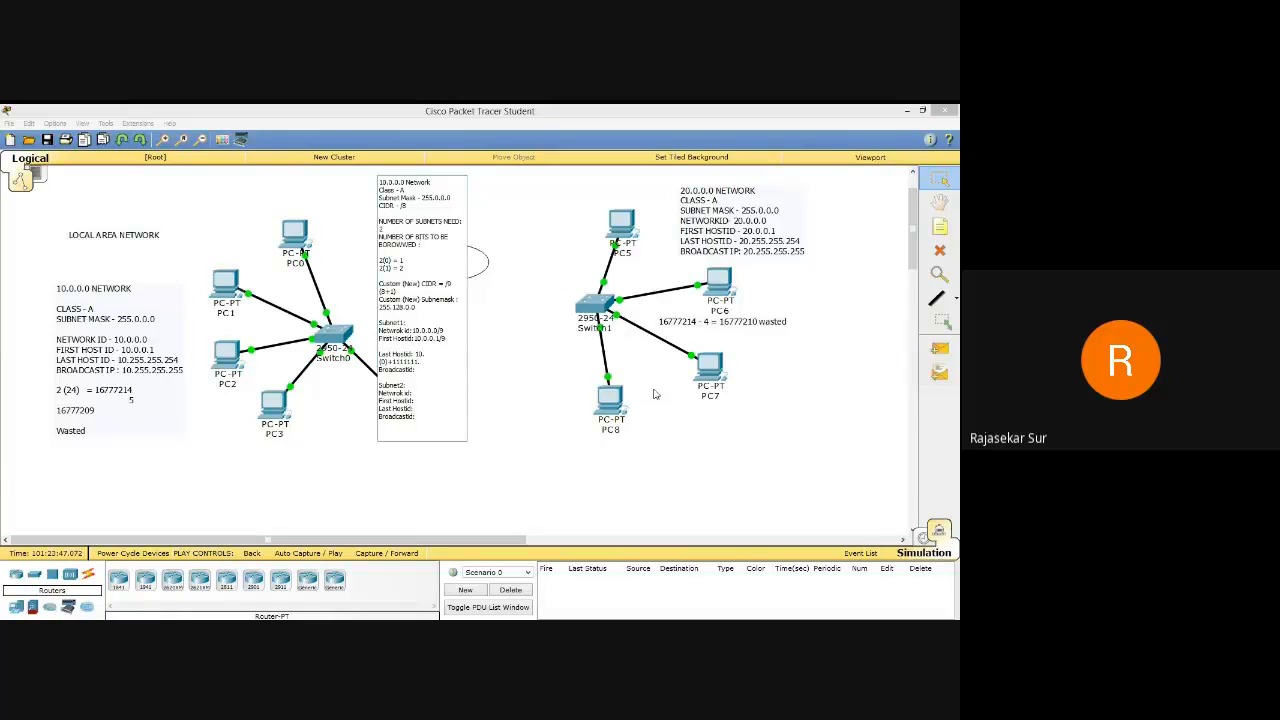
pyautogui.write('111')
pyautogui.write('111.11111110')
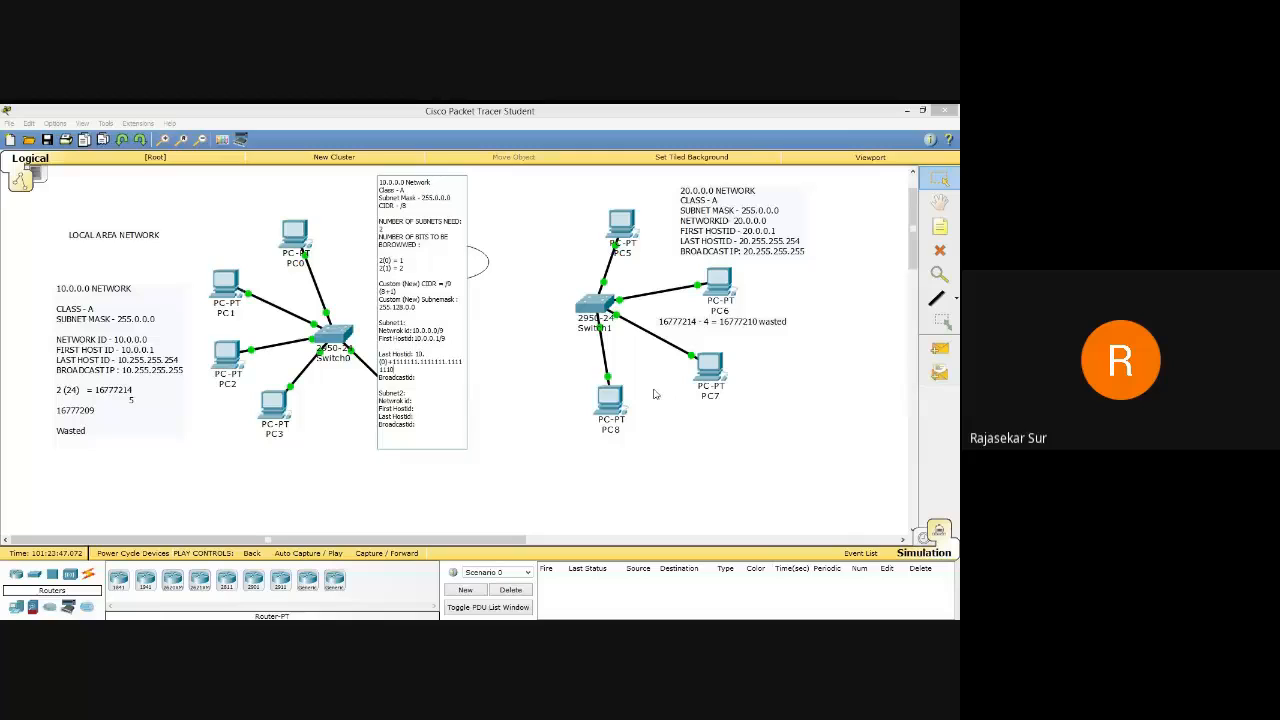
# Below the binary last host id, write its second octet's decimal expansion as "10. 0+64+32+16+8+4+2+1".
pyautogui.press('Return')
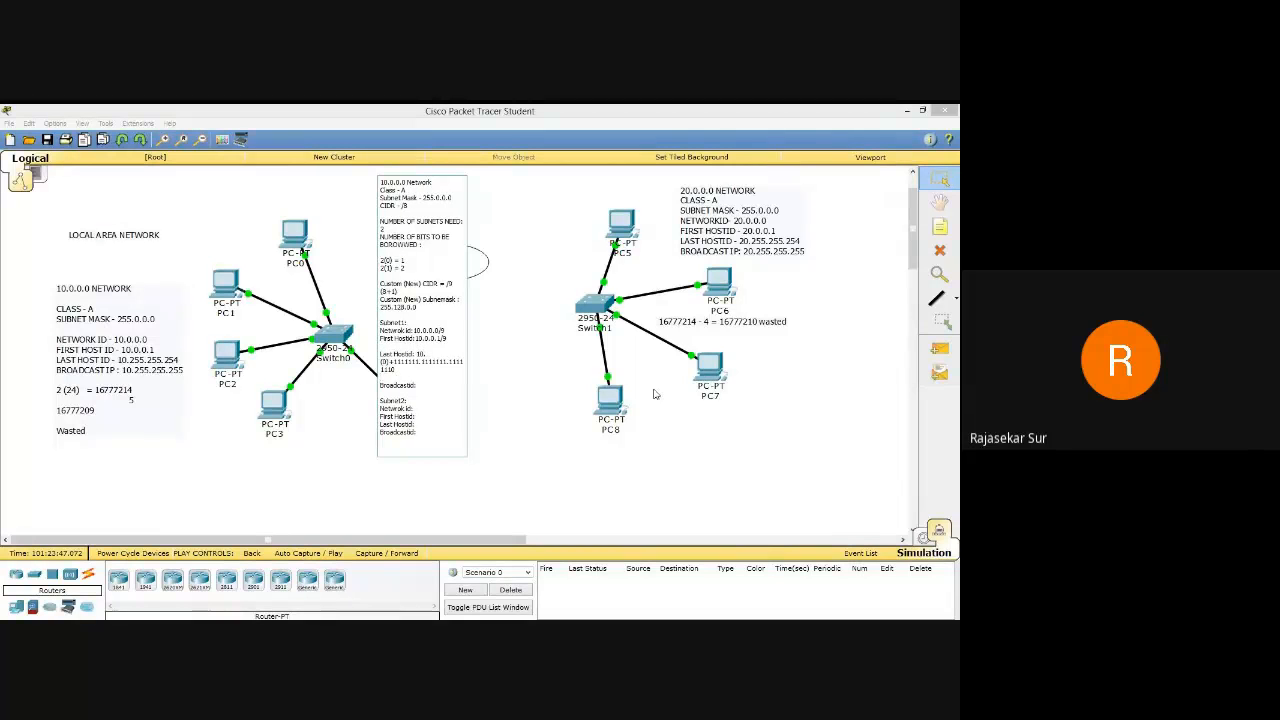
pyautogui.press('Return')
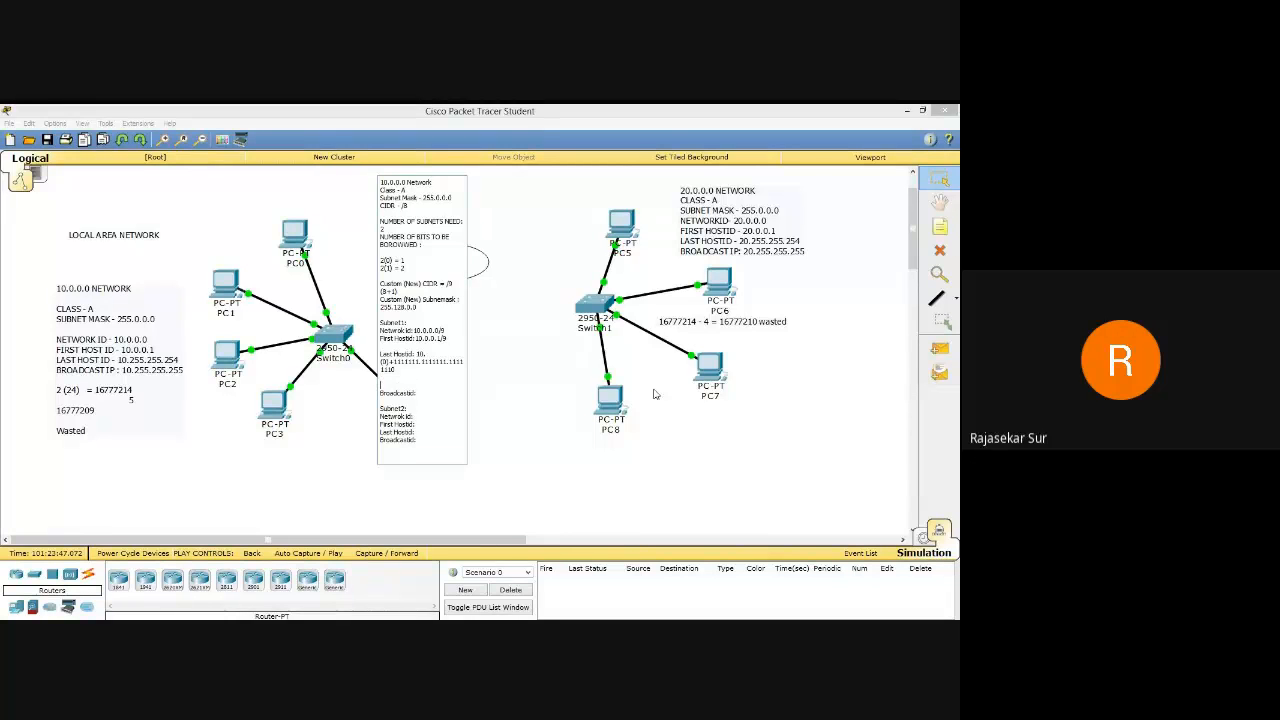
pyautogui.write('10.')
pyautogui.write('0')
pyautogui.write('.')
pyautogui.write('64')
pyautogui.write('.')
pyautogui.write('32+')
pyautogui.write('16+8+4+')
pyautogui.write('2')
pyautogui.write('+1')
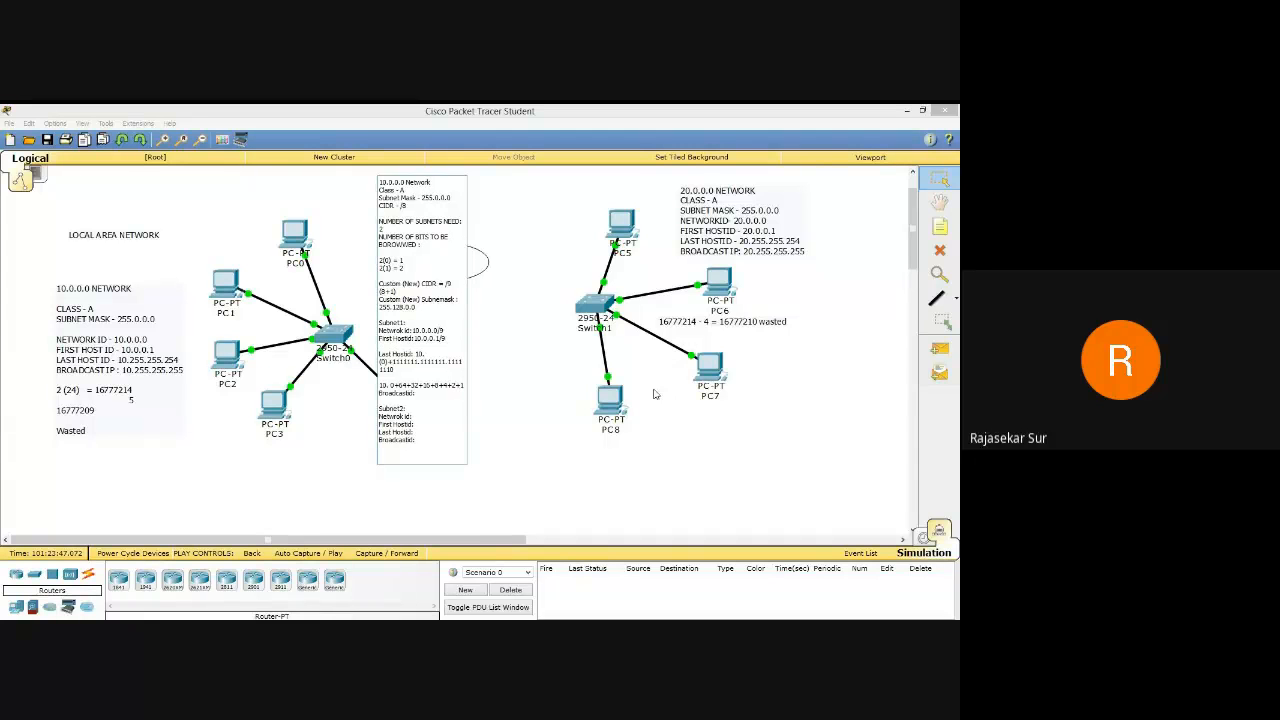
pyautogui.press('Return')
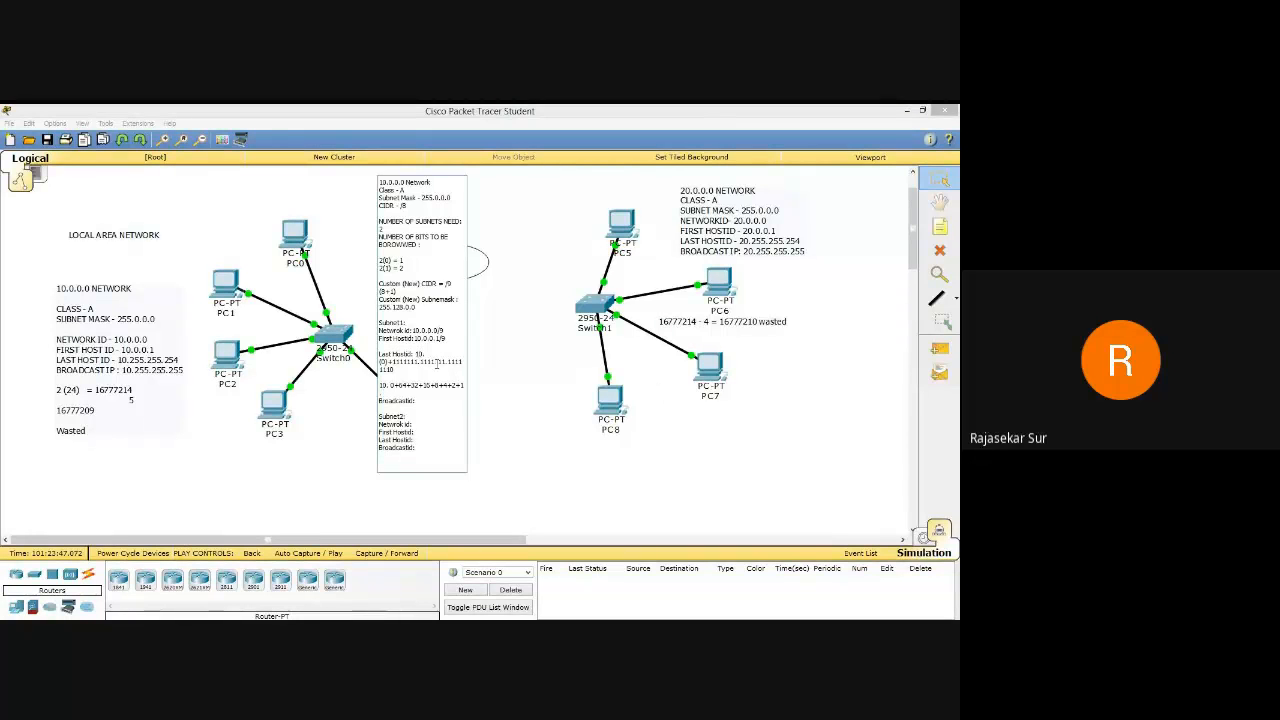
# Complete the decimal expansion of Subnet1's last host id with the remaining octets ". 255. 254".
pyautogui.write('= 255.')
pyautogui.moveTo(389, 370); pyautogui.dragTo(393, 370)
pyautogui.click(411, 392)
pyautogui.write('254')
pyautogui.press('Return')
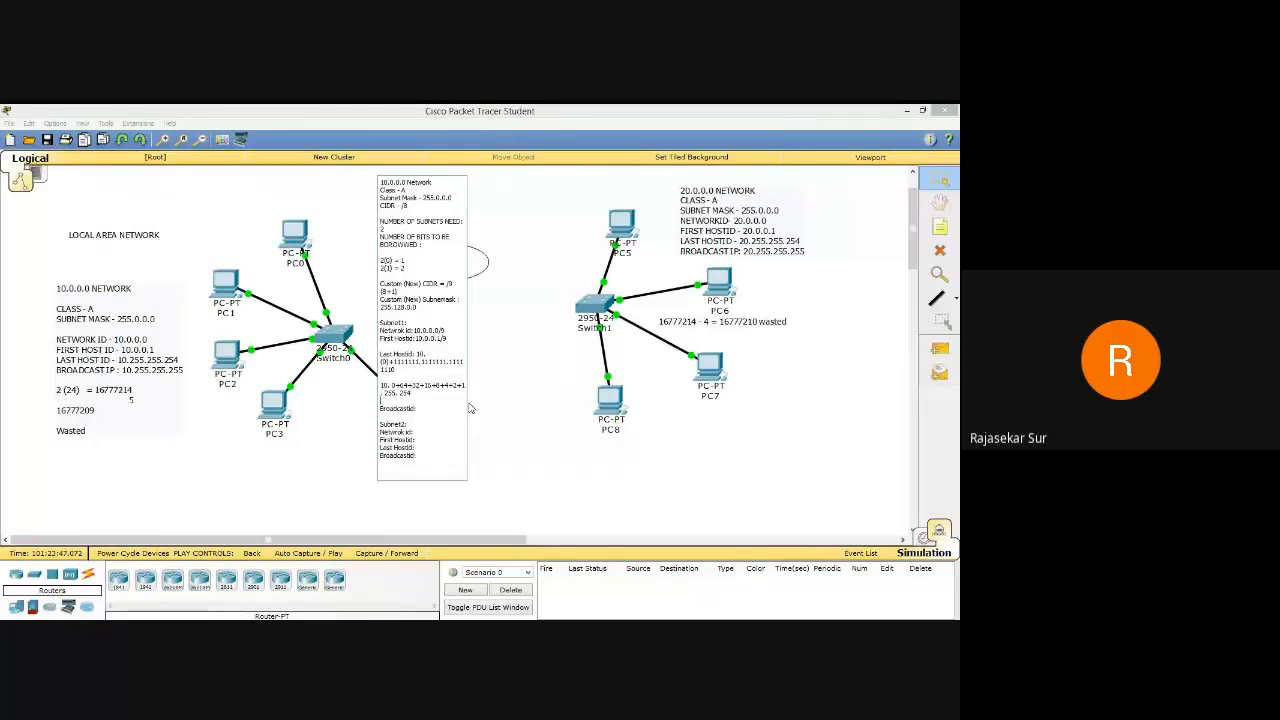
# Write Subnet1's resolved last host id, 10.127.255.254, on the line below its decimal expansion.
pyautogui.write('10.')
pyautogui.click(942, 180)
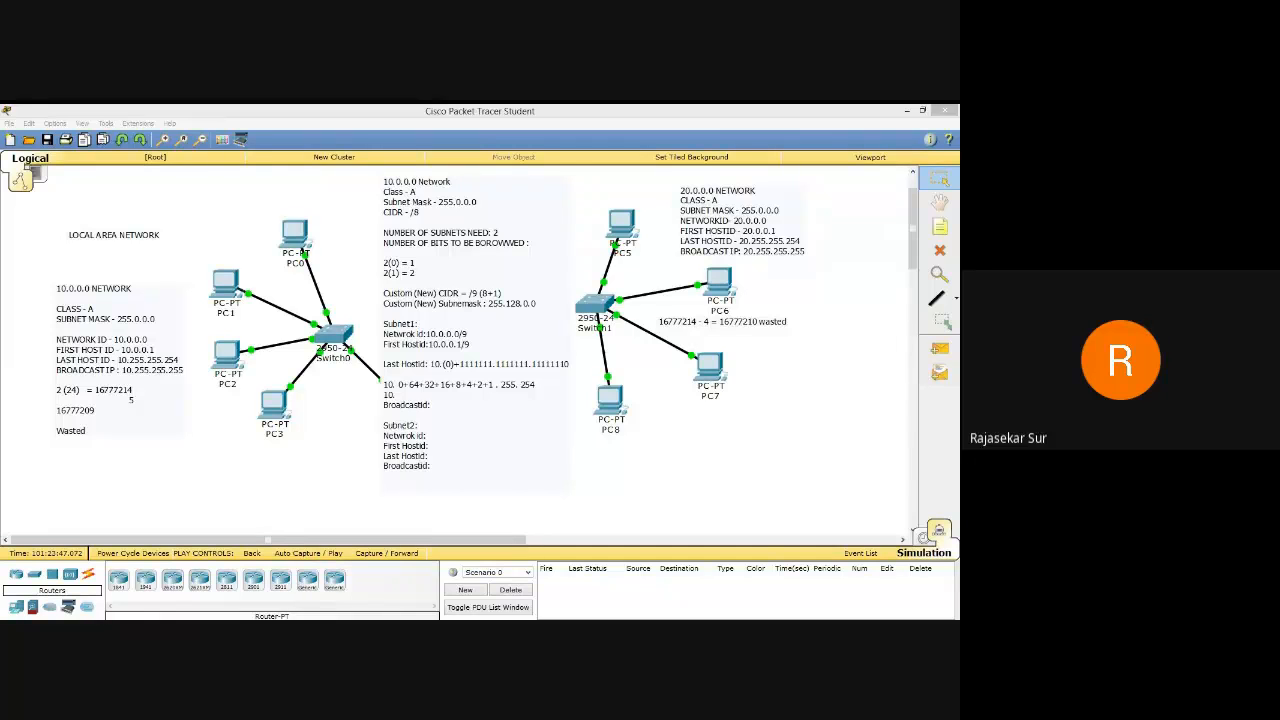
pyautogui.click(282, 457)
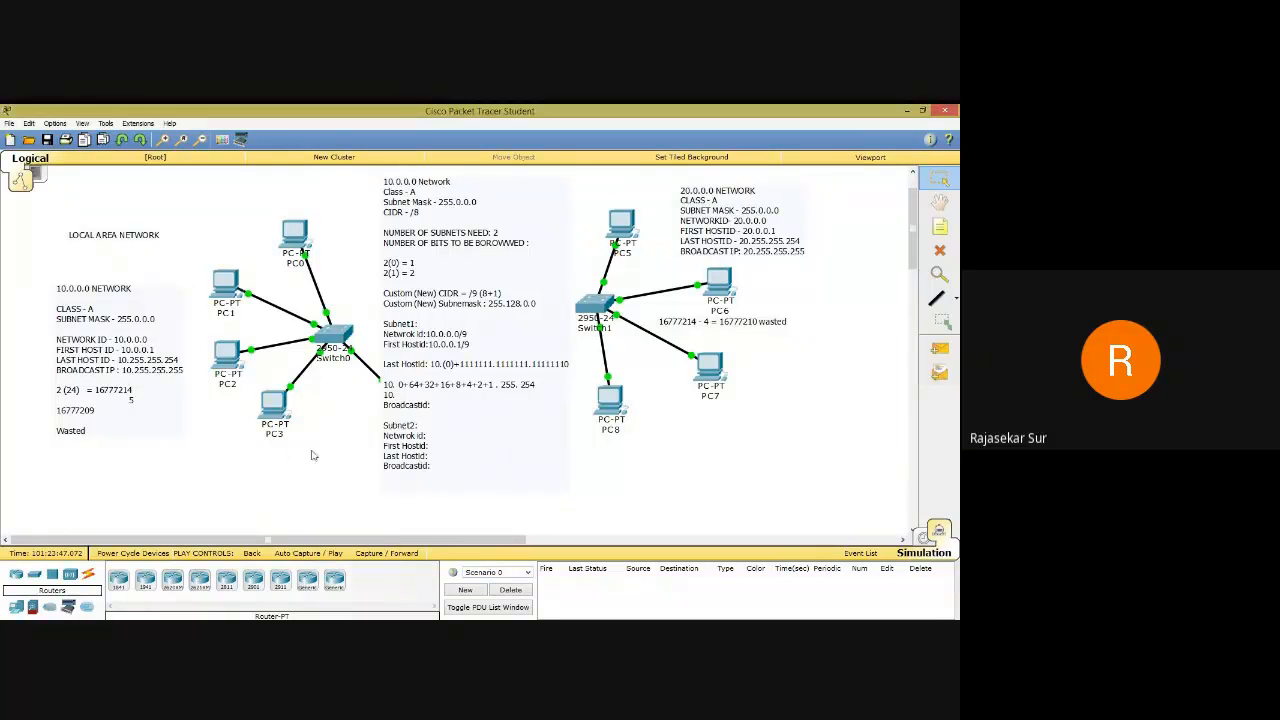
pyautogui.click(422, 405)
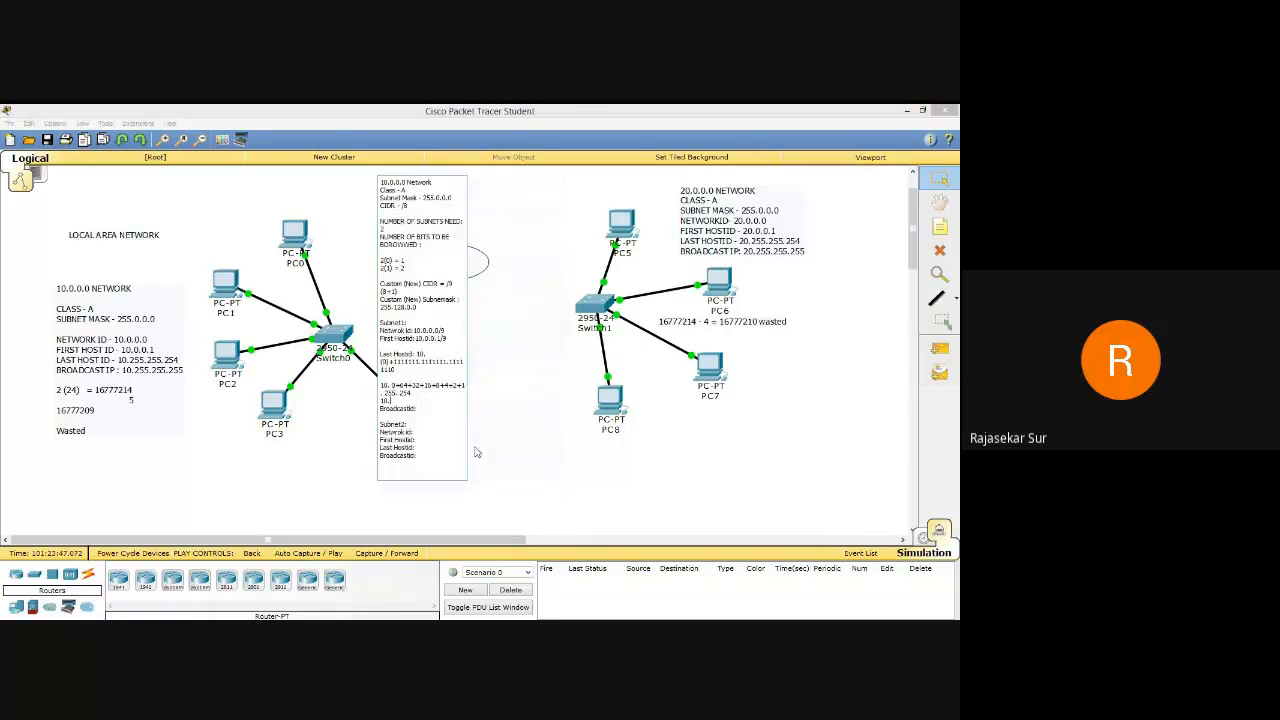
pyautogui.write('27')
pyautogui.write('.255.')
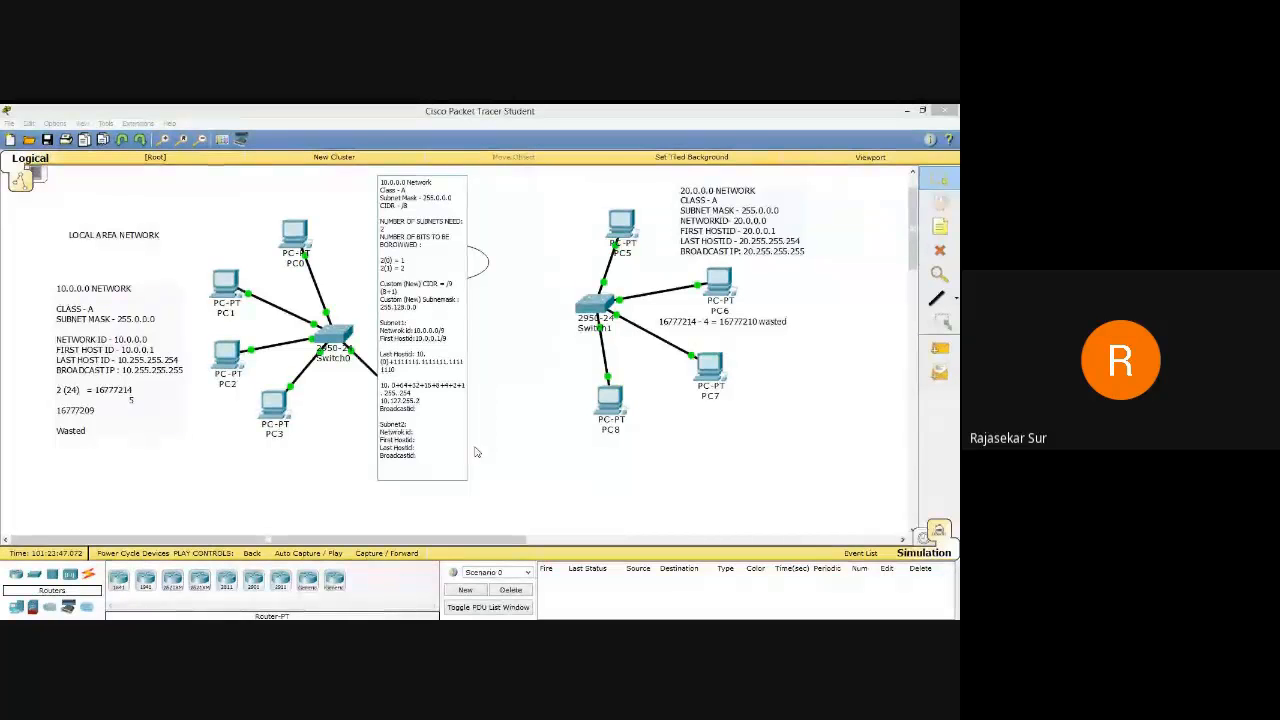
pyautogui.write('254')
pyautogui.press('Return')
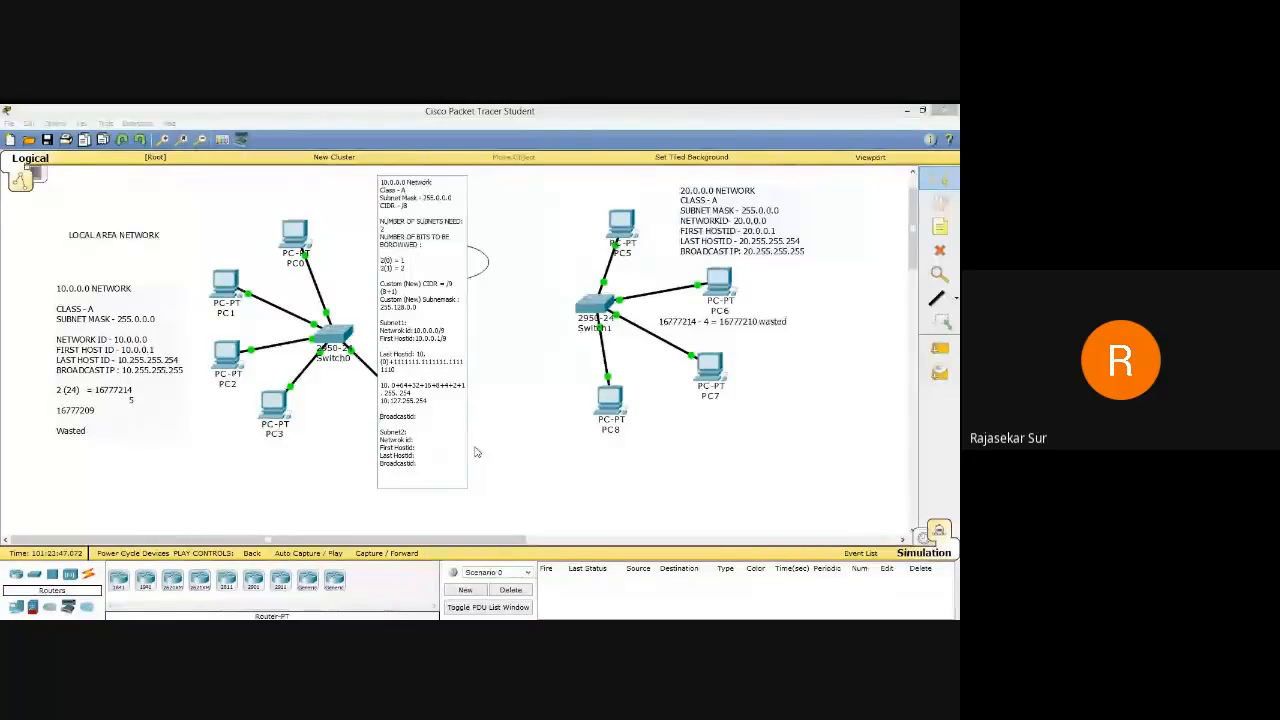
# Fill in Subnet1's broadcast id as 10.127.255.255.
pyautogui.write('10.1')
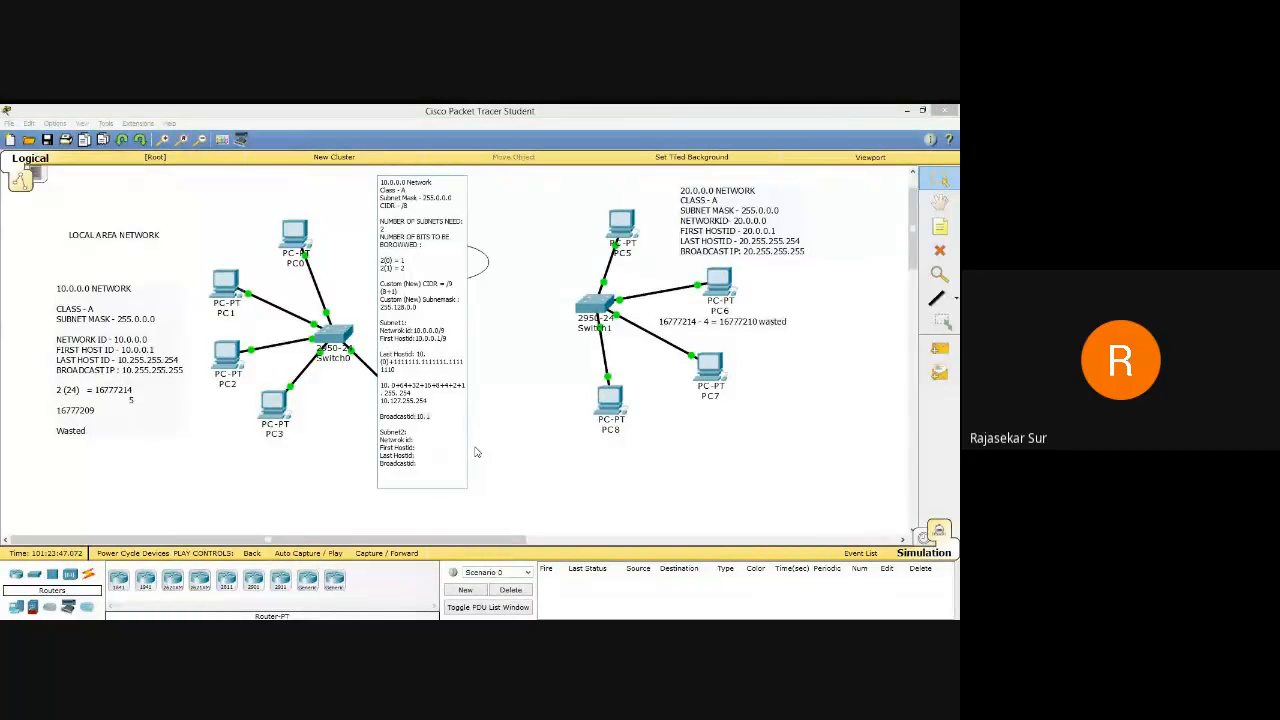
pyautogui.write('27.255.255')
pyautogui.press('Return')
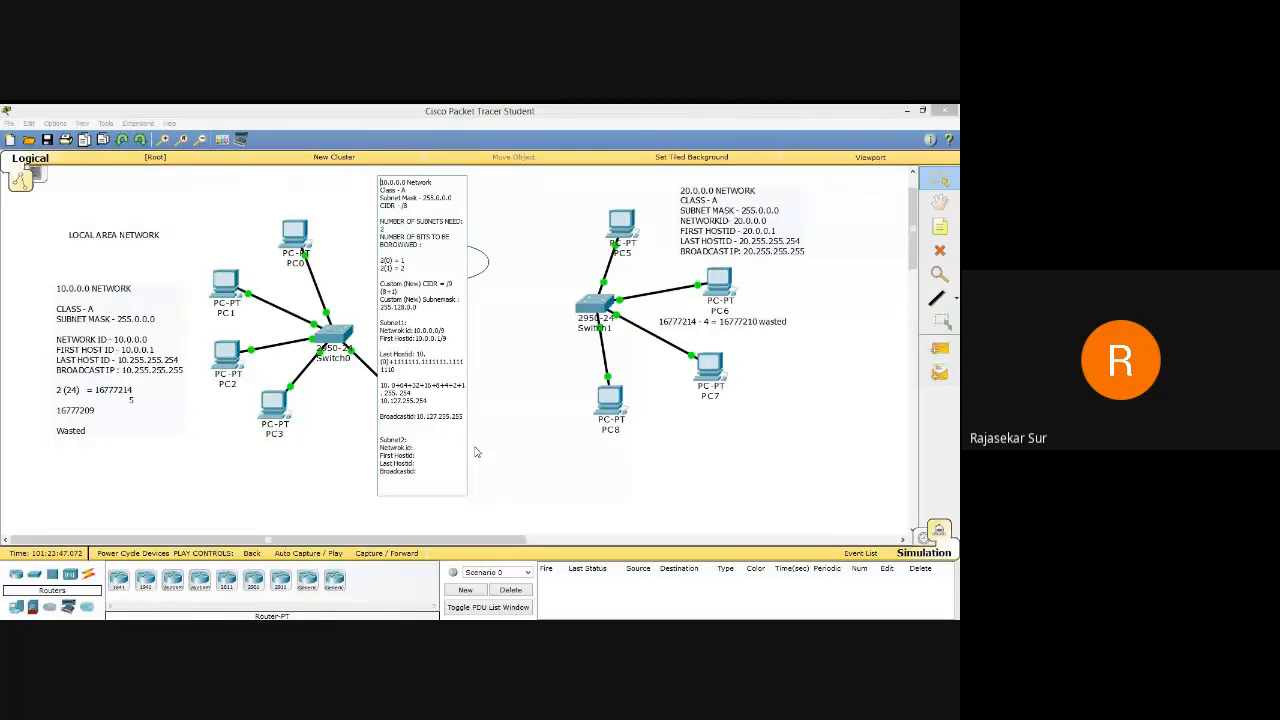
pyautogui.click(690, 486)
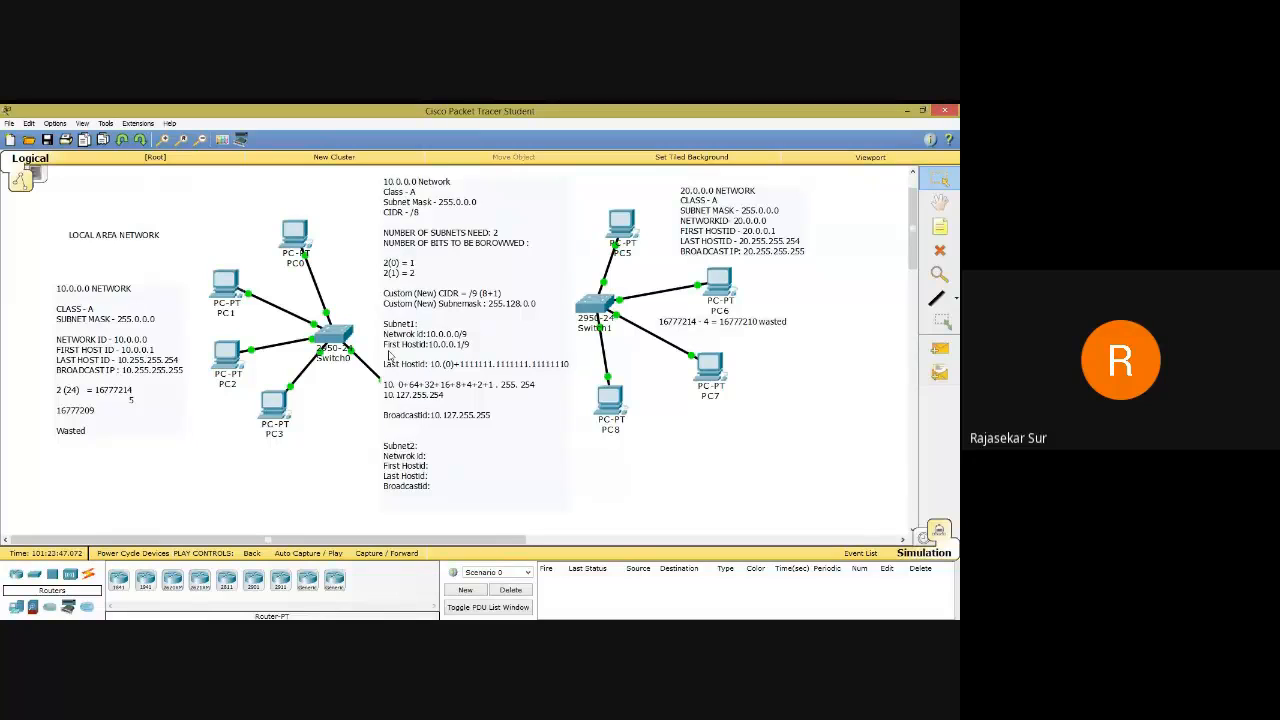
# Remove the blank lines between the entries of the Subnet1 section in the note.
pyautogui.click(389, 355)
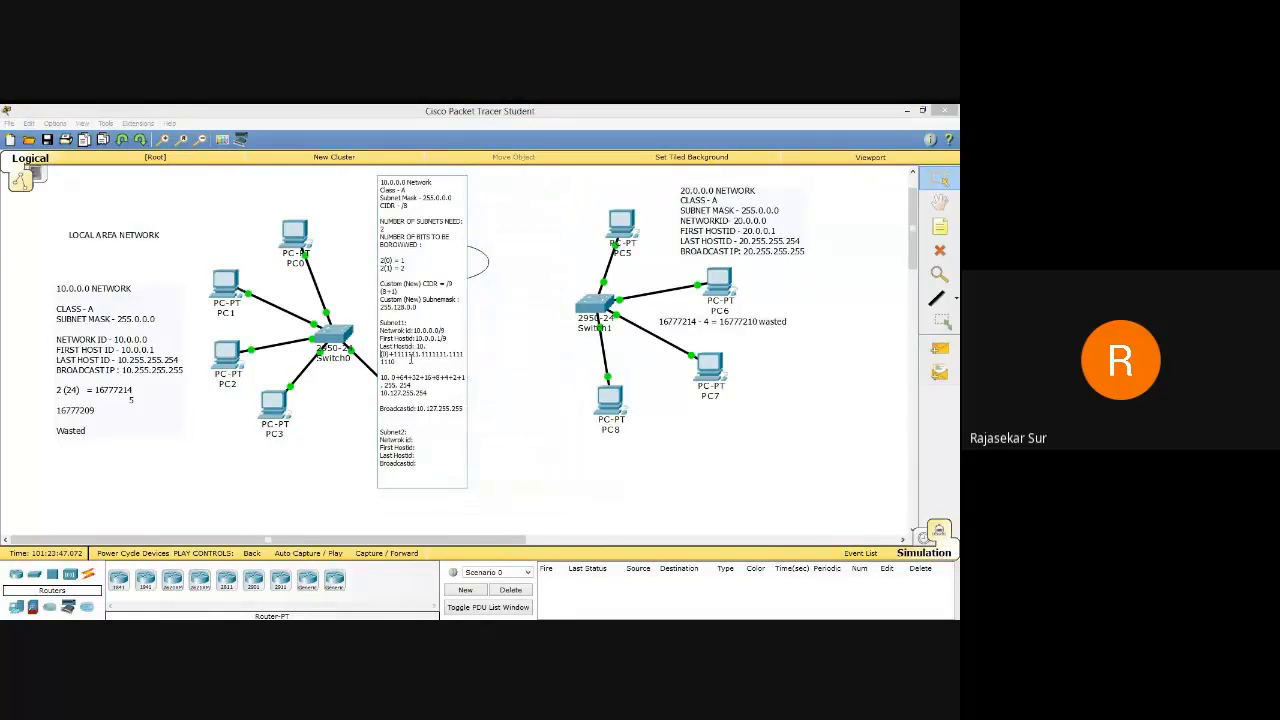
pyautogui.press('BackSpace')
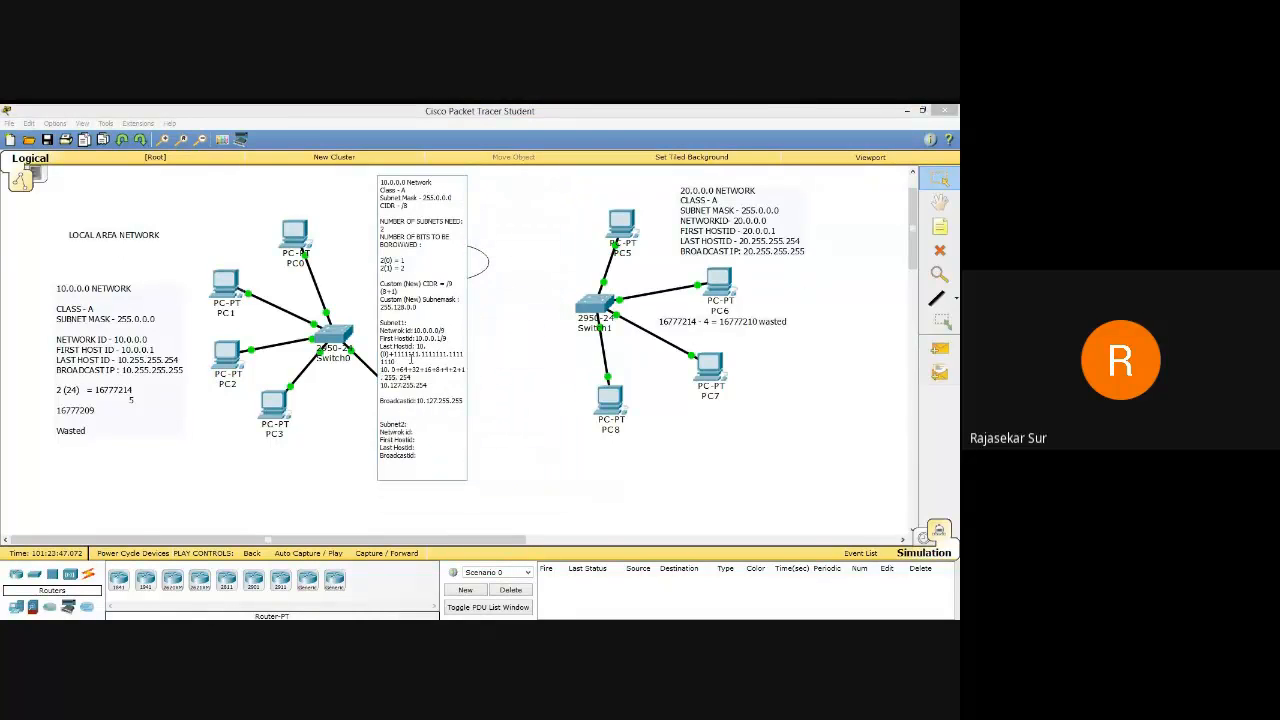
pyautogui.press('BackSpace')
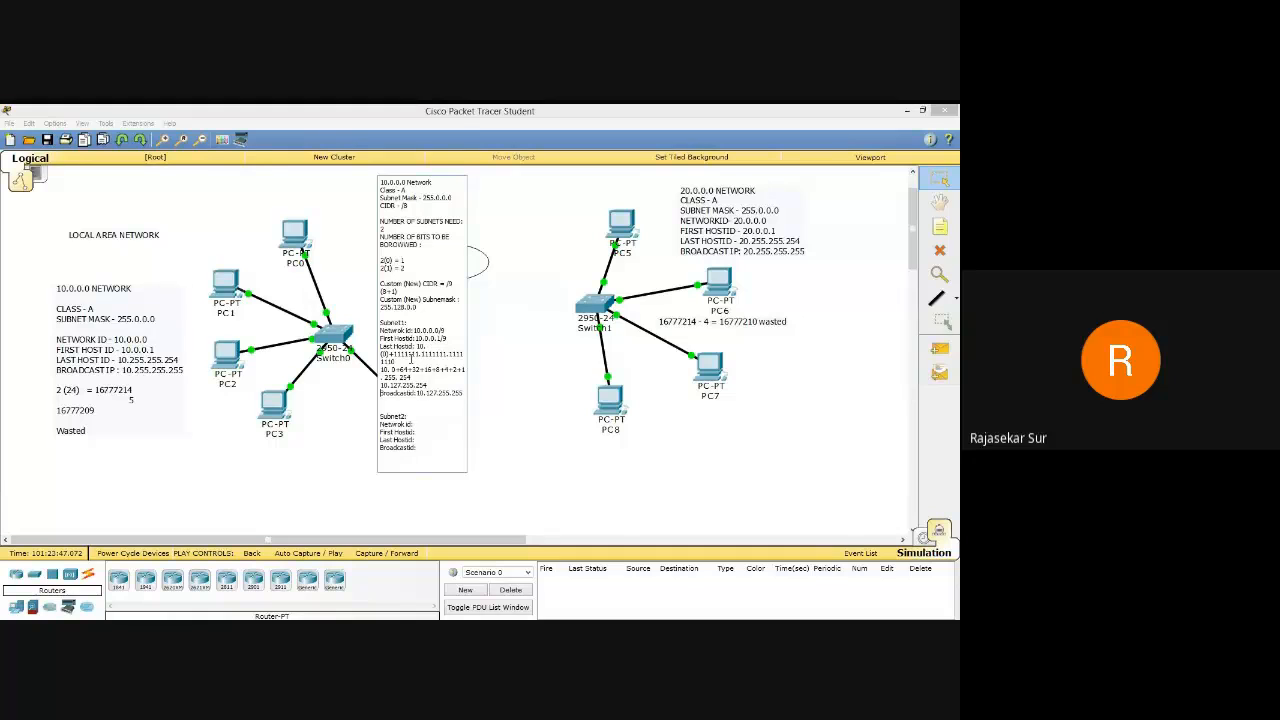
pyautogui.click(618, 510)
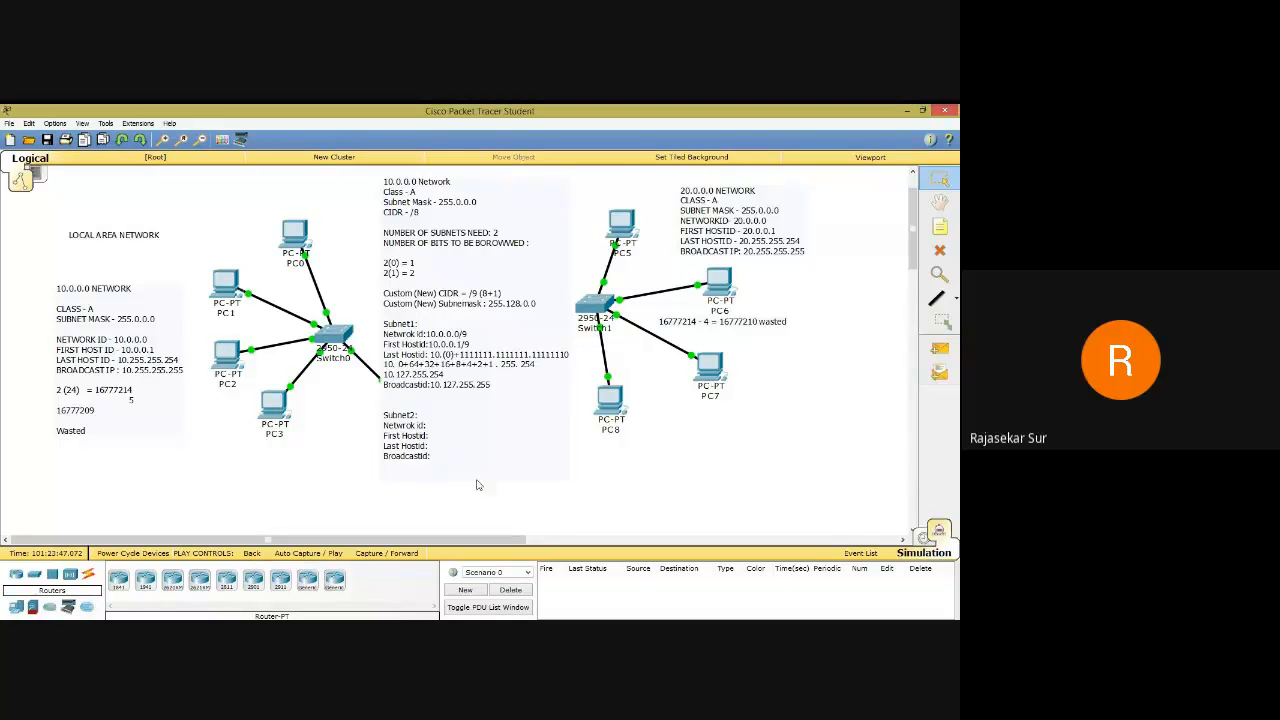
# Fill in Subnet2's network id as 10.128.0.0/9 and its first host id as 10.128.0.1/9.
pyautogui.doubleClick(430, 426)
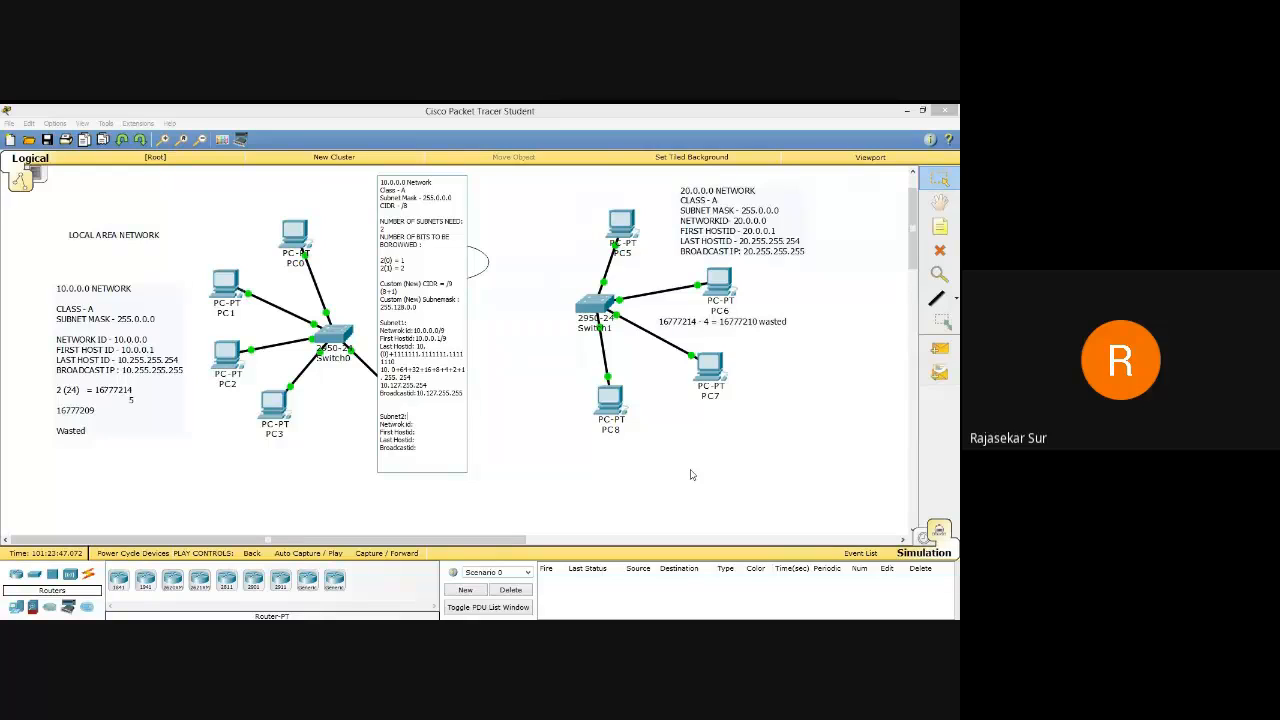
pyautogui.write('10')
pyautogui.hotkey('shift', 'Right')
pyautogui.hotkey('shift', 'Right')
pyautogui.hotkey('shift', 'Right')
pyautogui.hotkey('shift', 'Right')
pyautogui.hotkey('shift', 'Right')
pyautogui.hotkey('shift', 'Right')
pyautogui.hotkey('shift', 'Right')
pyautogui.press('BackSpace')
pyautogui.write('10.128.0.0')
pyautogui.write('10.12')
# Fill in Subnet2's last host id as 10.255.255.254/9 and its broadcast id as 10.255.255.255/9.
pyautogui.write('10')
pyautogui.write('/')
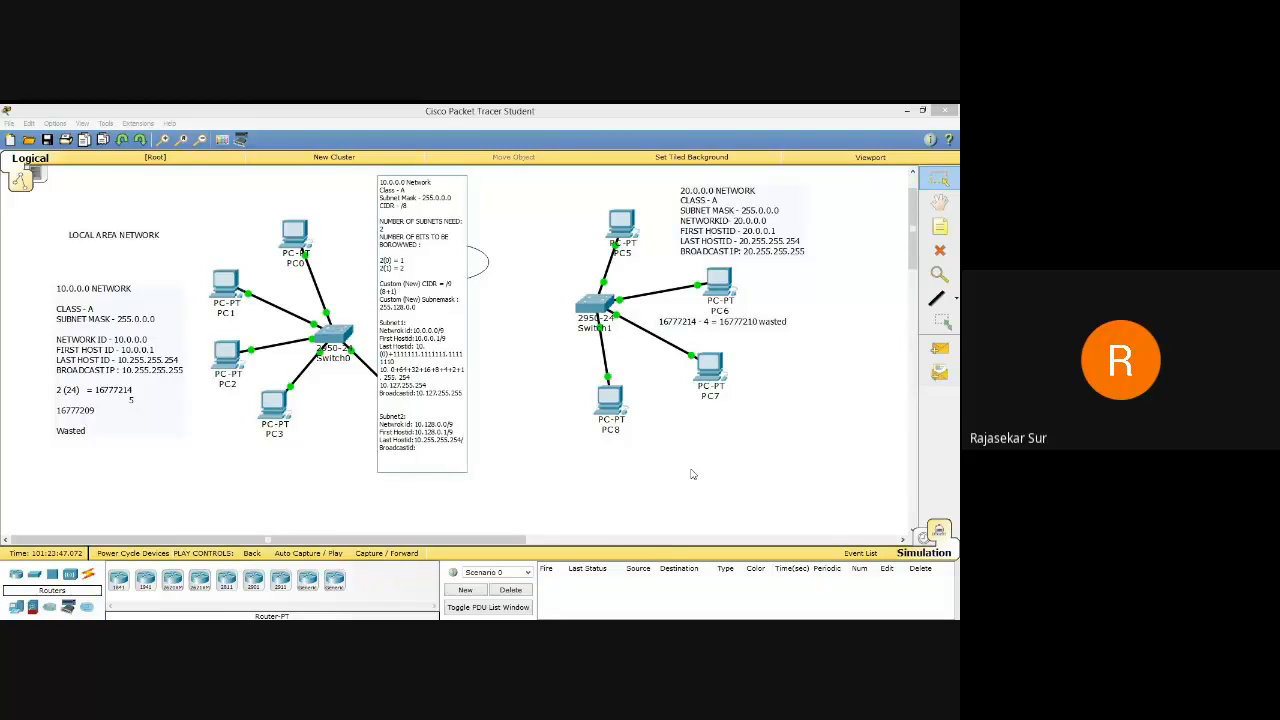
pyautogui.write('9')
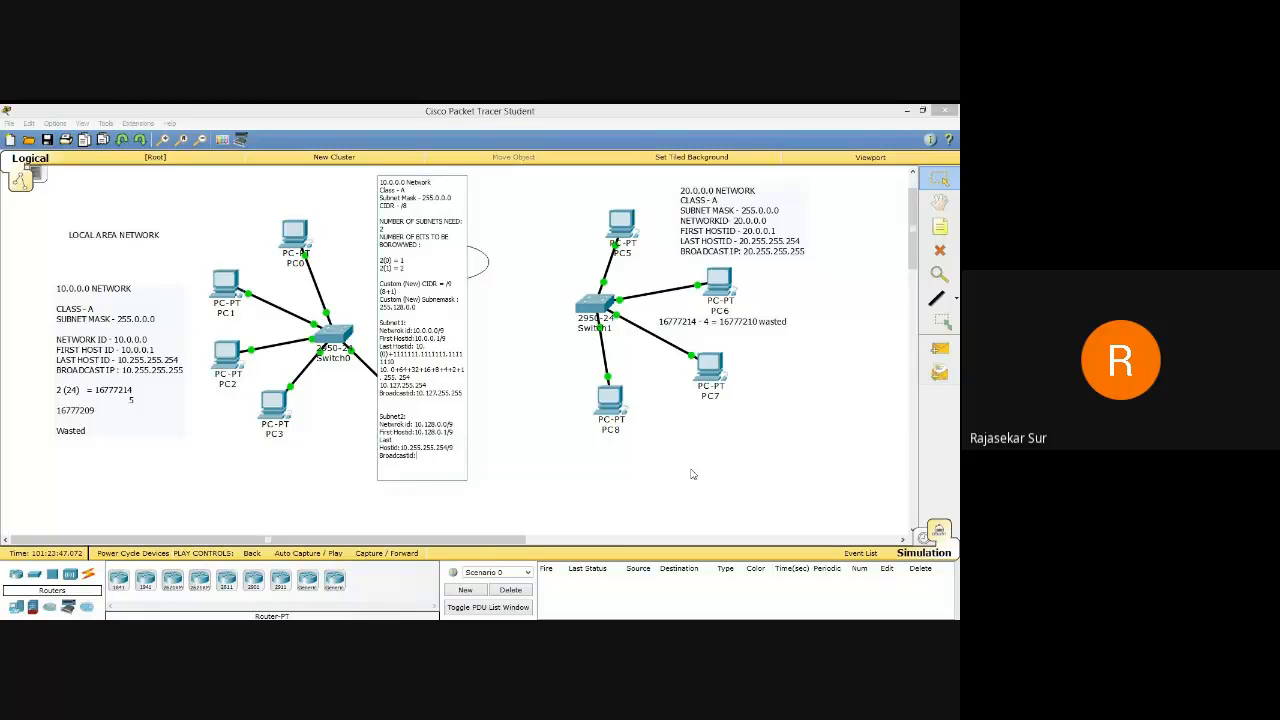
pyautogui.write('255.255.255/9')
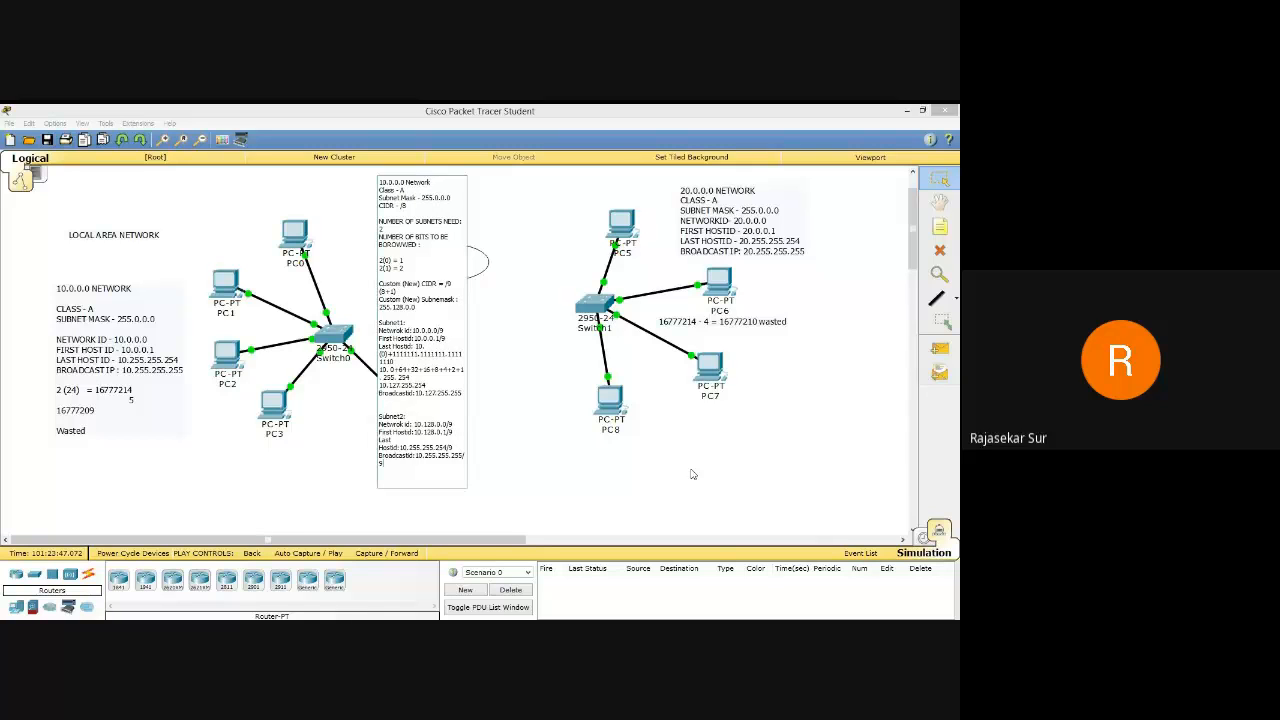
pyautogui.click(622, 476)
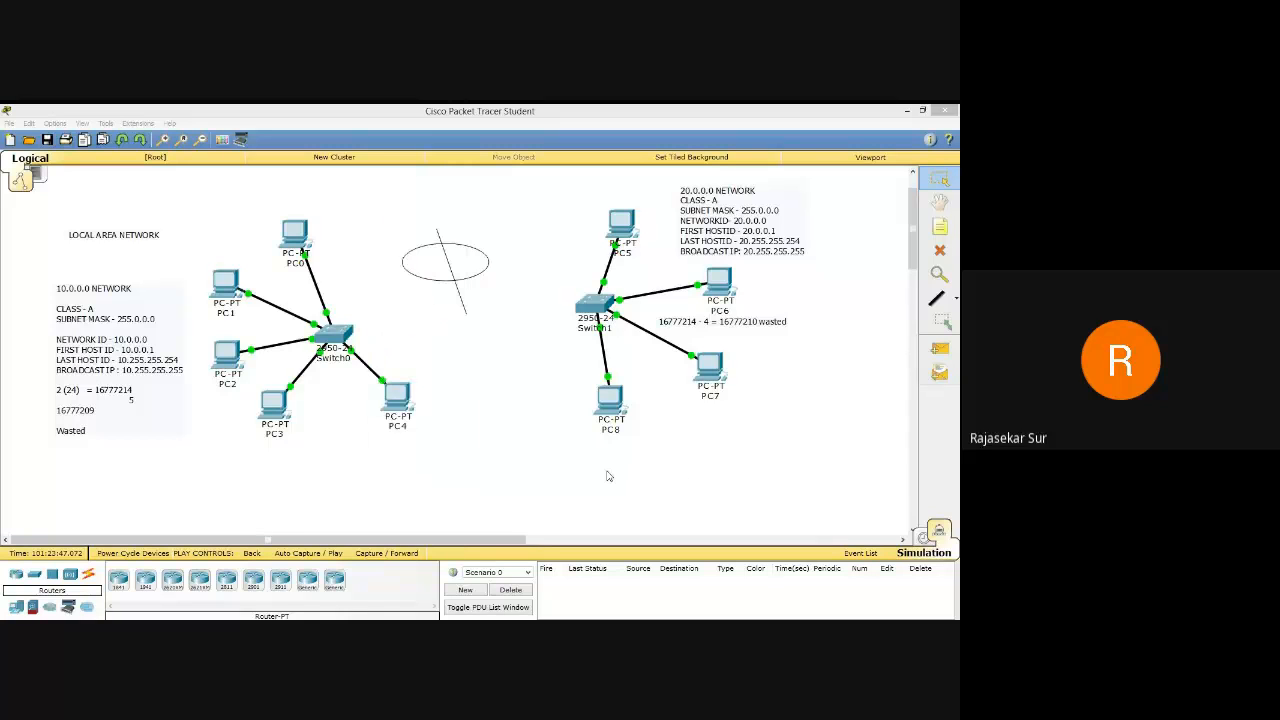
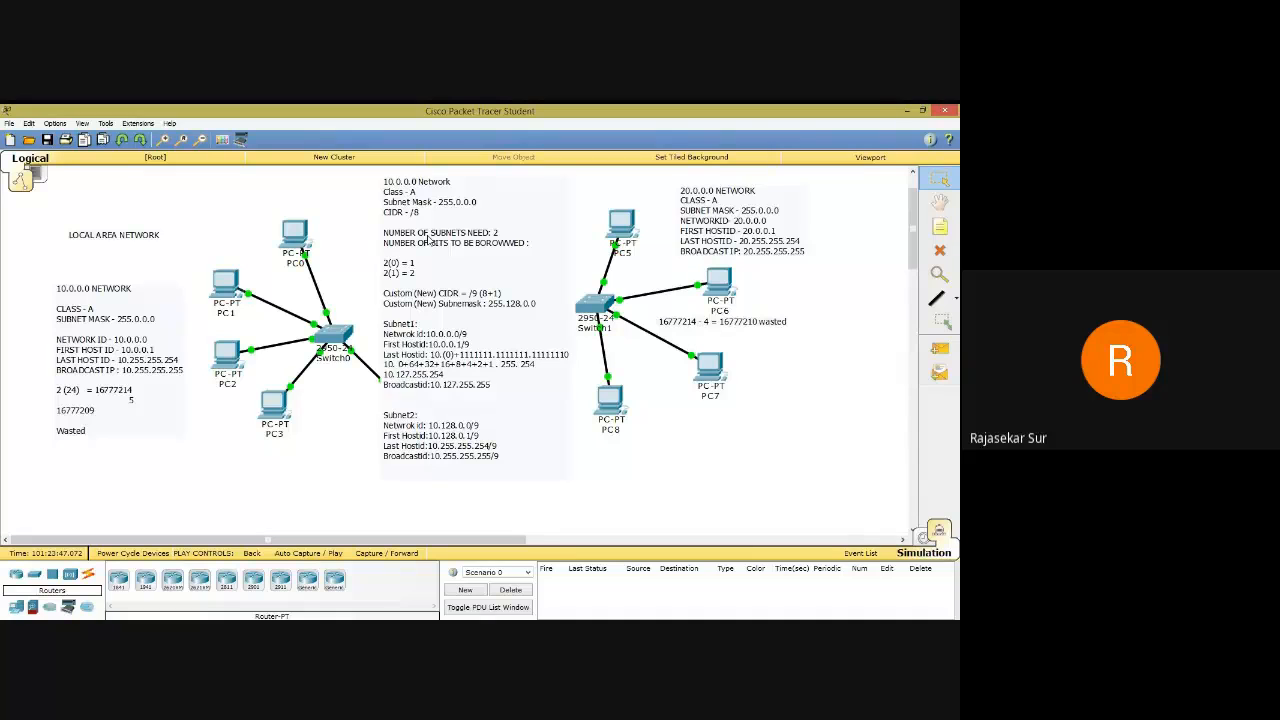
# Shift the subnetting note away from PC4 and open PC0's IP configuration beside the note.
pyautogui.moveTo(428, 240); pyautogui.dragTo(459, 240)
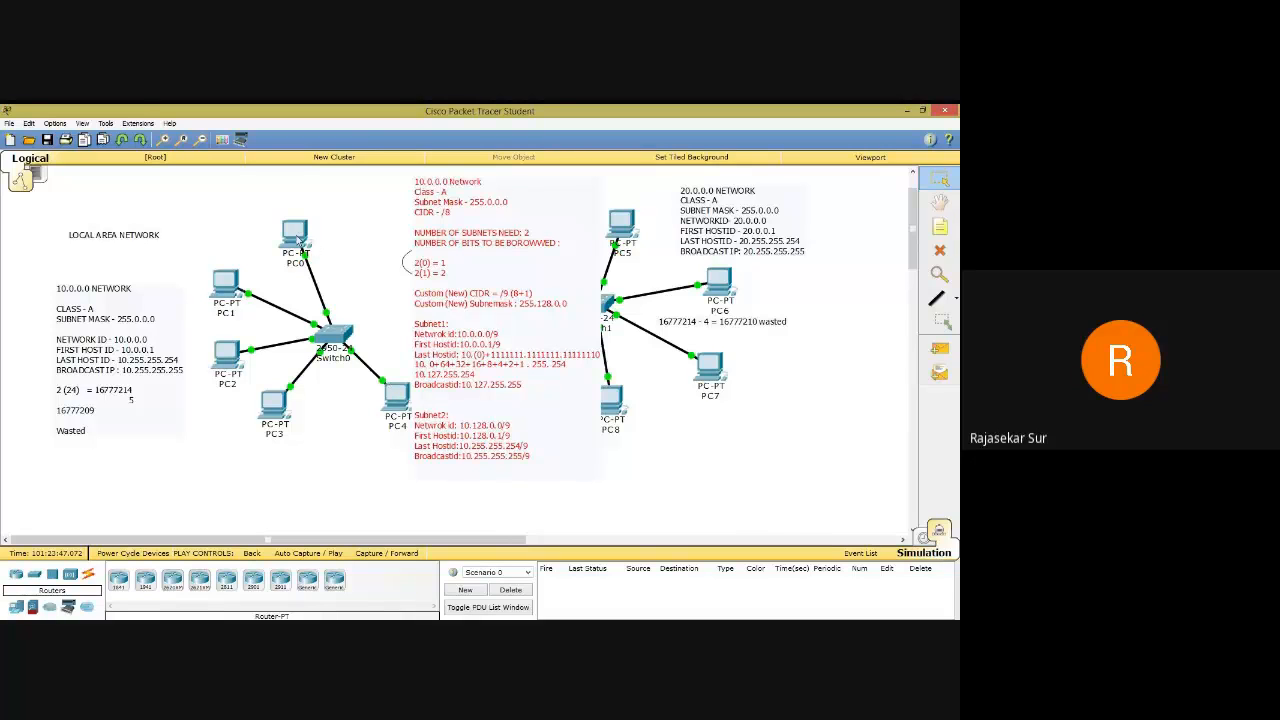
pyautogui.click(298, 240)
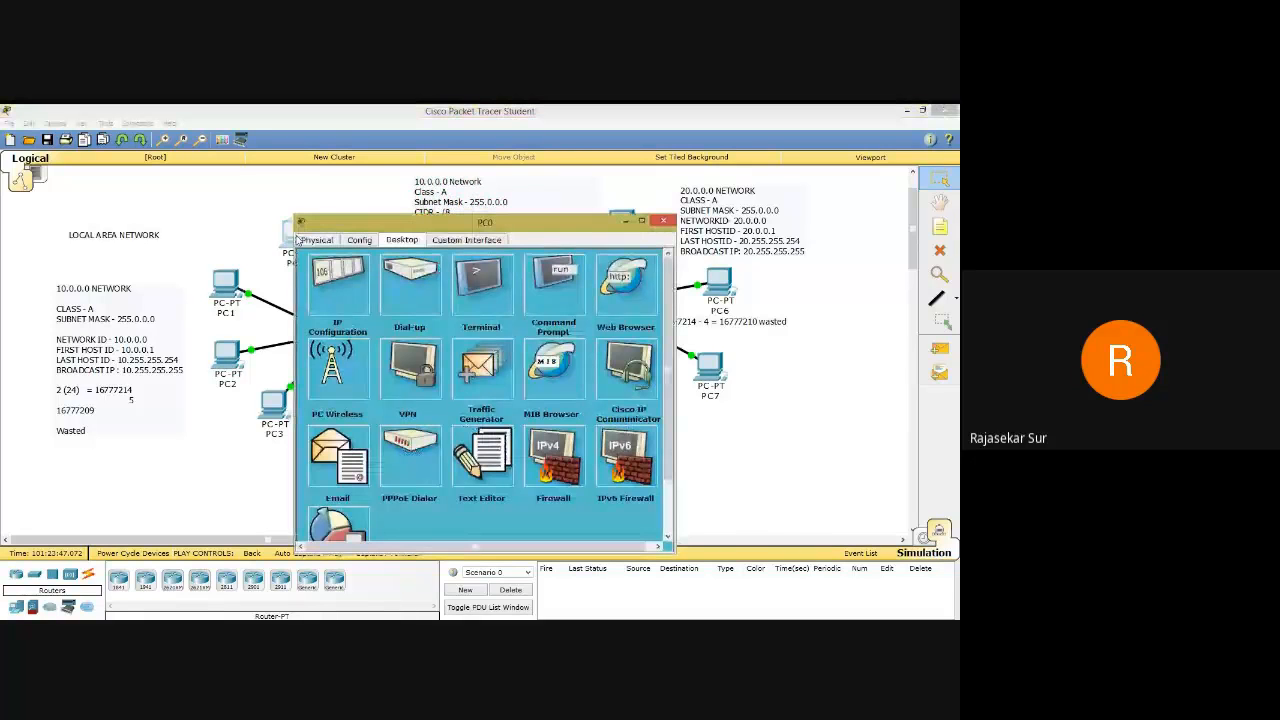
pyautogui.click(336, 286)
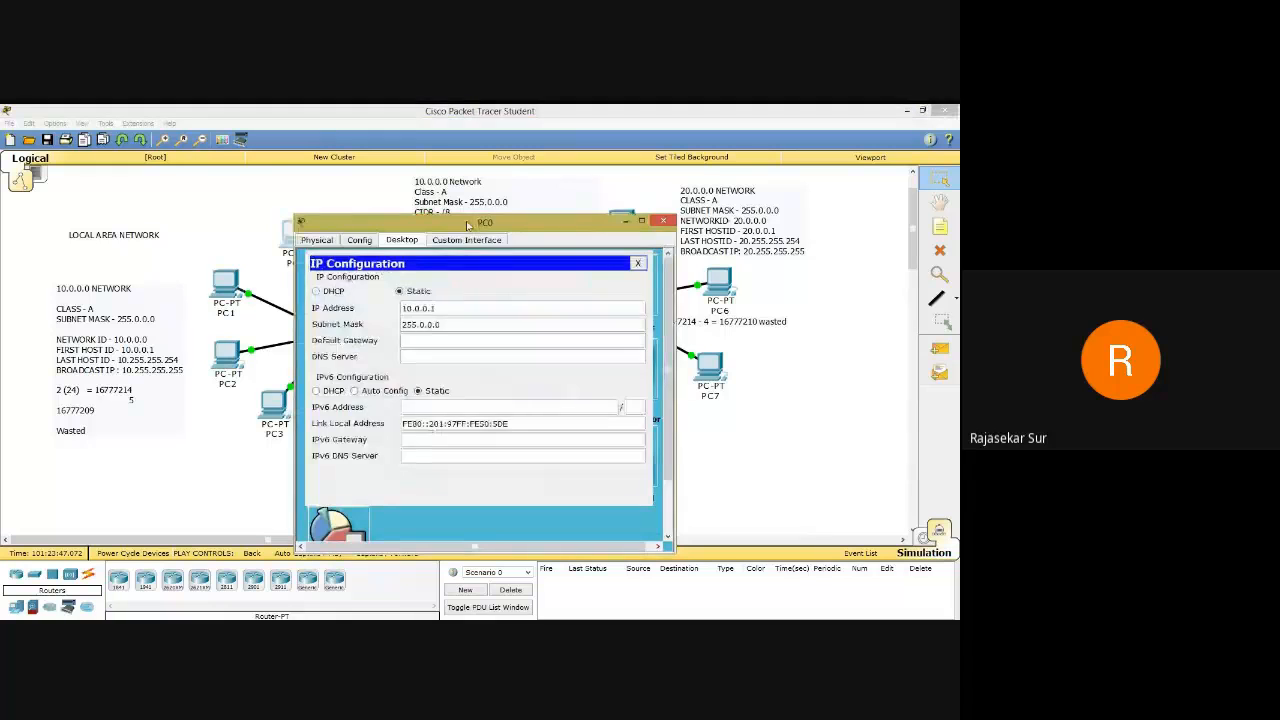
pyautogui.moveTo(456, 224); pyautogui.dragTo(744, 168)
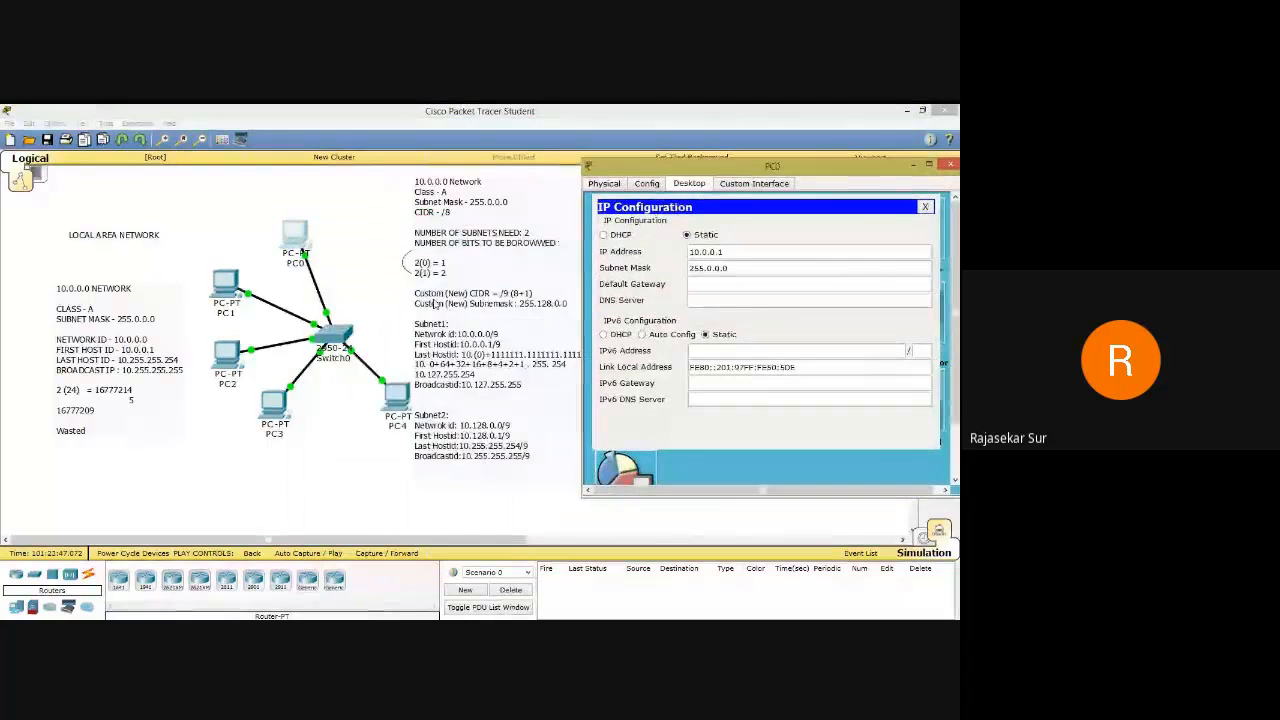
# Clear PC0's IP address and re-enter it as 10.0.0.1.
pyautogui.click(739, 255)
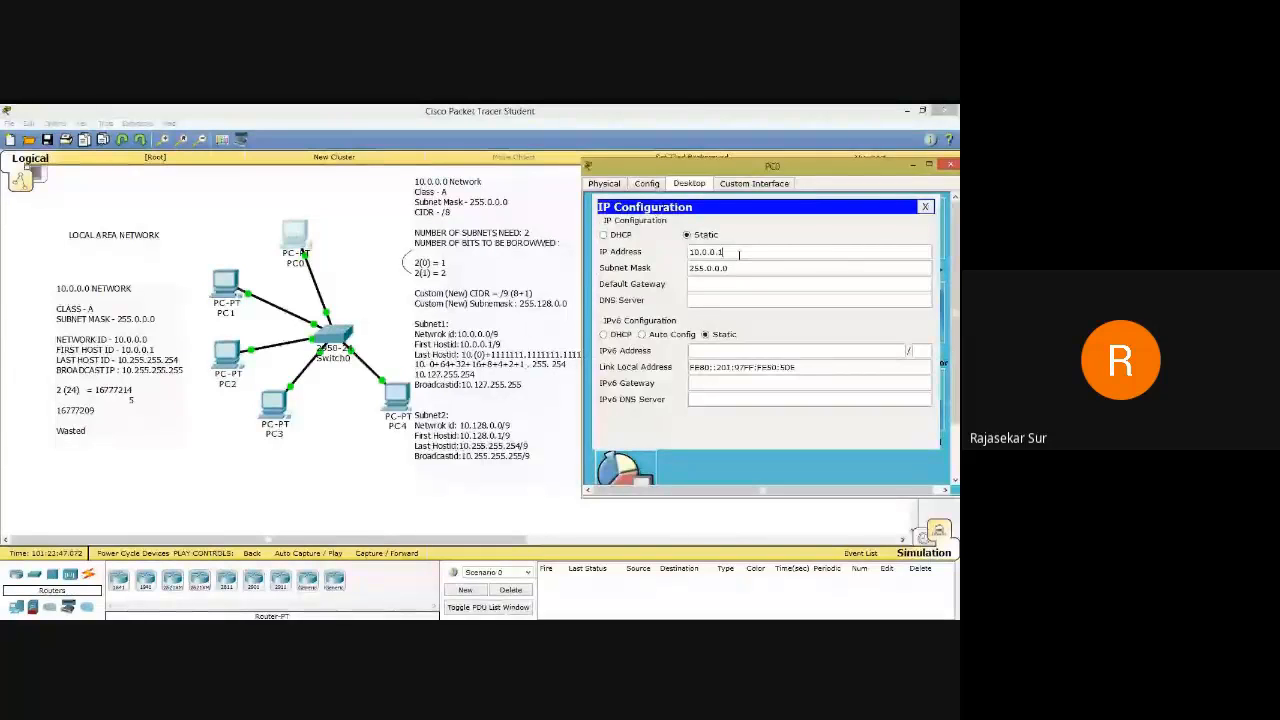
pyautogui.press('BackSpace')
pyautogui.press('BackSpace')
pyautogui.press('BackSpace')
pyautogui.press('BackSpace')
pyautogui.press('BackSpace')
pyautogui.press('BackSpace')
pyautogui.press('BackSpace')
pyautogui.press('BackSpace')
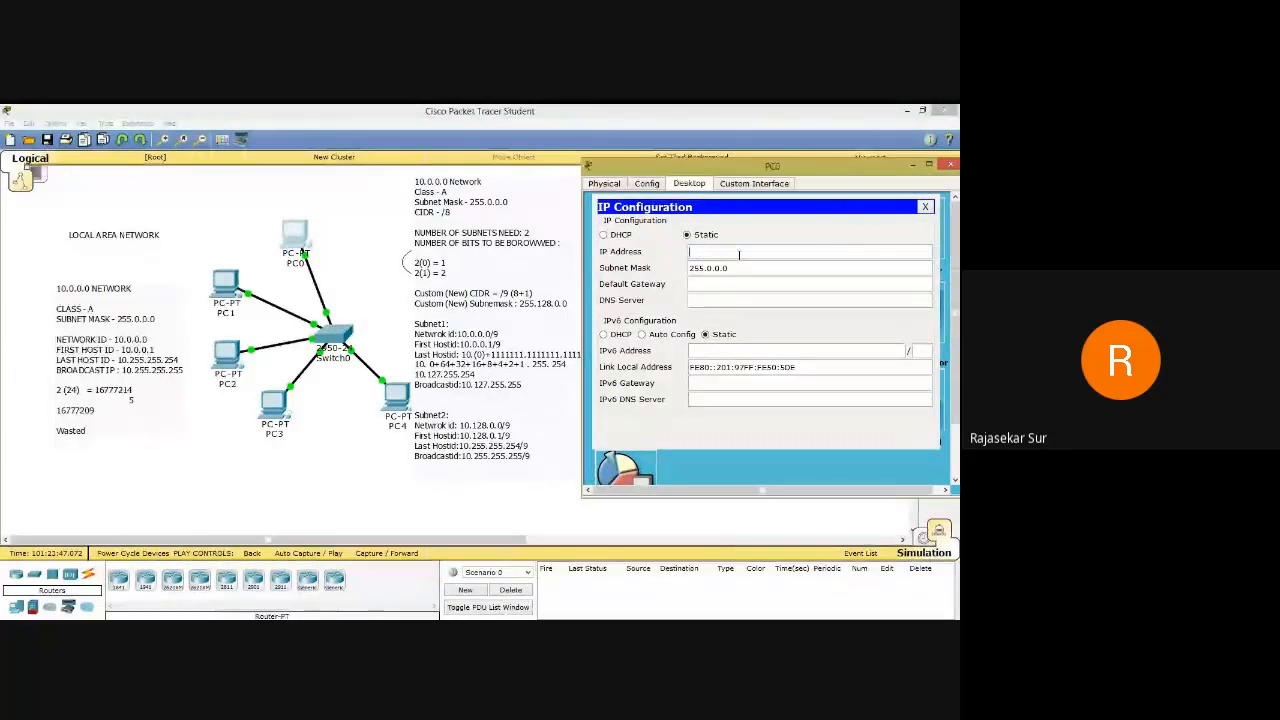
pyautogui.write('10')
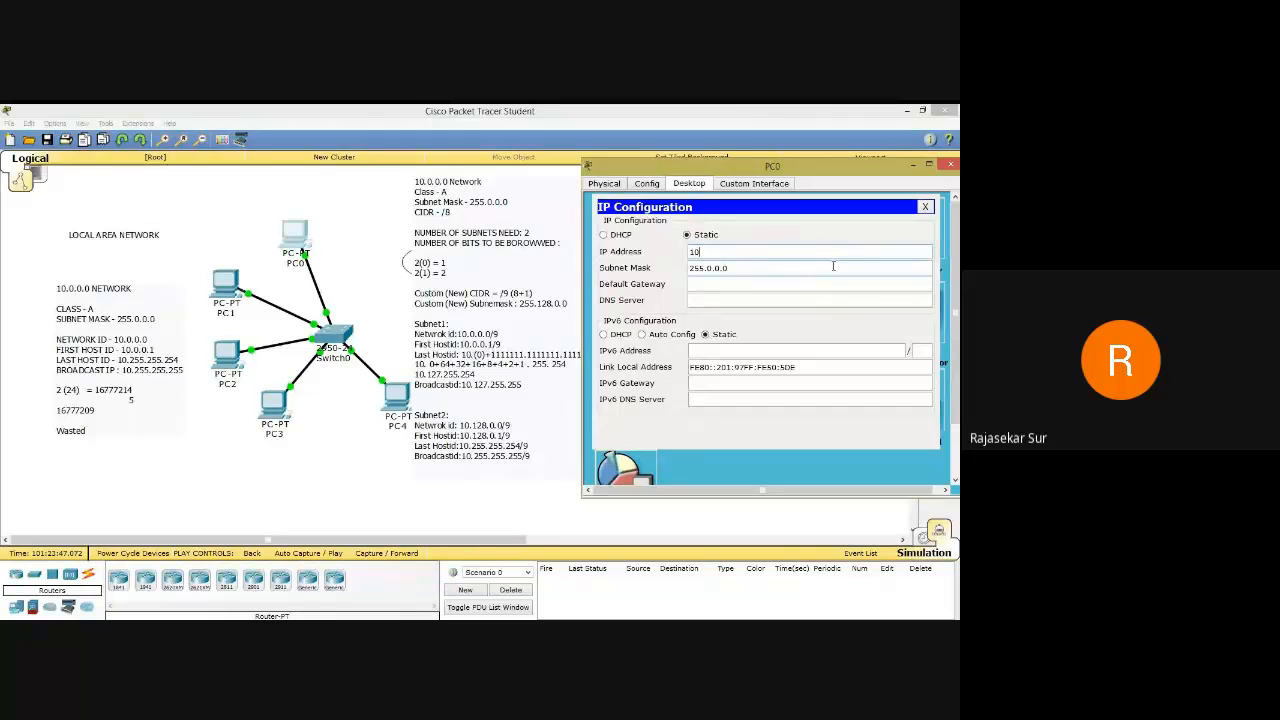
pyautogui.write('.0.0.1')
# Set PC0's subnet mask to 255.128.0.0.
pyautogui.click(820, 265)
pyautogui.press('BackSpace')
pyautogui.press('BackSpace')
pyautogui.press('BackSpace')
pyautogui.press('BackSpace')
pyautogui.press('BackSpace')
pyautogui.press('BackSpace')
pyautogui.press('BackSpace')
pyautogui.press('BackSpace')
pyautogui.press('BackSpace')
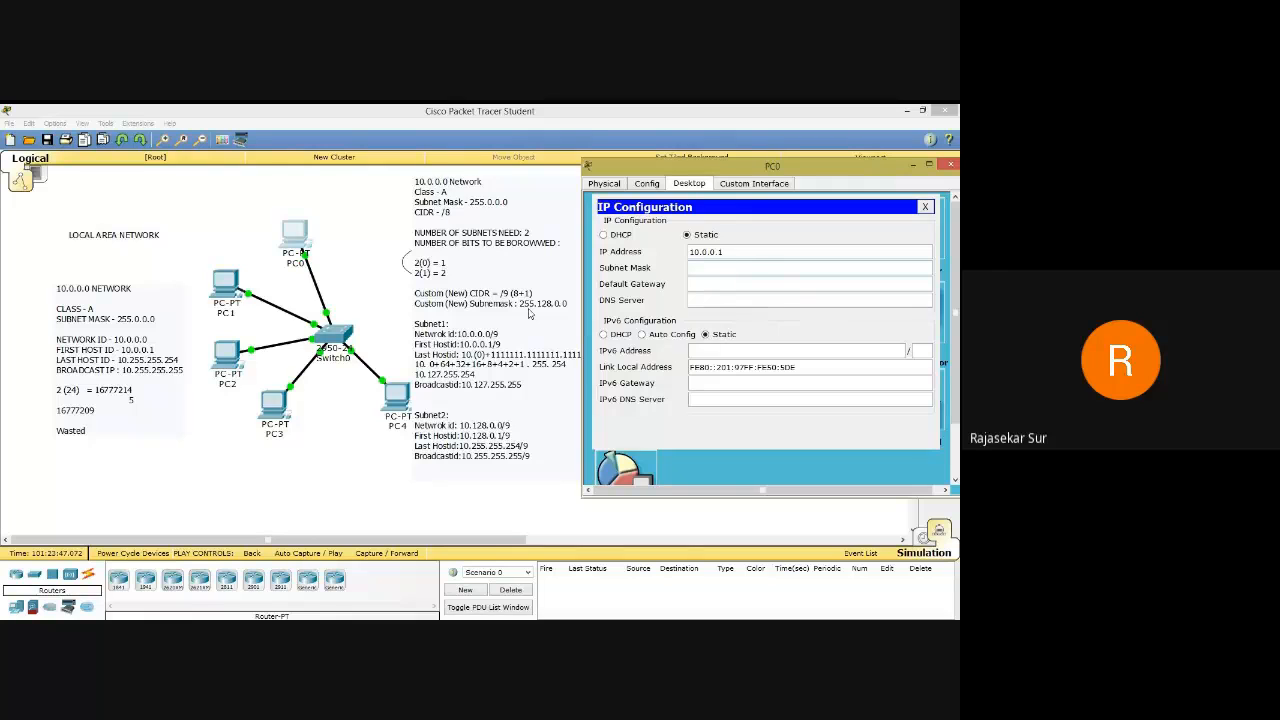
pyautogui.write('255.128')
pyautogui.write('.0.0')
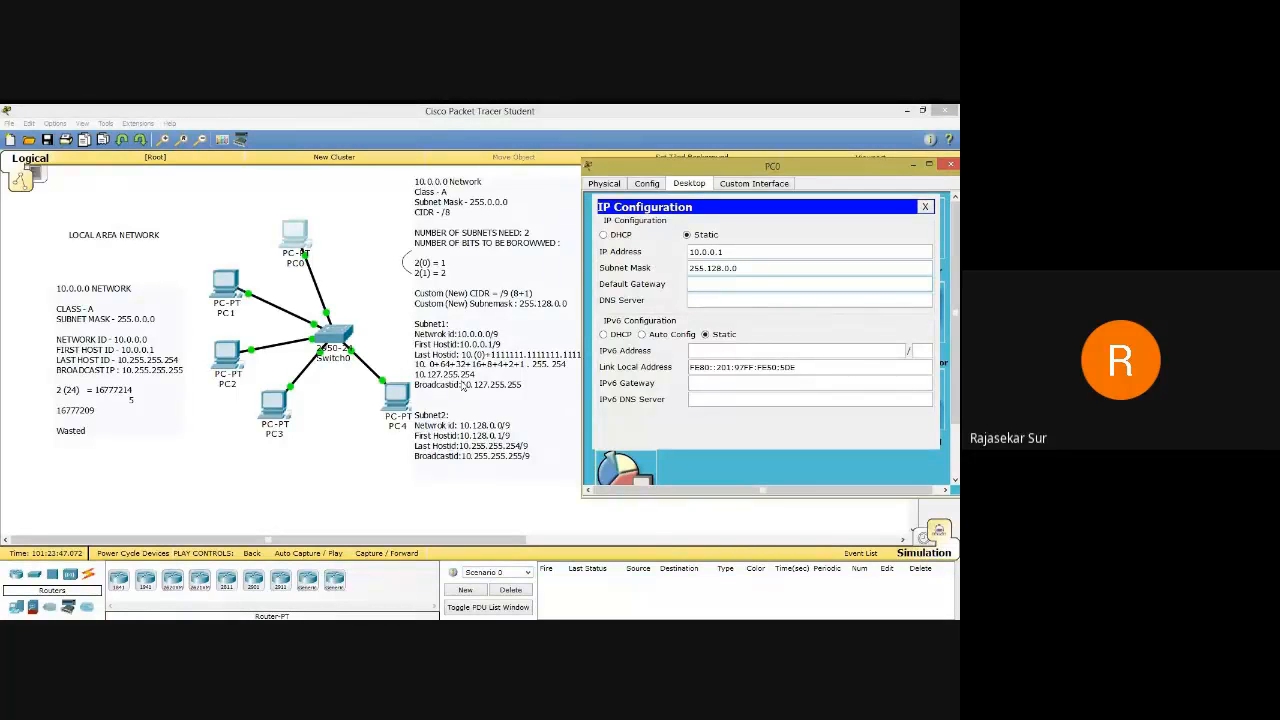
# Set PC0's default gateway to 10.127.244.254 and close its configuration window.
pyautogui.write('10.127')
pyautogui.press('BackSpace')
pyautogui.press('BackSpace')
pyautogui.write('127.244.254')
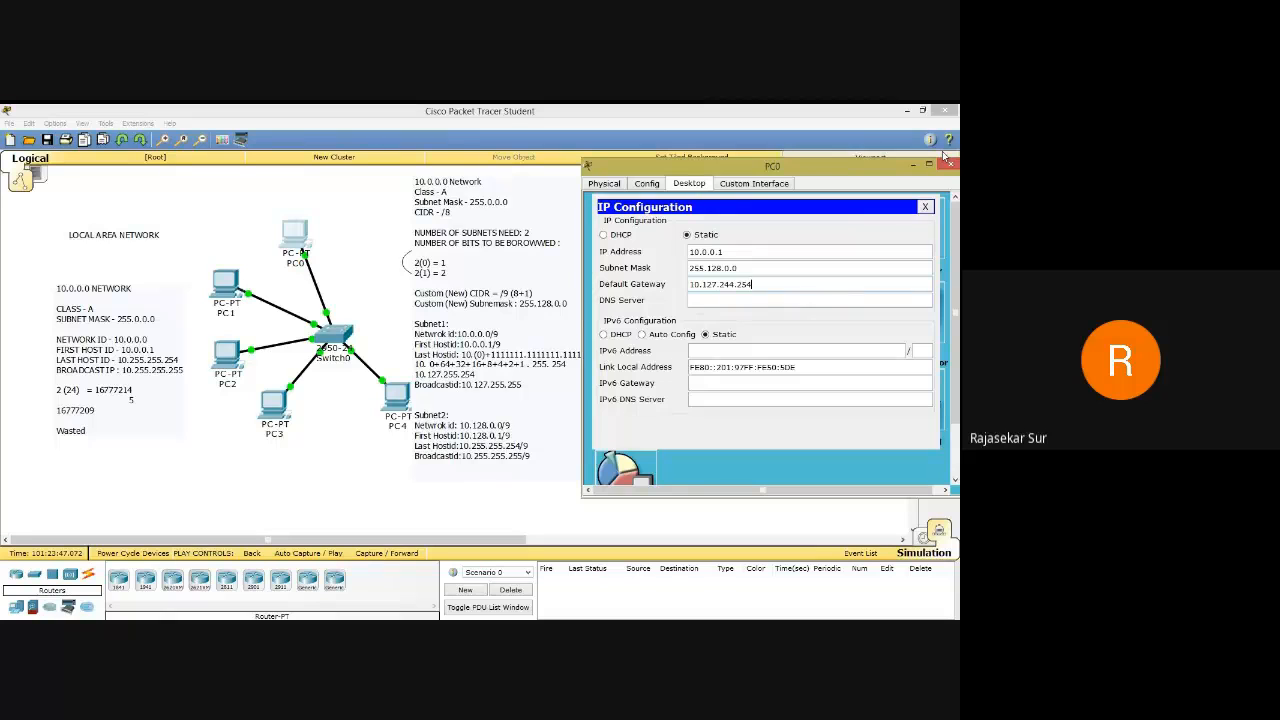
pyautogui.click(925, 206)
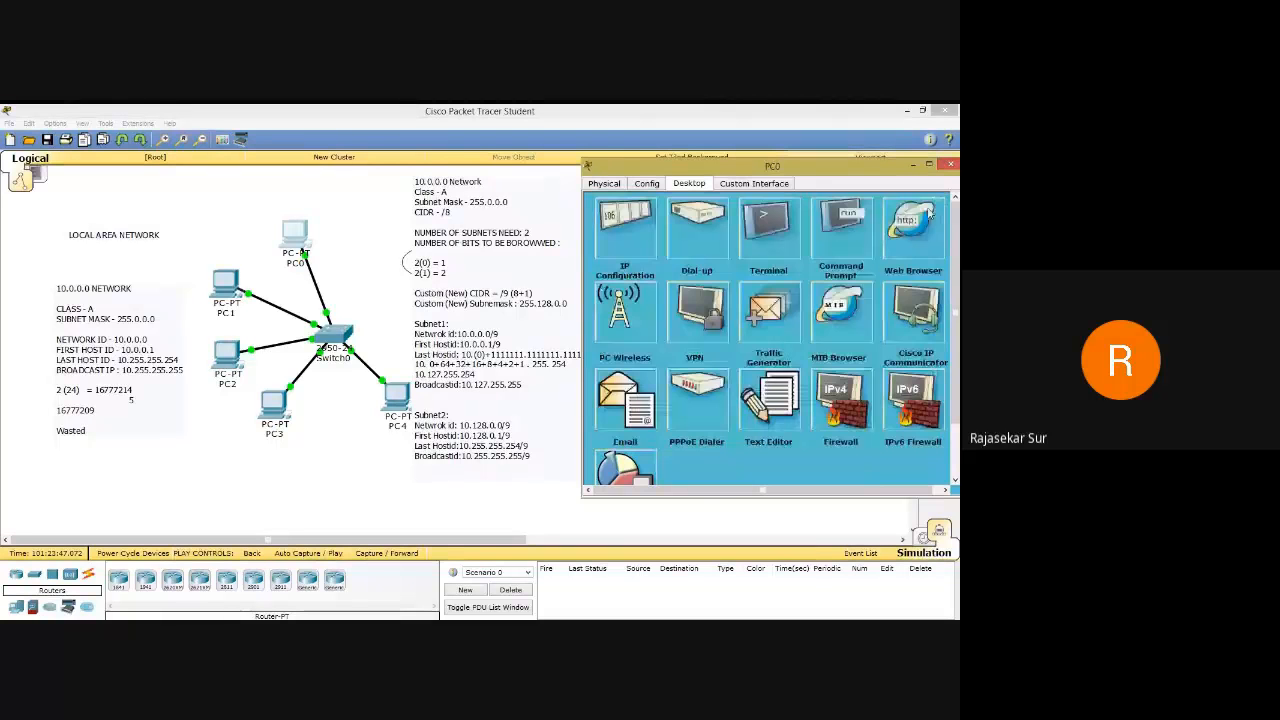
pyautogui.click(948, 163)
pyautogui.click(514, 315)
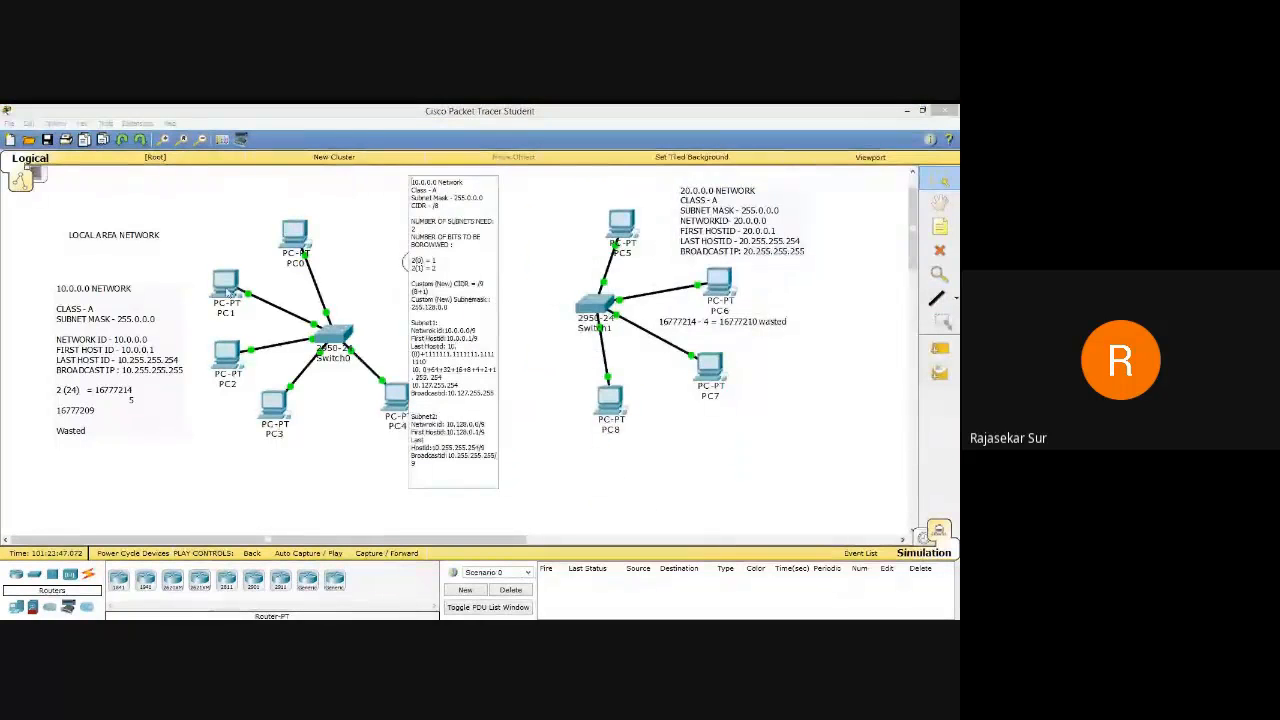
# Open PC1's IP configuration beside the subnetting note and set its subnet mask to 255.128.0.0.
pyautogui.click(226, 284)
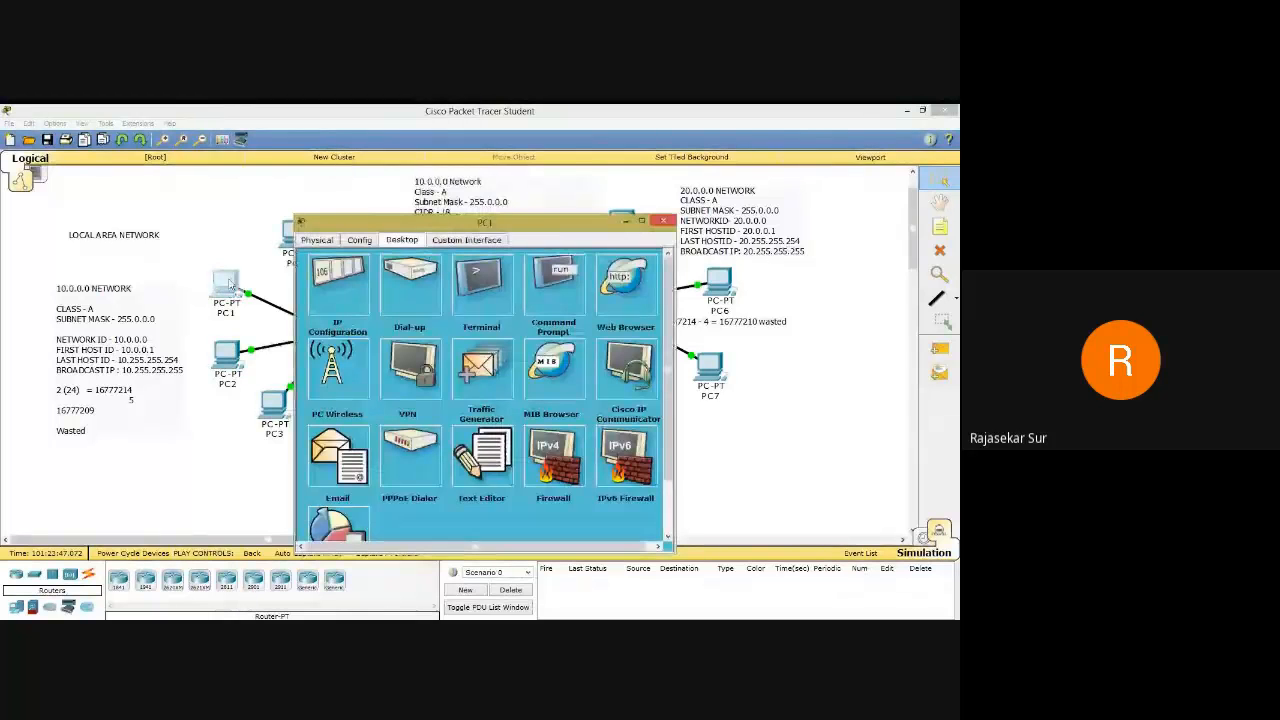
pyautogui.click(332, 285)
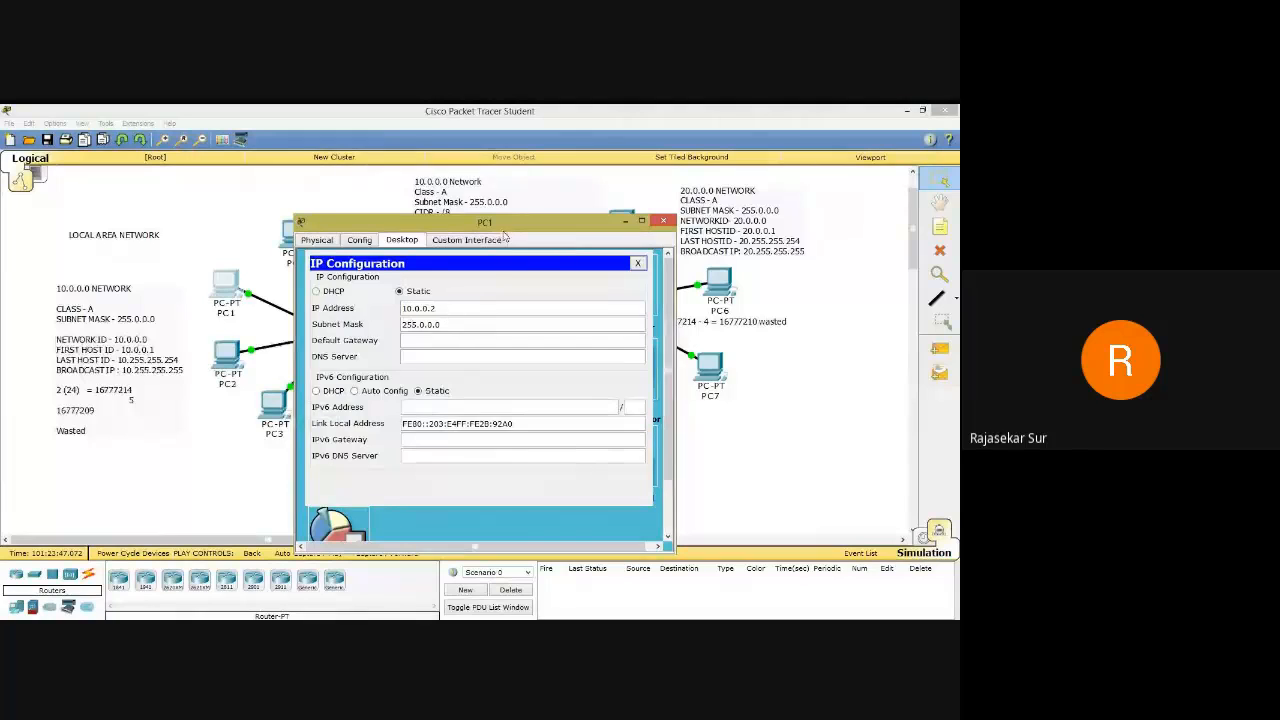
pyautogui.moveTo(508, 224); pyautogui.dragTo(701, 190)
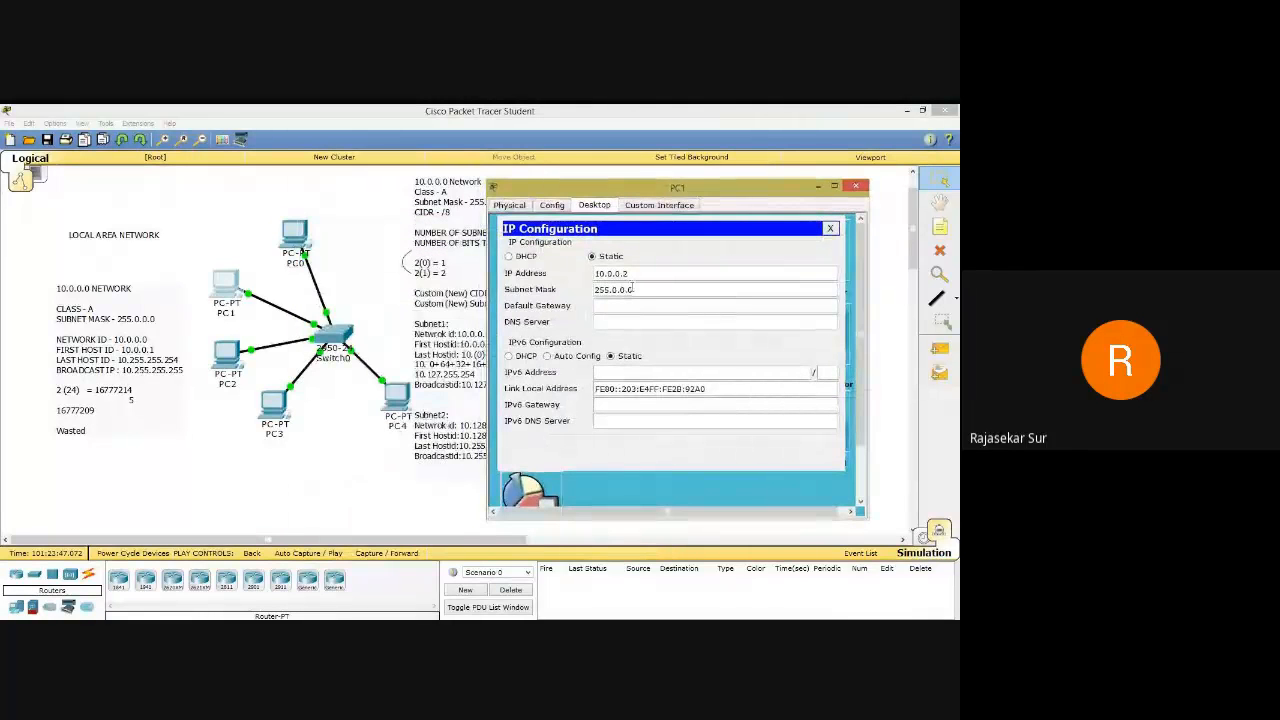
pyautogui.press('BackSpace')
pyautogui.press('BackSpace')
pyautogui.press('BackSpace')
pyautogui.press('BackSpace')
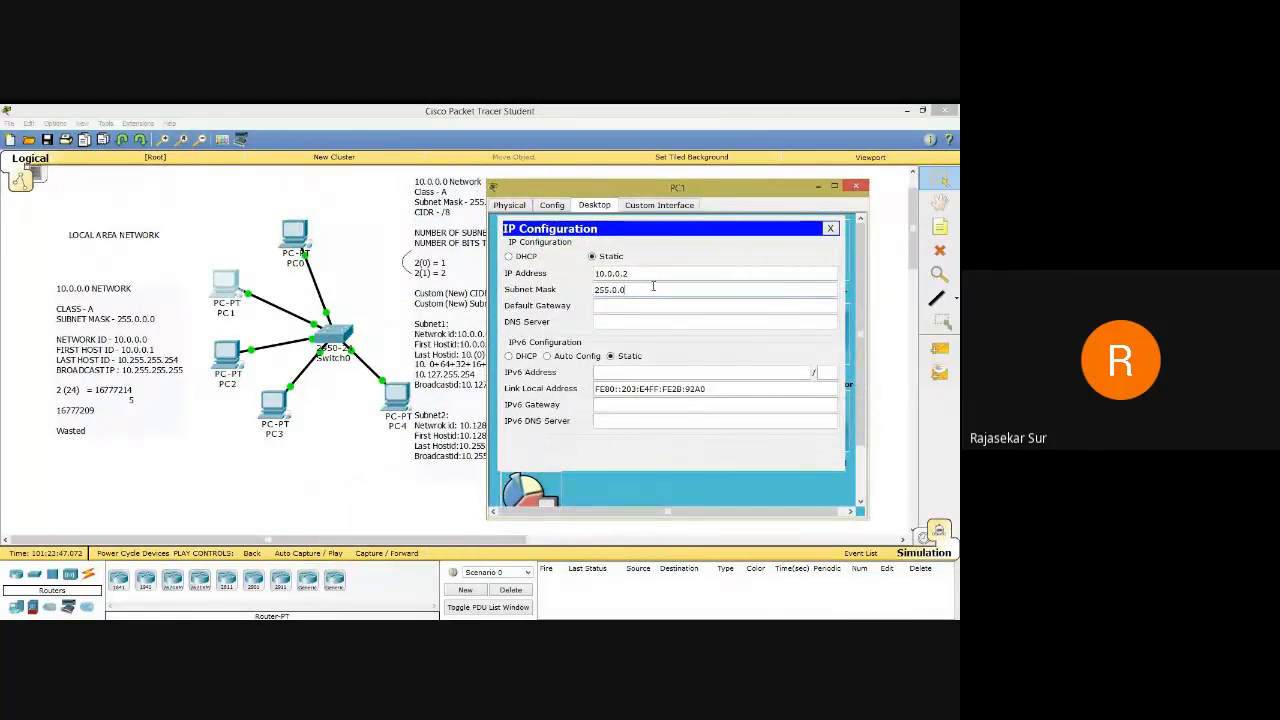
pyautogui.press('BackSpace')
pyautogui.write('17')
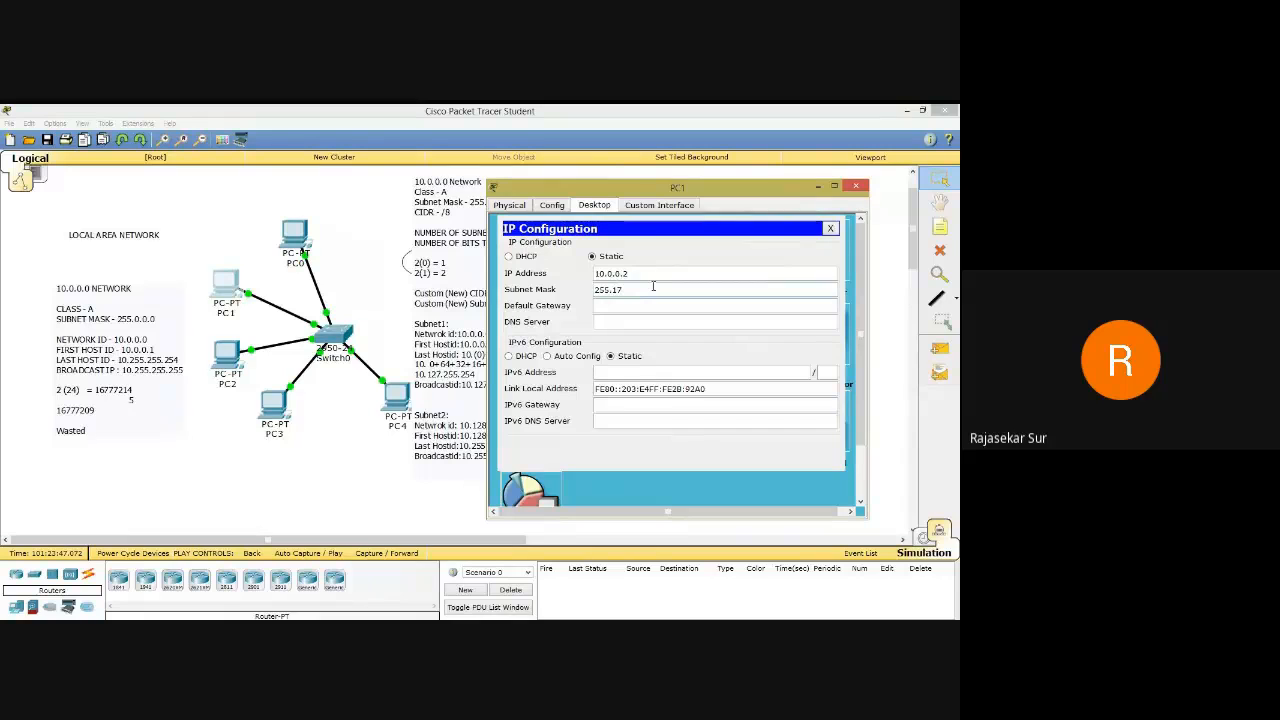
pyautogui.write('7')
pyautogui.moveTo(619, 187); pyautogui.dragTo(706, 169)
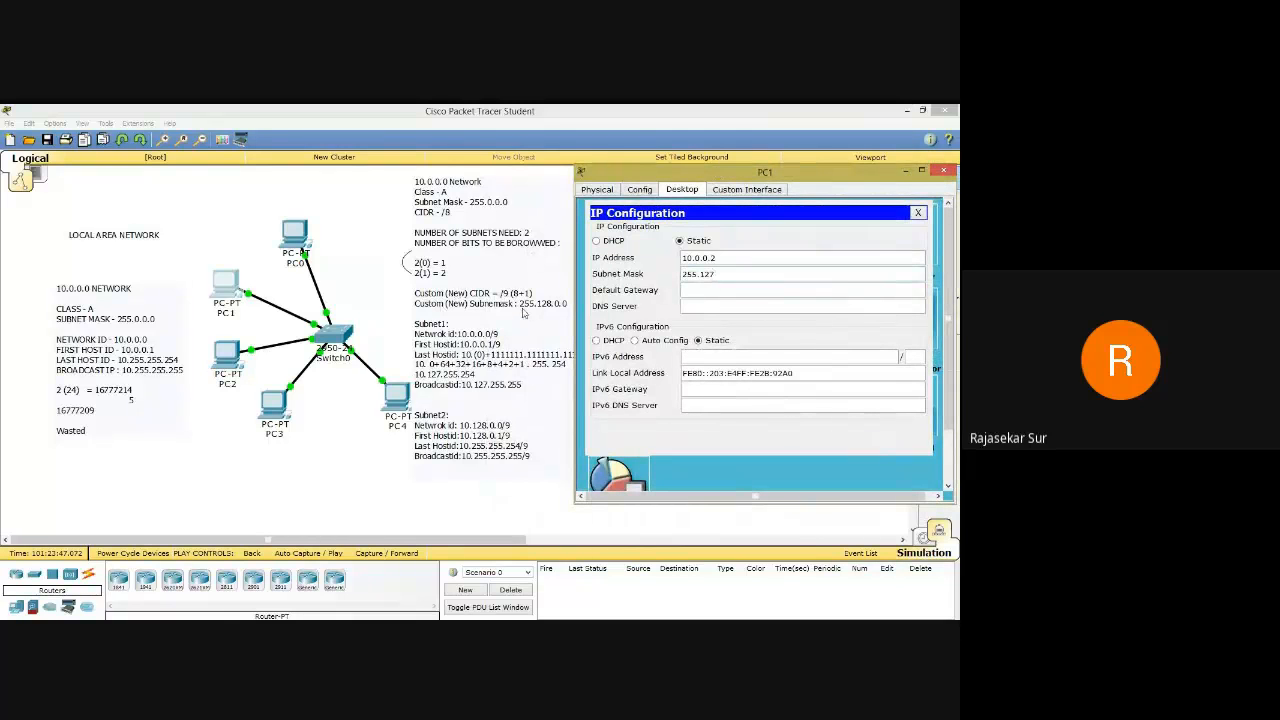
pyautogui.press('BackSpace')
pyautogui.write('8')
pyautogui.write('.0.0')
# Set PC1's default gateway to 10.127.255.254 and close its configuration window.
pyautogui.write('10.127')
pyautogui.write('.25')
pyautogui.write('5.2')
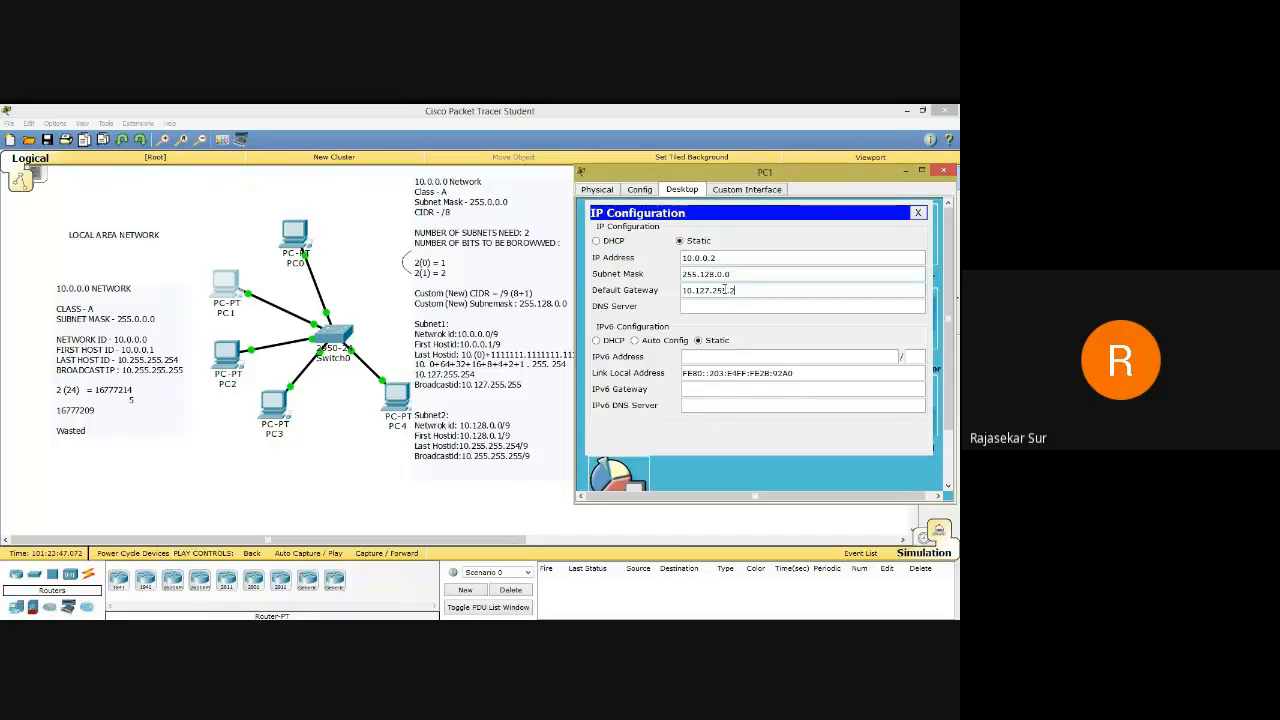
pyautogui.write('54')
pyautogui.moveTo(711, 290); pyautogui.dragTo(756, 290)
pyautogui.click(916, 213)
pyautogui.click(943, 170)
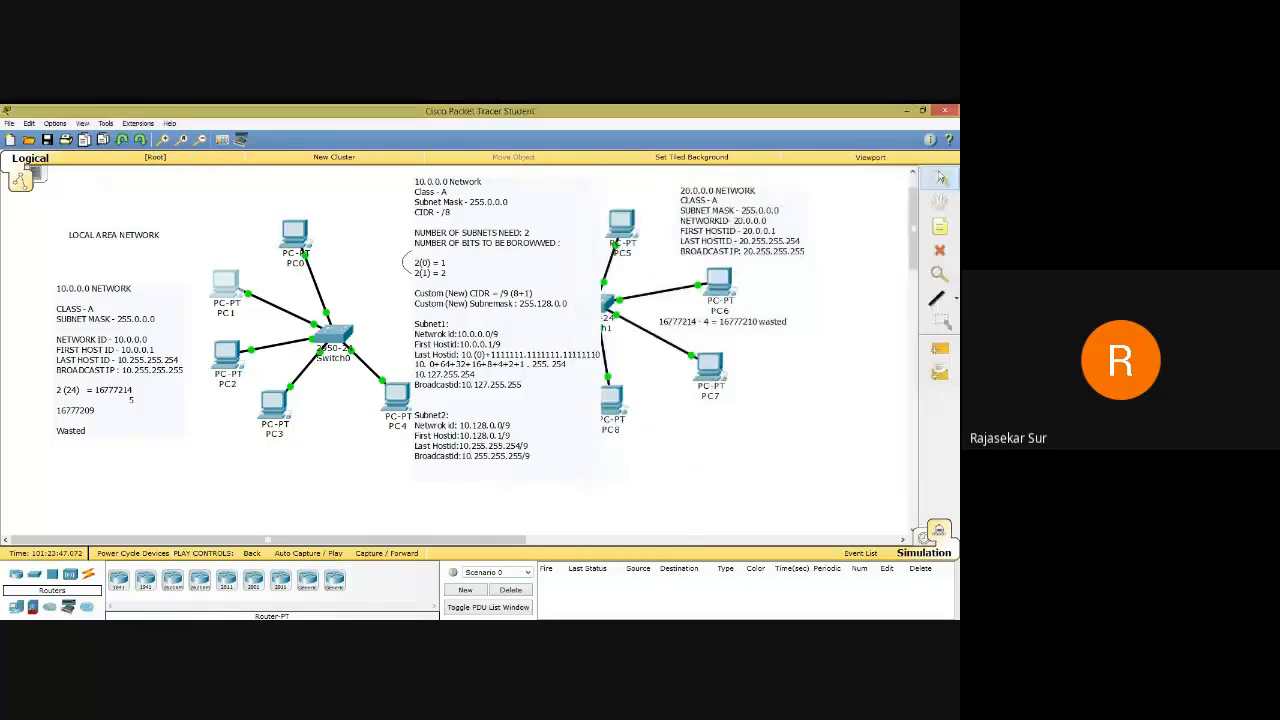
# Open PC2's IP configuration beside the note and change its IP address to 10.0.0.3.
pyautogui.click(230, 352)
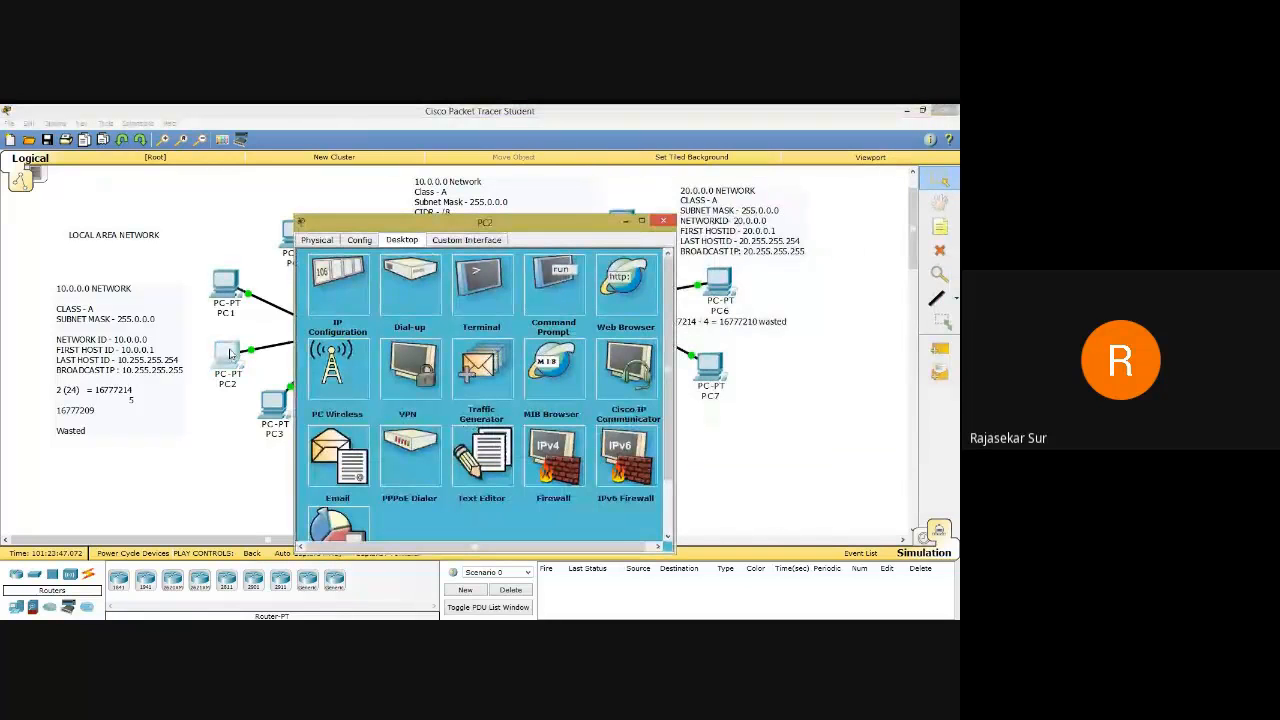
pyautogui.click(338, 305)
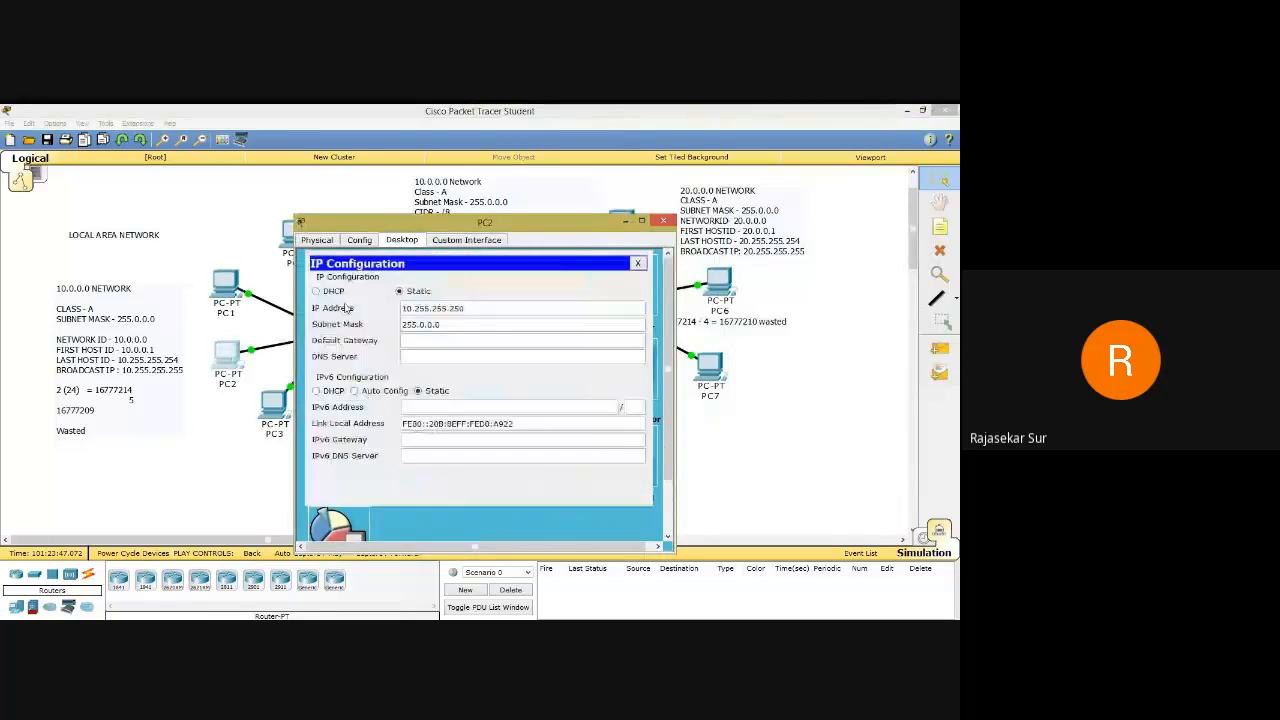
pyautogui.moveTo(444, 225); pyautogui.dragTo(678, 188)
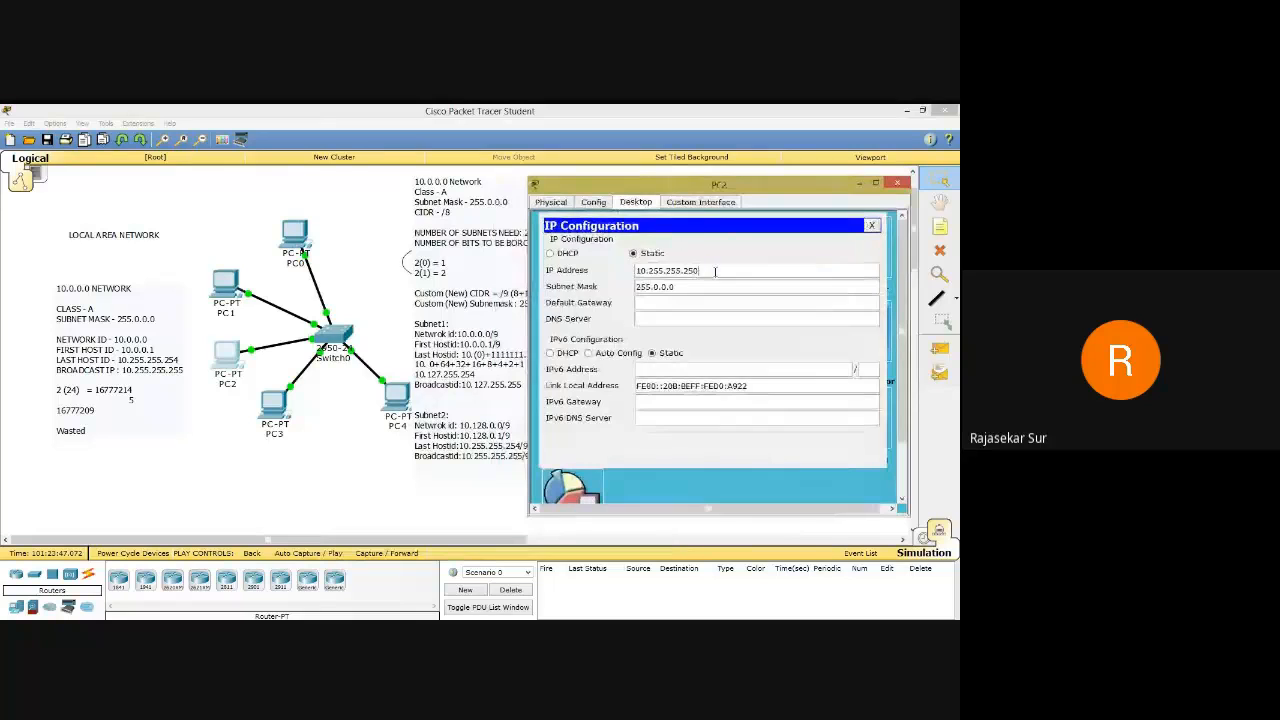
pyautogui.moveTo(716, 272); pyautogui.dragTo(600, 265)
pyautogui.write('10.0.0.2')
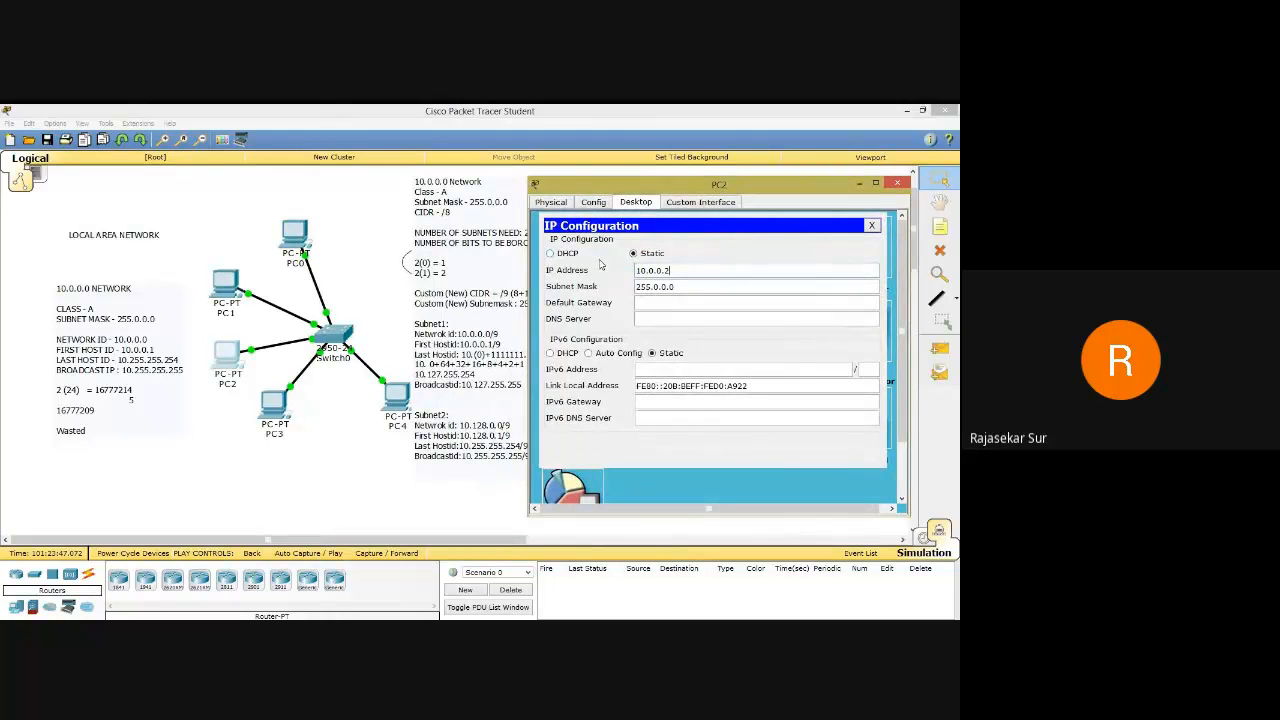
pyautogui.press('BackSpace')
# Set PC2's subnet mask to 255.128.0.0, keeping the new custom mask in the note in view.
pyautogui.press('BackSpace')
pyautogui.press('BackSpace')
pyautogui.press('BackSpace')
pyautogui.moveTo(656, 190); pyautogui.dragTo(691, 183)
pyautogui.write('12')
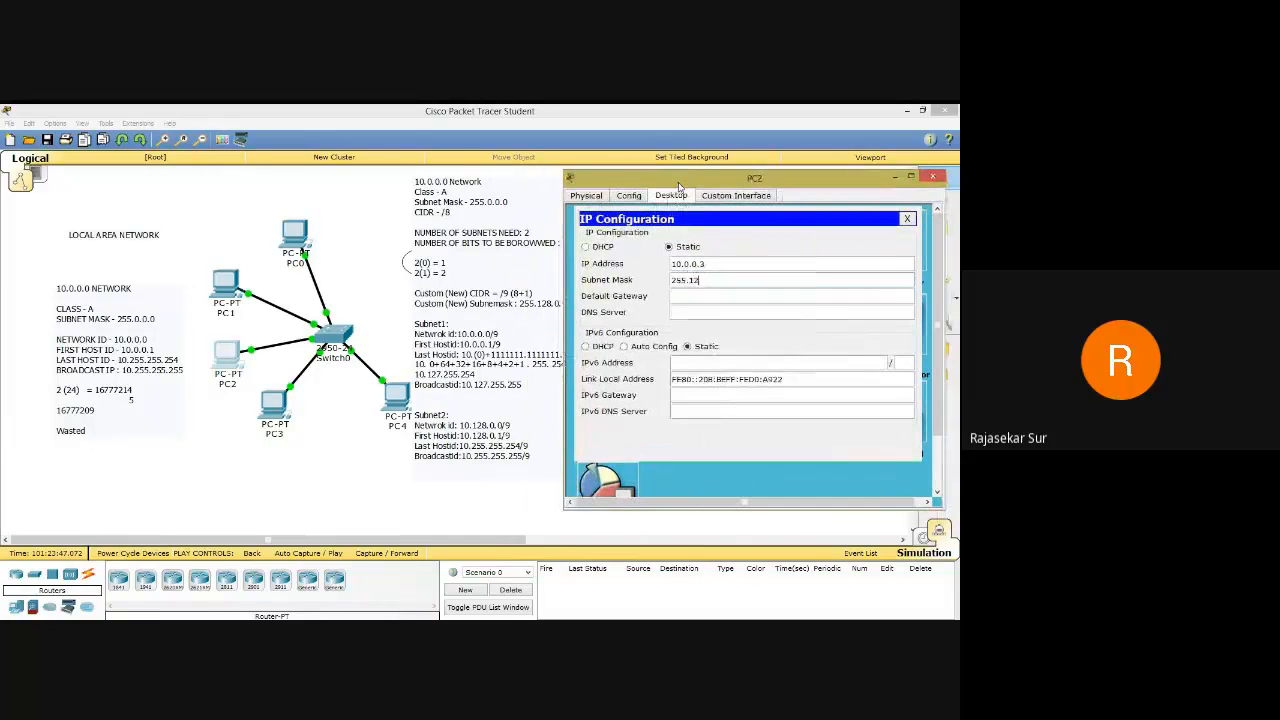
pyautogui.write('8.0.0')
# Set PC2's default gateway to 10.127.255.254 and close its IP configuration.
pyautogui.click(701, 296)
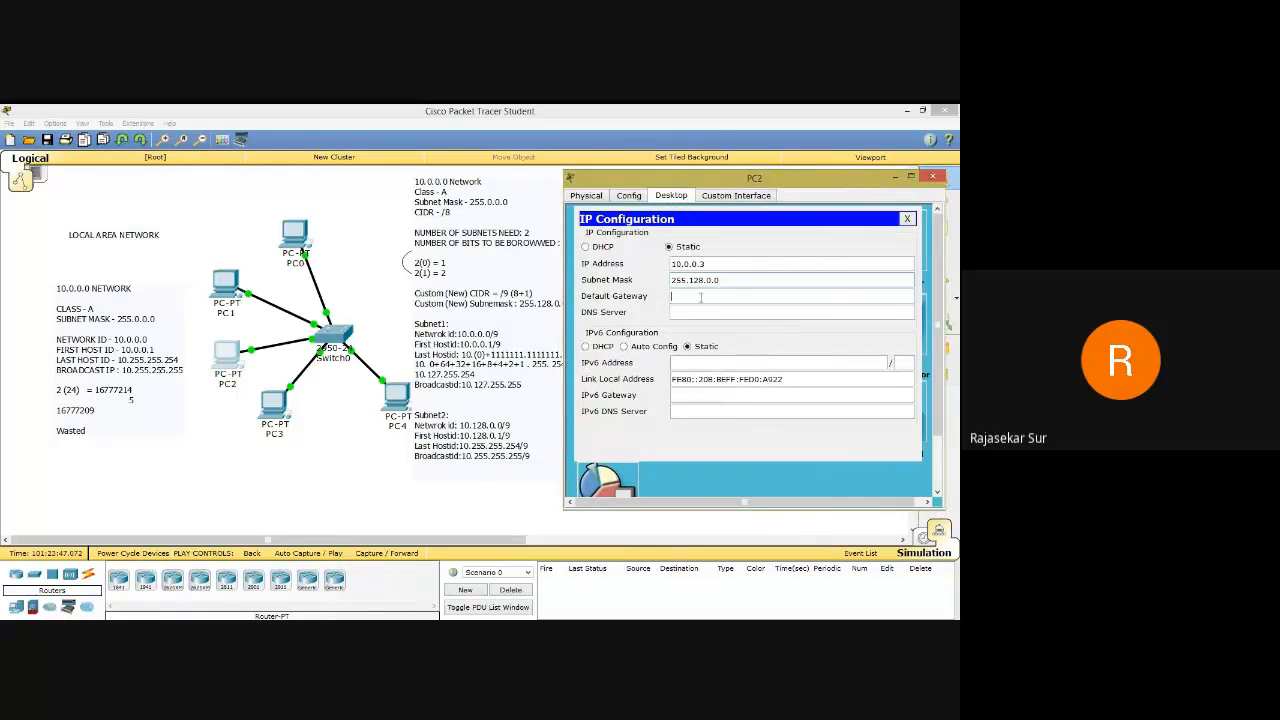
pyautogui.write('10.127.255.254')
pyautogui.click(907, 219)
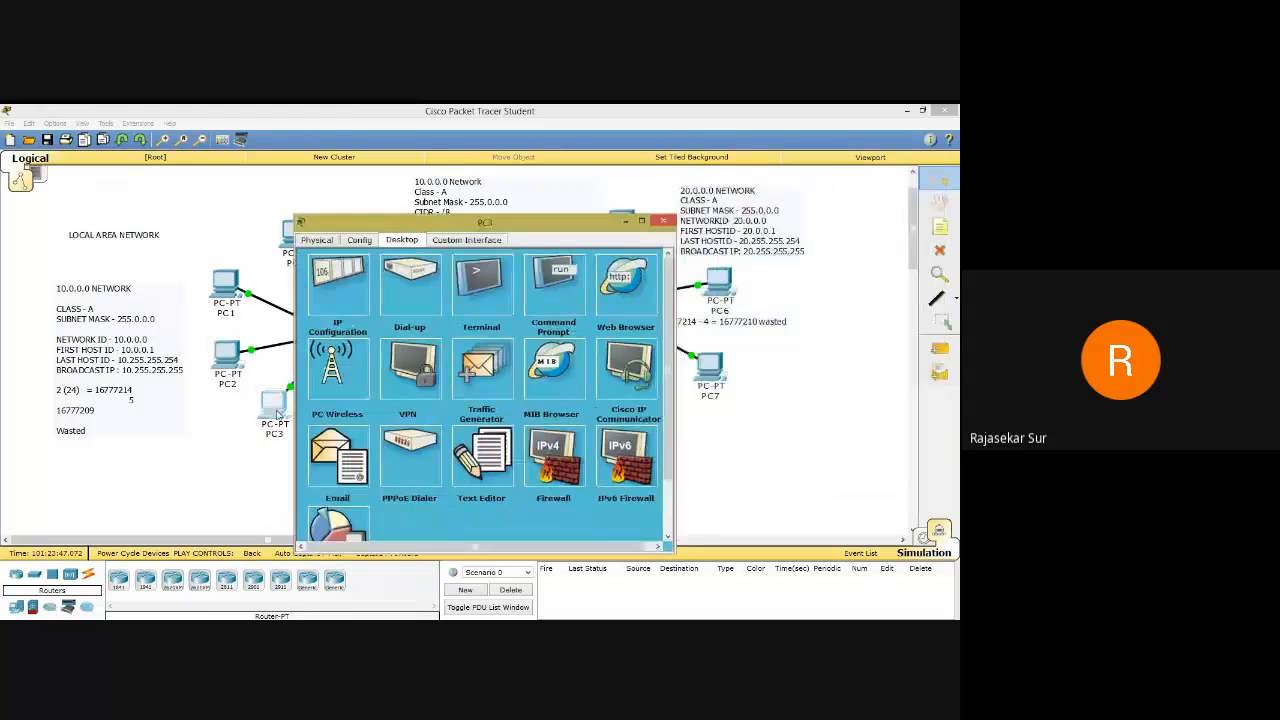
# Open PC3's IP configuration beside the note and change its IP address to 10.0.0.5.
pyautogui.click(345, 300)
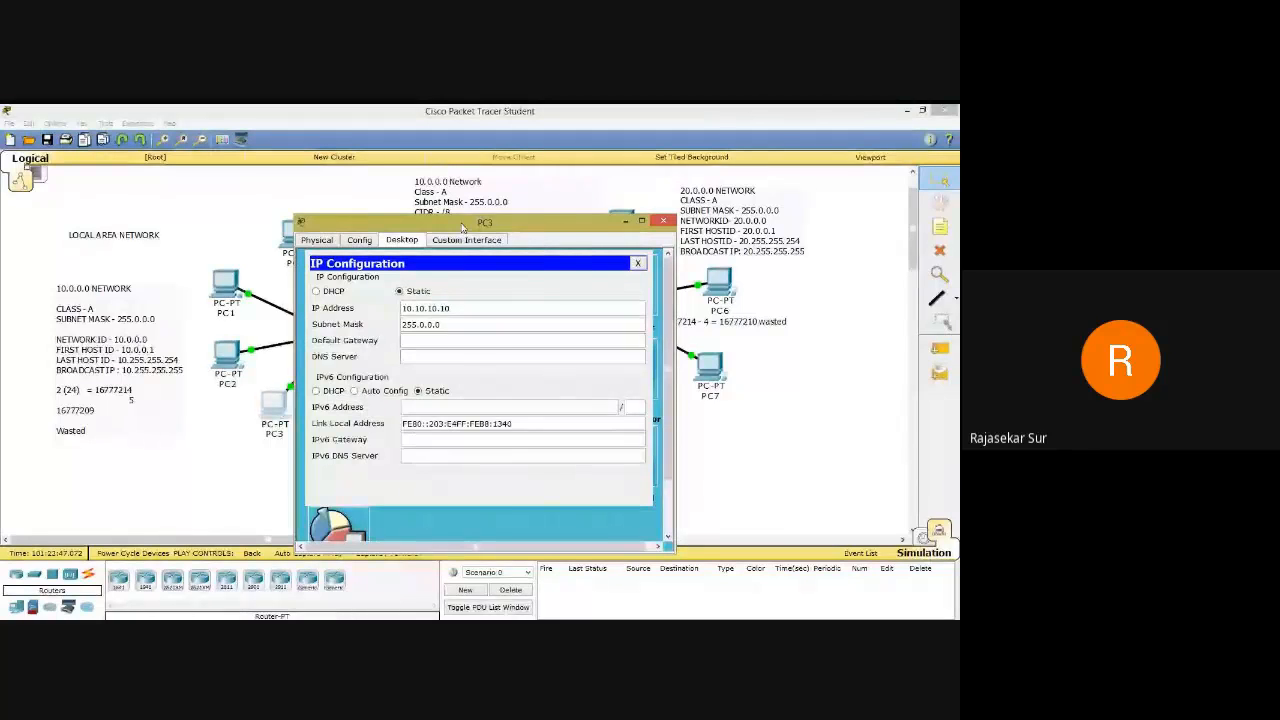
pyautogui.moveTo(462, 228); pyautogui.dragTo(708, 187)
pyautogui.click(736, 264)
pyautogui.press('BackSpace')
pyautogui.press('BackSpace')
pyautogui.press('BackSpace')
pyautogui.press('BackSpace')
pyautogui.press('BackSpace')
pyautogui.press('BackSpace')
pyautogui.press('BackSpace')
pyautogui.press('BackSpace')
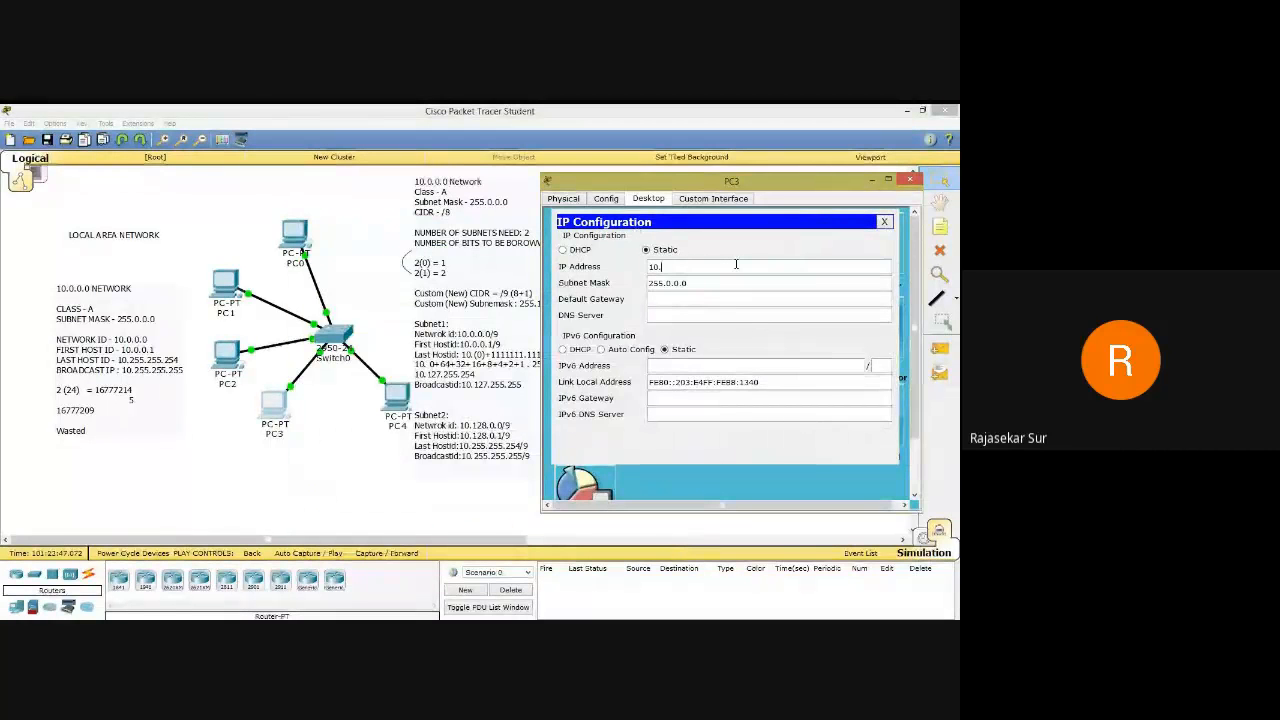
pyautogui.write('0.0.')
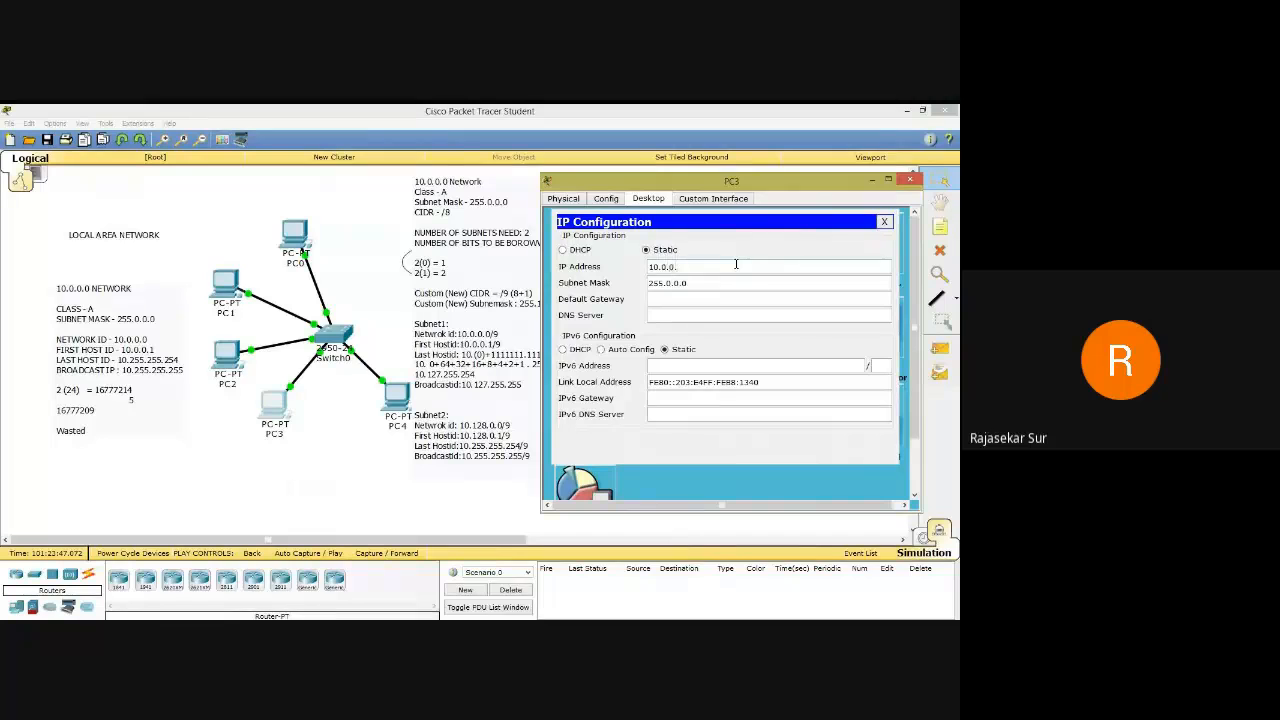
pyautogui.write('5')
# Set PC3's subnet mask to 255.128.0.0.
pyautogui.click(731, 284)
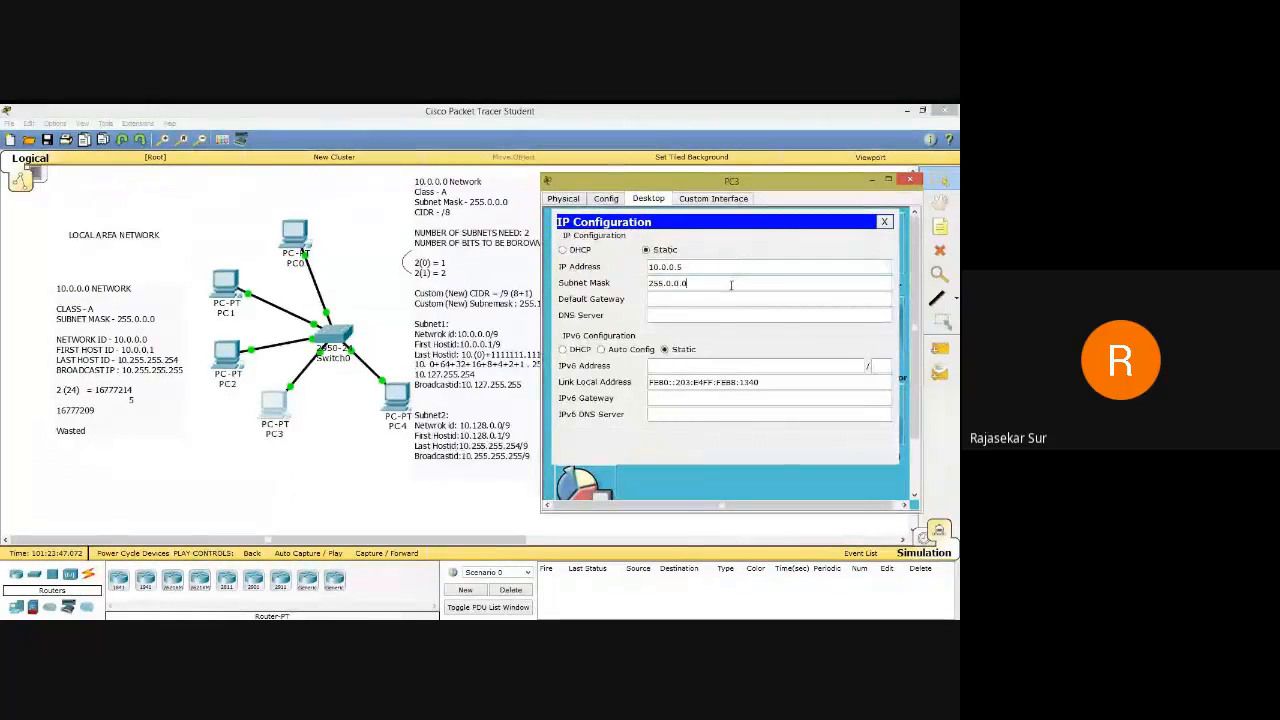
pyautogui.press('BackSpace')
pyautogui.press('BackSpace')
pyautogui.press('BackSpace')
pyautogui.press('BackSpace')
pyautogui.press('BackSpace')
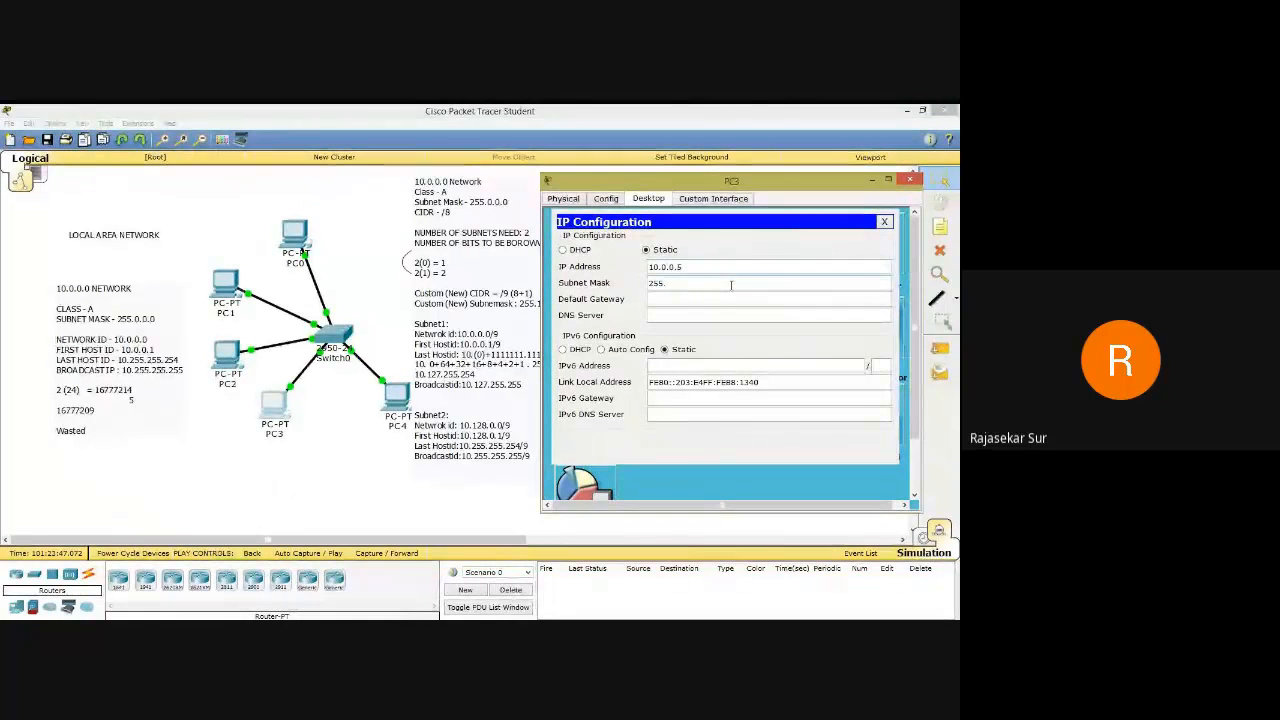
pyautogui.write('1')
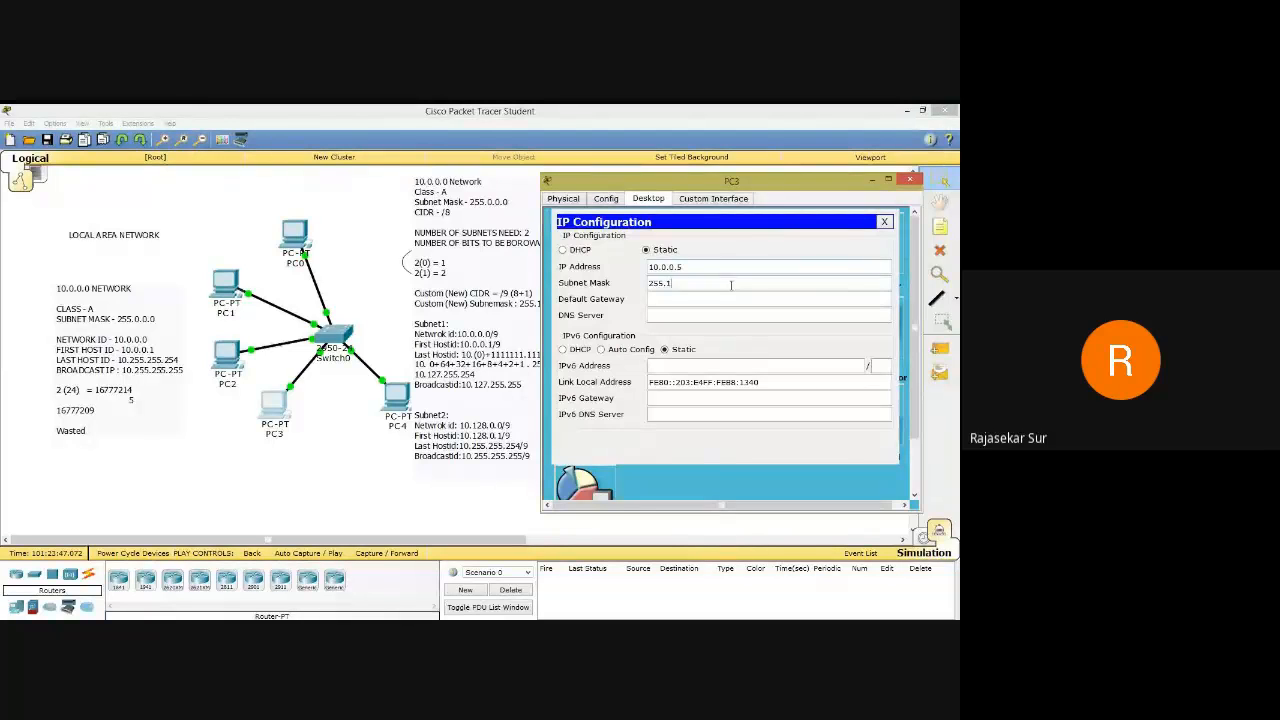
pyautogui.write('28.0.0.')
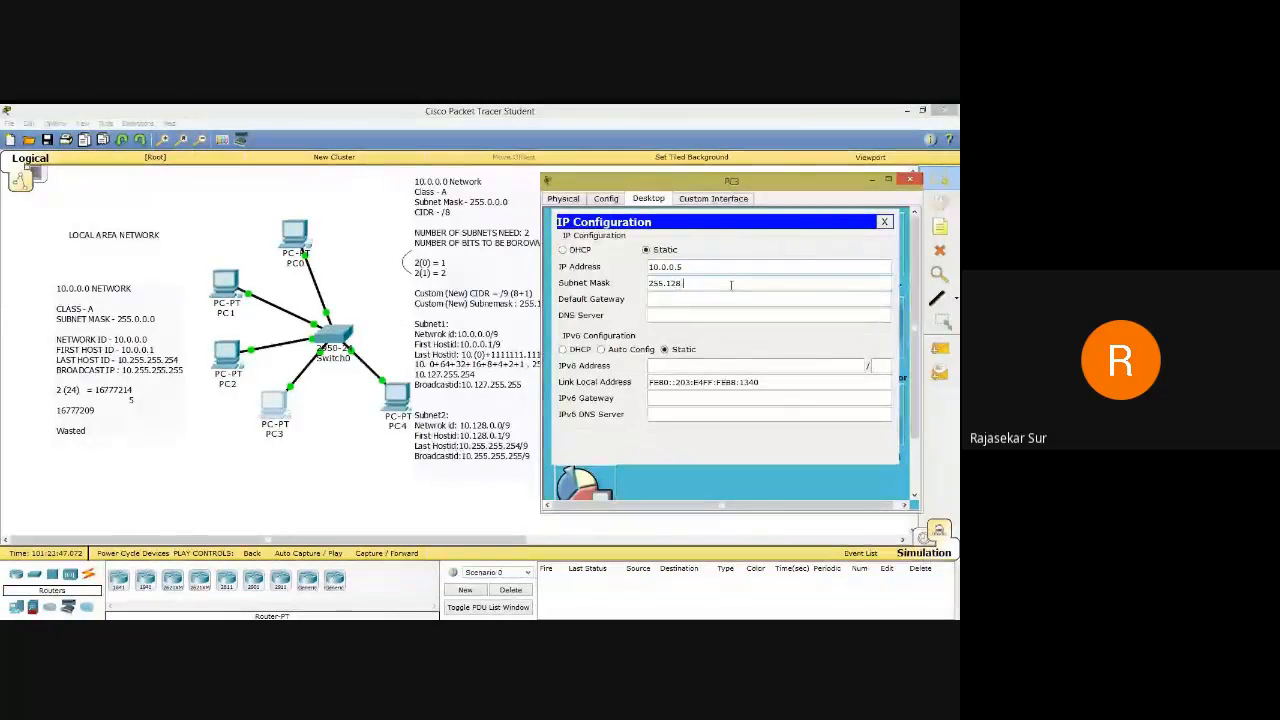
pyautogui.press('BackSpace')
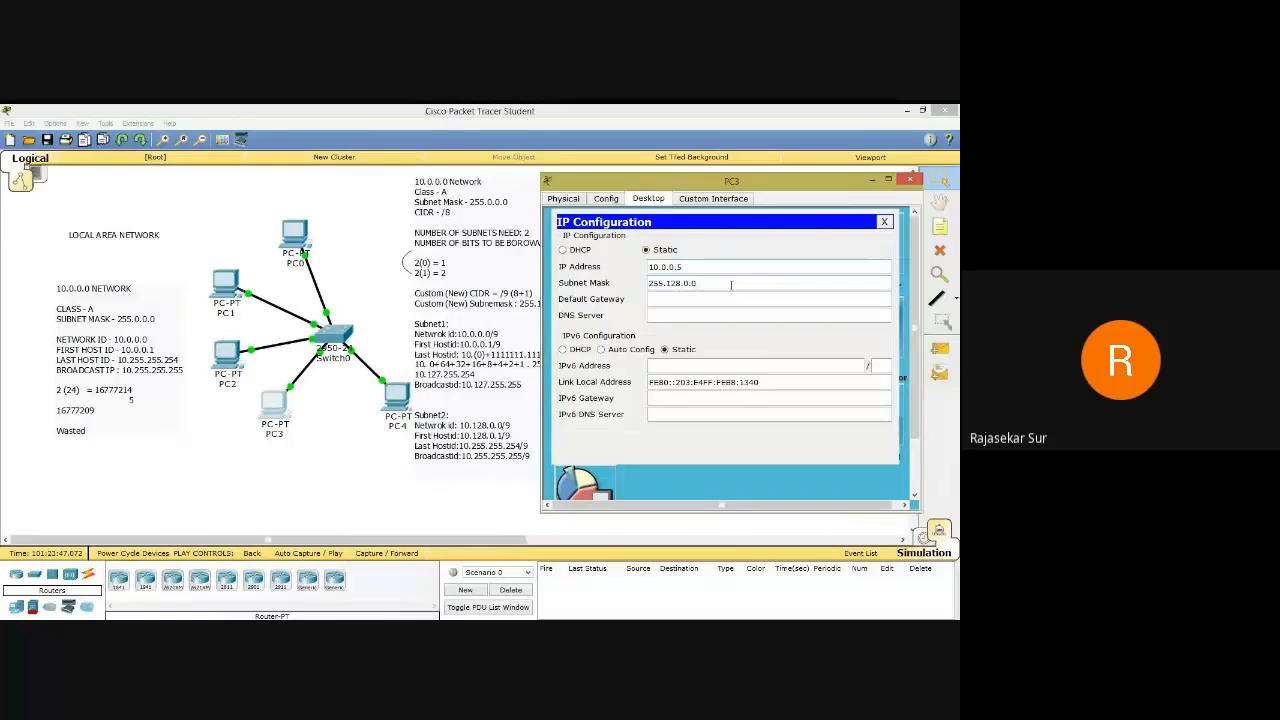
# Set PC3's default gateway to 10.127.255.254 and close its configuration window.
pyautogui.click(731, 297)
pyautogui.write('10.127')
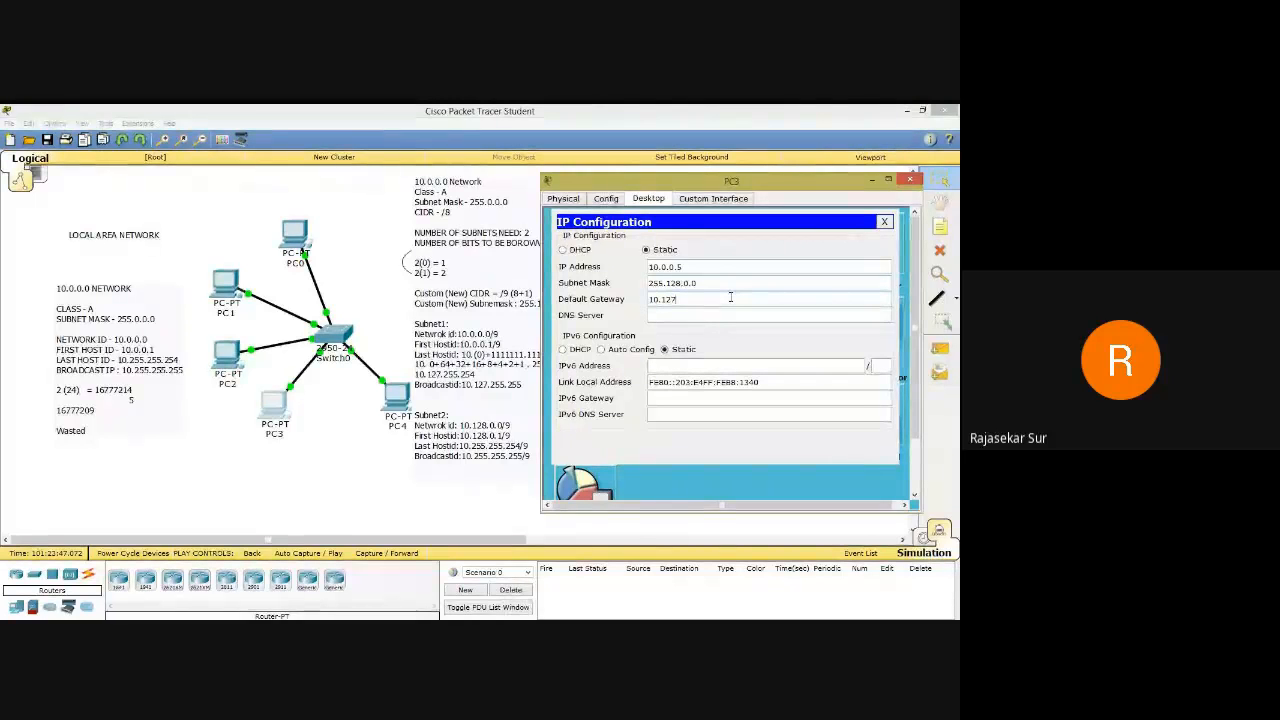
pyautogui.write('.255.254')
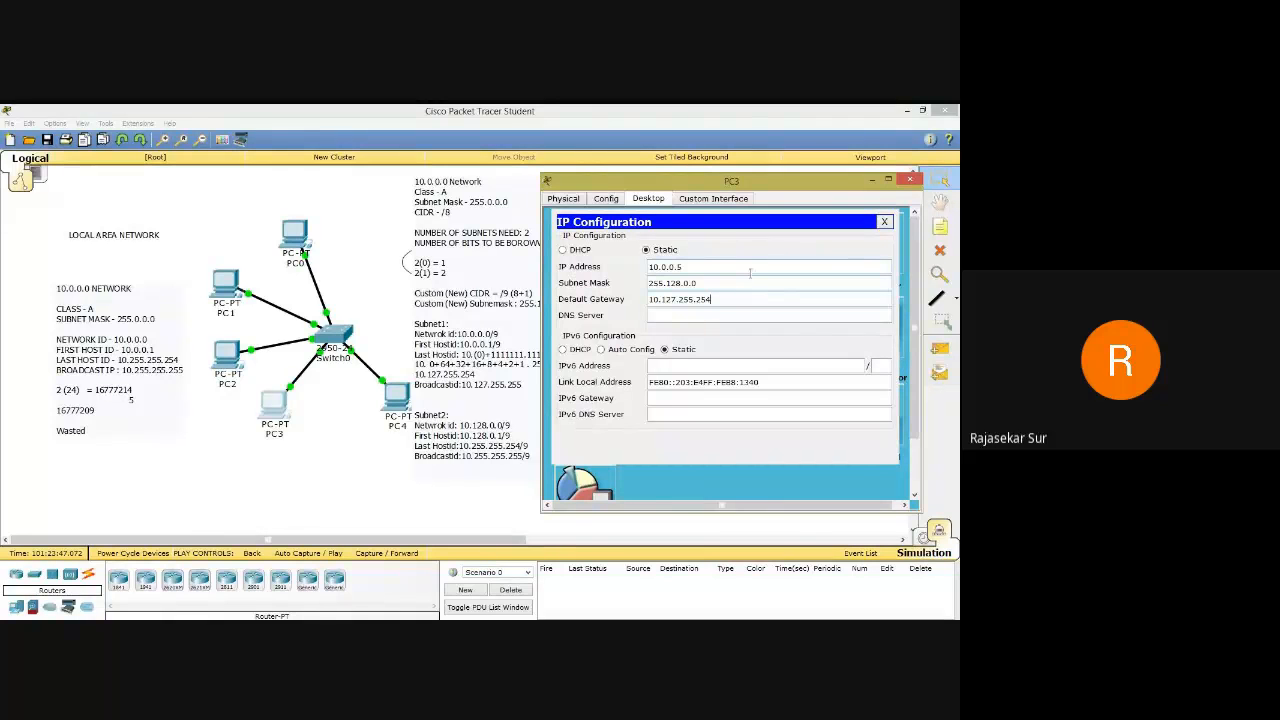
pyautogui.click(884, 222)
pyautogui.click(911, 181)
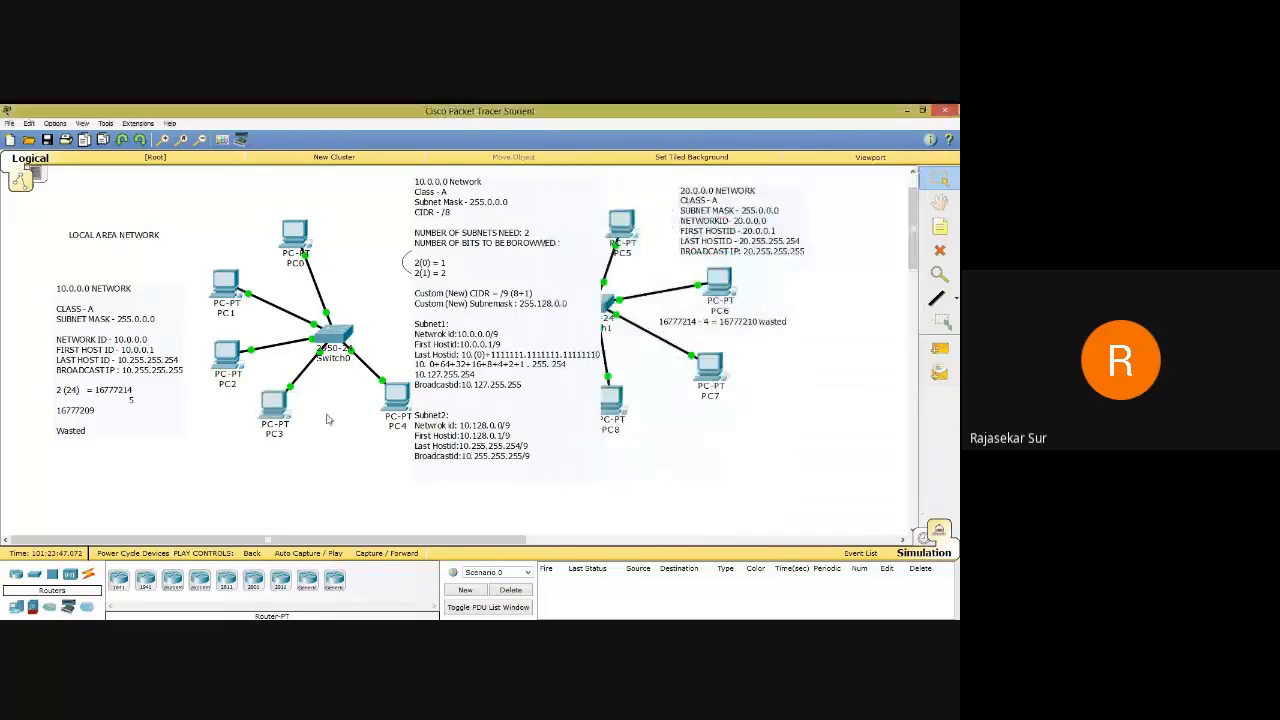
# View PC4's IP configuration and close it without editing.
pyautogui.click(397, 397)
pyautogui.click(345, 272)
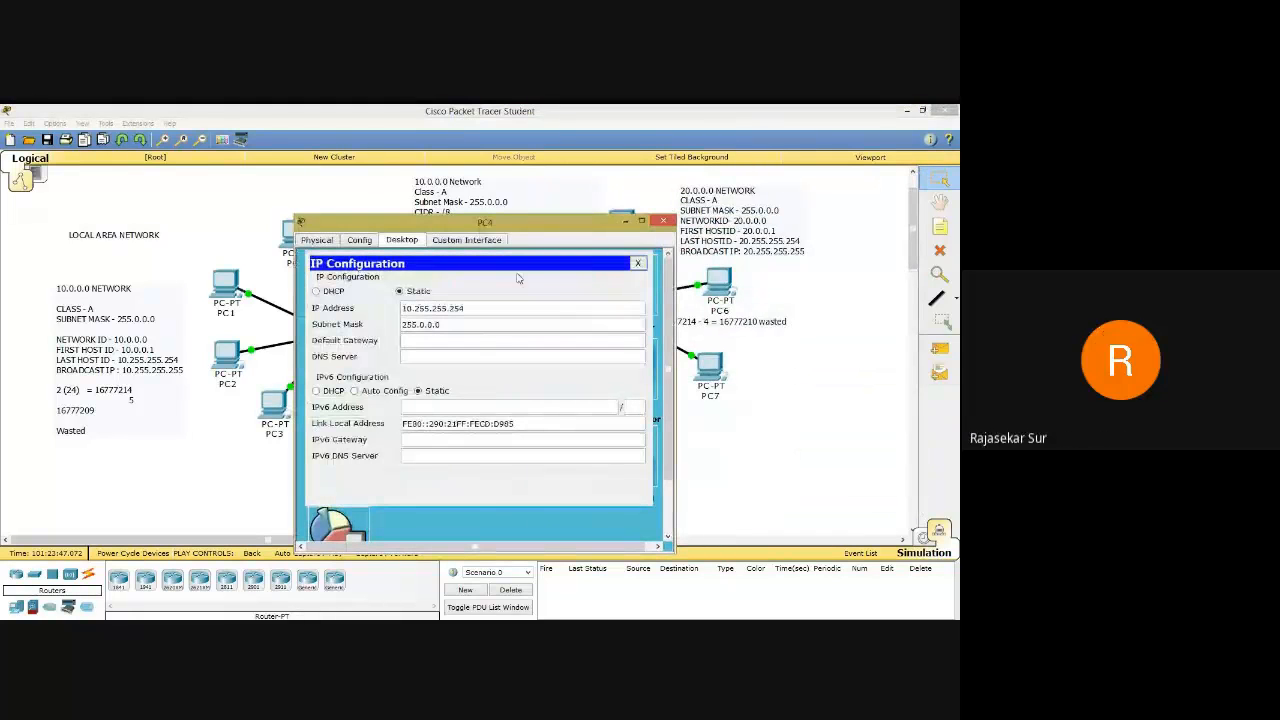
pyautogui.click(663, 221)
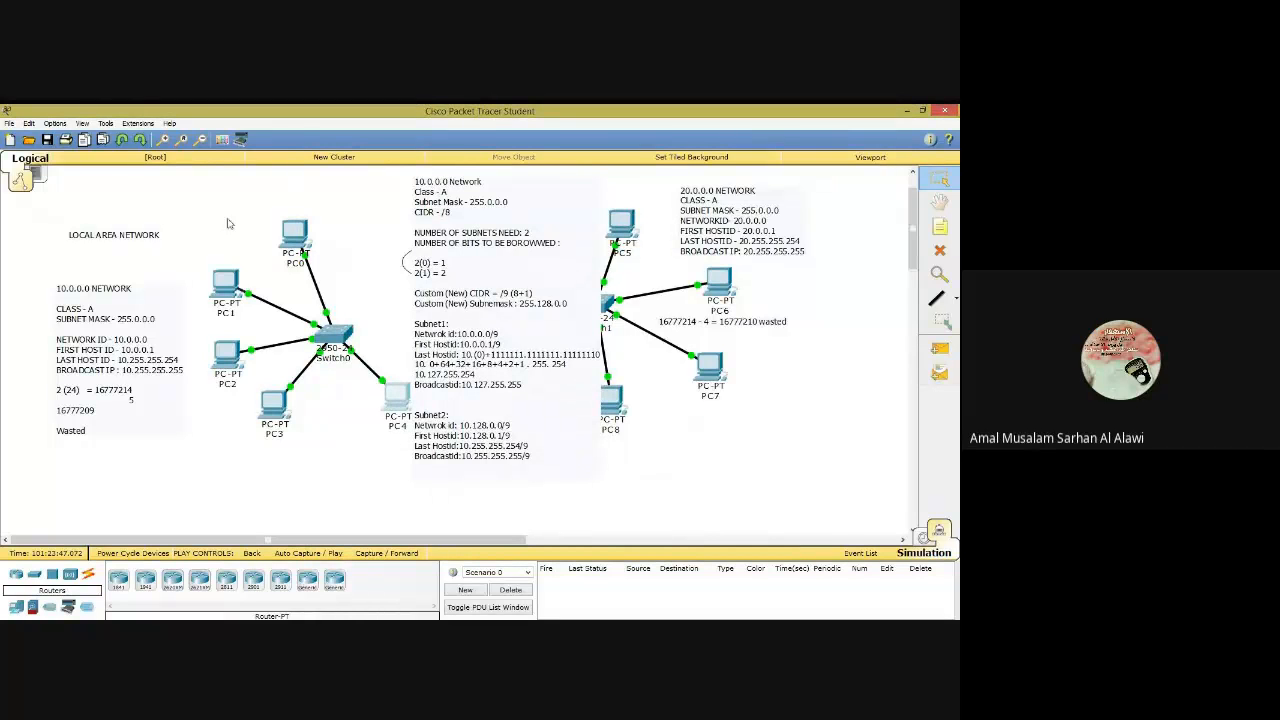
# Correct PC0's default gateway to 10.127.255.254 and close its configuration window.
pyautogui.click(295, 233)
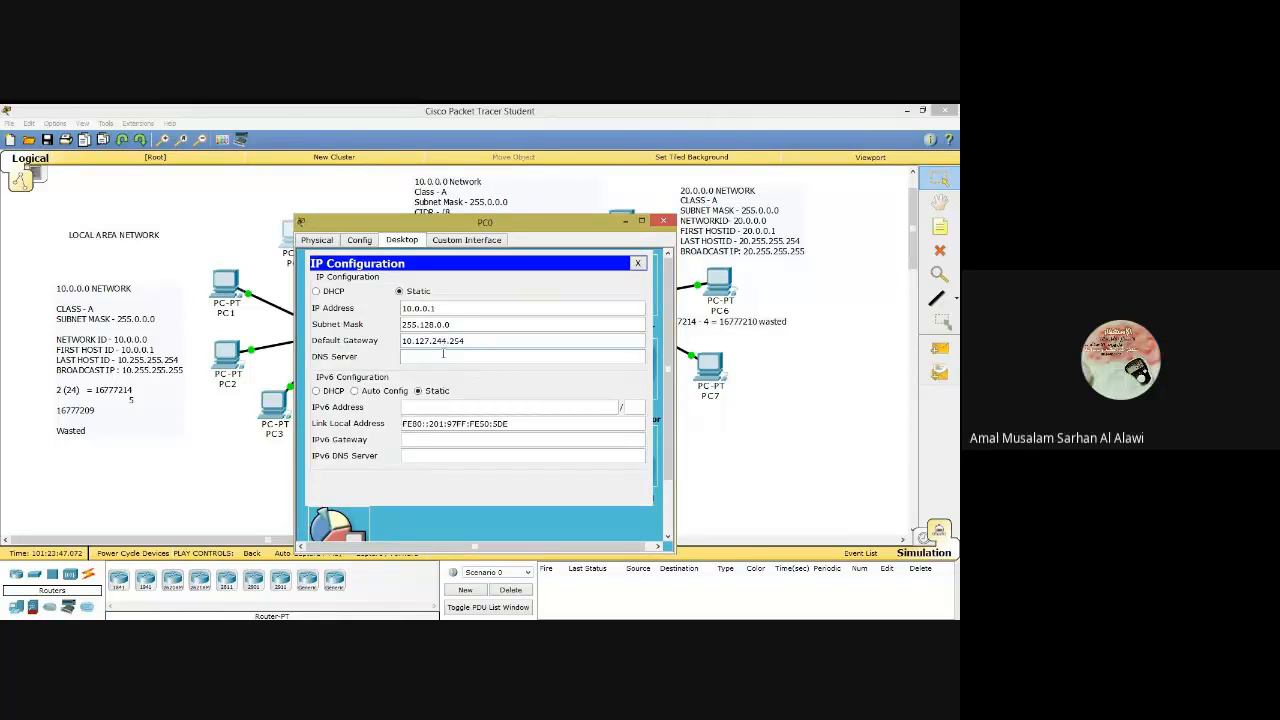
pyautogui.press('BackSpace')
pyautogui.write('5')
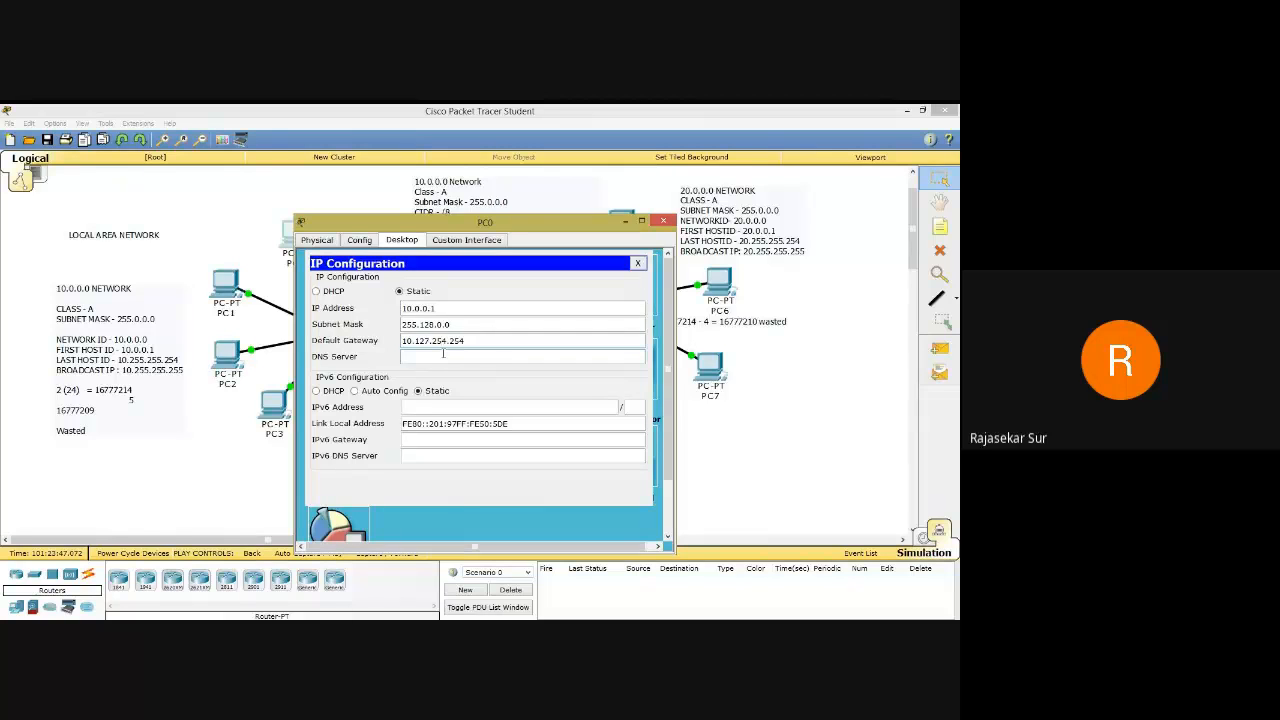
pyautogui.press('Delete')
pyautogui.write('5')
pyautogui.click(663, 221)
# Check the IP address, subnet mask and default gateway of PC1, PC2 and PC3 in their IP configurations.
pyautogui.click(225, 284)
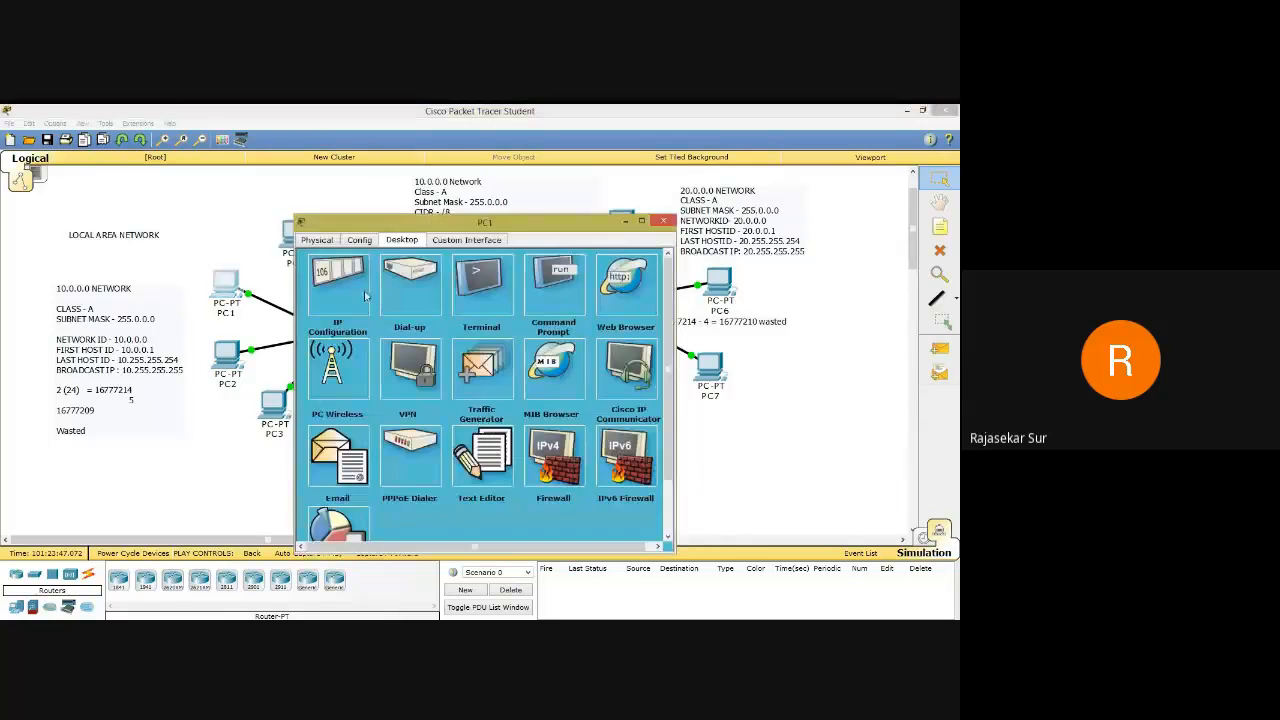
pyautogui.click(338, 274)
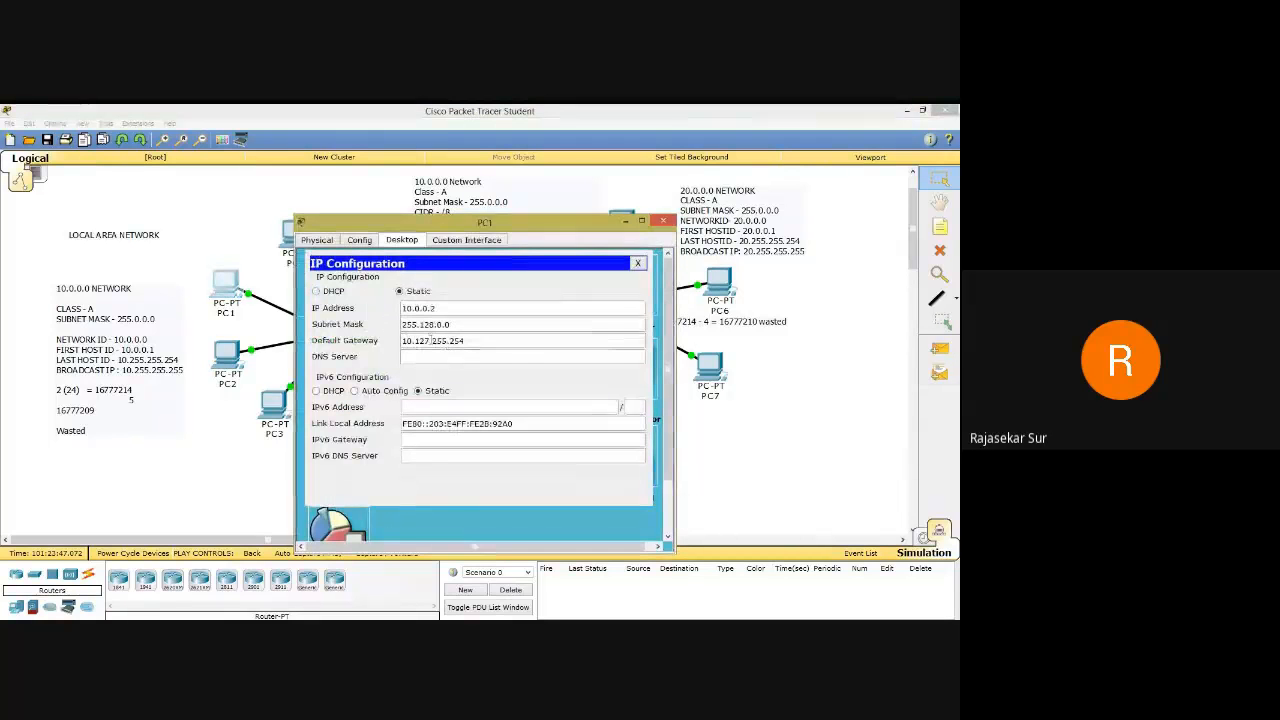
pyautogui.click(663, 221)
pyautogui.click(226, 356)
pyautogui.click(338, 274)
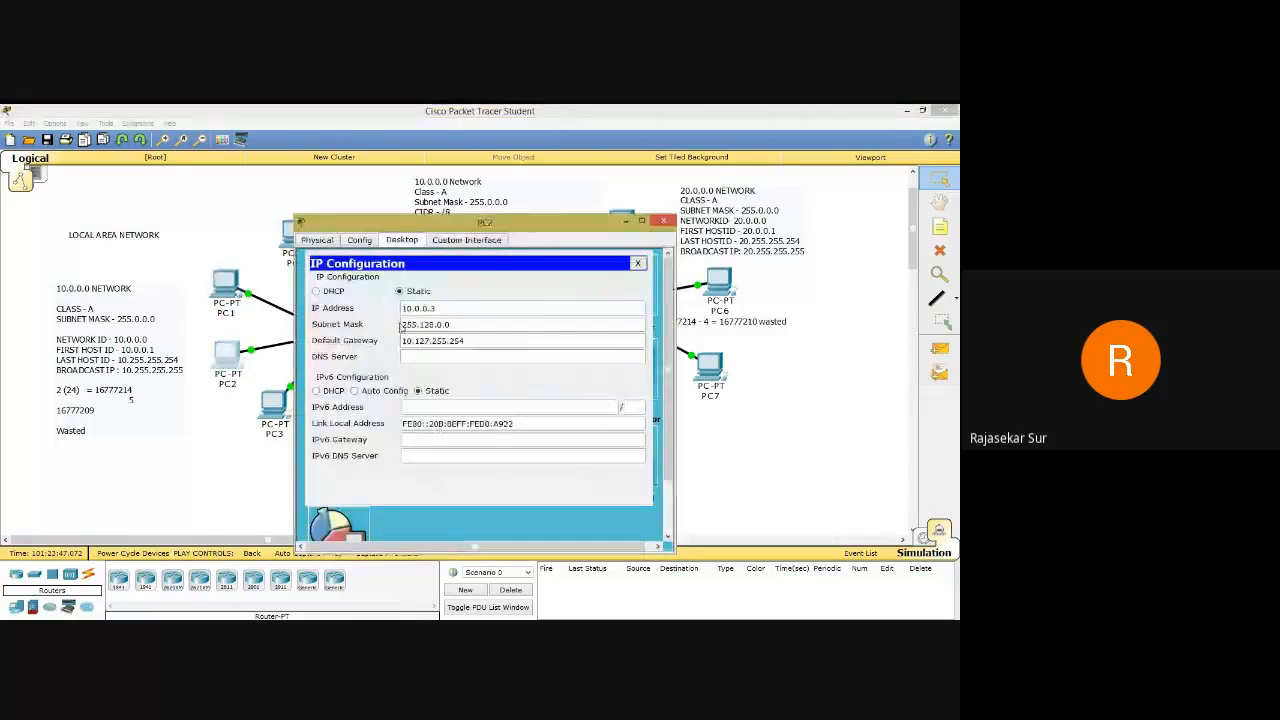
pyautogui.click(663, 221)
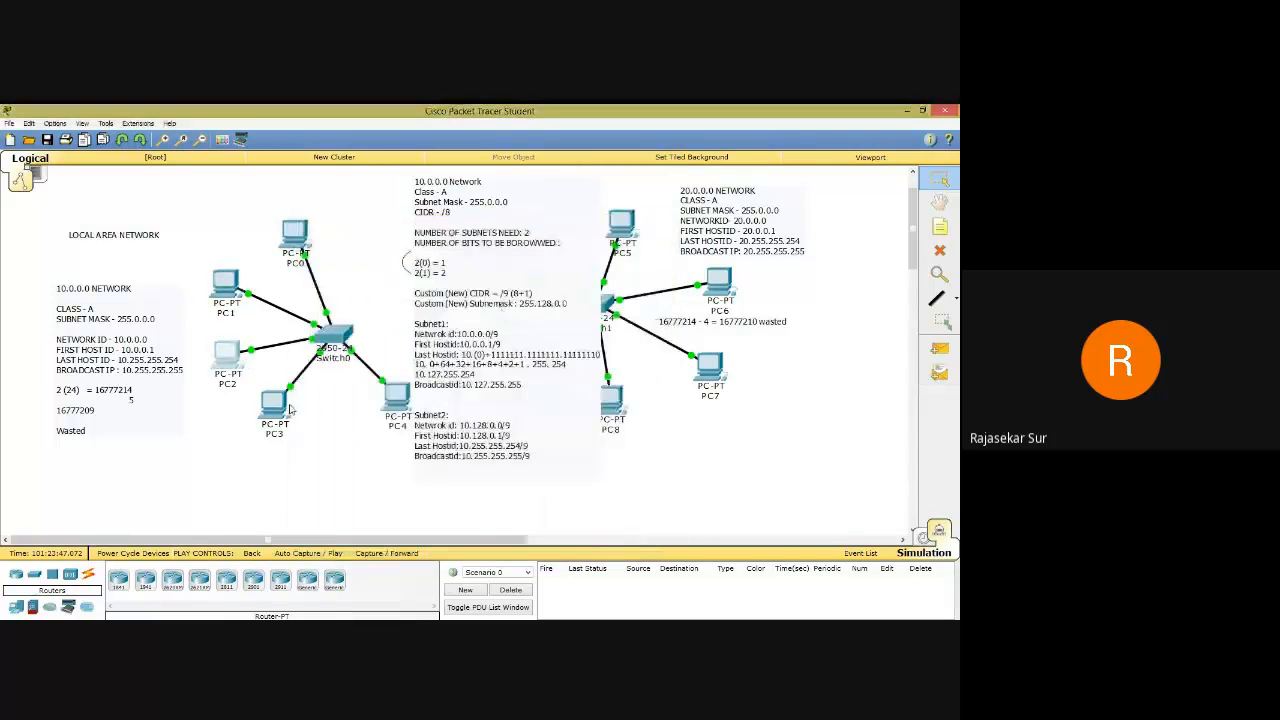
pyautogui.click(274, 402)
pyautogui.click(338, 278)
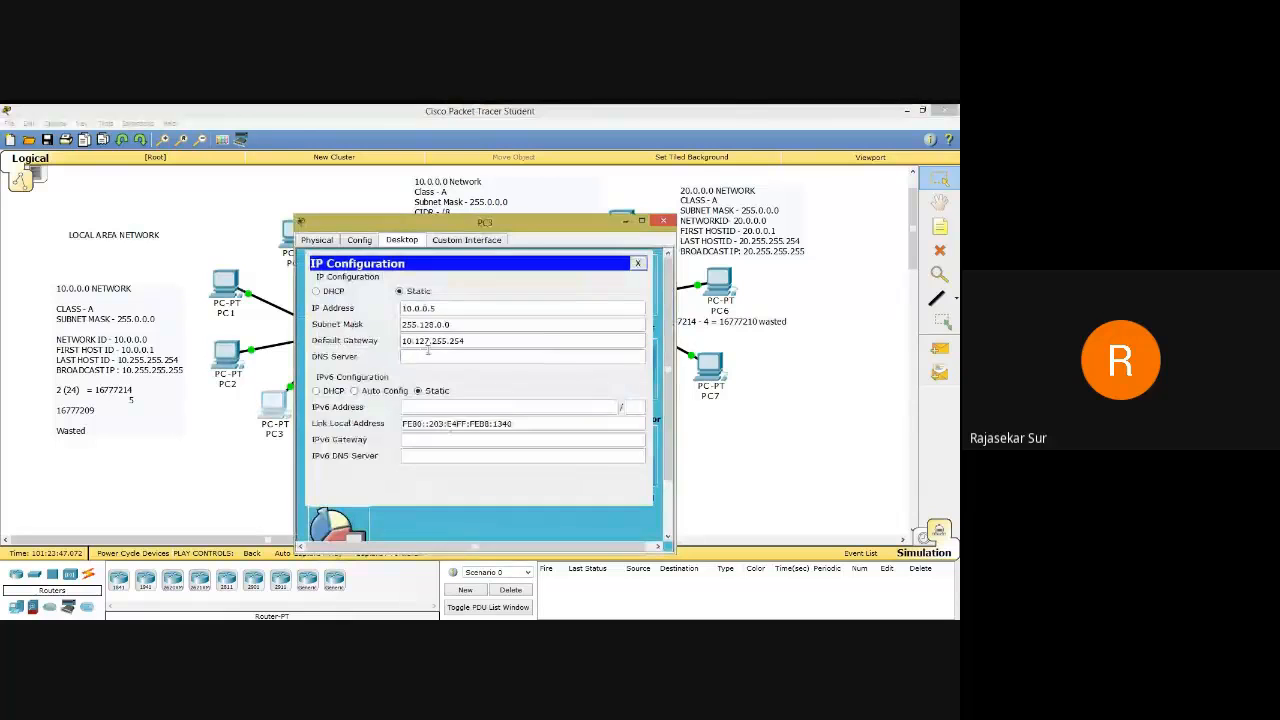
# Set PC4's static IP address to 10.0.0.6 and its subnet mask to 255.128.0.0.
pyautogui.click(663, 221)
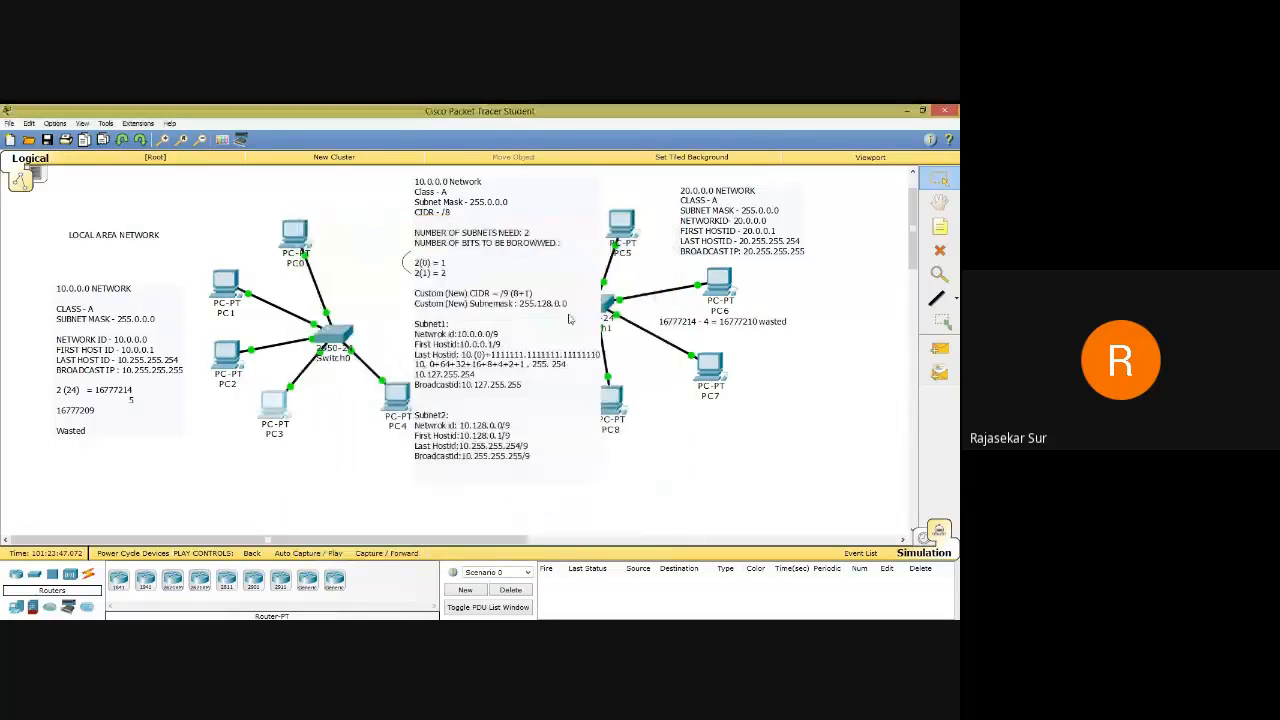
pyautogui.click(404, 404)
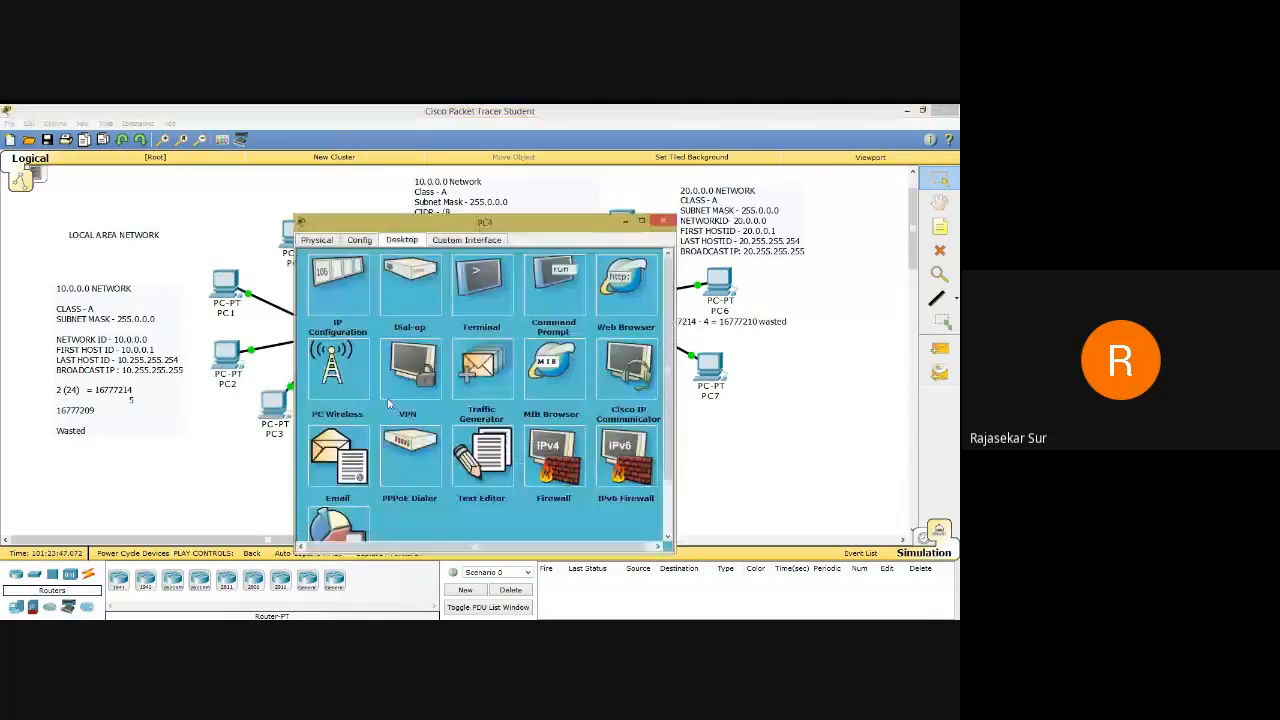
pyautogui.click(340, 284)
pyautogui.moveTo(503, 308); pyautogui.dragTo(302, 315)
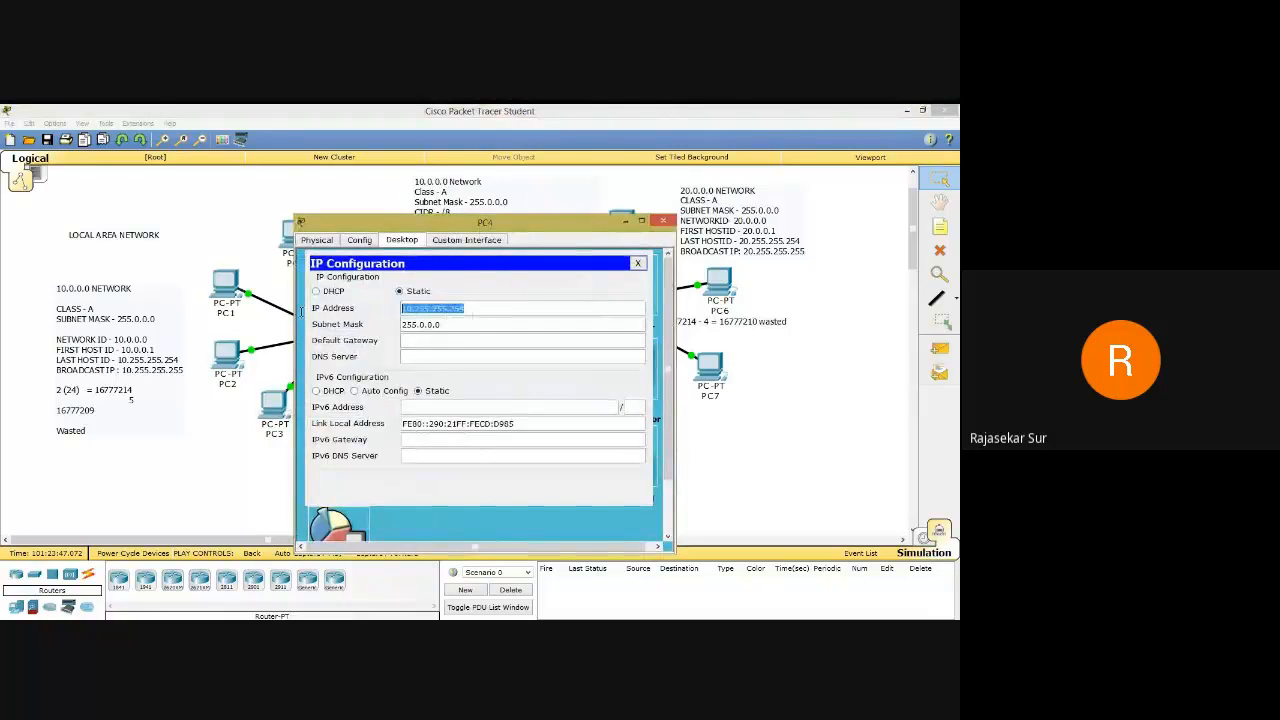
pyautogui.write('109')
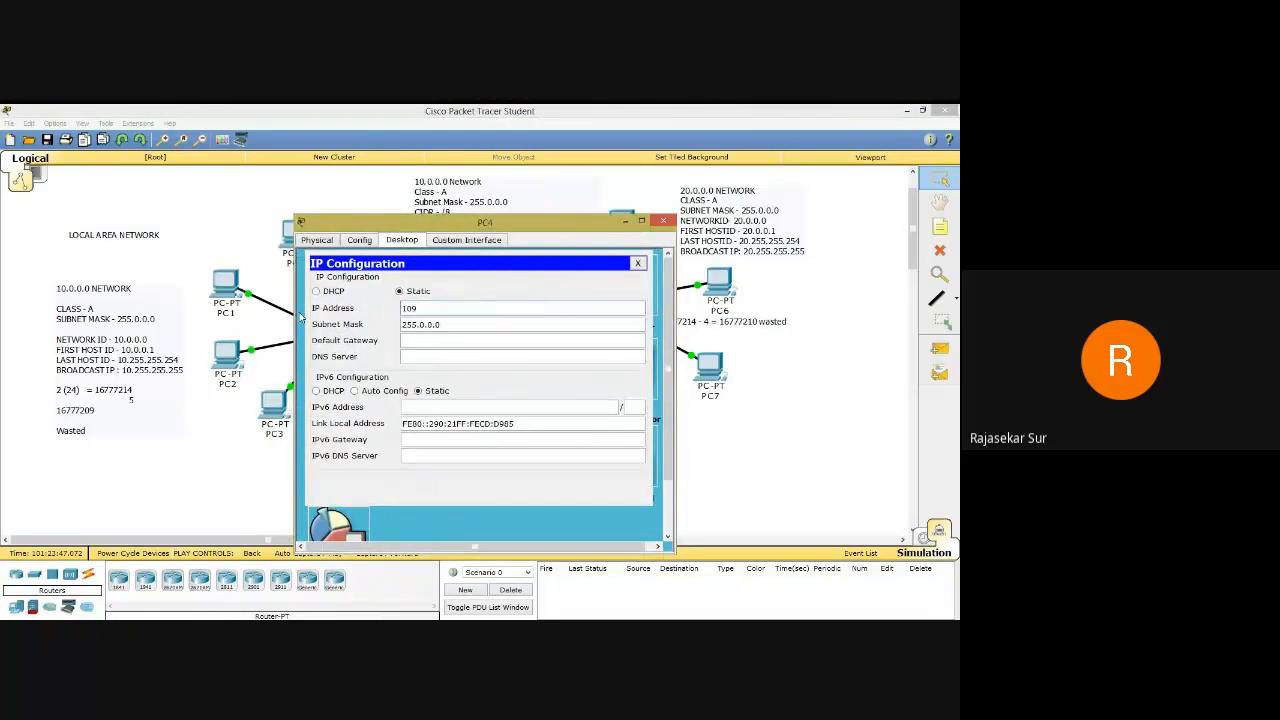
pyautogui.write('0.0.6')
pyautogui.press('BackSpace')
pyautogui.write('128')
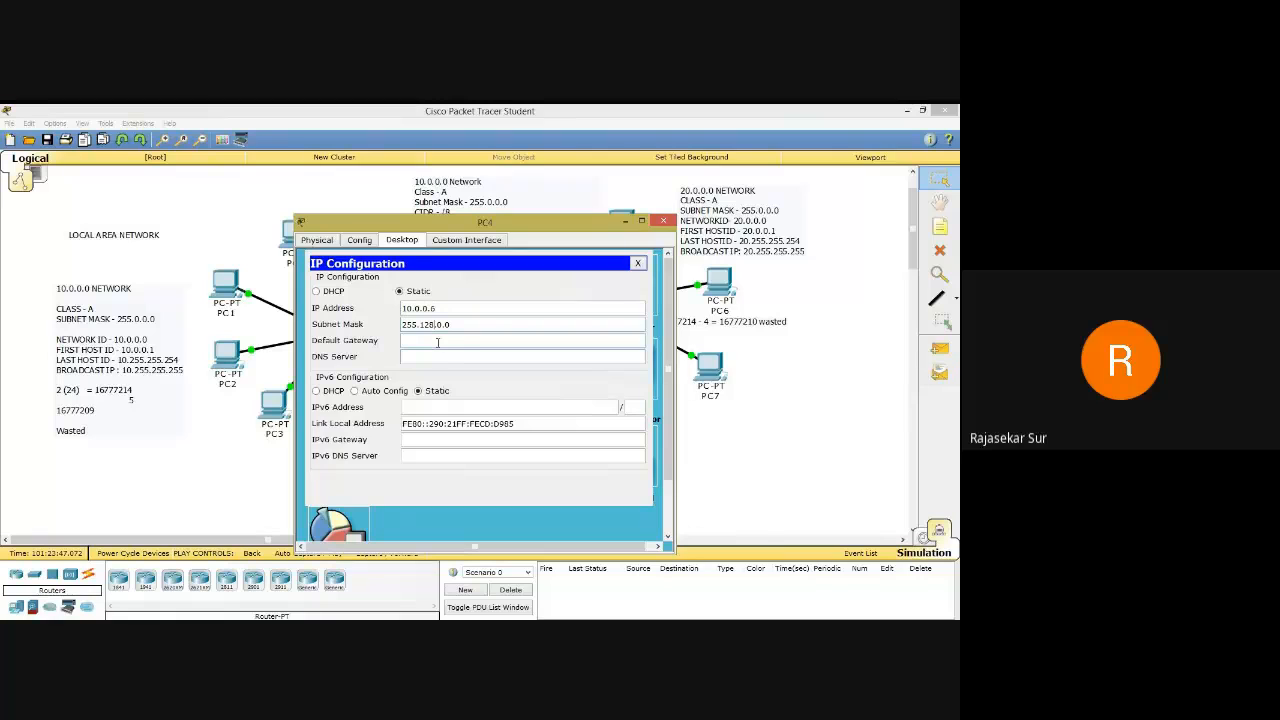
# Set PC4's default gateway to 10.127.255.254 and close its configuration window.
pyautogui.write('10.127.255.254')
pyautogui.click(468, 352)
pyautogui.click(635, 263)
pyautogui.click(663, 220)
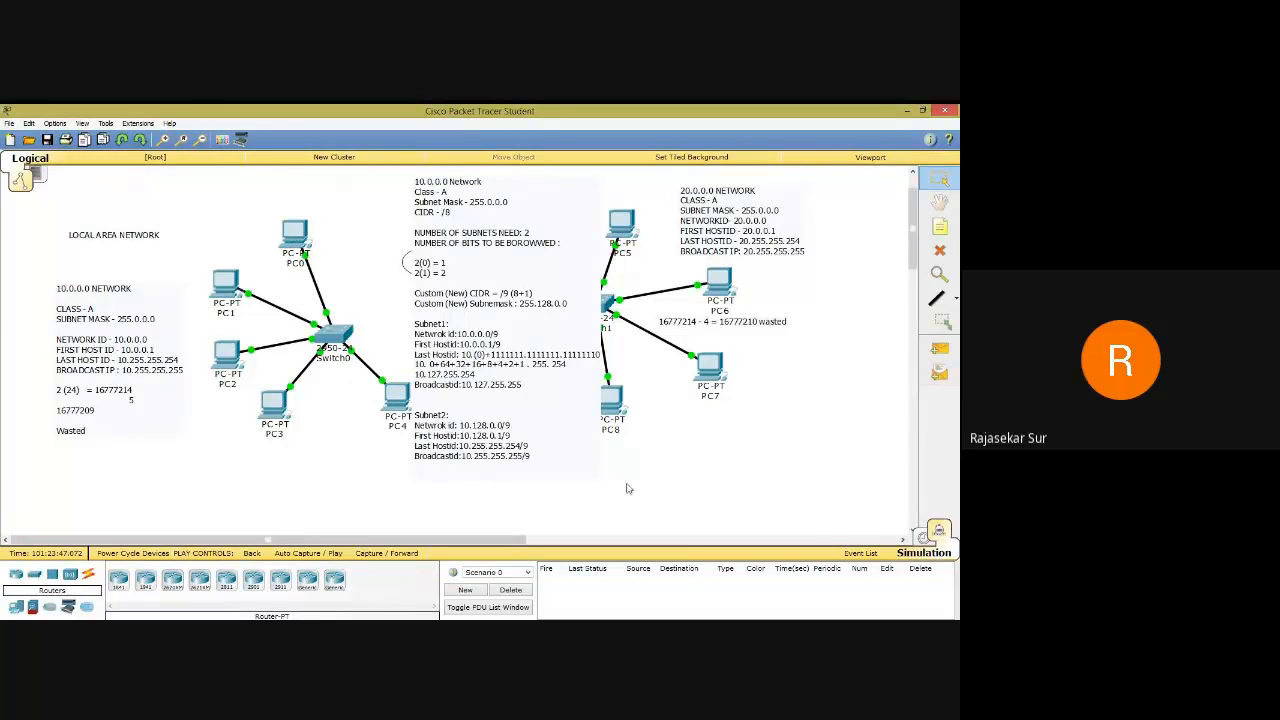
# Move the subnetting note clear of Switch1, then set PC5's IP address to 10.128.0.1 and subnet mask to 255.128.0.0.
pyautogui.moveTo(505, 365); pyautogui.dragTo(466, 383)
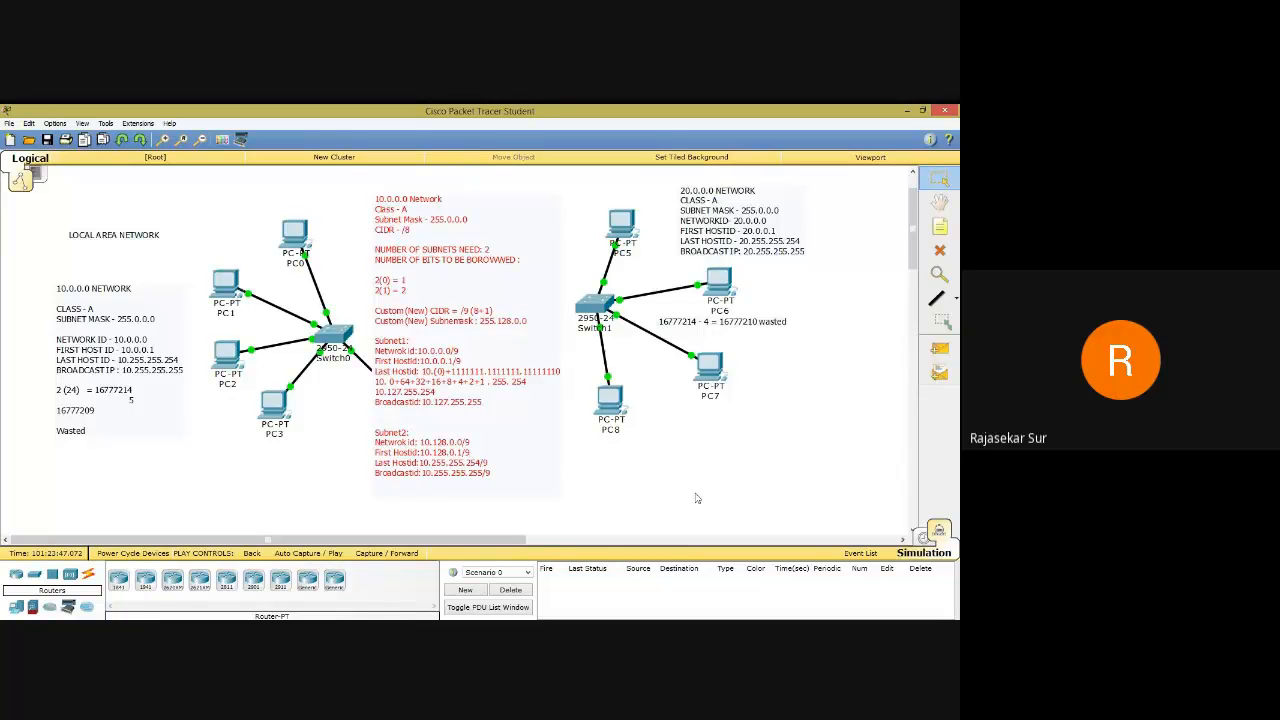
pyautogui.click(625, 229)
pyautogui.click(401, 240)
pyautogui.moveTo(432, 227); pyautogui.dragTo(636, 185)
pyautogui.click(541, 240)
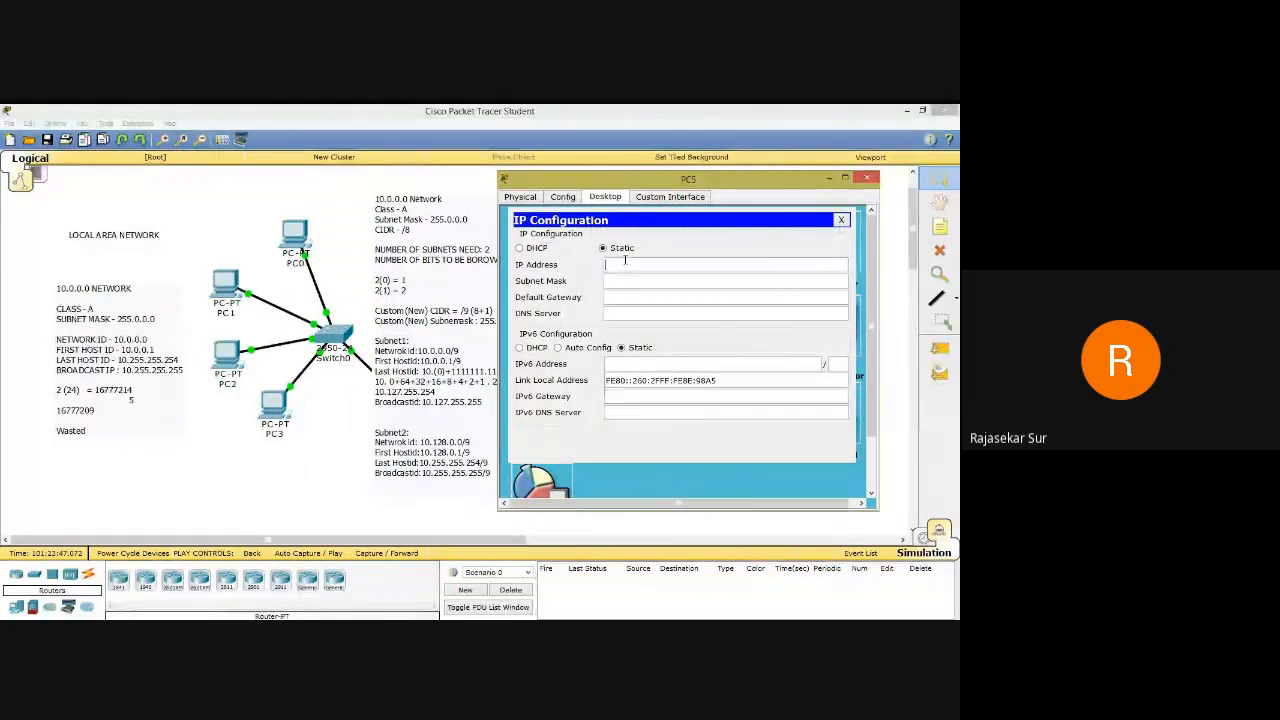
pyautogui.write('10.')
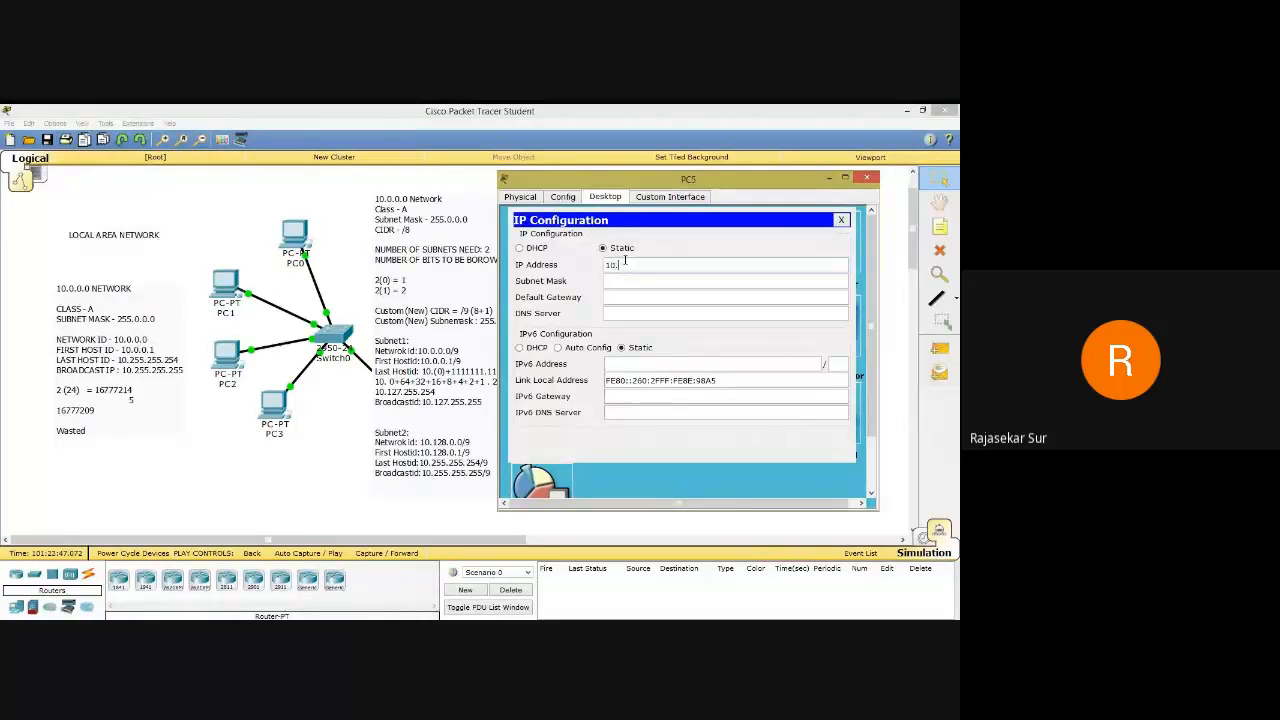
pyautogui.write('128.0.1')
pyautogui.click(617, 281)
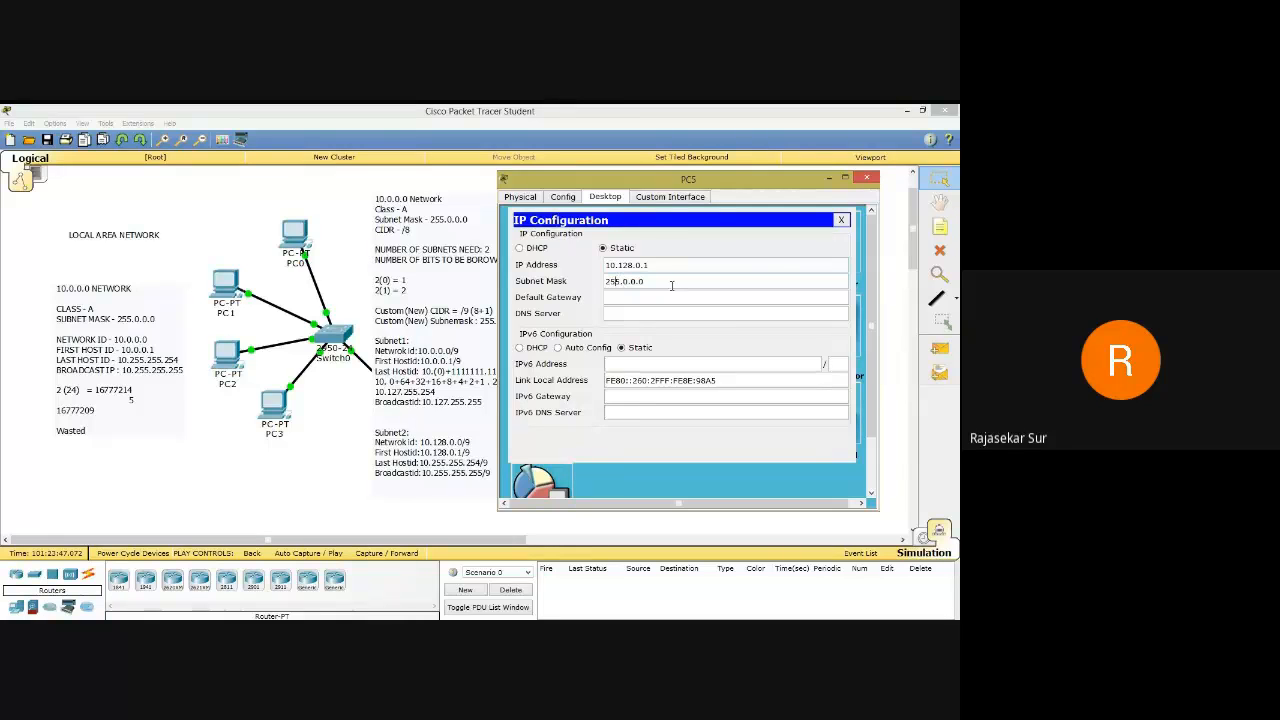
pyautogui.press('Right')
pyautogui.press('BackSpace')
pyautogui.write('128')
# Enter 10.127.255.254 as PC5's default gateway.
pyautogui.click(656, 297)
pyautogui.moveTo(703, 180); pyautogui.dragTo(338, 174)
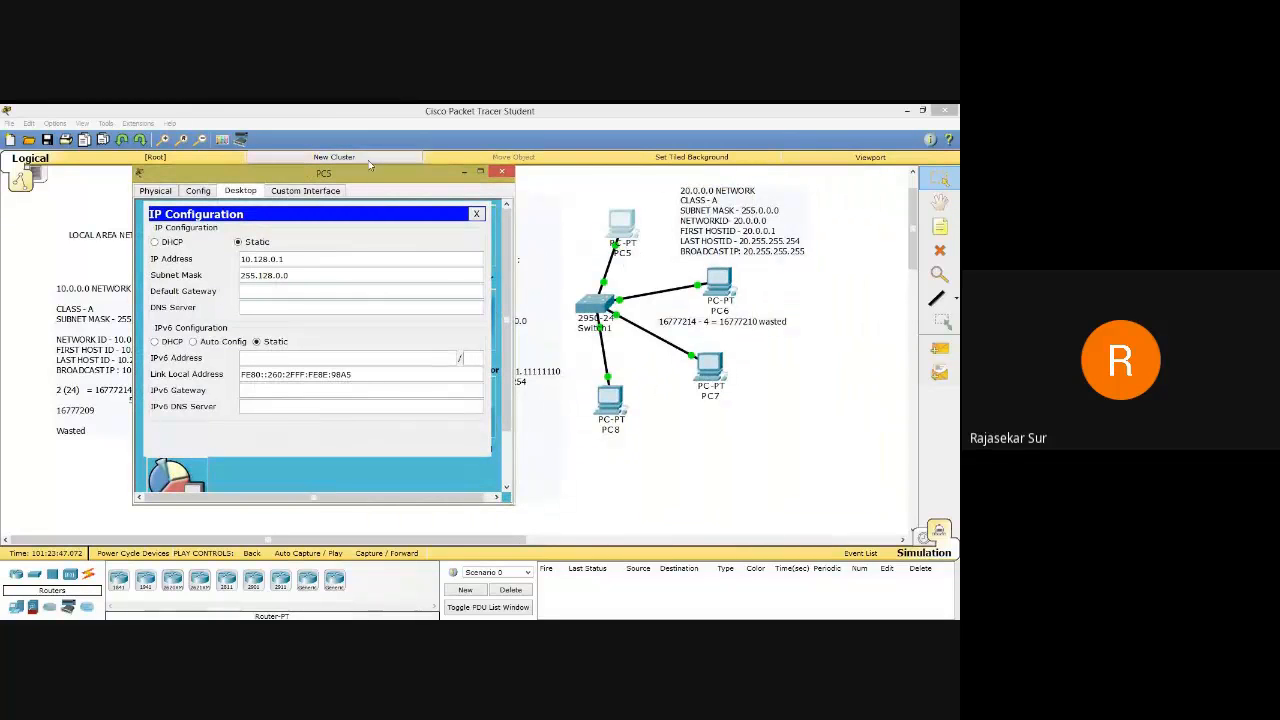
pyautogui.moveTo(362, 177); pyautogui.dragTo(282, 179)
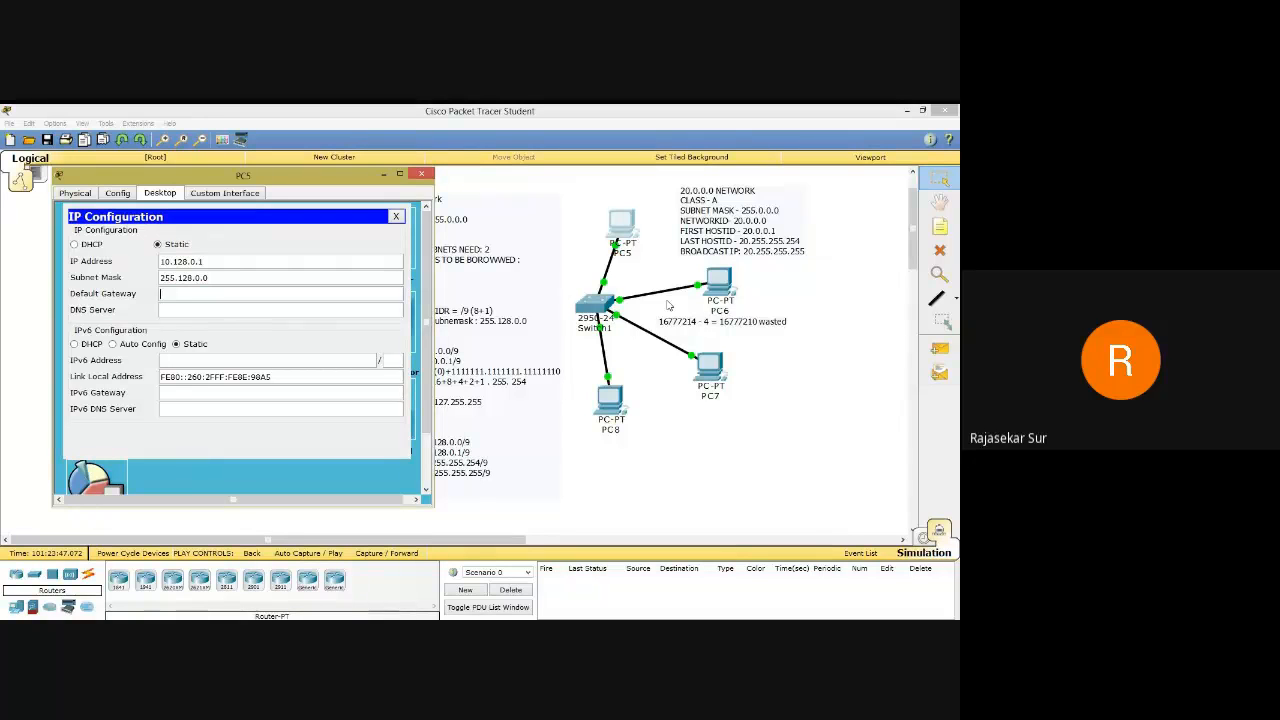
pyautogui.write('10.127.')
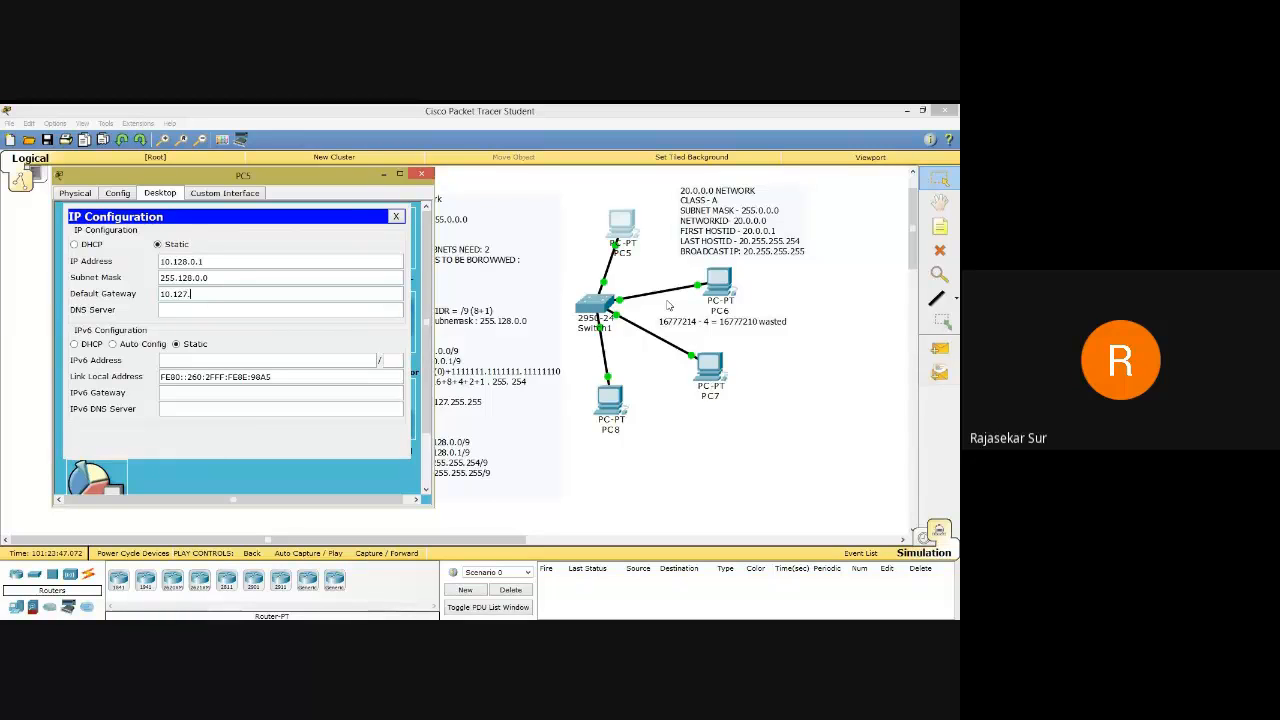
pyautogui.write('255.254')
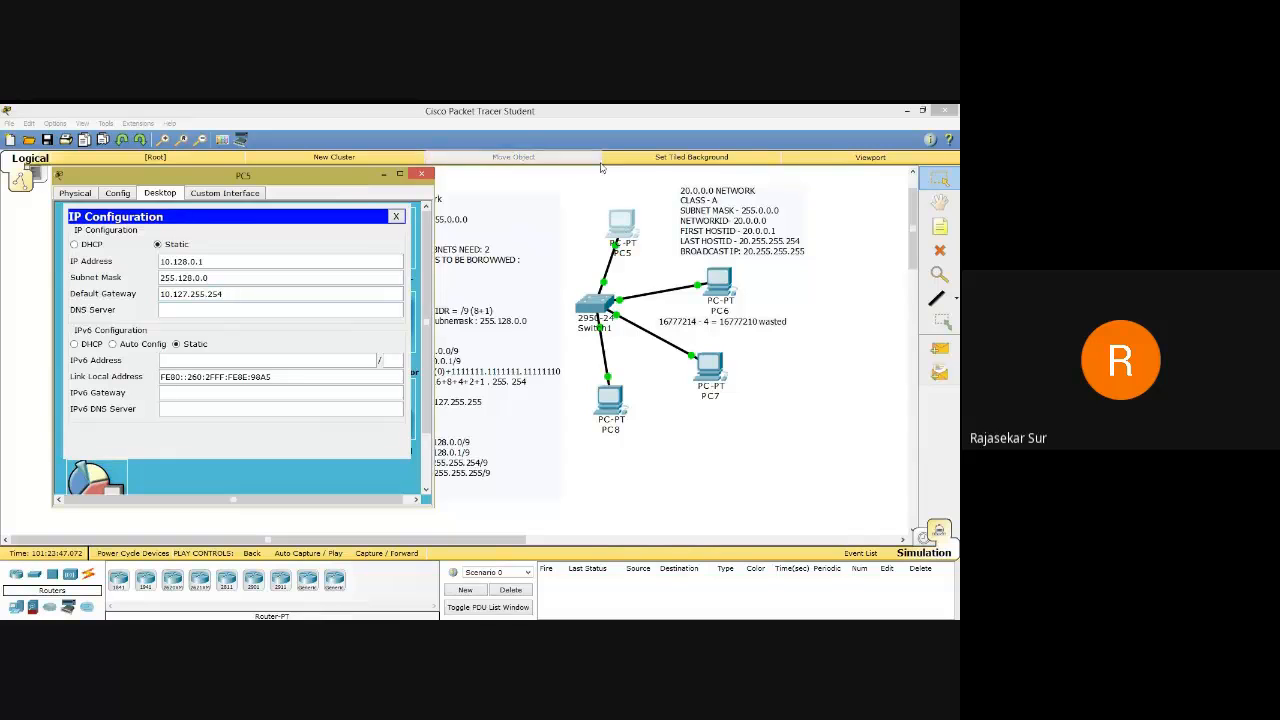
# Correct PC5's default gateway to 10.255.255.254 and close its configuration window.
pyautogui.moveTo(364, 189); pyautogui.dragTo(325, 189)
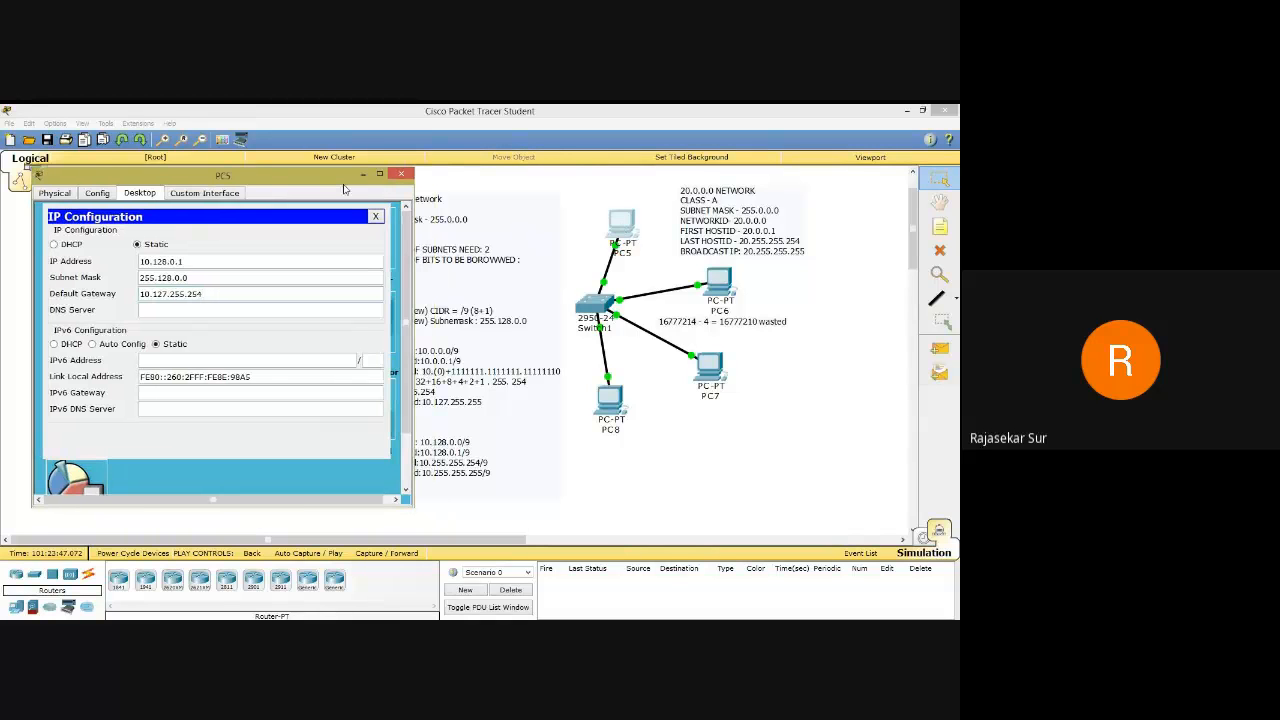
pyautogui.press('BackSpace')
pyautogui.press('BackSpace')
pyautogui.press('BackSpace')
pyautogui.press('BackSpace')
pyautogui.press('BackSpace')
pyautogui.press('BackSpace')
pyautogui.press('BackSpace')
pyautogui.press('BackSpace')
pyautogui.press('BackSpace')
pyautogui.press('BackSpace')
pyautogui.press('BackSpace')
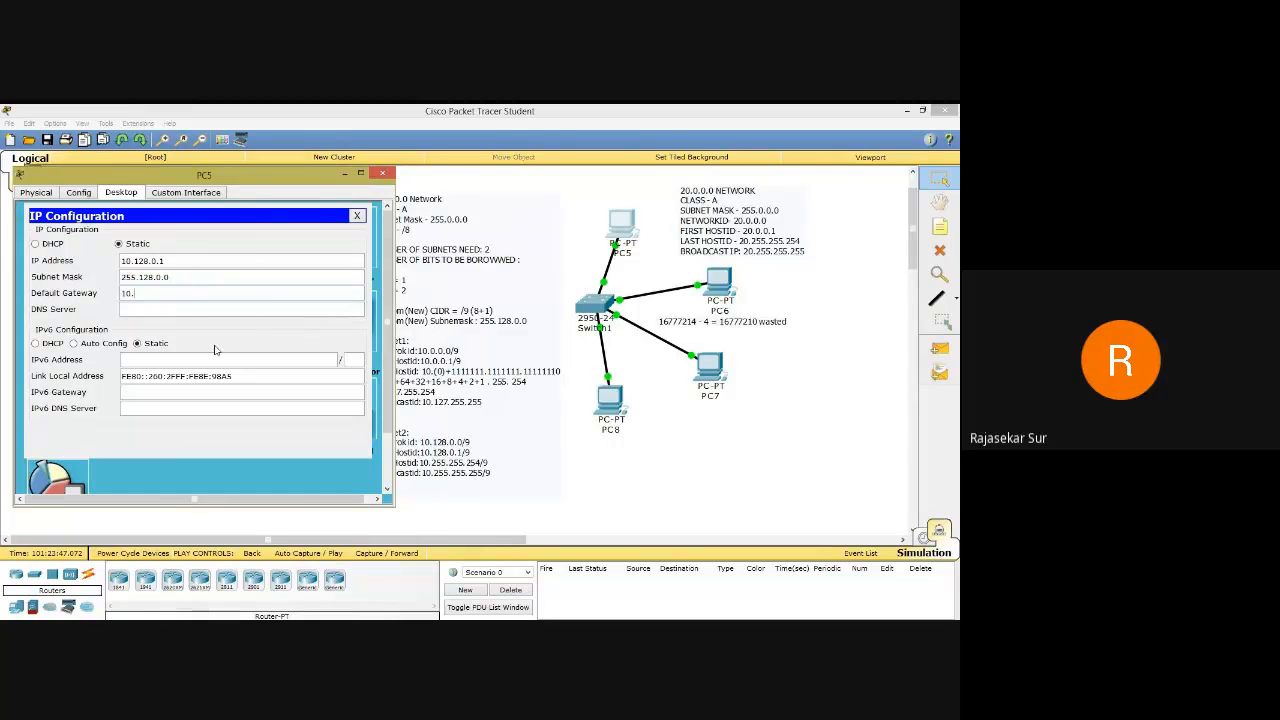
pyautogui.write('255.255.254')
pyautogui.click(358, 216)
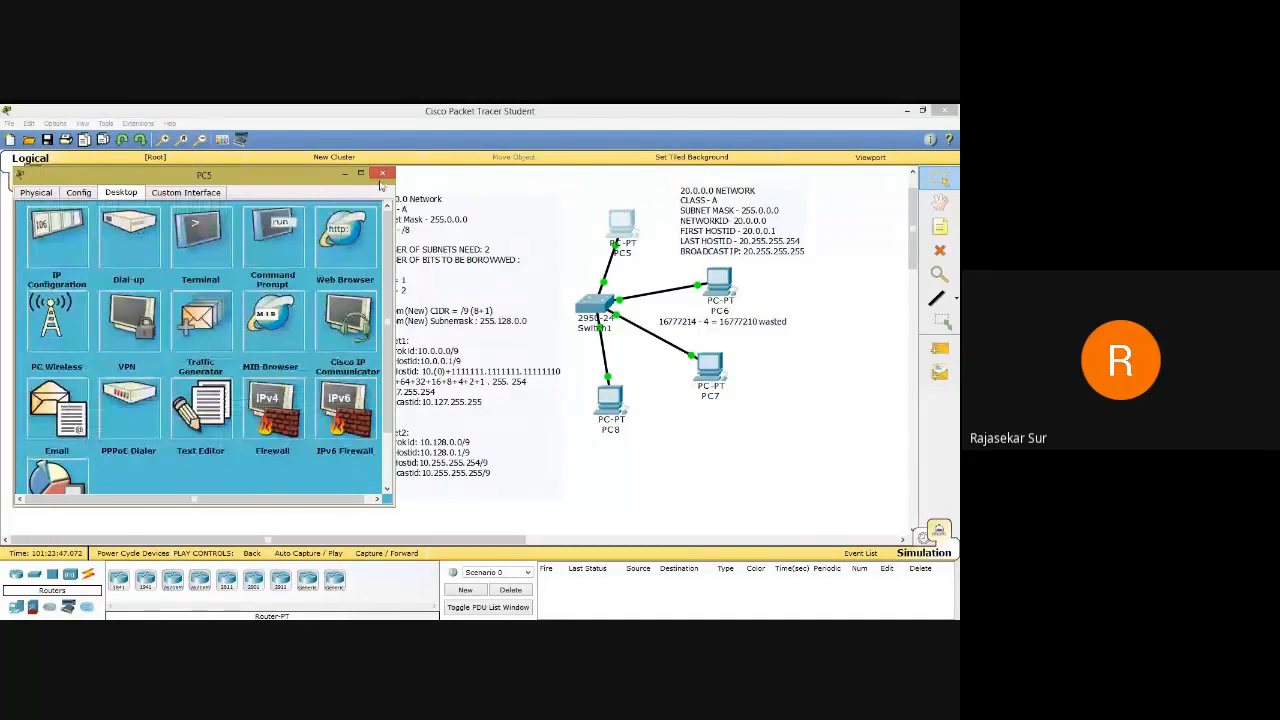
pyautogui.click(382, 174)
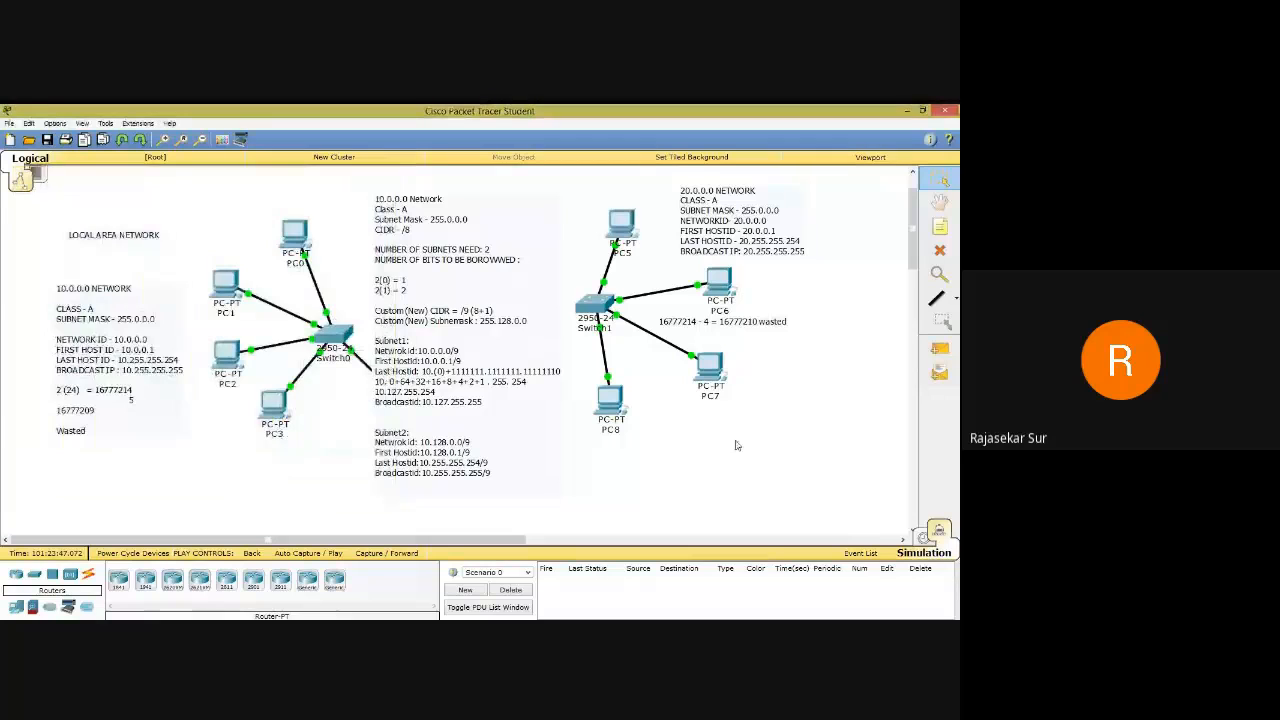
# Set PC6's static IP address to 10.128.0.2 and its subnet mask to 255.128.0.0.
pyautogui.click(718, 282)
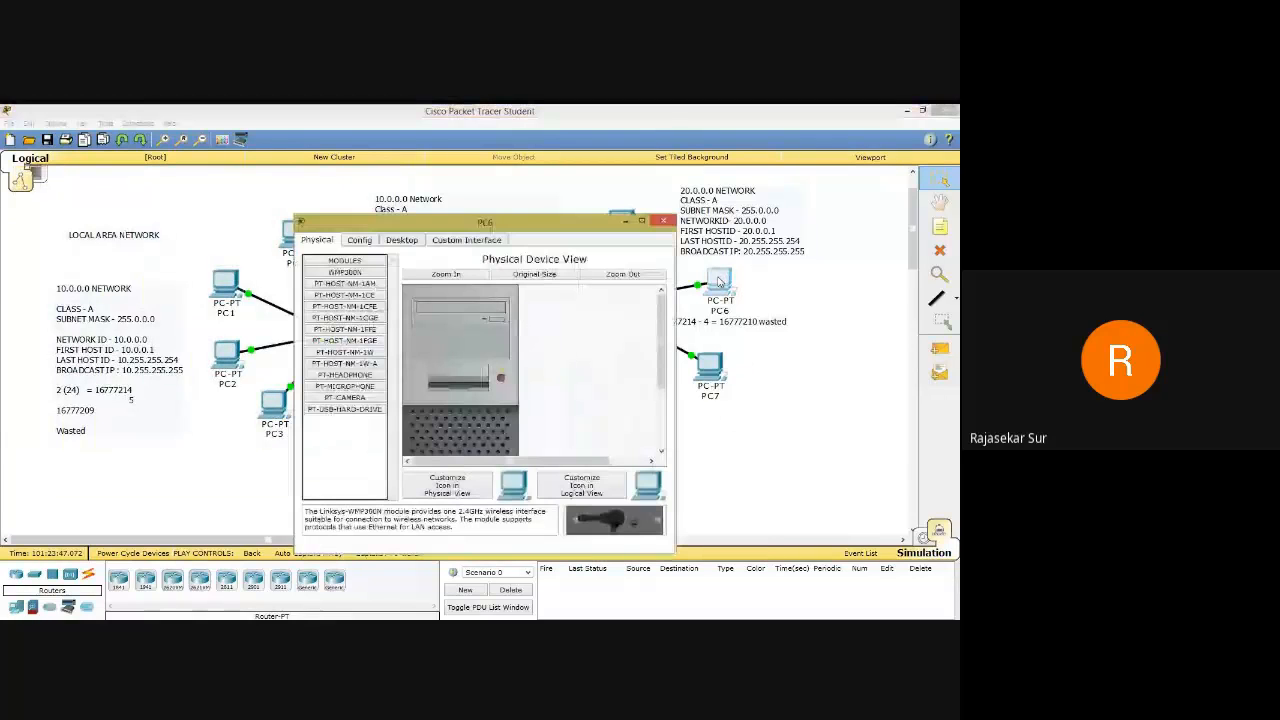
pyautogui.click(405, 241)
pyautogui.click(362, 282)
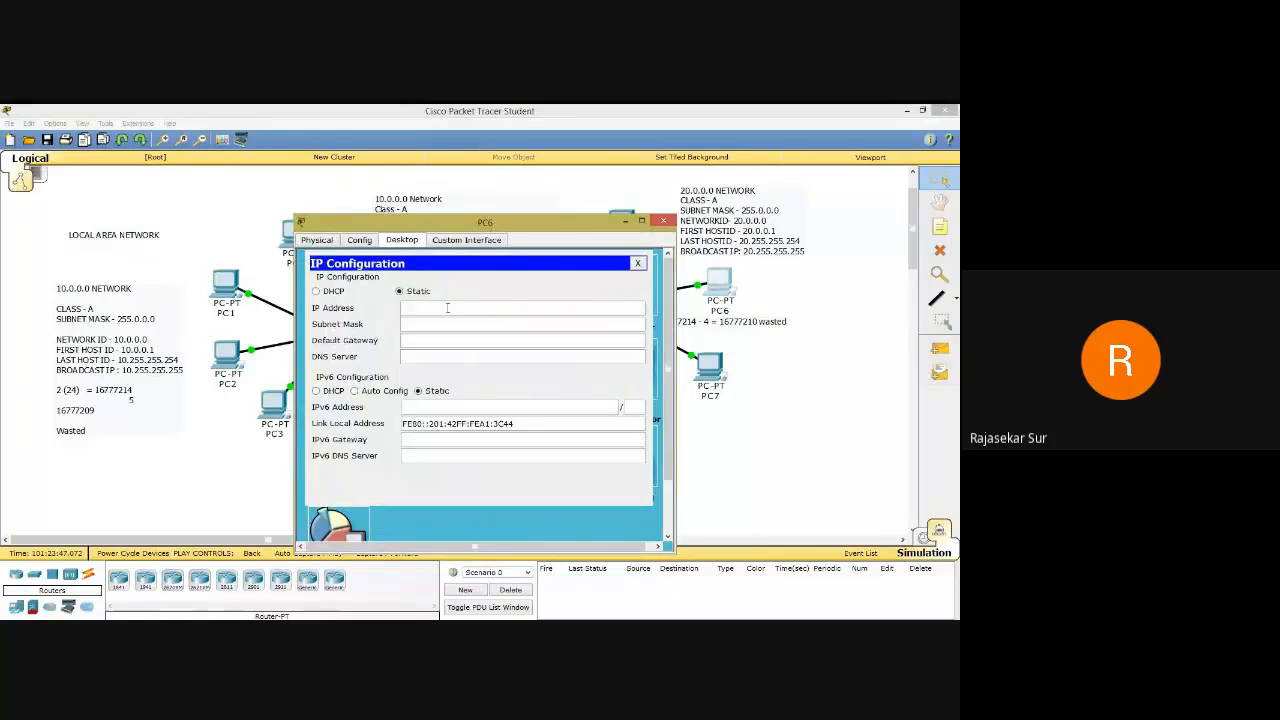
pyautogui.moveTo(481, 229); pyautogui.dragTo(190, 183)
pyautogui.write('10')
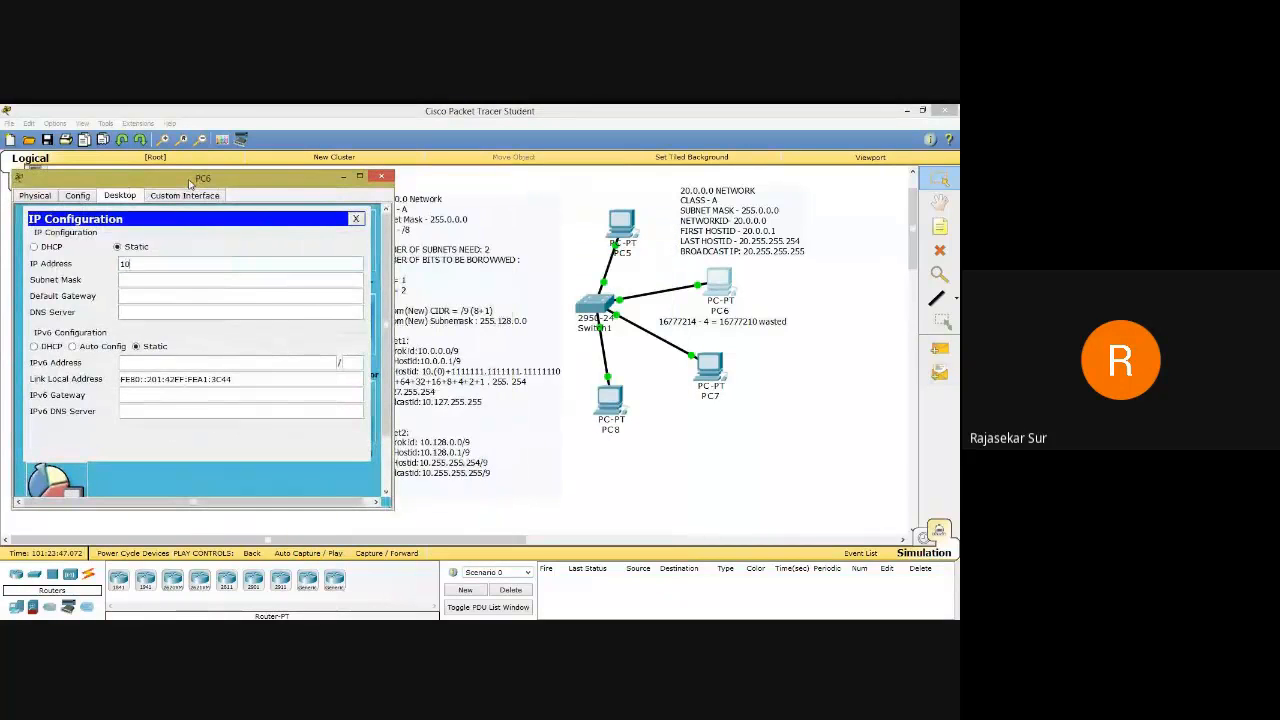
pyautogui.write('.128.0.')
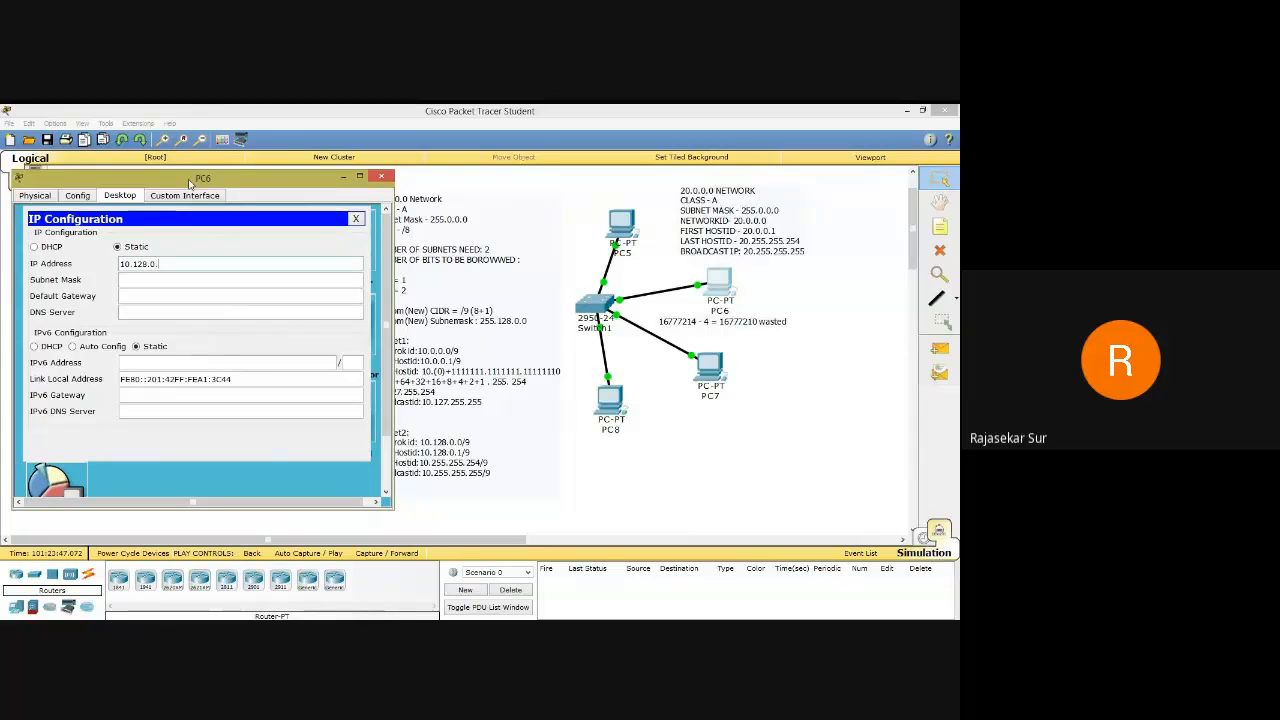
pyautogui.write('2')
pyautogui.click(215, 283)
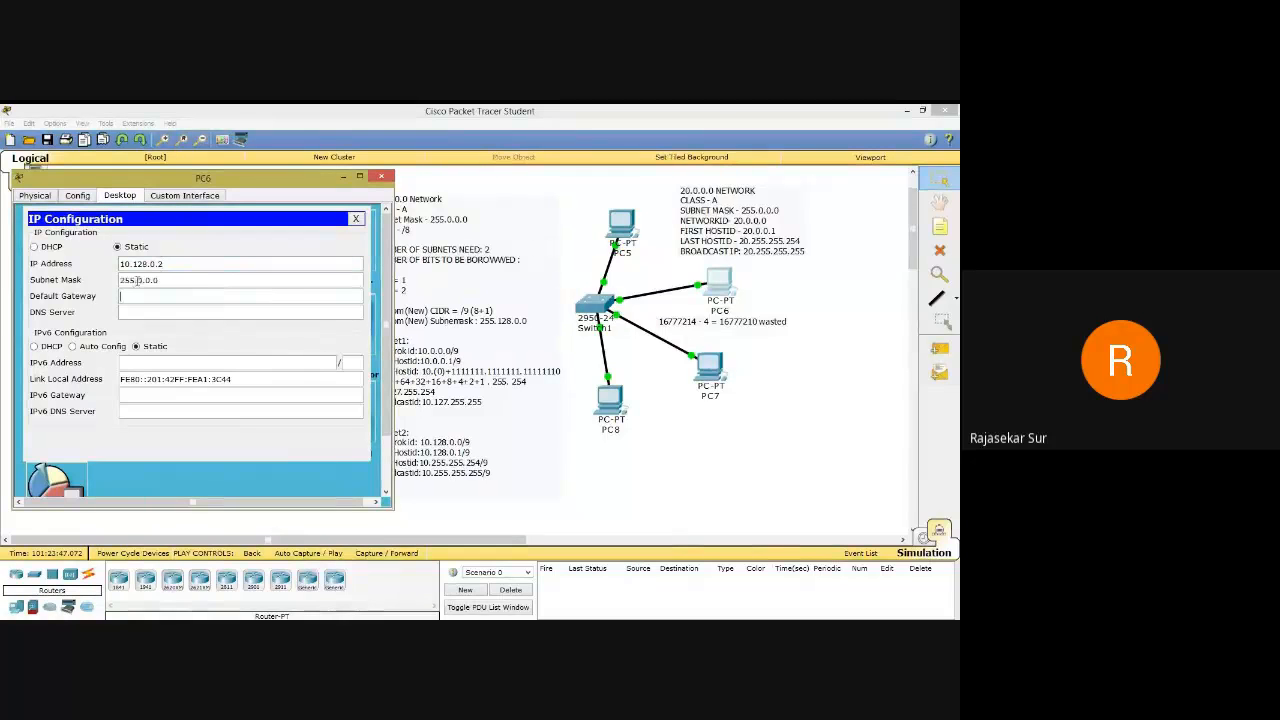
pyautogui.press('Delete')
pyautogui.write('128')
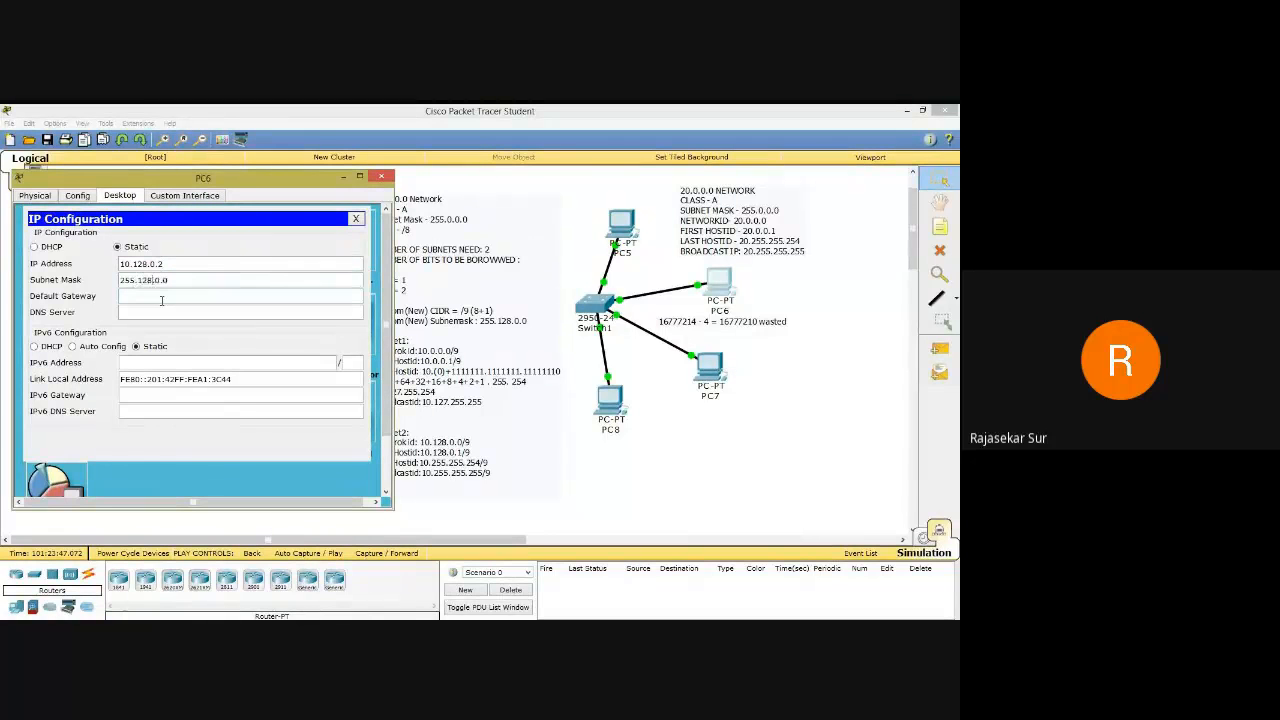
# Set PC6's default gateway to 10.255.255.254 and close its configuration window.
pyautogui.click(161, 298)
pyautogui.write('10.255.255.2')
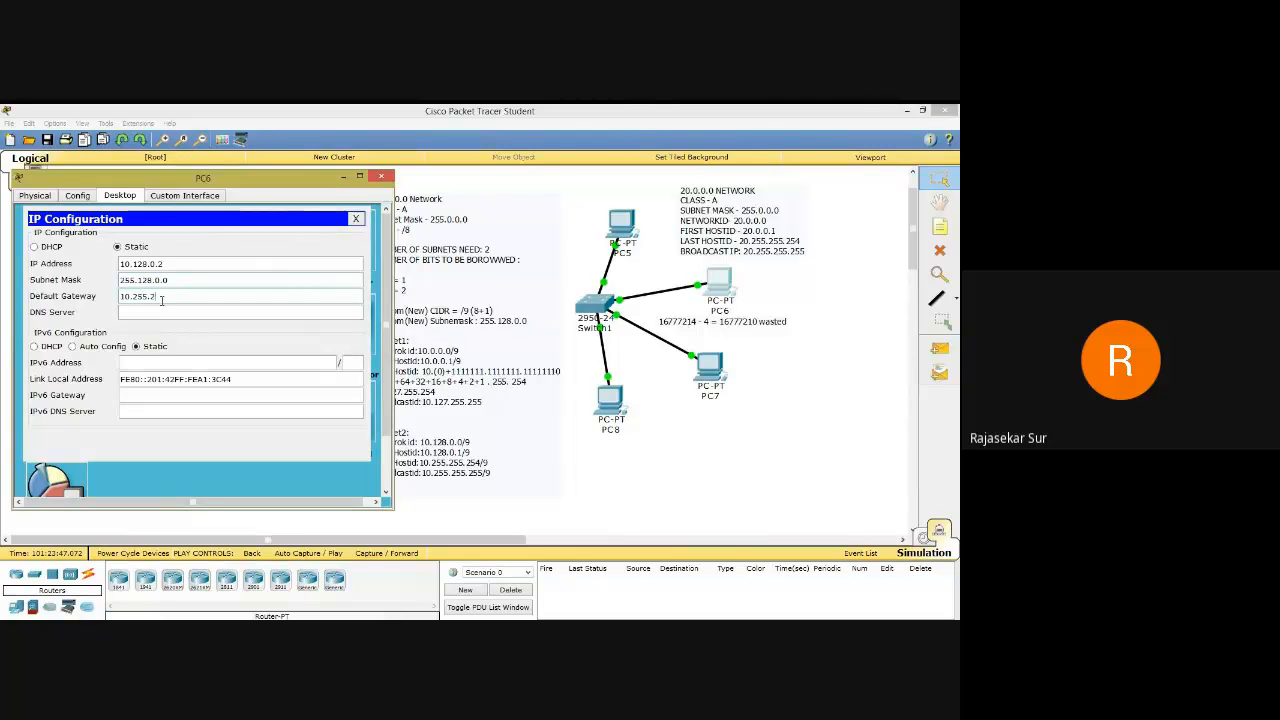
pyautogui.write('54')
pyautogui.click(383, 178)
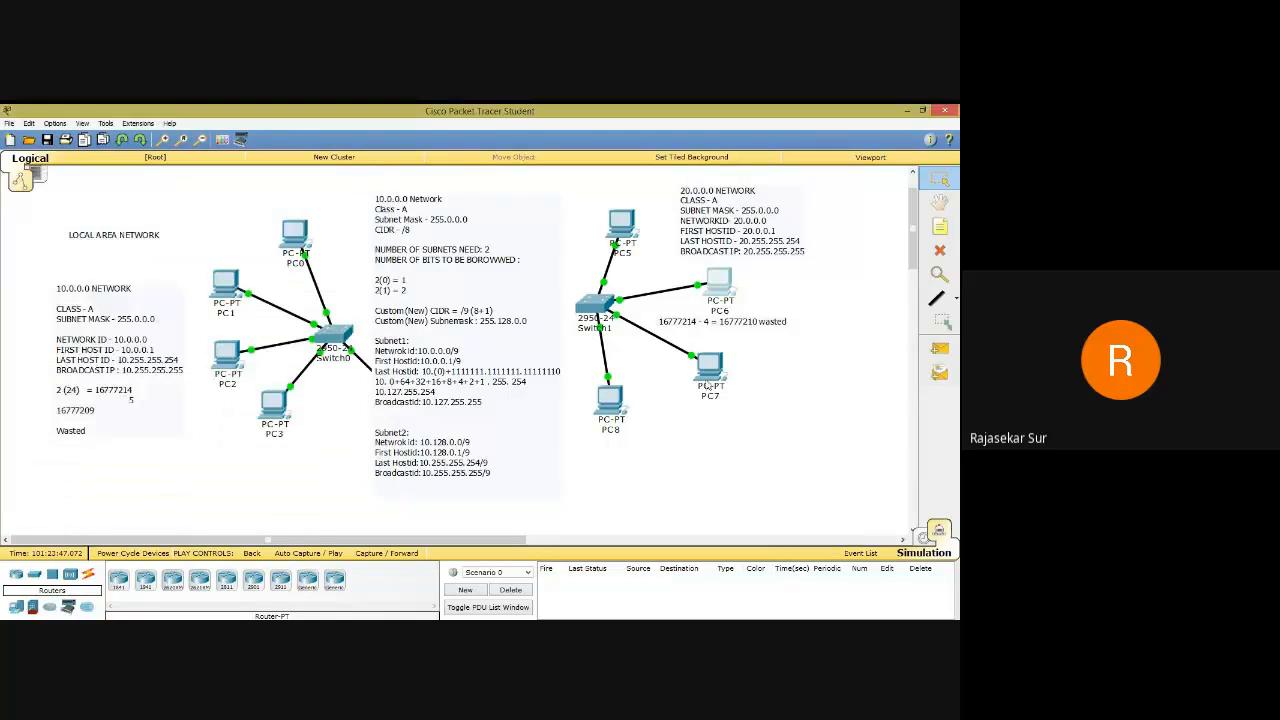
# Set PC7's static IP address to 10.128.0.3 and its subnet mask to 255.128.0.0.
pyautogui.click(708, 372)
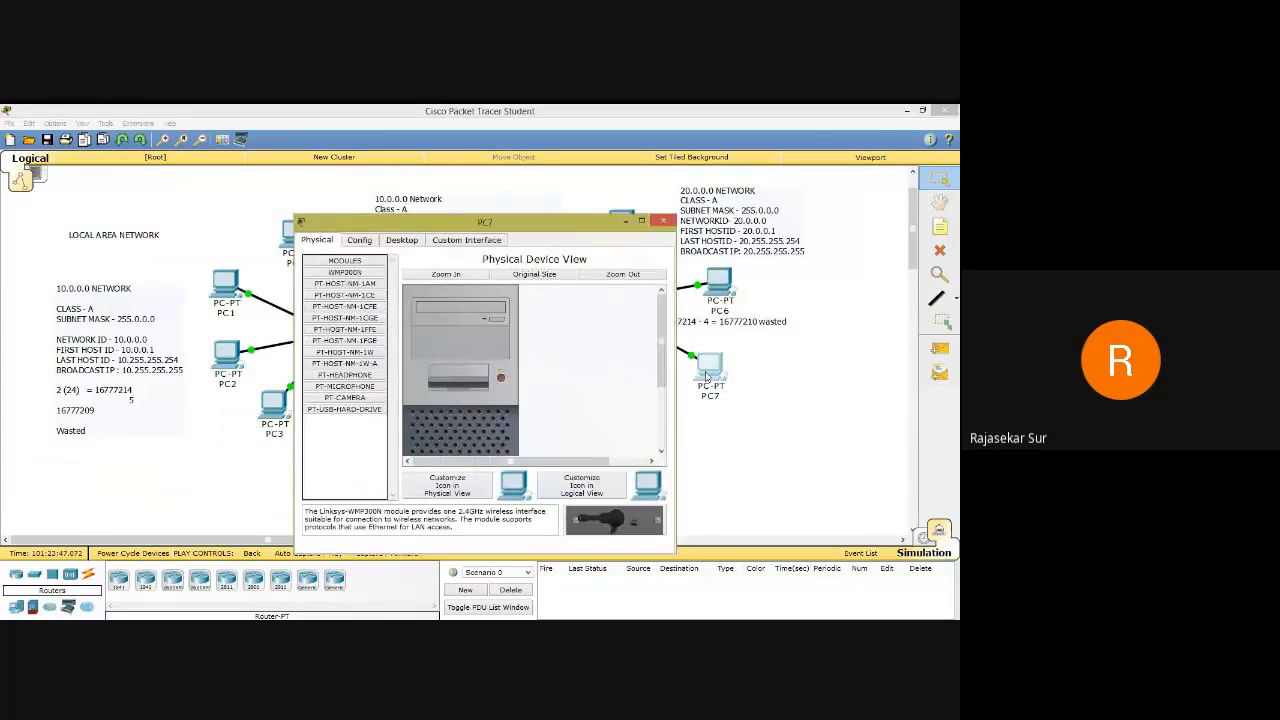
pyautogui.click(401, 240)
pyautogui.click(340, 290)
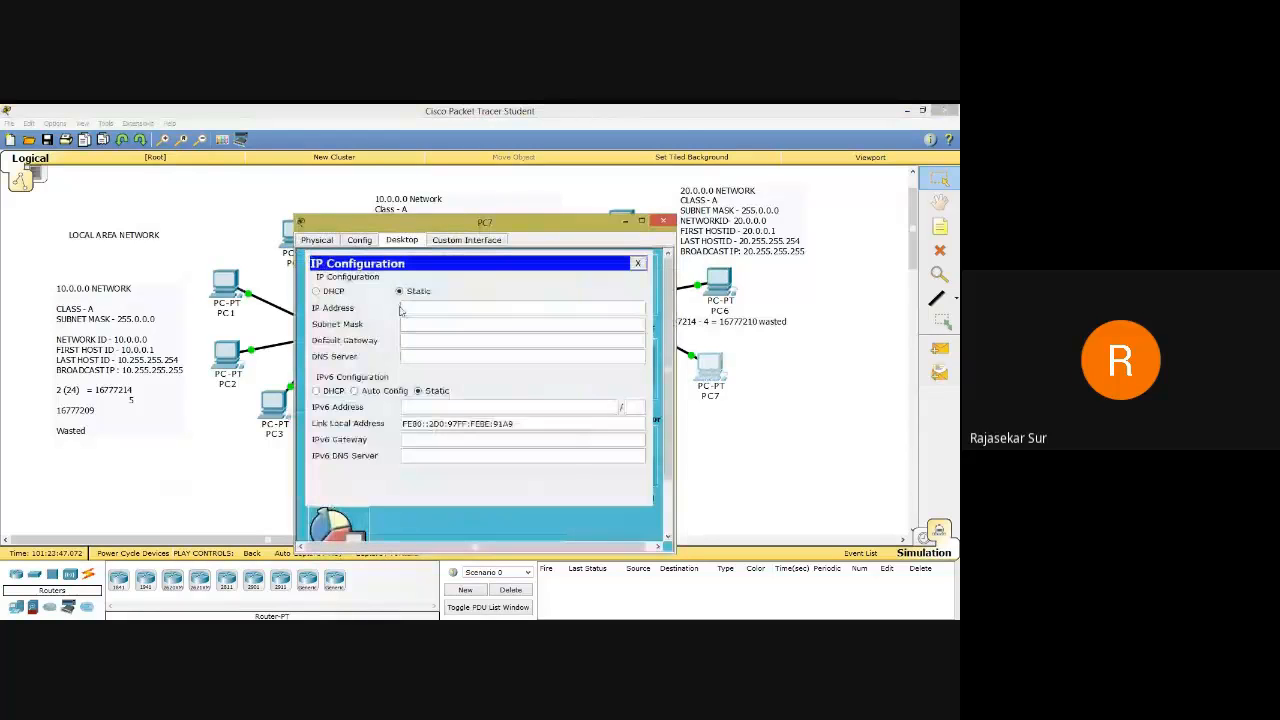
pyautogui.click(422, 308)
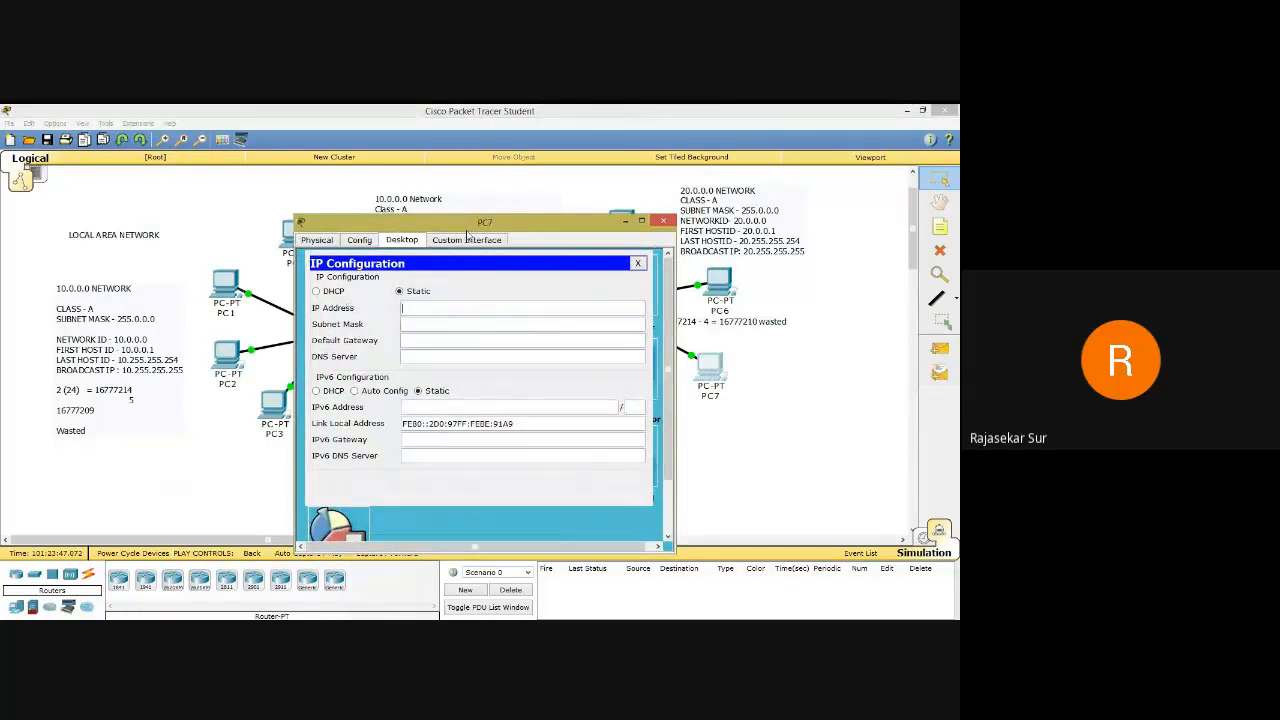
pyautogui.moveTo(468, 225); pyautogui.dragTo(208, 184)
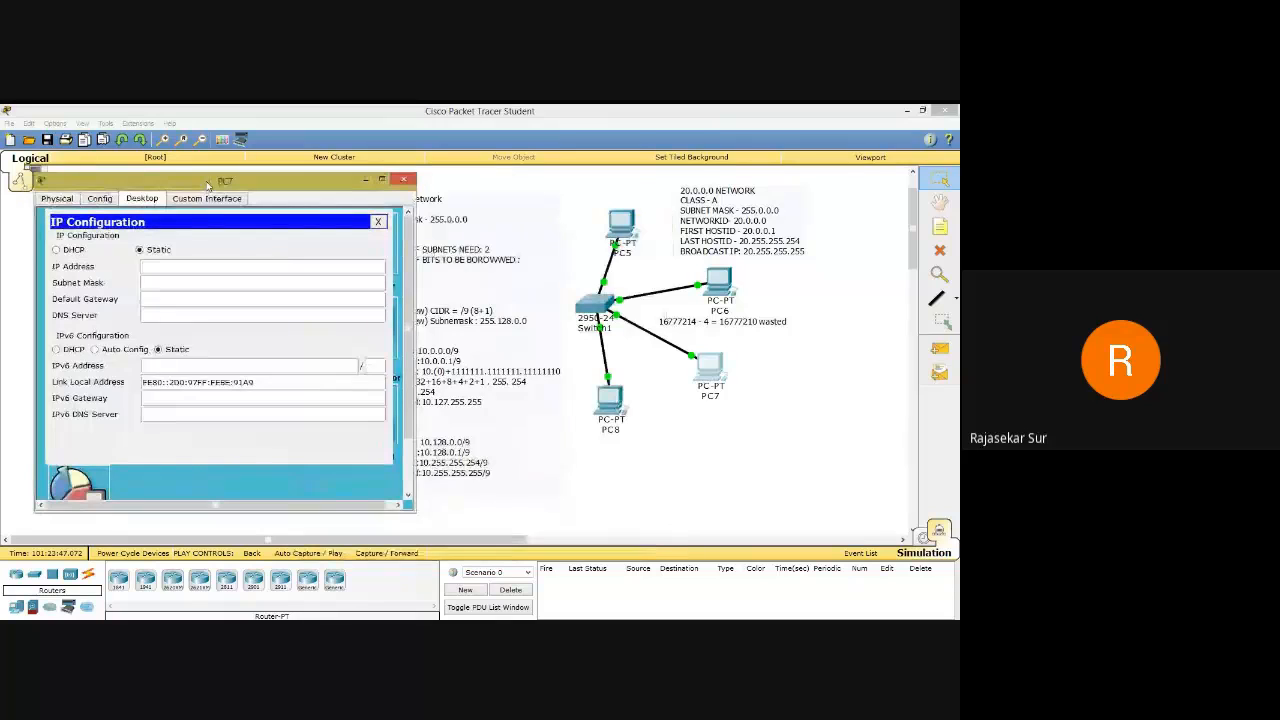
pyautogui.write('10.128')
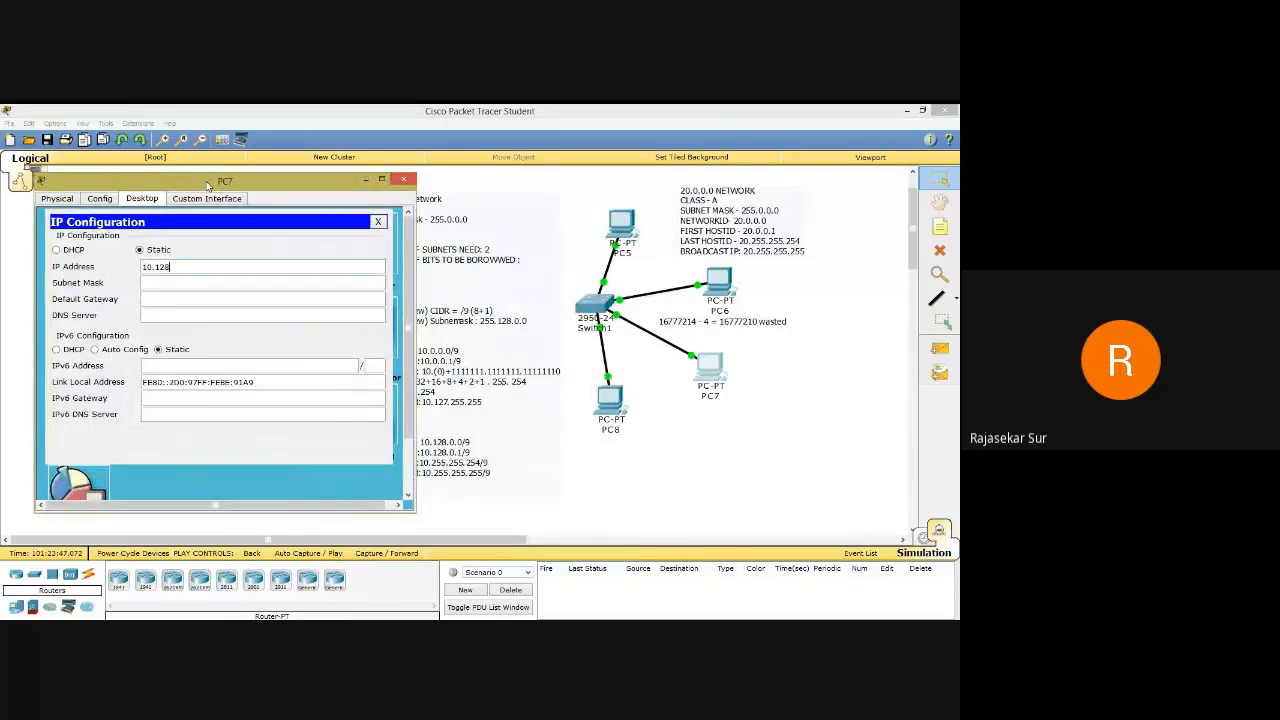
pyautogui.write('.0.3')
pyautogui.click(212, 280)
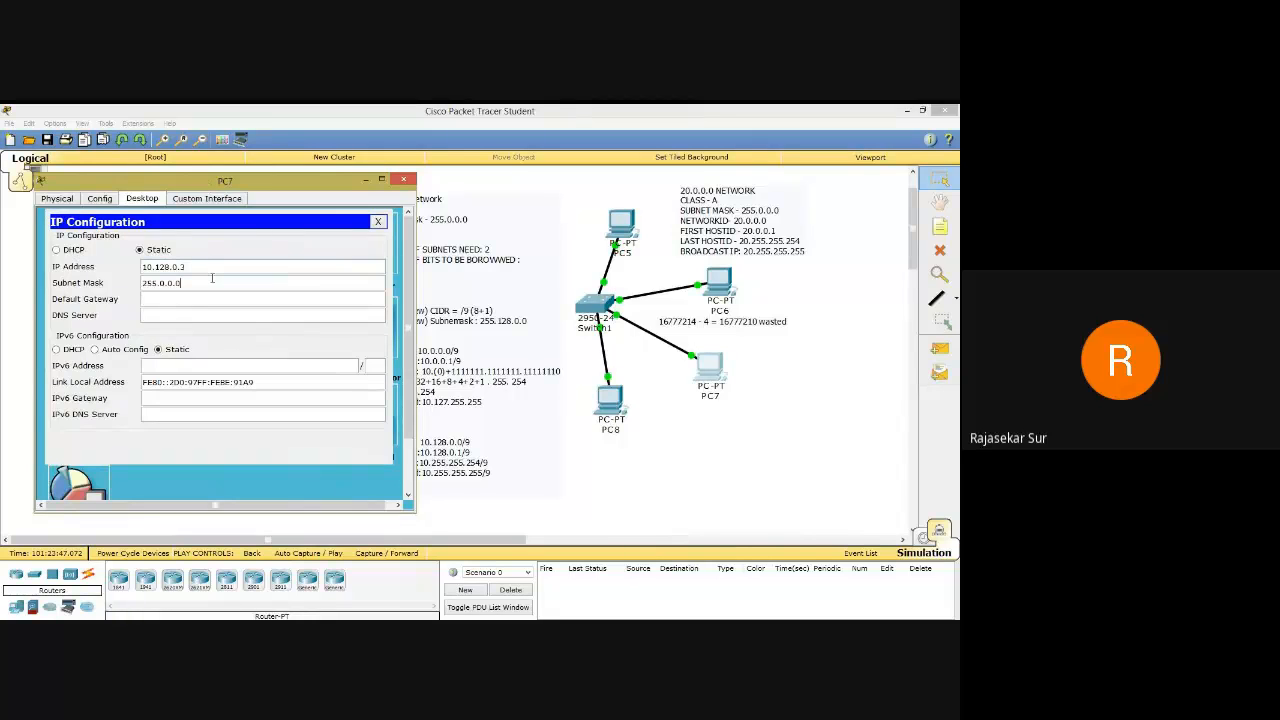
pyautogui.press('BackSpace')
pyautogui.write('25')
pyautogui.press('BackSpace')
pyautogui.press('BackSpace')
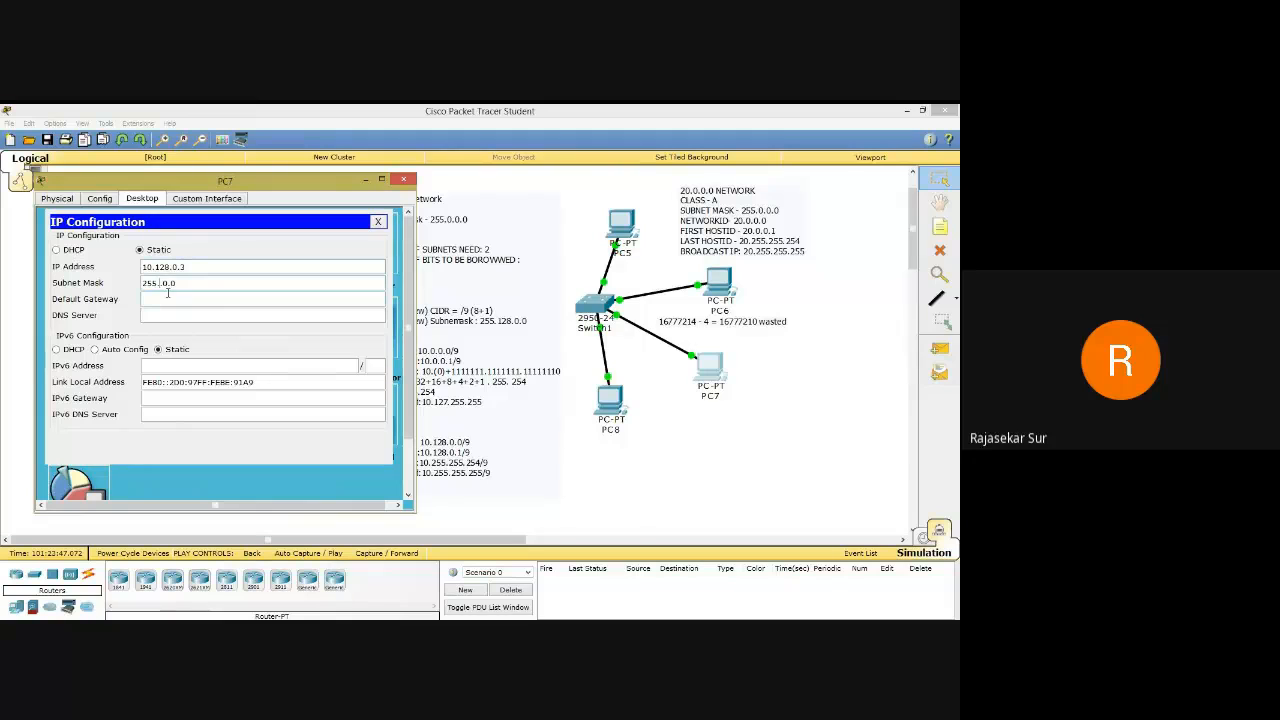
pyautogui.write('128')
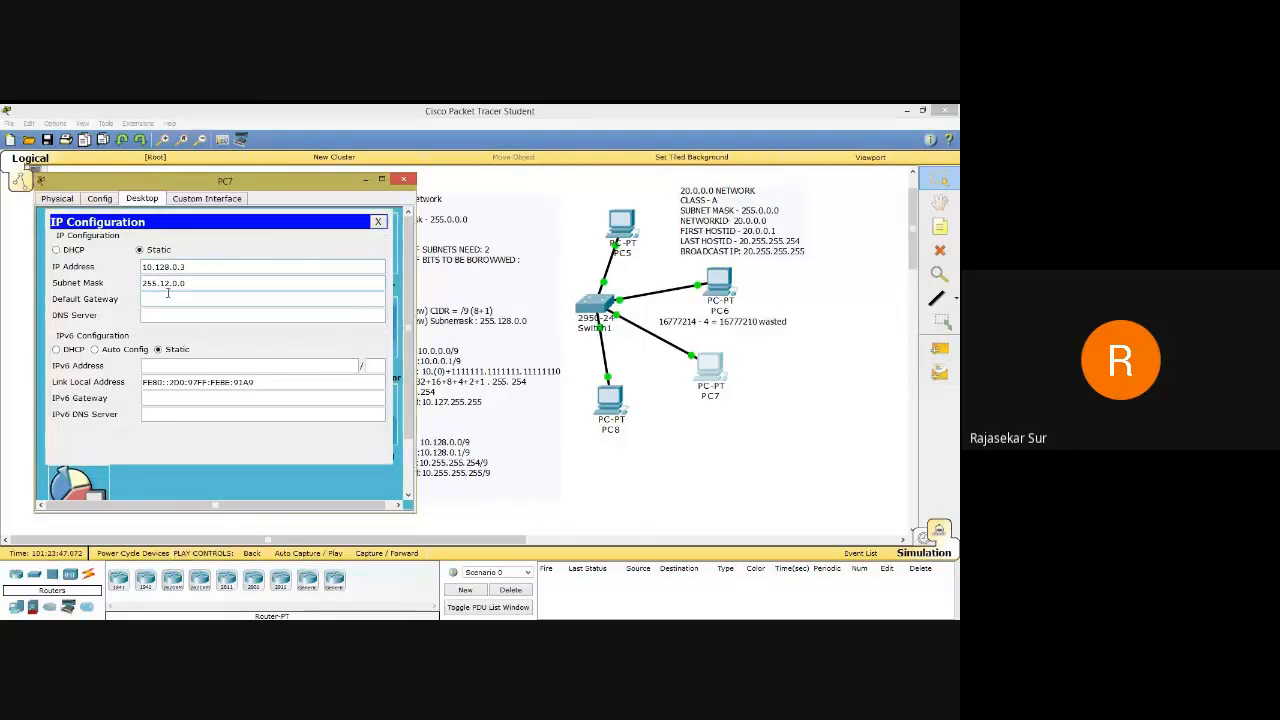
# Set PC7's default gateway to 10.255.255.254 and close its configuration window.
pyautogui.click(169, 296)
pyautogui.write('10.255.255')
pyautogui.write('254')
pyautogui.click(378, 221)
pyautogui.click(403, 179)
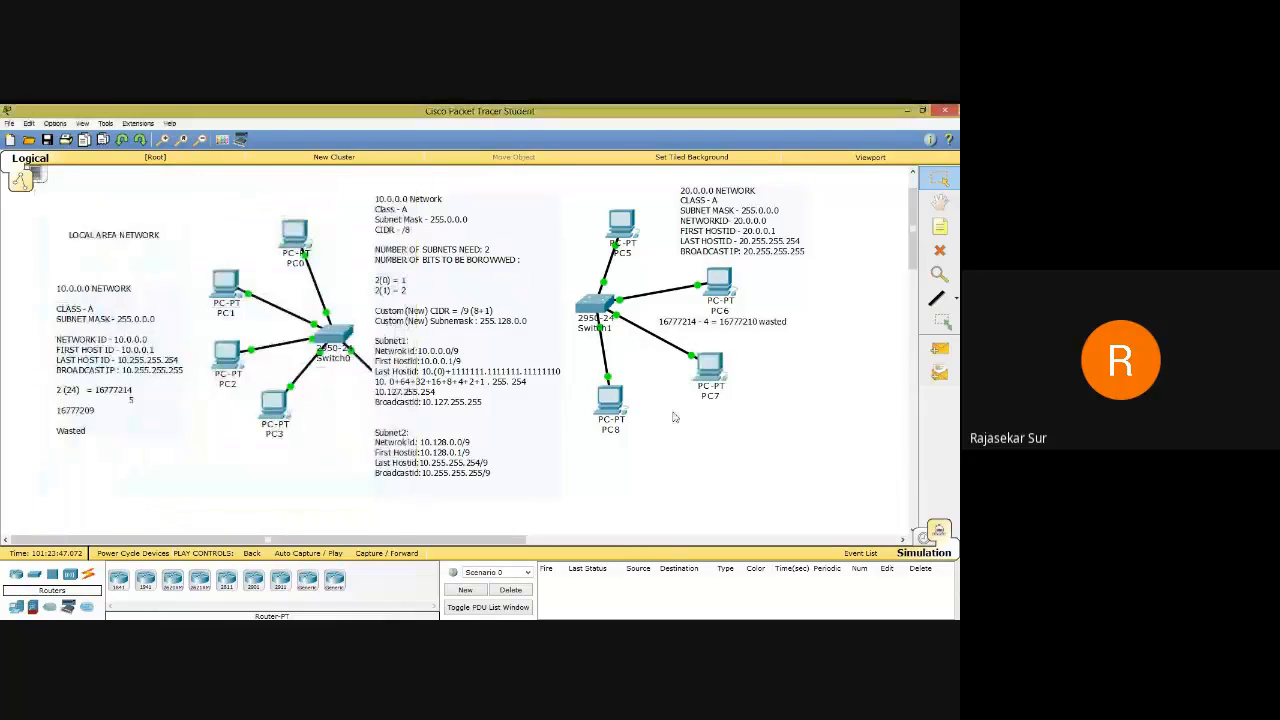
# Set PC8's static IP address to 10.128.0.5.
pyautogui.click(612, 405)
pyautogui.click(401, 240)
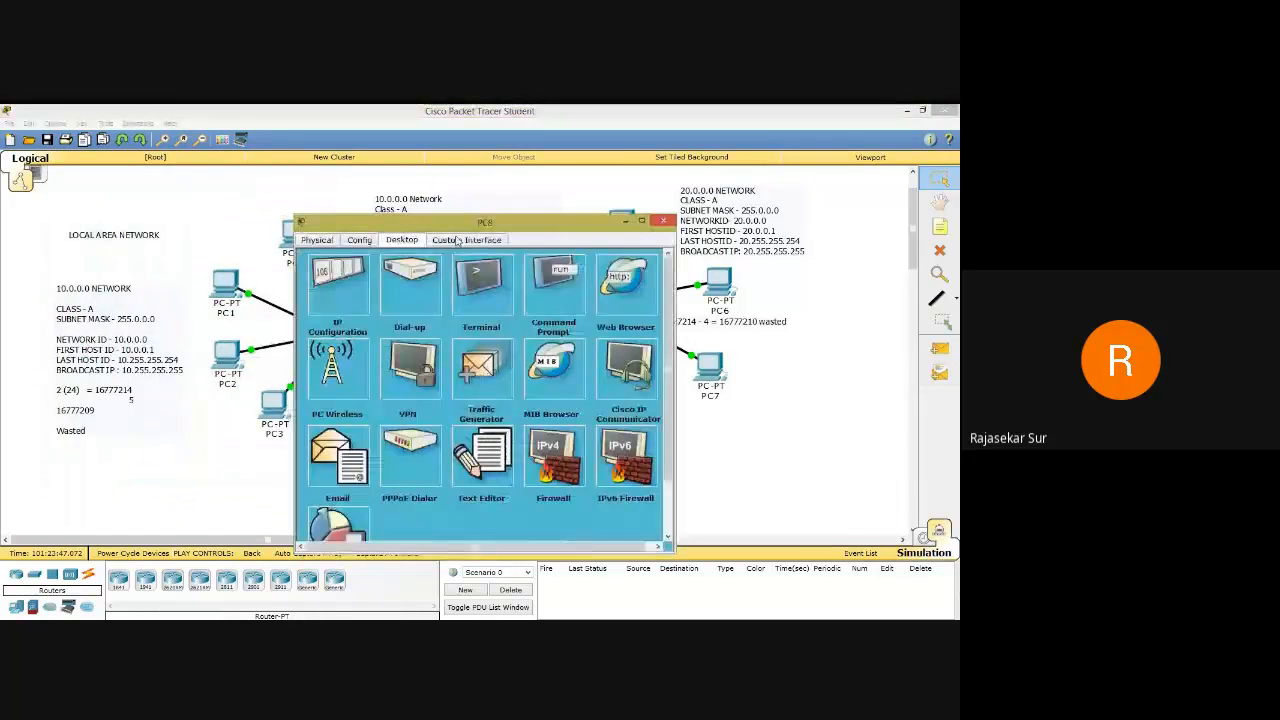
pyautogui.moveTo(458, 222); pyautogui.dragTo(206, 182)
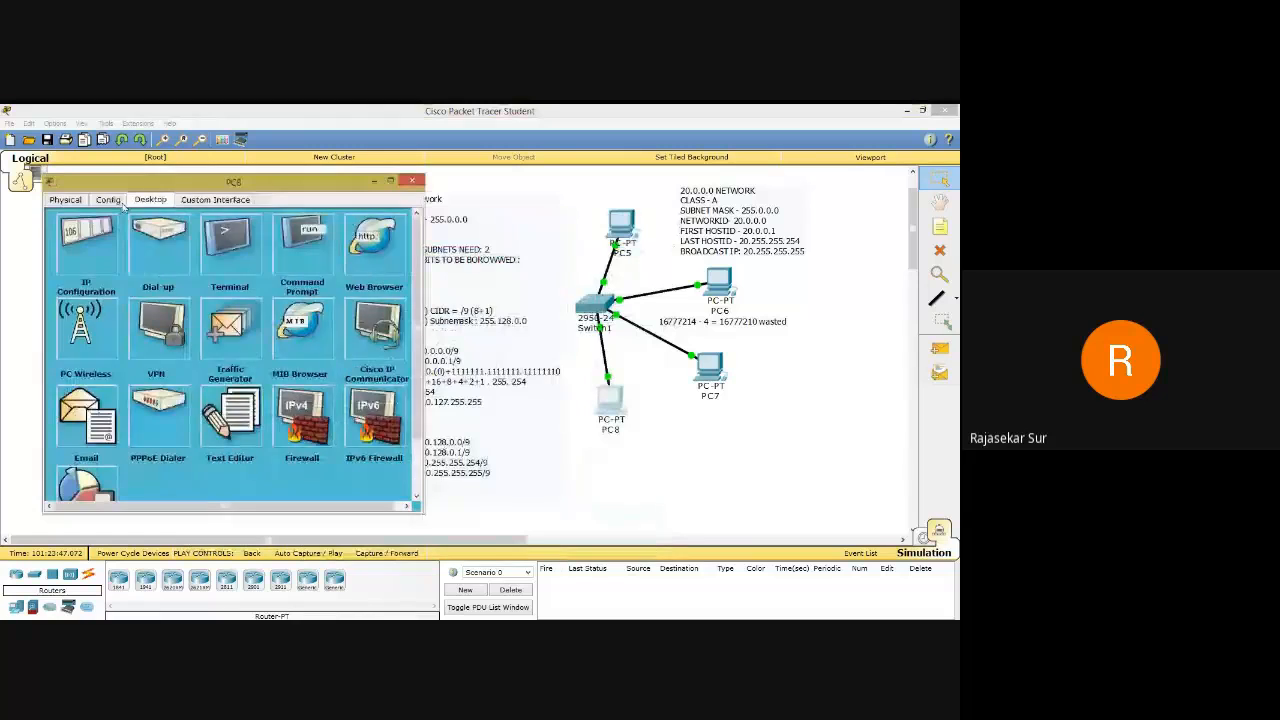
pyautogui.click(86, 235)
pyautogui.click(214, 267)
pyautogui.write('10.')
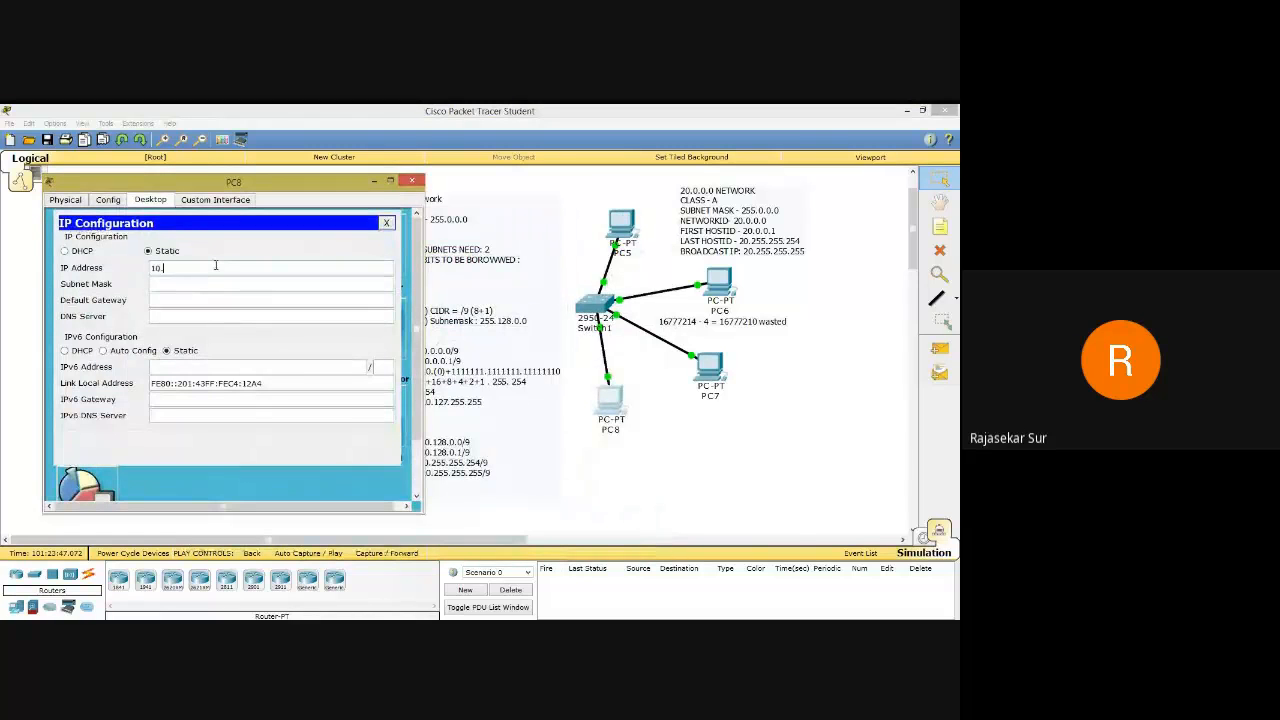
pyautogui.write('12')
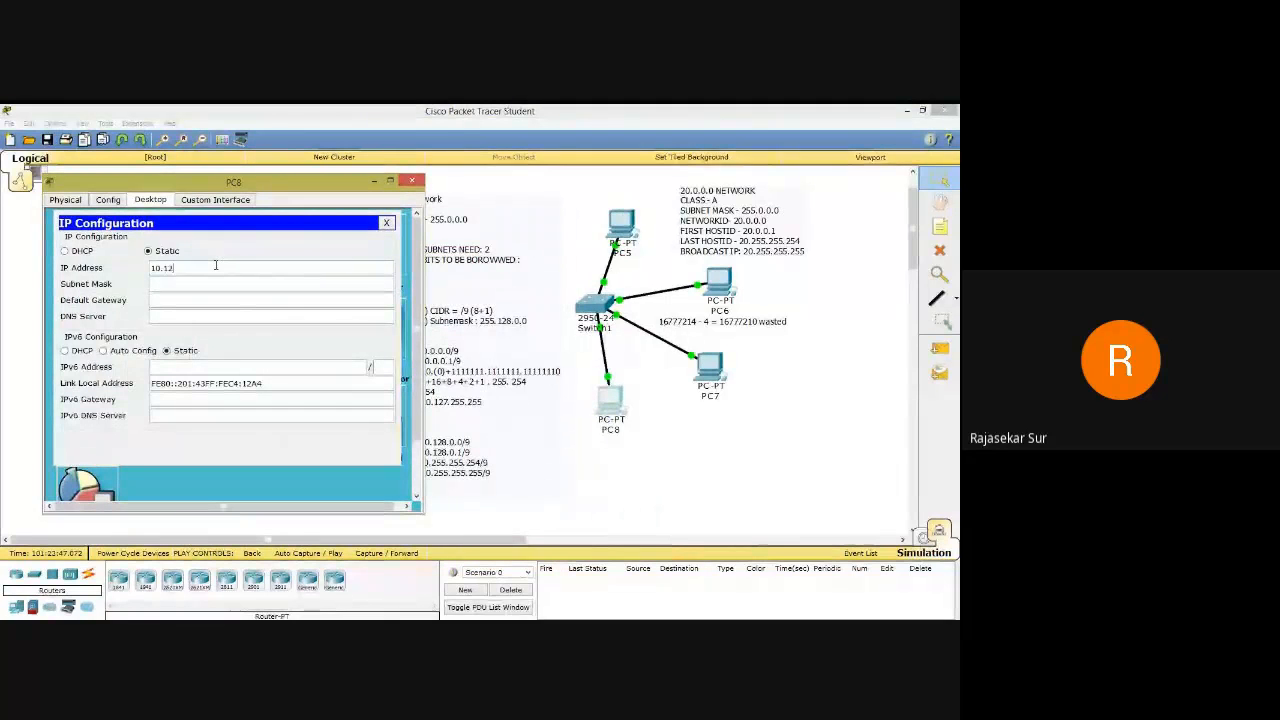
pyautogui.write('8.0.5')
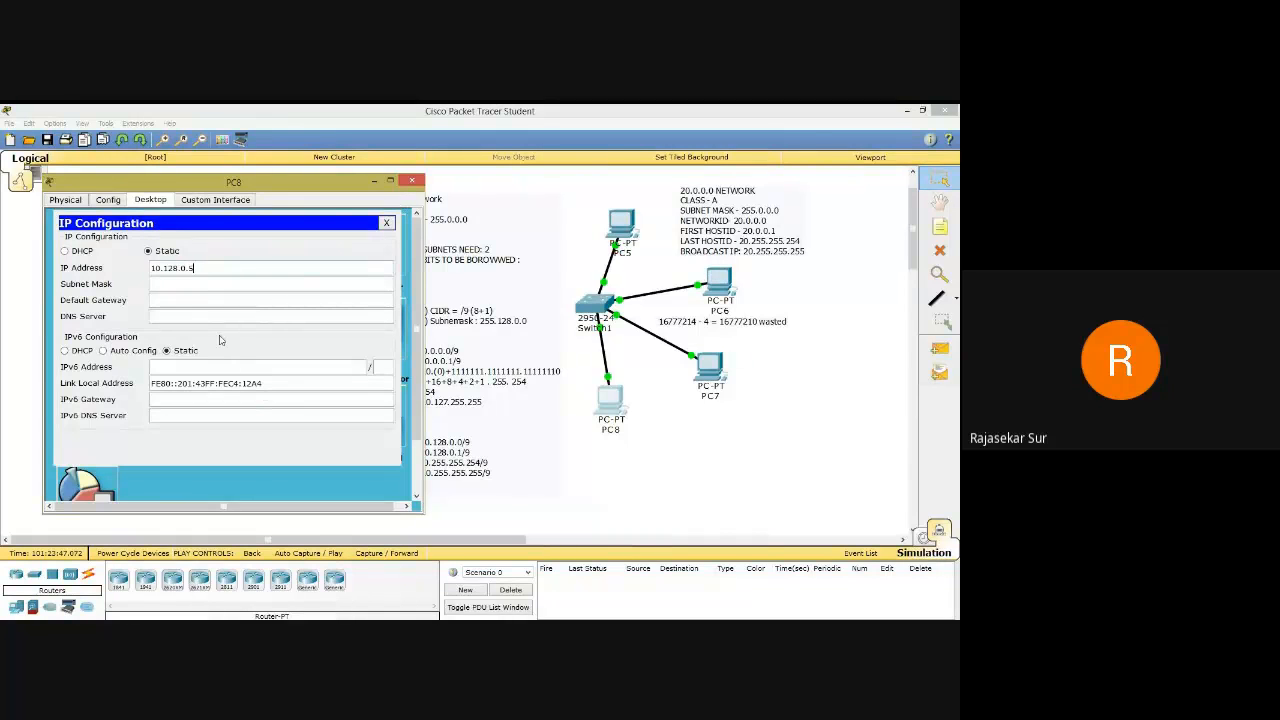
# Set PC8's subnet mask to 255.128.0.0.
pyautogui.click(235, 282)
pyautogui.press('Left')
pyautogui.press('Left')
pyautogui.press('Left')
pyautogui.press('Left')
pyautogui.press('BackSpace')
pyautogui.write('128')
# Set PC8's default gateway to 10.255.255.254 and close its configuration window.
pyautogui.click(242, 301)
pyautogui.write('10.255.2555')
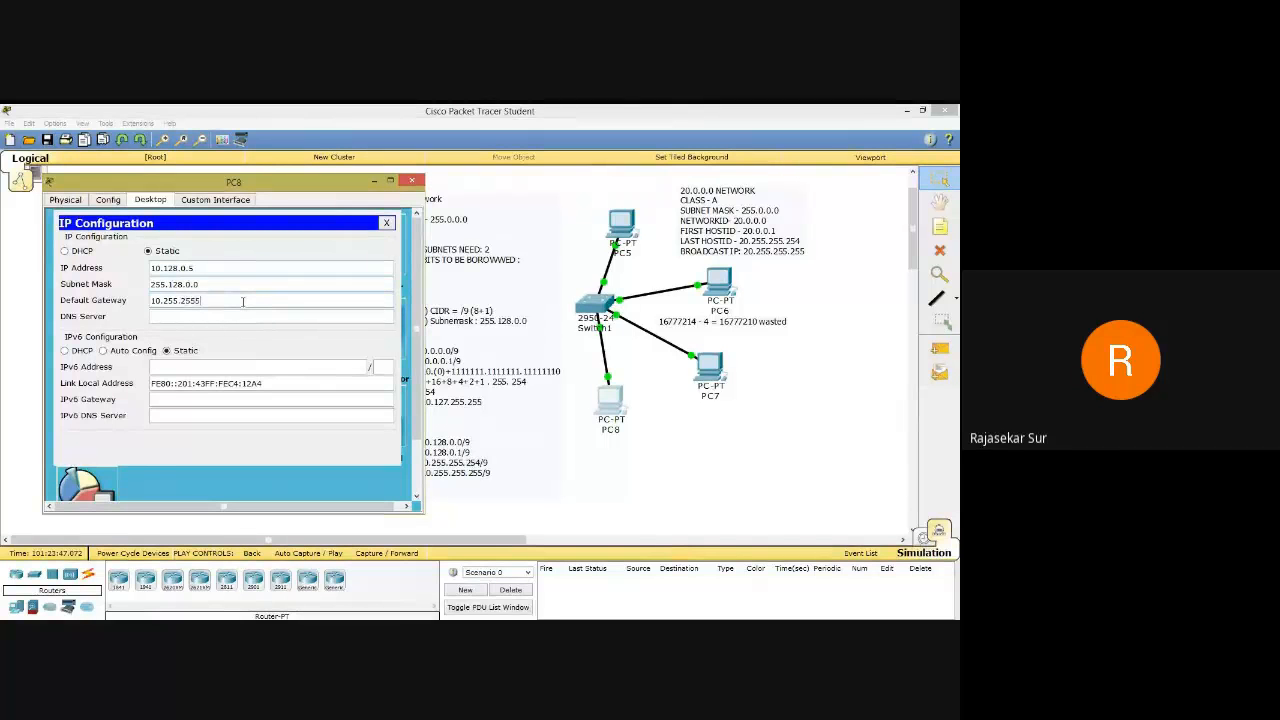
pyautogui.press('BackSpace')
pyautogui.write('.254')
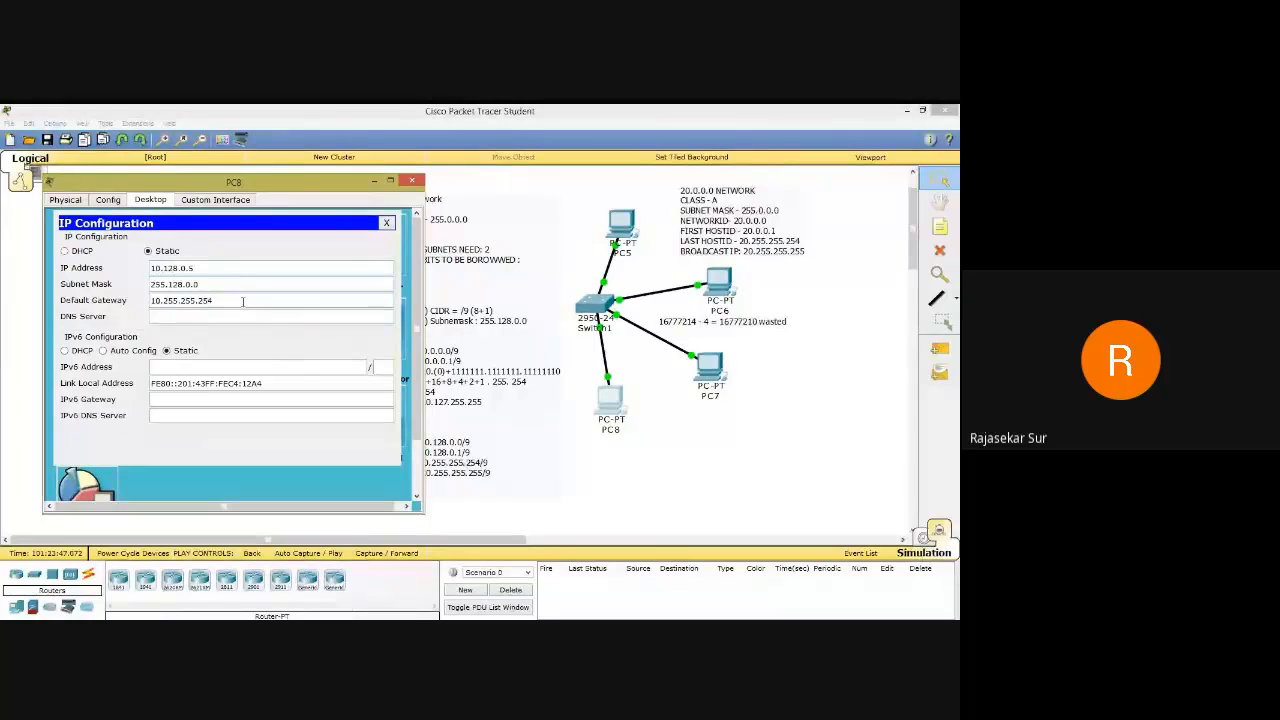
pyautogui.click(387, 223)
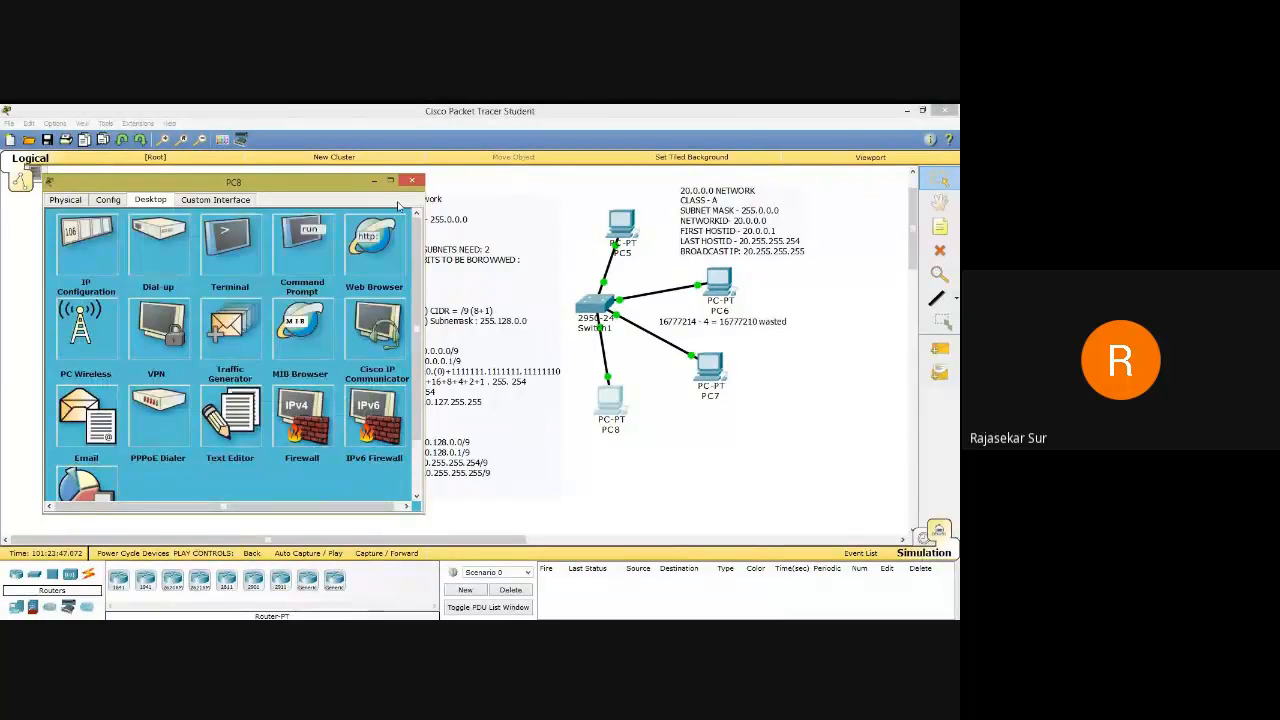
pyautogui.click(414, 183)
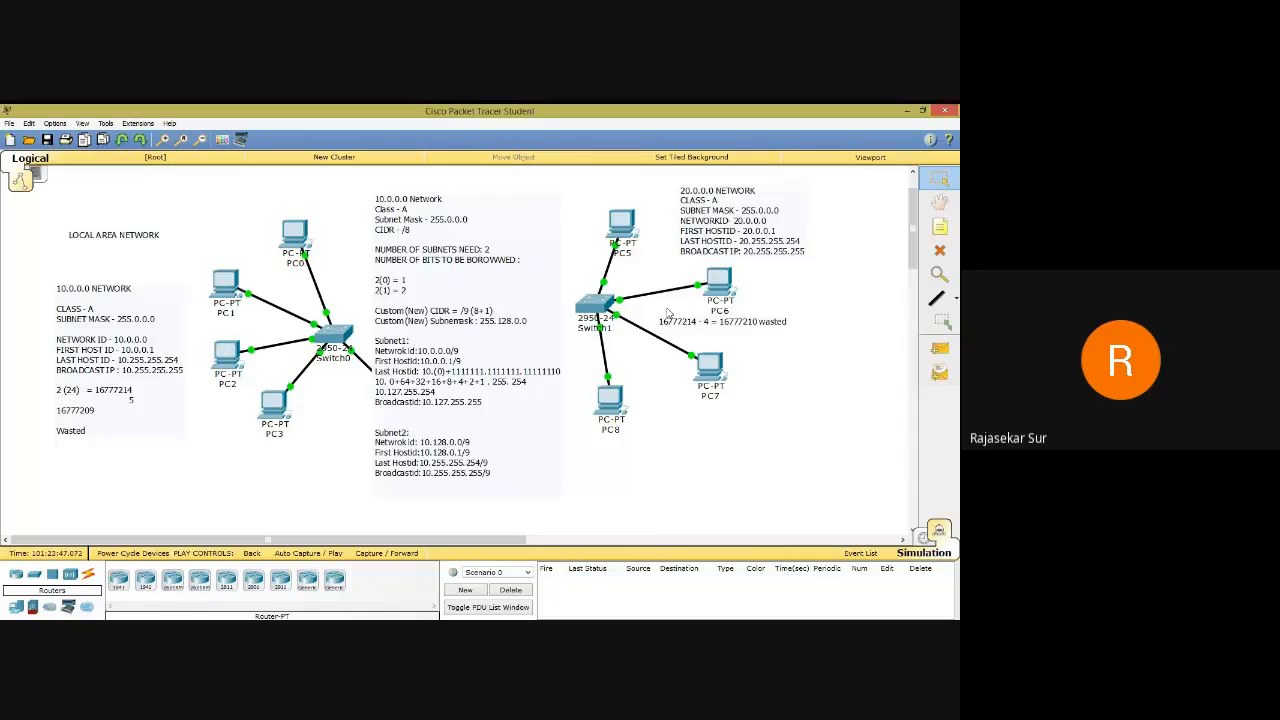
# Add a simple PDU from PC5 to PC7 in Simulation mode and play the simulation automatically.
pyautogui.click(922, 537)
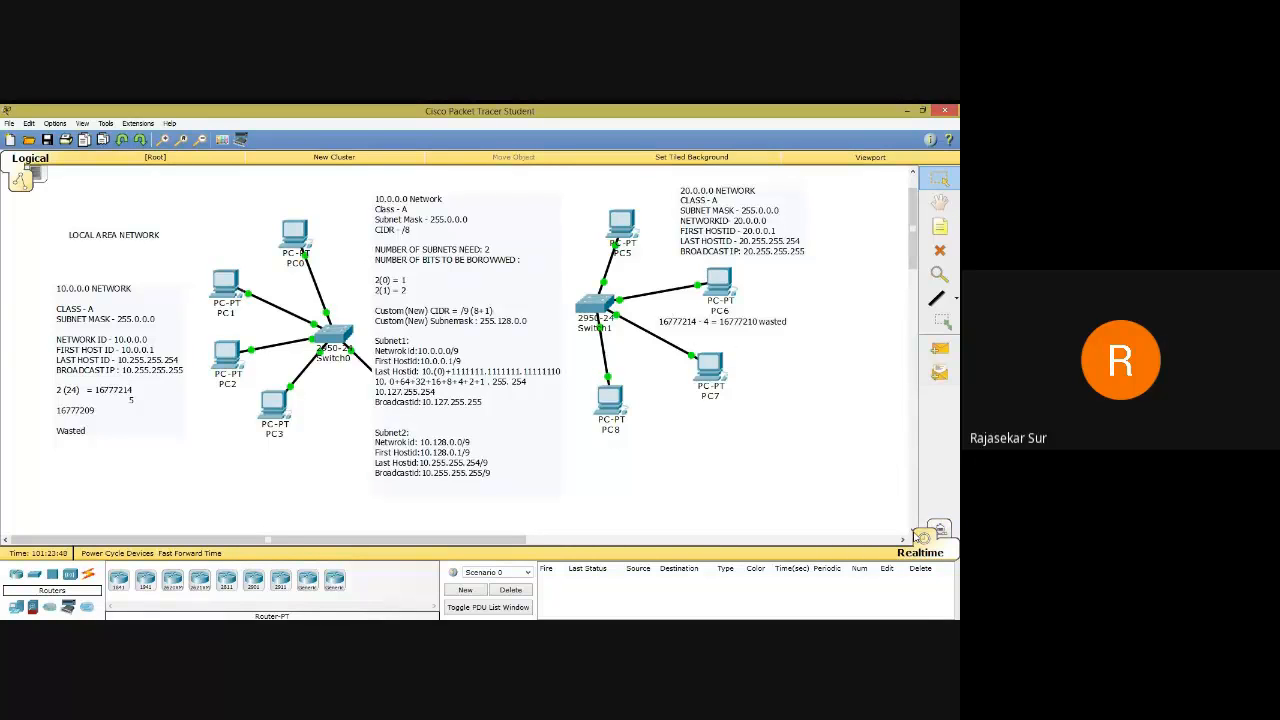
pyautogui.click(943, 355)
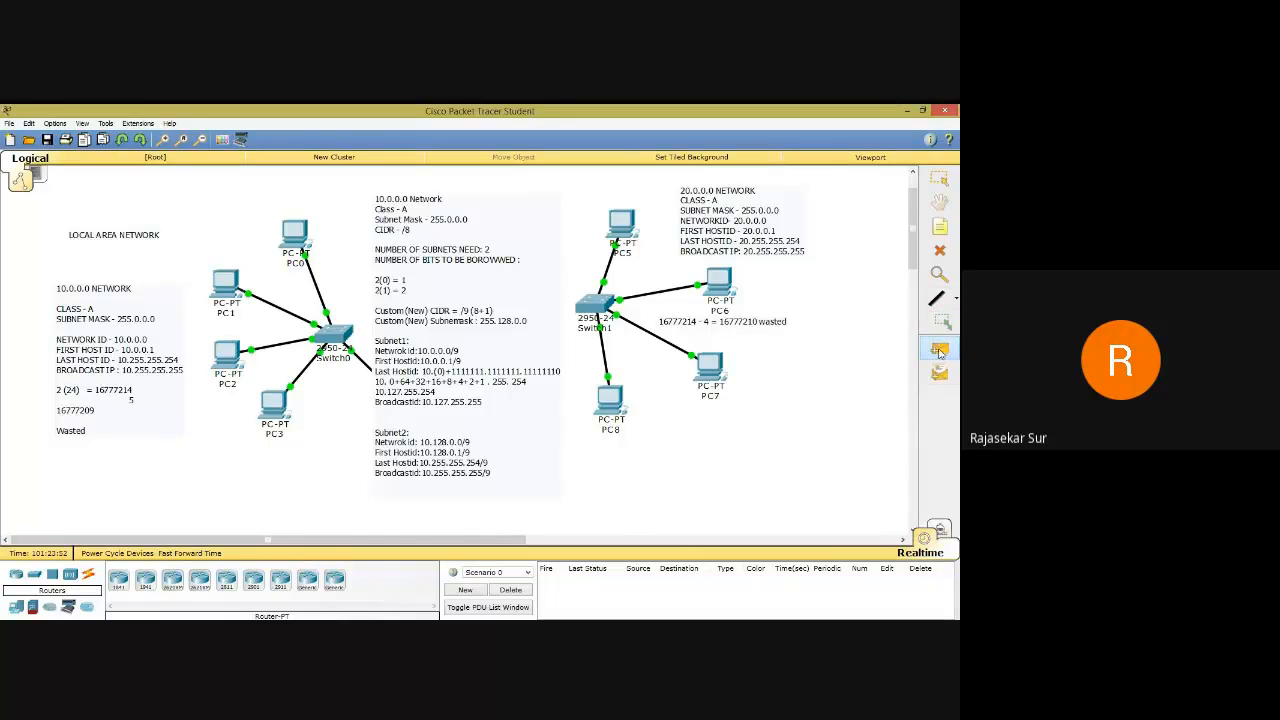
pyautogui.click(944, 531)
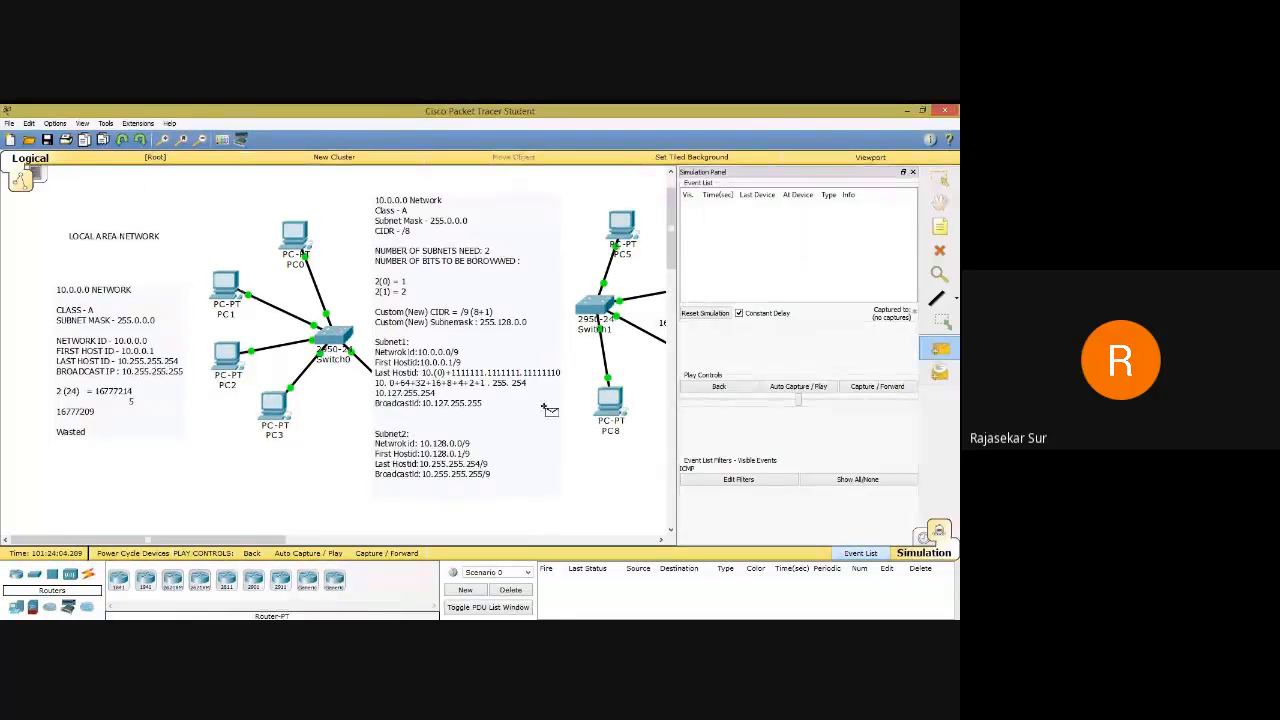
pyautogui.moveTo(275, 540); pyautogui.dragTo(393, 543)
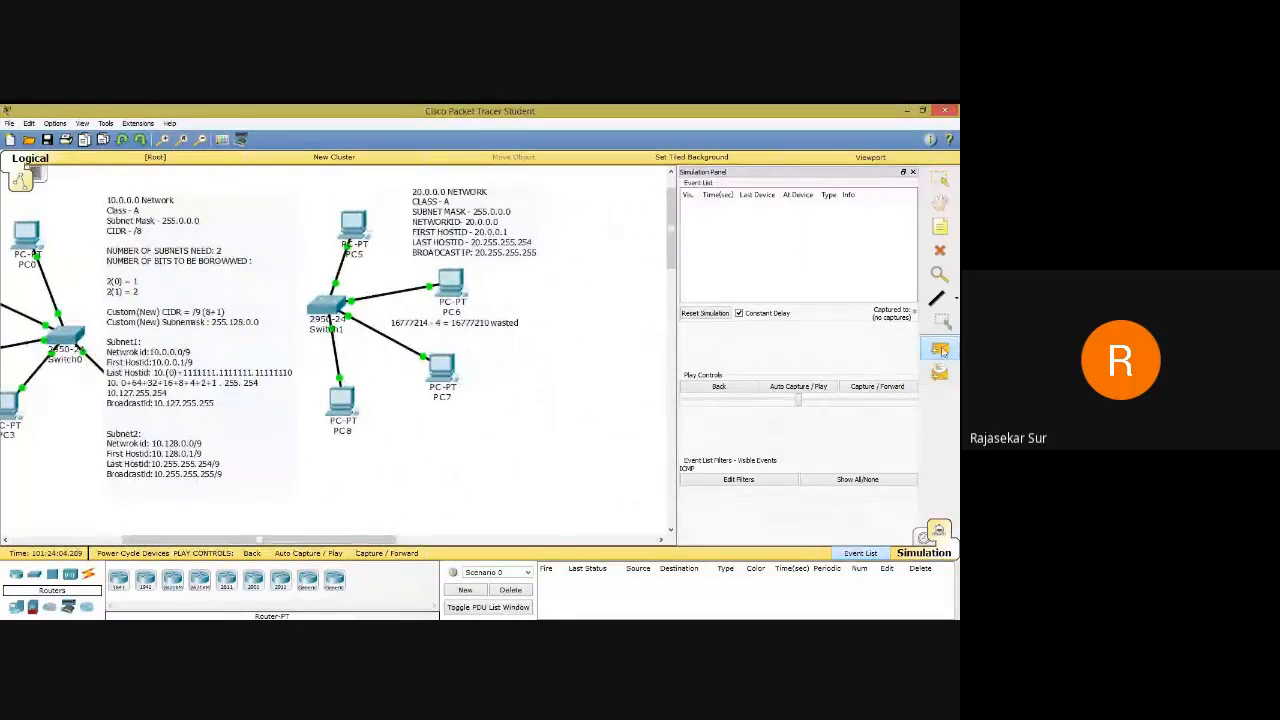
pyautogui.click(930, 348)
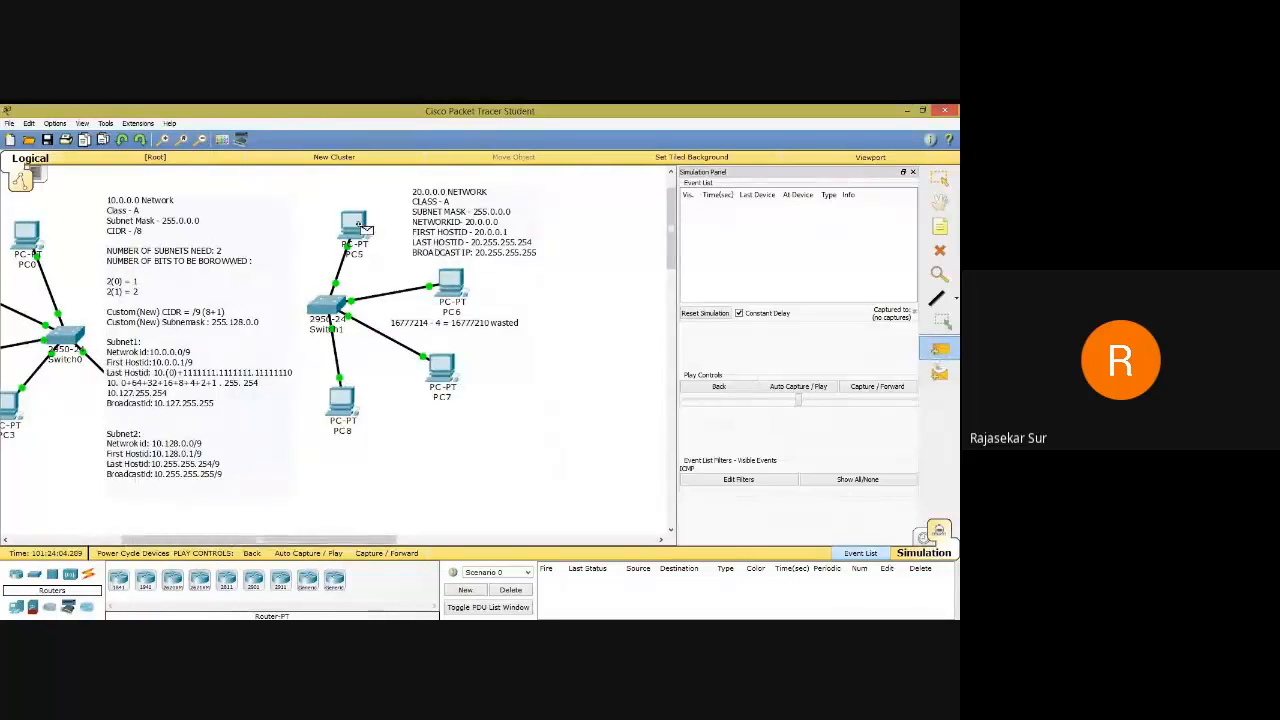
pyautogui.click(443, 367)
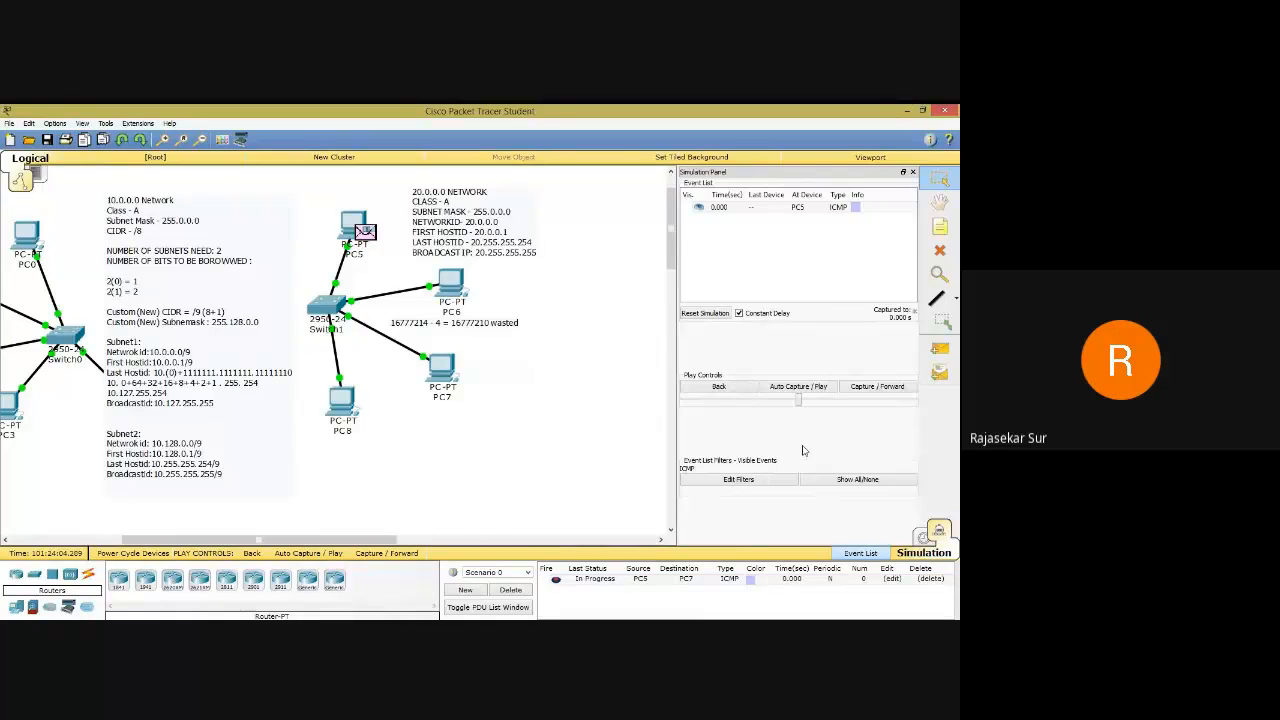
pyautogui.click(790, 388)
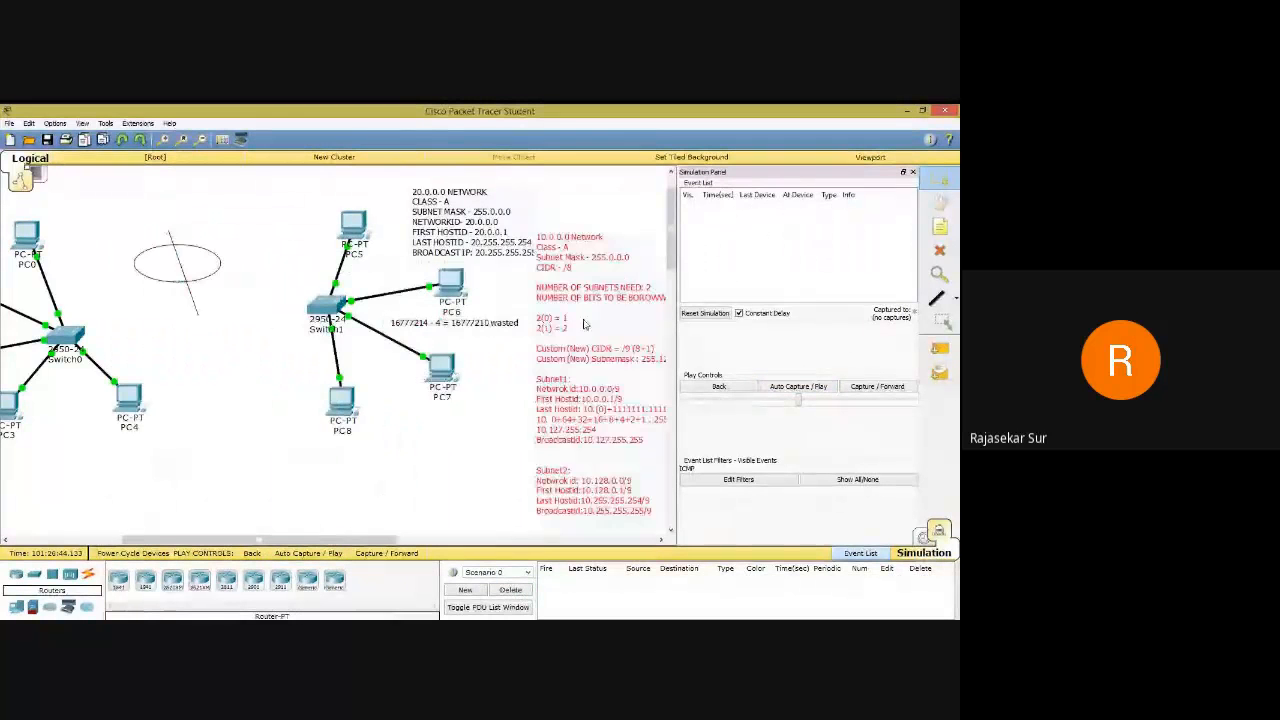
# Move the 10.0.0.0 subnetting note beyond the 20.0.0.0 network and delete the ellipse and line between the two networks.
pyautogui.moveTo(585, 325); pyautogui.dragTo(608, 272)
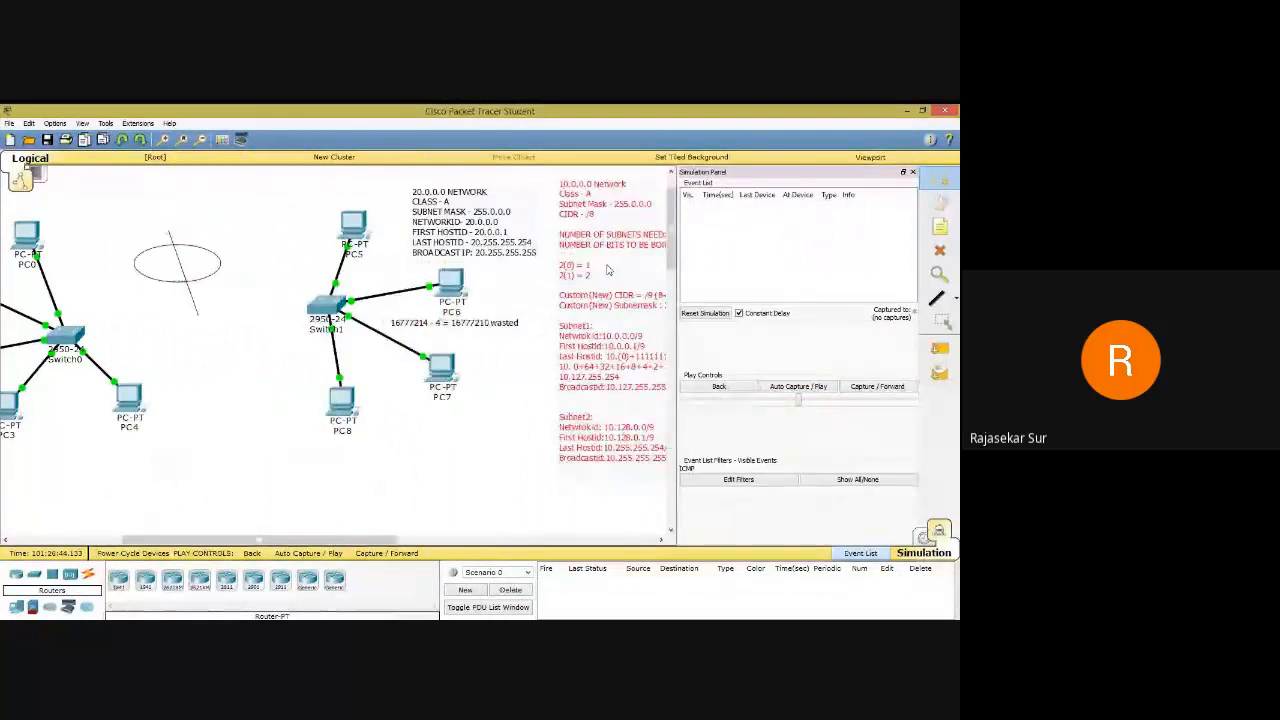
pyautogui.hscroll(-5, 370, 543)
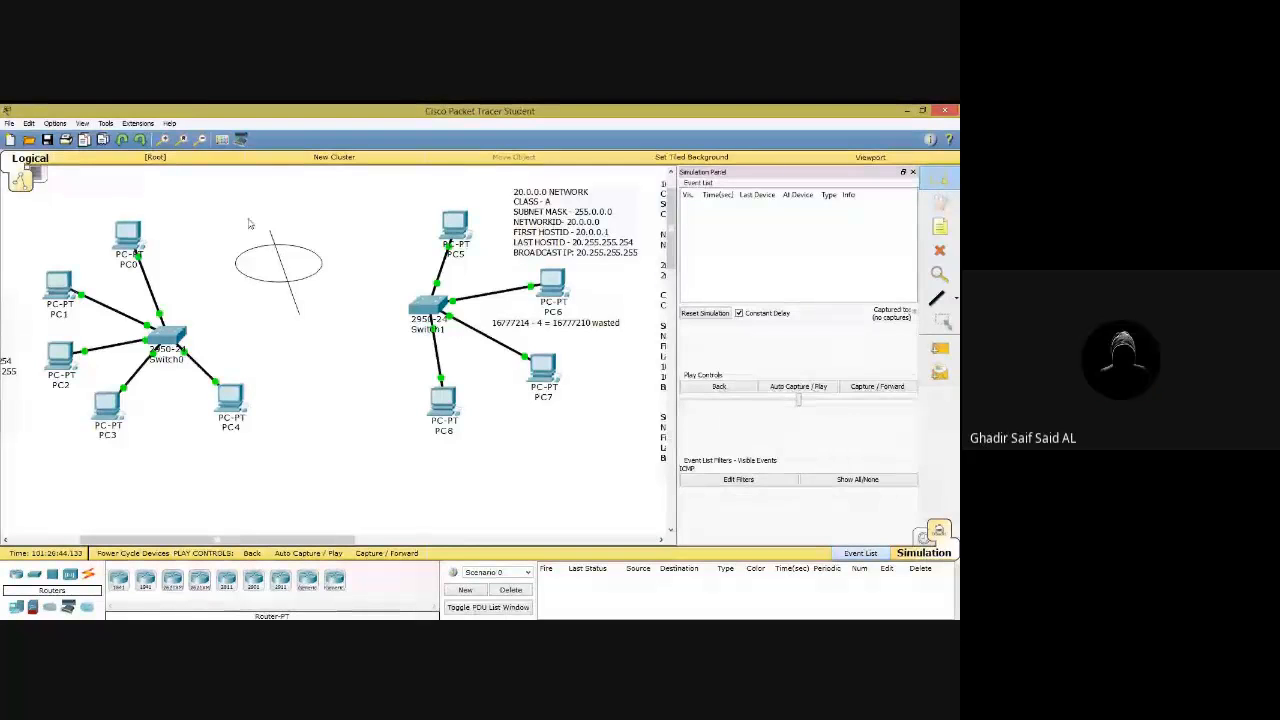
pyautogui.moveTo(206, 212); pyautogui.dragTo(290, 334)
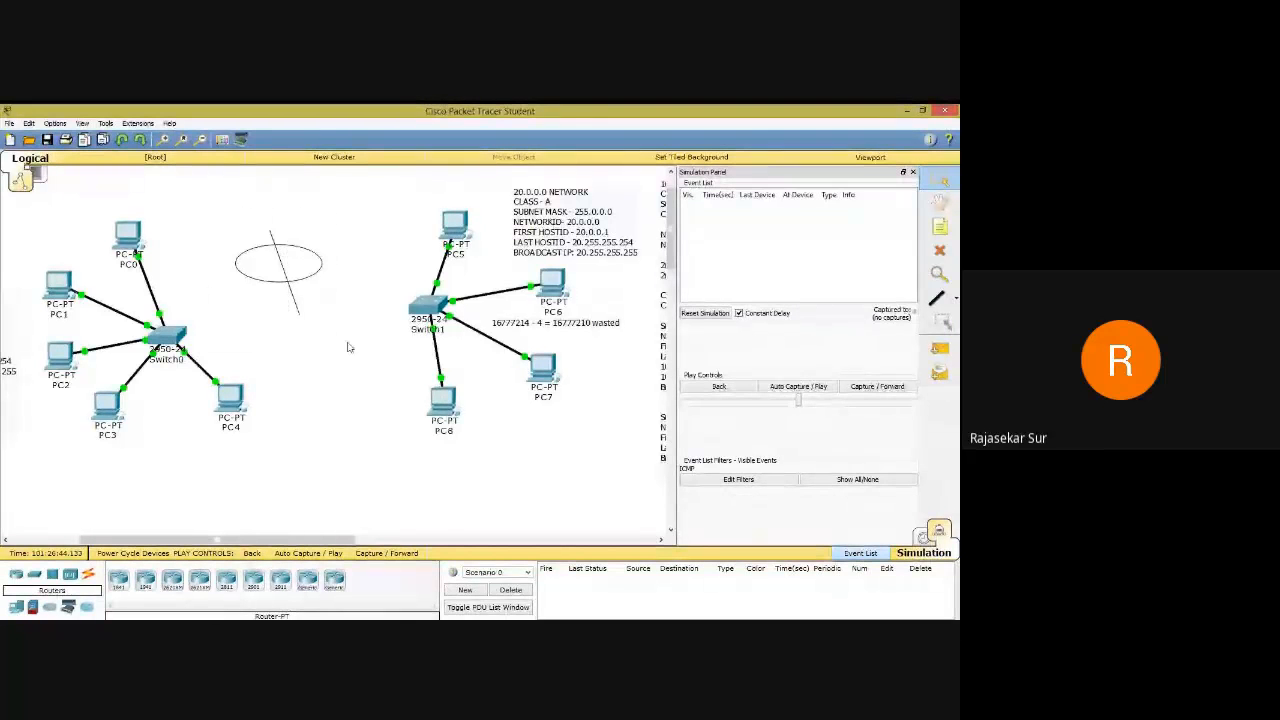
pyautogui.press('Delete')
pyautogui.click(439, 379)
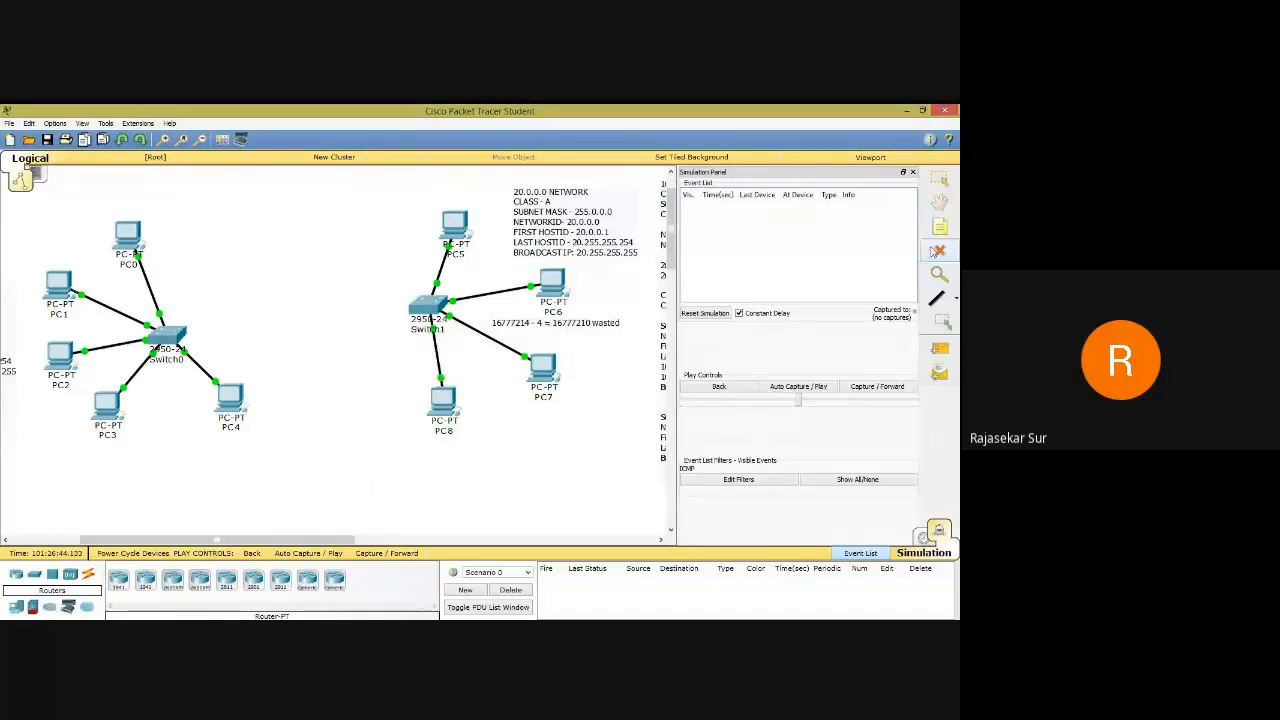
# Add a simple PDU from PC5 to PC4 and play the simulation automatically to test traffic between the subnets.
pyautogui.click(939, 348)
pyautogui.click(448, 223)
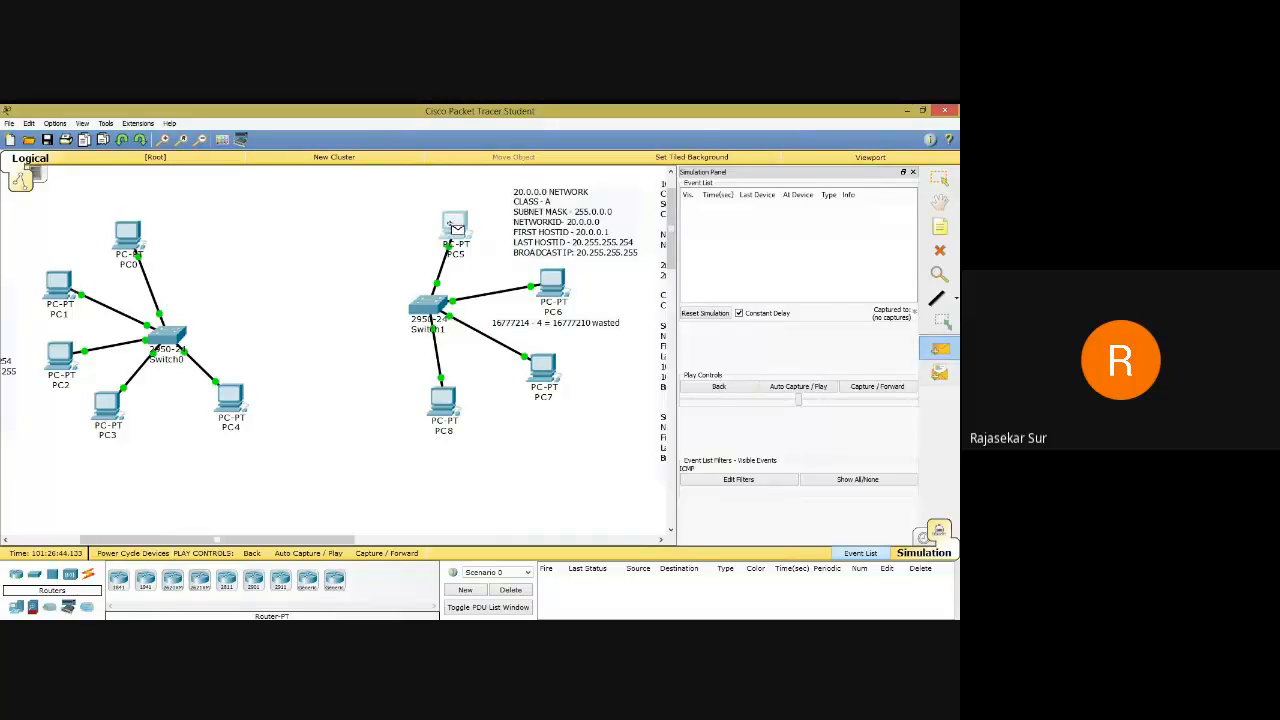
pyautogui.click(230, 396)
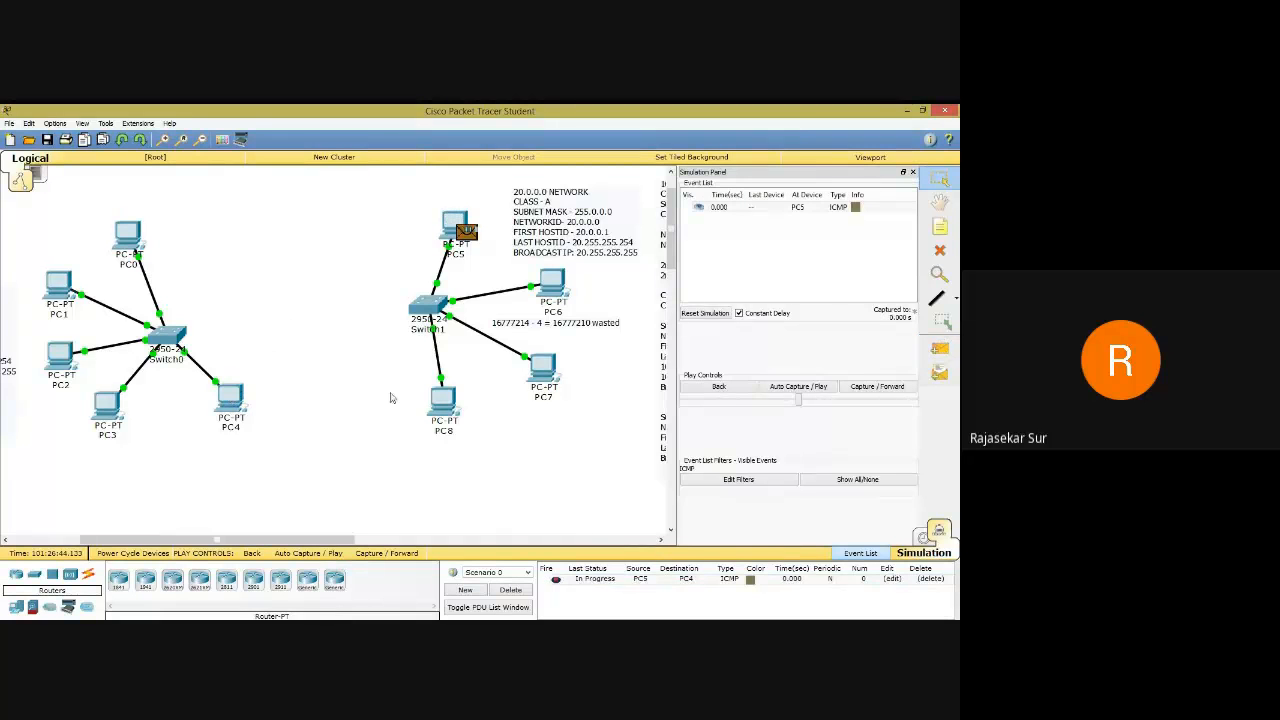
pyautogui.click(790, 388)
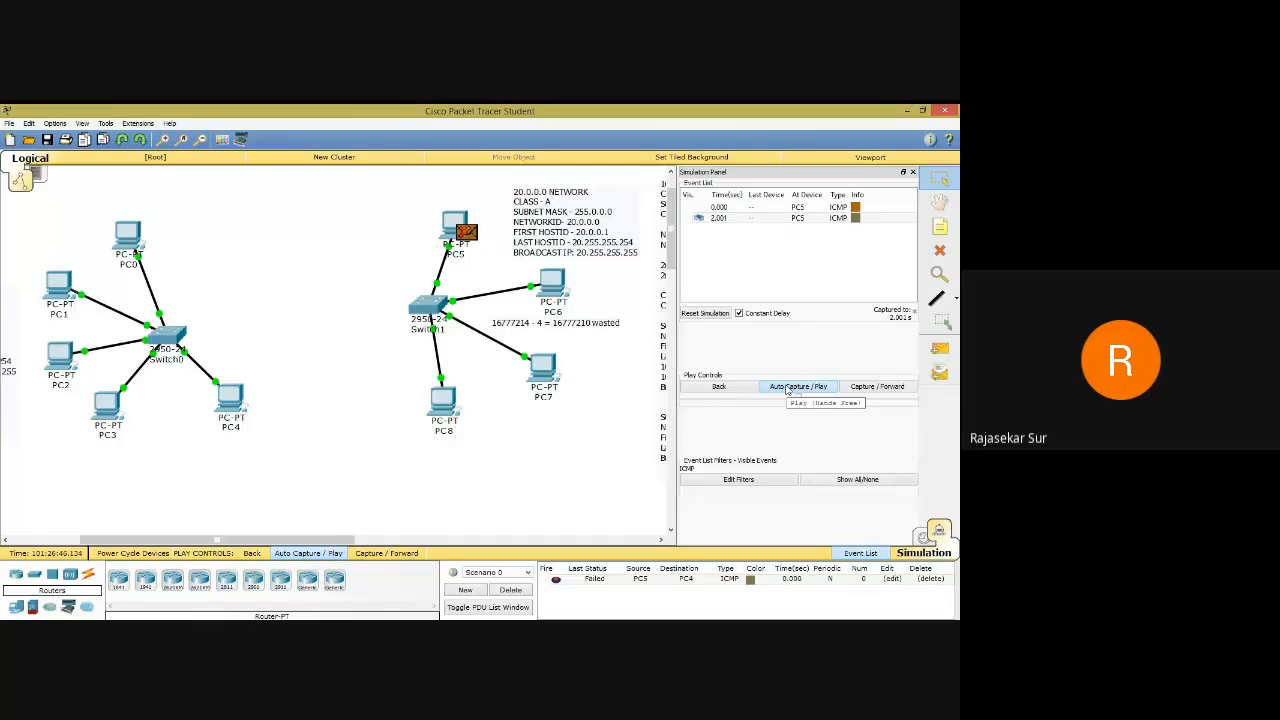
pyautogui.click(788, 388)
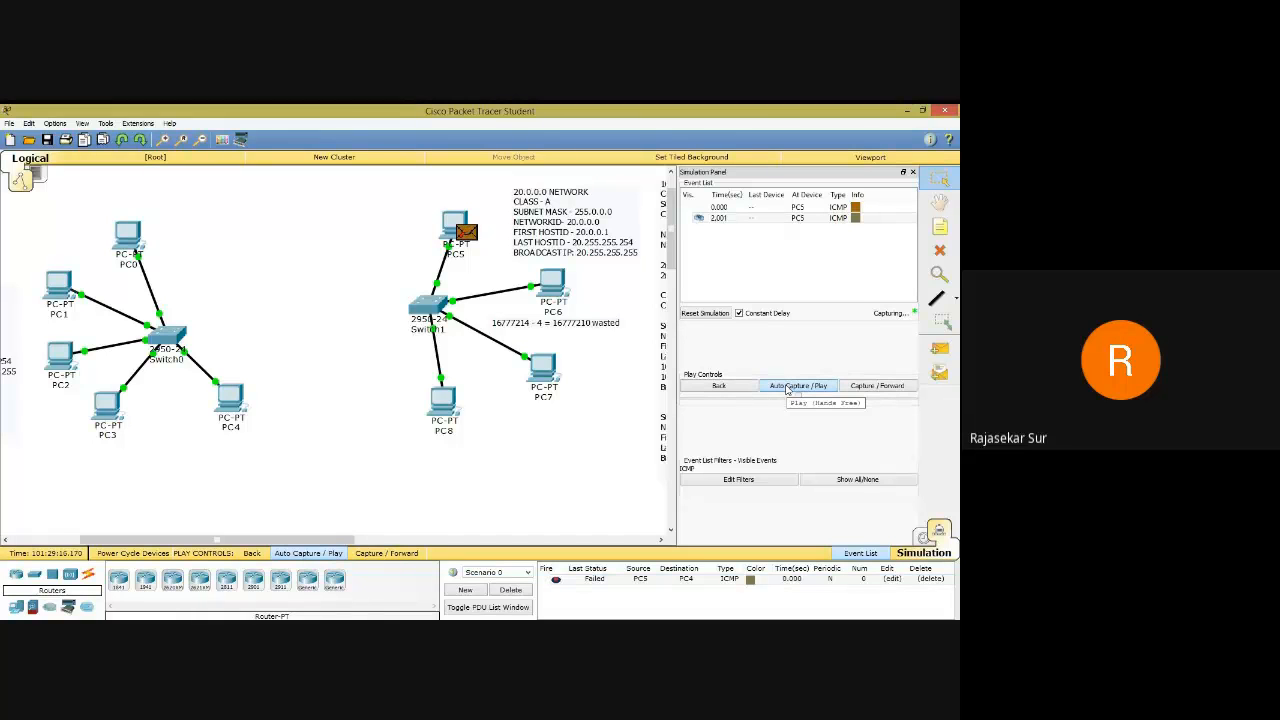
pyautogui.click(788, 388)
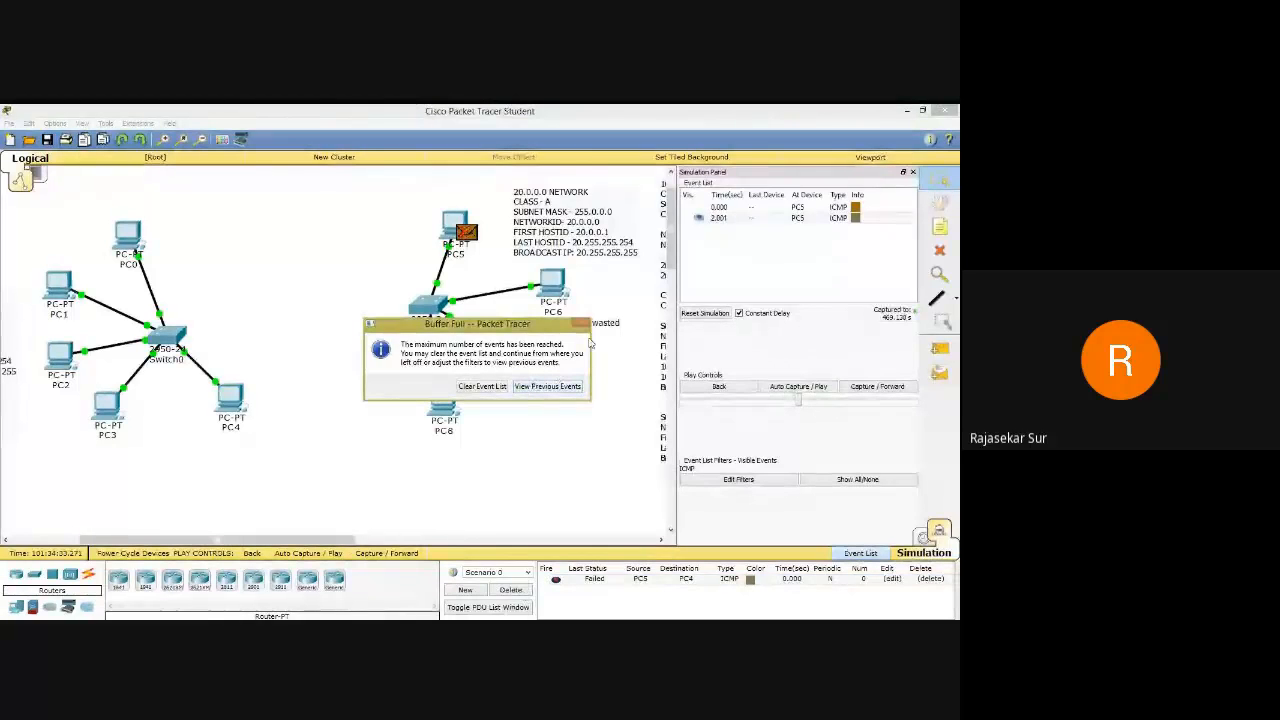
# Clear the simulation event list along with the PDU scenario and return to Realtime mode.
pyautogui.click(500, 388)
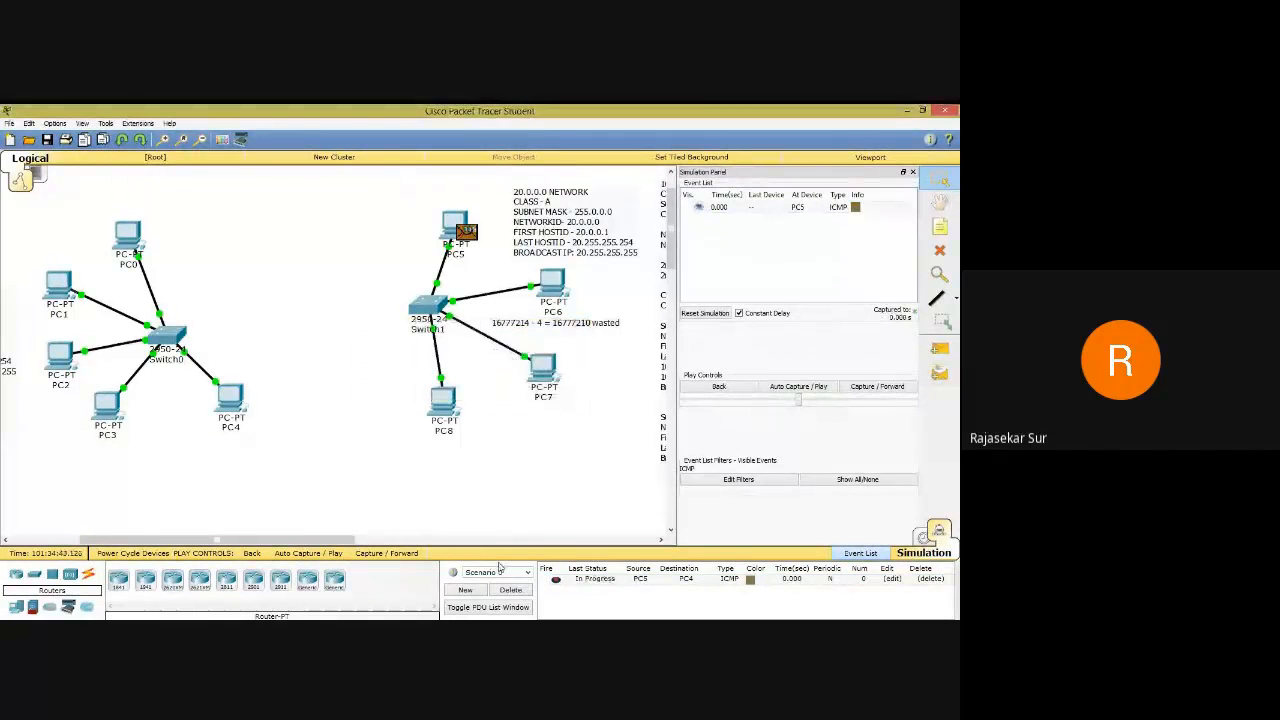
pyautogui.click(510, 590)
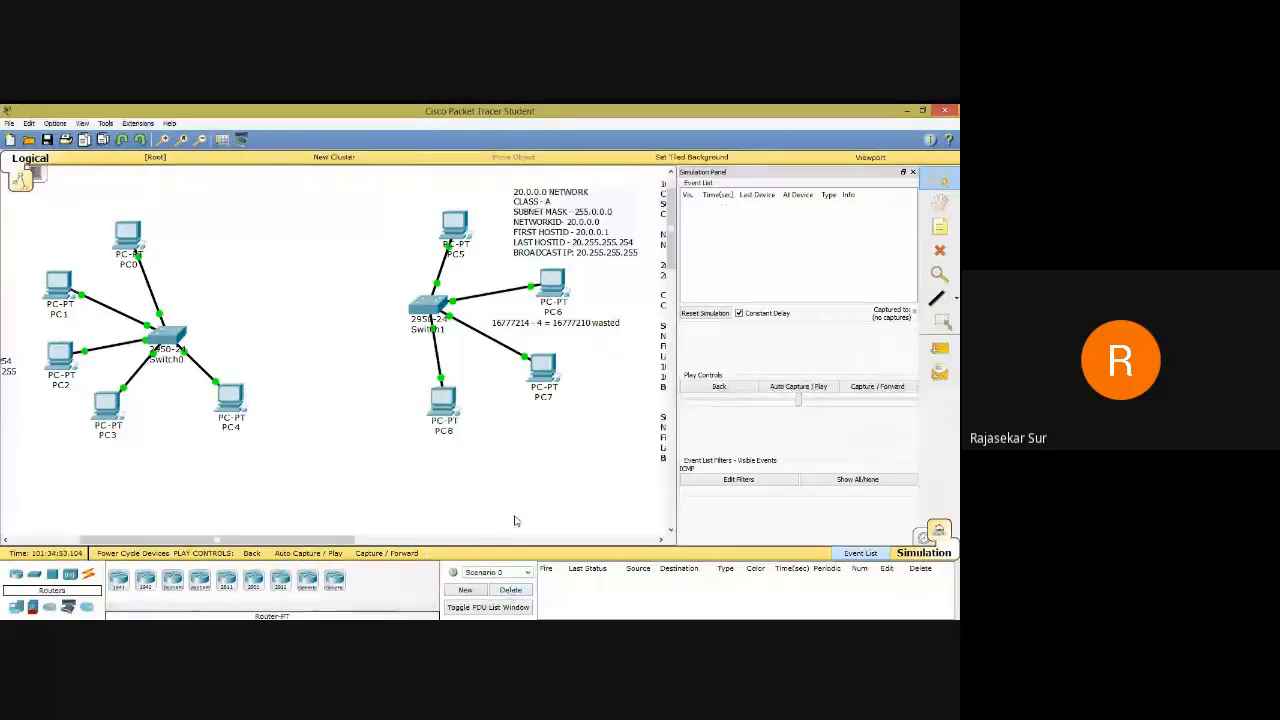
pyautogui.click(921, 538)
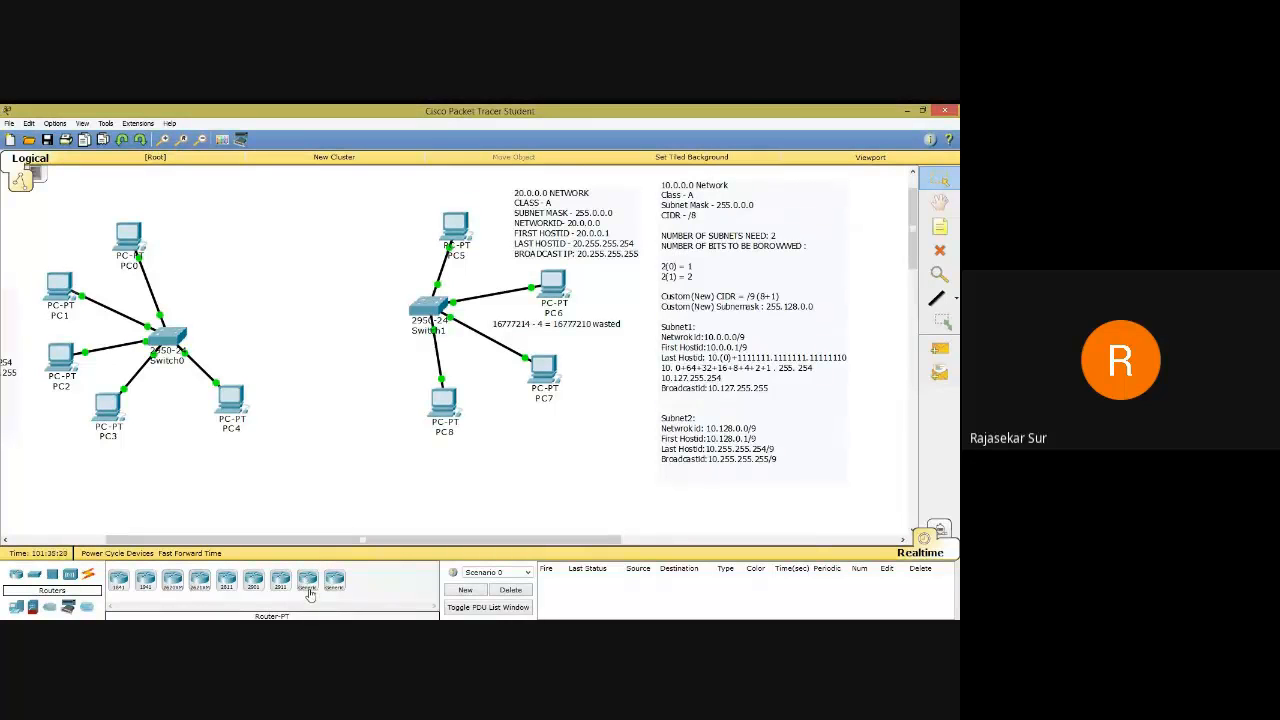
# Place a generic Router-PT between the two switches and connect Switch0 to it with an automatically chosen cable.
pyautogui.click(309, 593)
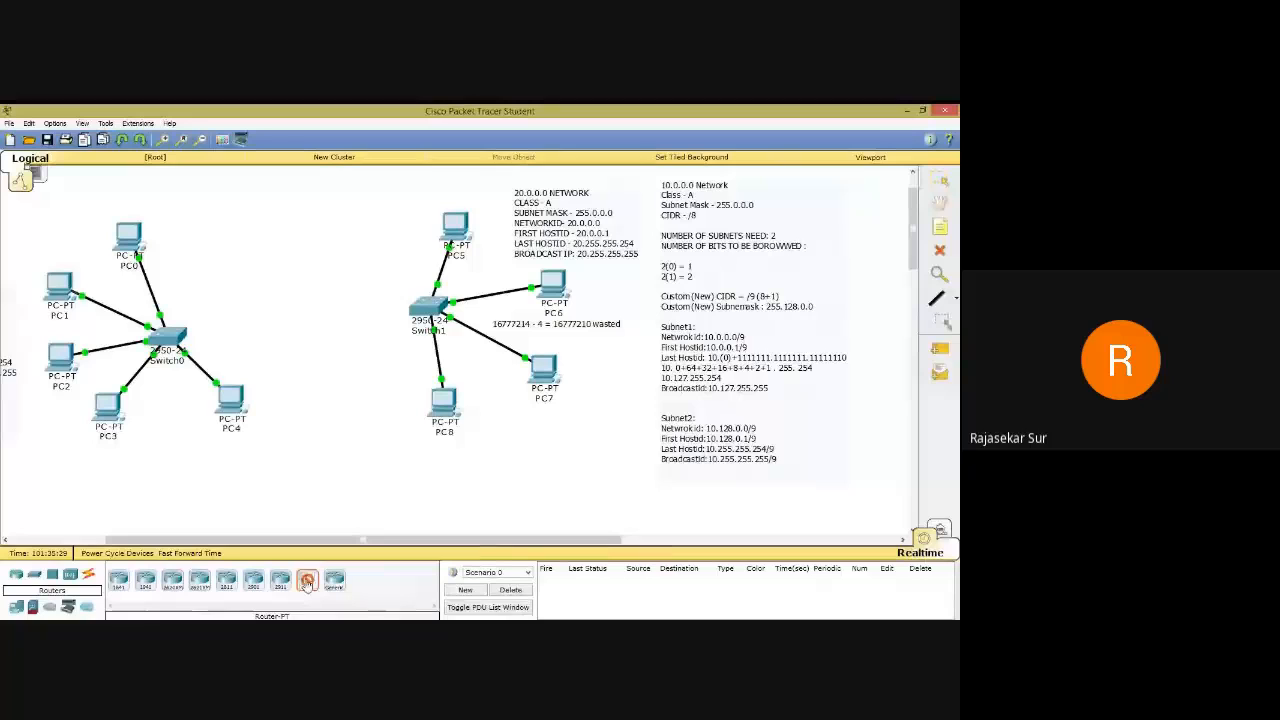
pyautogui.click(300, 316)
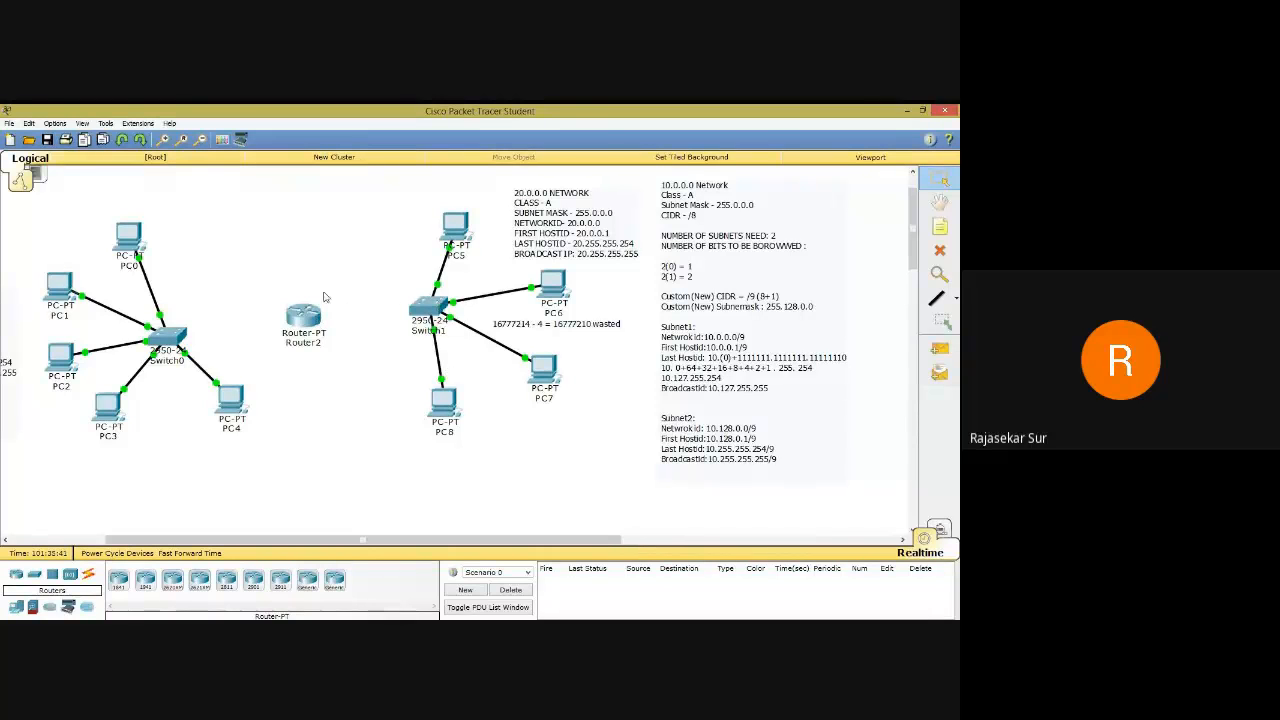
pyautogui.click(88, 575)
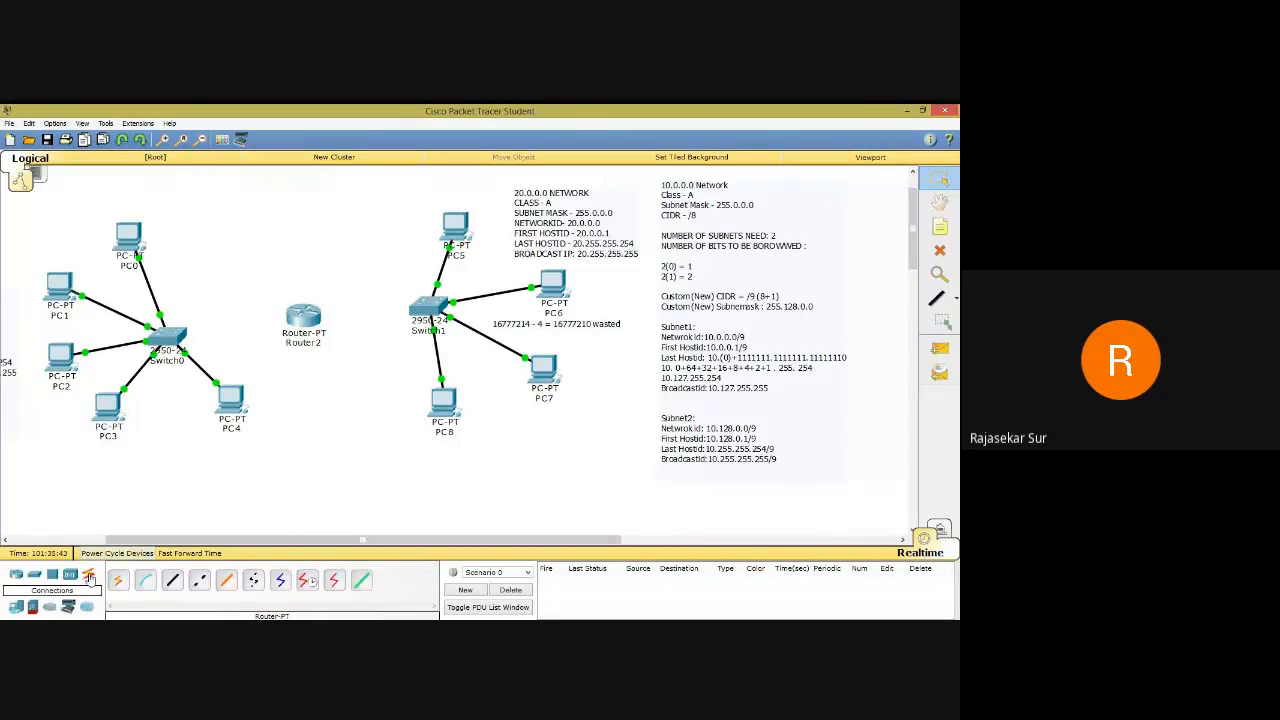
pyautogui.click(117, 583)
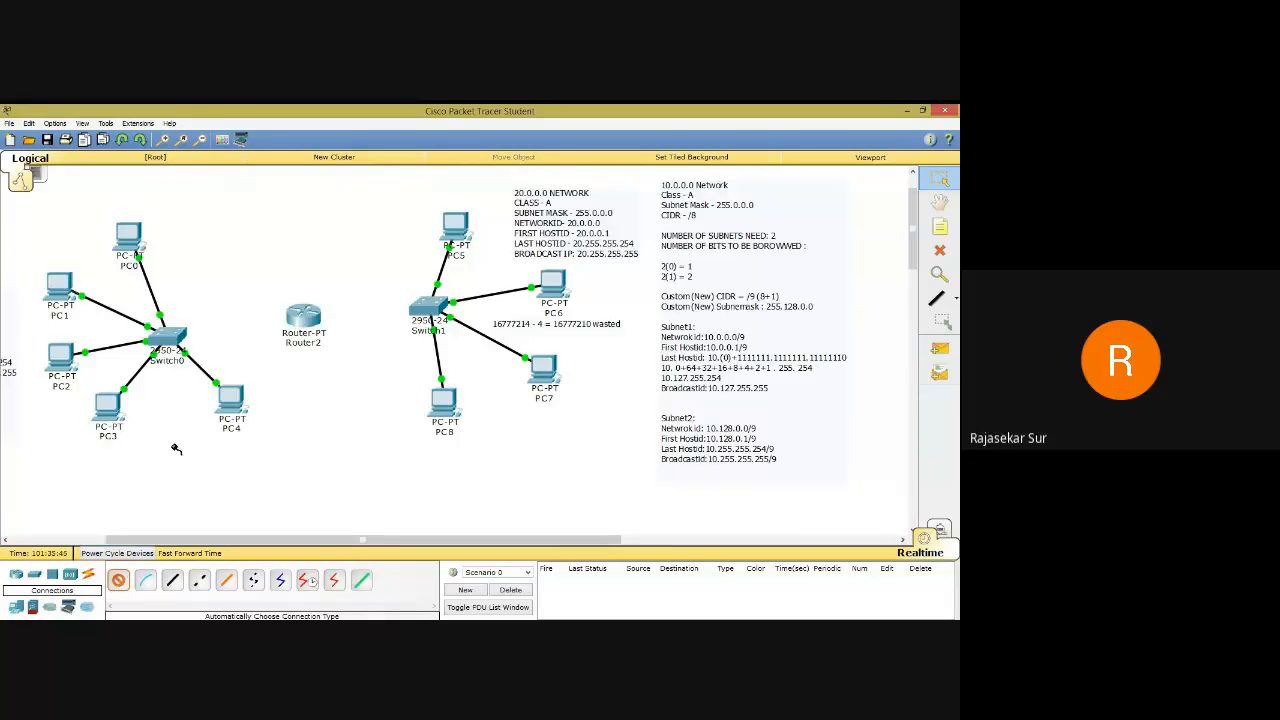
pyautogui.click(168, 333)
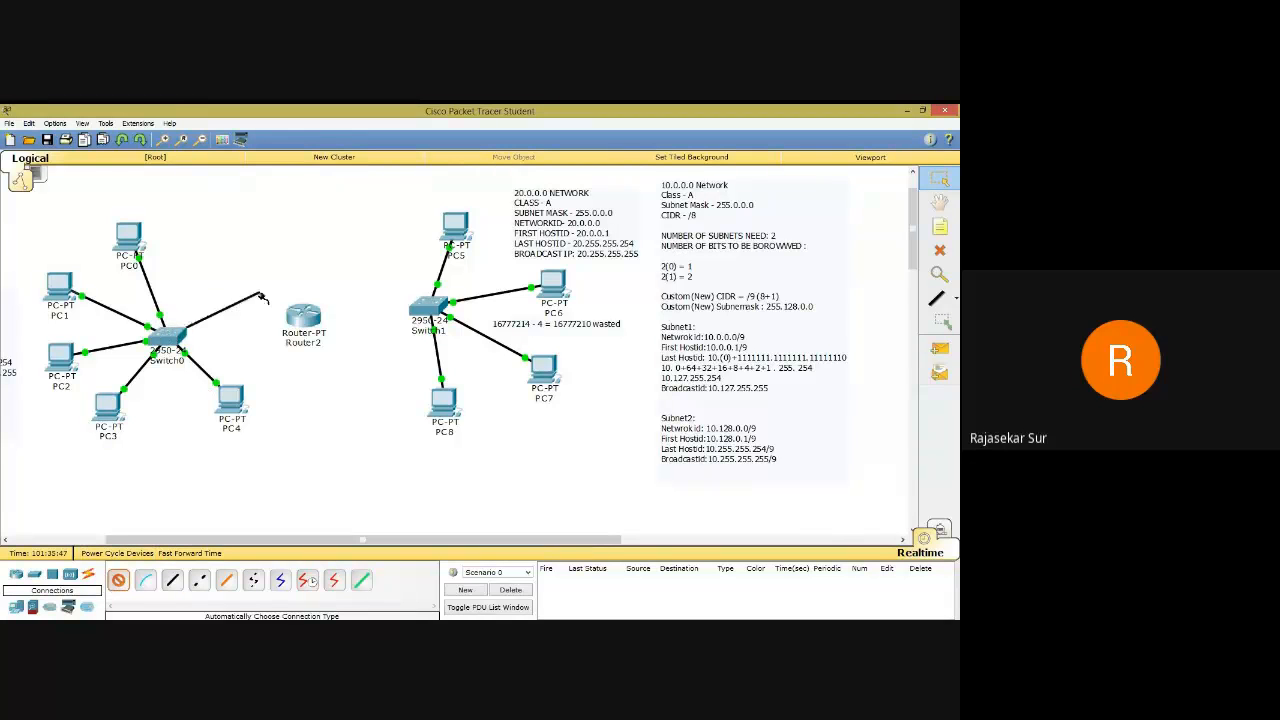
pyautogui.click(312, 318)
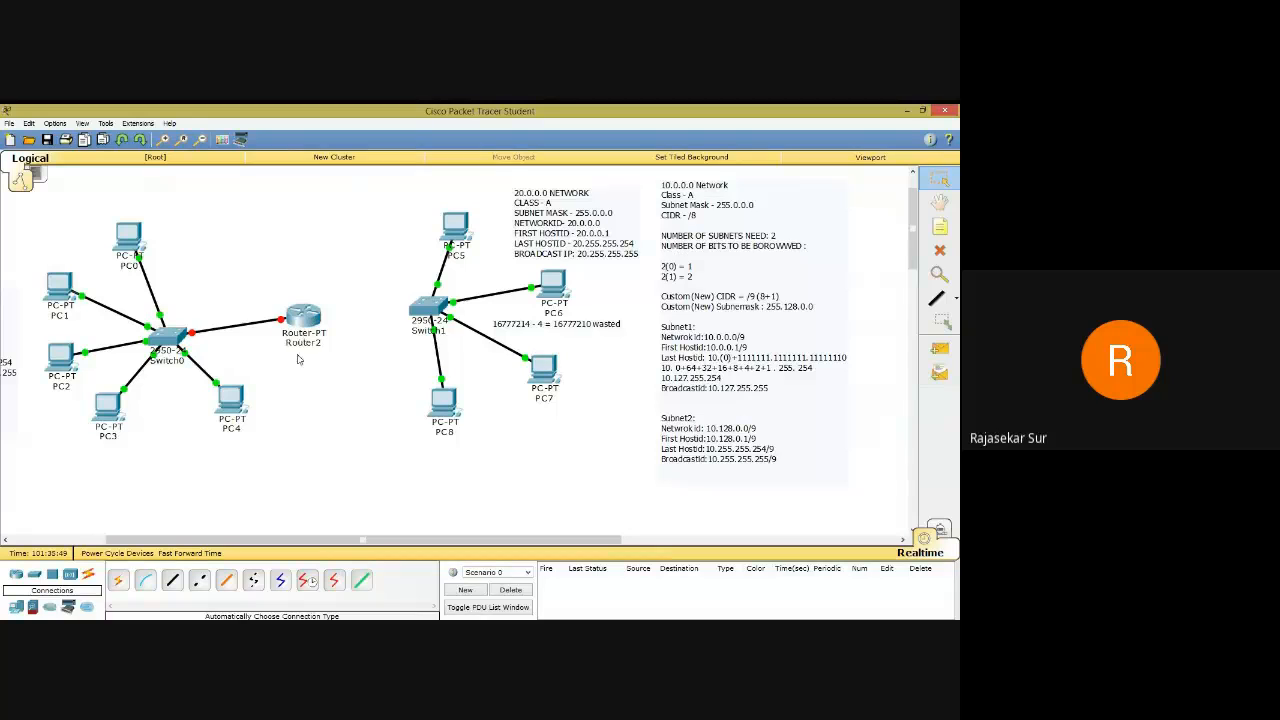
# Connect Switch1 to the router with an automatically chosen cable.
pyautogui.click(117, 583)
pyautogui.click(430, 305)
pyautogui.click(302, 308)
# Add the note 10.127.255.254 above the link between Switch0 and the router.
pyautogui.click(938, 230)
pyautogui.click(168, 269)
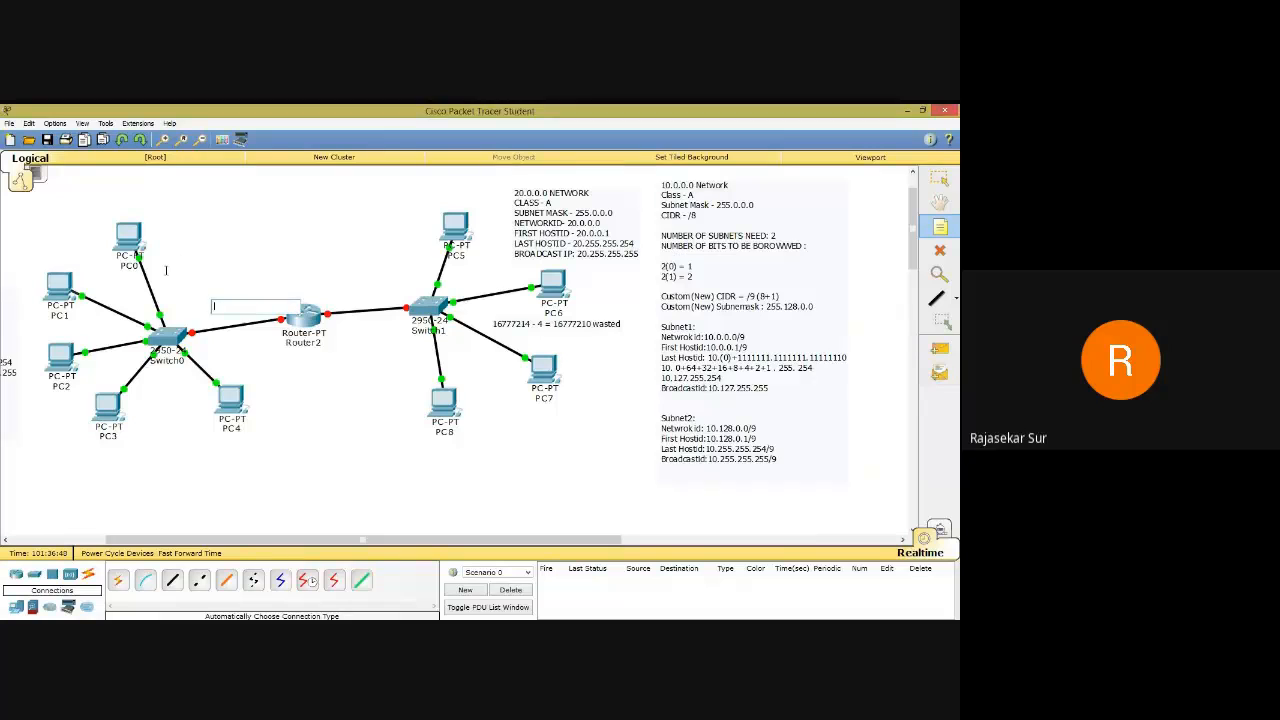
pyautogui.click(166, 270)
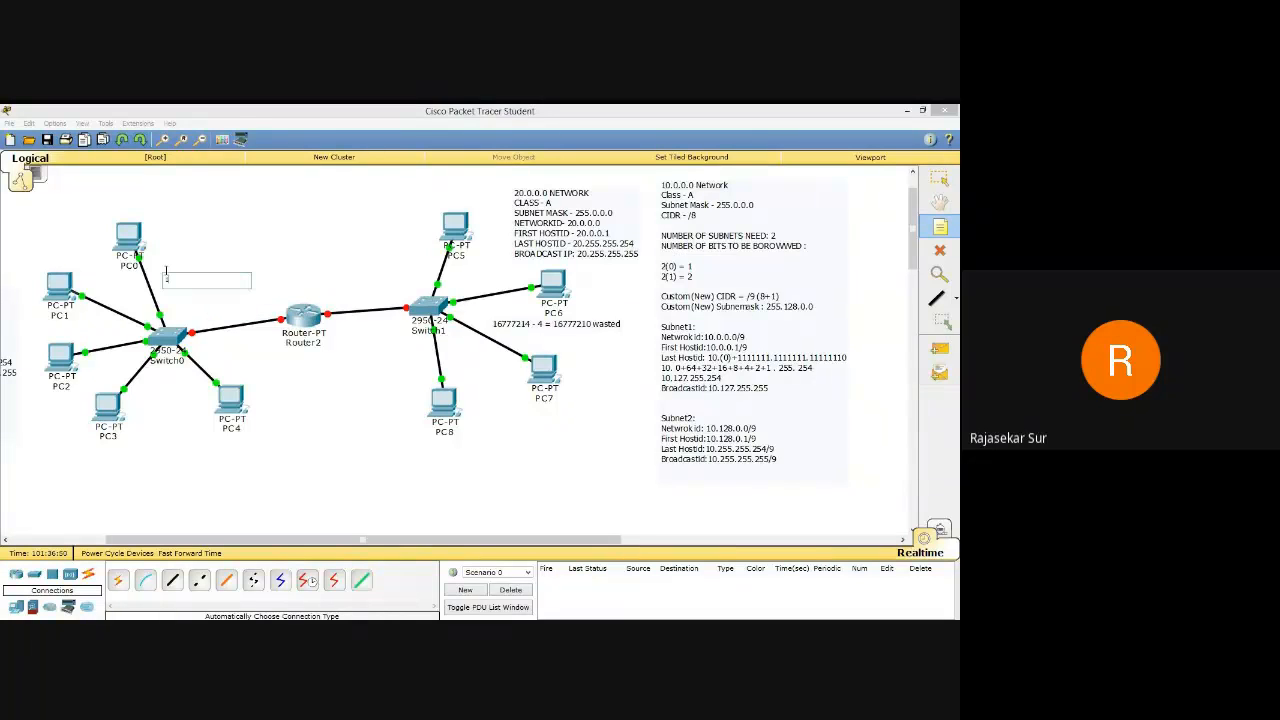
pyautogui.write('10.127.255.254')
pyautogui.click(941, 182)
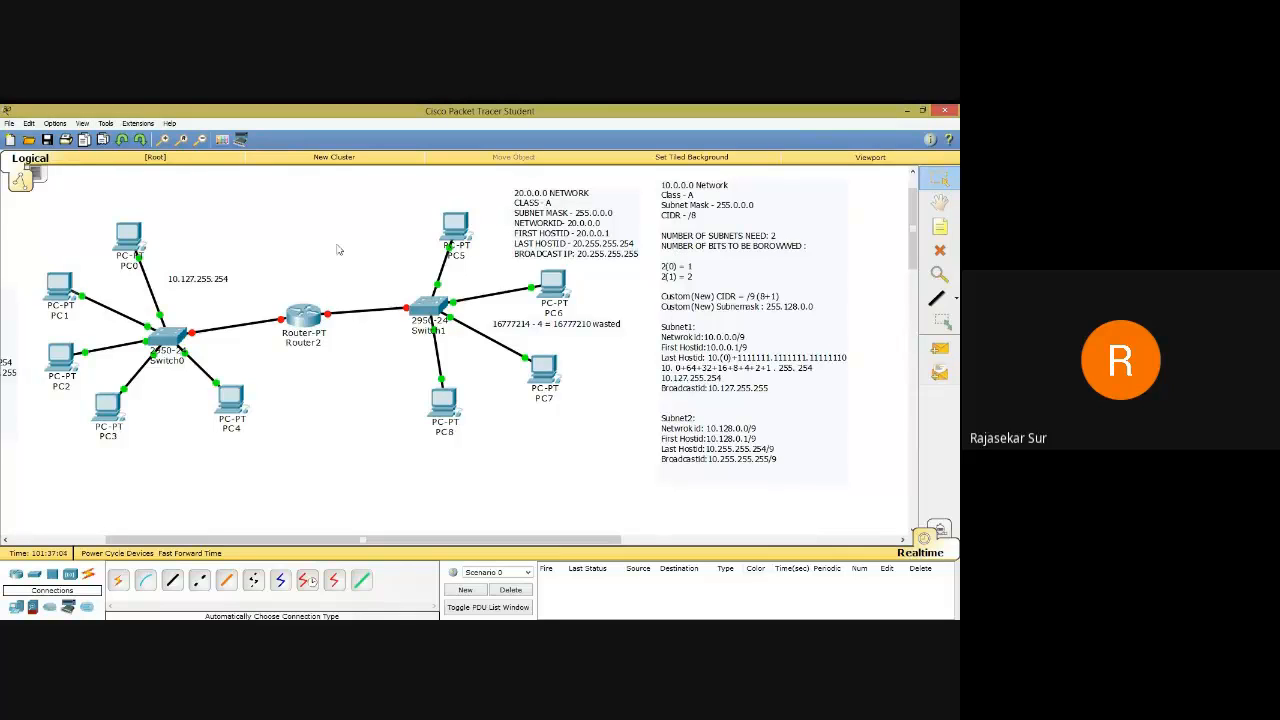
# Add the note 10.255.255.254 above the link between the router and Switch1.
pyautogui.click(941, 228)
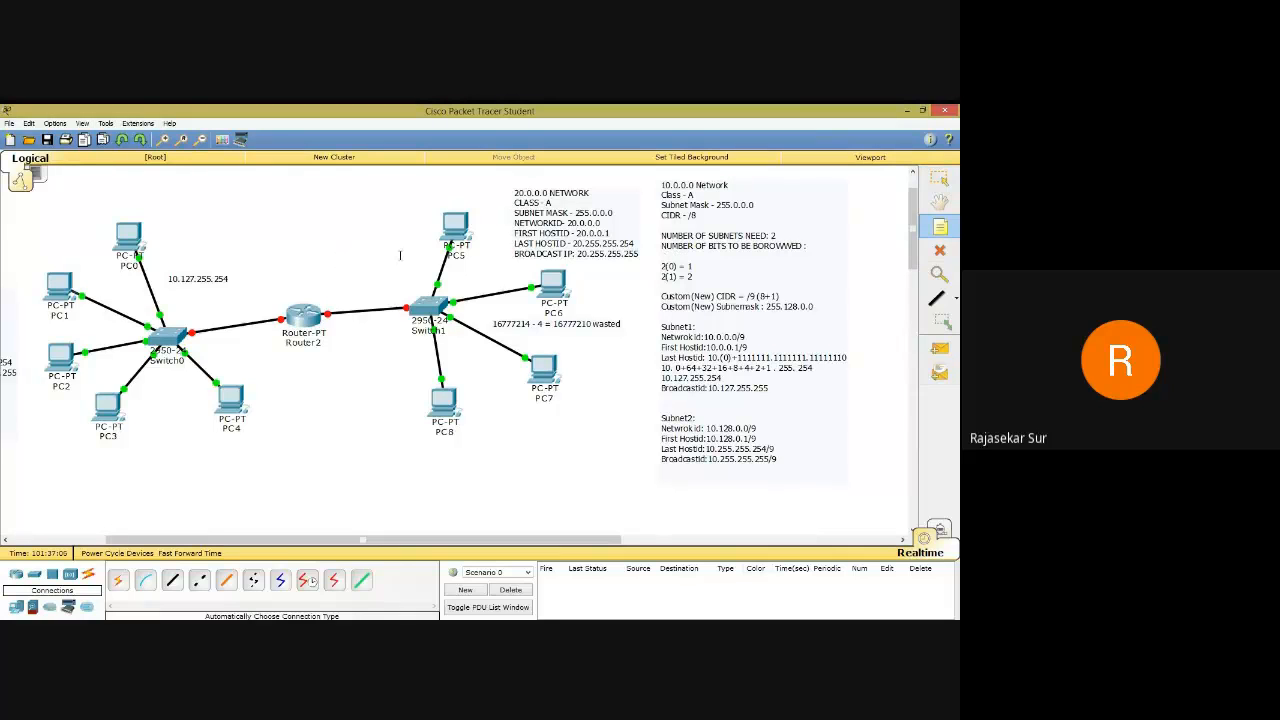
pyautogui.click(322, 258)
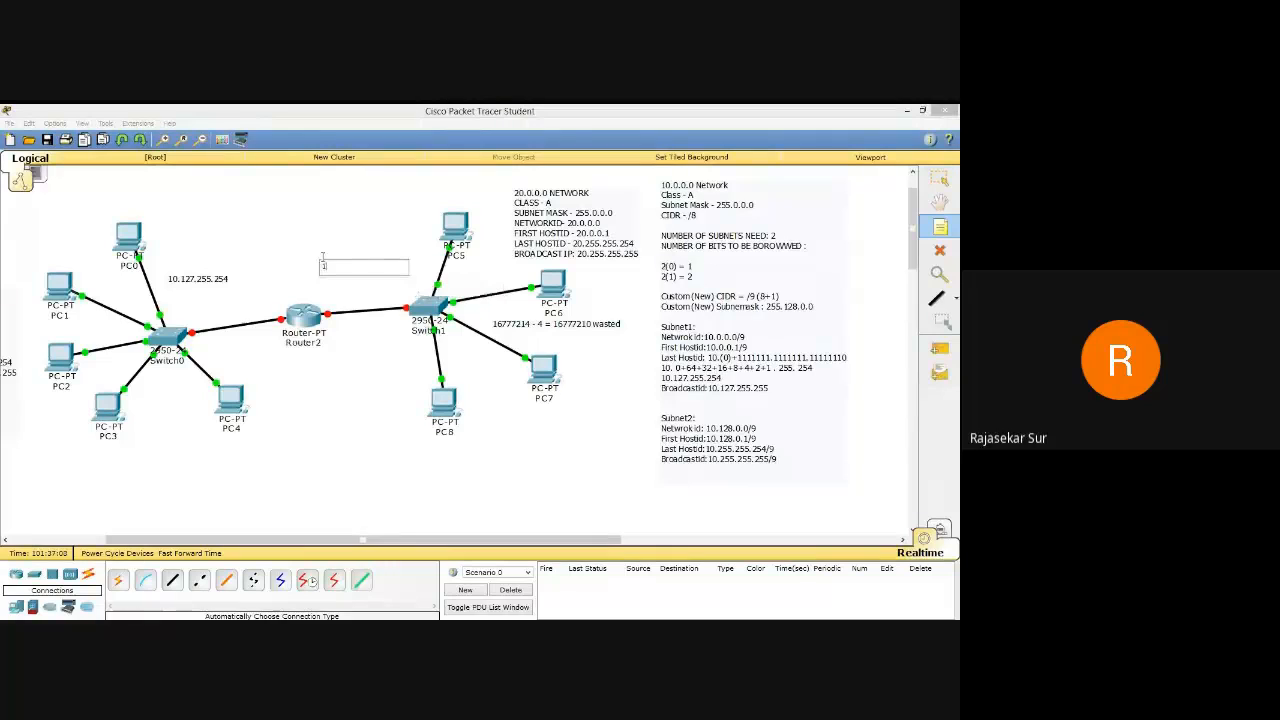
pyautogui.write('10.255.255.1')
pyautogui.press('BackSpace')
pyautogui.click(939, 179)
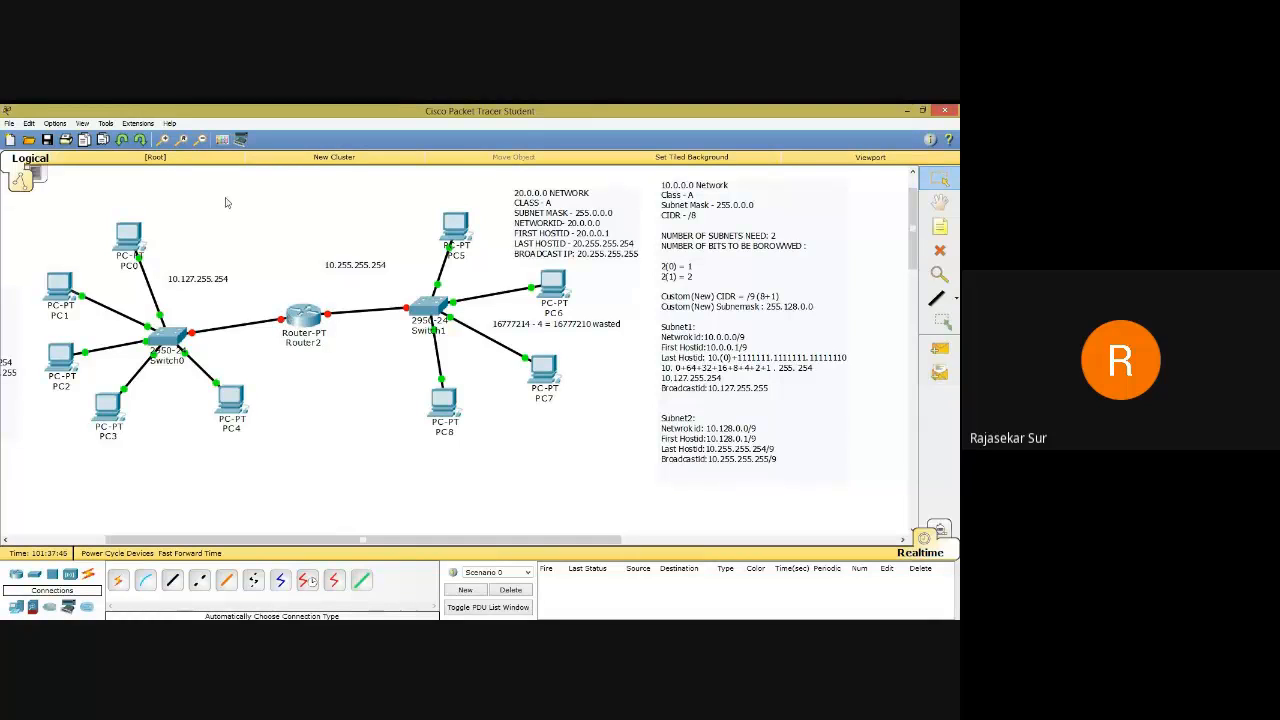
# Set the IP address of Router2's FastEthernet0/0 interface to 10.127.255.254.
pyautogui.click(183, 141)
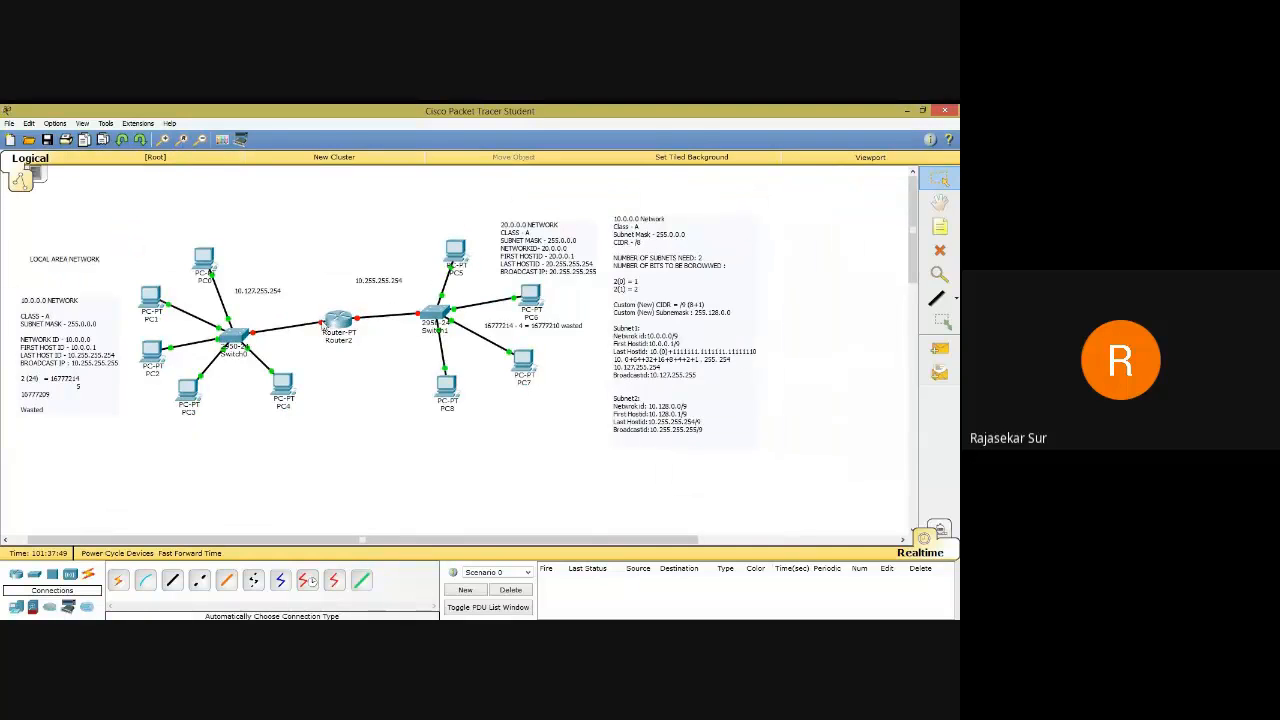
pyautogui.moveTo(323, 325)
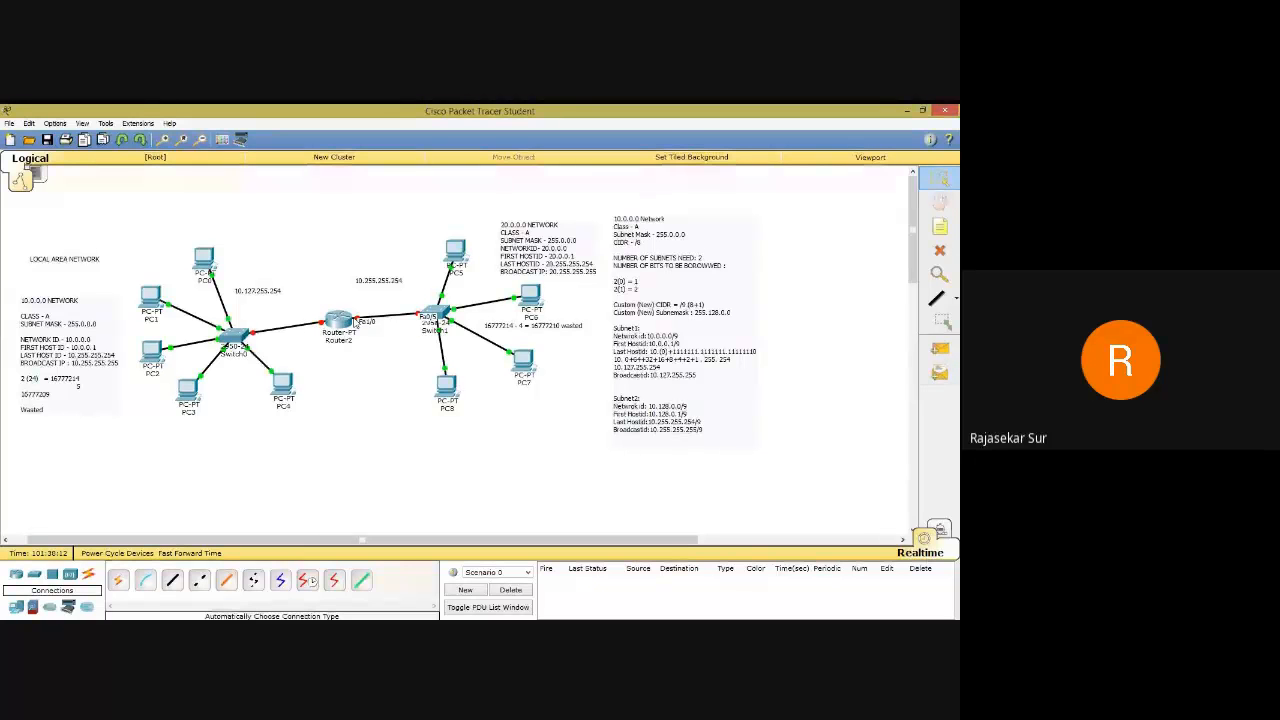
pyautogui.click(340, 321)
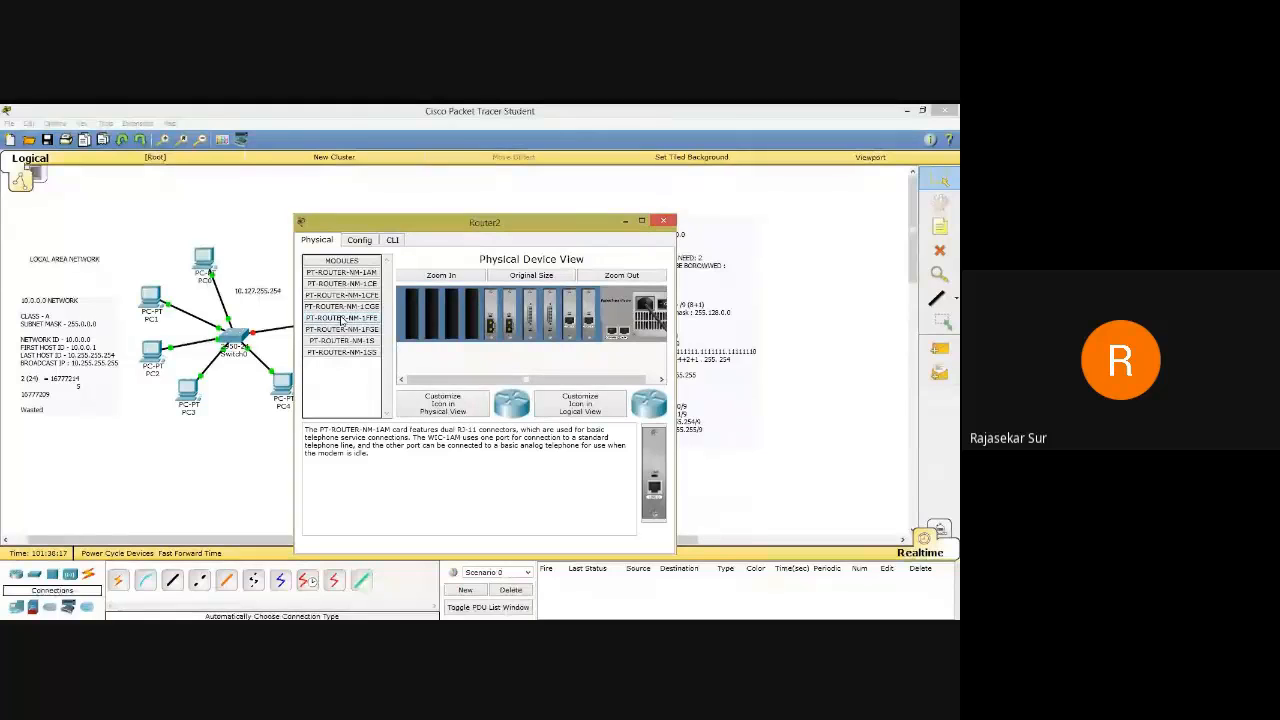
pyautogui.click(359, 241)
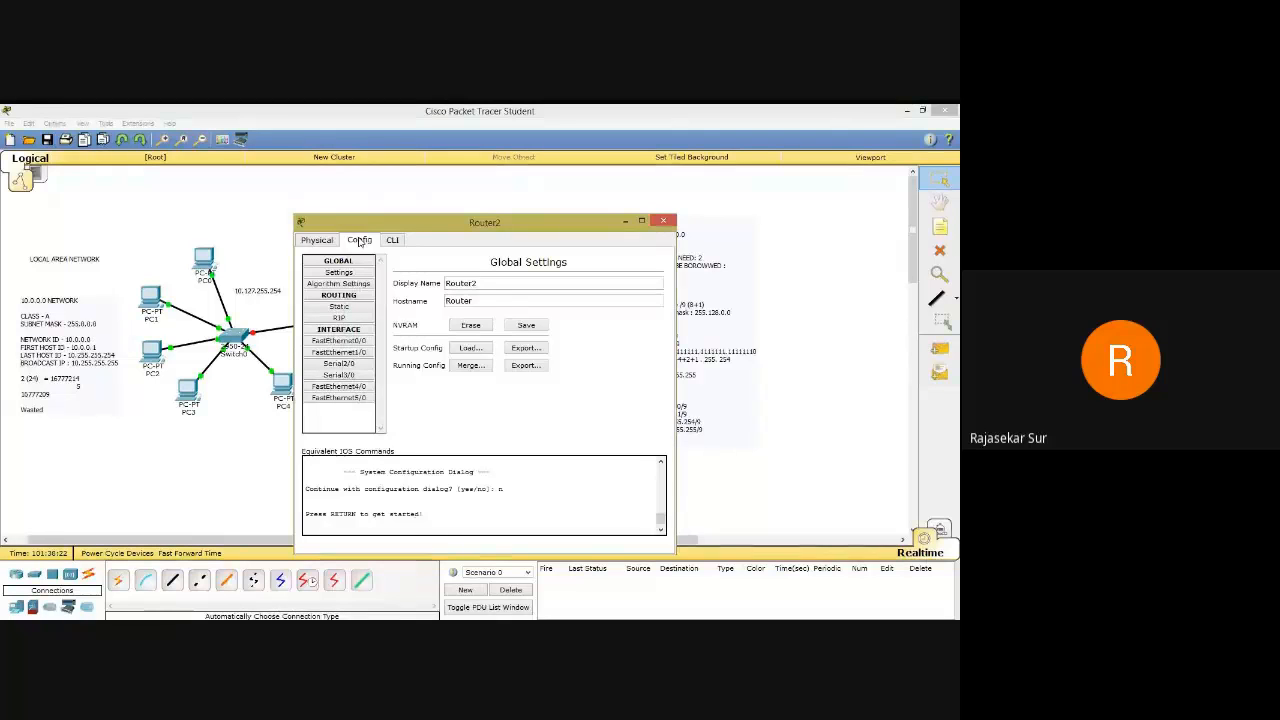
pyautogui.click(349, 342)
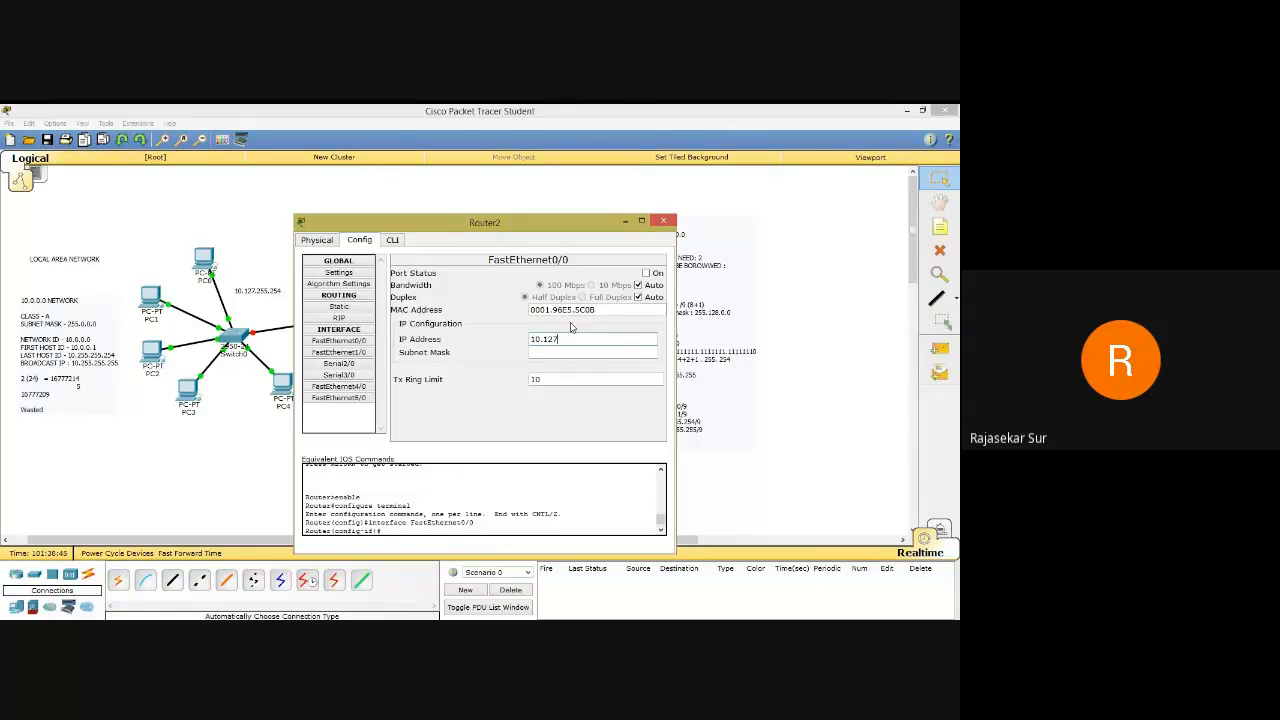
pyautogui.write('55.254')
# Set the subnet mask of Router2's FastEthernet0/0 interface to 255.128.0.0.
pyautogui.click(575, 355)
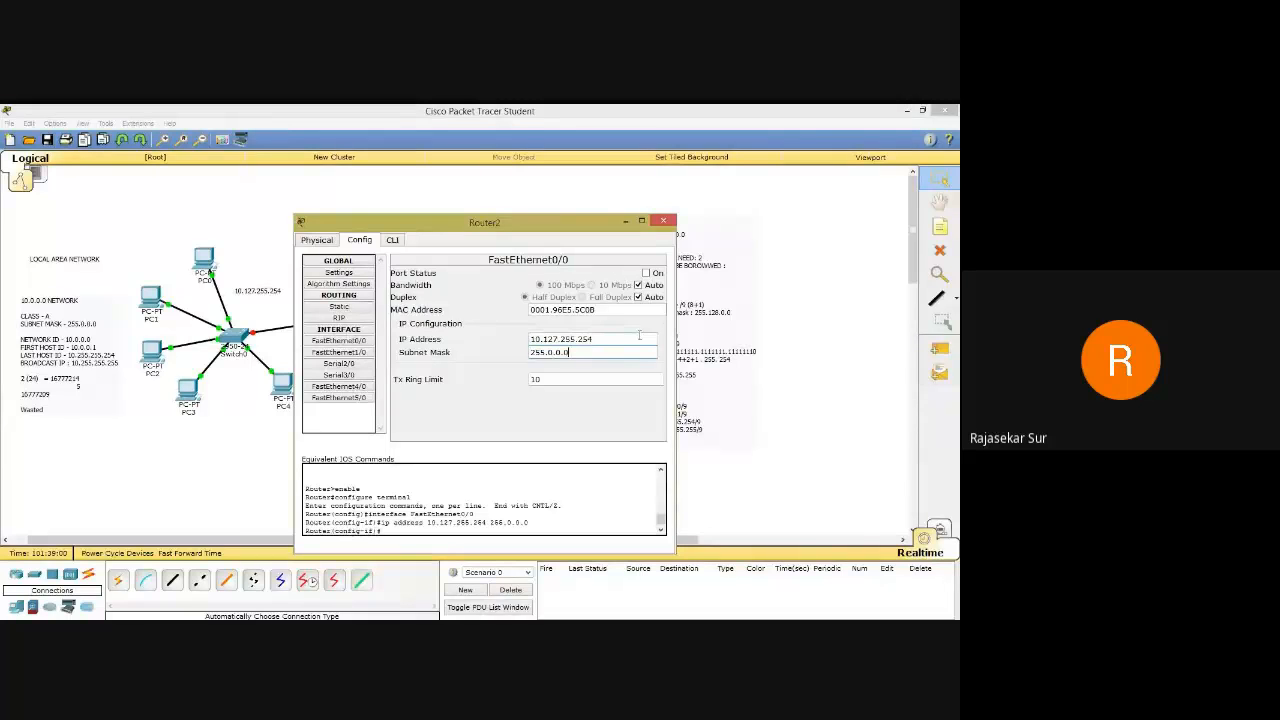
pyautogui.press('BackSpace')
pyautogui.press('BackSpace')
pyautogui.press('BackSpace')
pyautogui.press('BackSpace')
pyautogui.press('BackSpace')
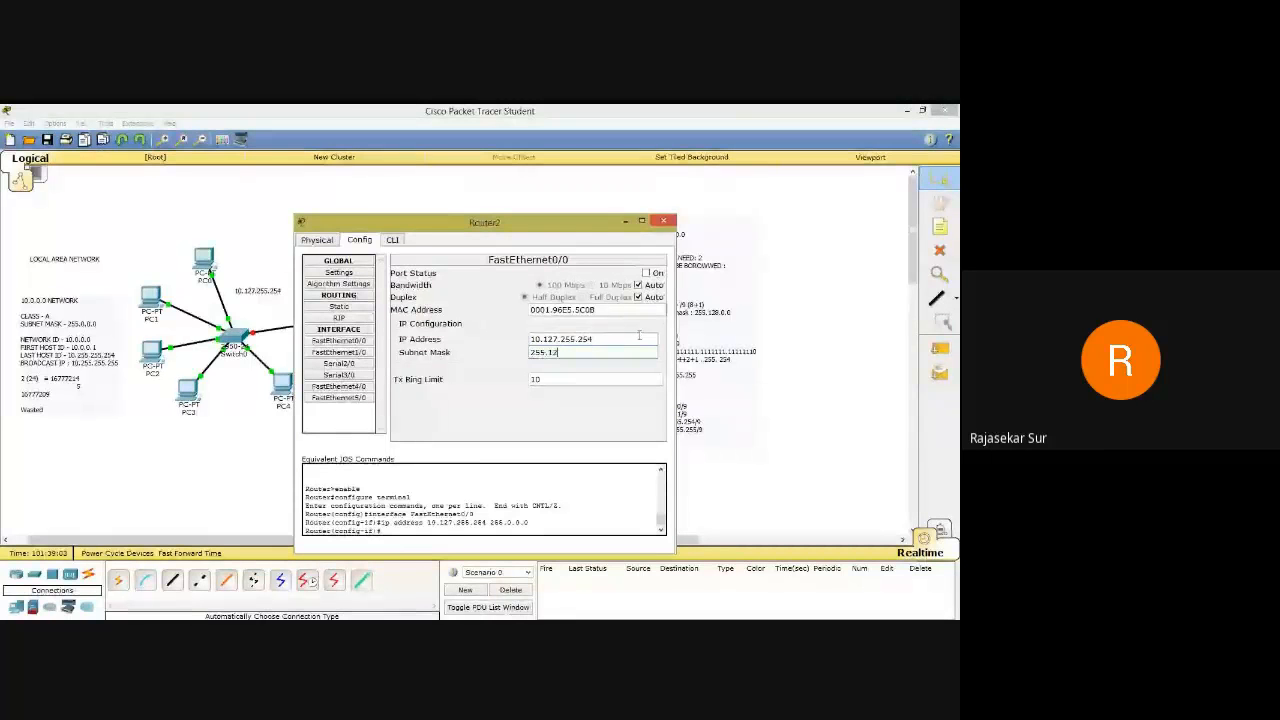
pyautogui.write('128.')
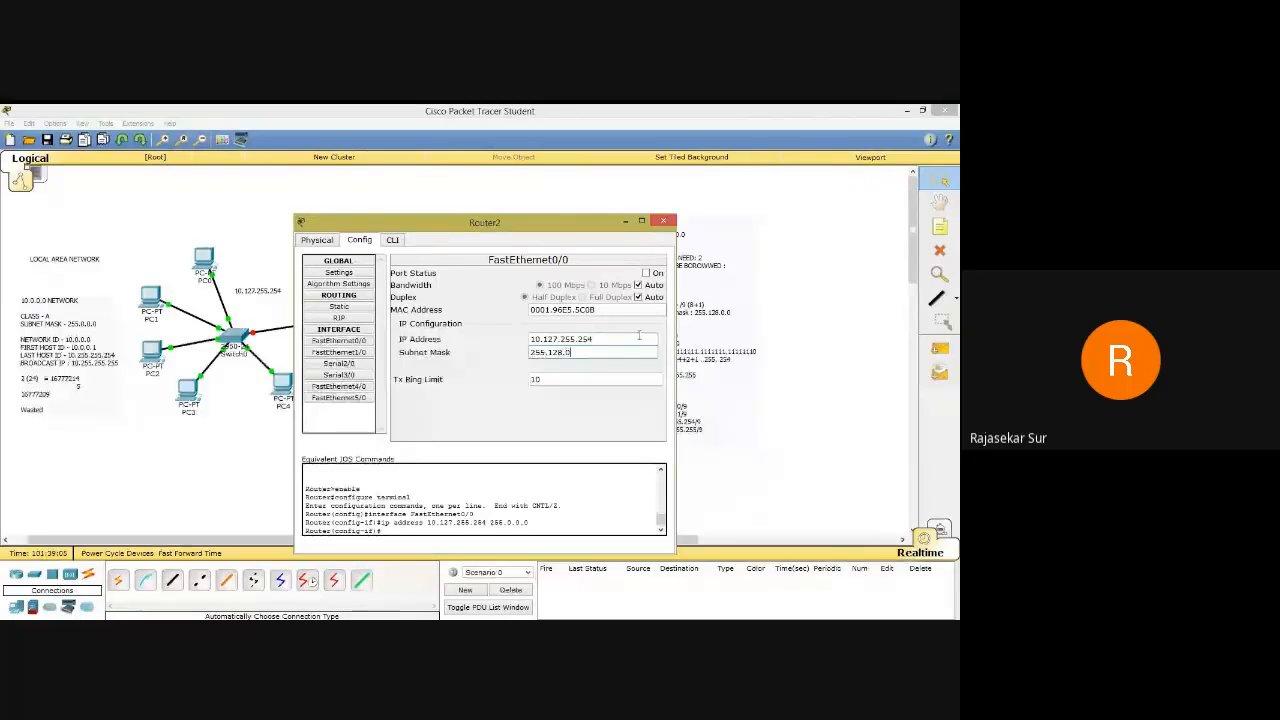
pyautogui.write('0.0')
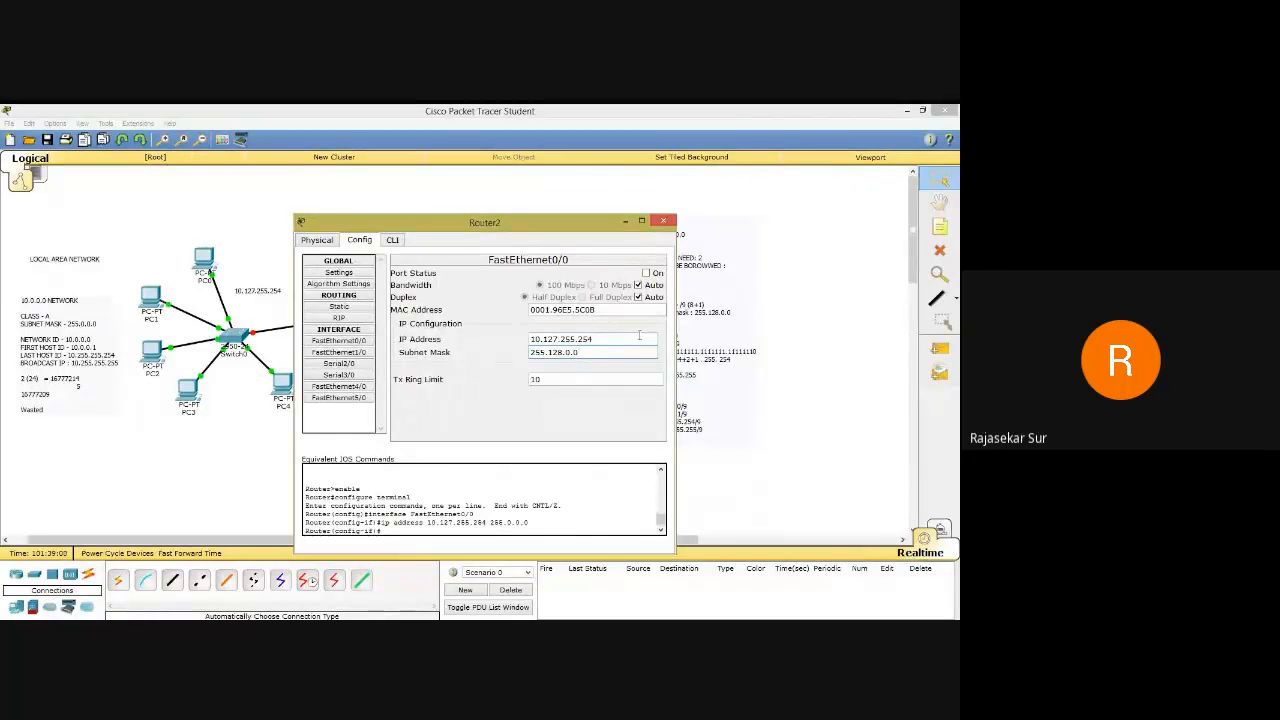
pyautogui.click(633, 341)
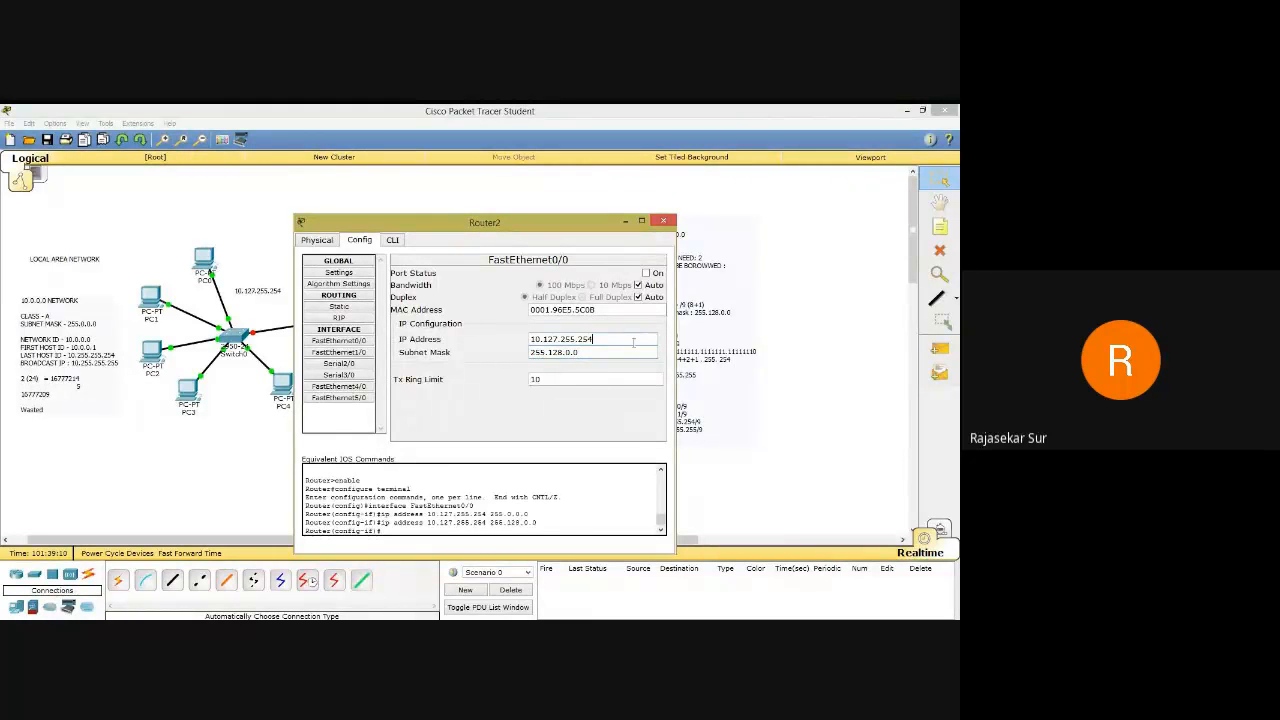
# Turn on the FastEthernet0/0 port and close the Router2 configuration window.
pyautogui.click(648, 273)
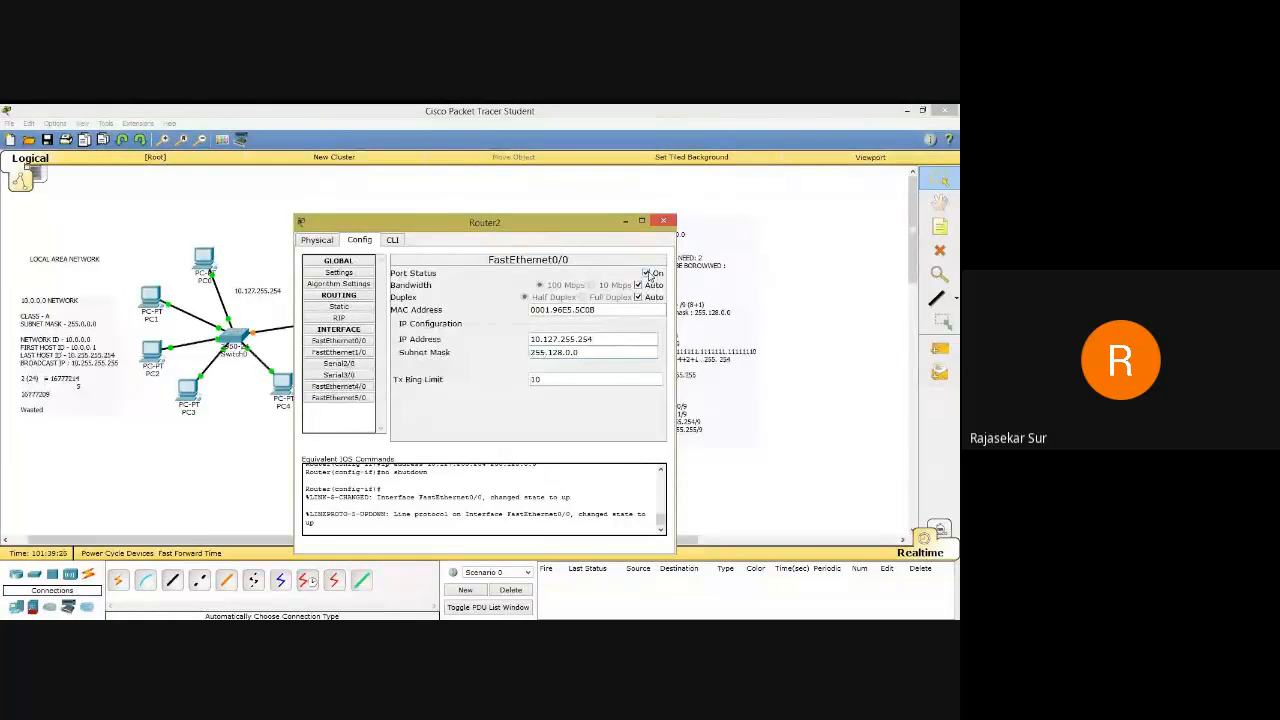
pyautogui.click(668, 222)
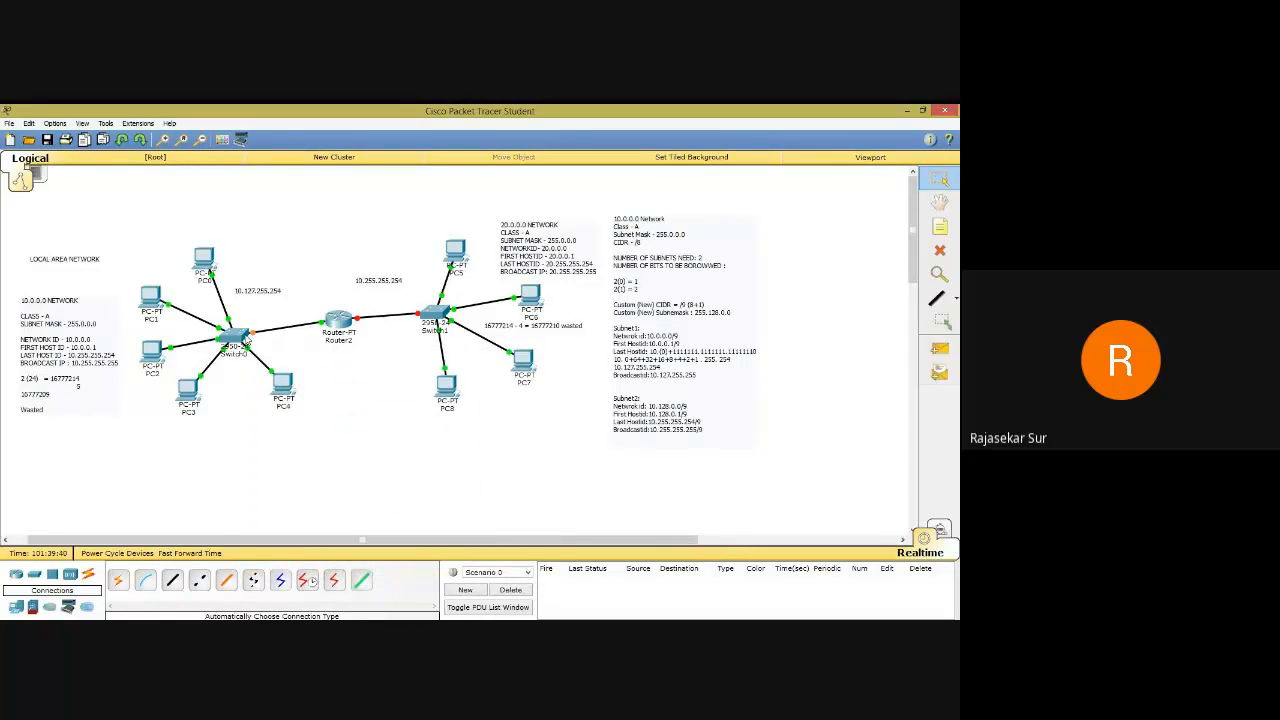
pyautogui.click(245, 341)
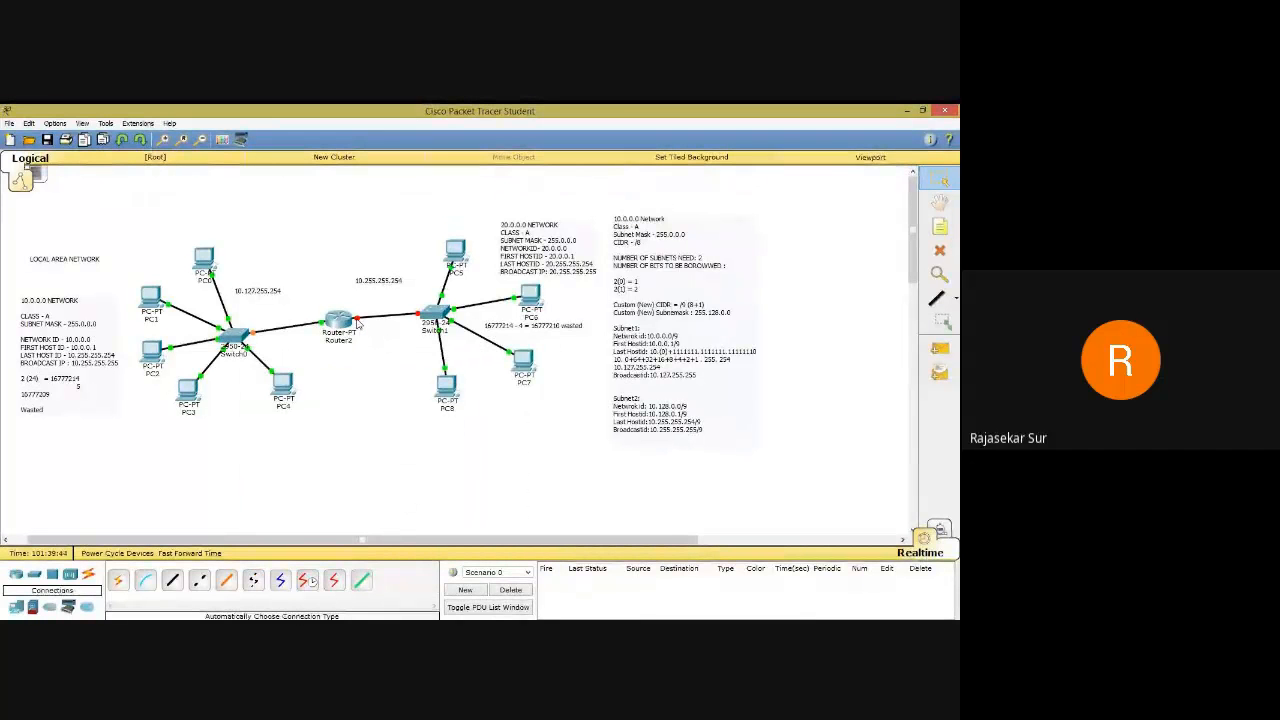
# Give Router2's FastEthernet1/0 interface the IP address 10.255.255.254 and the subnet mask 255.128.0.0.
pyautogui.moveTo(357, 322)
pyautogui.click(338, 316)
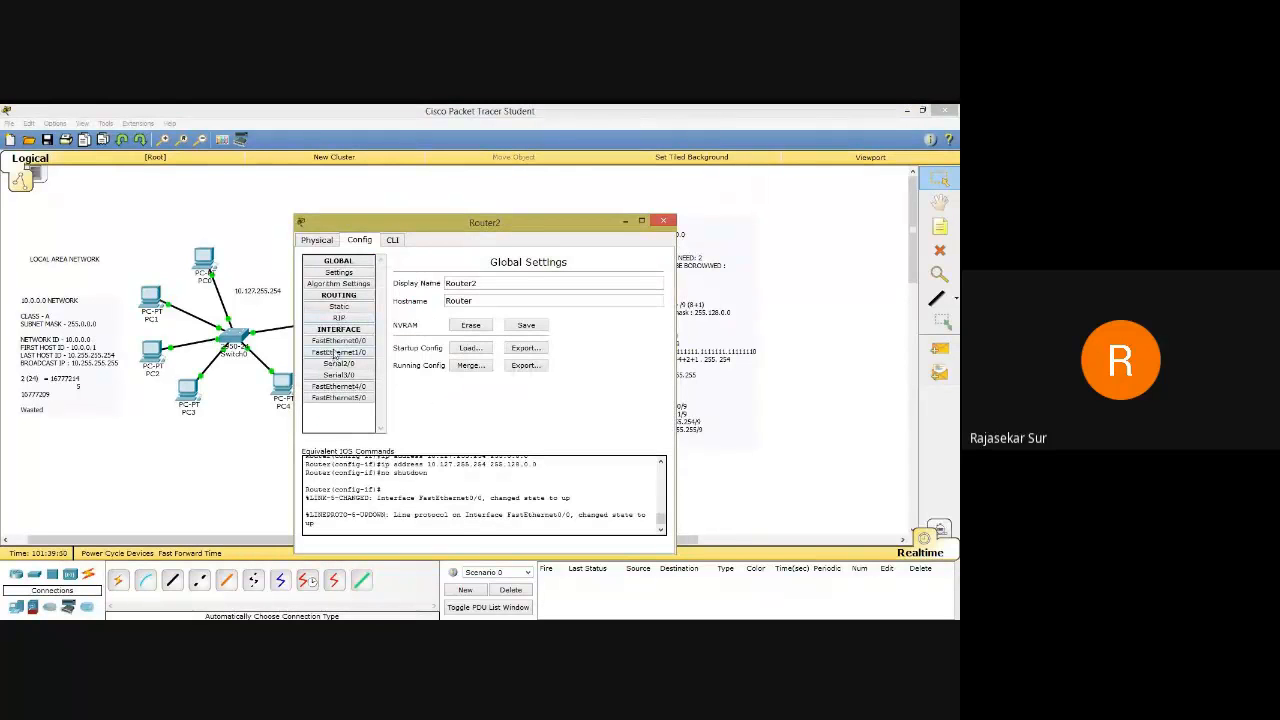
pyautogui.click(338, 352)
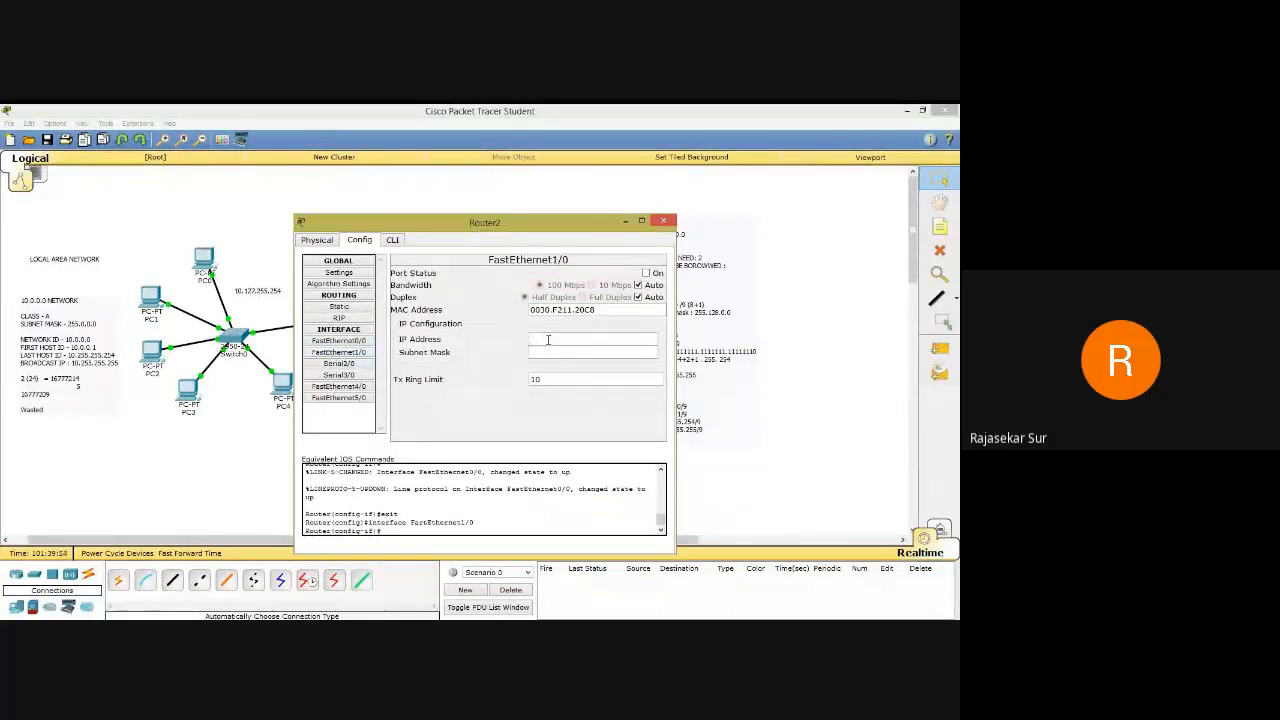
pyautogui.write('10.255.255.254')
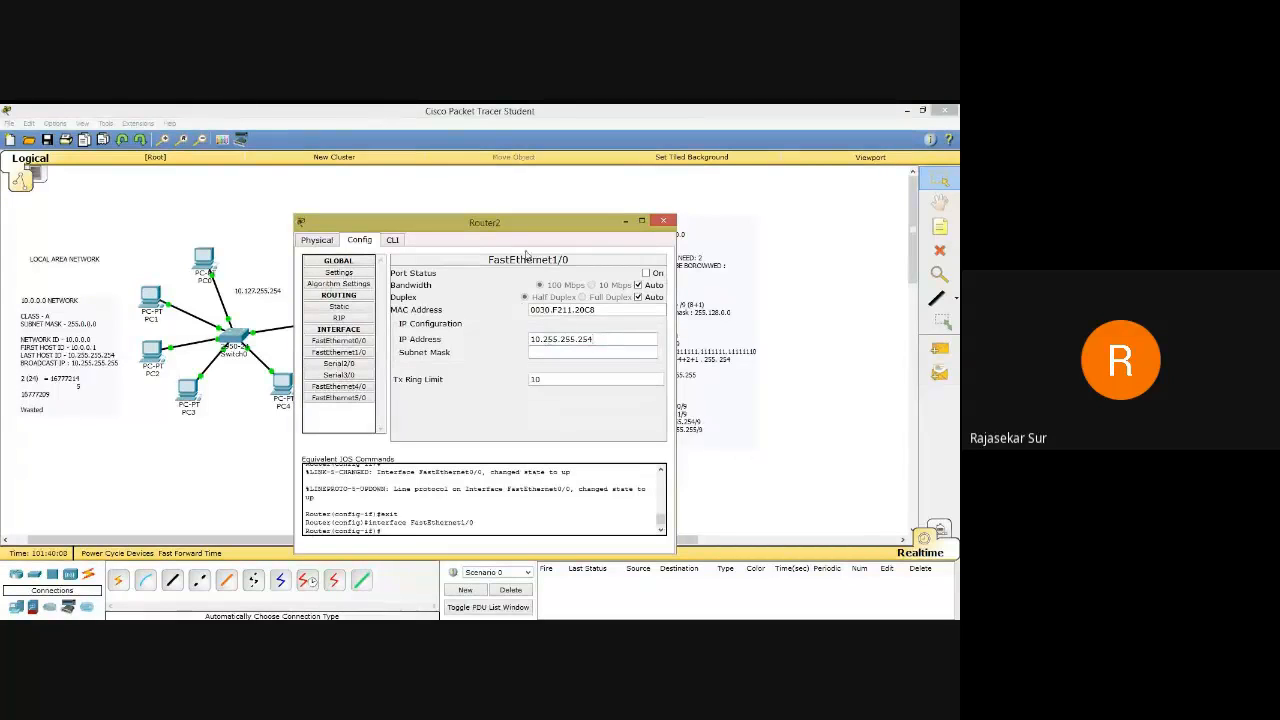
pyautogui.moveTo(511, 230); pyautogui.dragTo(156, 214)
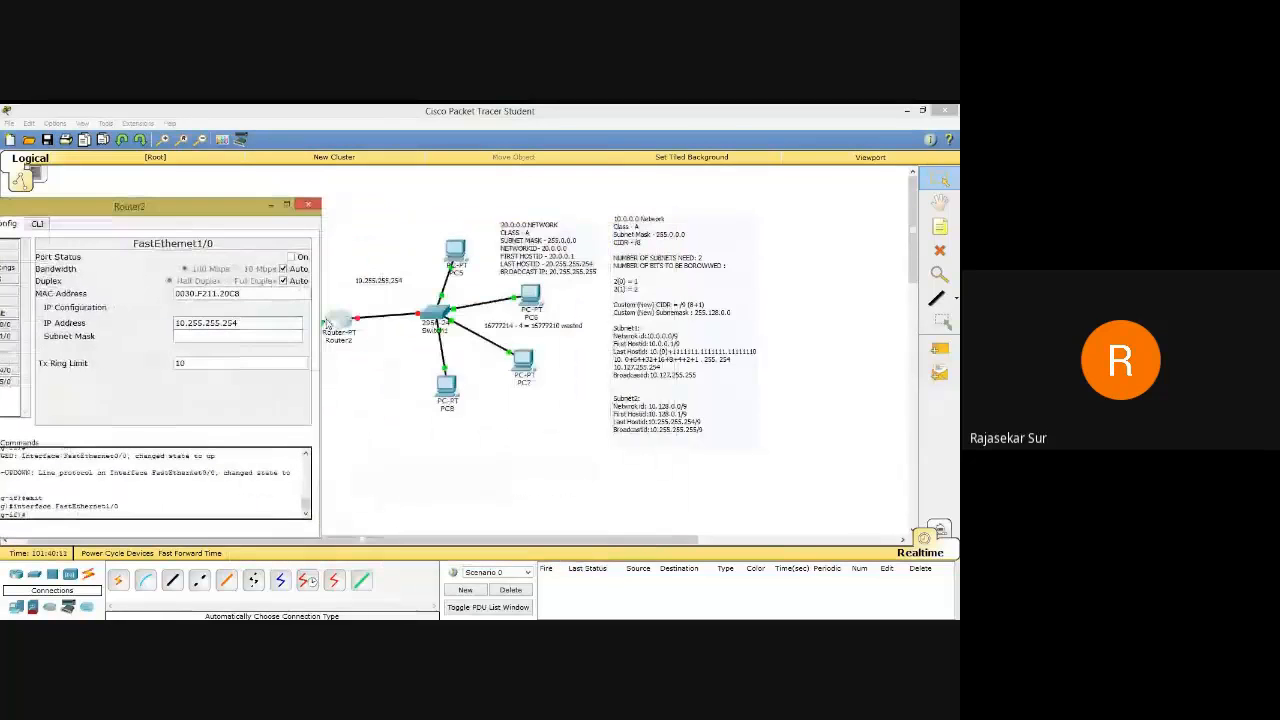
pyautogui.click(245, 336)
pyautogui.write('255.128.0.0')
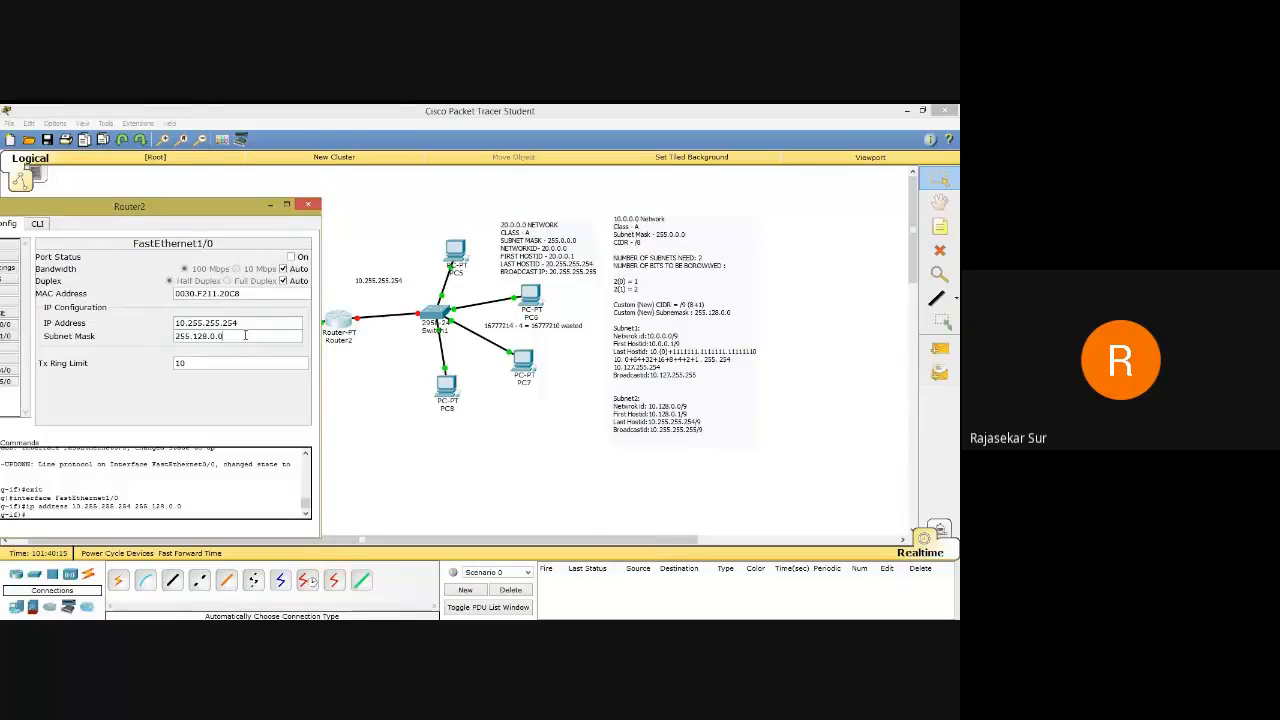
pyautogui.moveTo(192, 337); pyautogui.dragTo(210, 337)
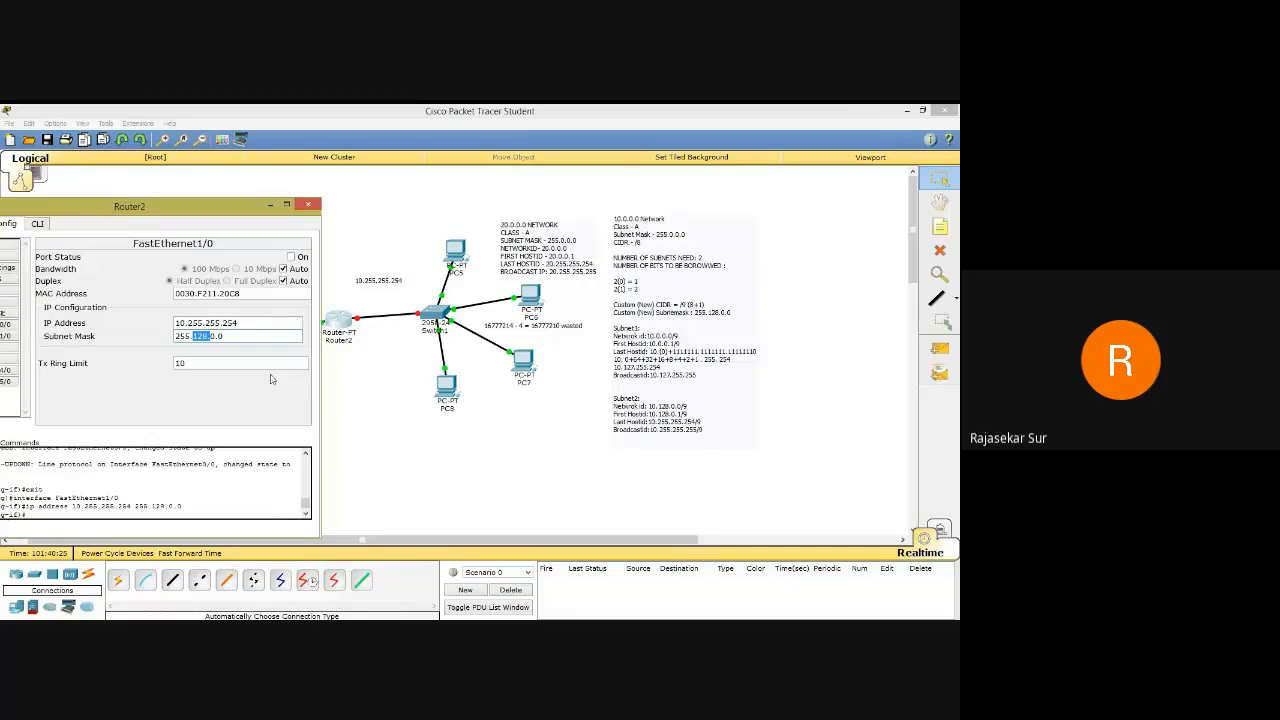
# Turn on the FastEthernet1/0 port and close the Router2 configuration window.
pyautogui.click(291, 258)
pyautogui.click(291, 258)
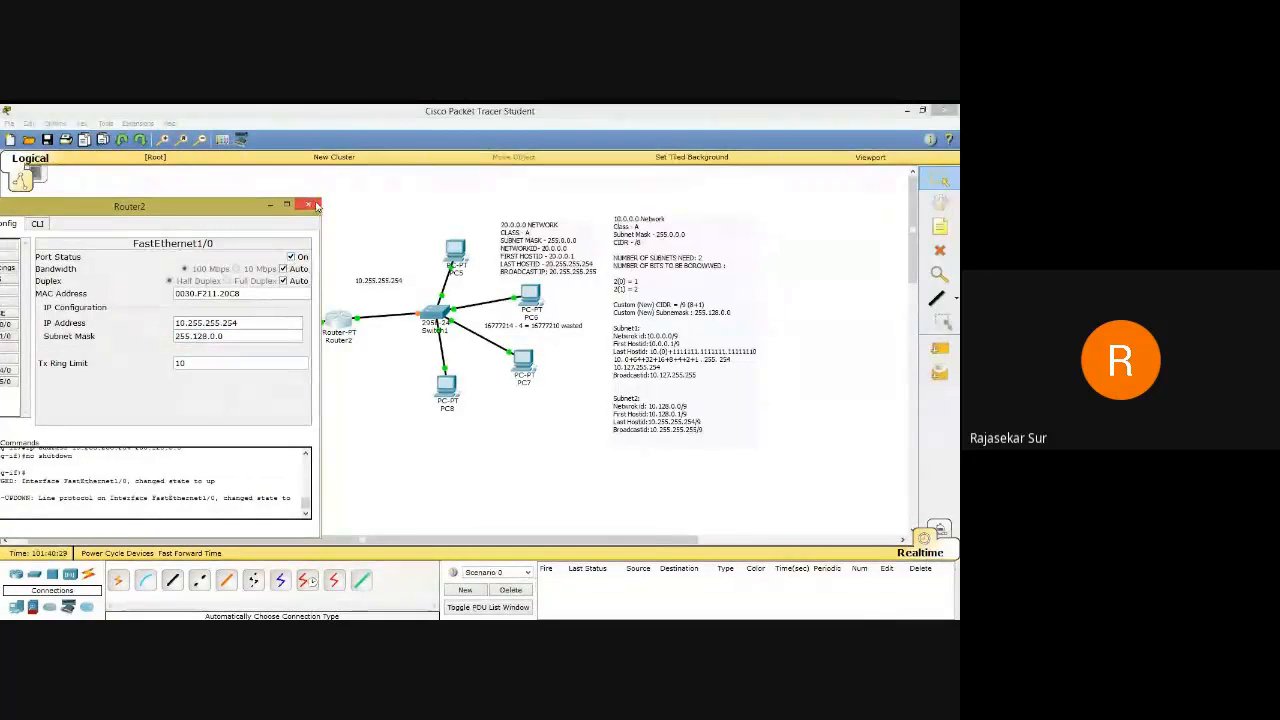
pyautogui.click(310, 205)
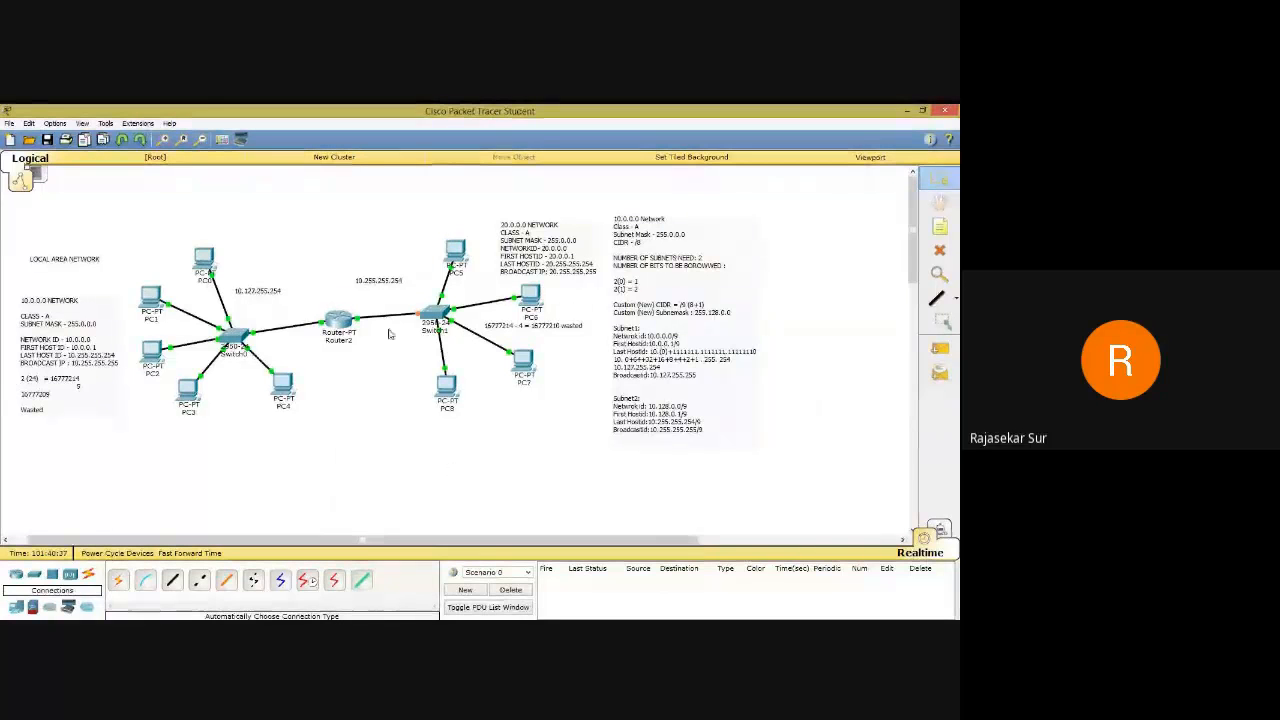
# Switch to Simulation mode and add a simple PDU from PC5 to PC3.
pyautogui.click(164, 140)
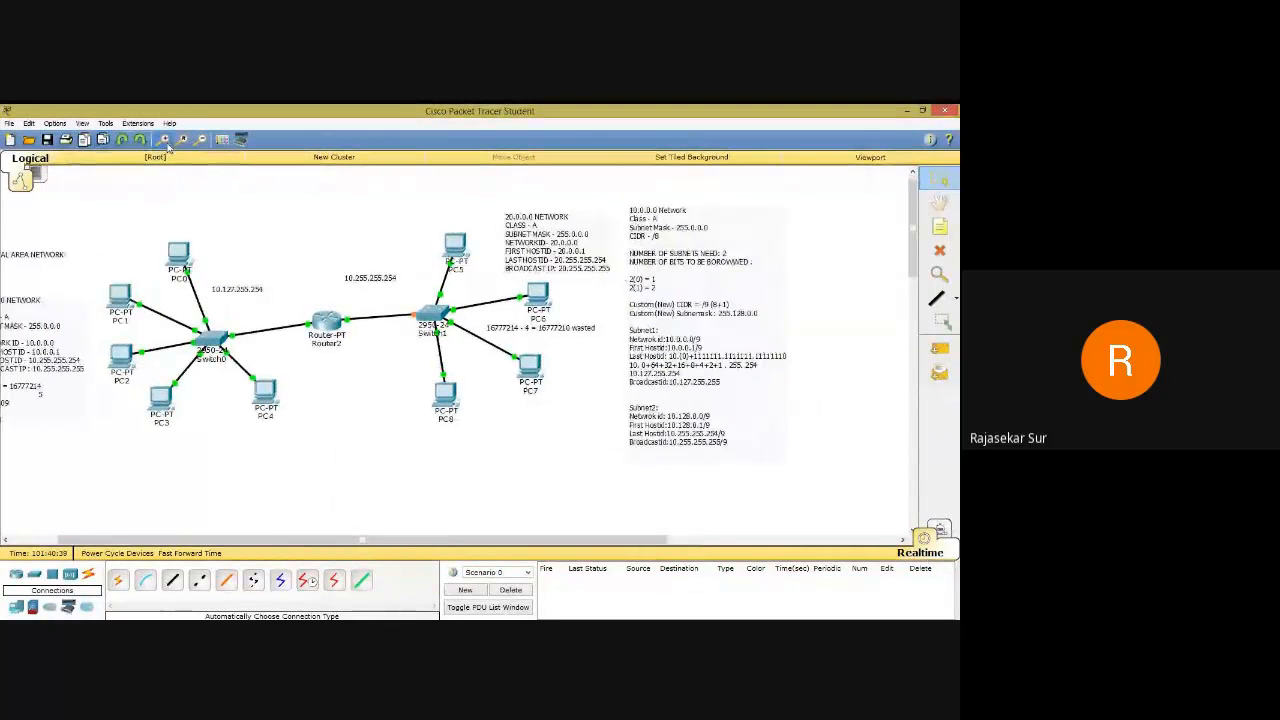
pyautogui.click(165, 140)
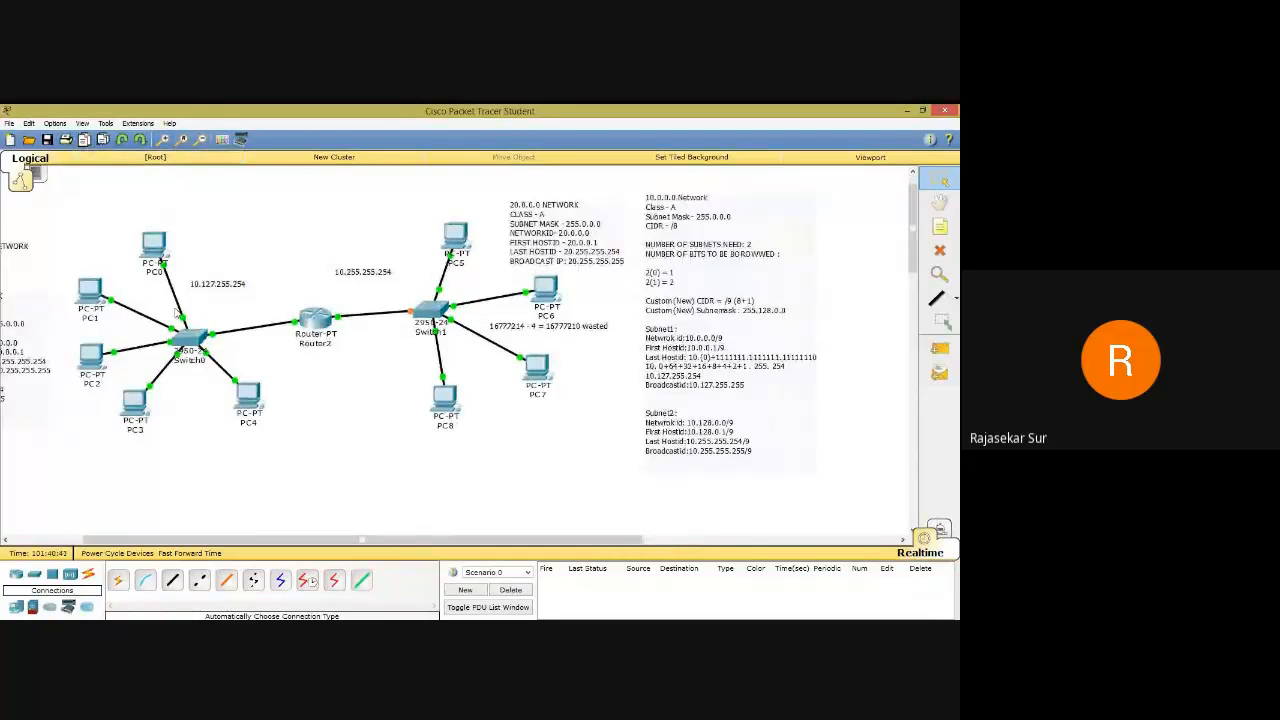
pyautogui.moveTo(508, 543); pyautogui.dragTo(445, 543)
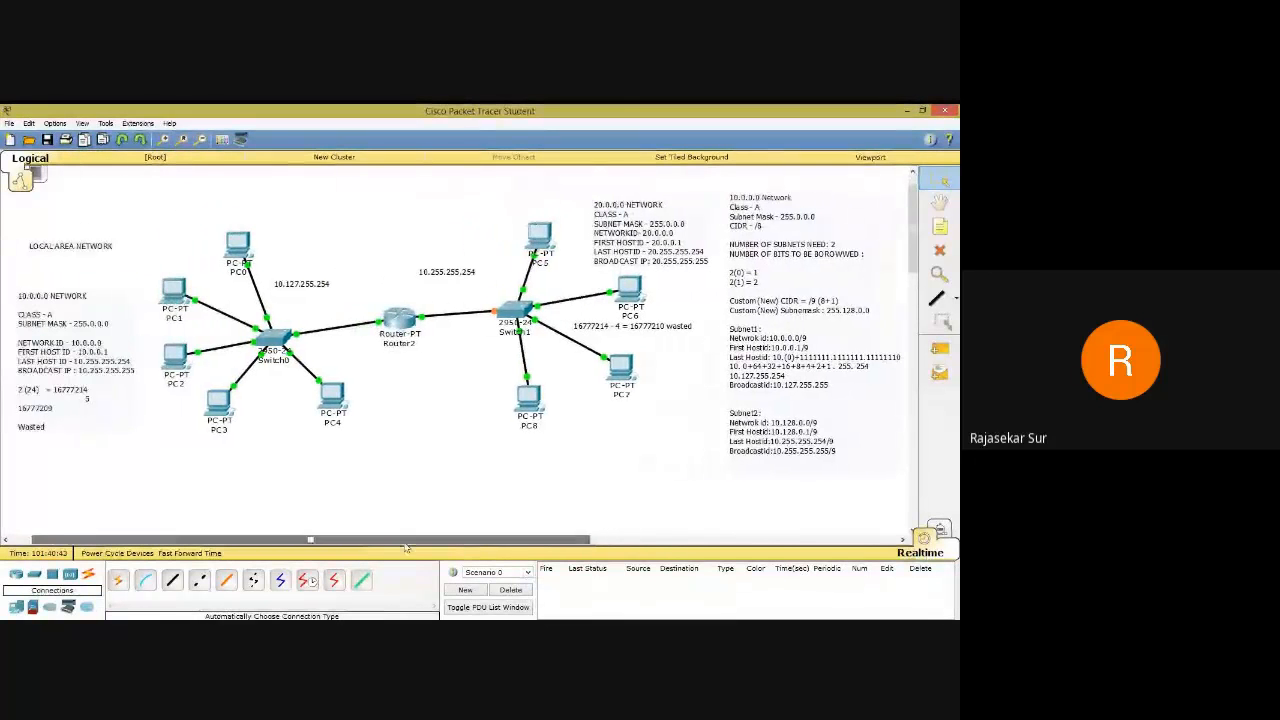
pyautogui.click(164, 140)
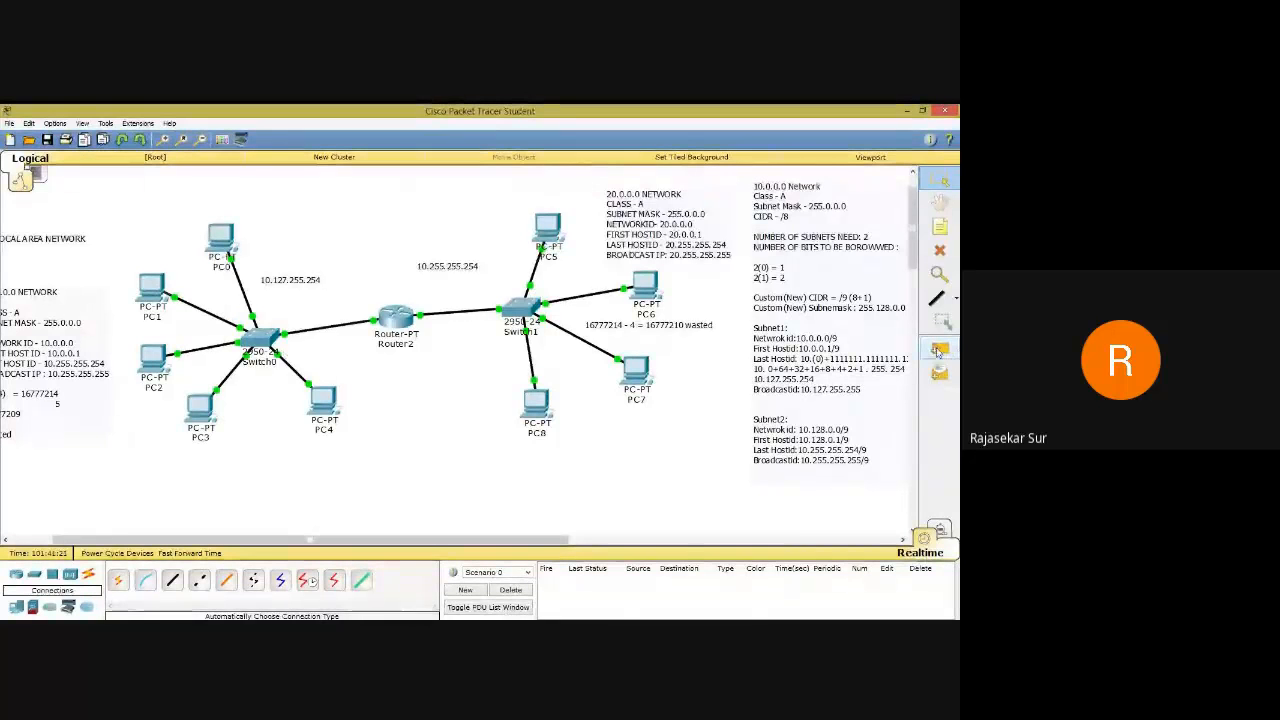
pyautogui.click(940, 530)
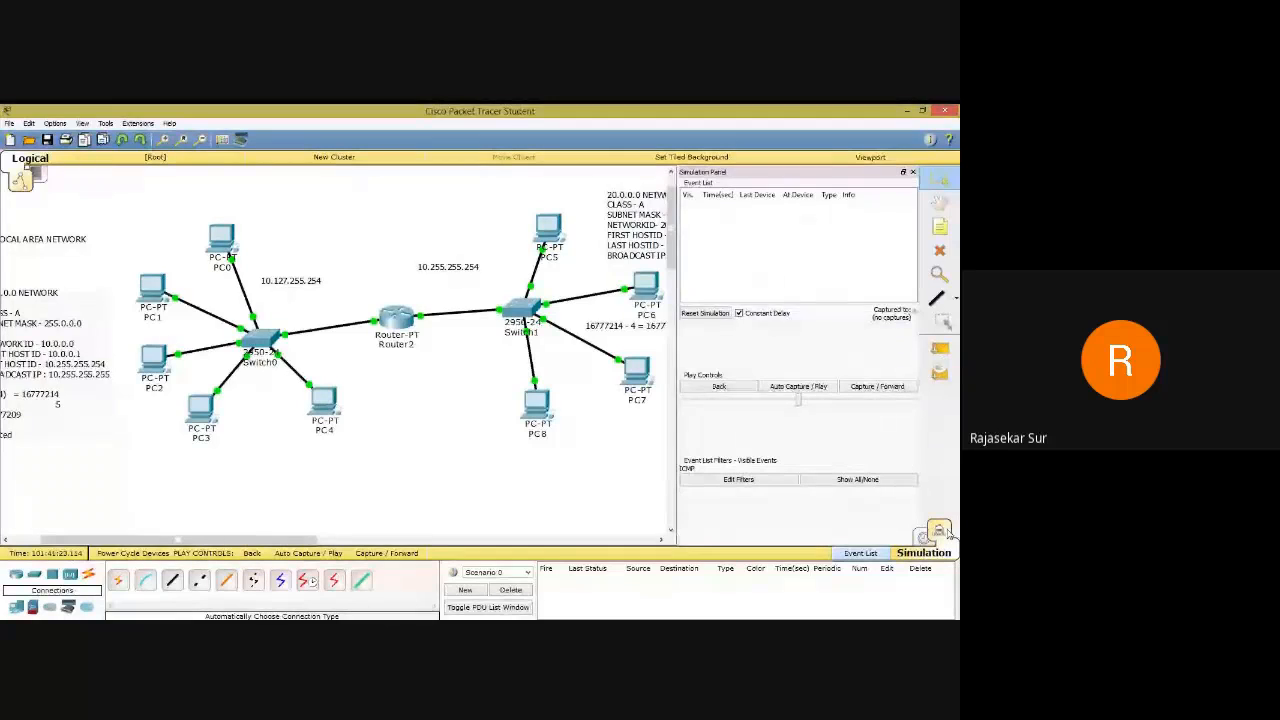
pyautogui.click(940, 349)
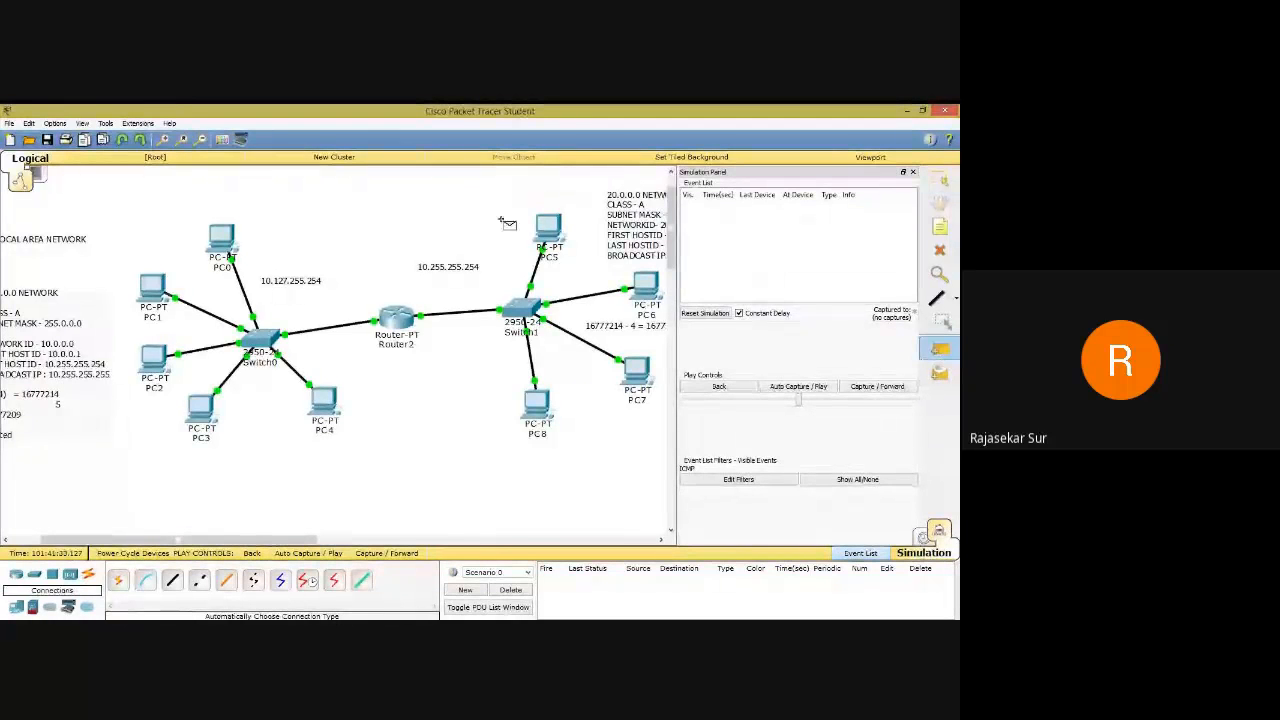
pyautogui.click(552, 230)
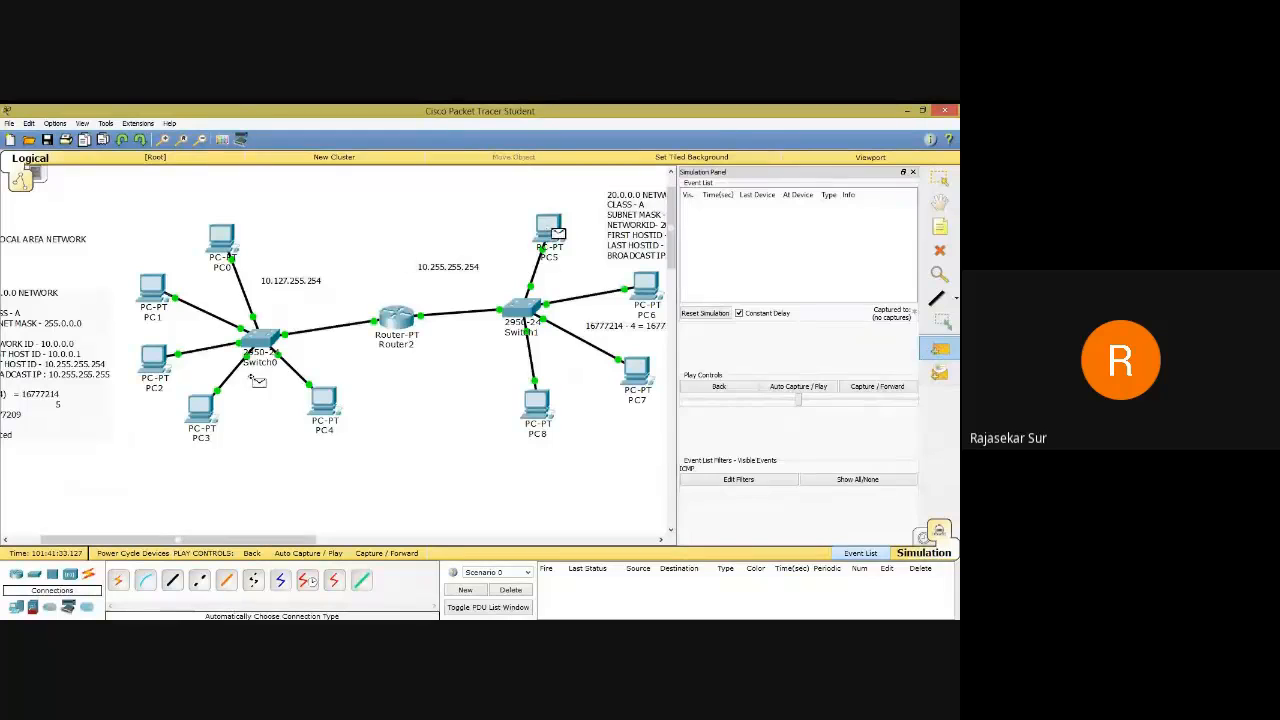
pyautogui.click(200, 413)
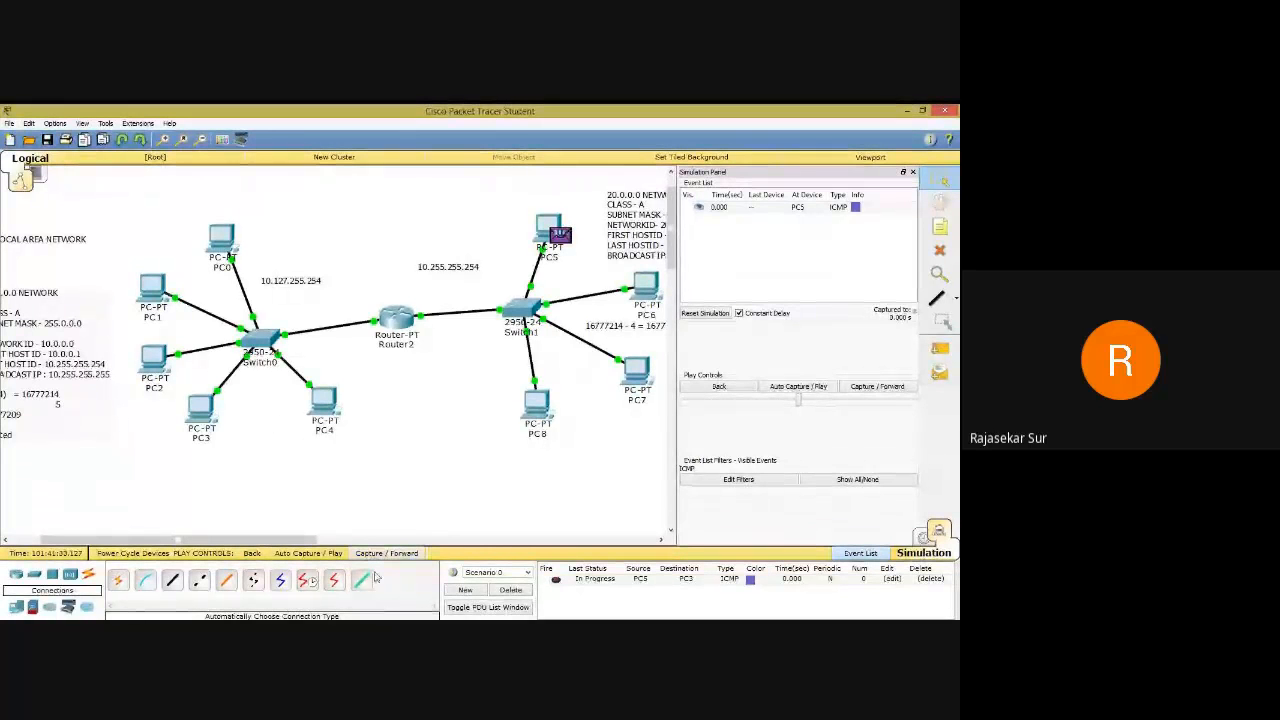
# Run the simulation of the PDU from PC5 to PC3 with automatic capture and clear the full event list.
pyautogui.click(787, 387)
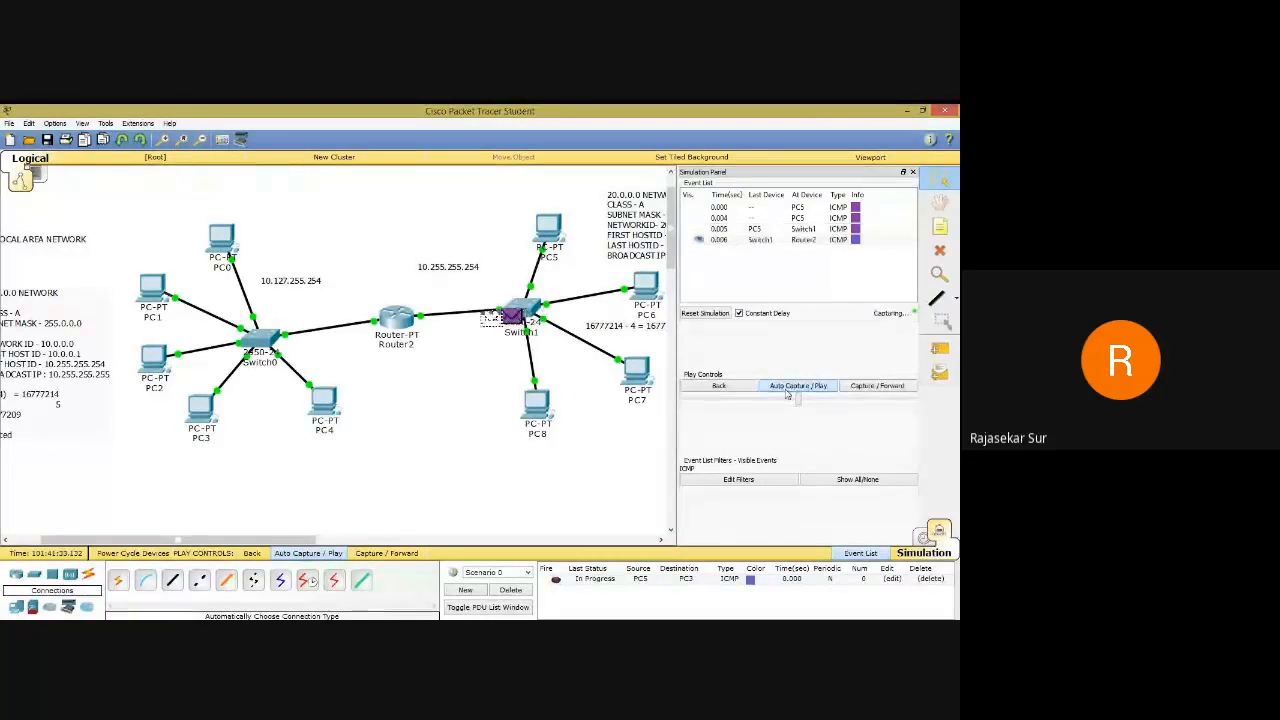
pyautogui.click(787, 394)
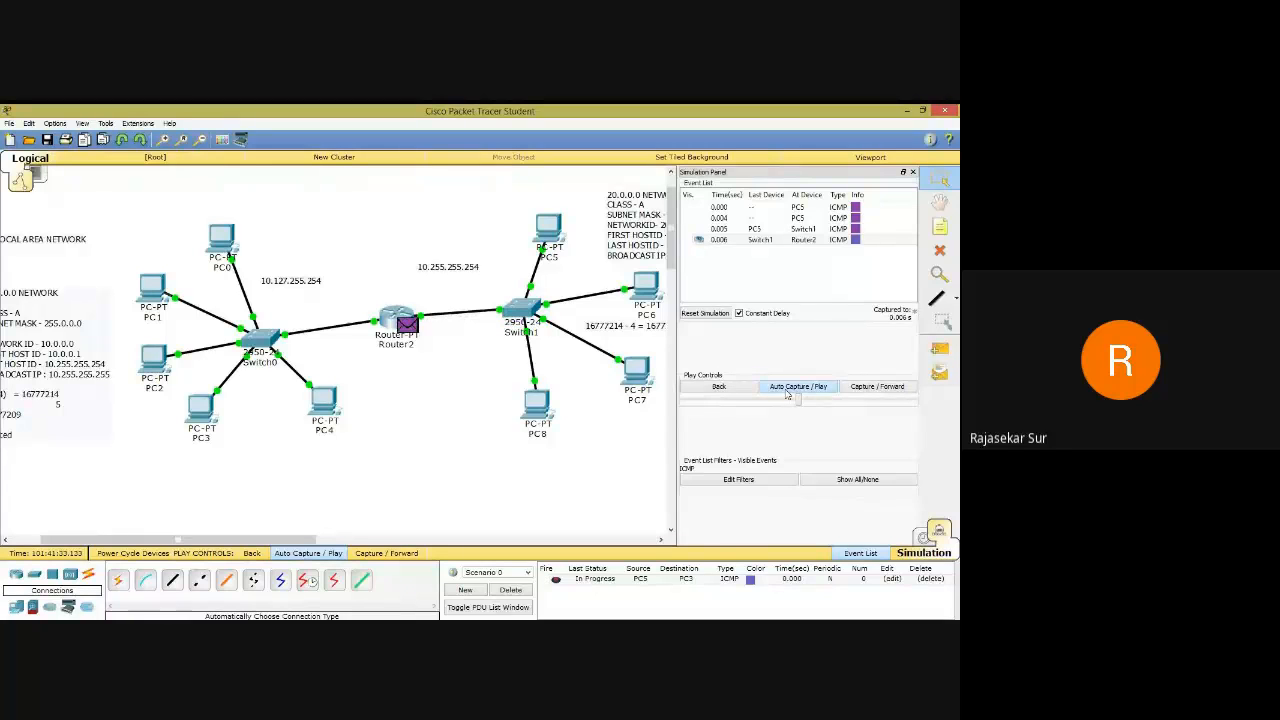
pyautogui.click(787, 394)
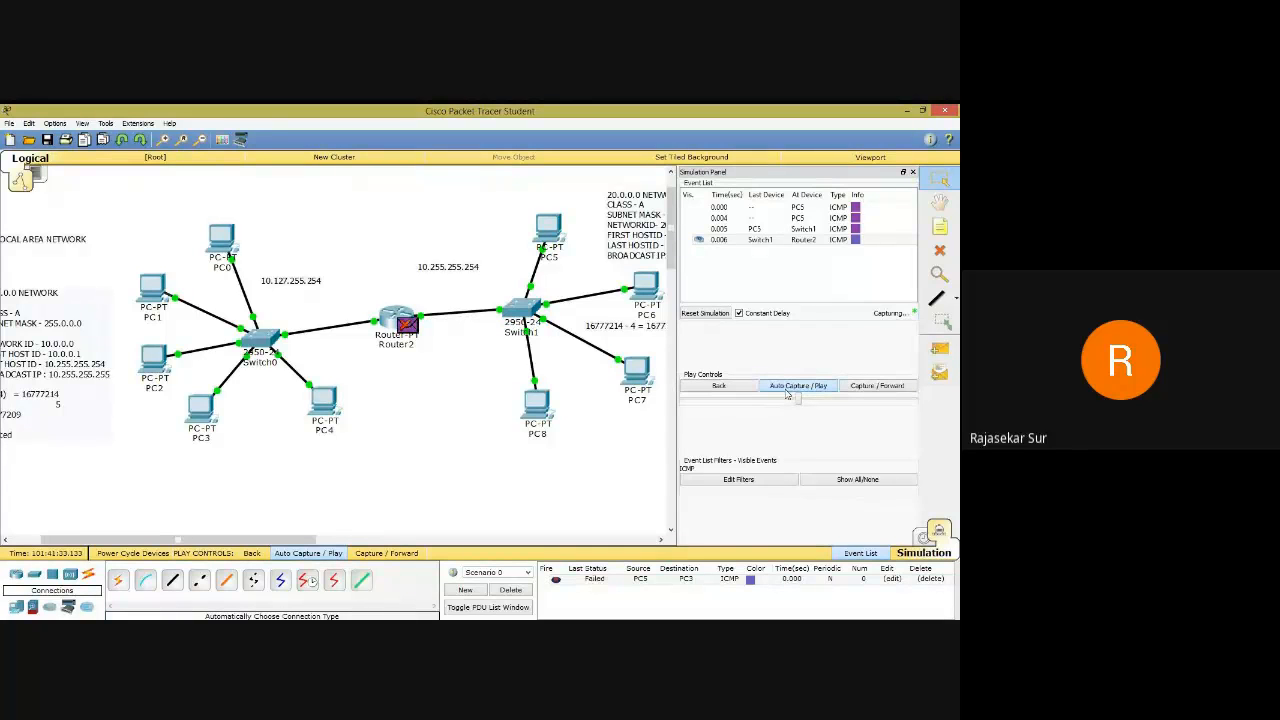
pyautogui.click(787, 394)
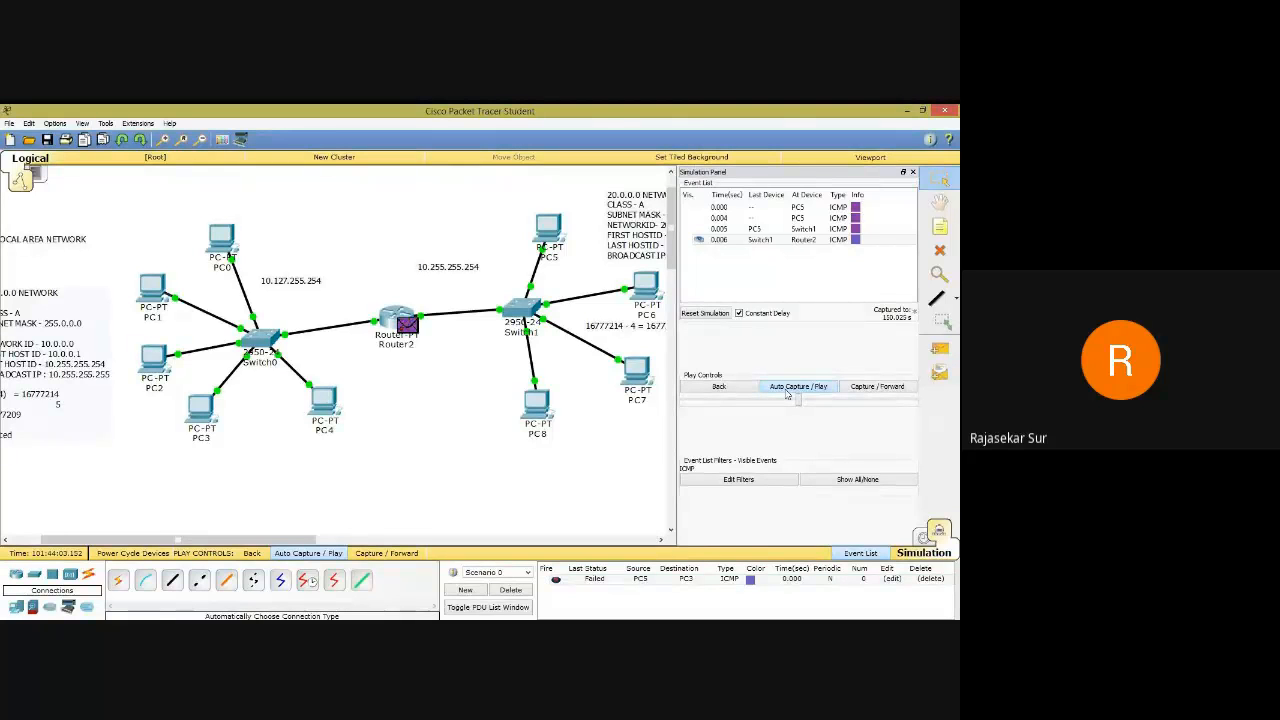
pyautogui.click(787, 394)
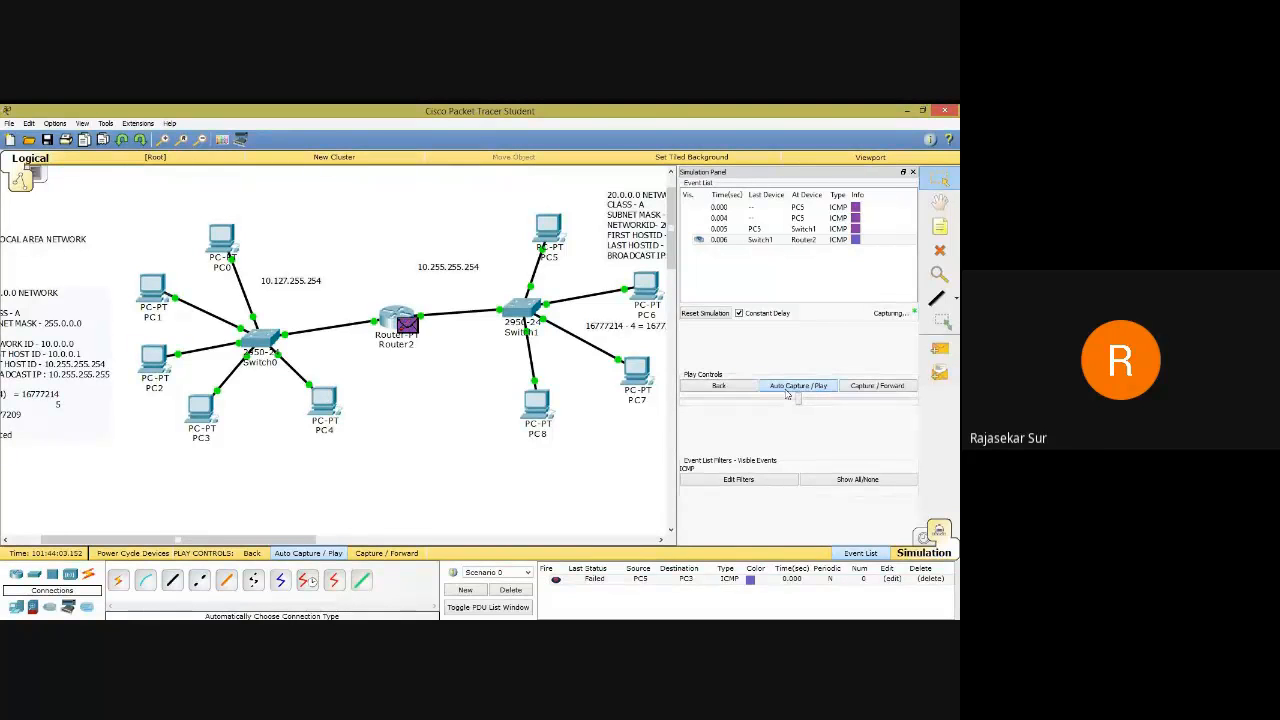
pyautogui.click(787, 394)
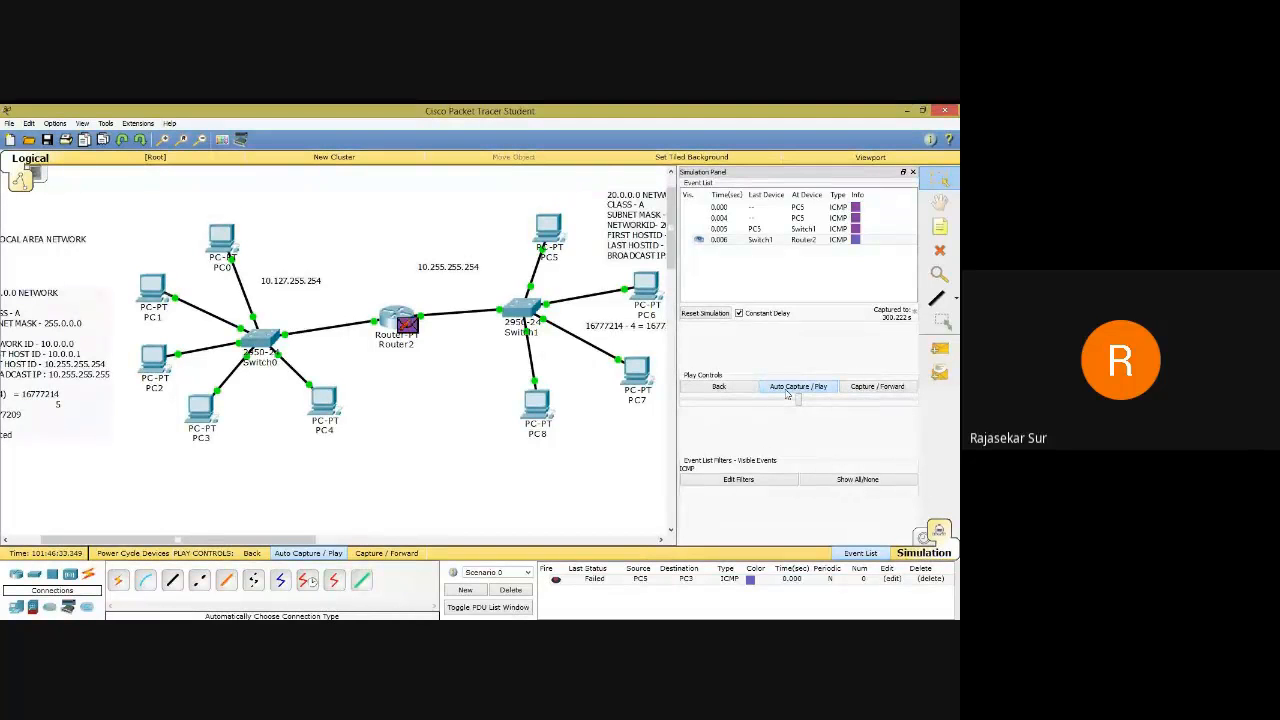
pyautogui.click(787, 394)
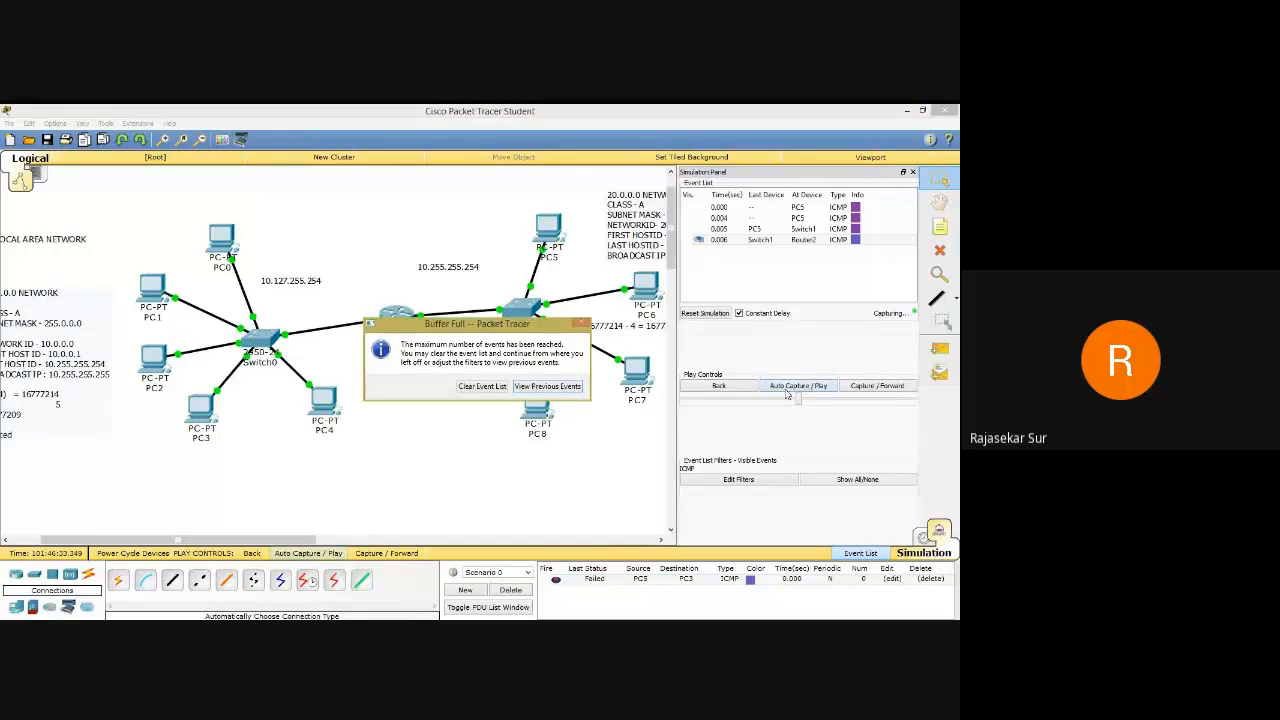
pyautogui.click(490, 392)
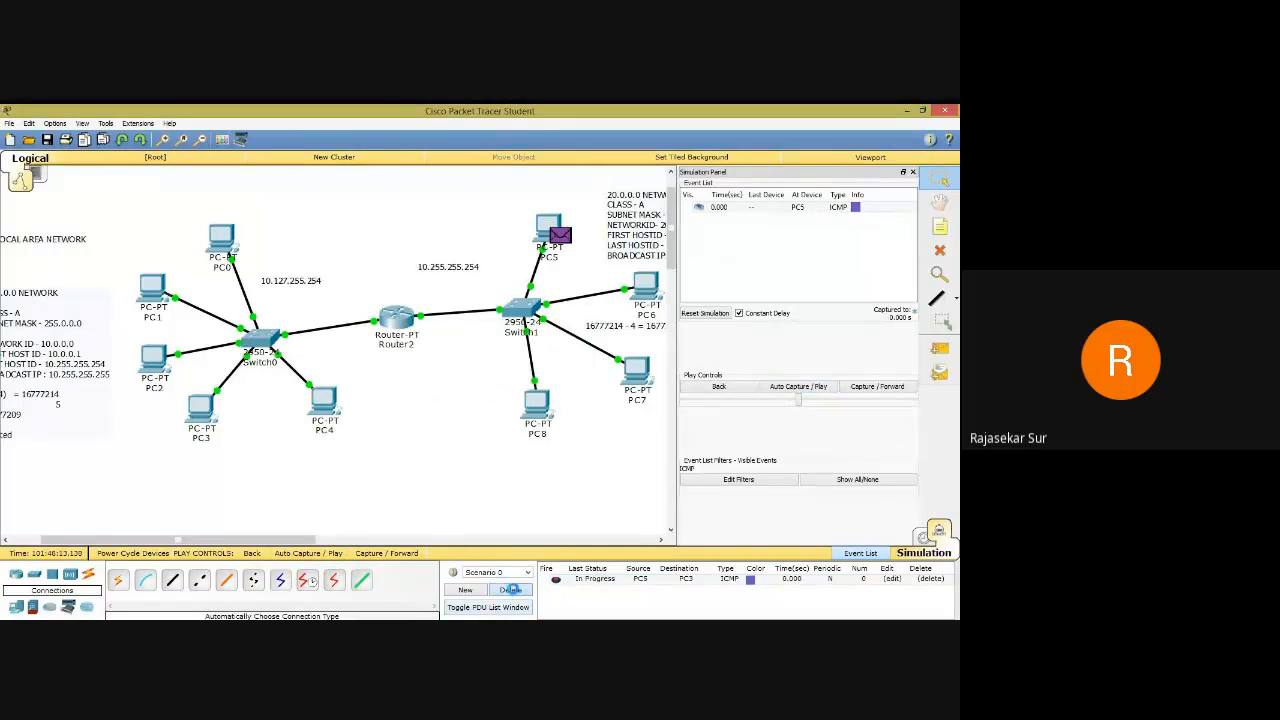
# Delete the current scenario and run a new simple PDU from PC5 to PC3 with automatic capture.
pyautogui.click(511, 590)
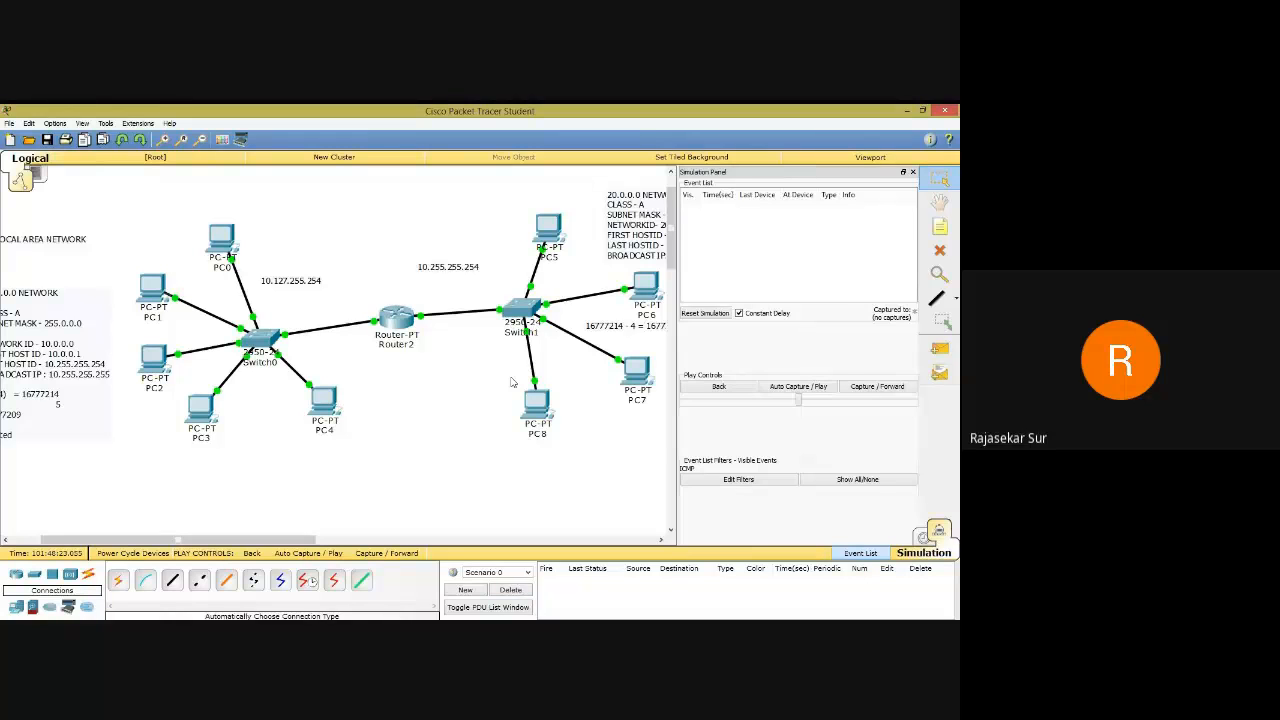
pyautogui.click(938, 350)
pyautogui.click(552, 229)
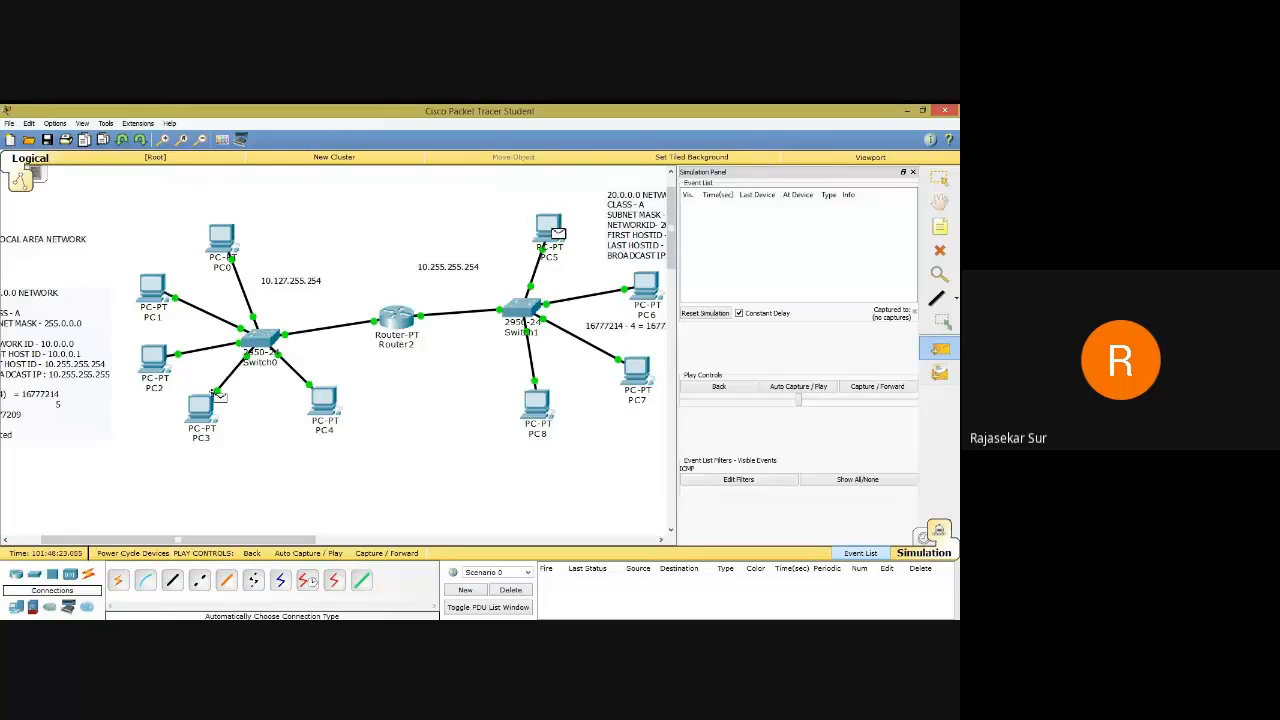
pyautogui.click(202, 404)
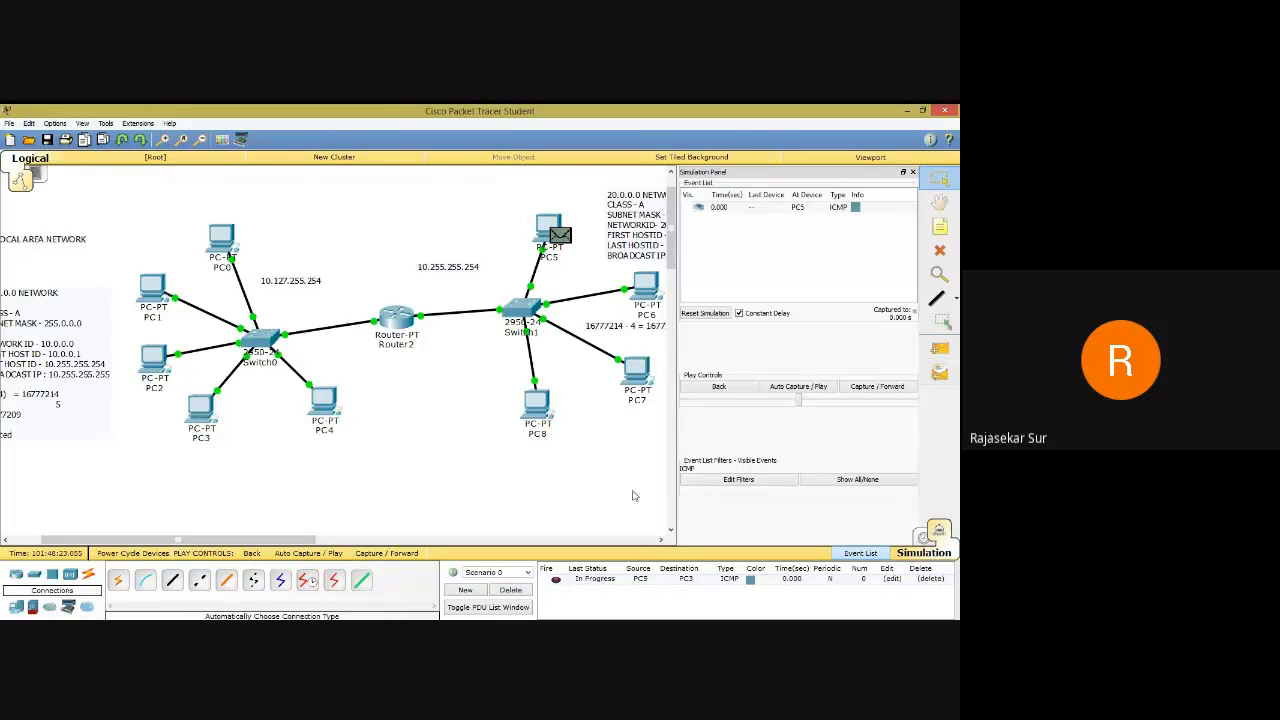
pyautogui.click(783, 386)
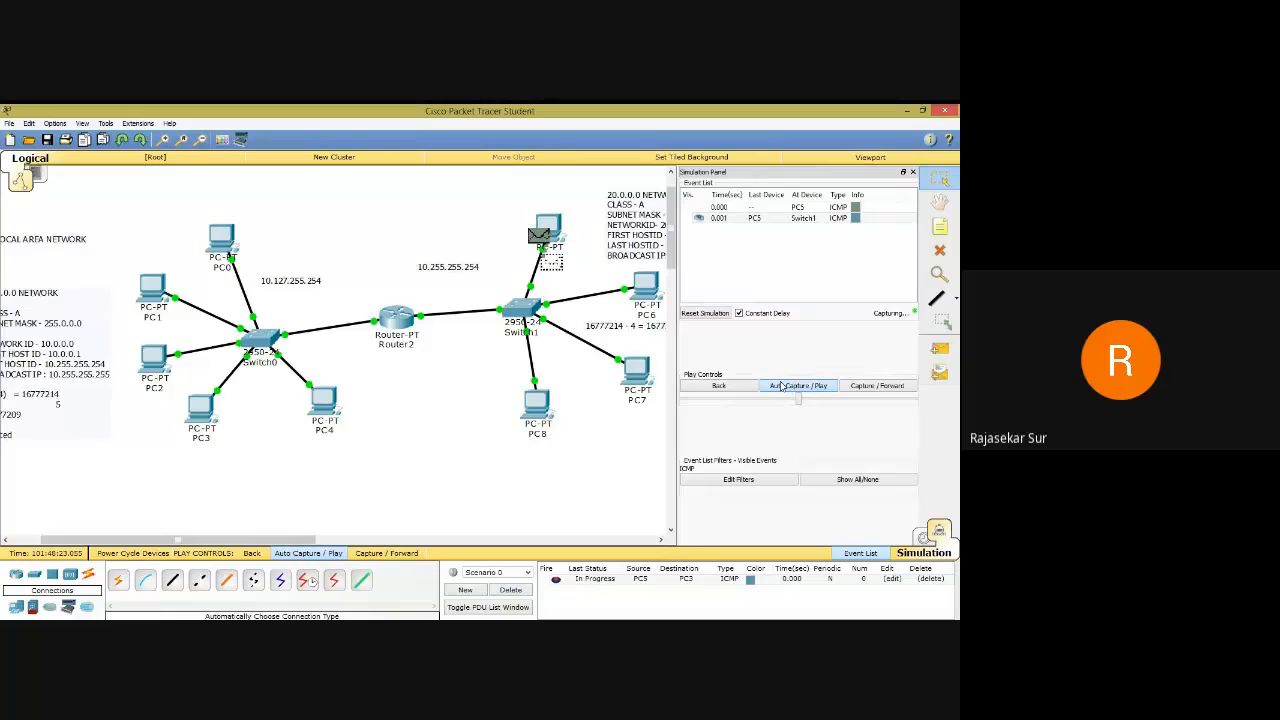